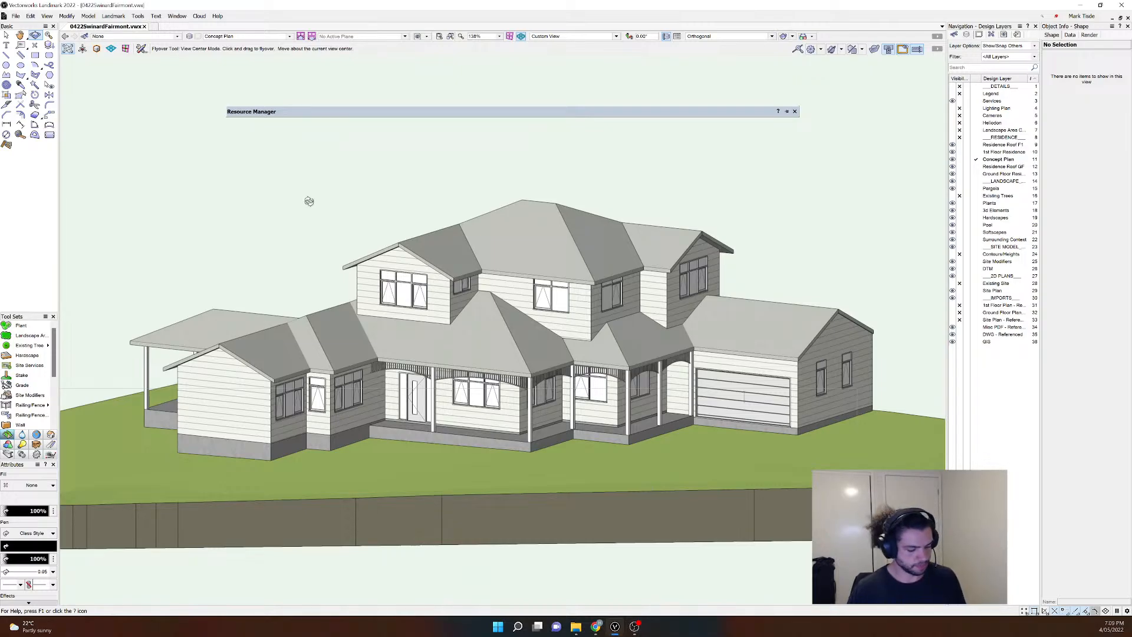
Step: Close the Resource Manager, inspect the house and terrain model in 3D from several sides, and return to the Top/Plan view
key("ctrl+r")
key("ctrl+5")
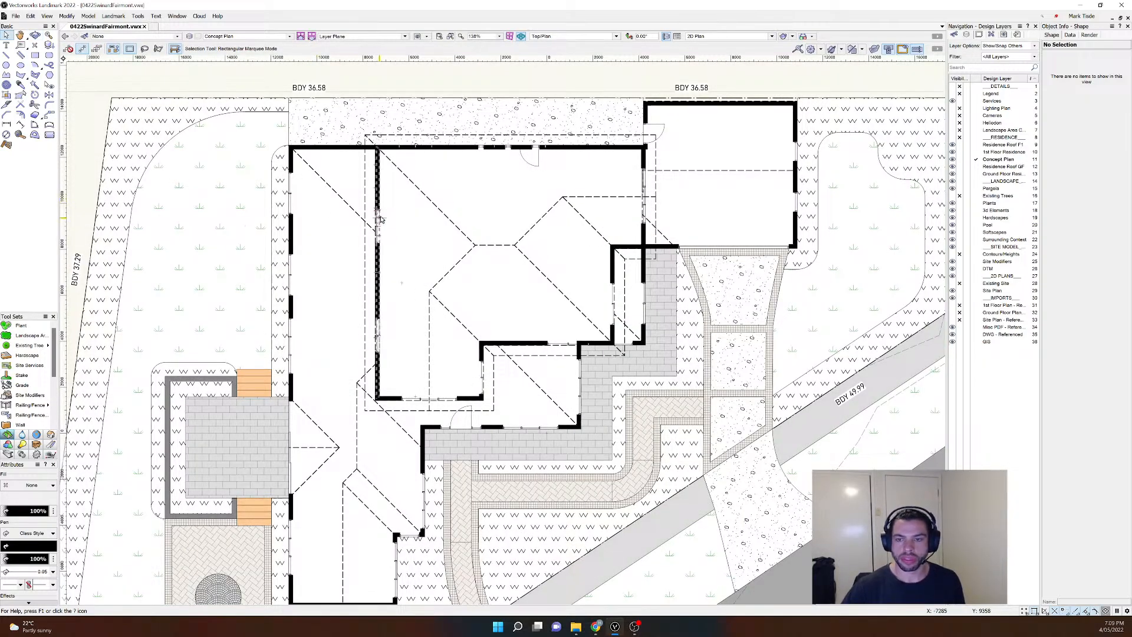
scroll(380, 220, "down", 5)
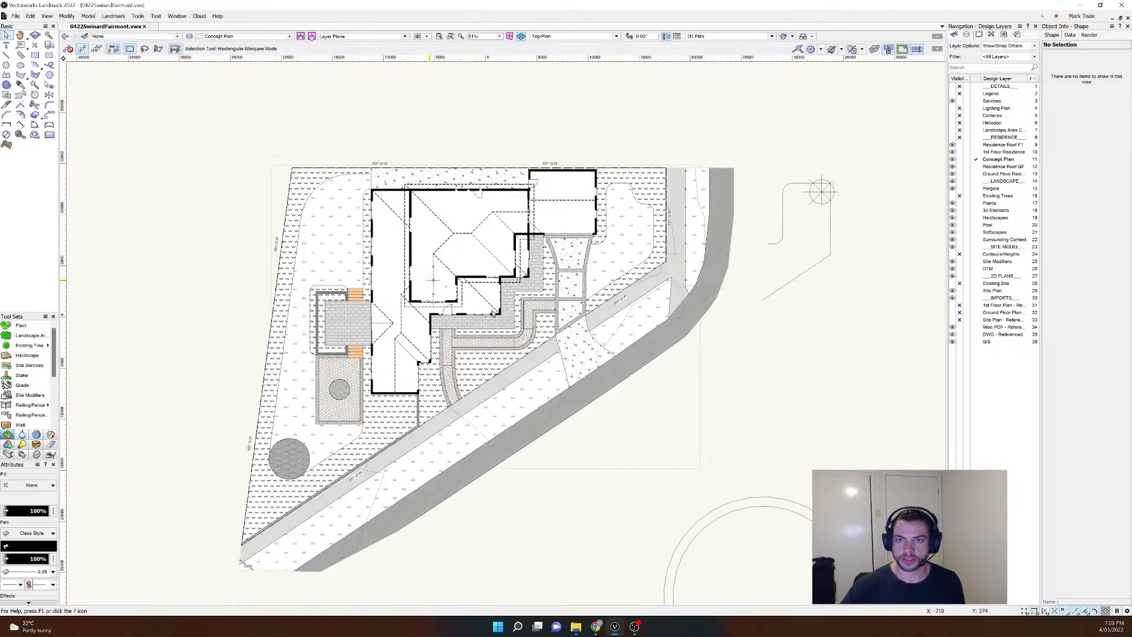
middle_click_drag(485, 406, 498, 293, "ctrl")
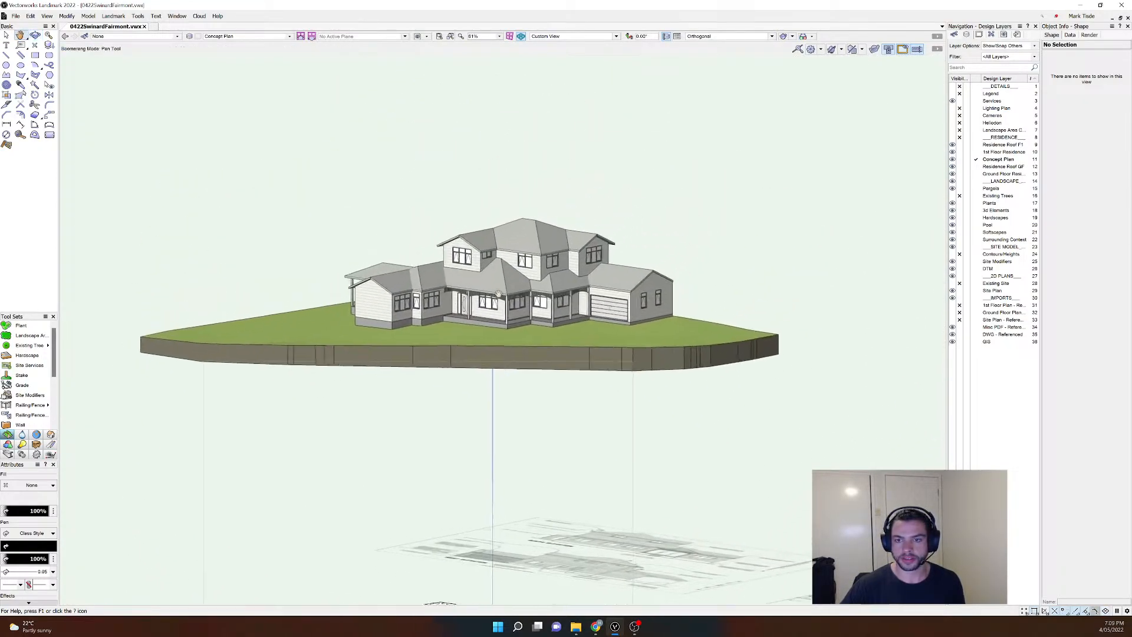
scroll(498, 293, "up", 3)
scroll(498, 293, "down", 2)
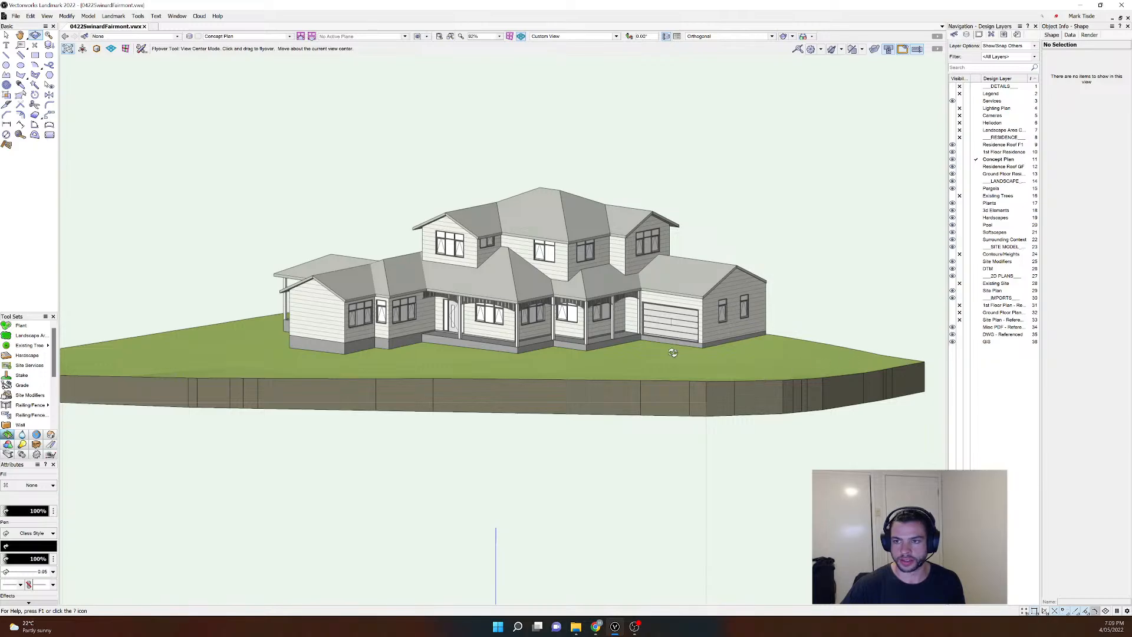
left_click_drag(114, 382, 247, 366)
middle_click_drag(553, 363, 351, 364)
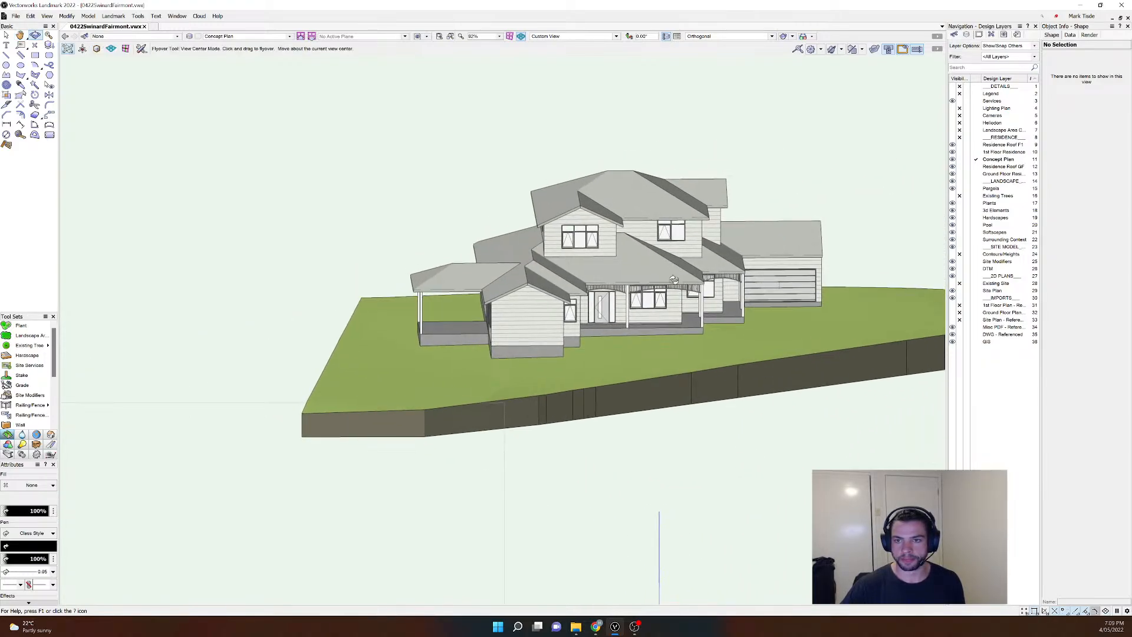
left_click_drag(561, 338, 510, 340)
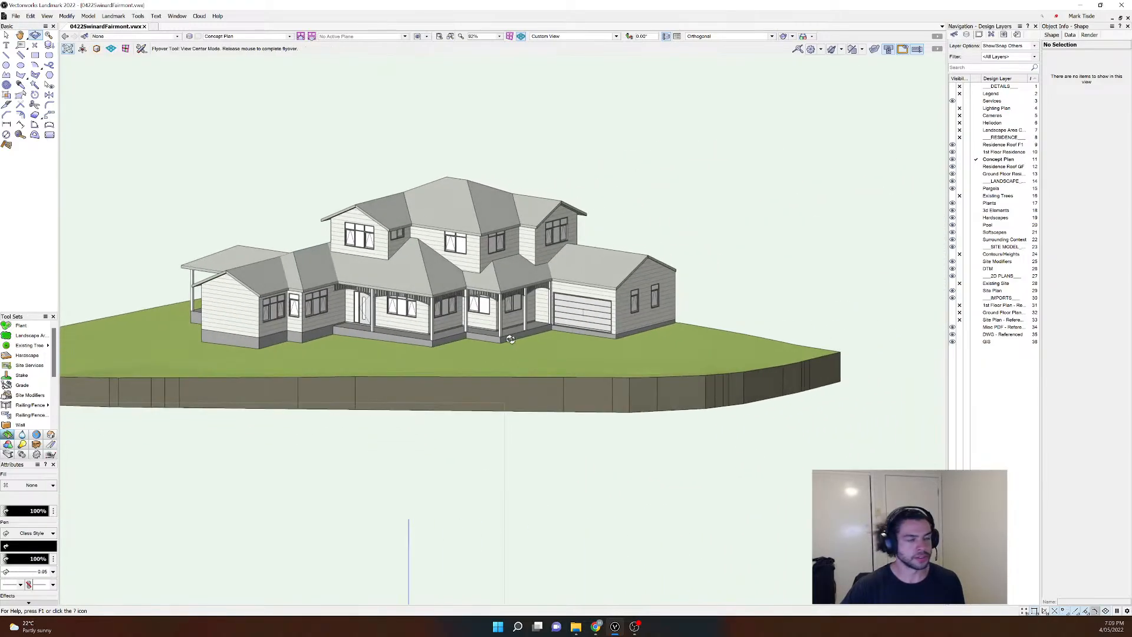
mouse_move(442, 349)
middle_mouse_down()
mouse_move(524, 343)
mouse_move(493, 302)
middle_mouse_up()
key("ctrl+5")
scroll(521, 342, "down", 2)
middle_click_drag(651, 329, 493, 300)
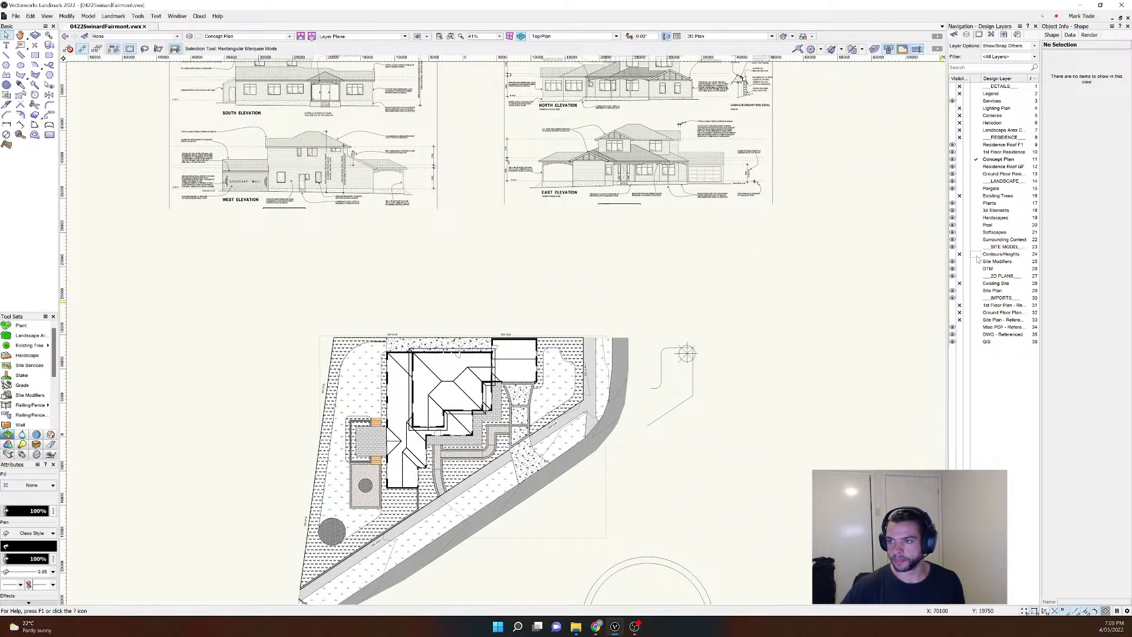
Step: Isolate the referenced site plan layer with Active Only, and view the referenced ground floor and first floor plan layers in turn
left_click(976, 319)
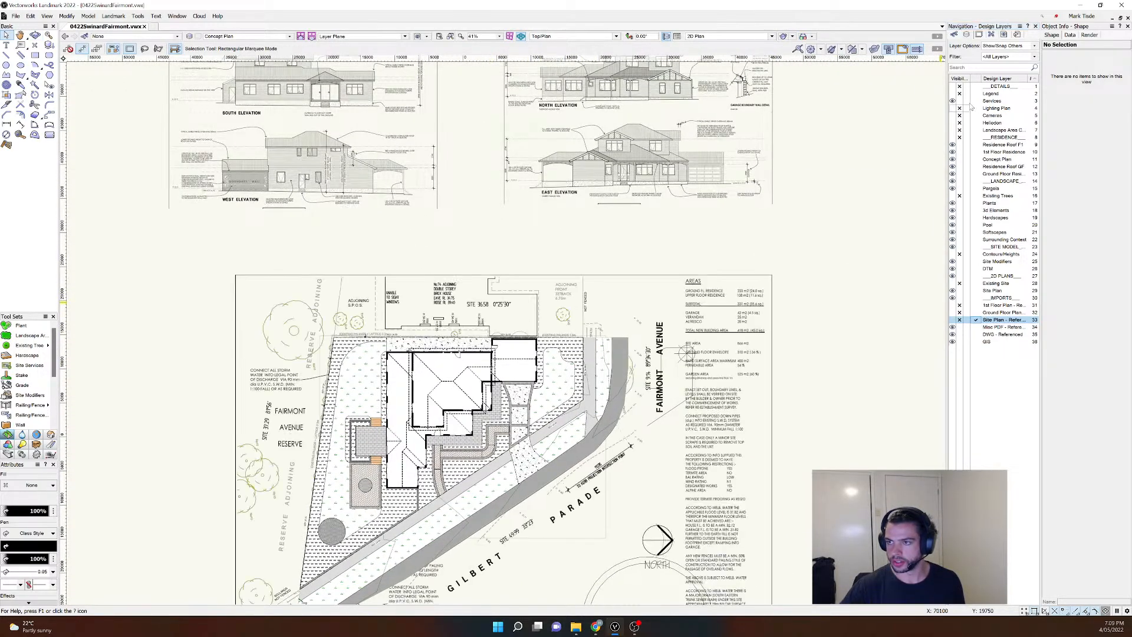
left_click(1008, 45)
left_click(1002, 49)
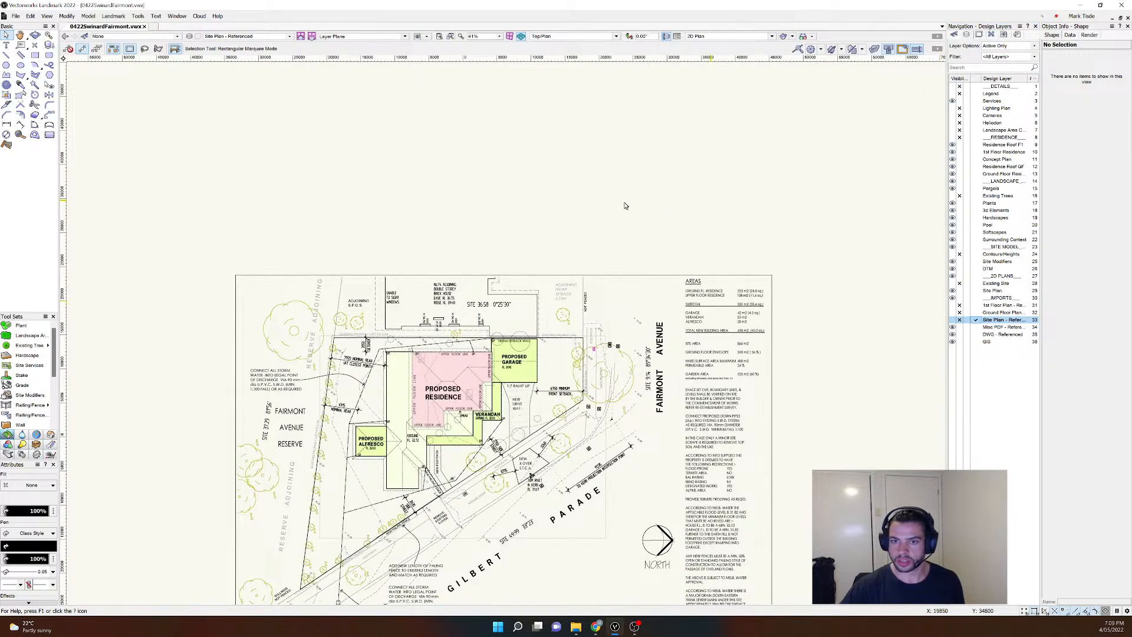
scroll(472, 425, "up", 2)
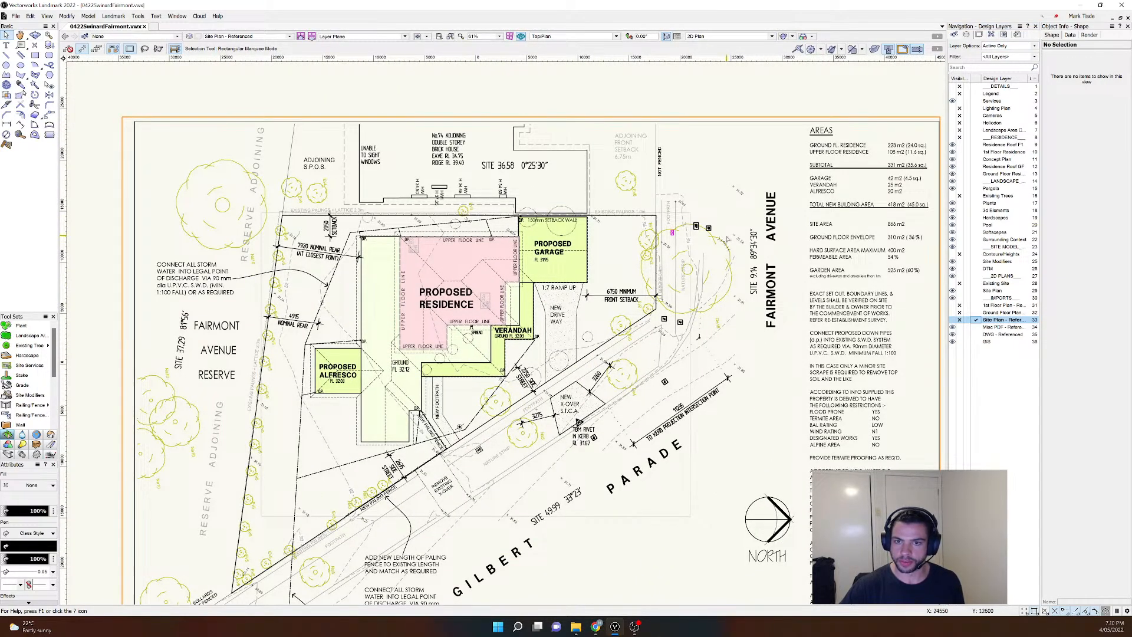
left_click(976, 313)
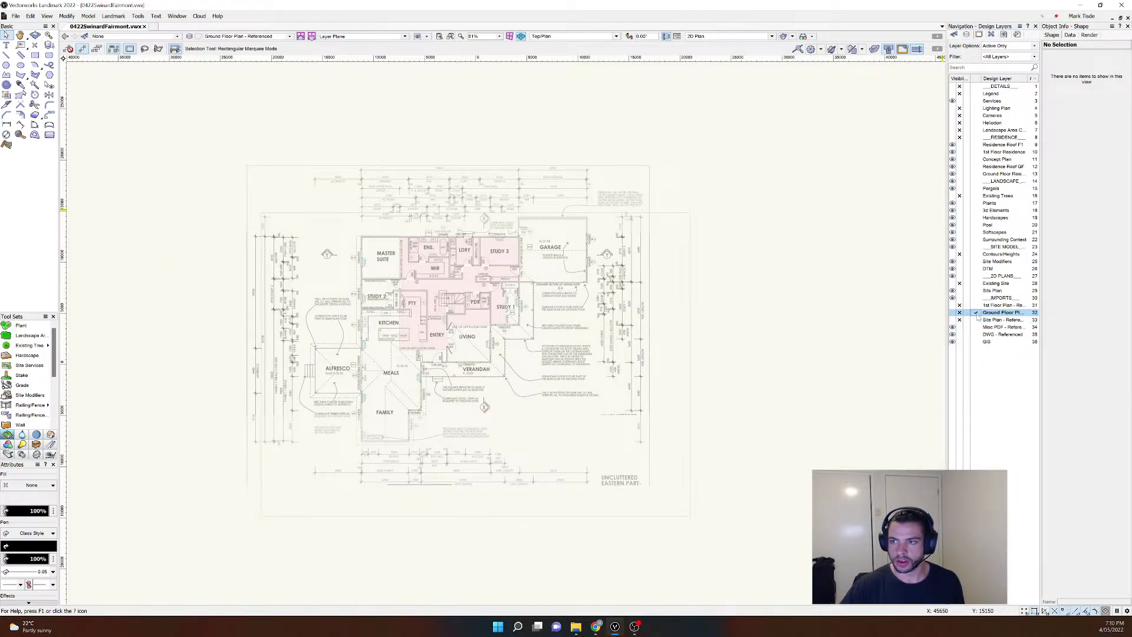
left_click(975, 306)
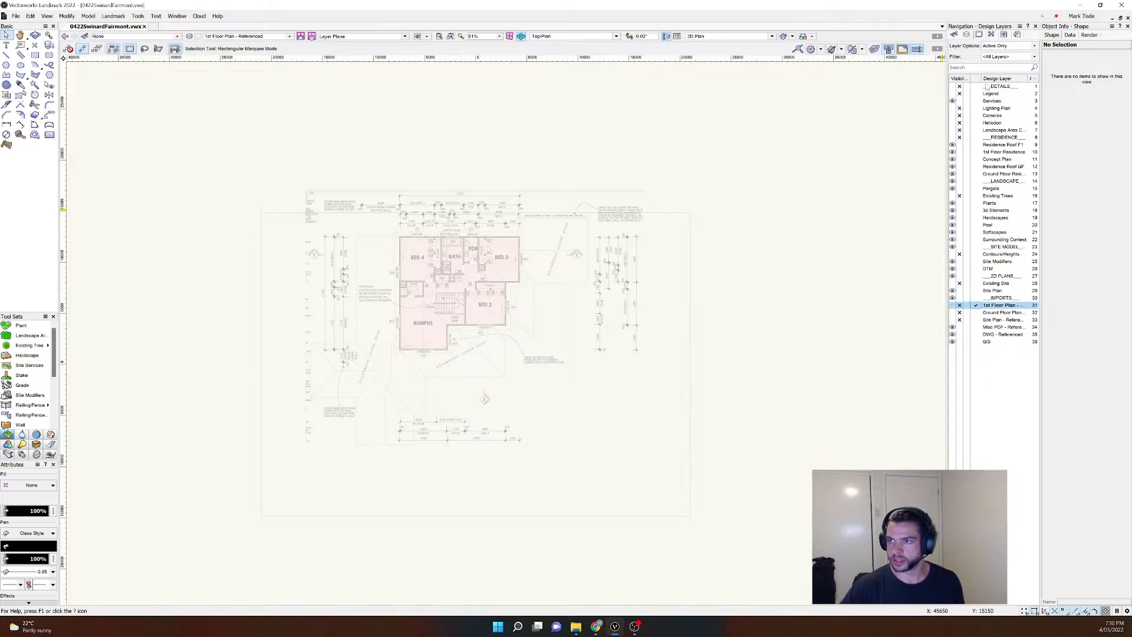
Step: Make Hardscapes the active design layer and set the layer options to Show/Snap Others
left_click(976, 217)
left_click(995, 46)
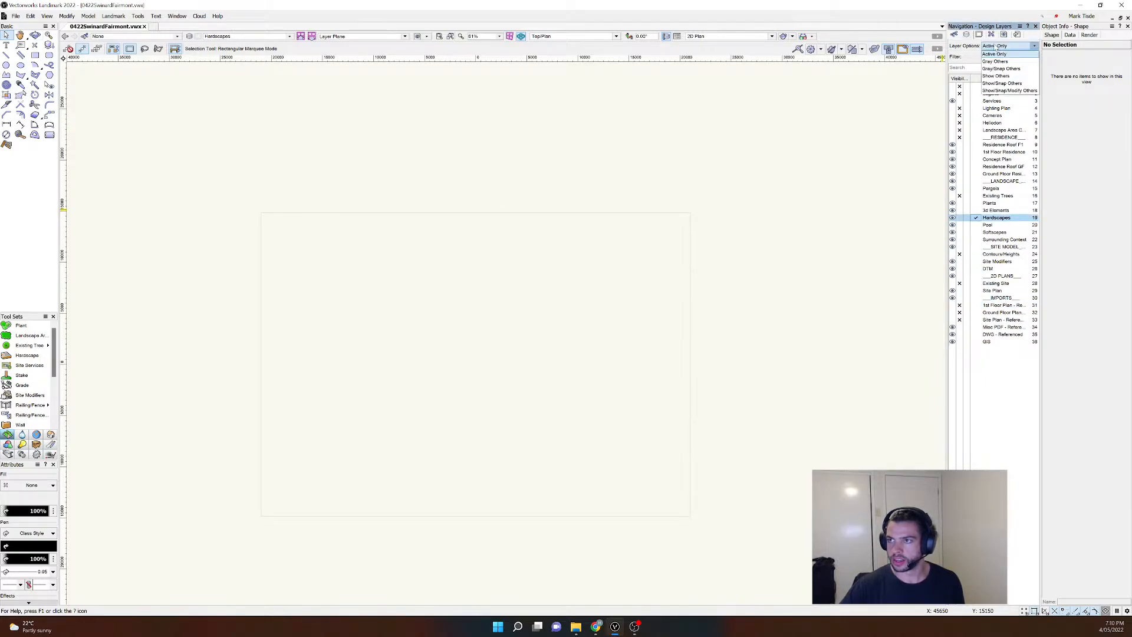
left_click(1001, 83)
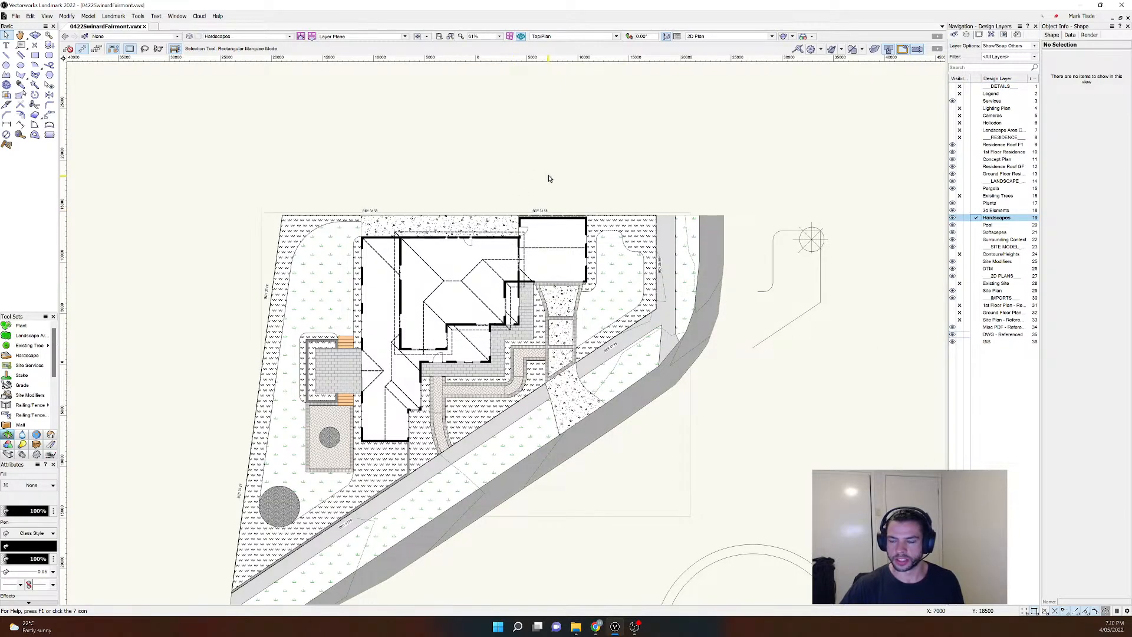
Step: Examine the front of the house model in a 3D view and return to the Top/Plan view of the site
middle_click_drag(551, 177, 540, 151)
scroll(425, 292, "up", 3)
middle_click_drag(424, 292, 513, 300, "shift")
scroll(661, 246, "up", 3)
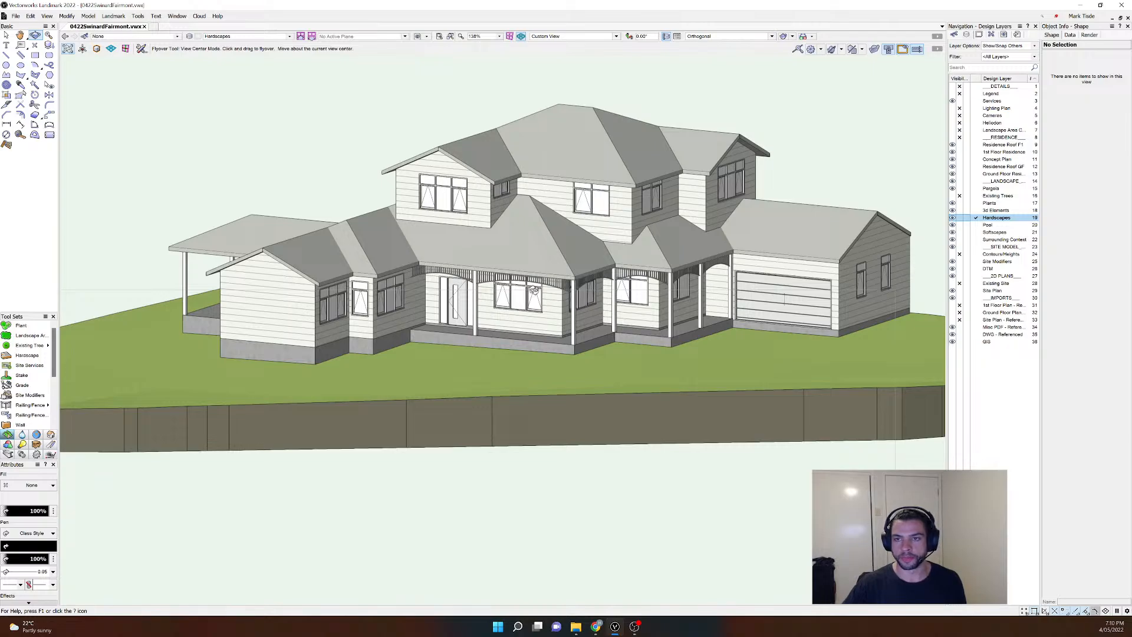
scroll(562, 284, "down", 3)
left_click_drag(570, 288, 481, 326)
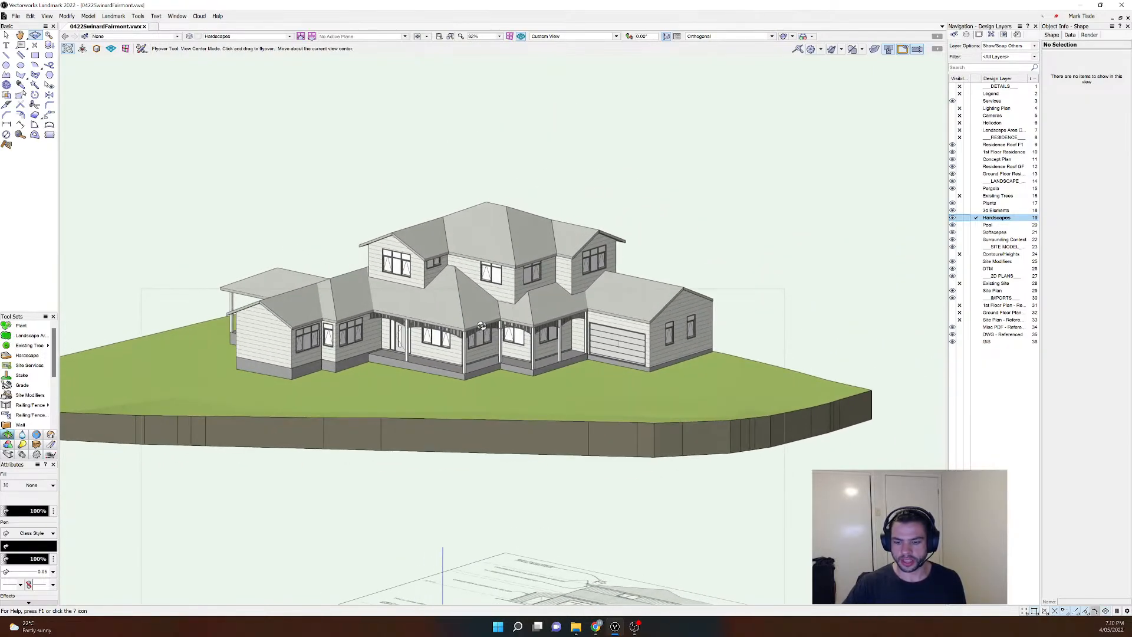
key("KP_0")
middle_click_drag(501, 368, 338, 164)
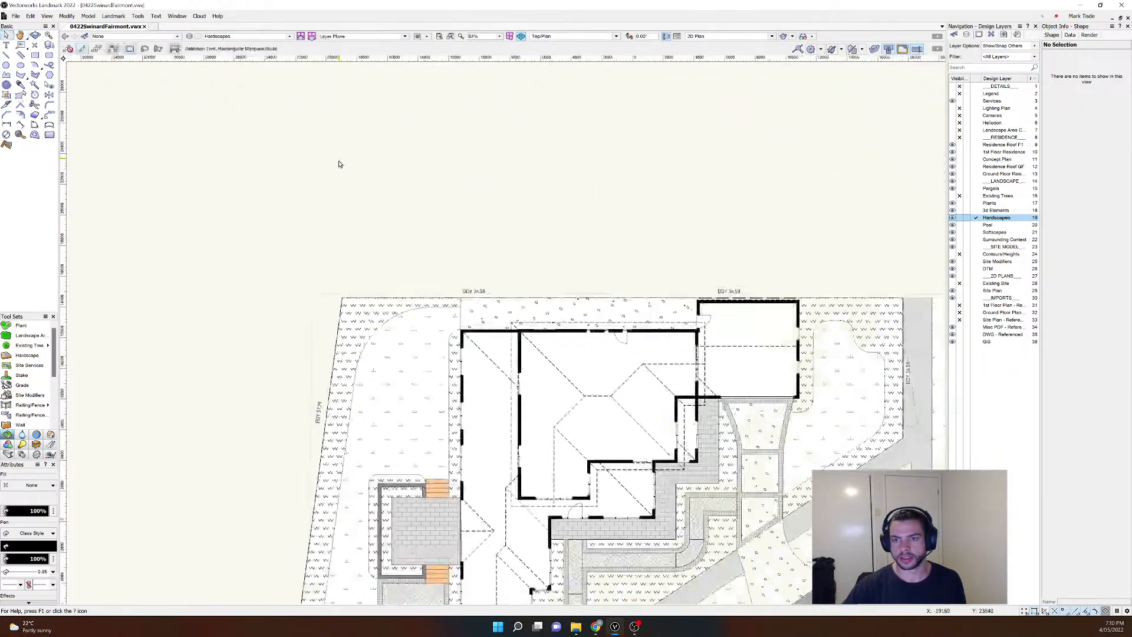
middle_click_drag(538, 282, 428, 135)
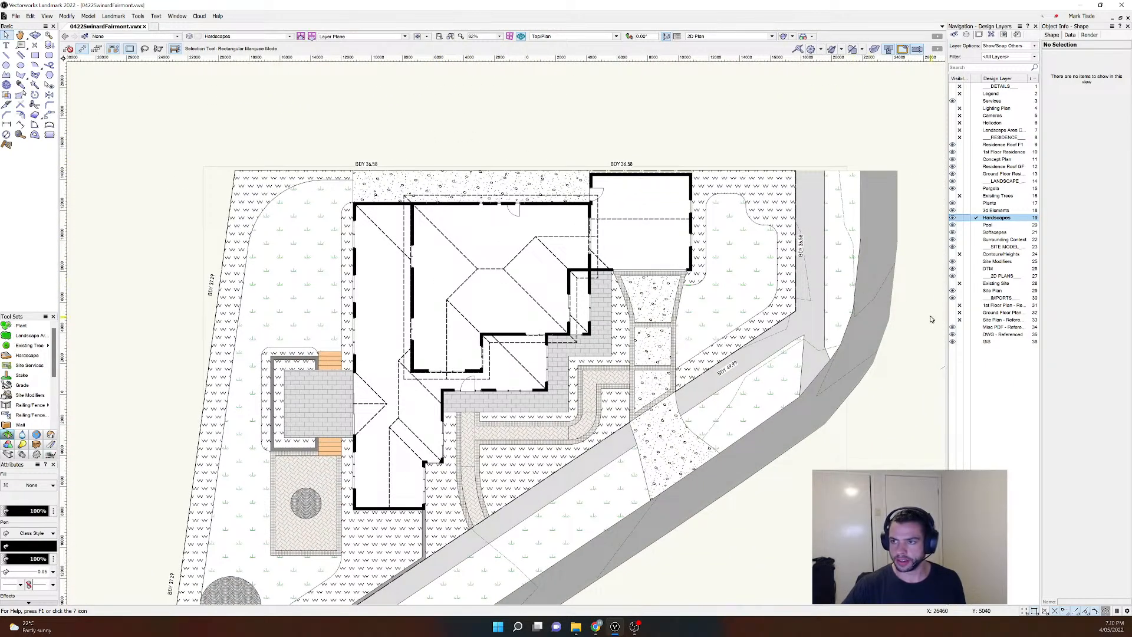
Step: Hide the Misc PDF referenced design layer and review the landscape plan around the house
left_click(960, 327)
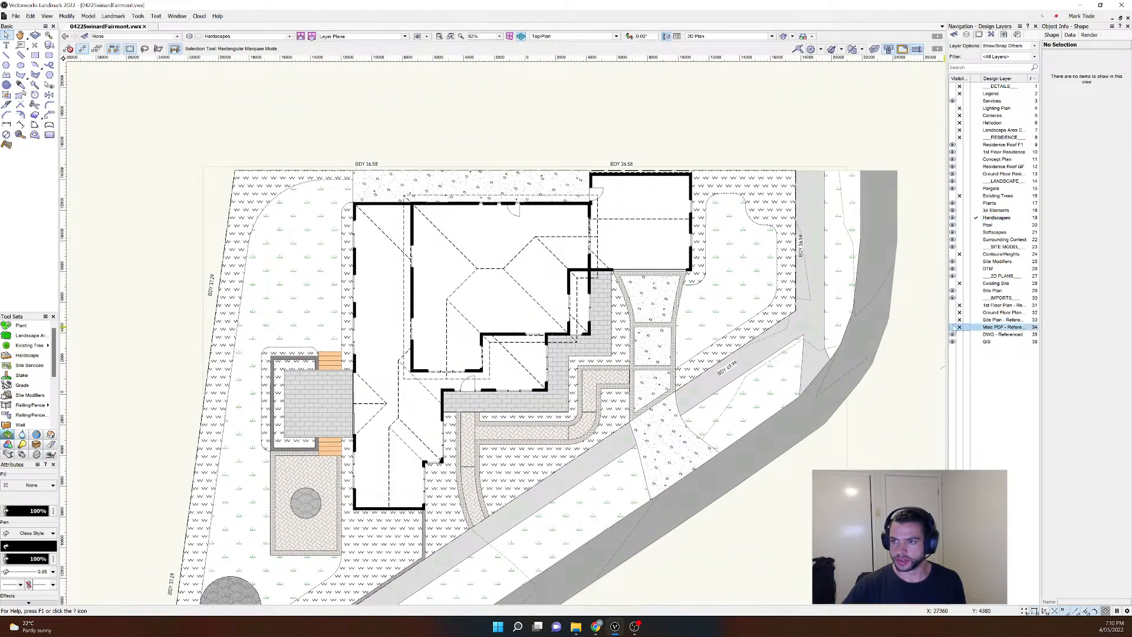
scroll(711, 311, "down", 3)
scroll(711, 311, "up", 4)
middle_click_drag(724, 369, 755, 306)
scroll(756, 306, "down", 2)
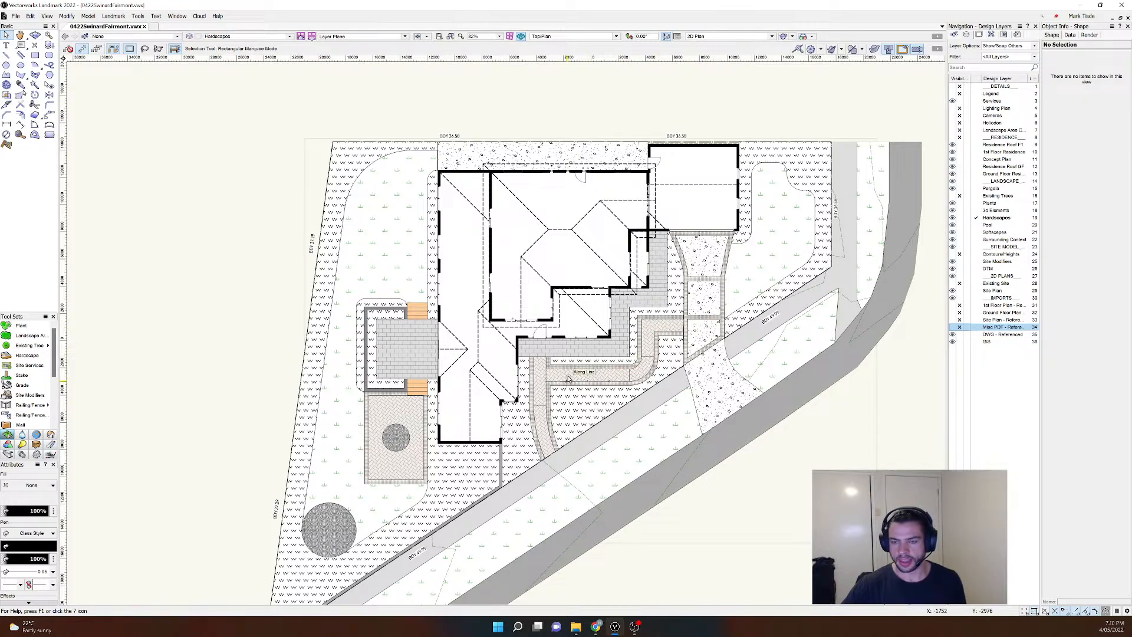
scroll(814, 219, "up", 4)
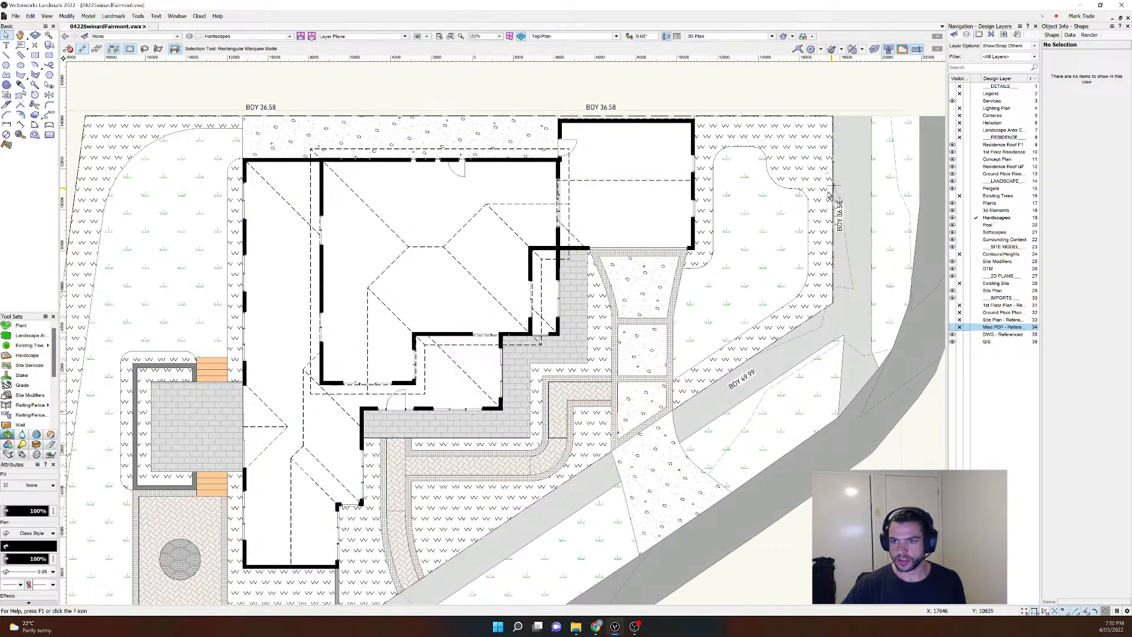
scroll(814, 221, "down", 4)
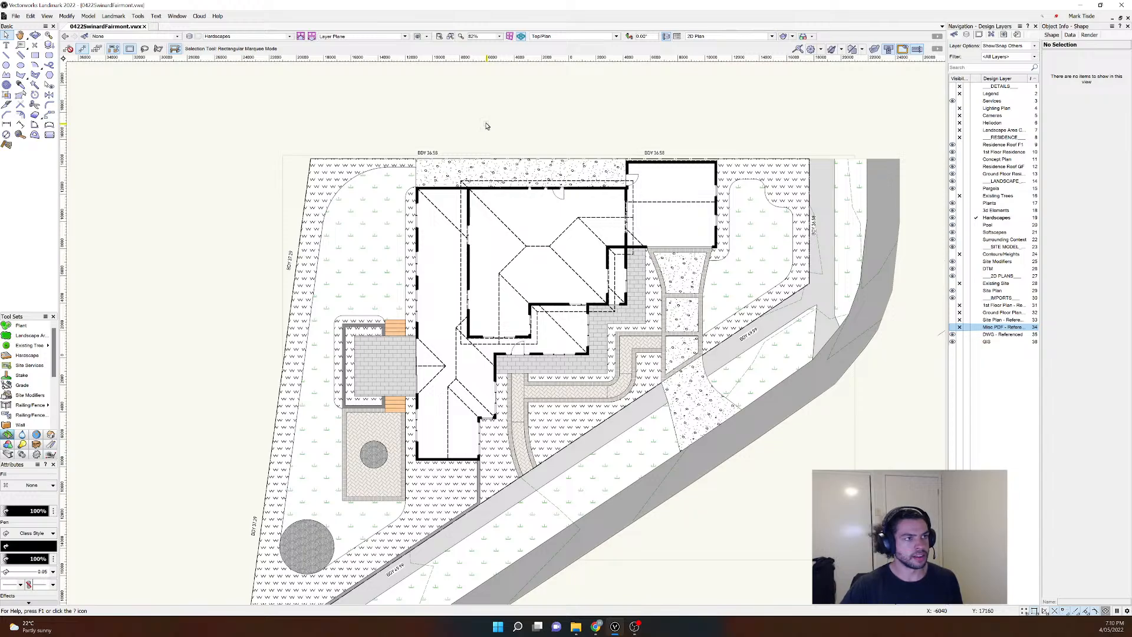
Step: View the house and site from an elevated 3D angle and return to the full landscape in Top/Plan view
middle_click_drag(535, 122, 577, 323)
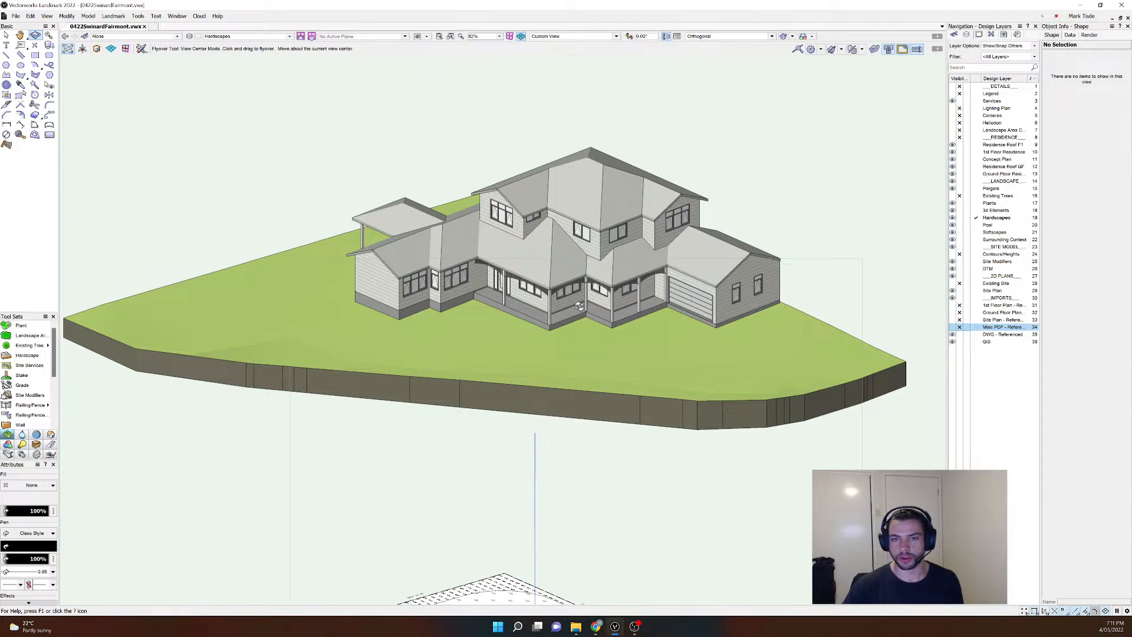
key("F5")
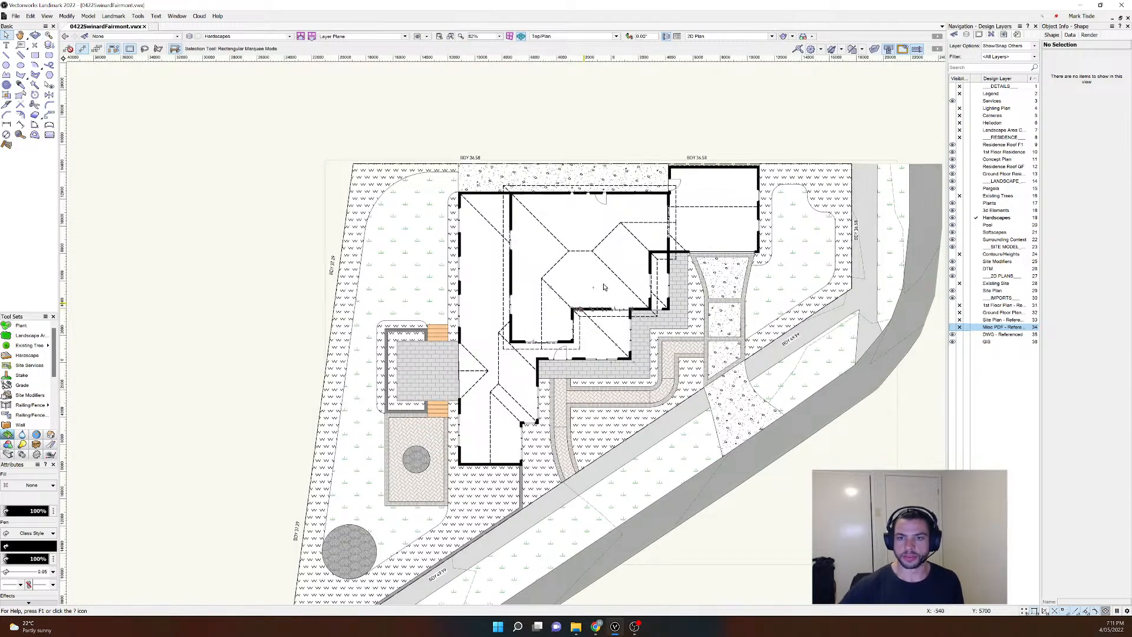
middle_click_drag(505, 128, 424, 136)
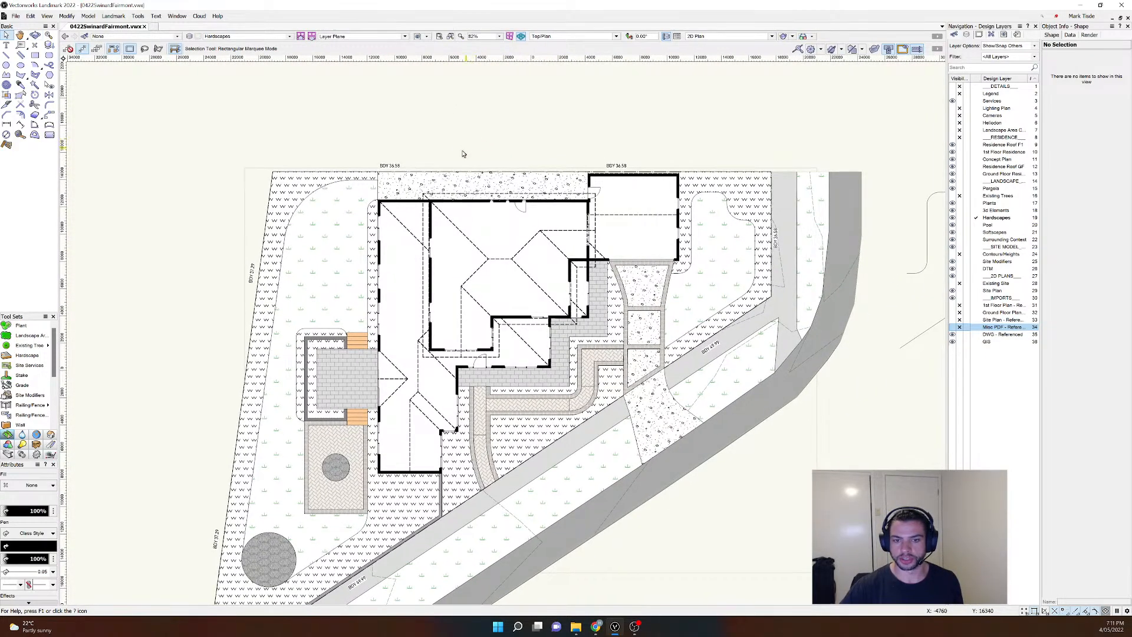
middle_click_drag(317, 340, 363, 268)
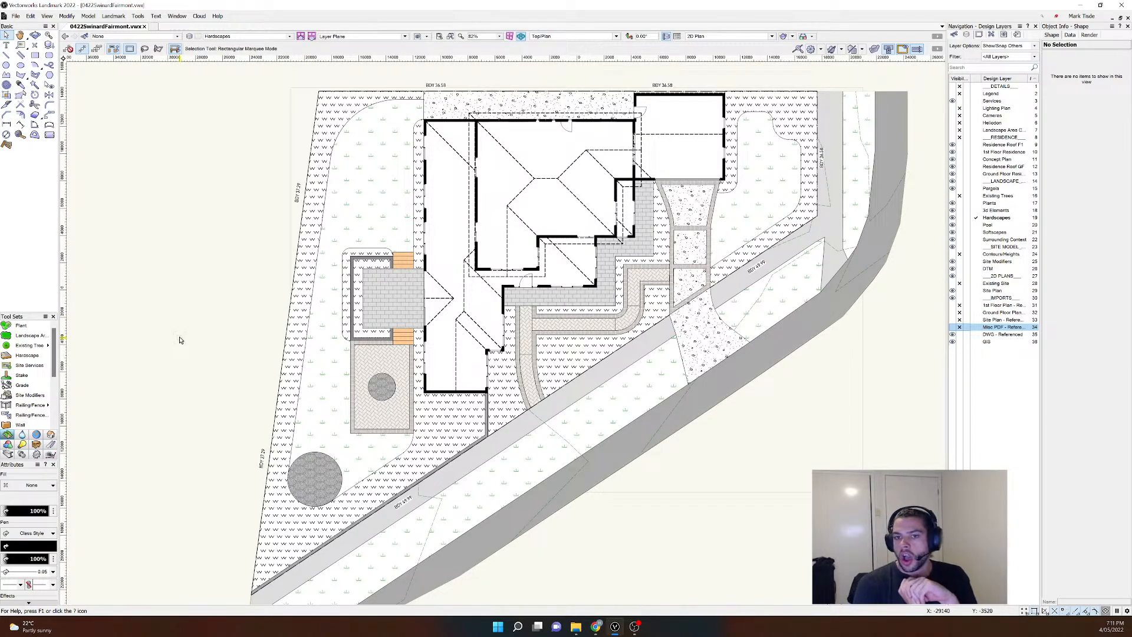
Step: Show the file's Symbols/Plug-In Objects in the Resource Manager, look through them, and close the manager
key("ctrl+r")
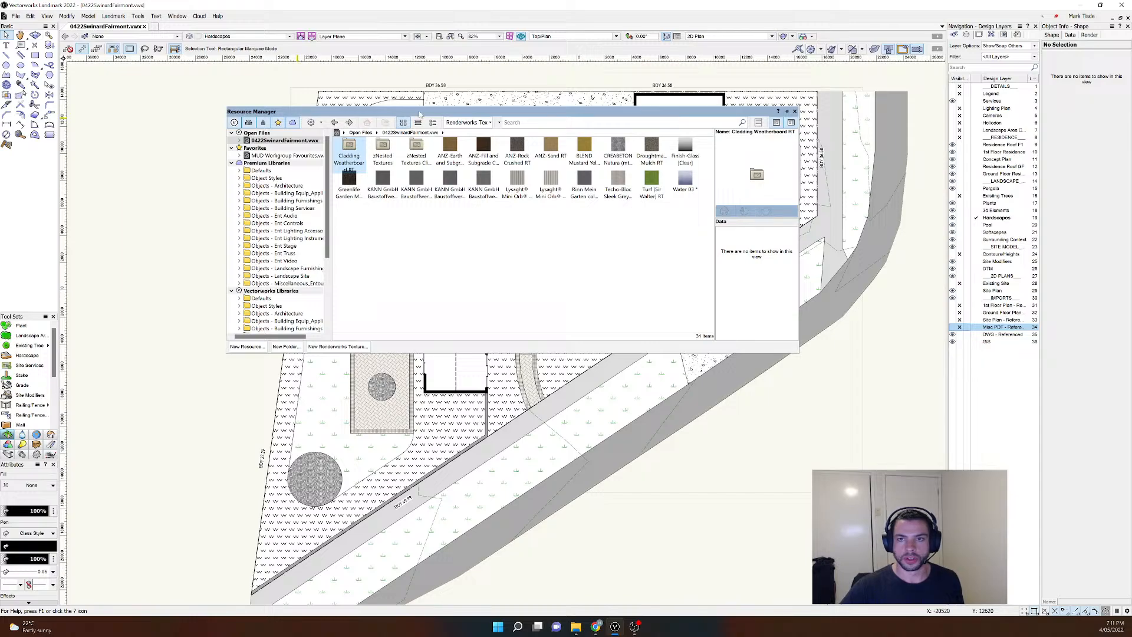
left_click(491, 123)
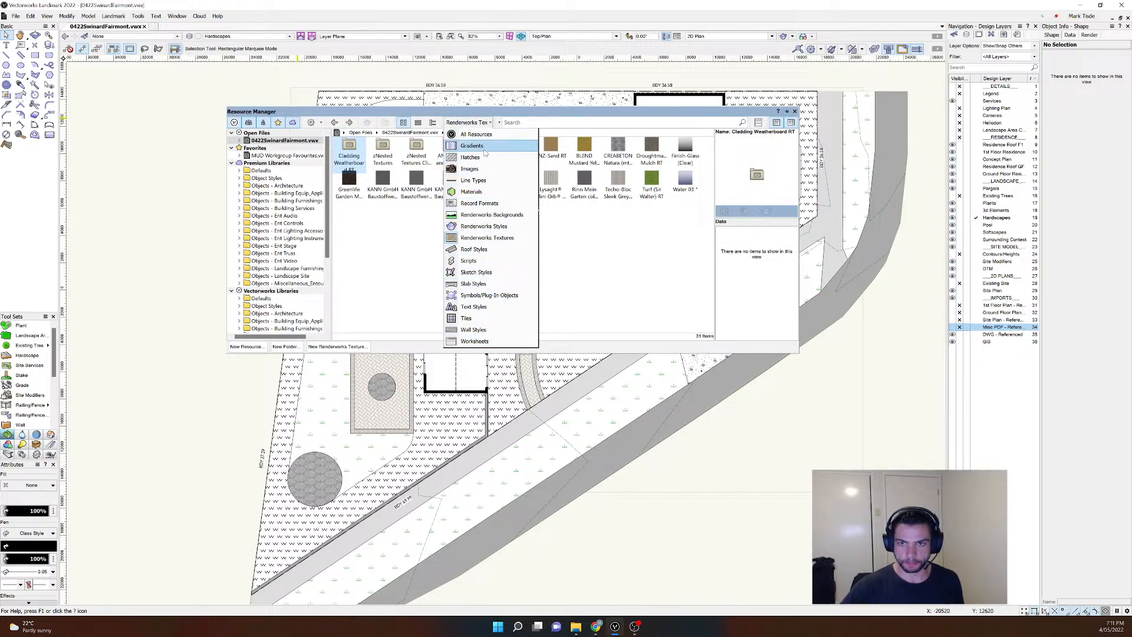
left_click(480, 295)
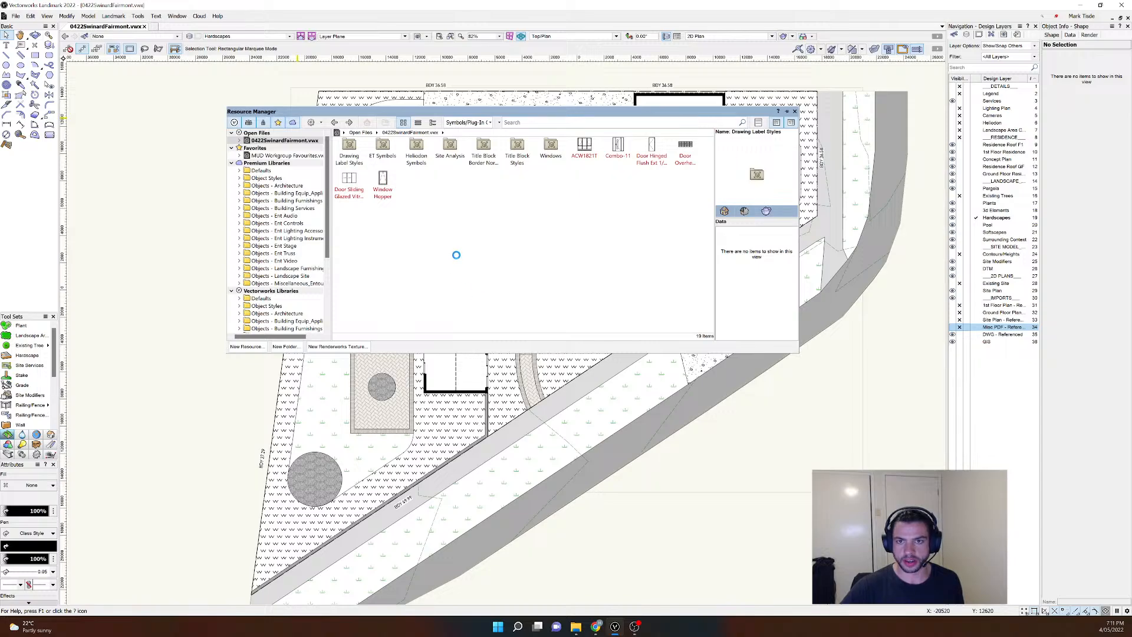
key("ctrl+r")
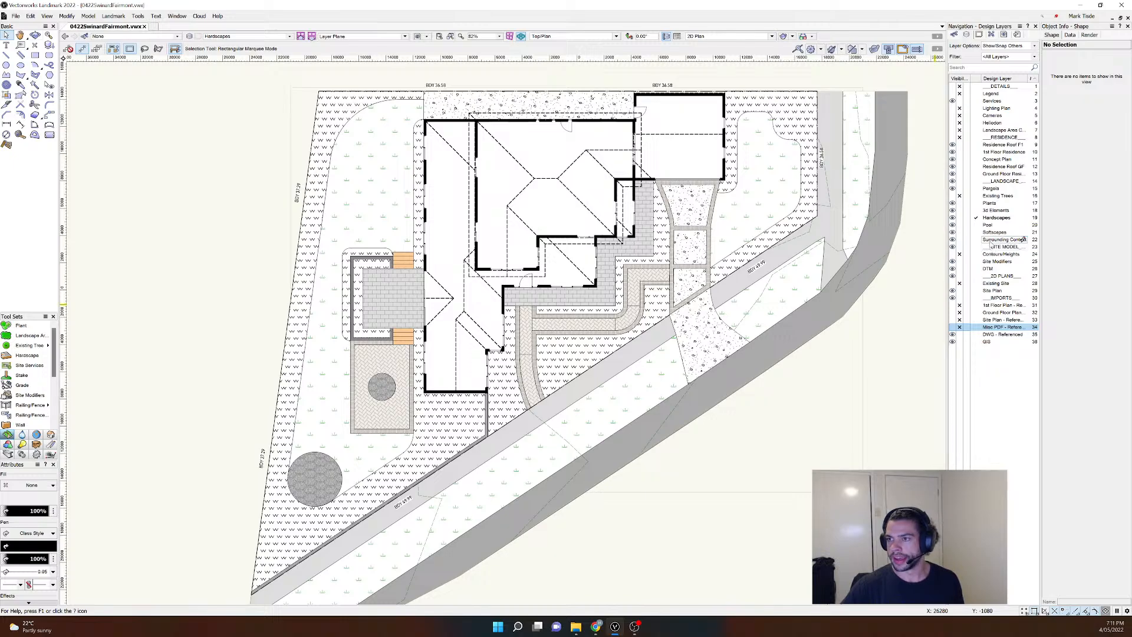
Step: Make Concept Plan the active design layer and check the properties of the large and small cobblestone circles by selecting each
left_click(977, 159)
middle_click_drag(229, 390, 246, 330)
scroll(281, 349, "down", 3)
scroll(283, 353, "up", 4)
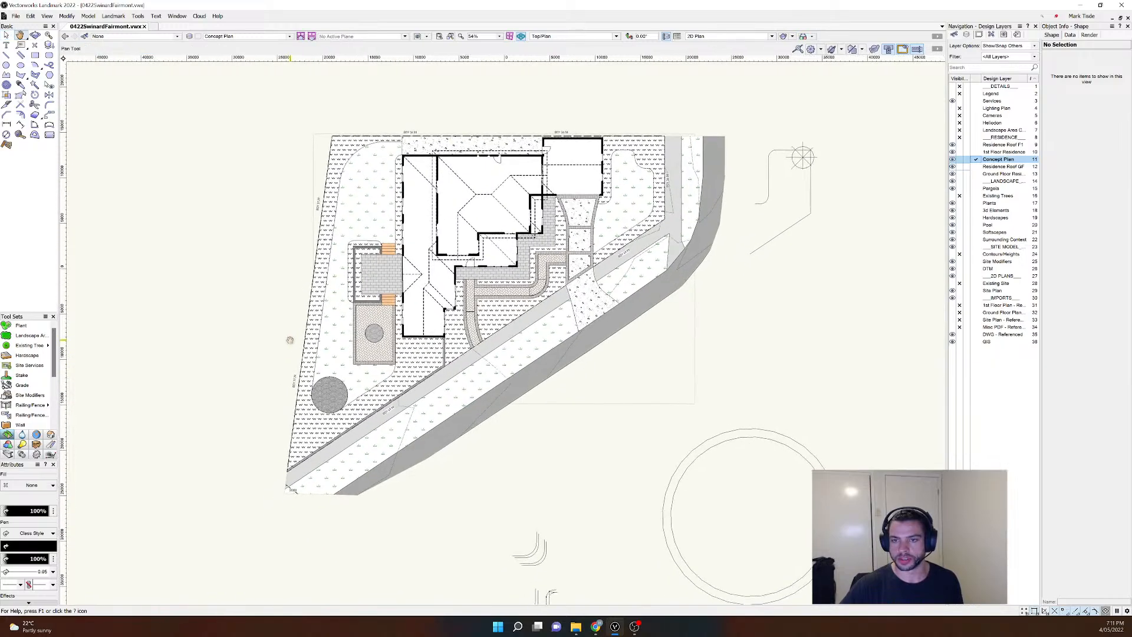
left_click(351, 420)
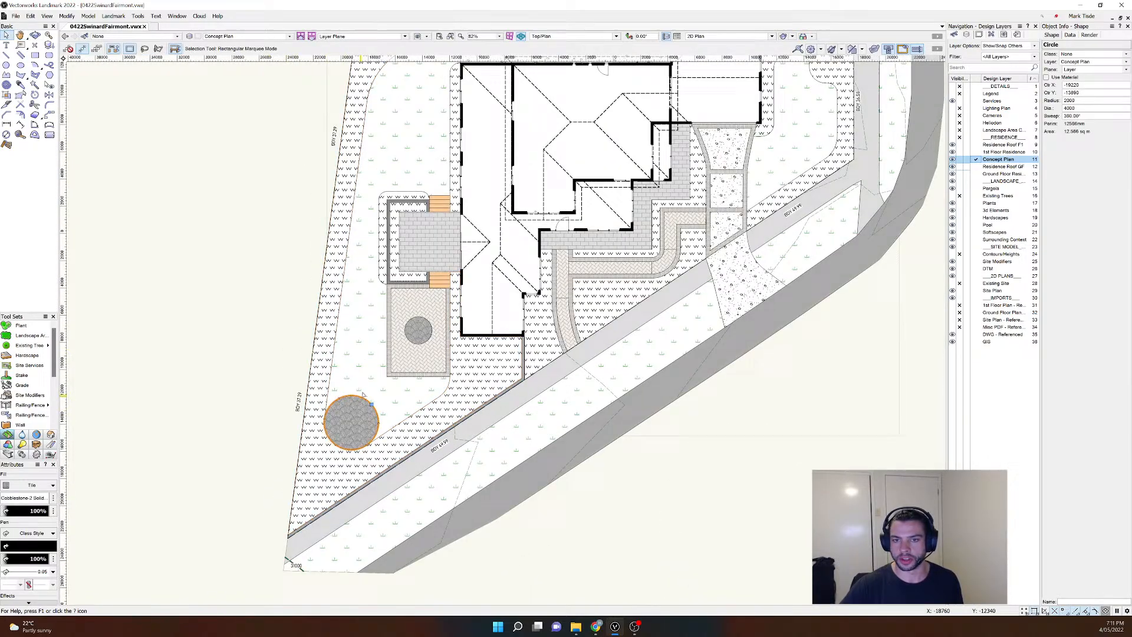
left_click(408, 335)
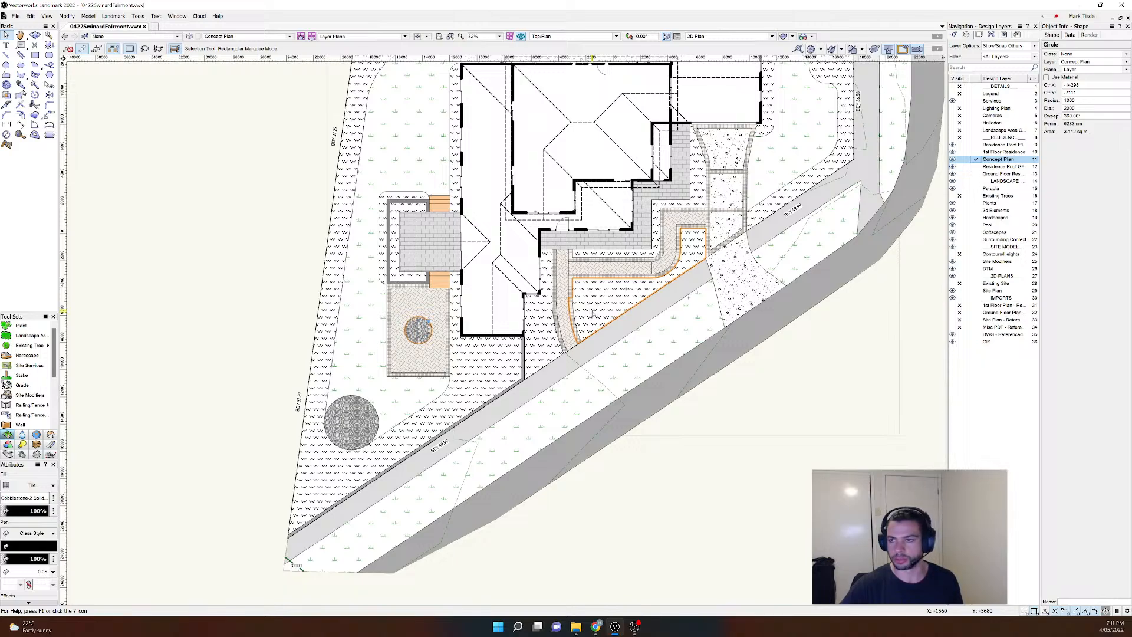
Step: Copy the large cobblestone circle on the Concept Plan layer and clear the selection
left_click_drag(601, 282, 534, 351)
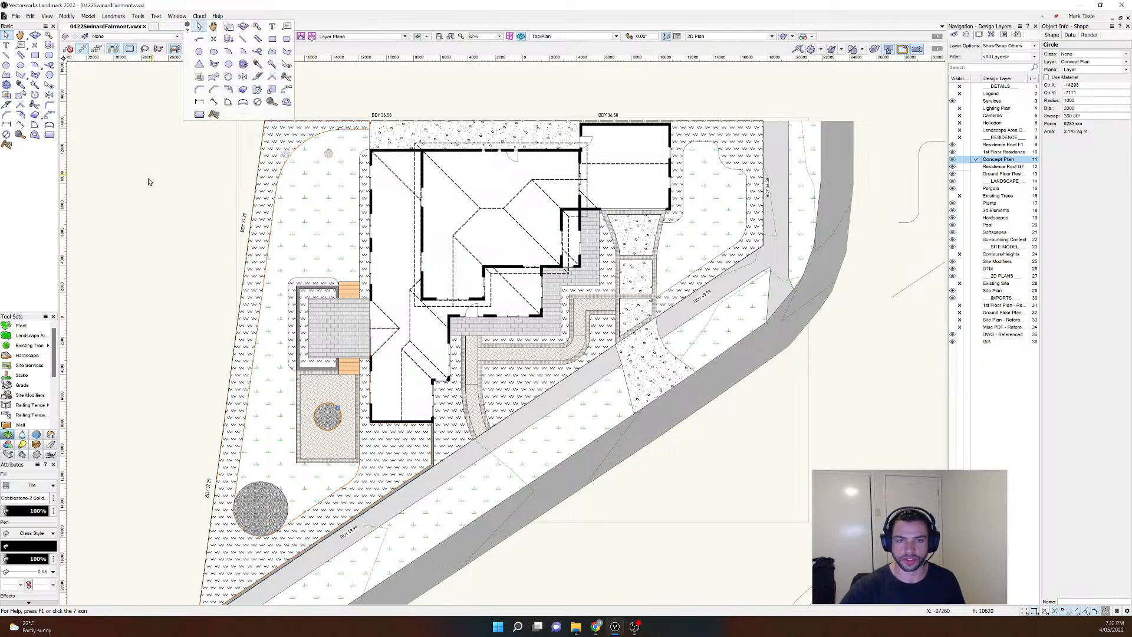
left_click(139, 274)
middle_click_drag(178, 344, 187, 286)
left_click(268, 449)
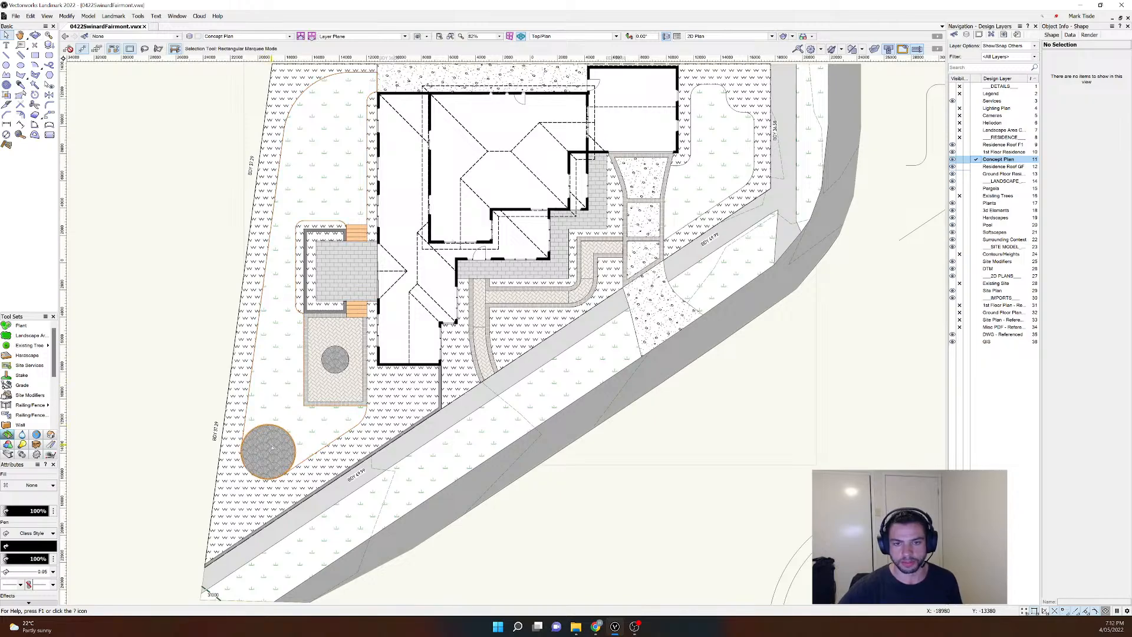
middle_click_drag(269, 449, 306, 387)
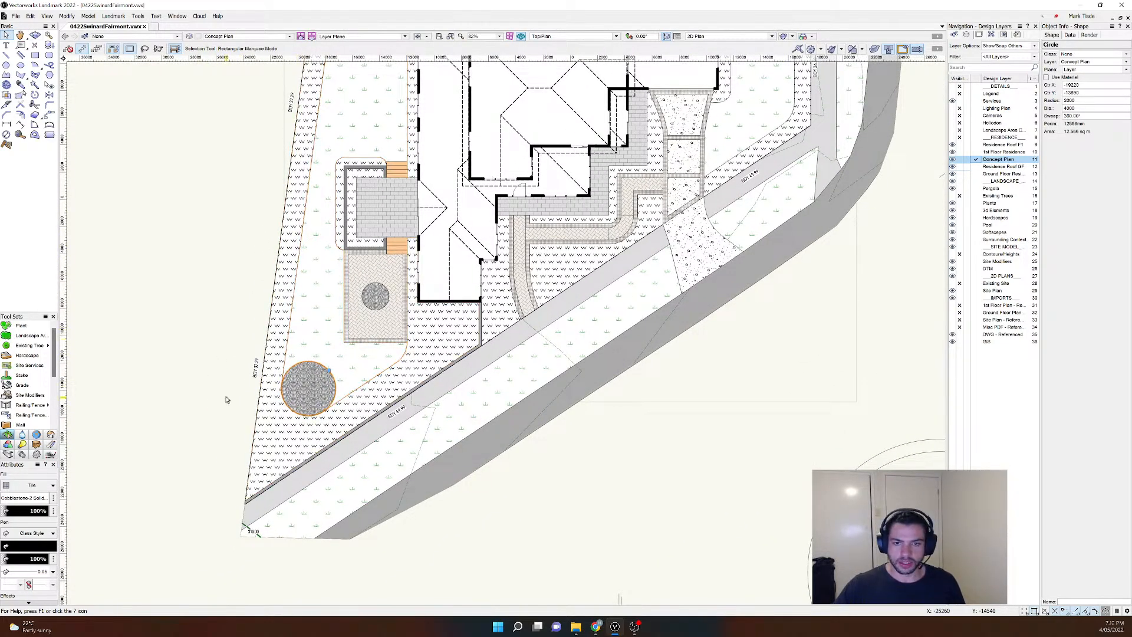
scroll(241, 396, "up", 3)
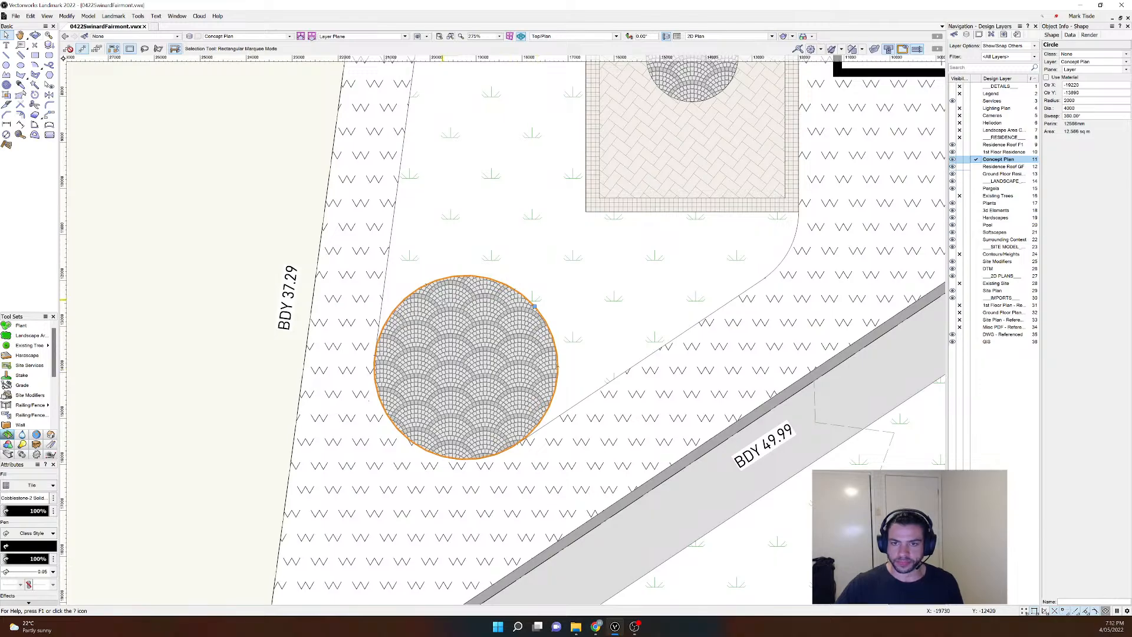
scroll(440, 430, "down", 4)
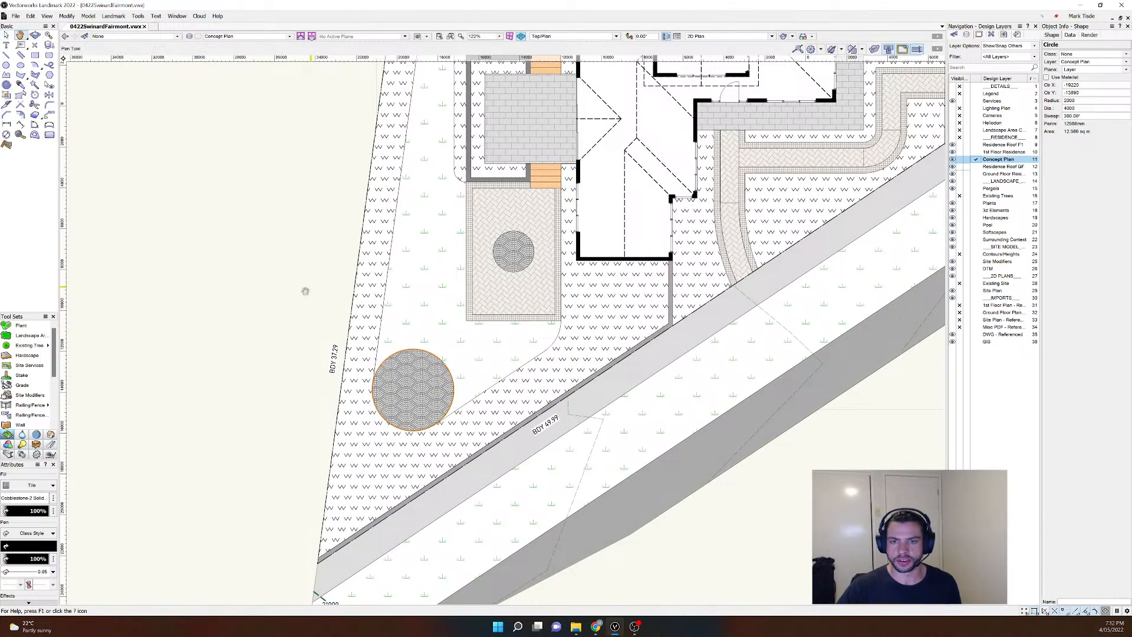
middle_click_drag(306, 288, 257, 323)
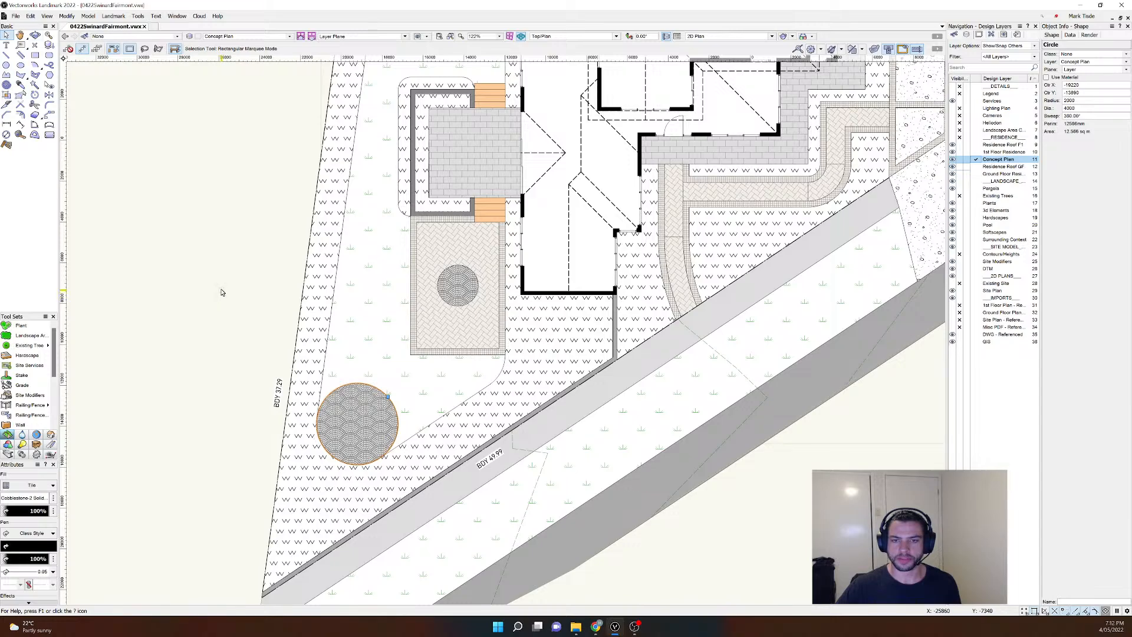
scroll(223, 283, "down", 1)
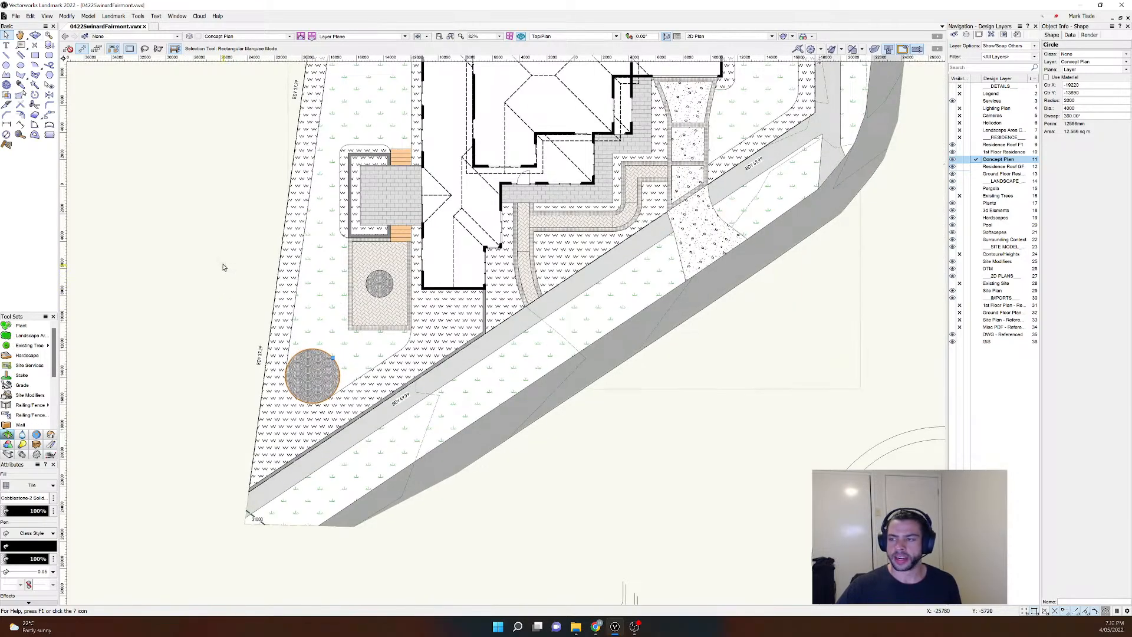
left_click(202, 278)
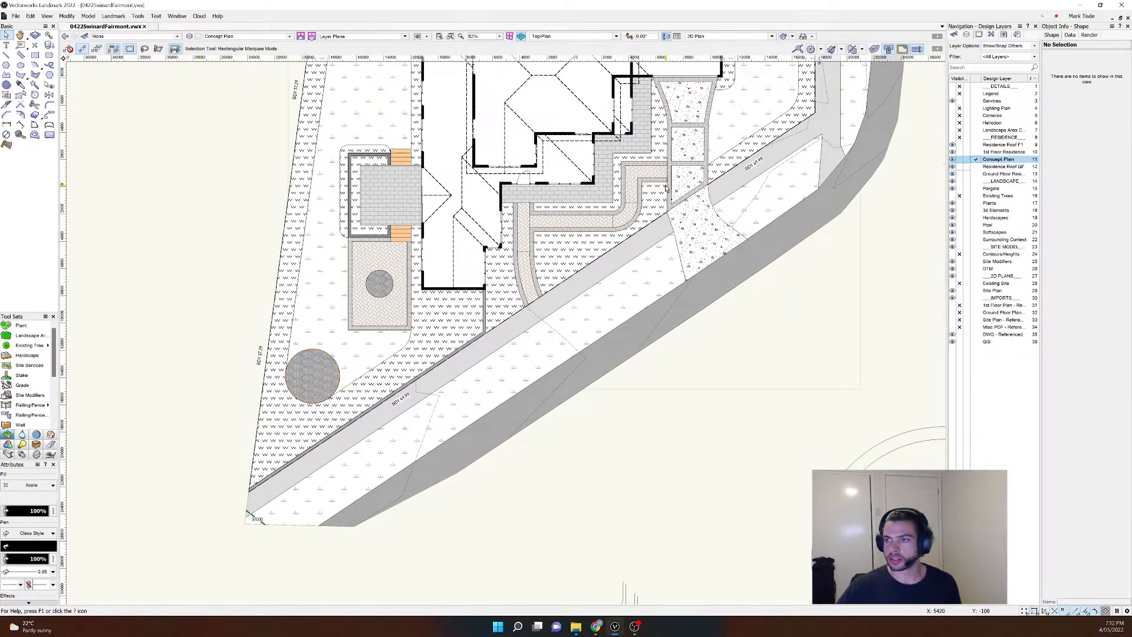
Step: Make Hardscapes the active design layer and paste the copied cobblestone circle in place
left_click(976, 217)
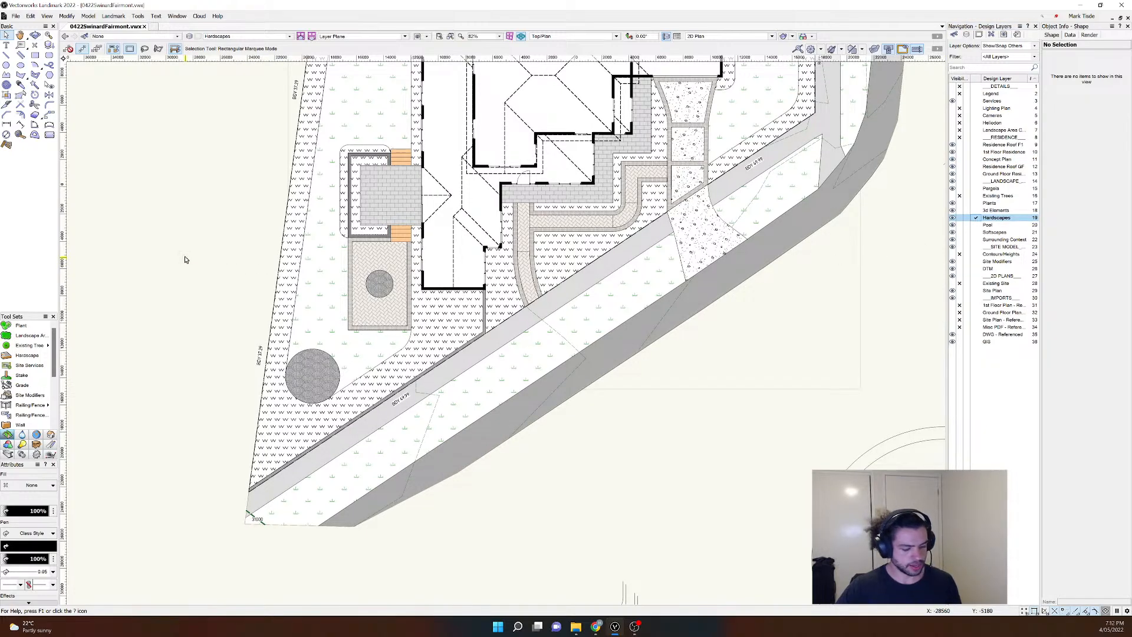
key("ctrl+alt+v")
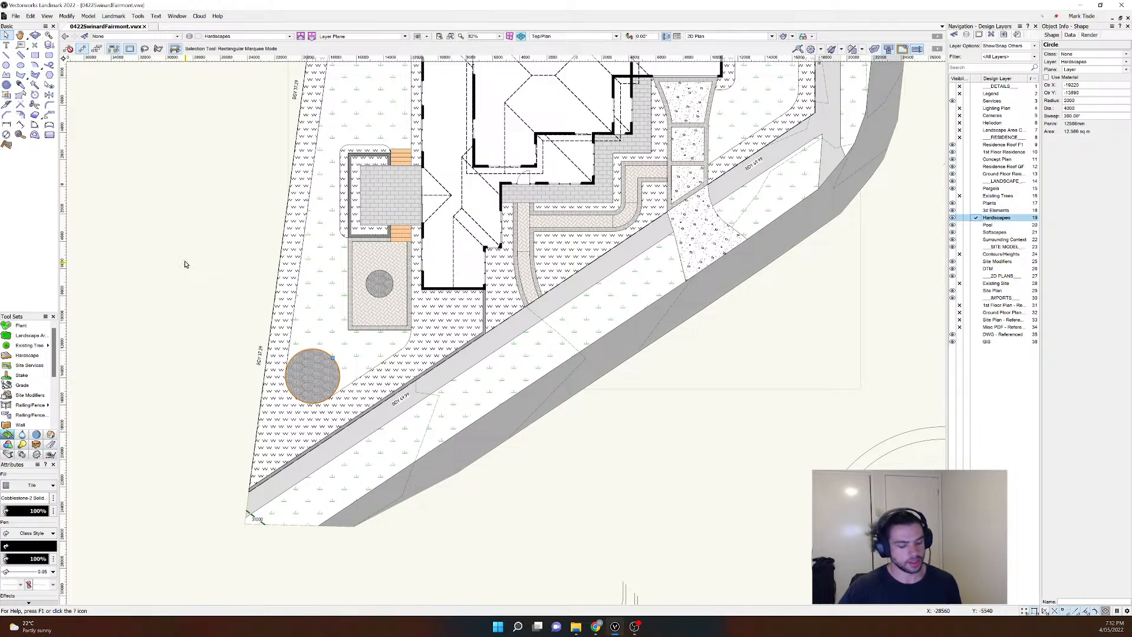
key("space")
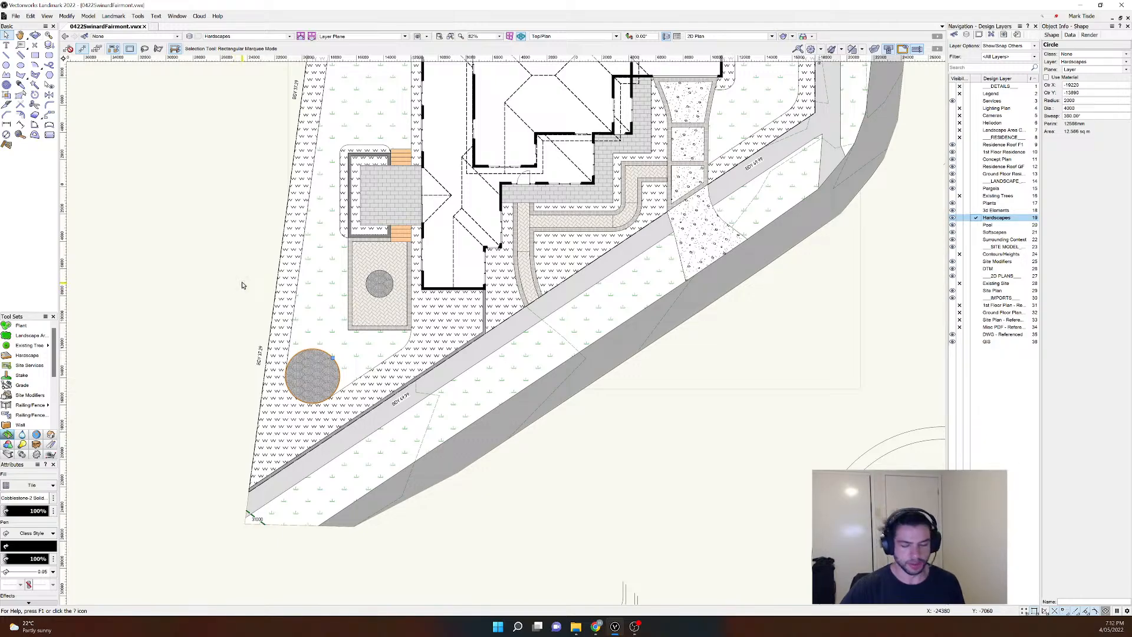
Step: Create a Hardscape object from the pasted circle, with Show Properties Dialog and Delete Source Shapes enabled
scroll(260, 328, "up", 6)
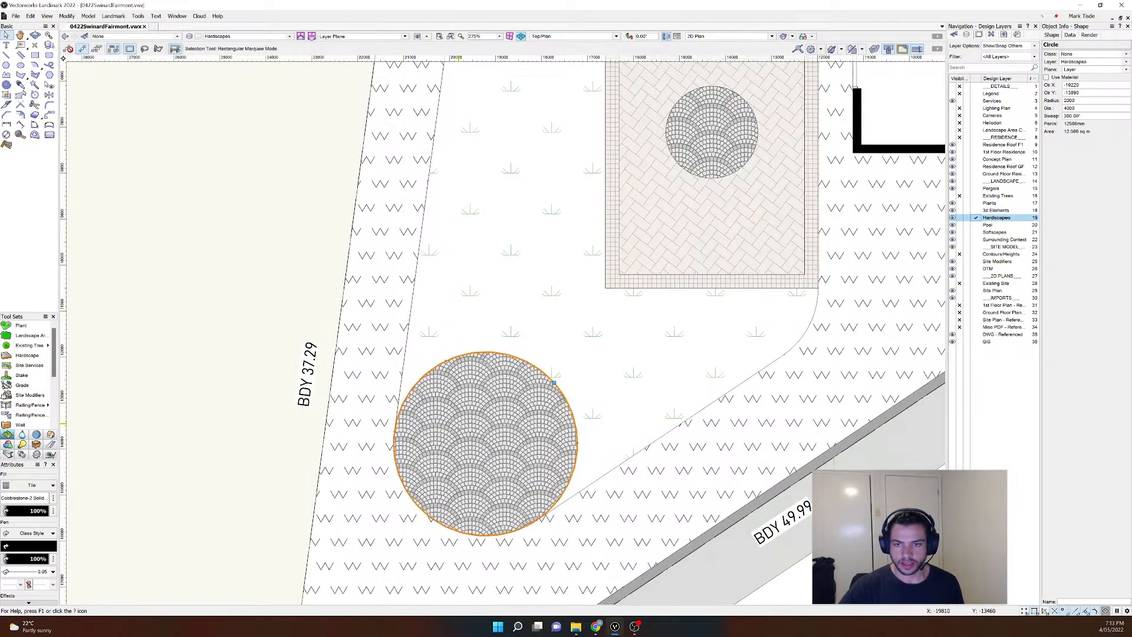
right_click(459, 422)
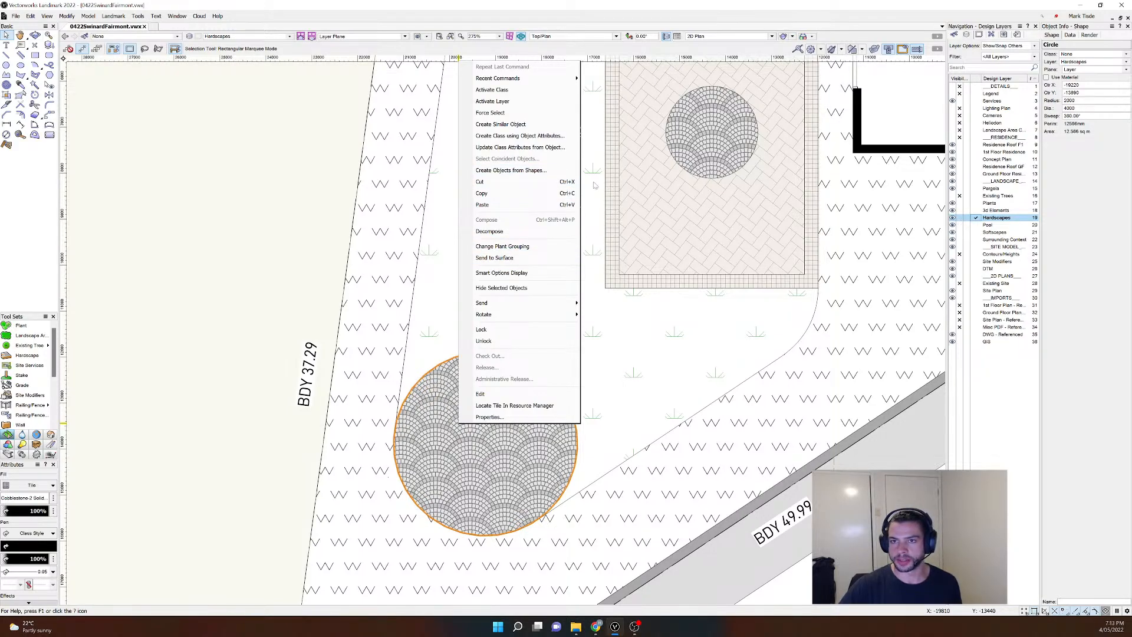
left_click(512, 171)
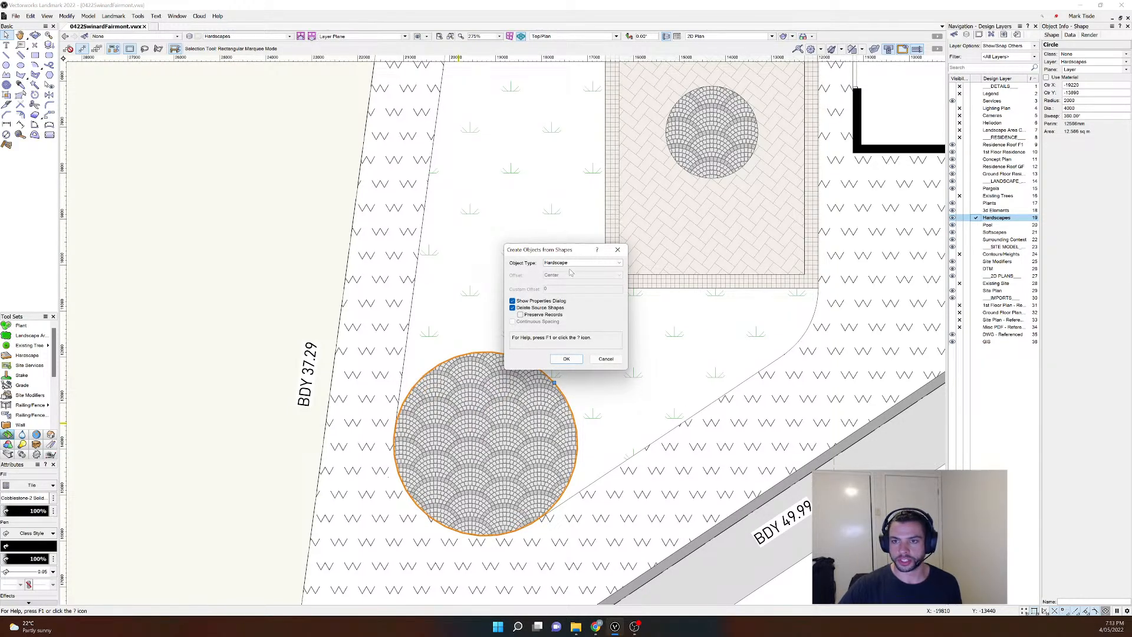
left_click(566, 263)
left_click(565, 271)
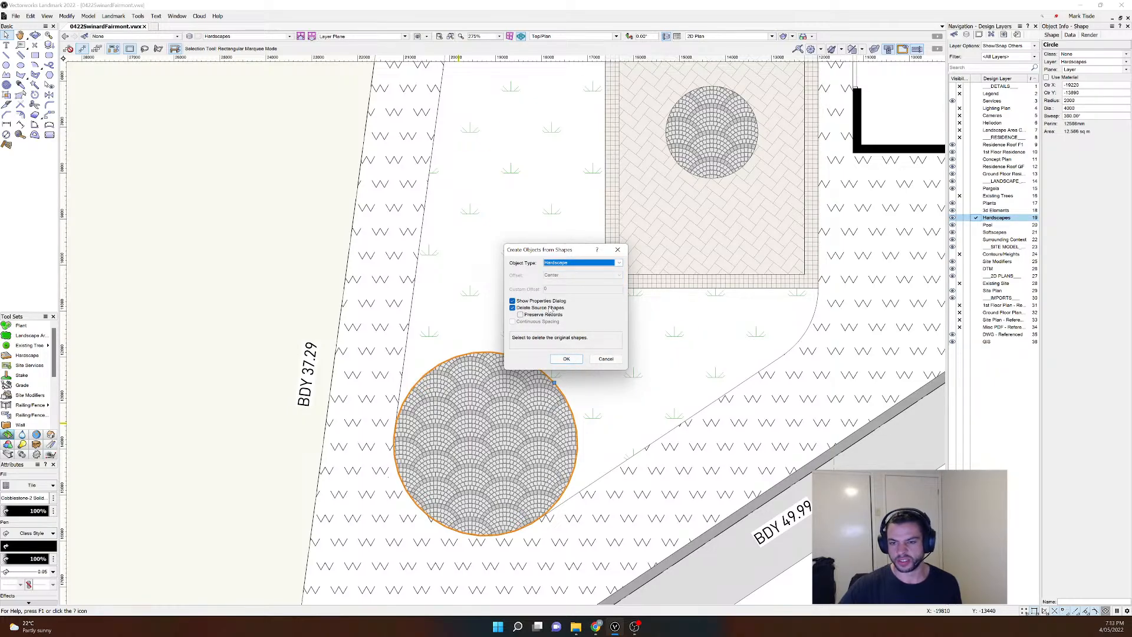
left_click(566, 359)
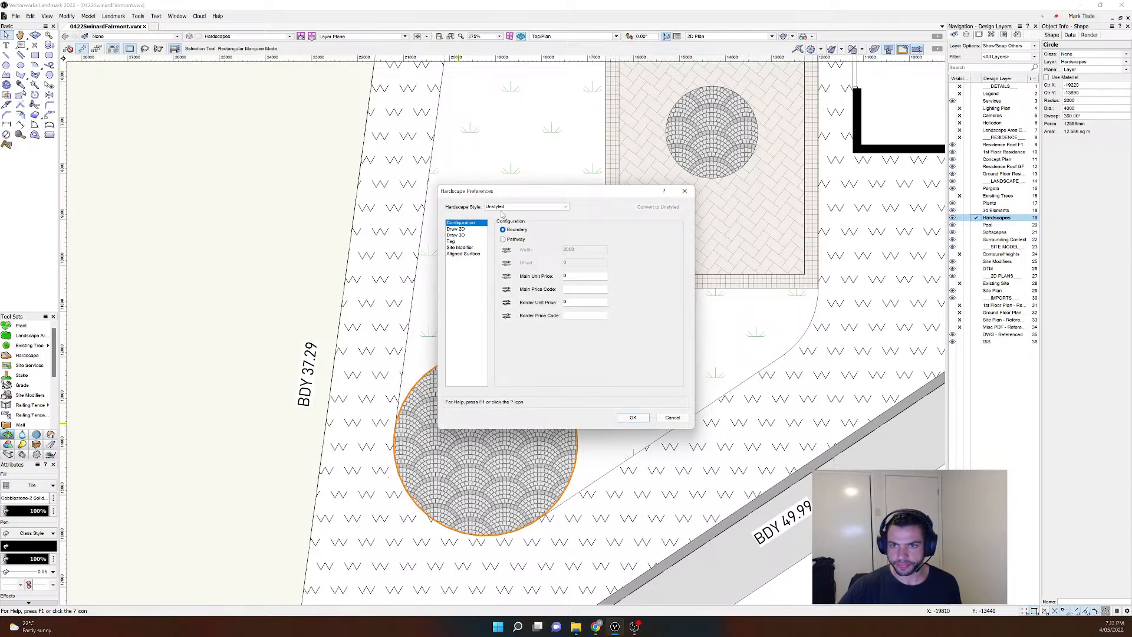
Step: Open the hardscape style browser and enlarge its window to display more of the Imperial Hardscape Objects library
left_click(497, 208)
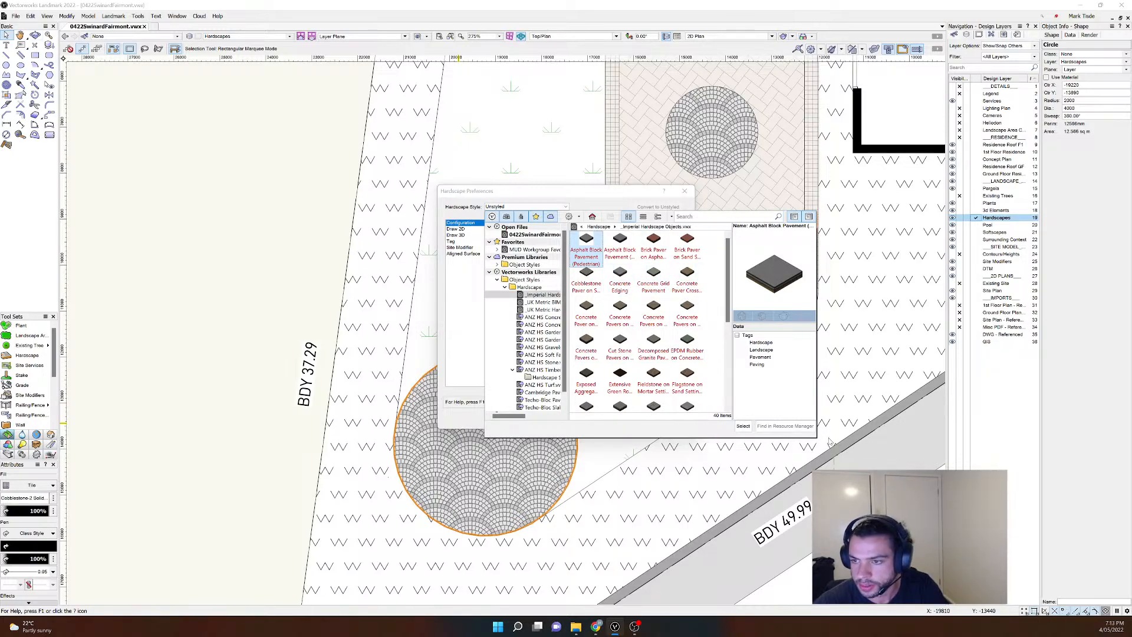
left_click_drag(814, 435, 946, 549)
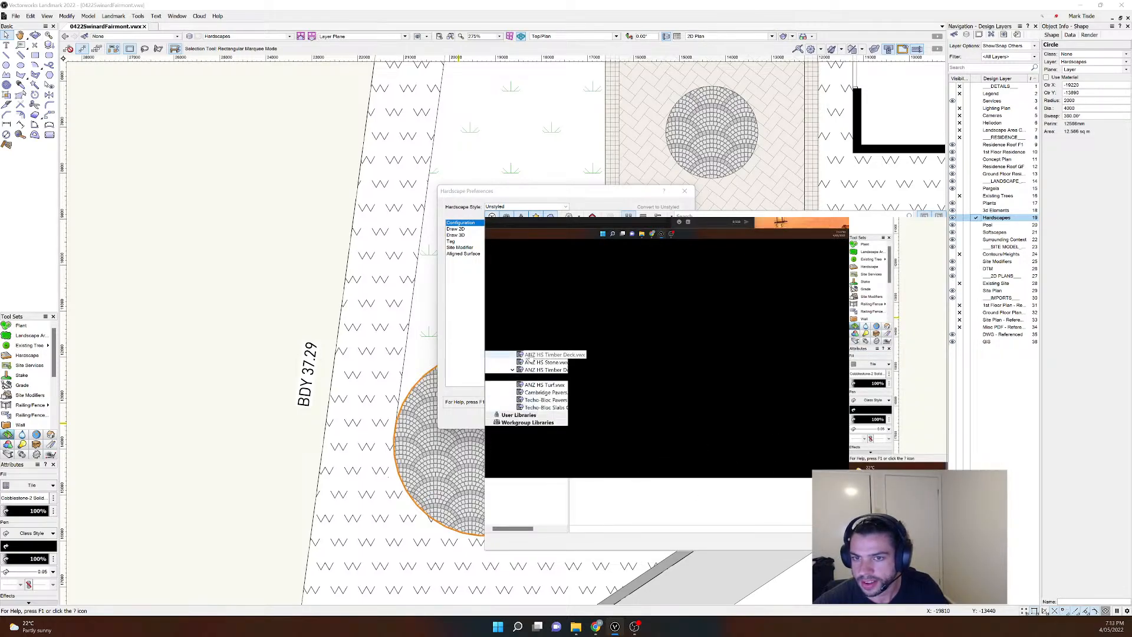
left_click(451, 309)
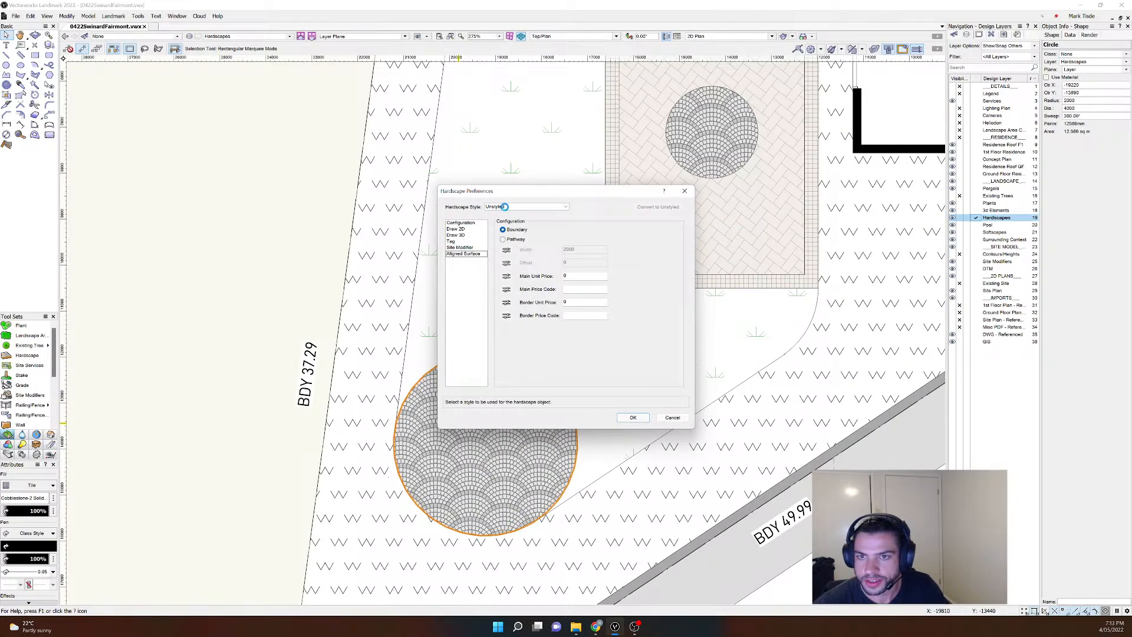
left_click(505, 207)
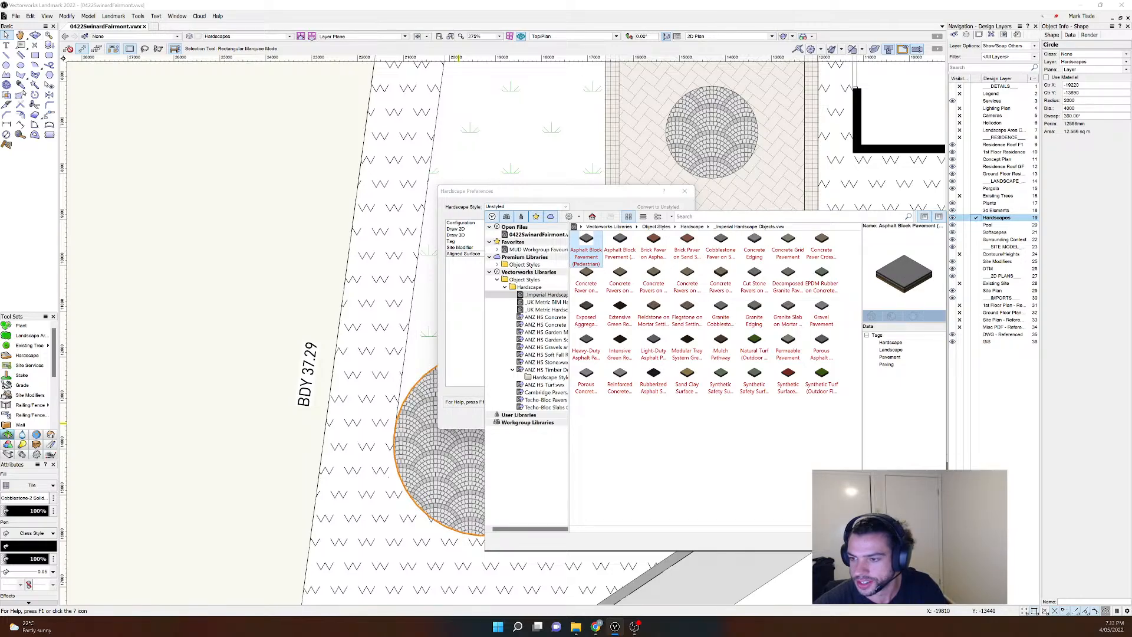
mouse_move(945, 549)
left_mouse_down()
mouse_move(900, 519)
mouse_move(963, 534)
mouse_move(941, 529)
mouse_move(945, 542)
left_mouse_up()
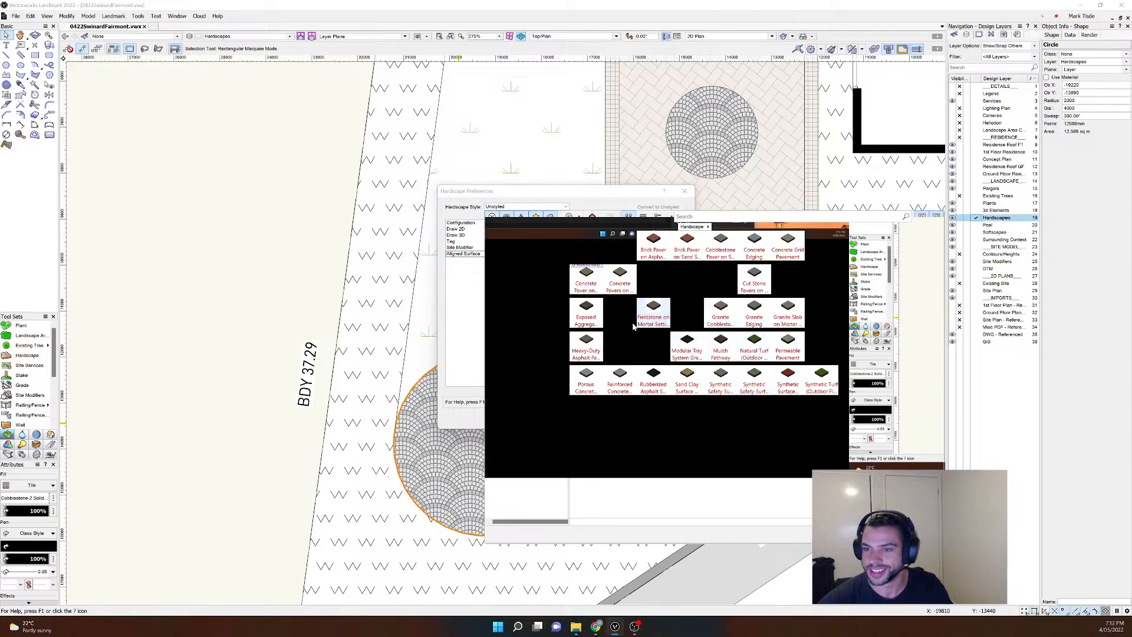
left_click(473, 292)
Step: Preview the stone styles, apply Granite Cobblestone on Sand Setting Bed to the hardscape, and use the existing hatch for the name conflict
left_click(518, 207)
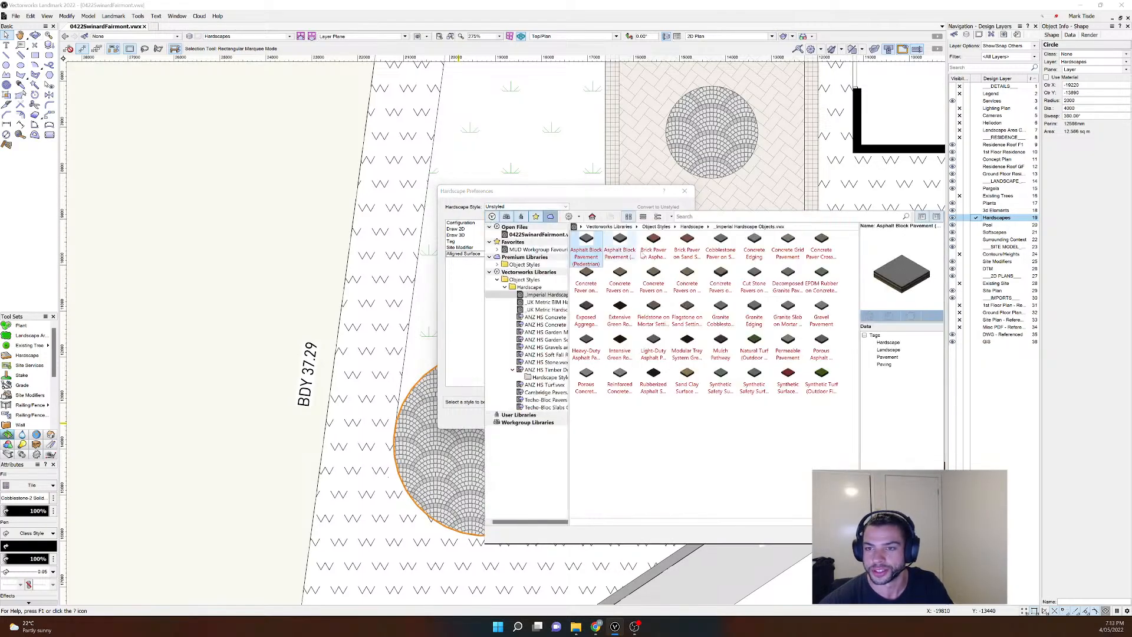
left_click(653, 308)
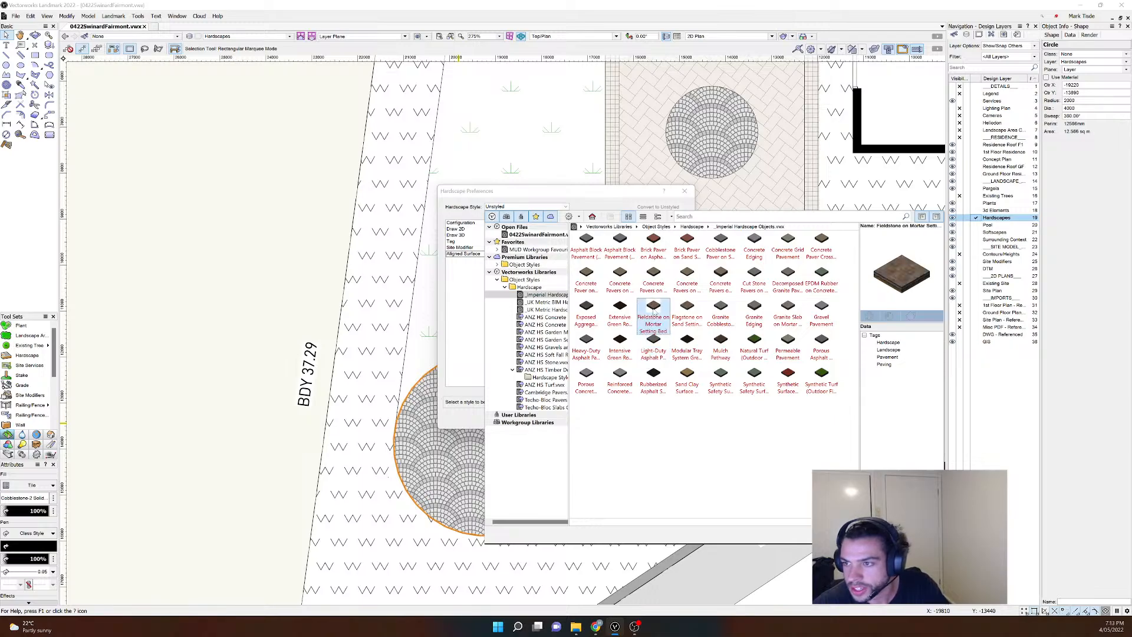
left_click(684, 309)
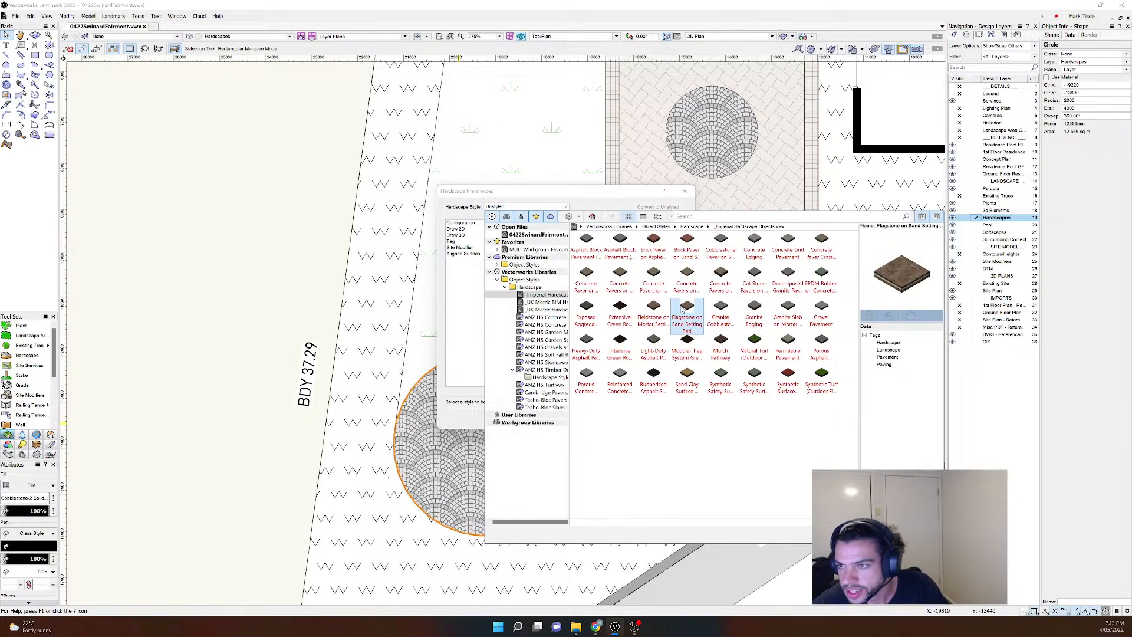
left_click(724, 307)
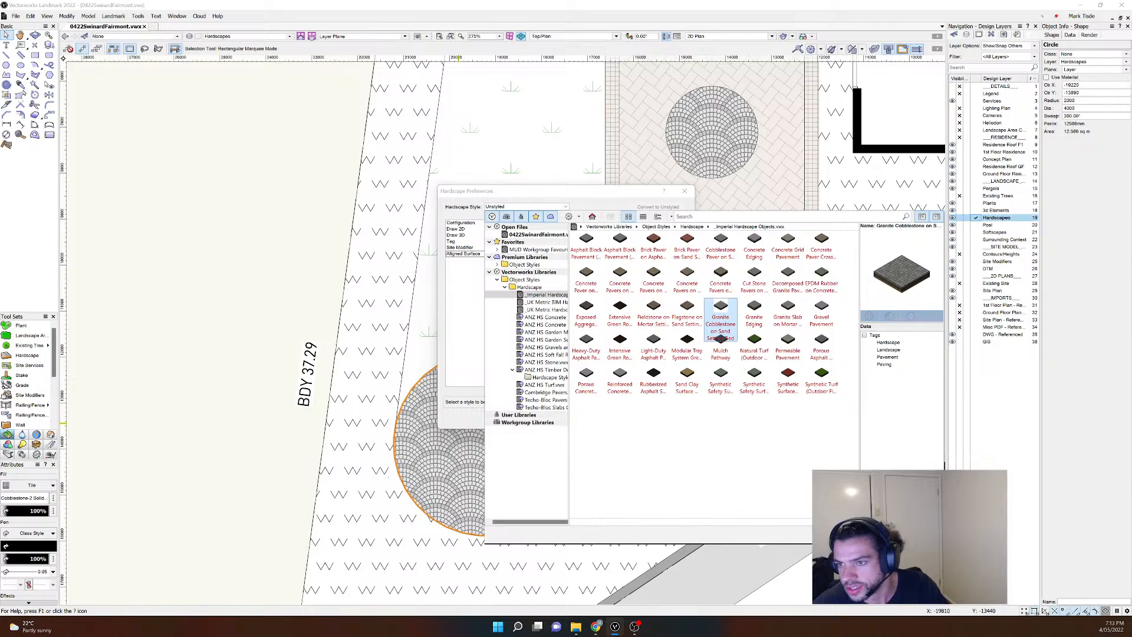
double_click(721, 330)
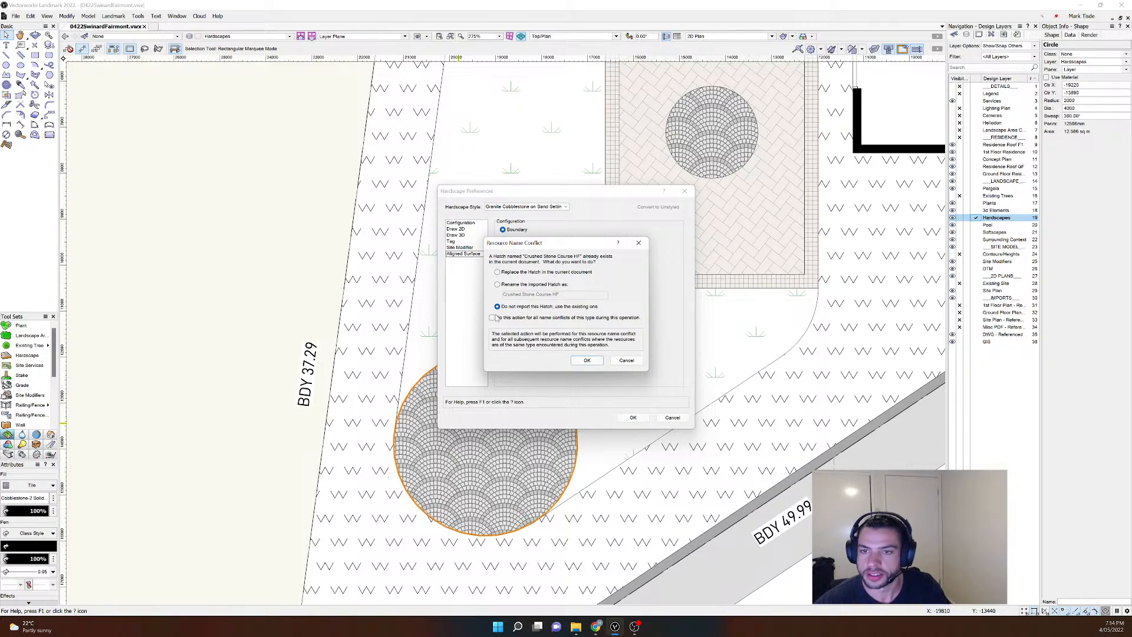
left_click(583, 362)
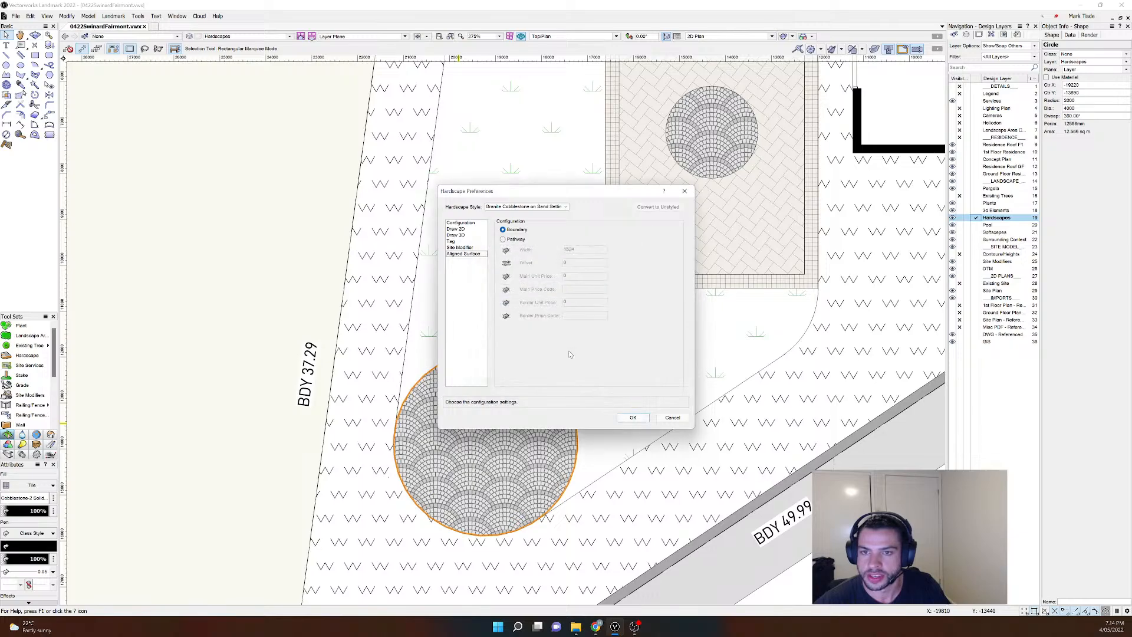
Step: Review the hardscape's Configuration, Draw 2D and Draw 3D settings and create it with the Boundary configuration
left_click(459, 223)
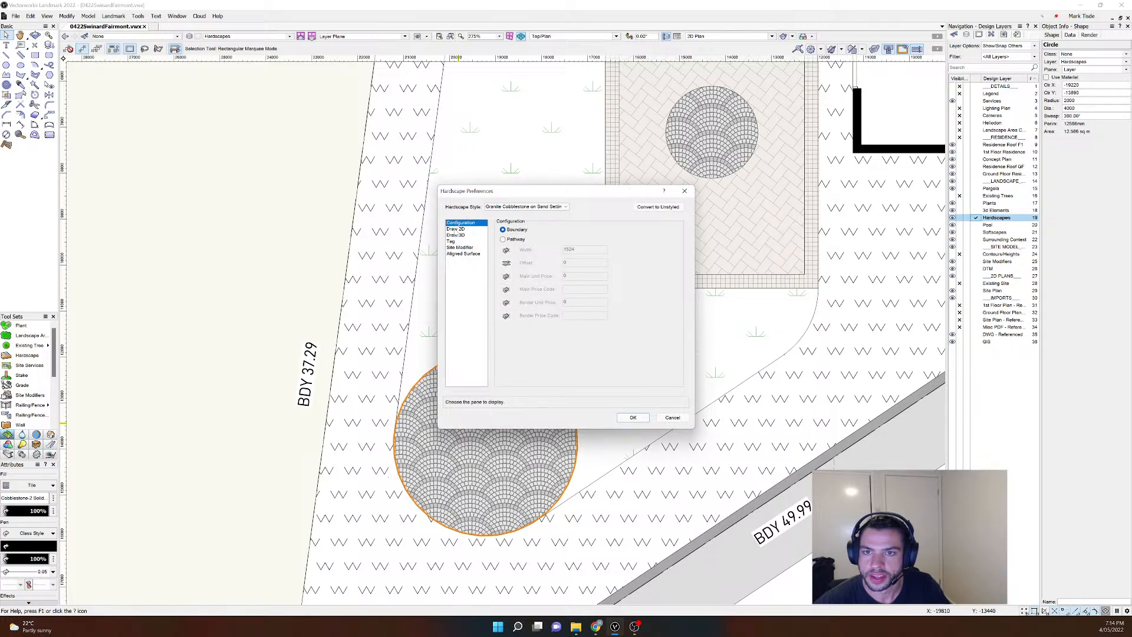
left_click(458, 229)
left_click(459, 224)
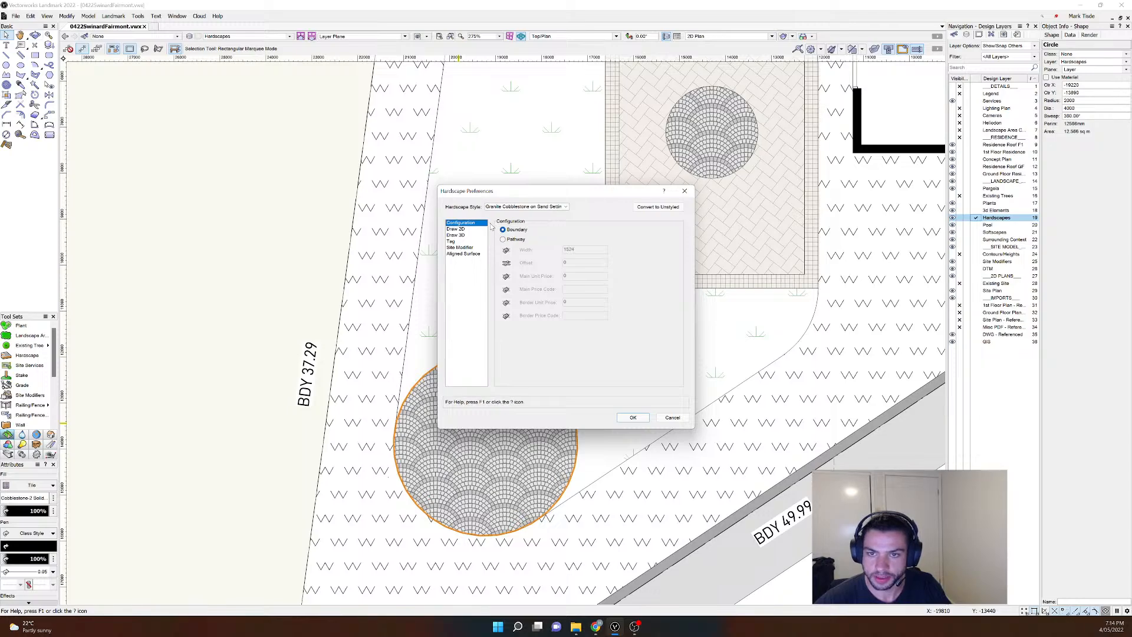
left_click(472, 230)
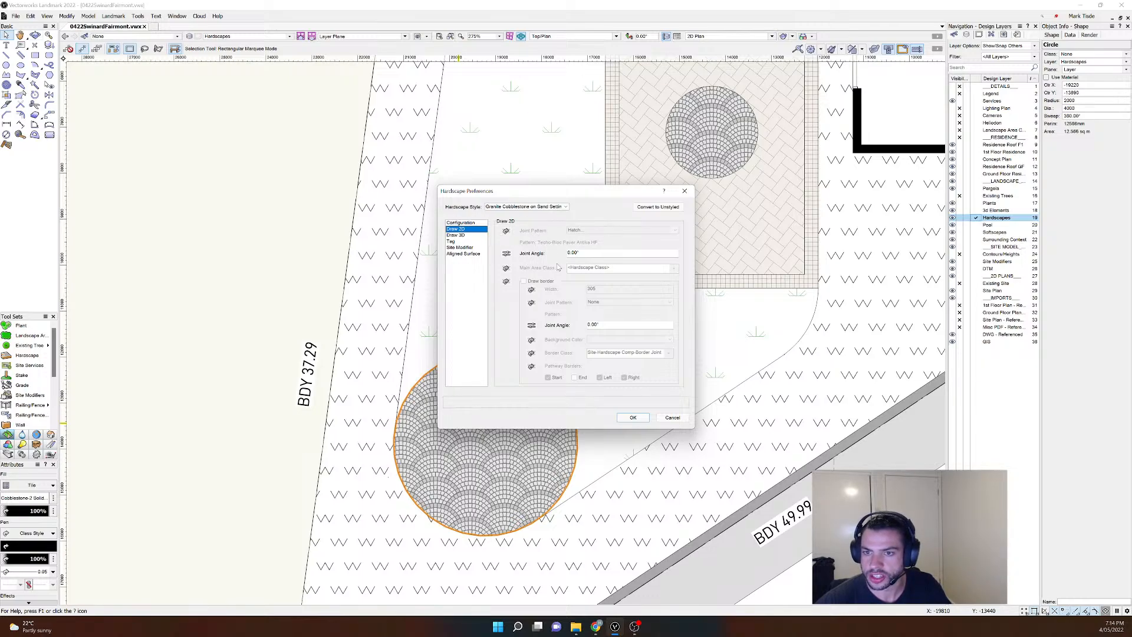
left_click(456, 234)
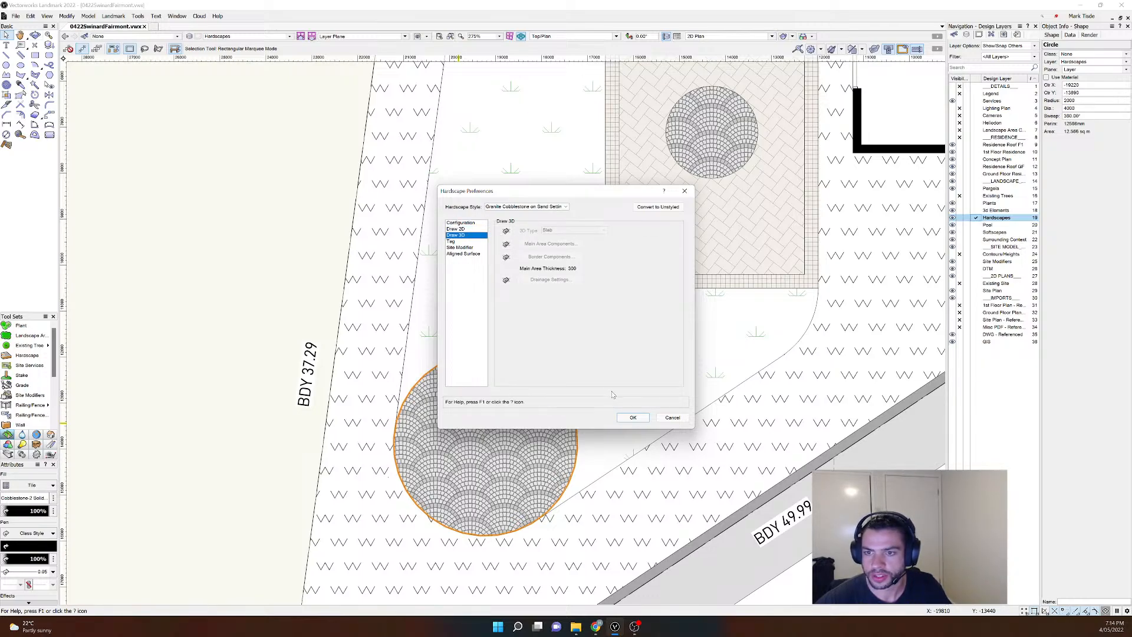
left_click(631, 417)
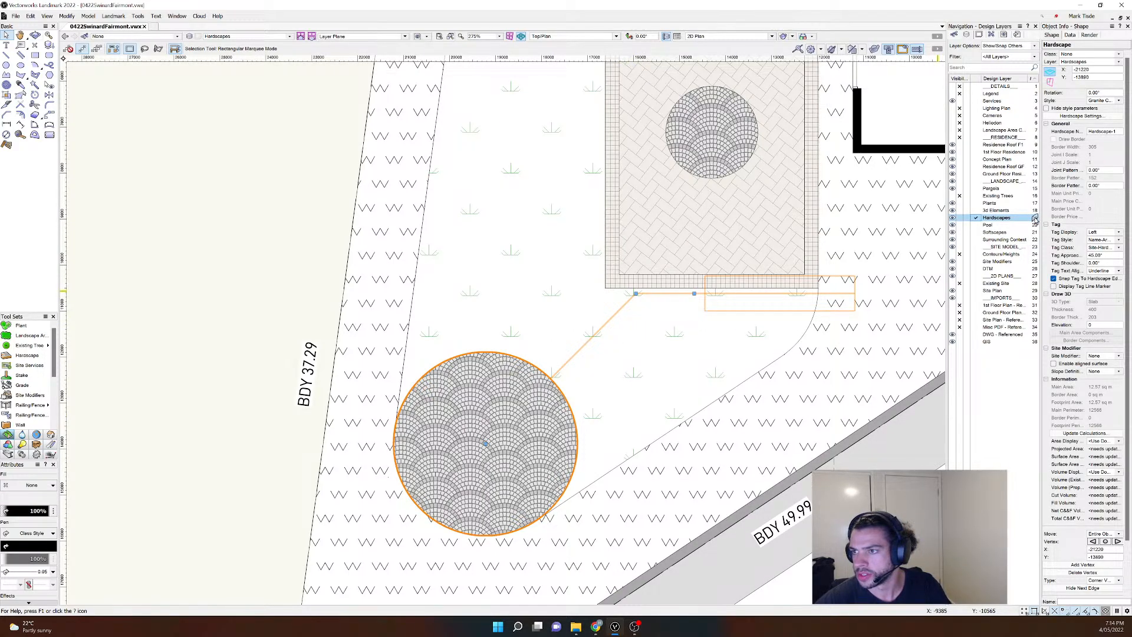
Step: Move the Concept Plan design layer down the stacking order, below Hardscapes and directly under the 2D Plans heading
left_click(1006, 162)
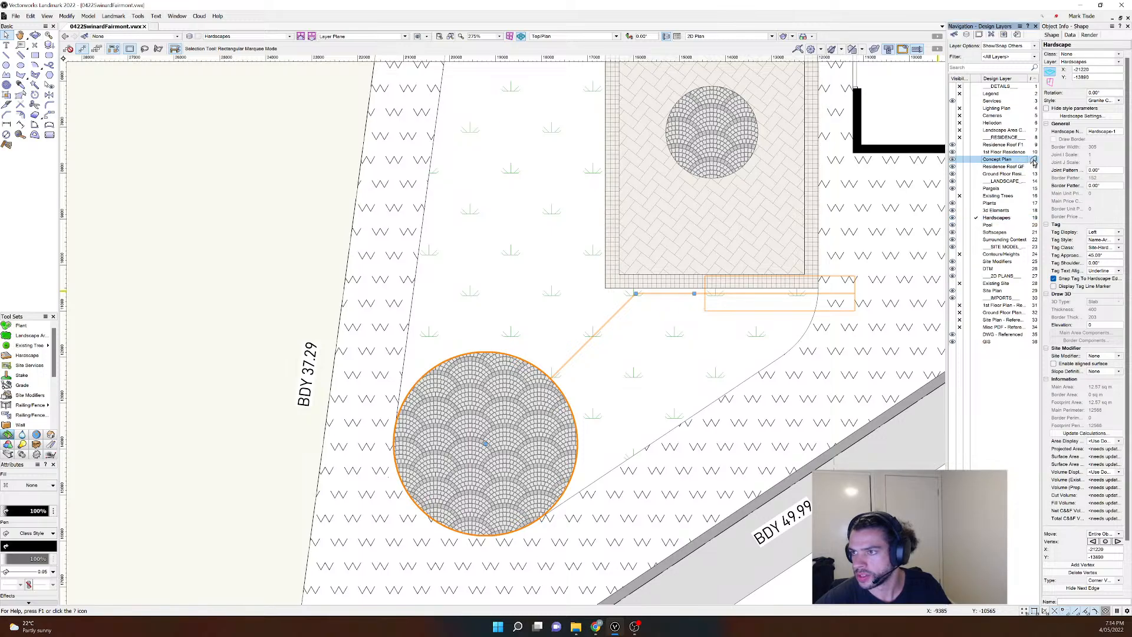
left_click_drag(1033, 160, 1034, 293)
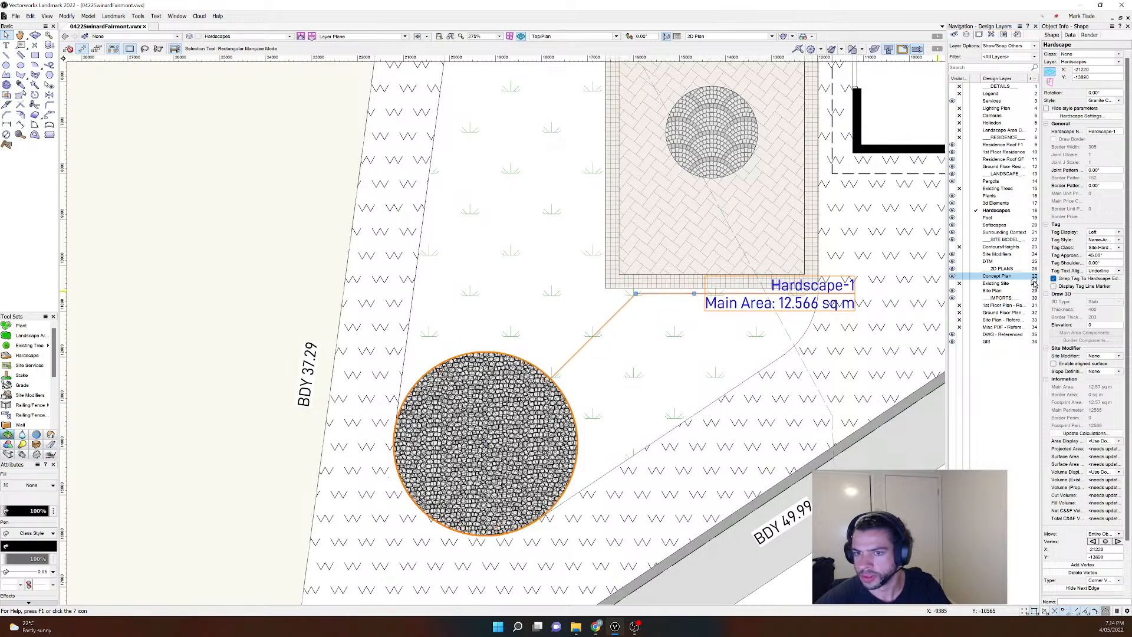
scroll(487, 298, "down", 1)
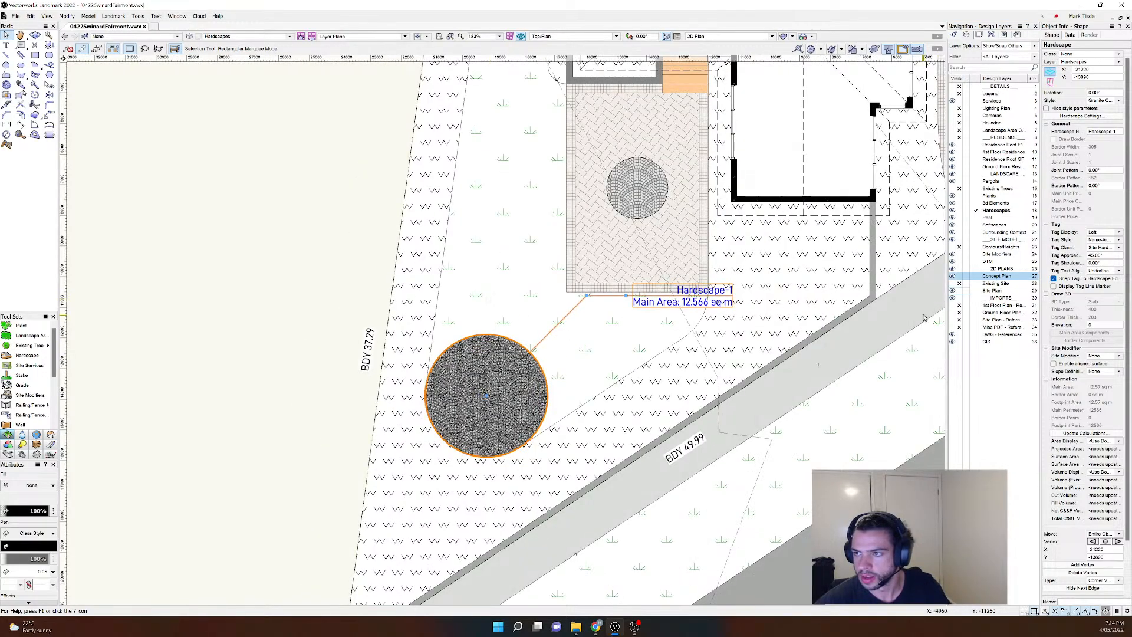
Step: Hide the Site Plan design layer so it no longer overlaps the circular cobblestone hardscape
left_click(959, 290)
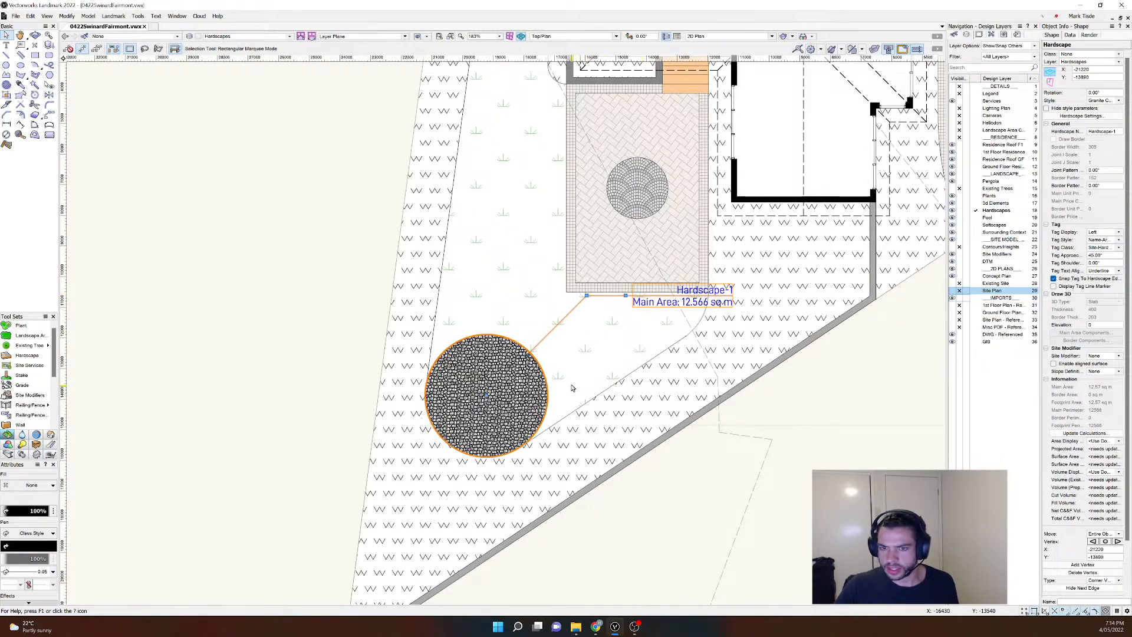
scroll(570, 386, "up", 2)
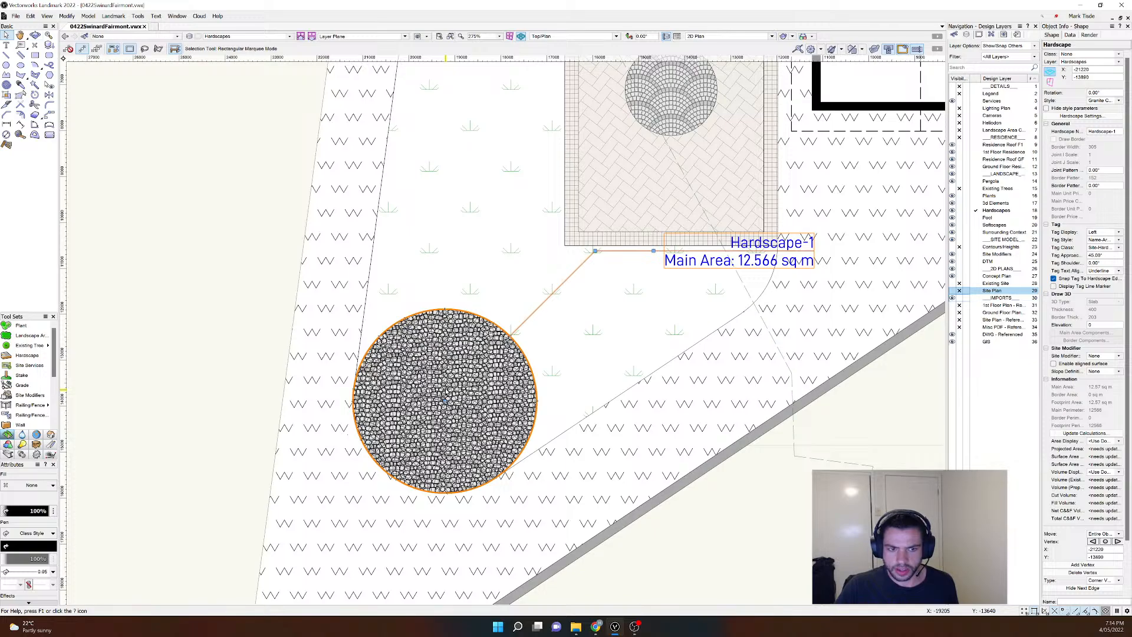
scroll(446, 392, "up", 1)
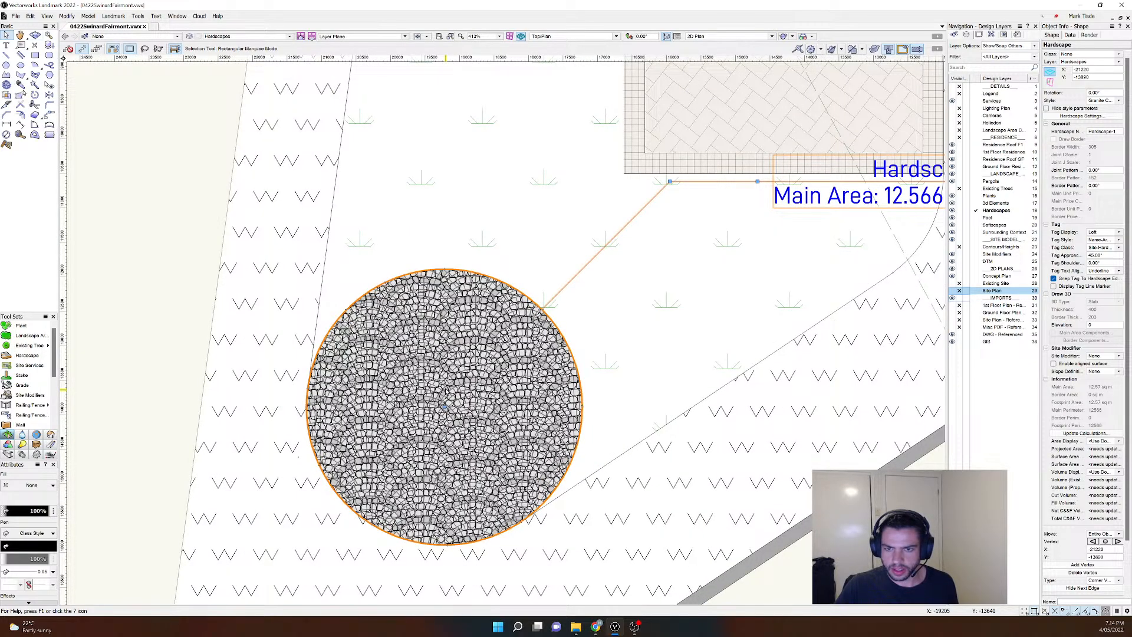
scroll(446, 392, "down", 1)
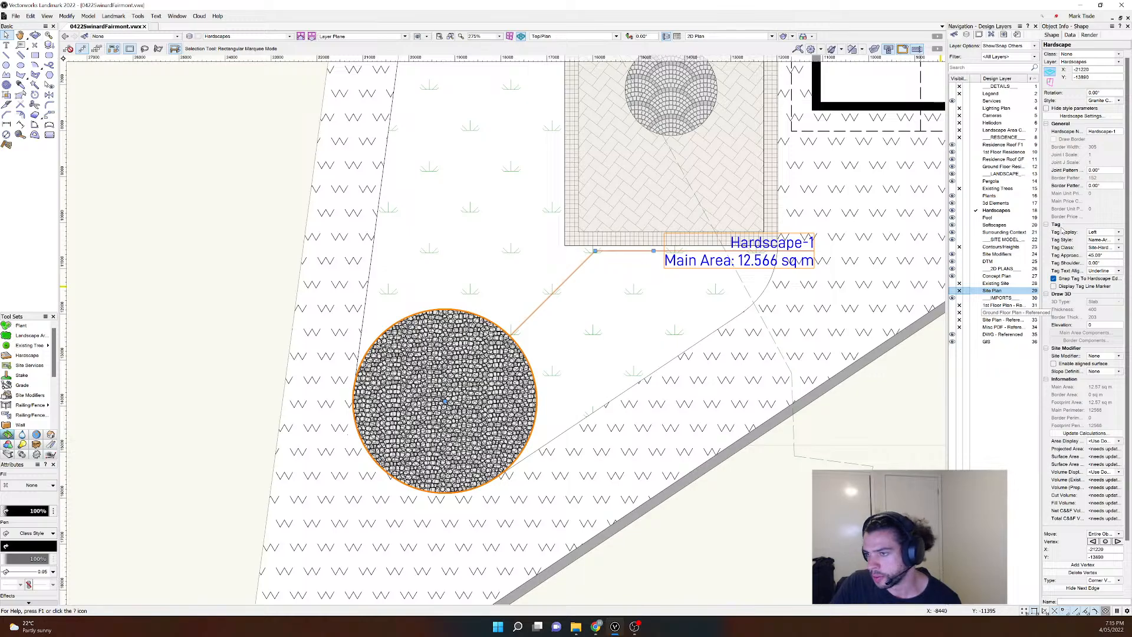
Step: Set the circular hardscape's tag display to None
left_click(1102, 232)
left_click(1098, 239)
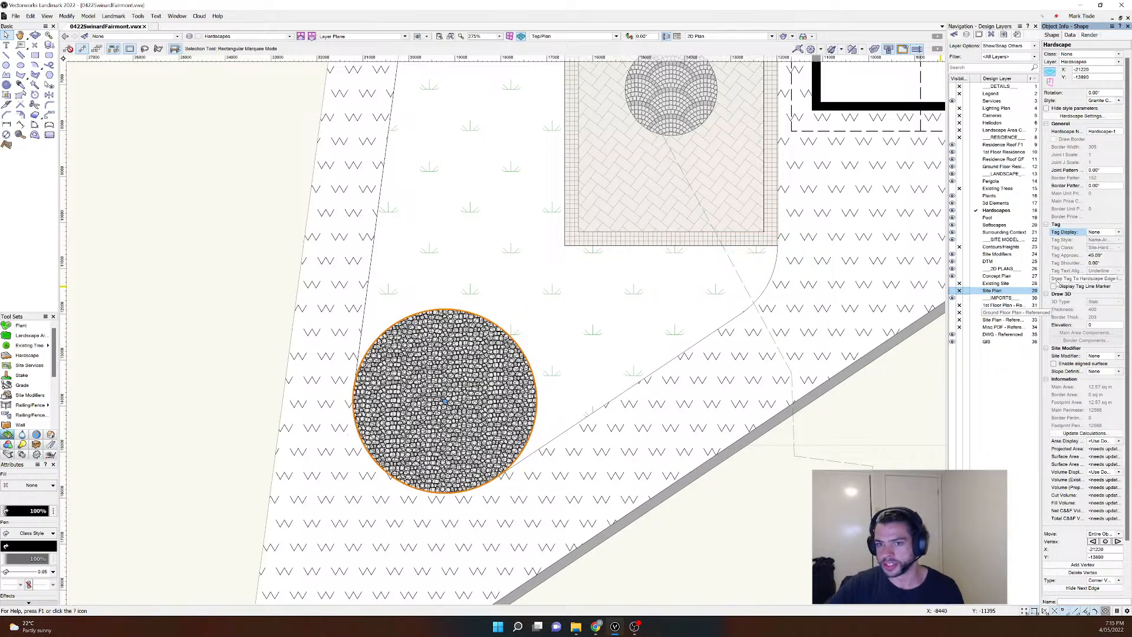
scroll(637, 354, "down", 2)
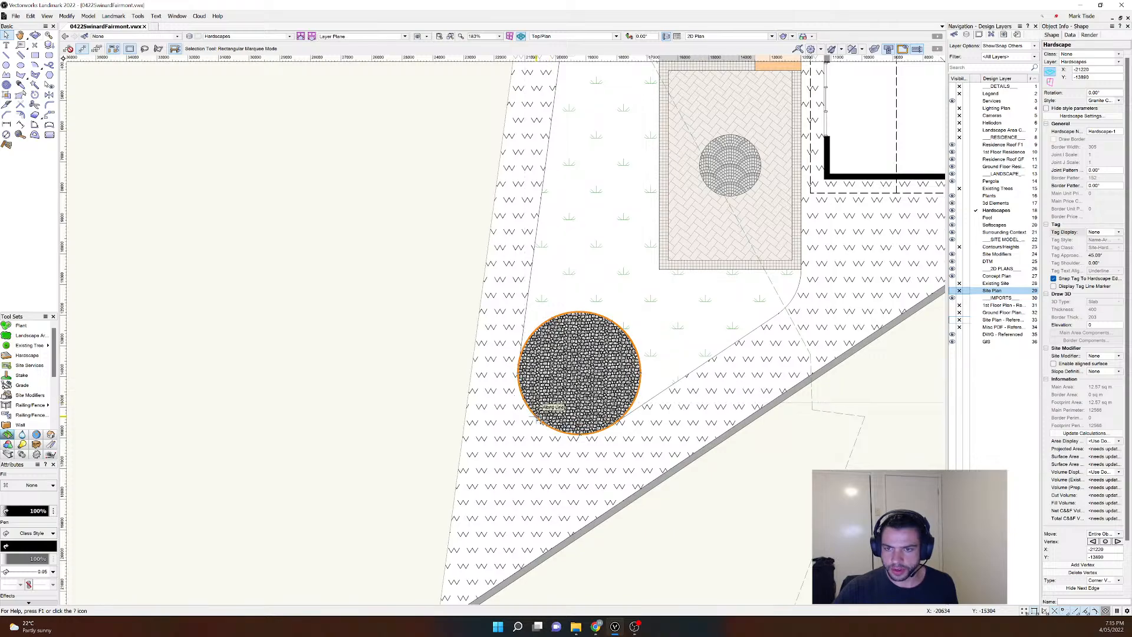
Step: Move the circular hardscape off the site to expose the concept plan beneath it, undo the move and reselect the hardscape
left_click_drag(535, 416, 256, 415)
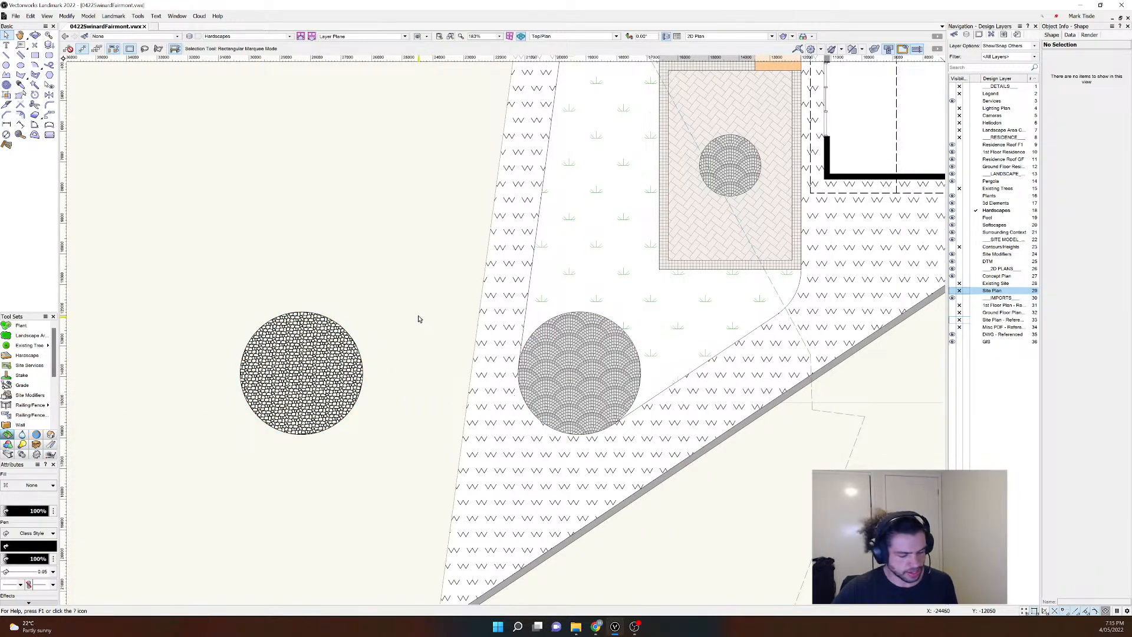
key("ctrl+z")
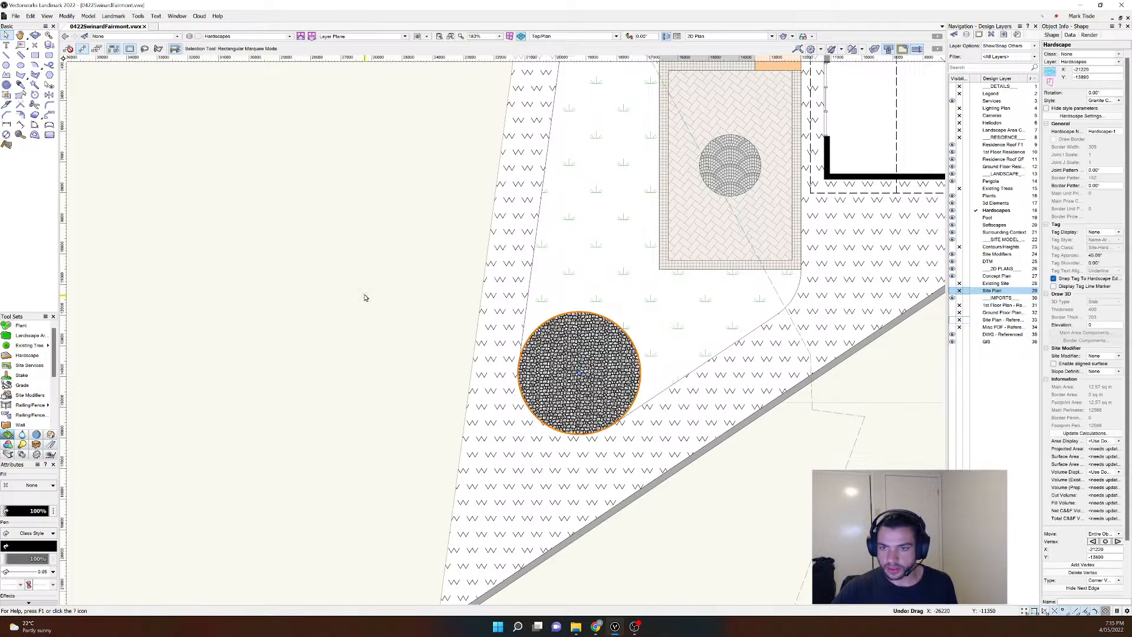
left_click(369, 286)
left_click(550, 344)
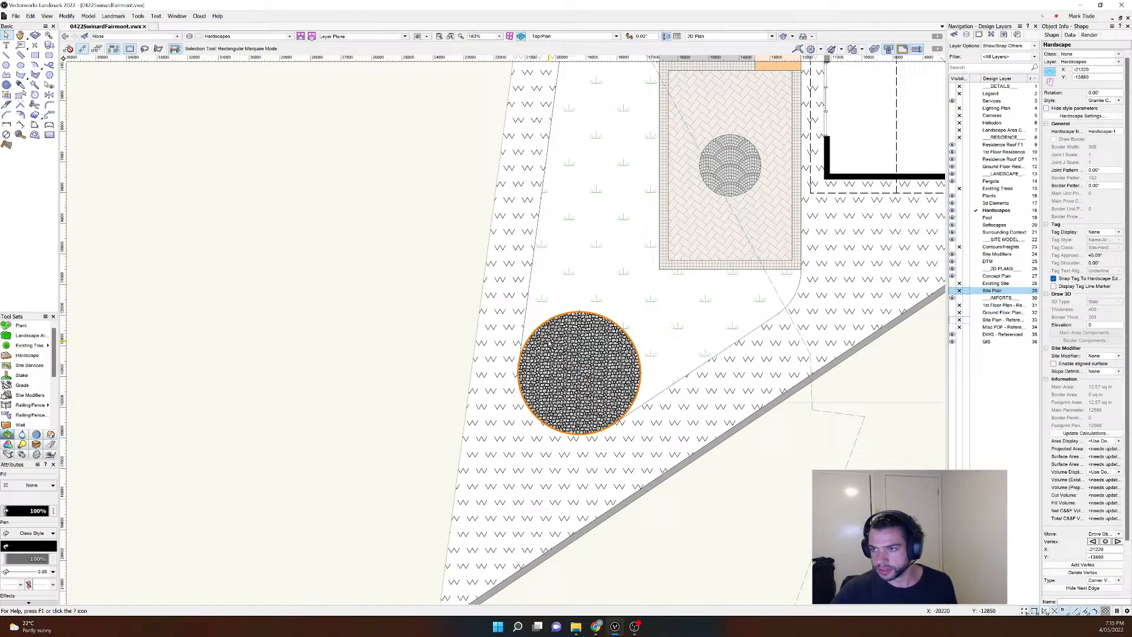
Step: Set the Concept Plan design layer to grayed visibility and reselect the circular hardscape
left_click(959, 298)
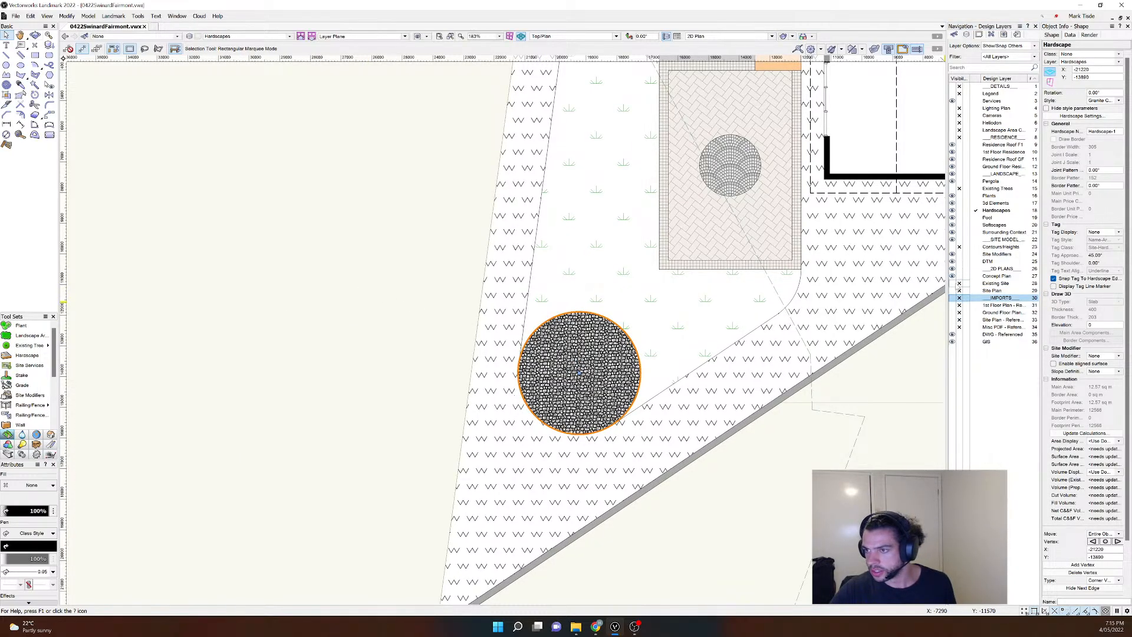
left_click(959, 276)
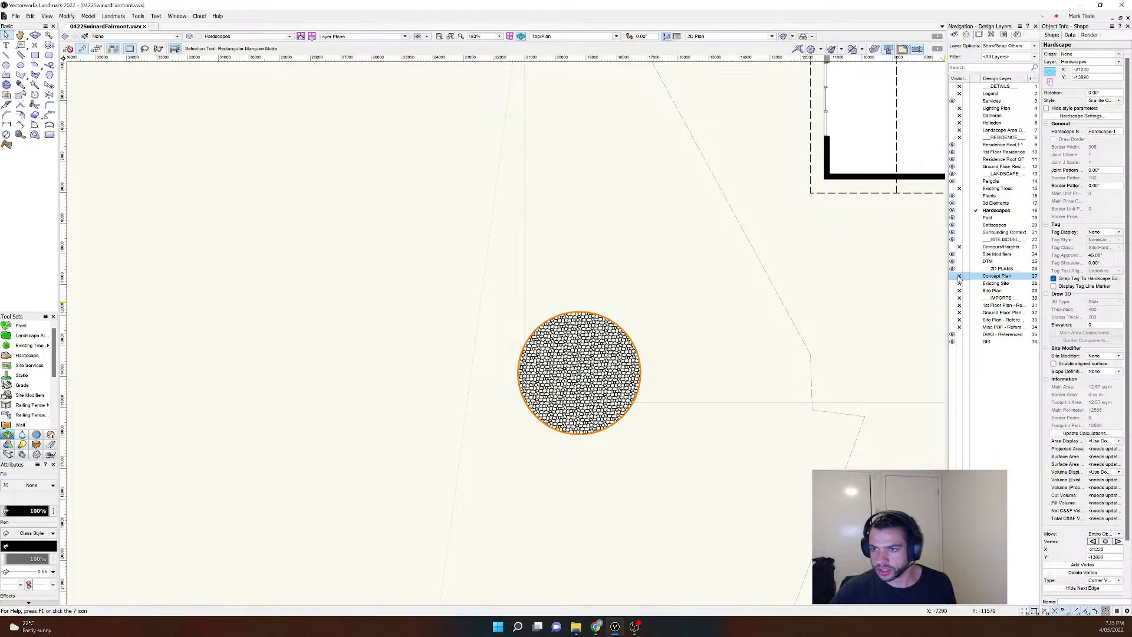
scroll(587, 273, "down", 2)
middle_click_drag(676, 281, 520, 329)
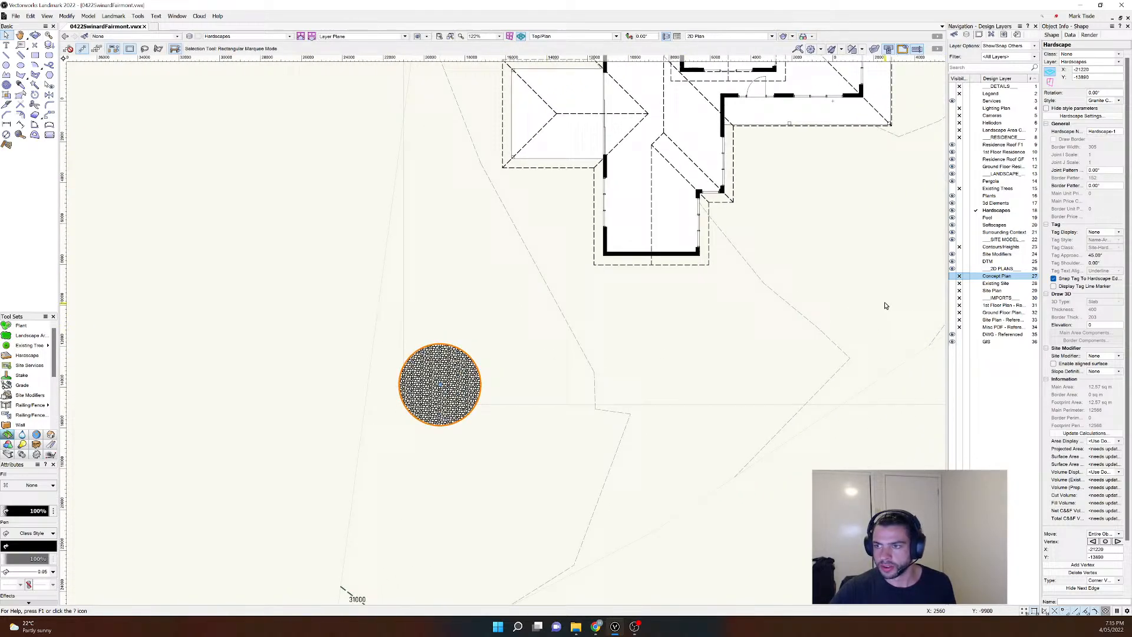
left_click(966, 275)
scroll(464, 383, "up", 3)
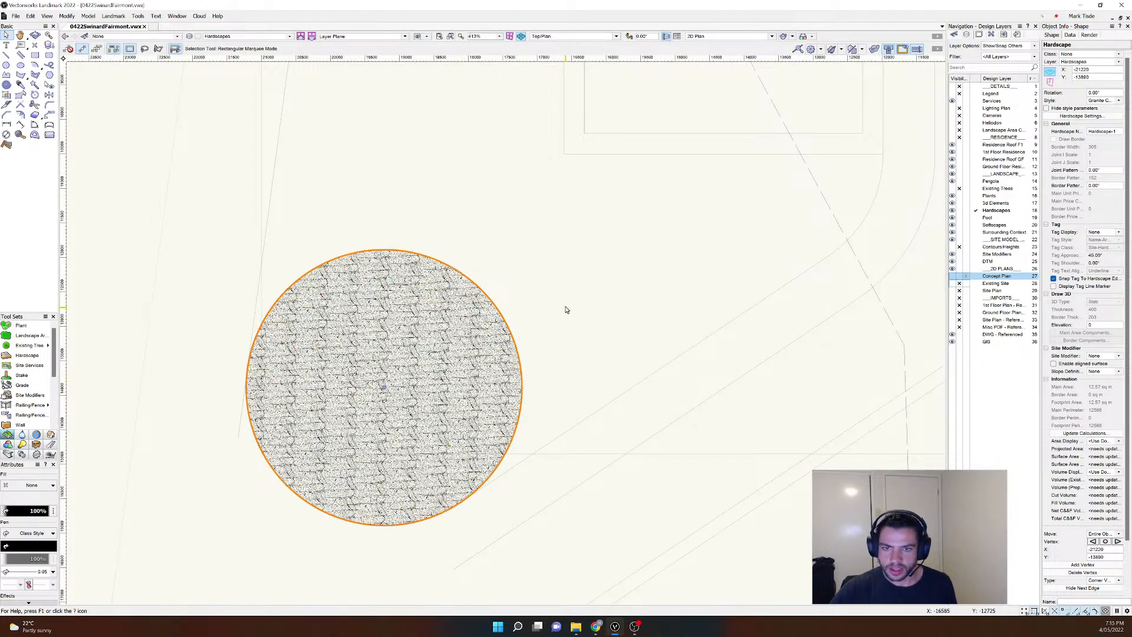
left_click(552, 298)
left_click(442, 349)
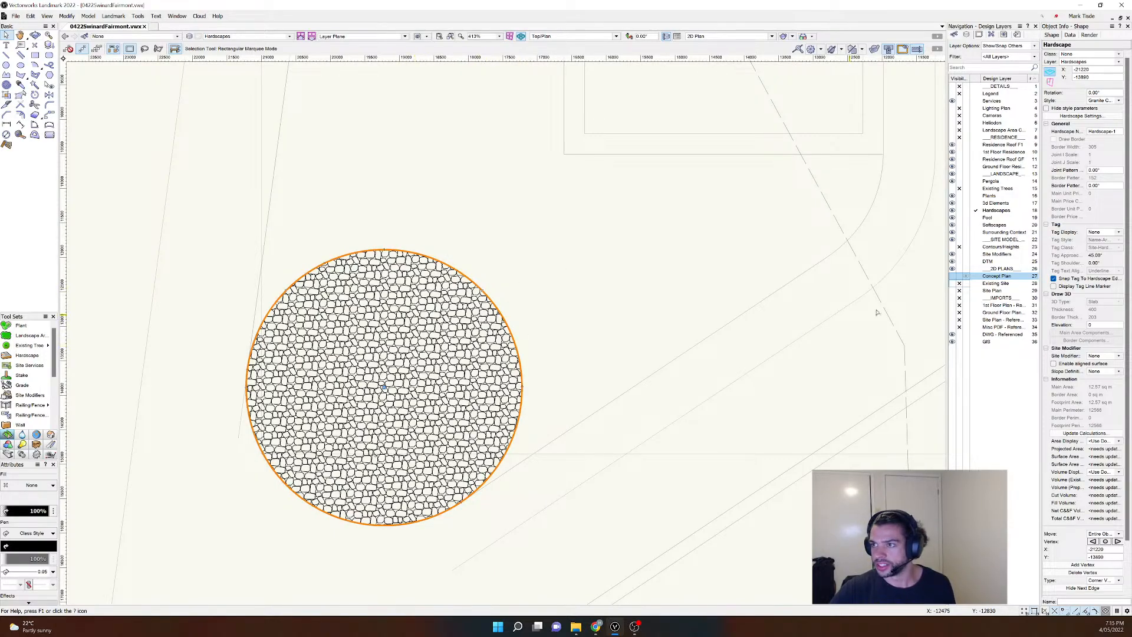
left_click(1098, 100)
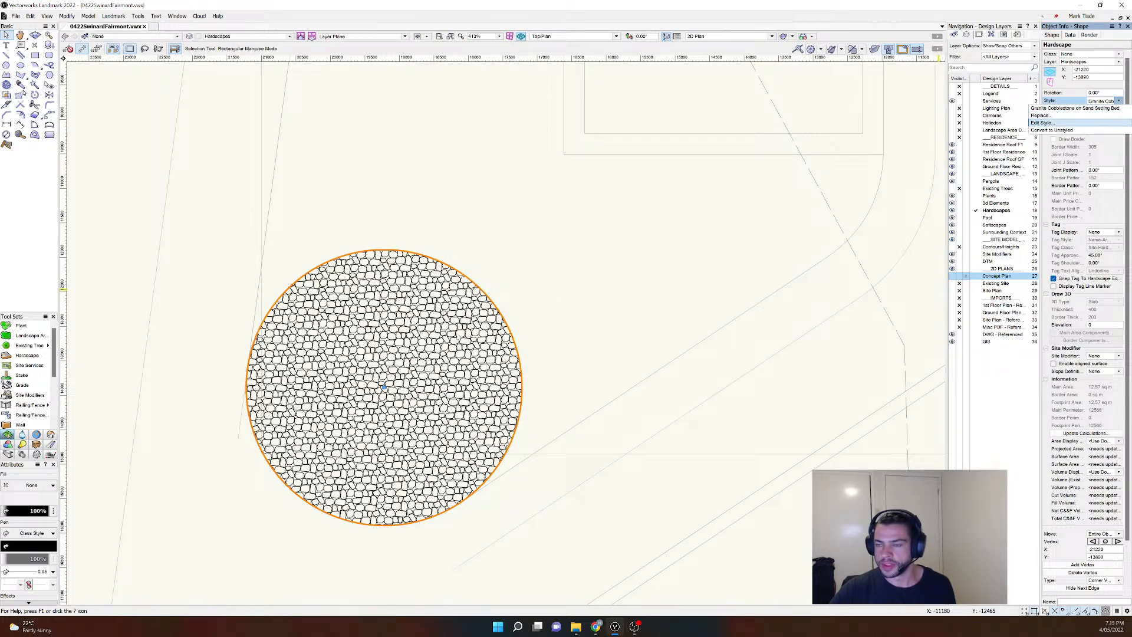
left_click(1040, 123)
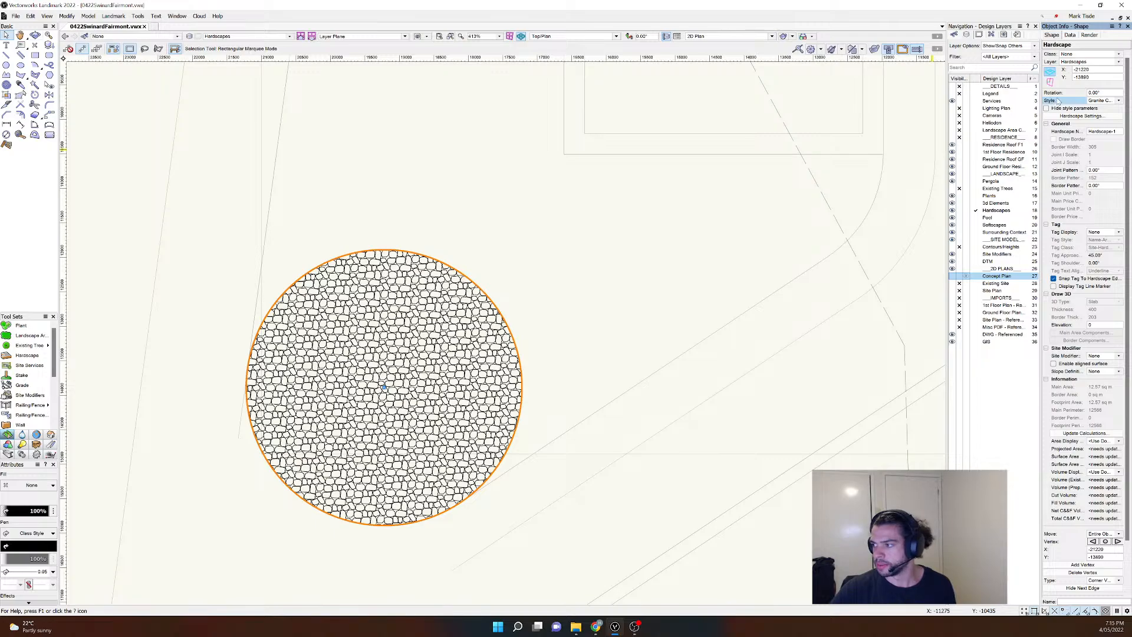
left_click(1095, 102)
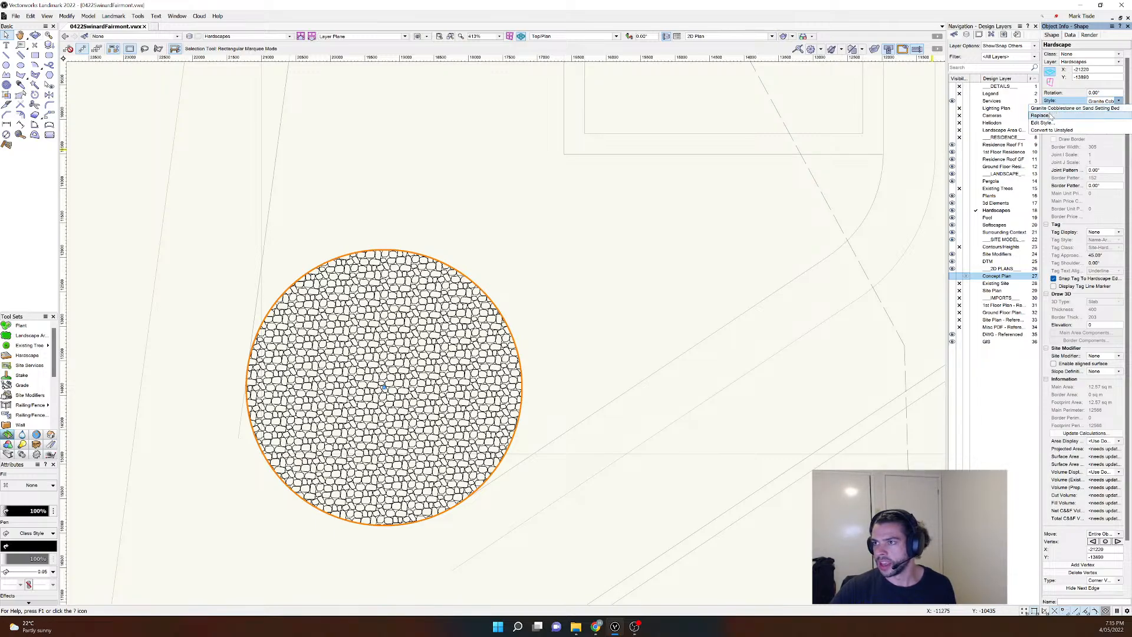
left_click(1040, 115)
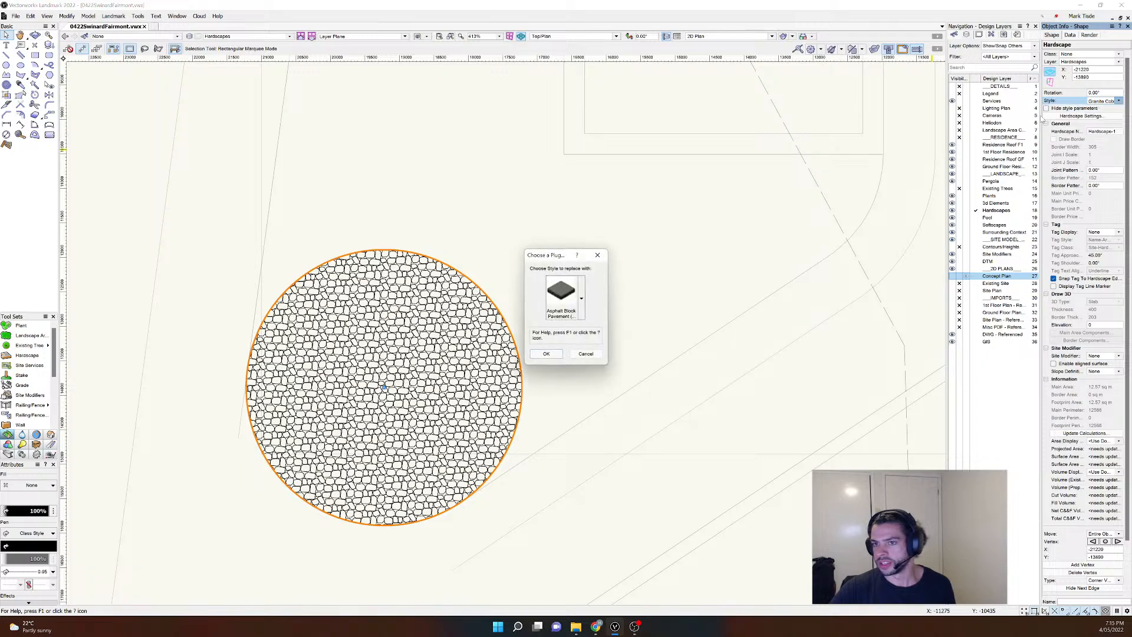
left_click(577, 356)
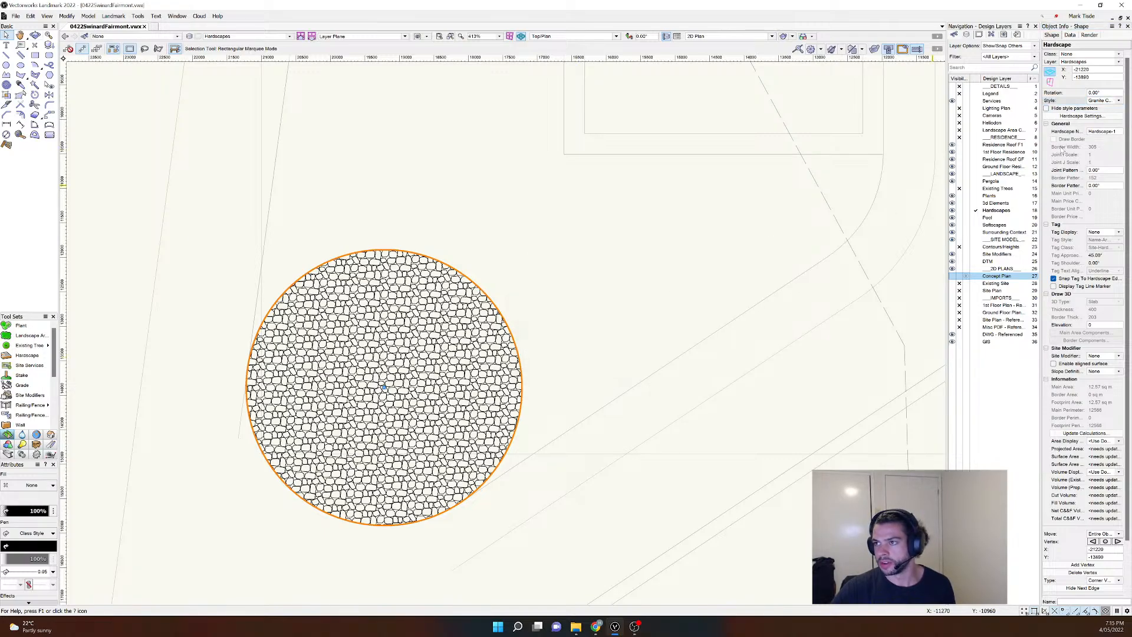
Step: Edit the circular hardscape's style, rename it Granite Cobblestone on Concrete Pad, and open its Draw 2D settings
left_click(1094, 101)
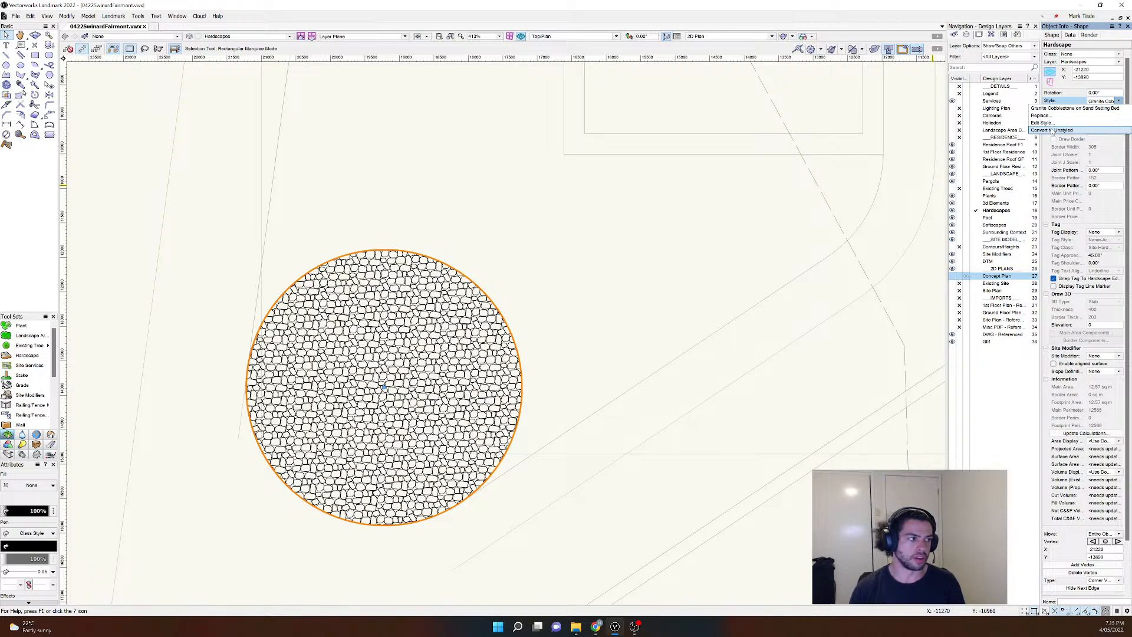
left_click(1039, 123)
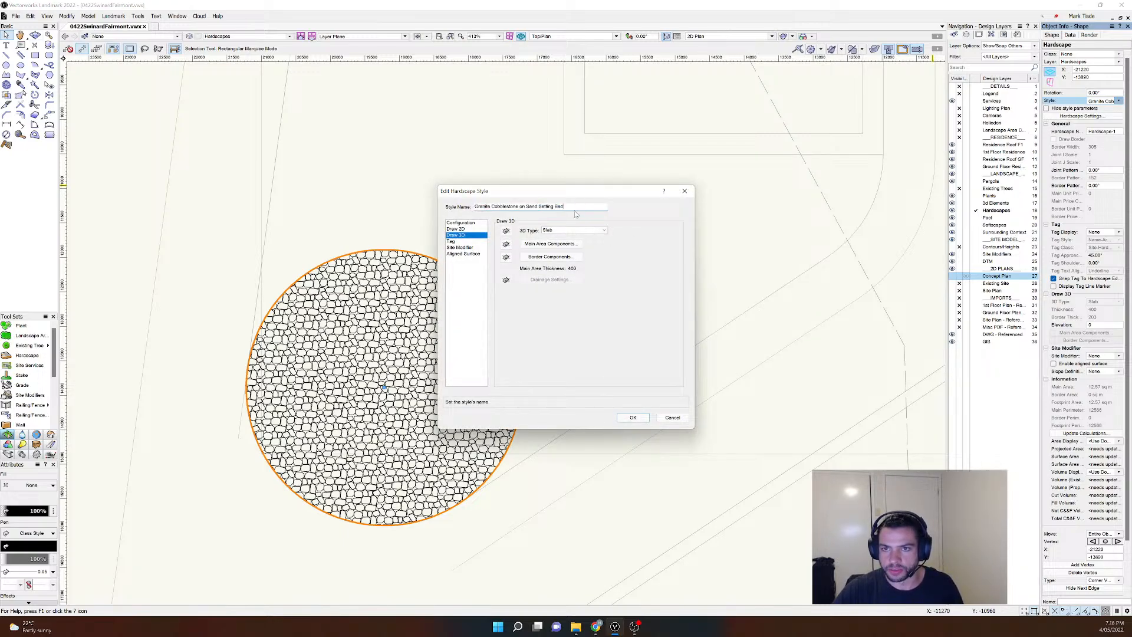
left_click(472, 223)
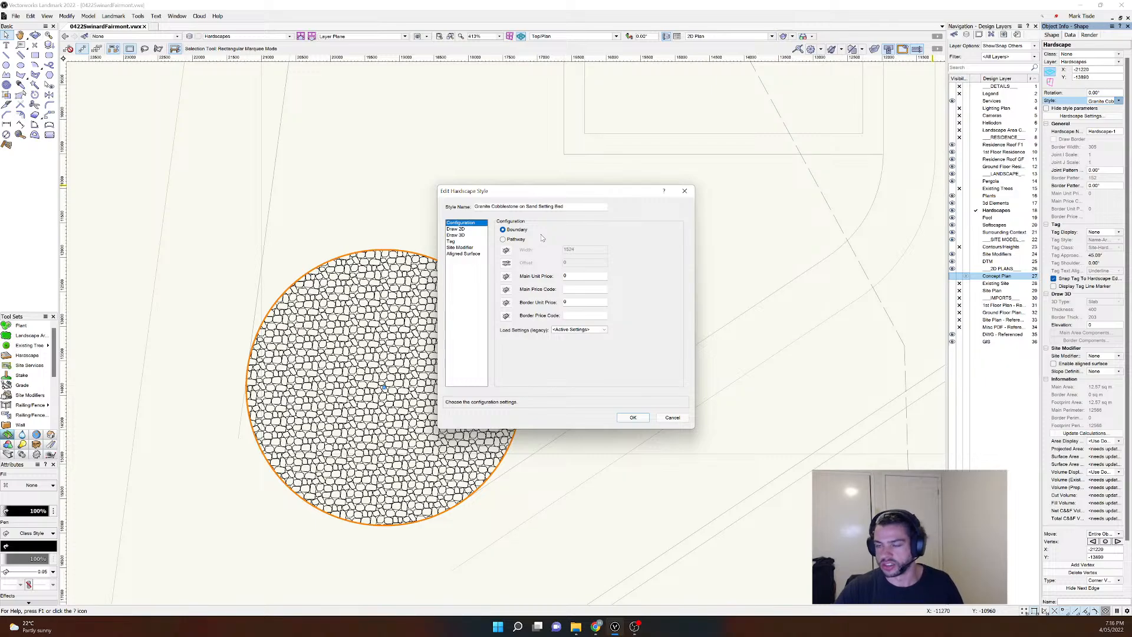
left_click(559, 206)
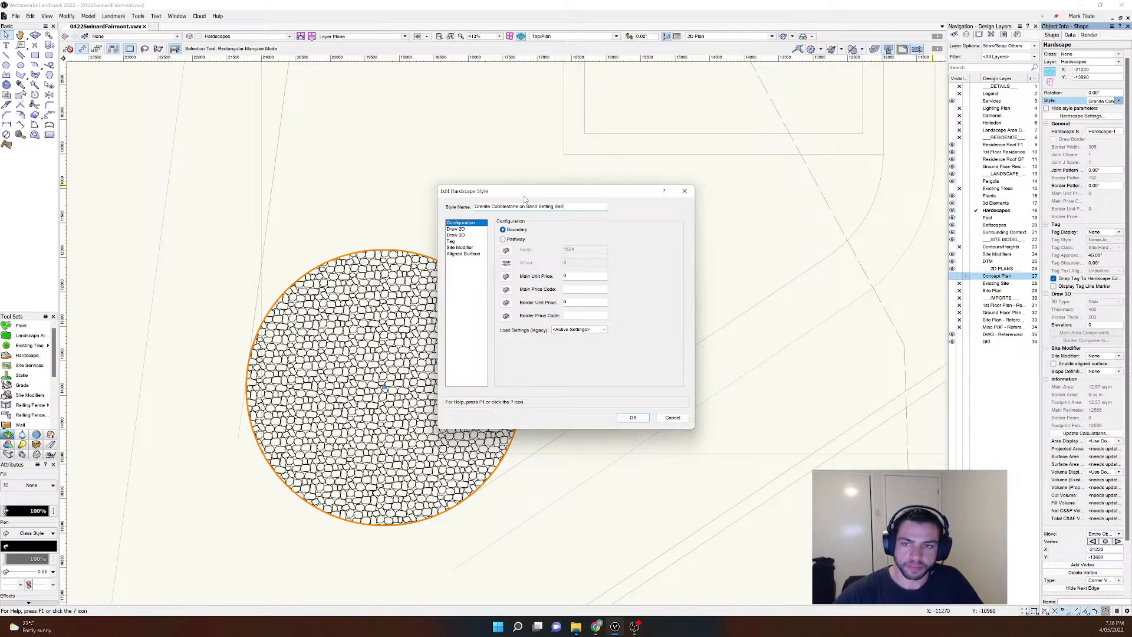
left_click_drag(526, 206, 565, 206)
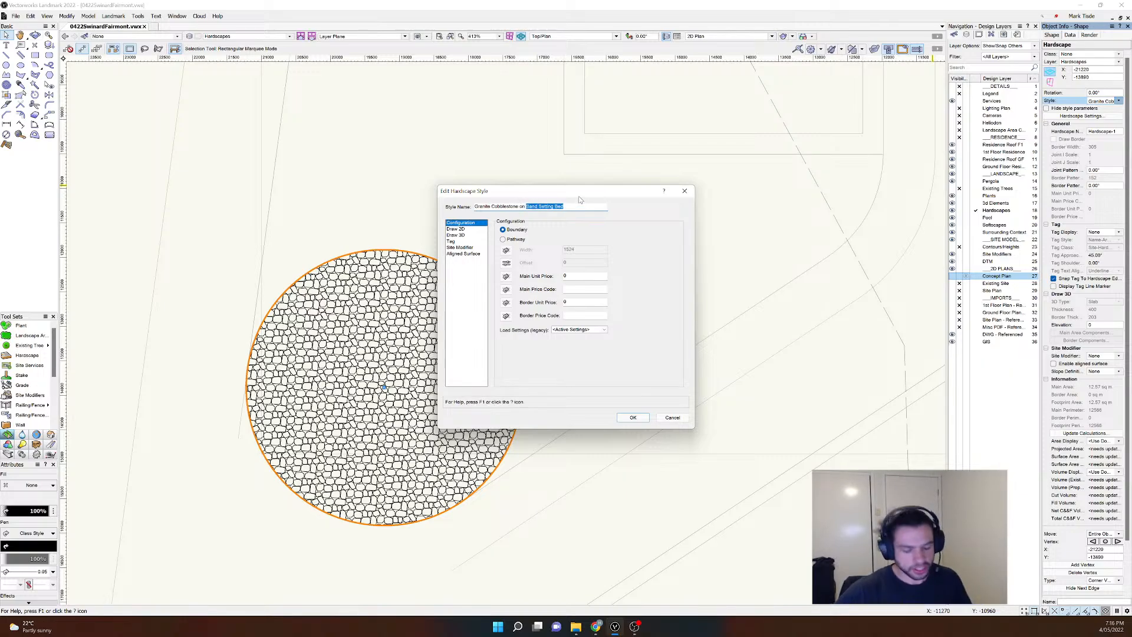
type("Concrete")
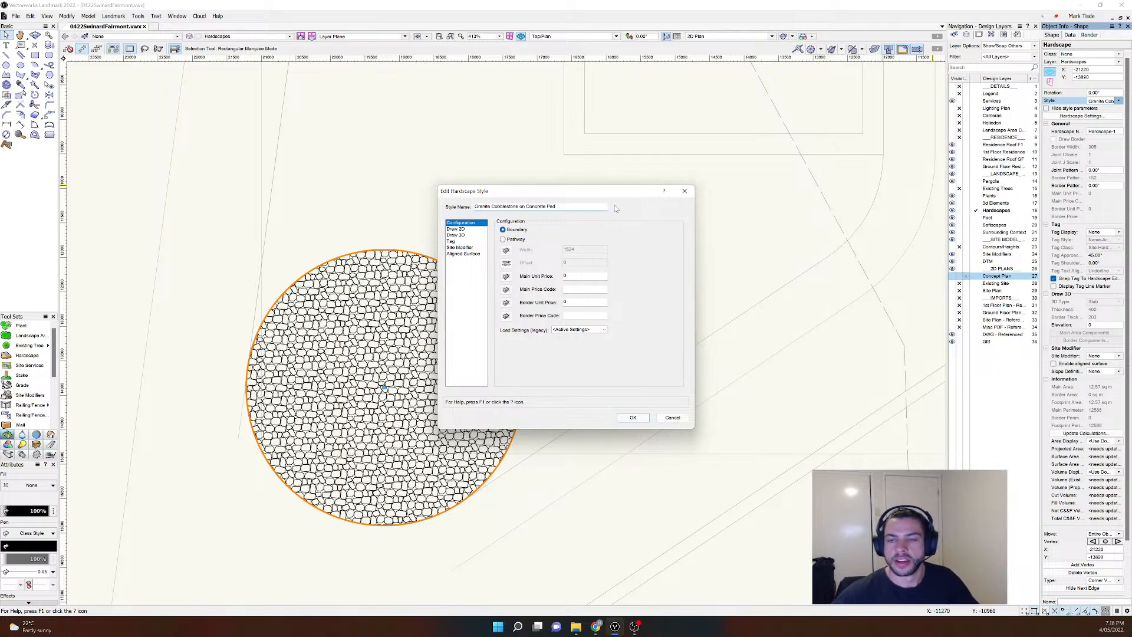
left_click(459, 231)
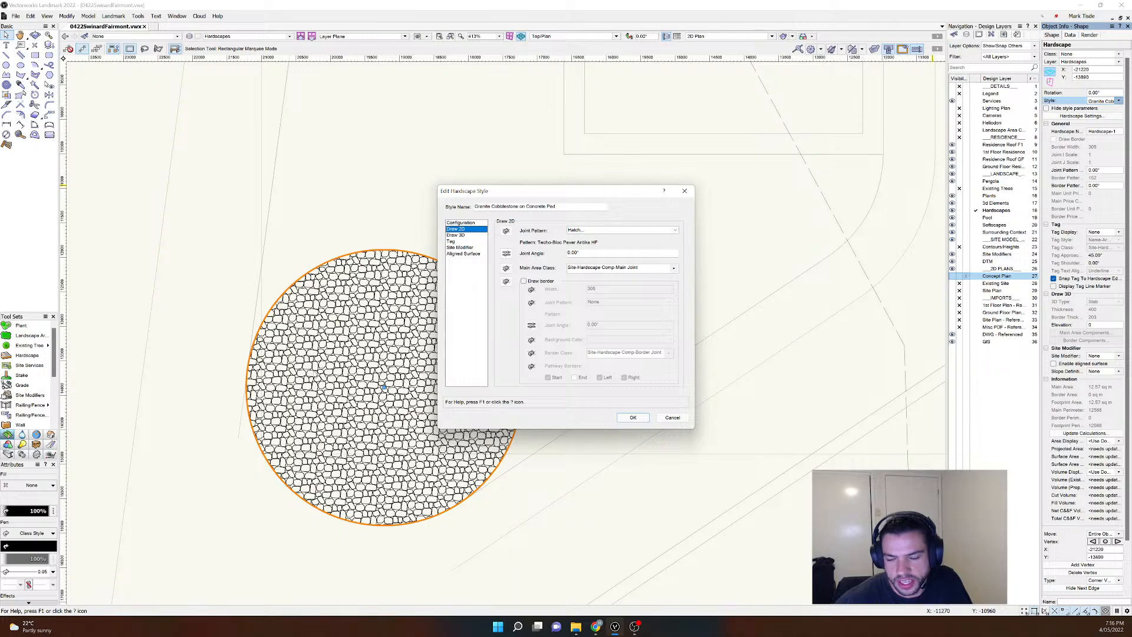
left_click(596, 231)
left_click(597, 231)
left_click(598, 231)
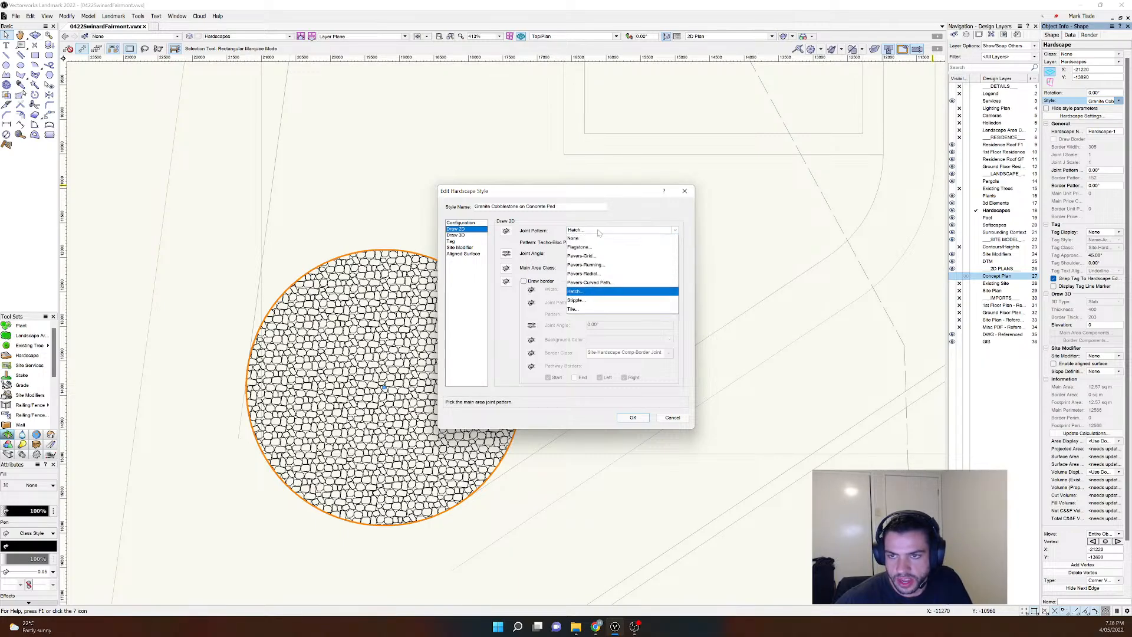
left_click(588, 292)
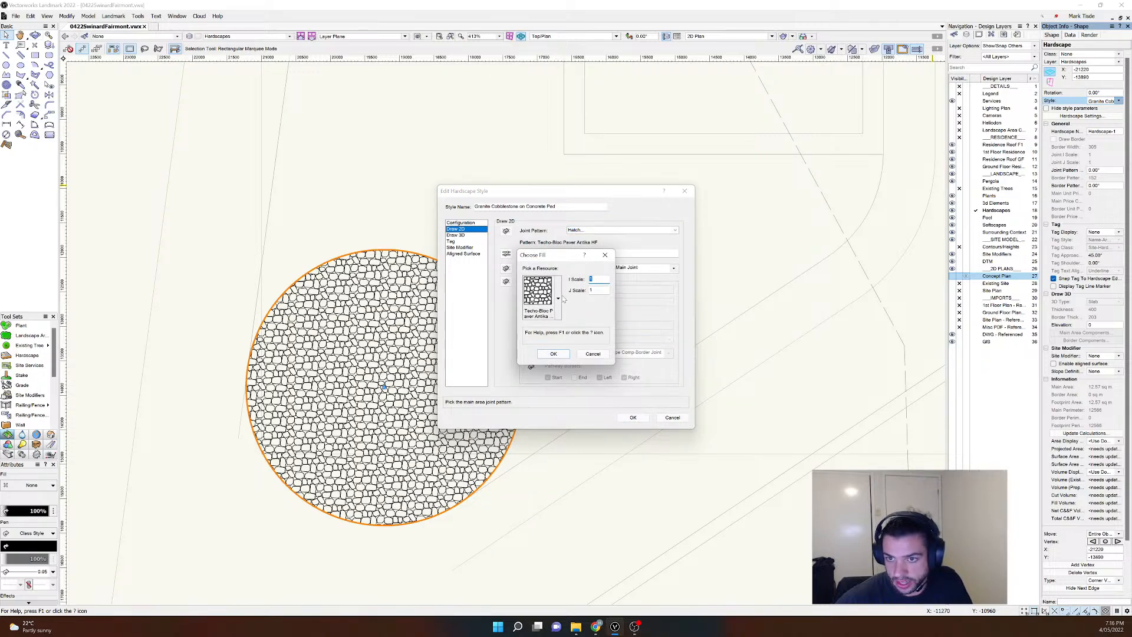
left_click(558, 299)
scroll(681, 383, "down", 5)
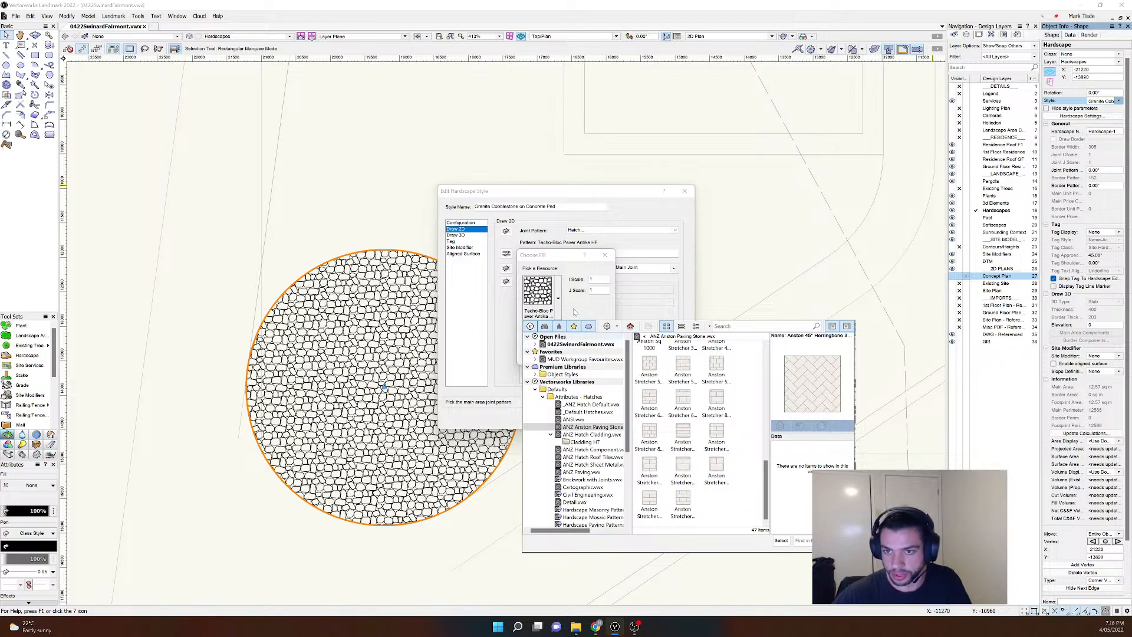
left_click(559, 294)
left_click(605, 255)
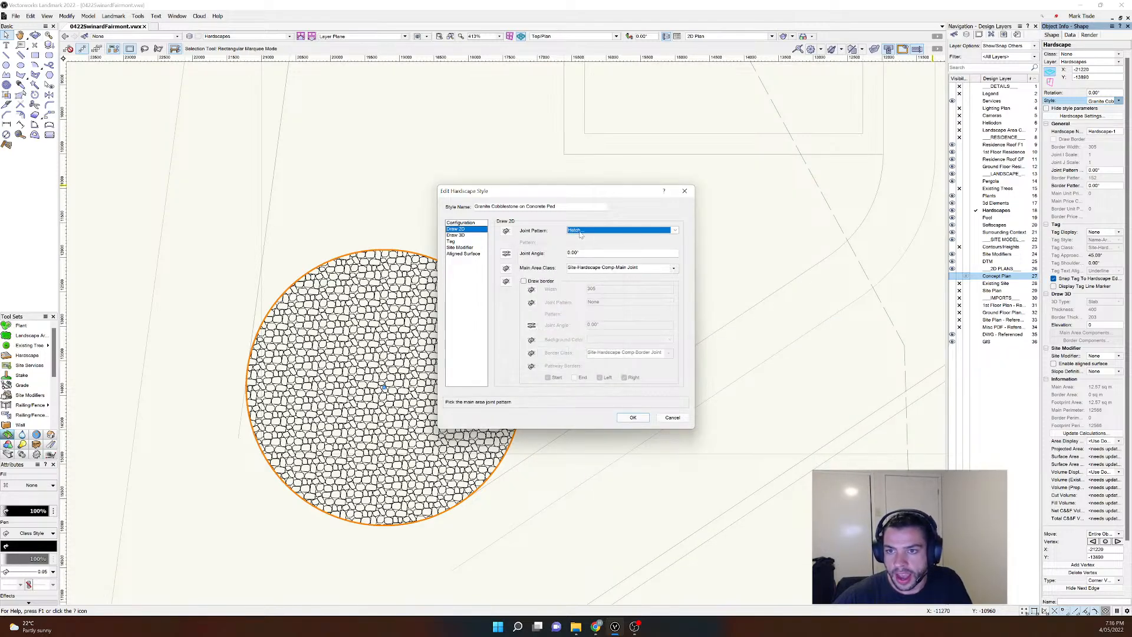
Step: Change the style's main area joint pattern to Pavers-Radial and open the radial pattern options
left_click(584, 231)
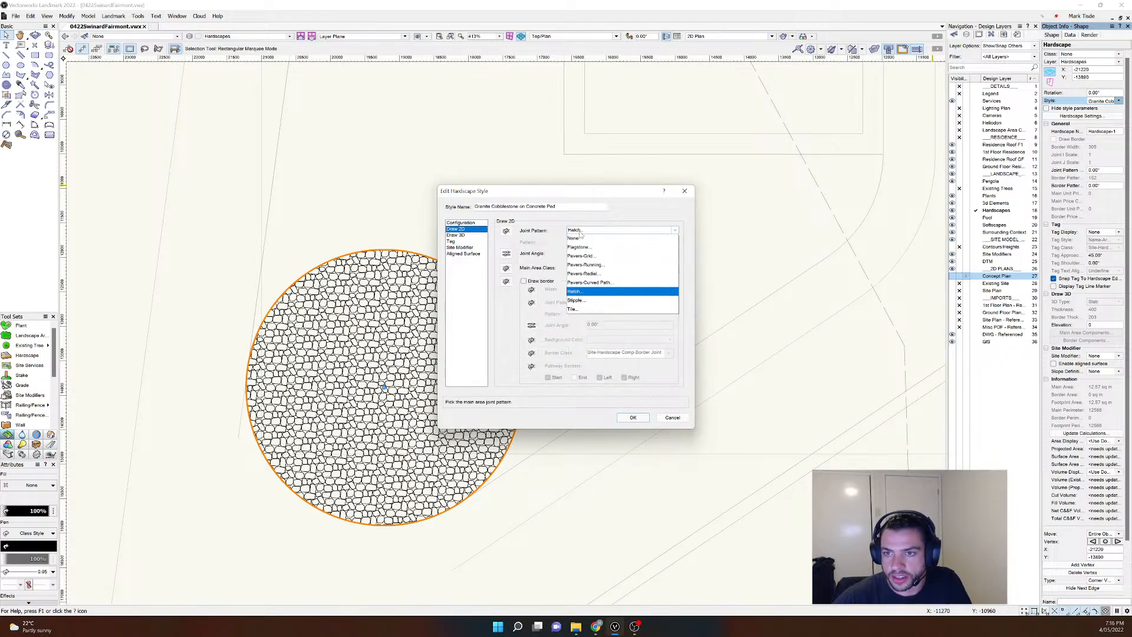
left_click(582, 274)
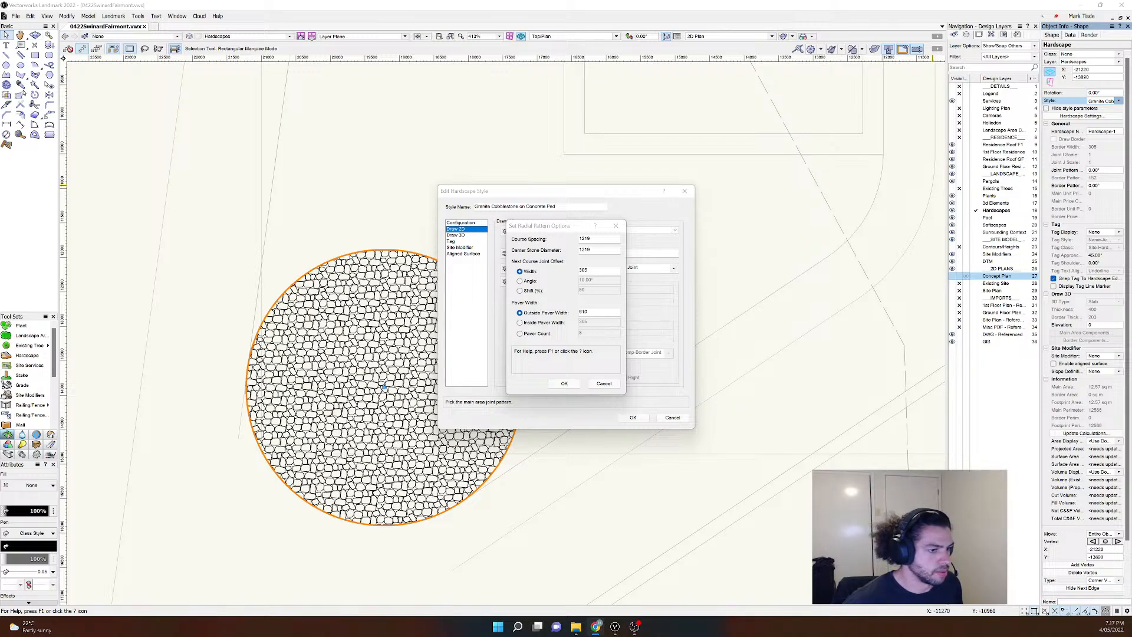
Step: Switch to the Chrome window with radial cobblestone image results and examine several reference photos of the paving pattern
left_click_drag(0, 102, 560, 73)
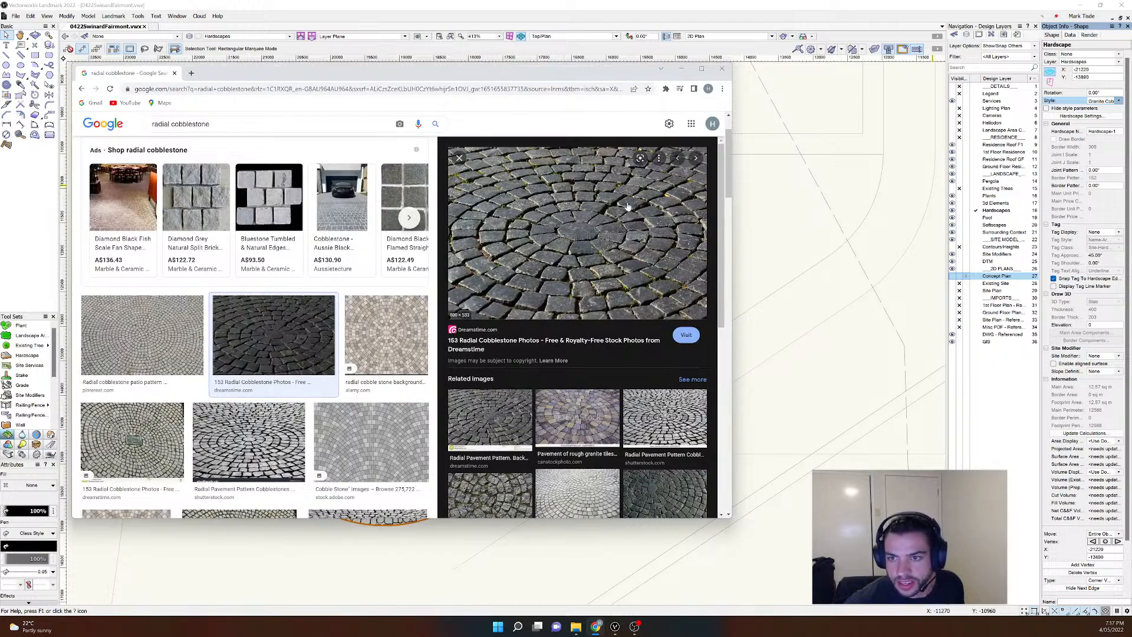
left_click(576, 419)
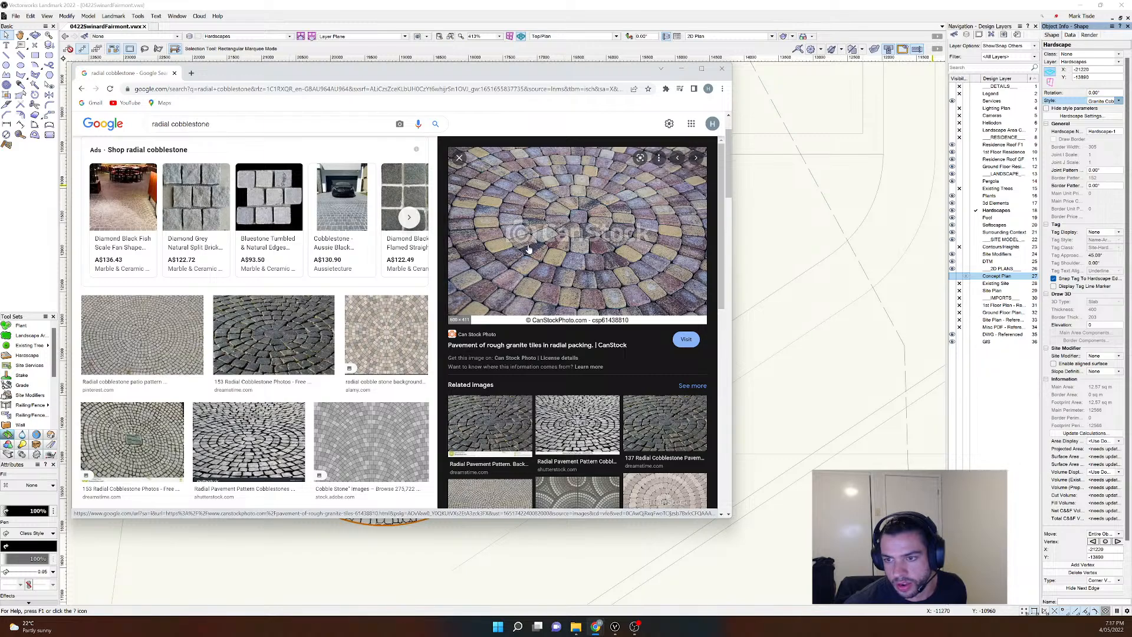
left_click(655, 416)
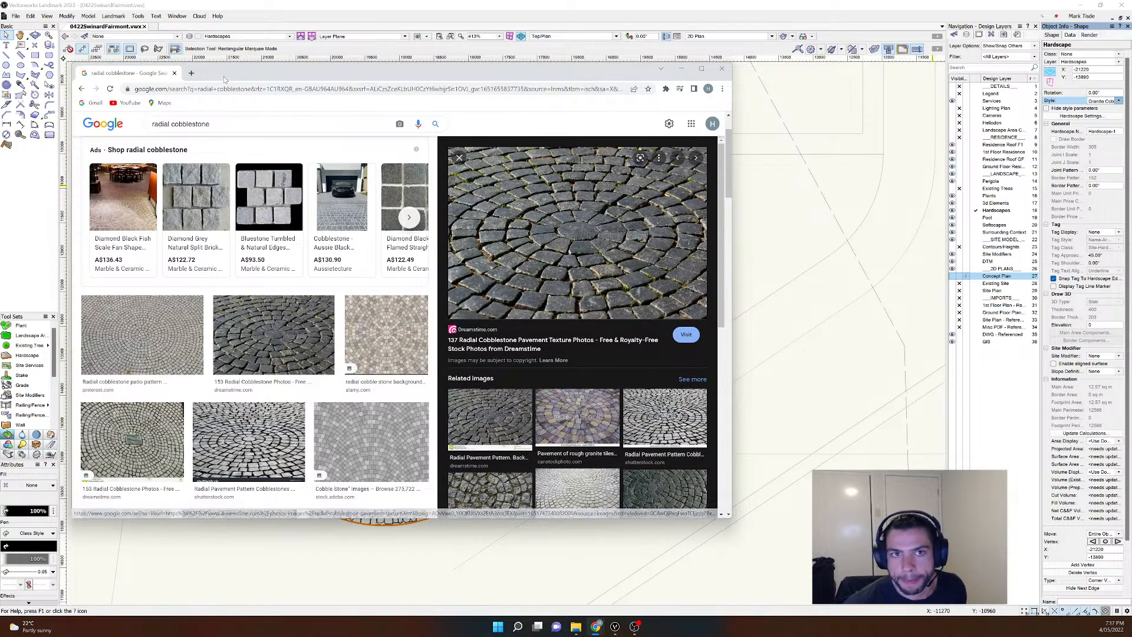
Step: Return to the Vectorworks radial pattern options and set the center stone diameter to 100
left_click_drag(220, 78, 0, 117)
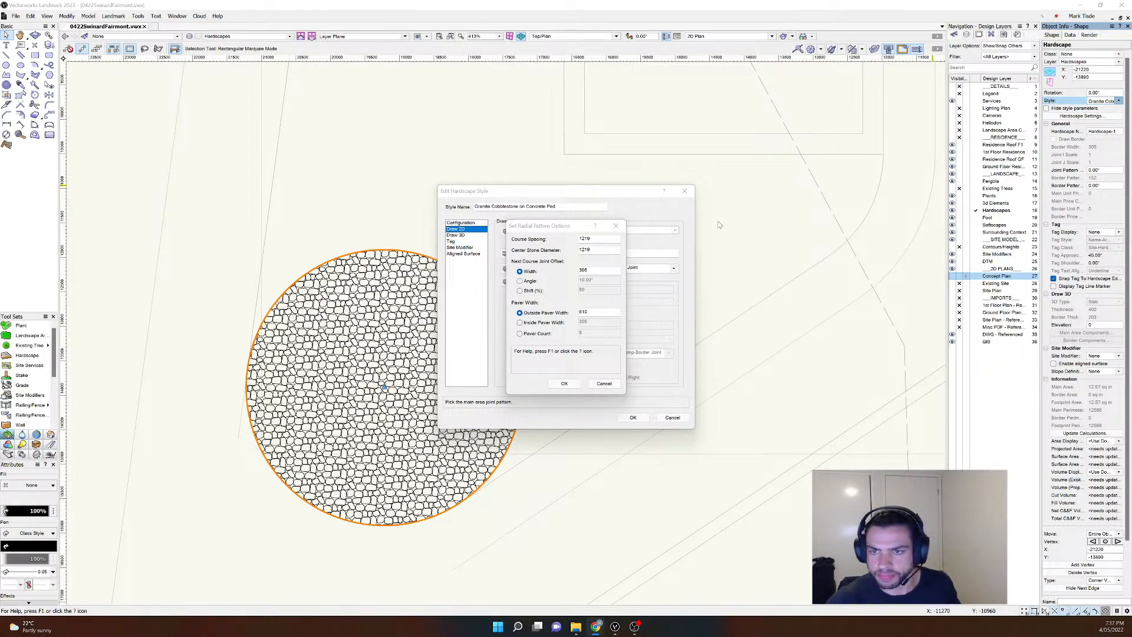
left_click(569, 228)
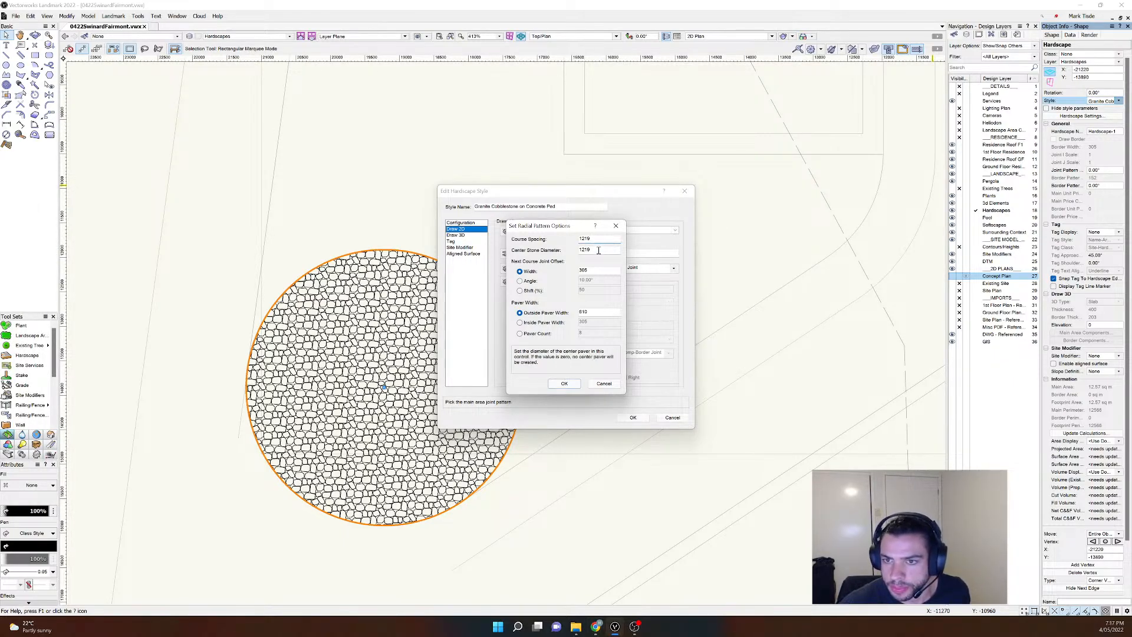
key("Tab")
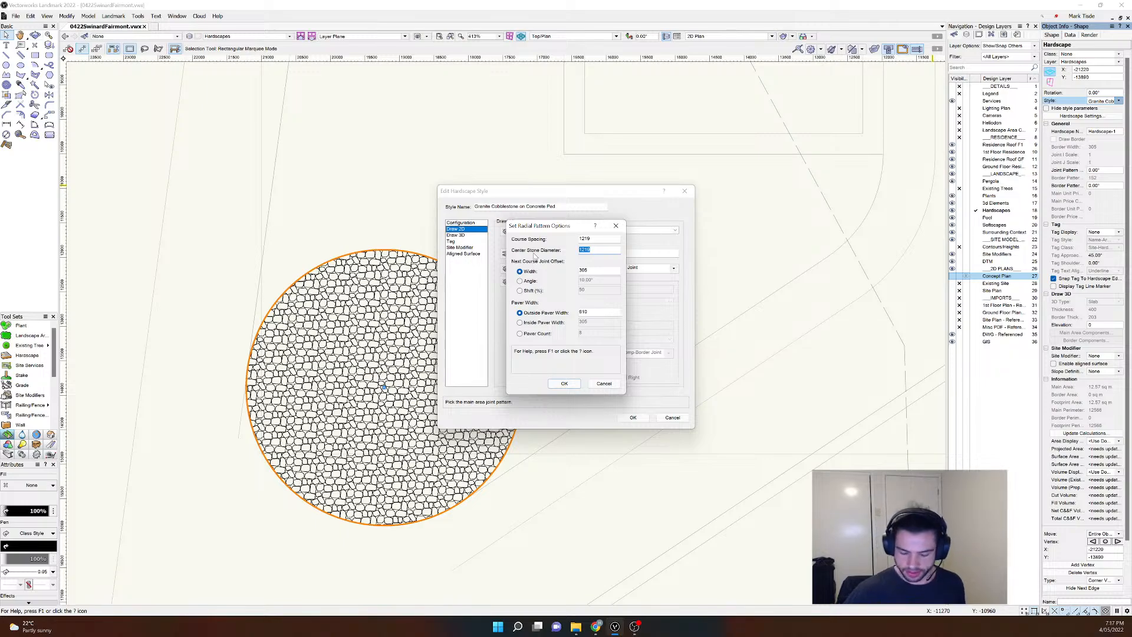
type("100")
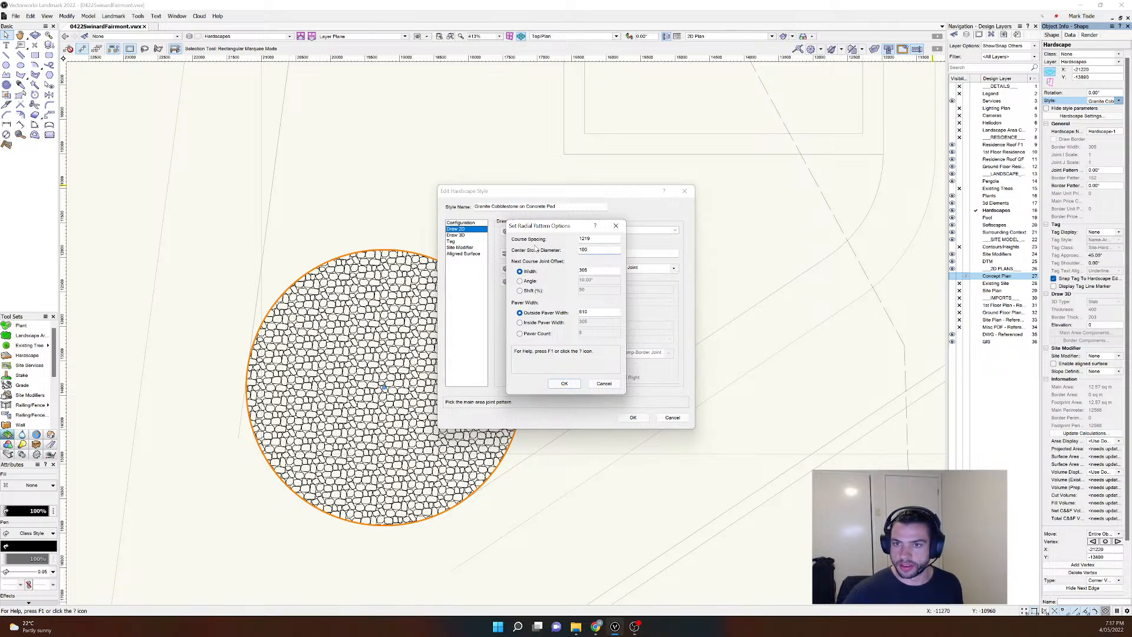
Step: Recheck the reference photo, set the next course joint offset width to 50 and outside paver width to 100, and apply the style changes
left_click(601, 272)
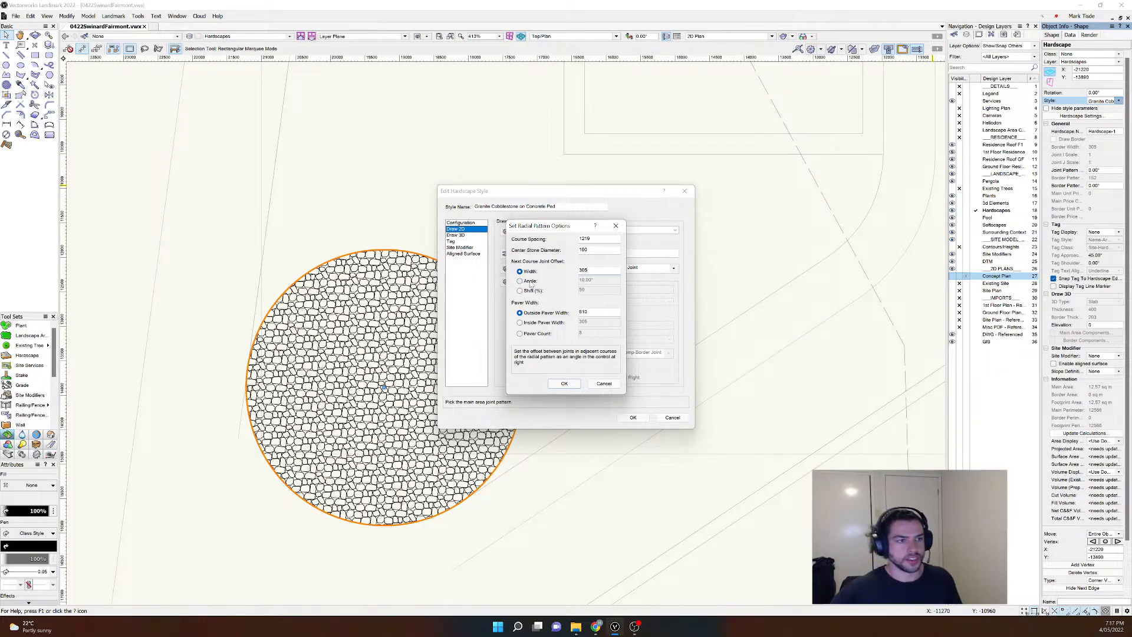
left_click_drag(0, 83, 443, 84)
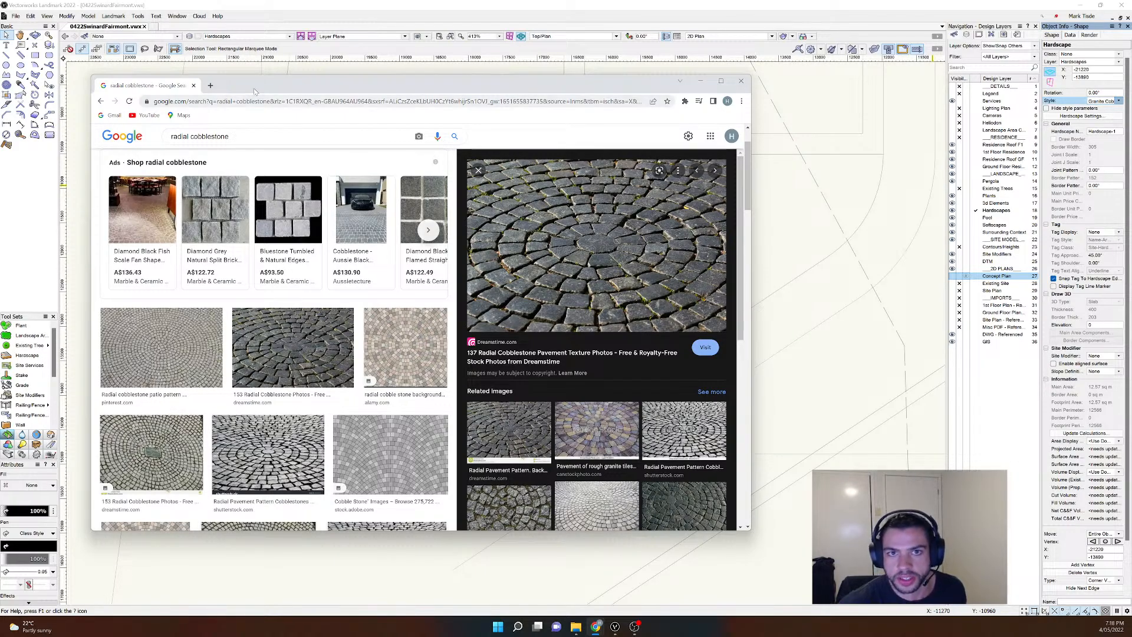
left_click_drag(254, 93, 0, 96)
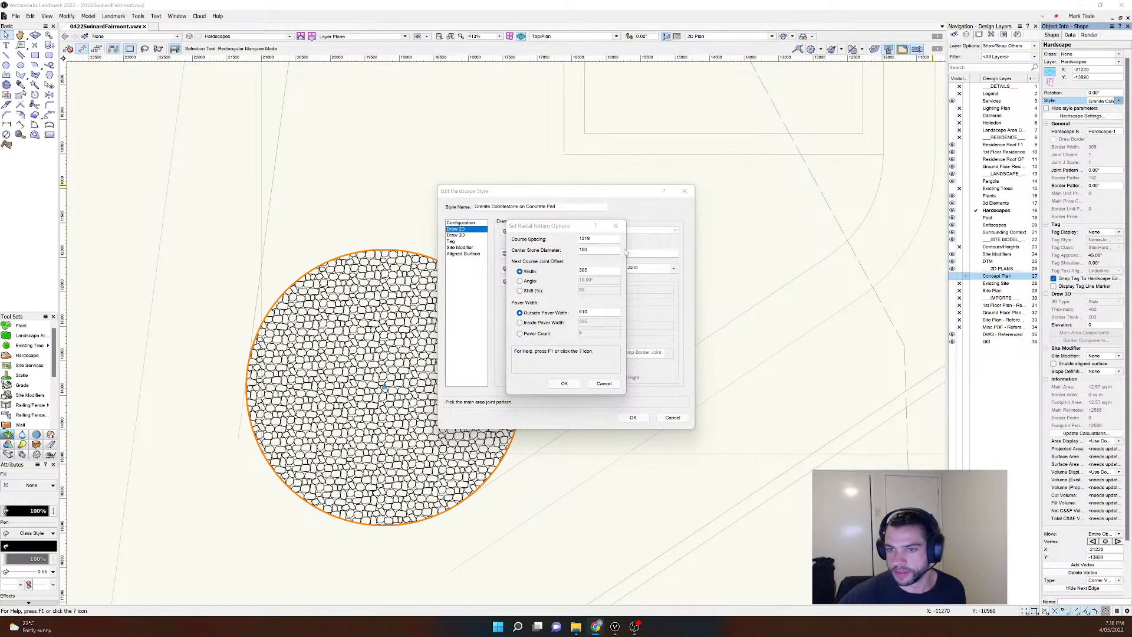
left_click_drag(597, 270, 548, 273)
type("50")
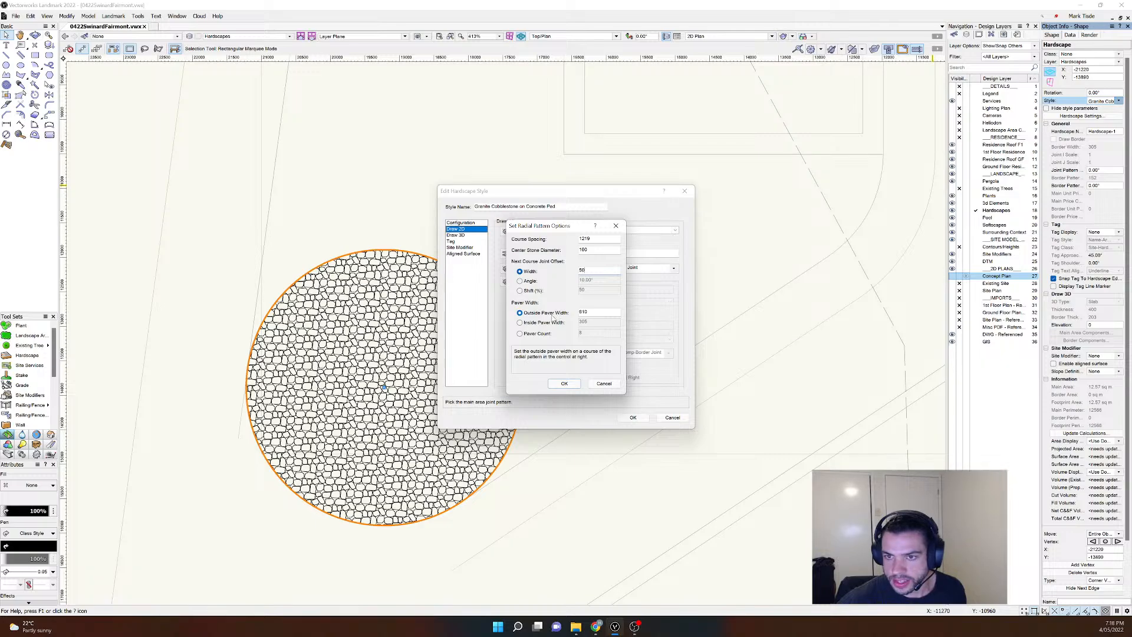
left_click(597, 314)
left_click_drag(592, 313, 556, 319)
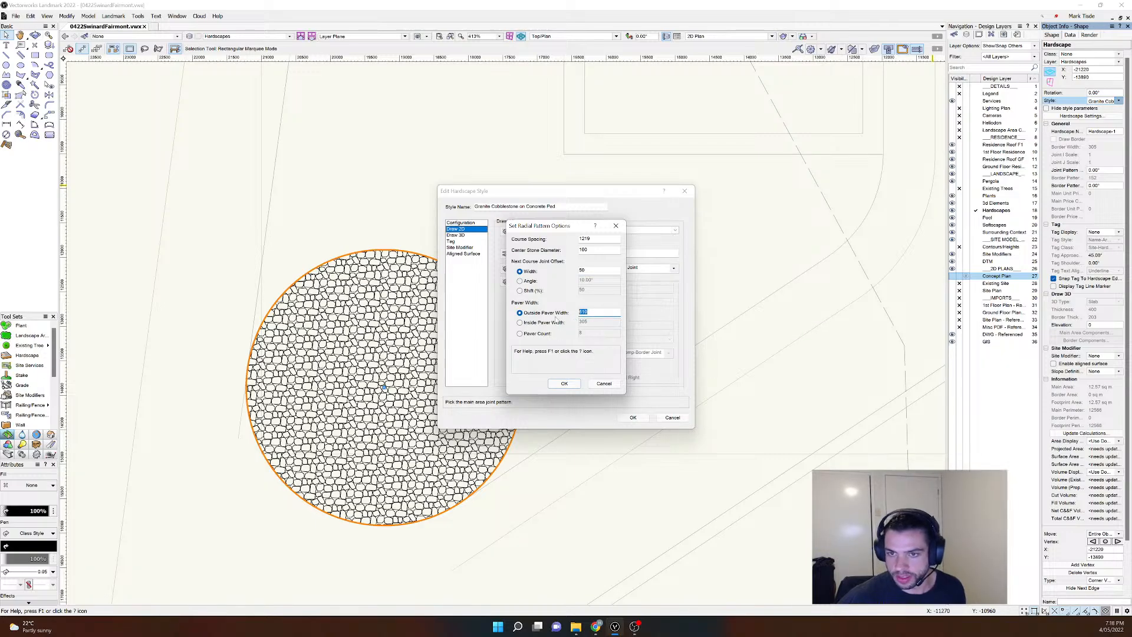
type("100")
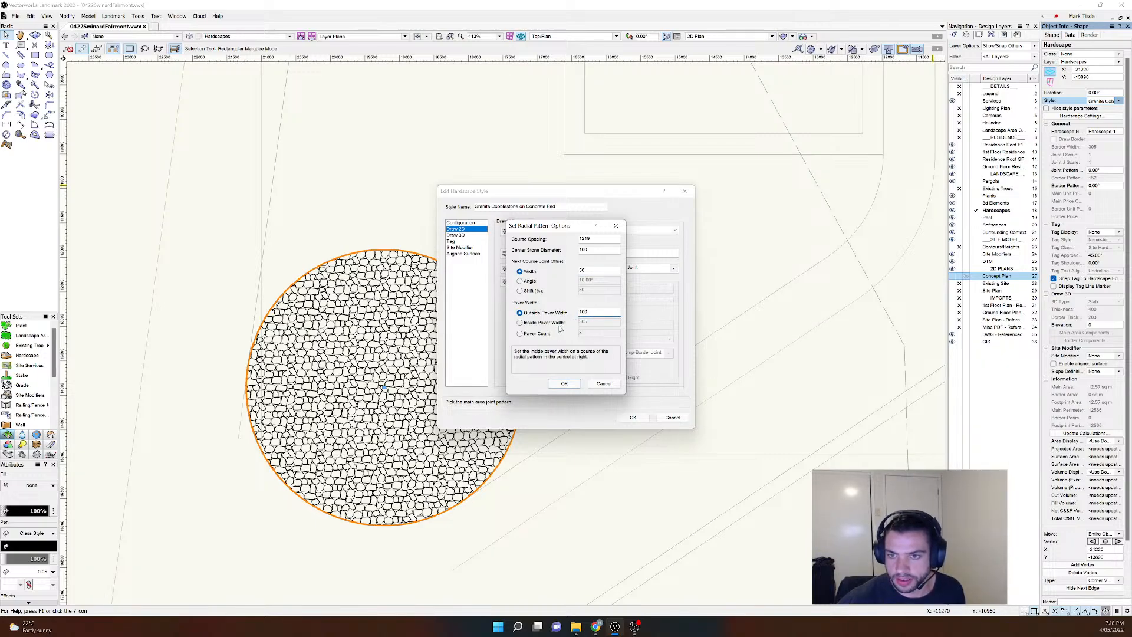
left_click(564, 384)
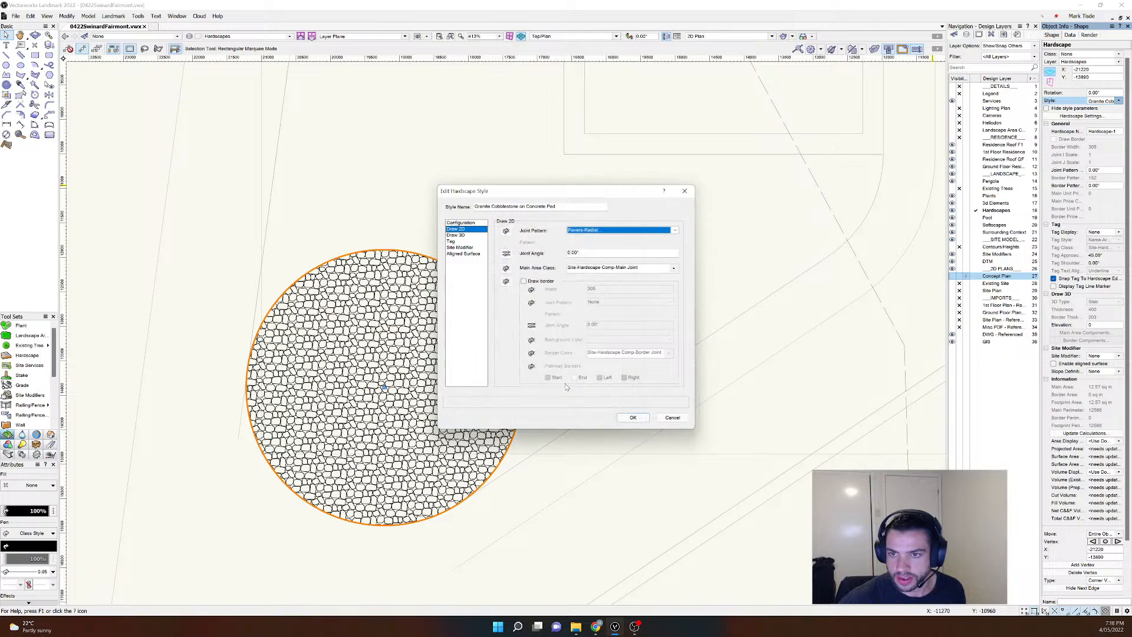
left_click(631, 418)
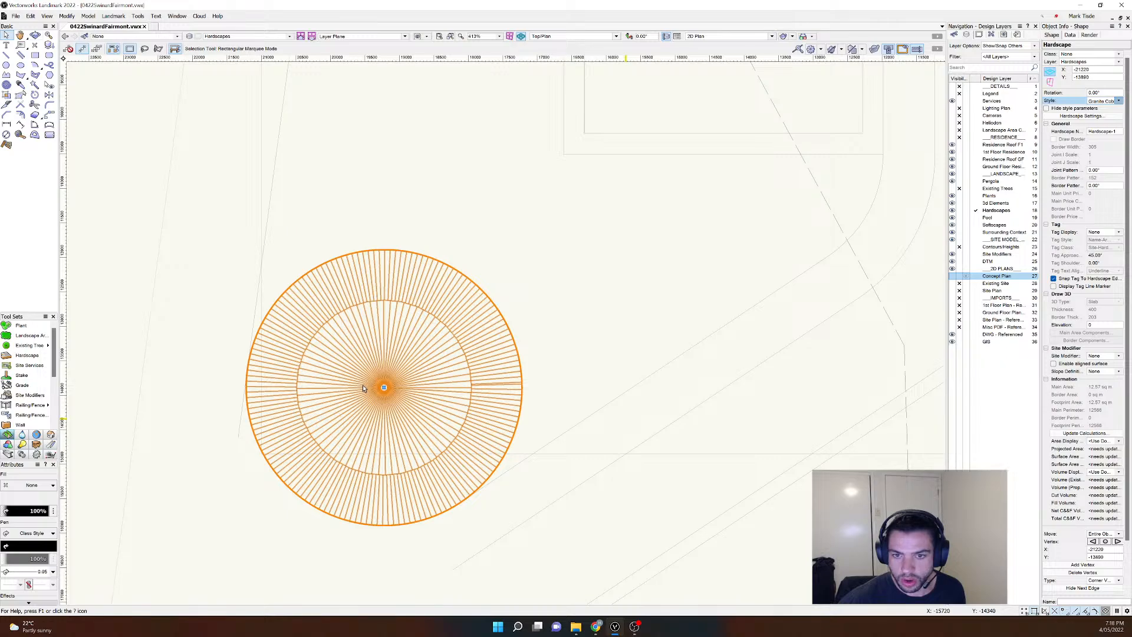
Step: Reopen the circular hardscape style's Pavers-Radial options, set the course spacing to 100, and apply the change
scroll(385, 398, "up", 3)
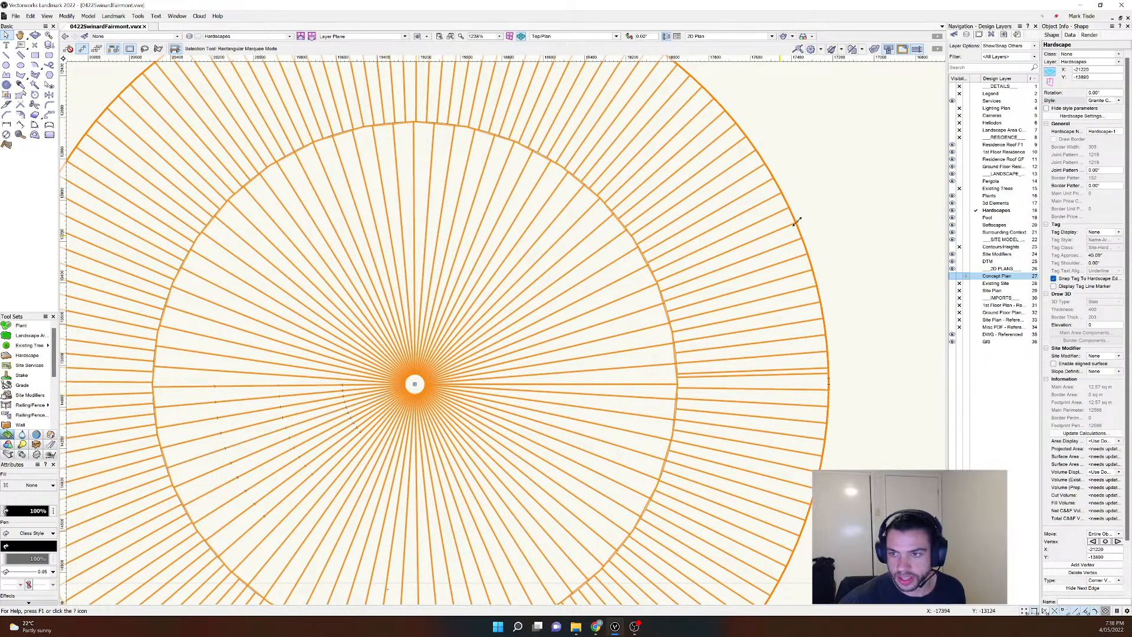
left_click(885, 192)
left_click(805, 248)
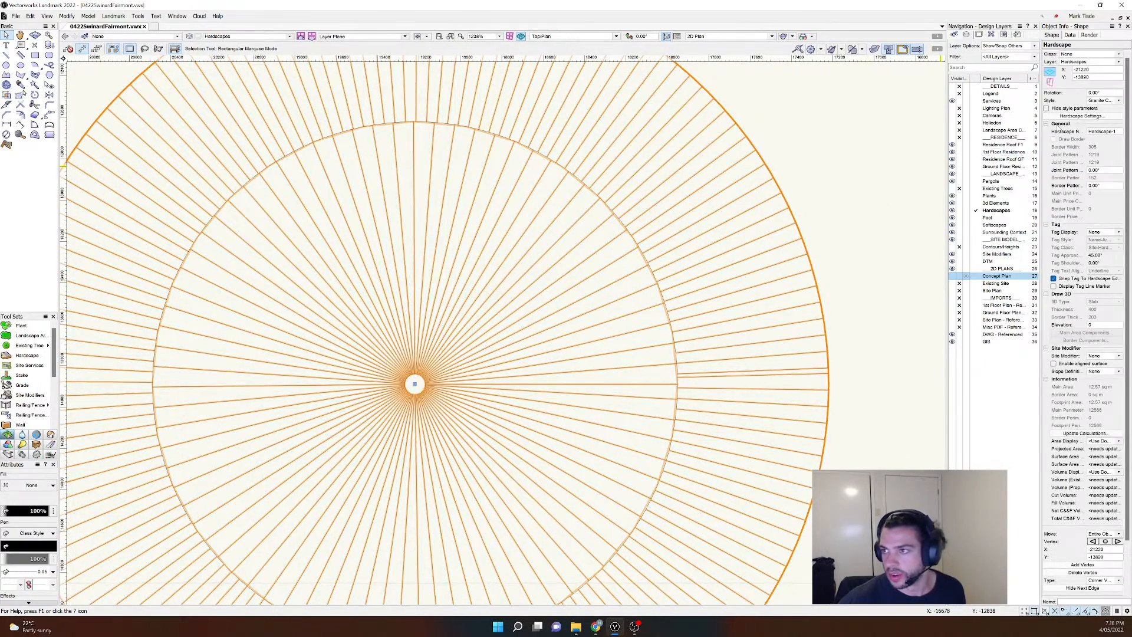
left_click(1102, 102)
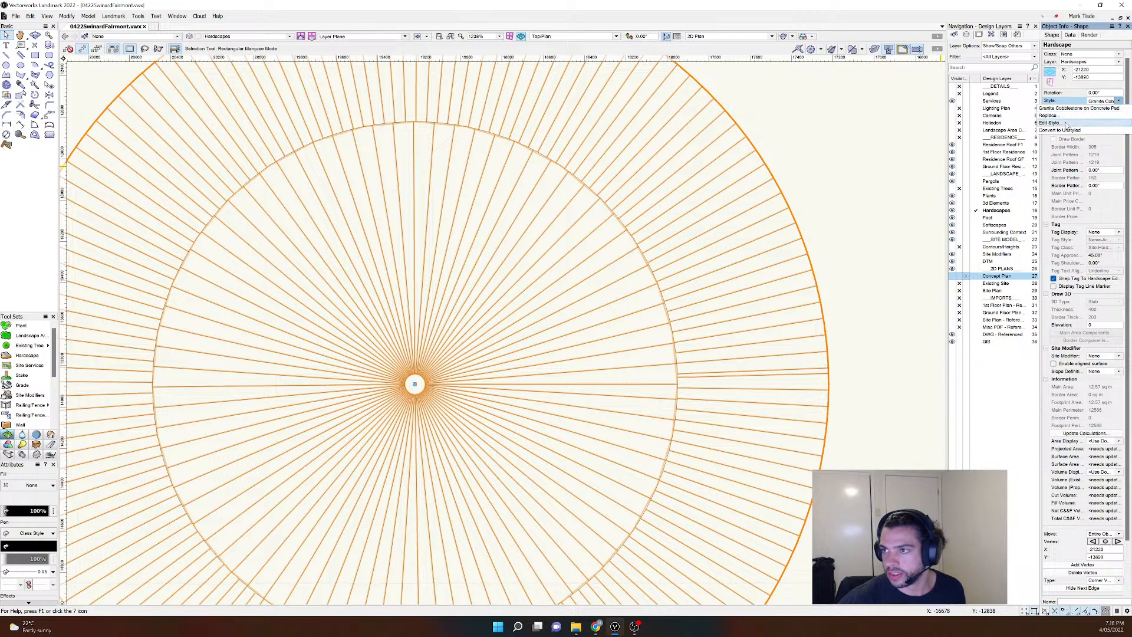
left_click(1069, 122)
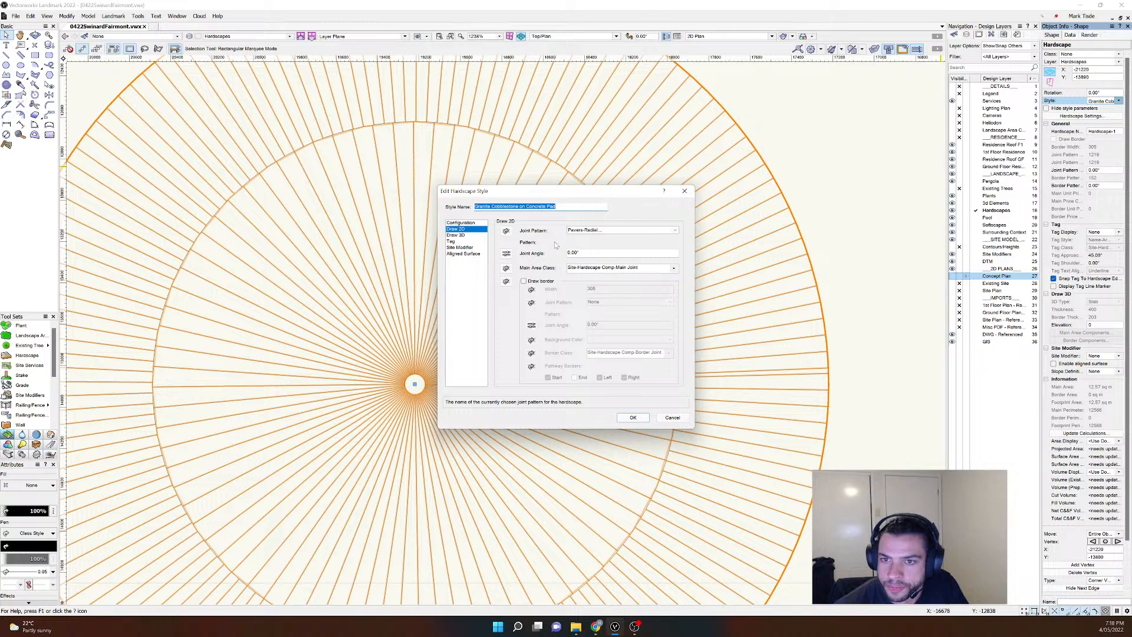
left_click(587, 230)
left_click(581, 273)
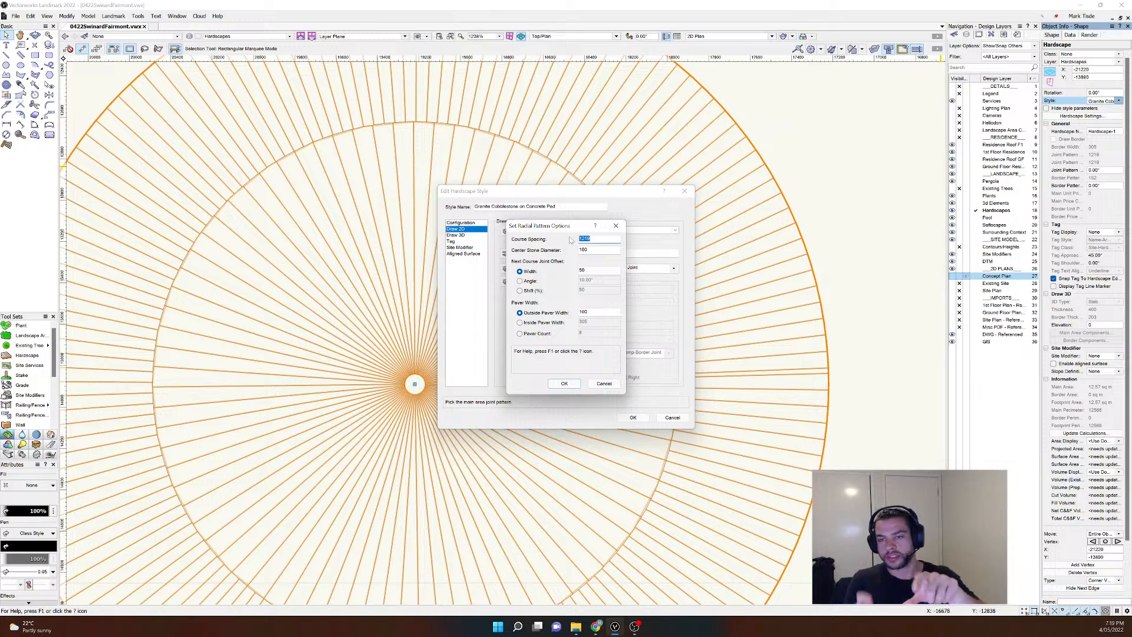
type("100")
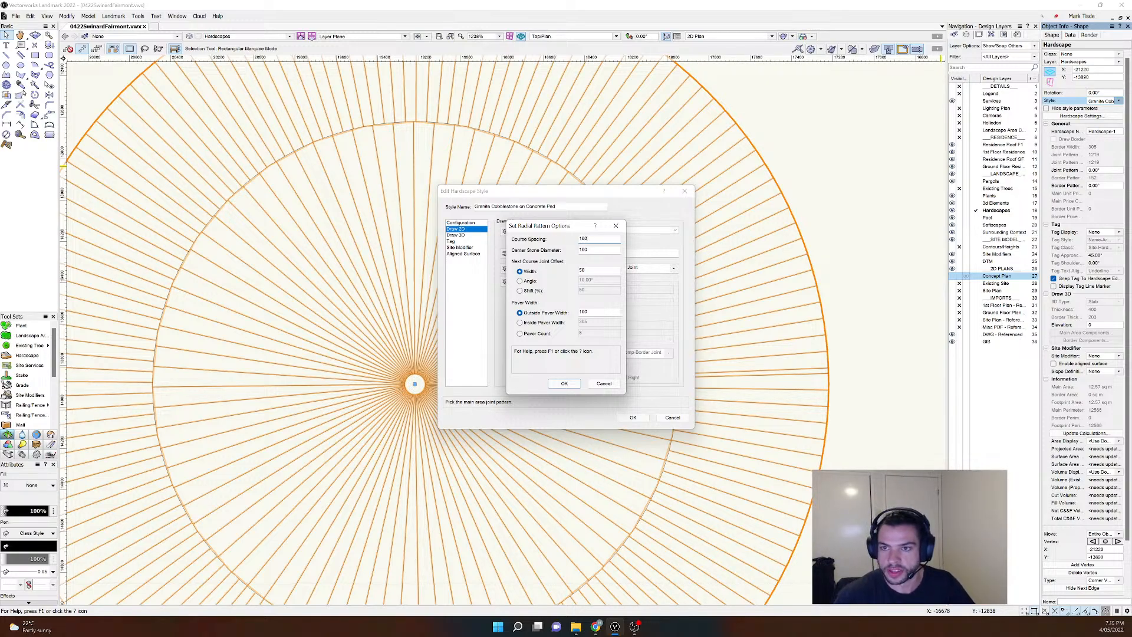
left_click(564, 383)
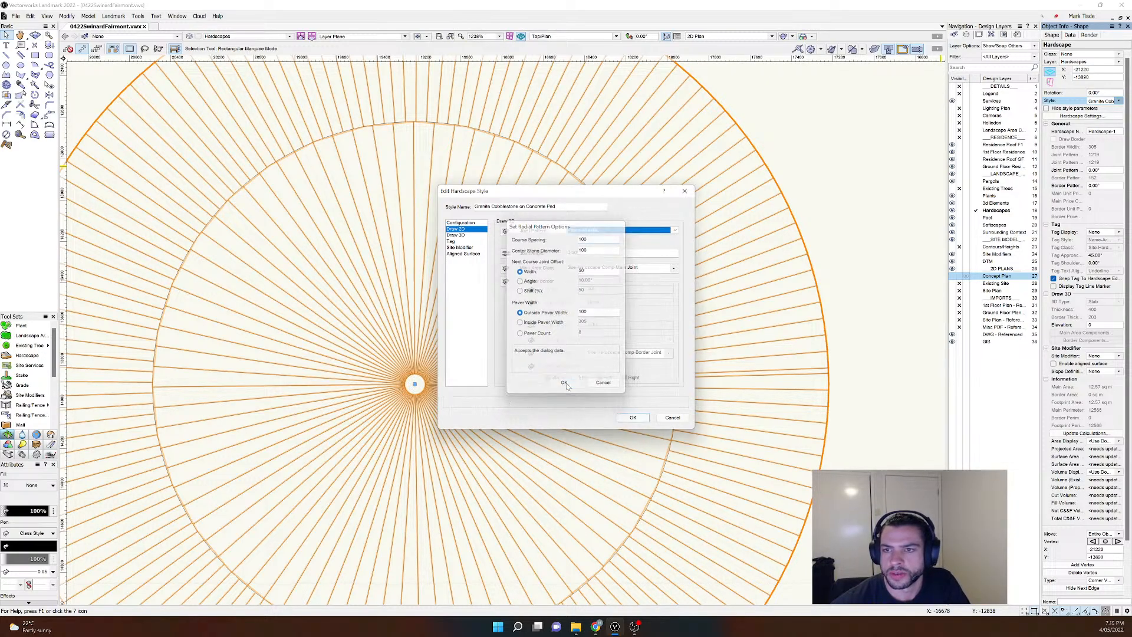
left_click(631, 416)
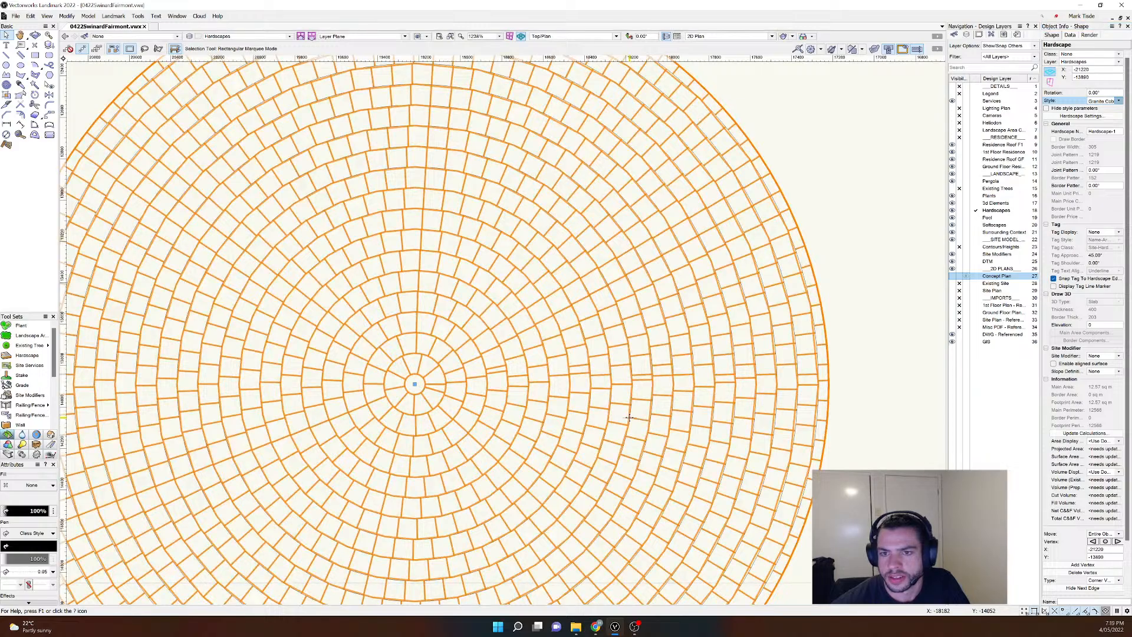
Step: Examine the circular hardscape's radial paver joints near the center and across the whole circle
scroll(648, 314, "down", 3)
left_click(717, 248)
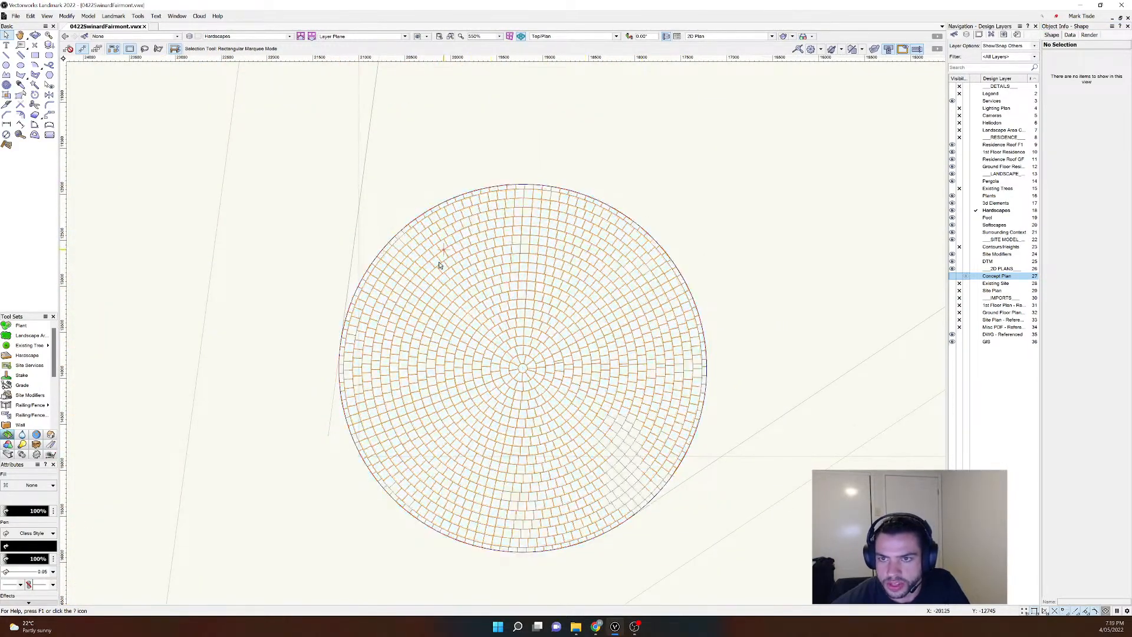
scroll(534, 368, "up", 5)
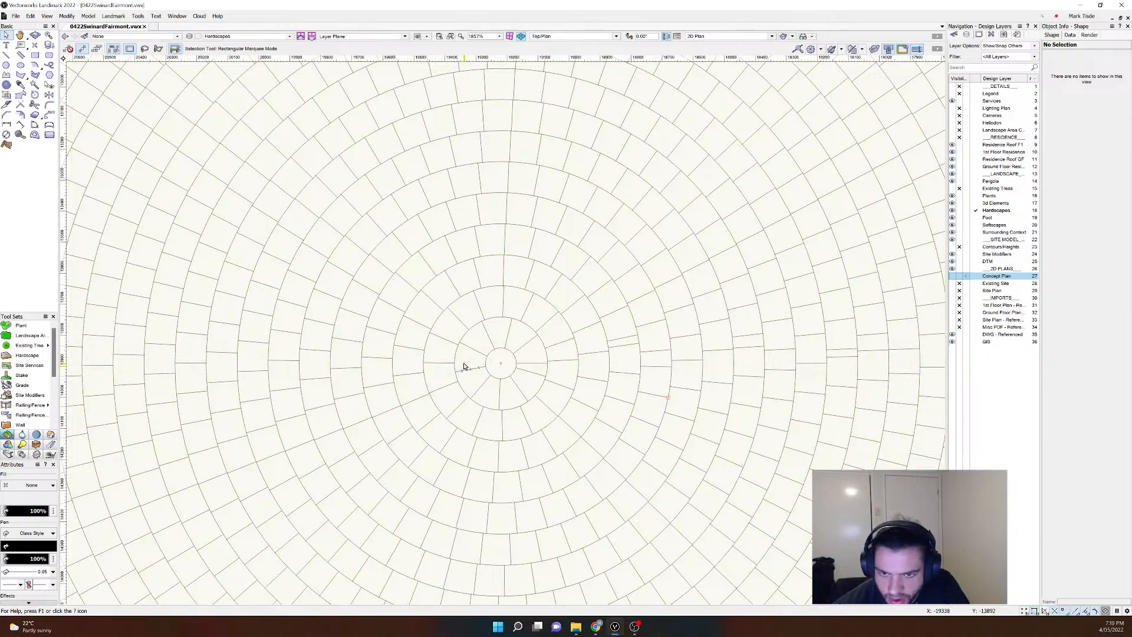
scroll(466, 364, "down", 5)
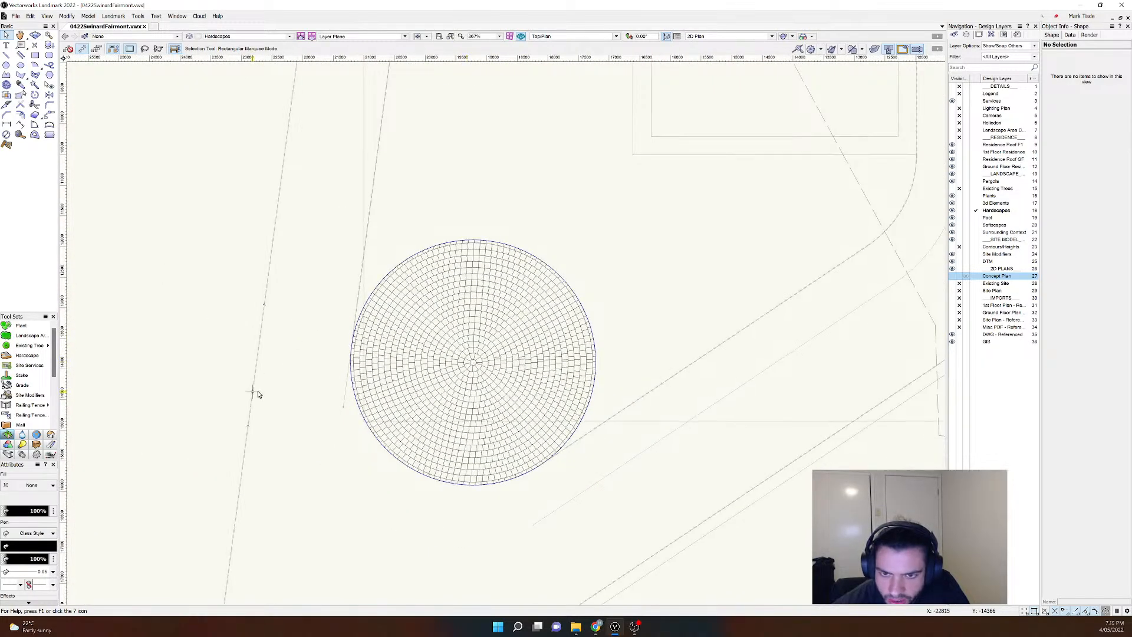
left_click(380, 433)
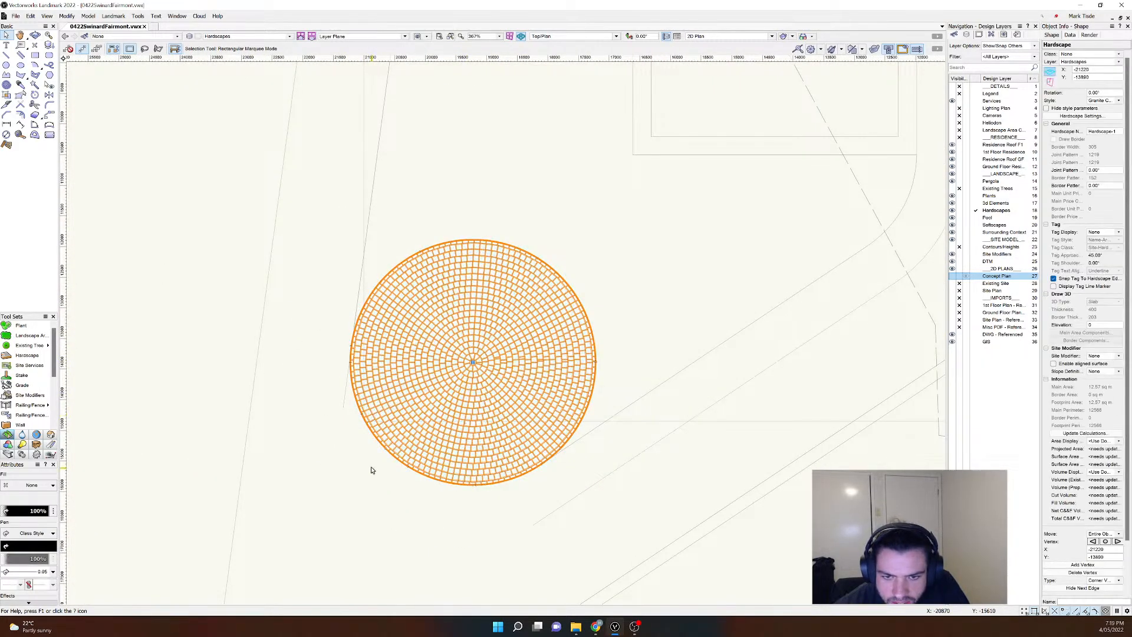
left_click(548, 238)
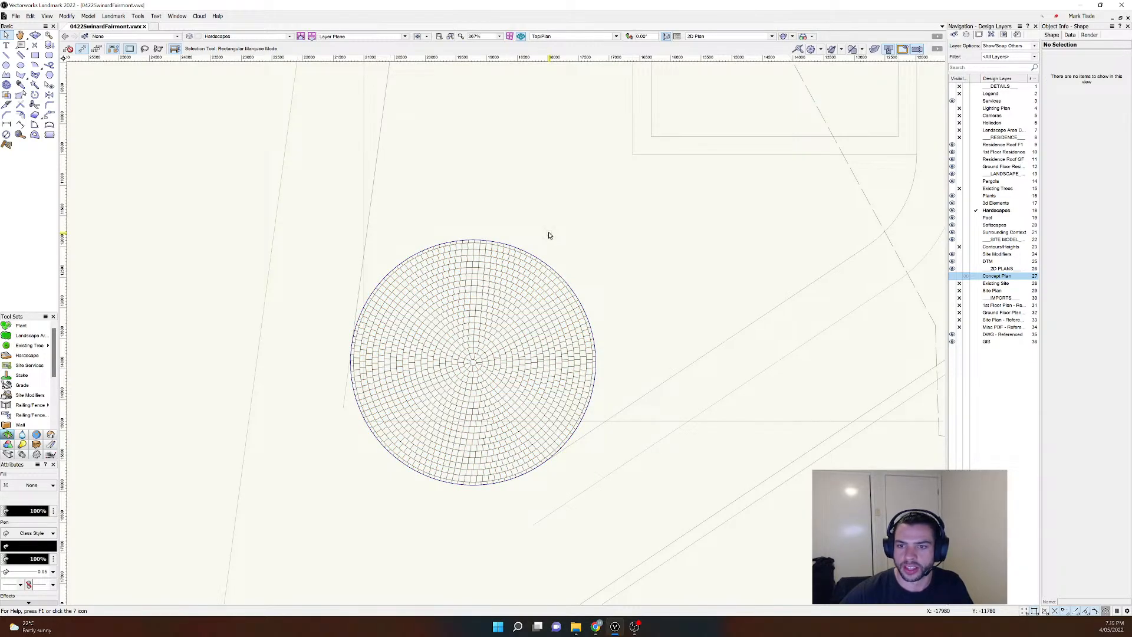
Step: Edit the circular hardscape style's Pavers-Radial options to offset each next course by a 50% shift, and check the staggered joints
left_click(527, 267)
left_click(1114, 103)
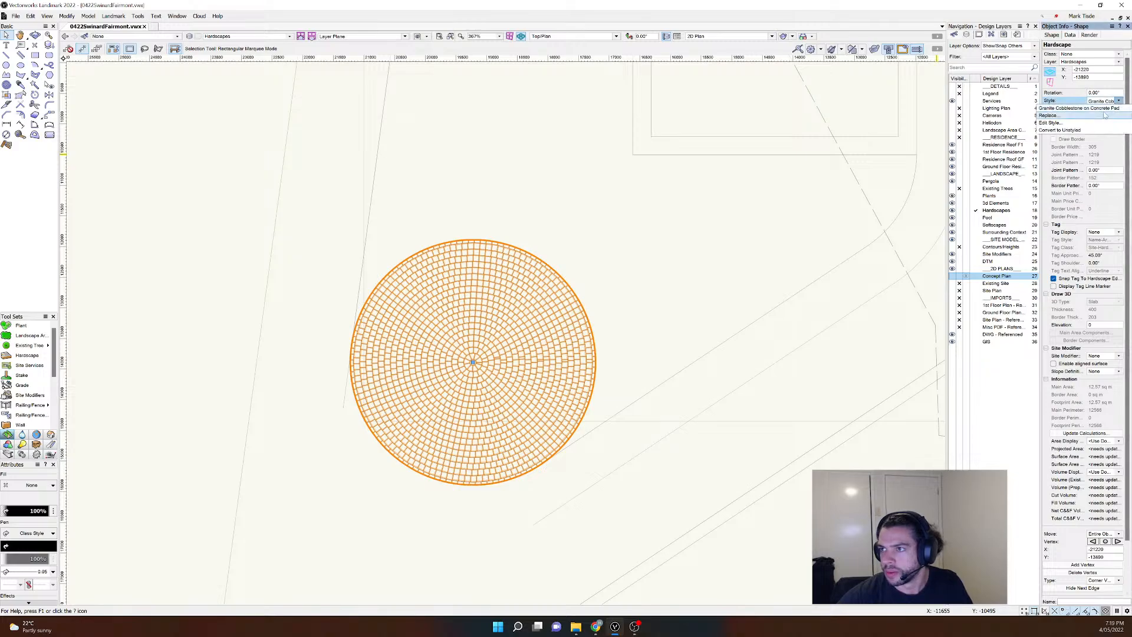
left_click(1074, 125)
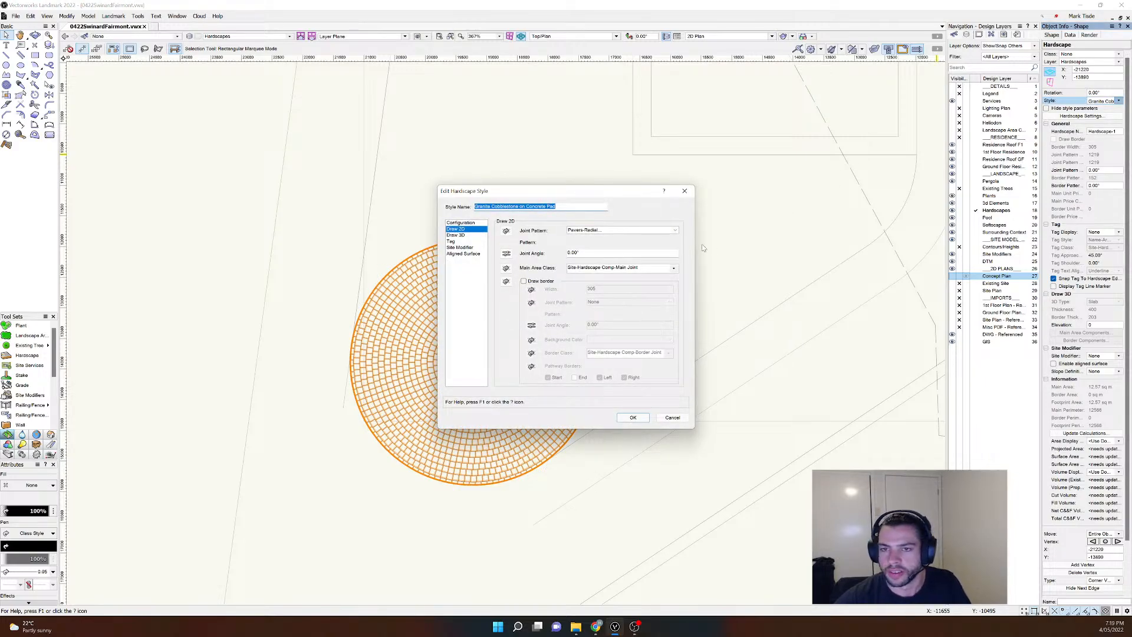
left_click(588, 232)
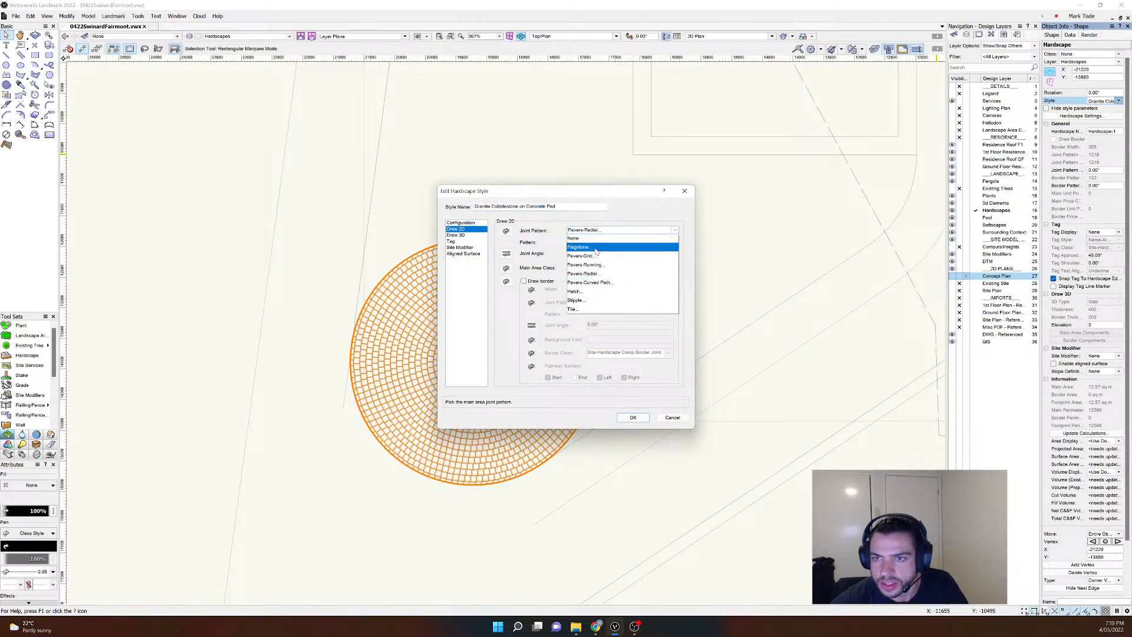
left_click(594, 274)
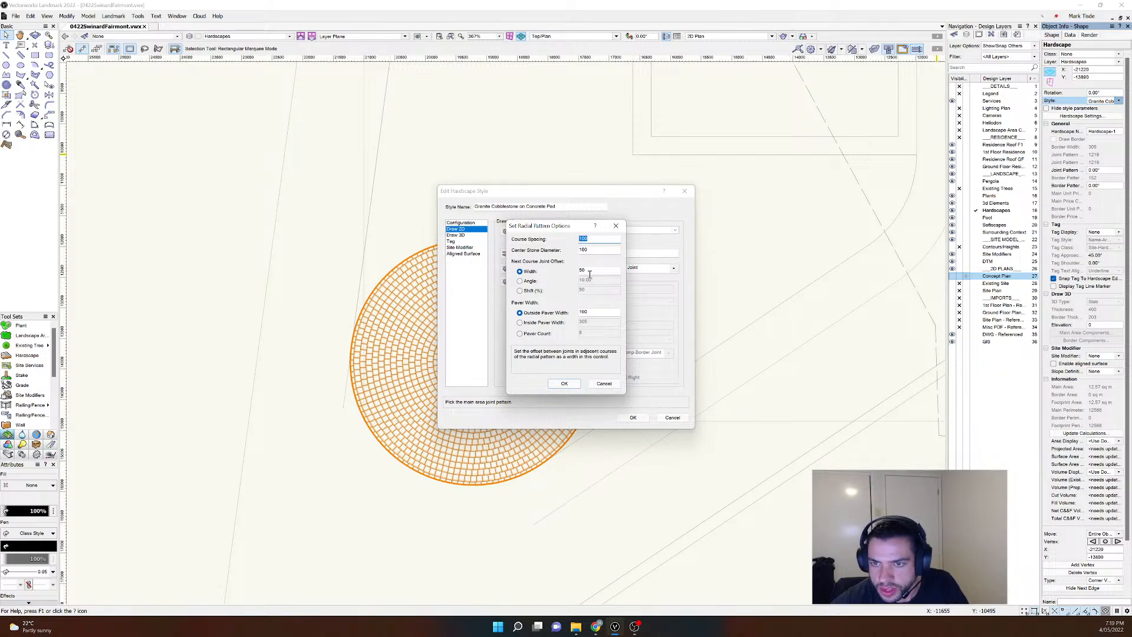
left_click_drag(590, 272, 578, 270)
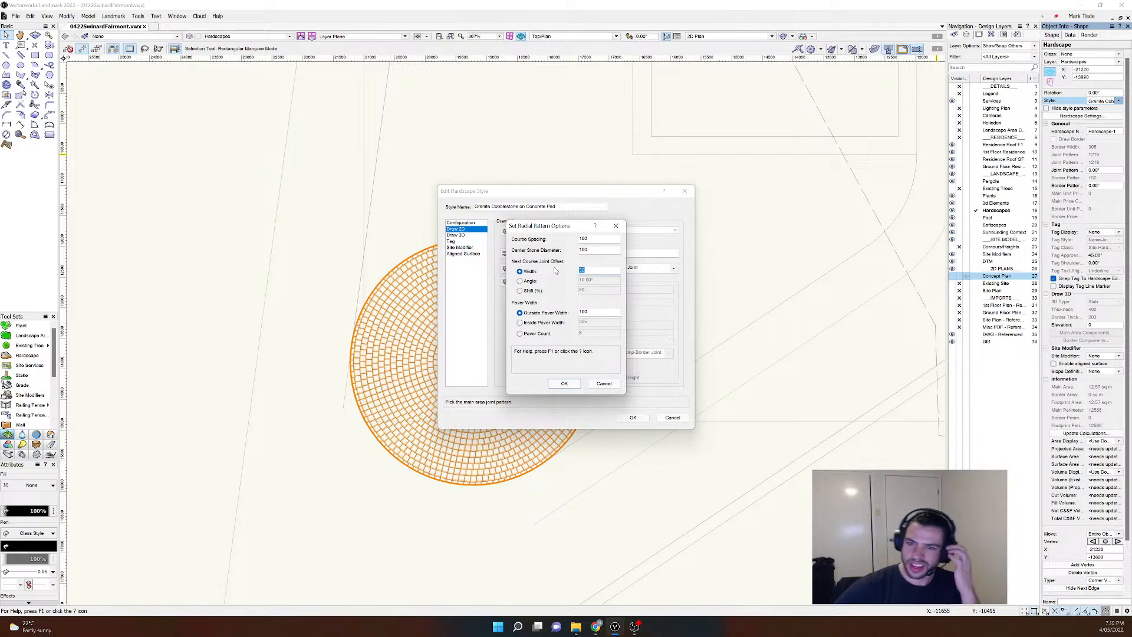
left_click(520, 290)
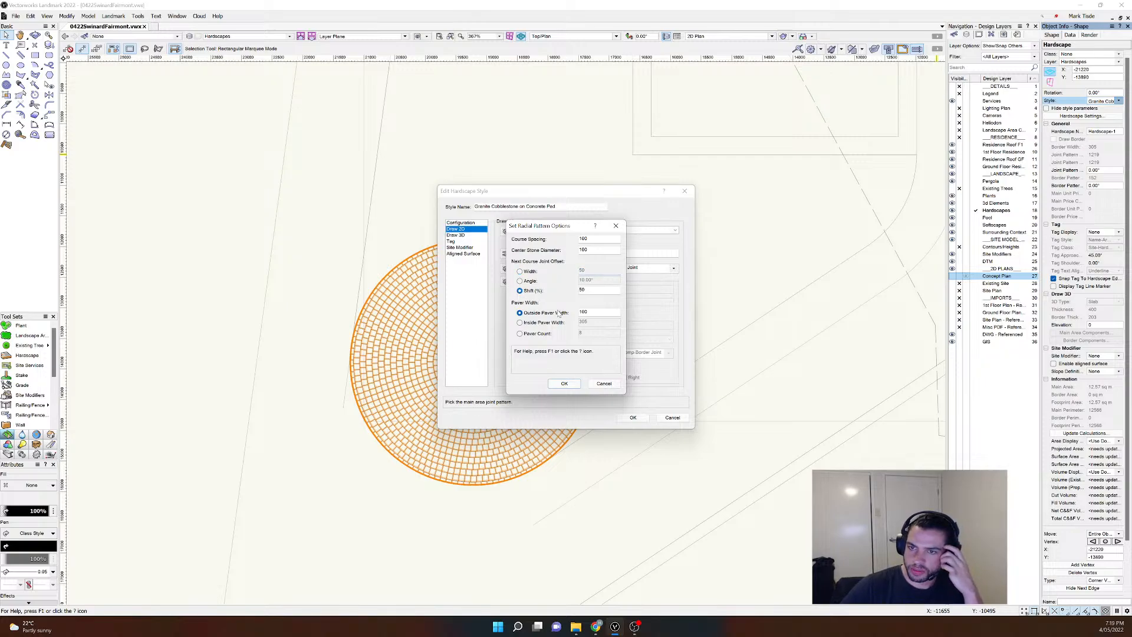
left_click(564, 383)
left_click(632, 417)
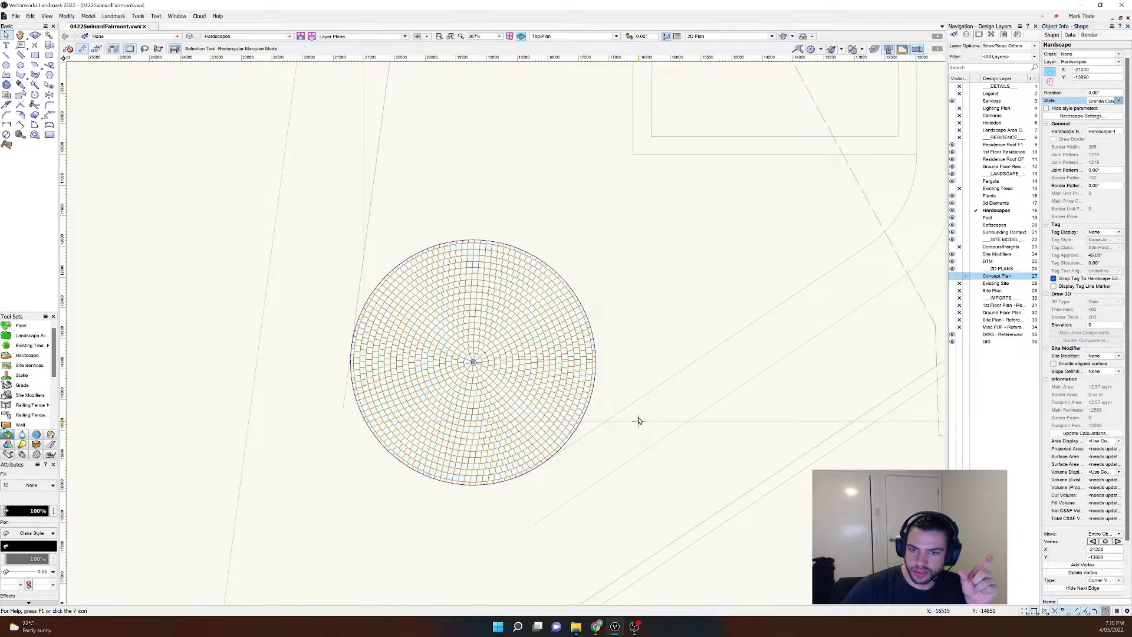
left_click(639, 380)
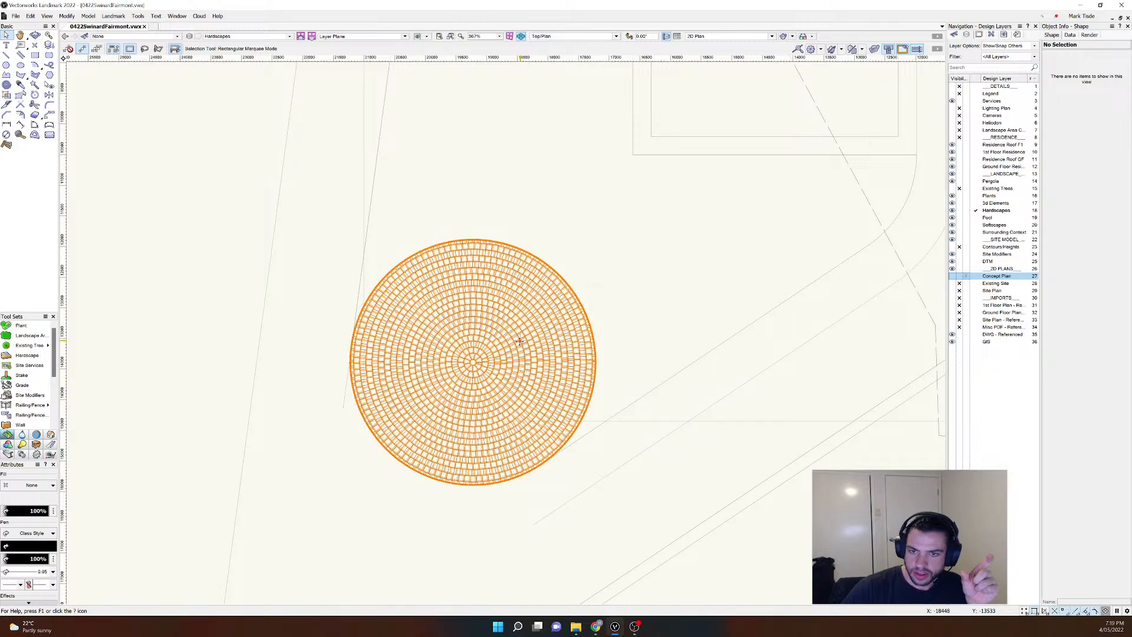
scroll(519, 341, "up", 3)
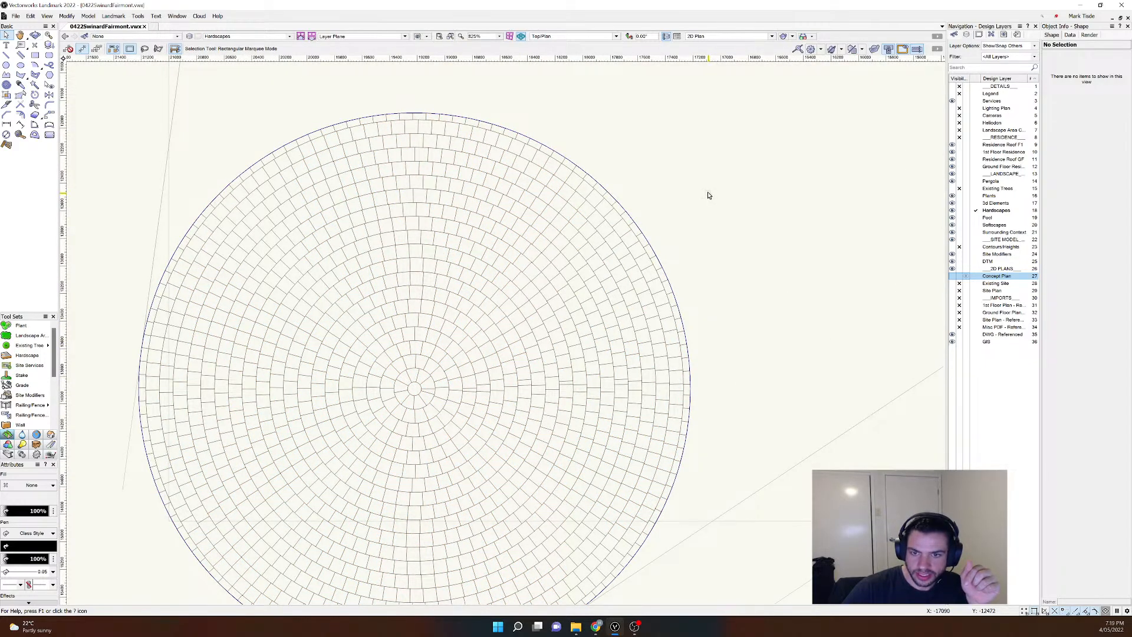
scroll(708, 195, "down", 1)
scroll(705, 194, "down", 1)
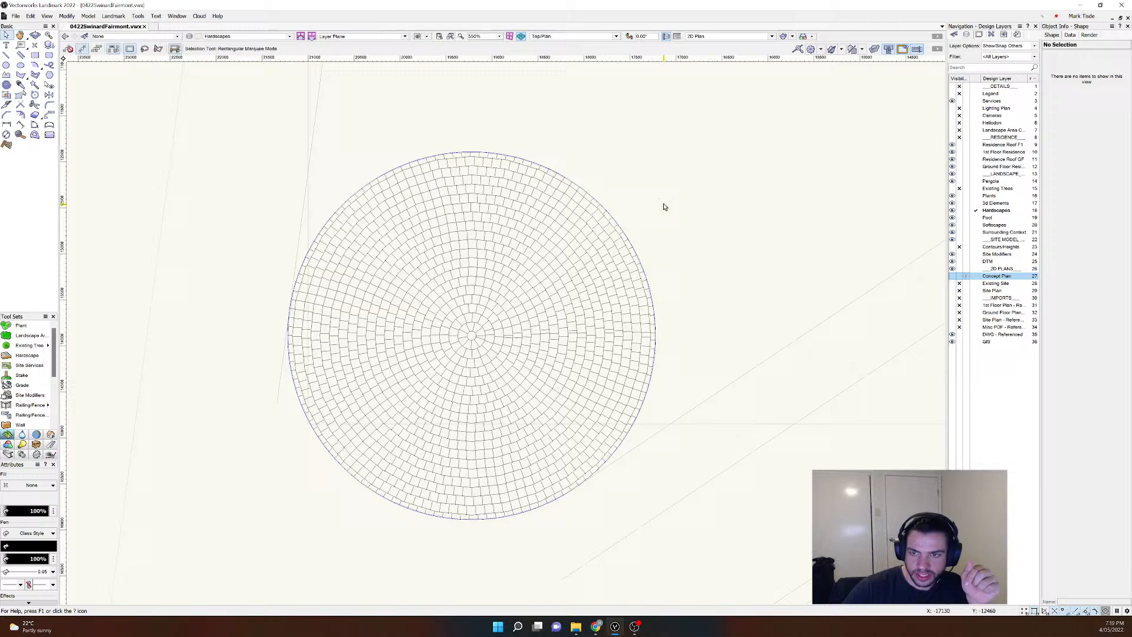
Step: Examine the circular hardscape's staggered paver joints in plan and its slab in a 3D view
left_click(603, 249)
middle_click_drag(715, 180, 693, 198)
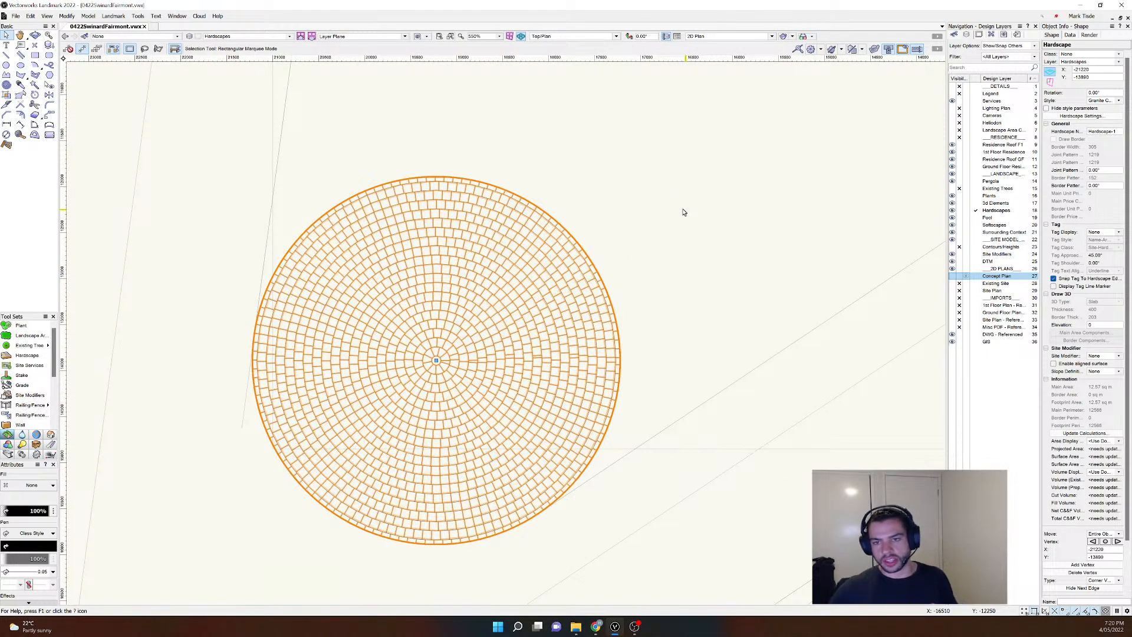
left_click(643, 238)
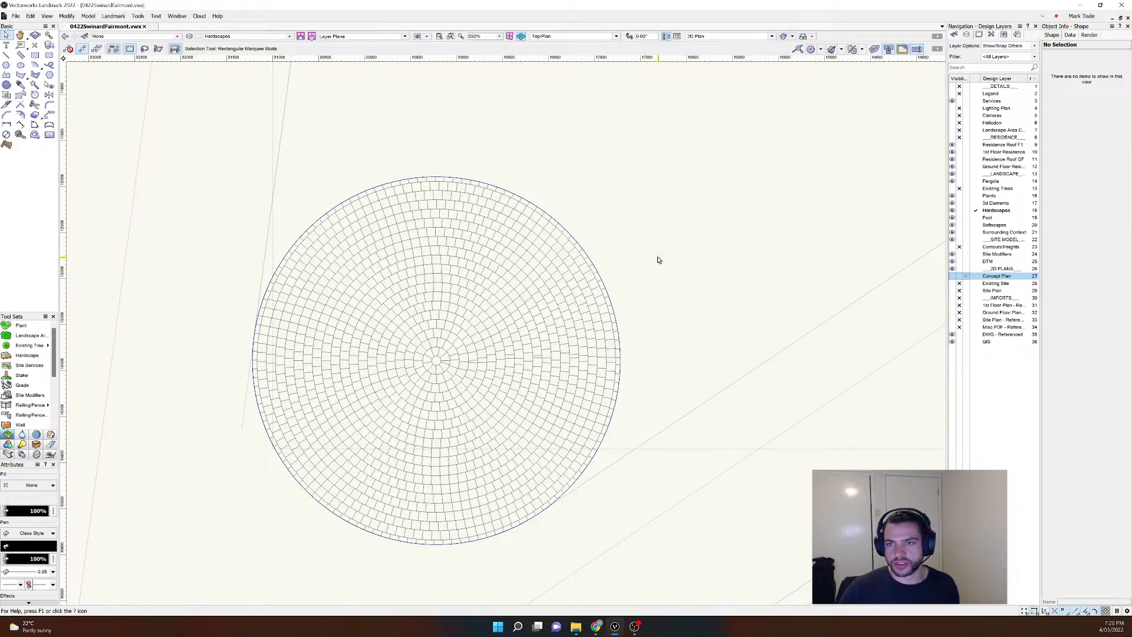
key("shift+c")
scroll(651, 272, "down", 2)
left_click_drag(588, 400, 664, 319)
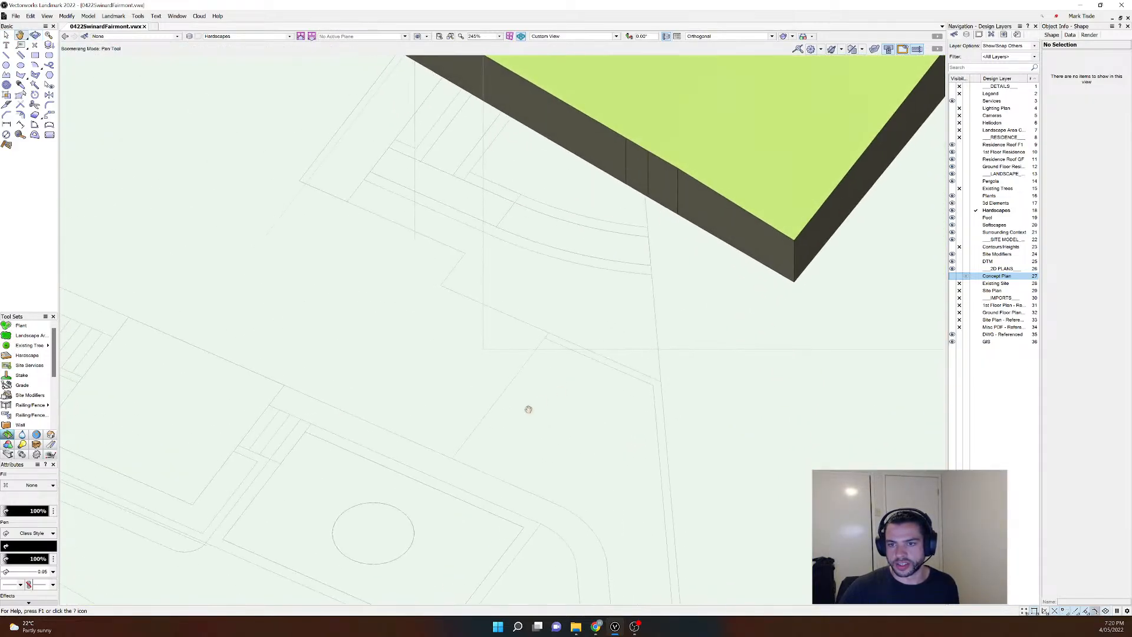
middle_click_drag(528, 407, 591, 205)
middle_click_drag(587, 468, 601, 296)
scroll(563, 425, "up", 2)
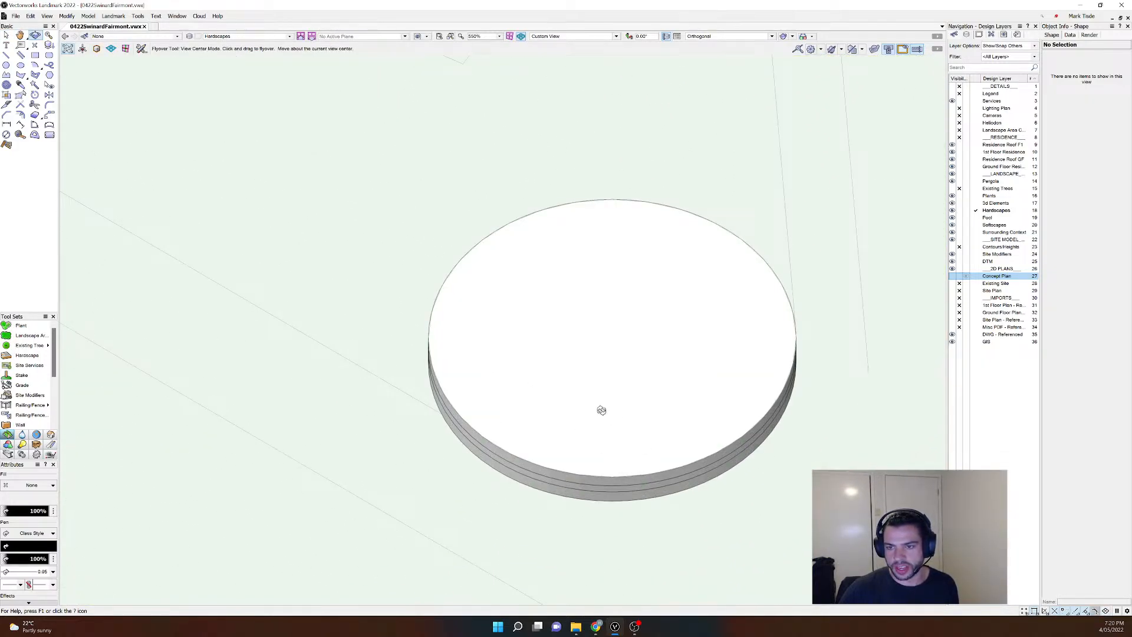
Step: Try to force-select the circular hardscape in the 3D view
key("x")
right_click(633, 368)
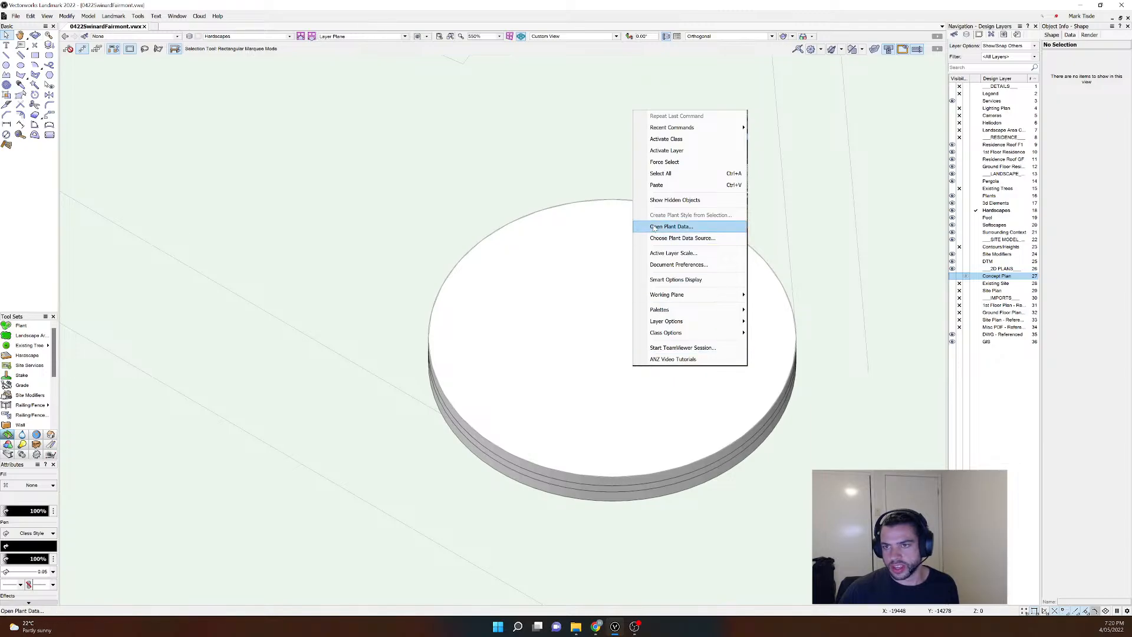
left_click(678, 162)
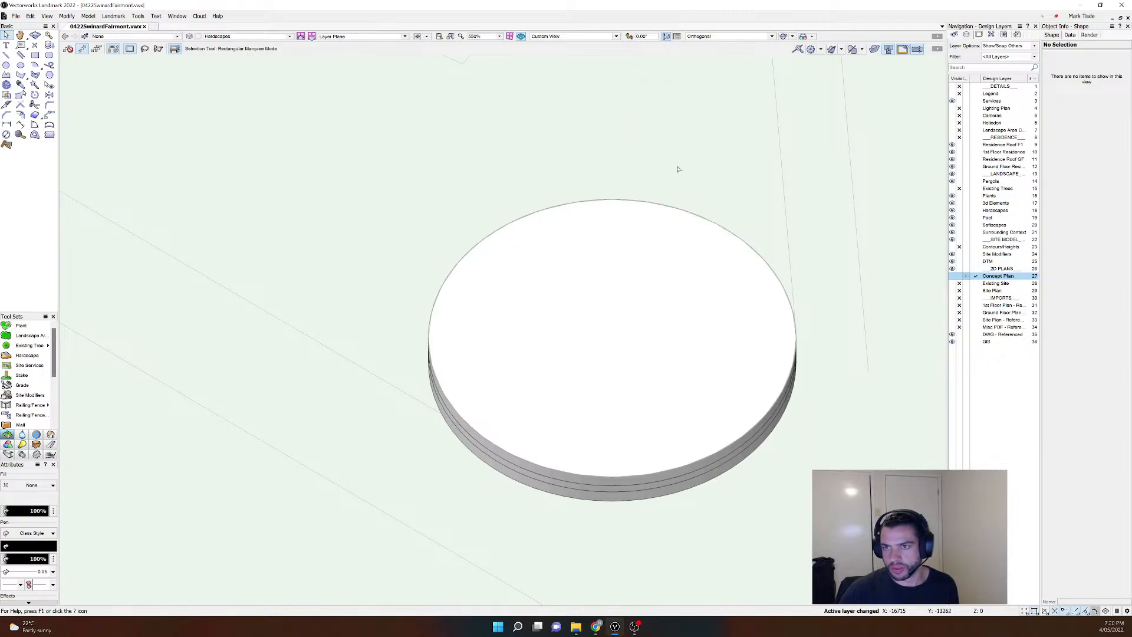
scroll(527, 323, "down", 2)
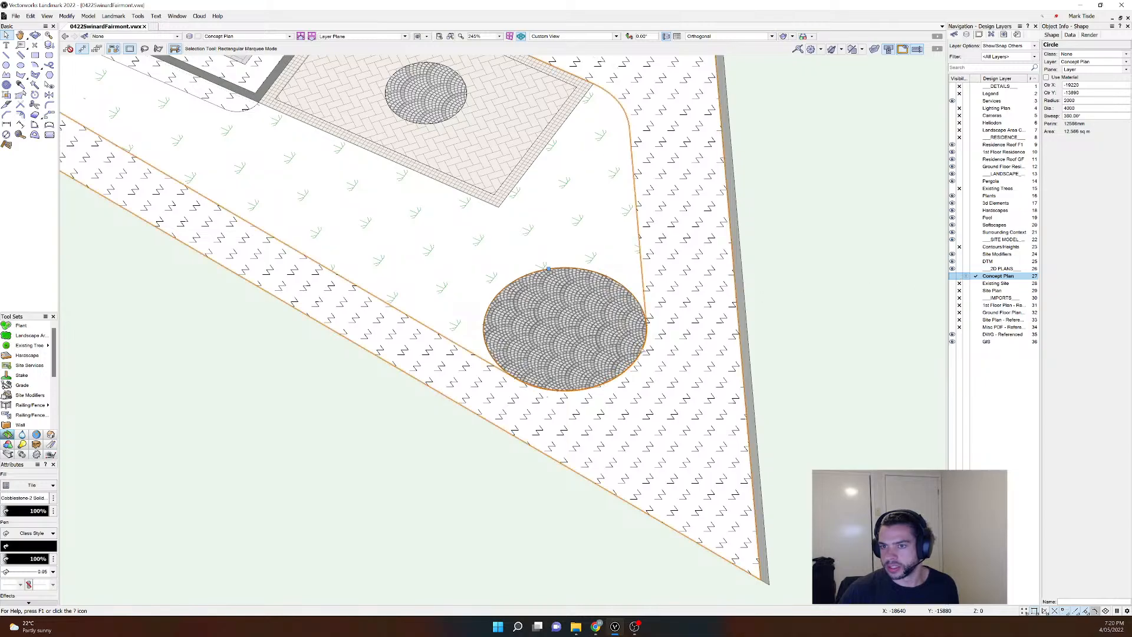
key("shift+c")
left_click_drag(651, 382, 633, 208)
key("x")
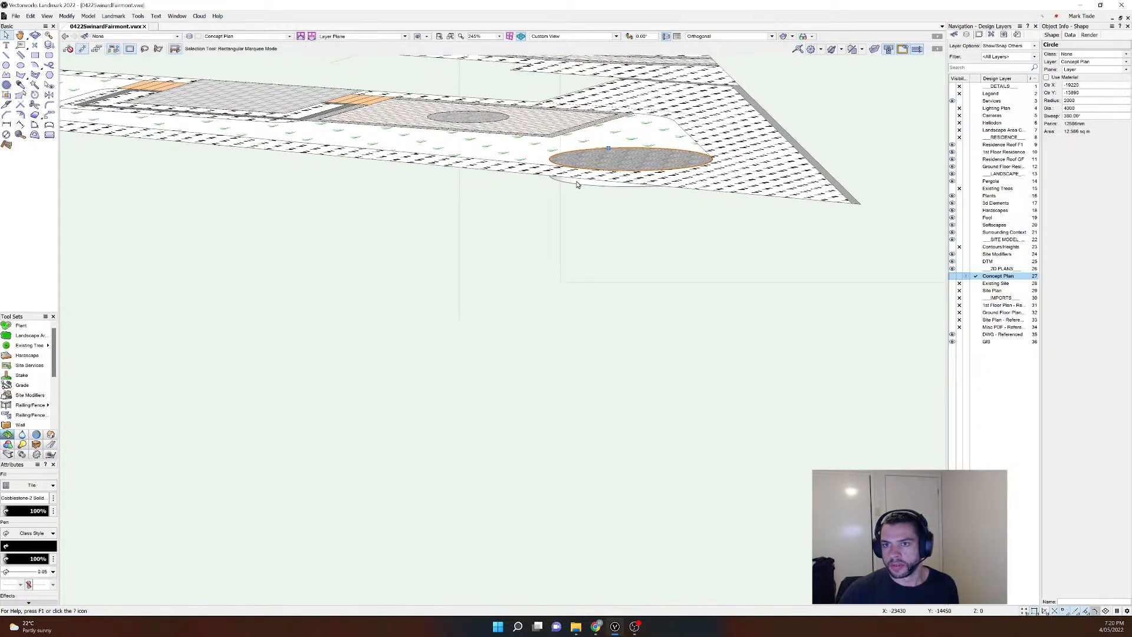
key("x")
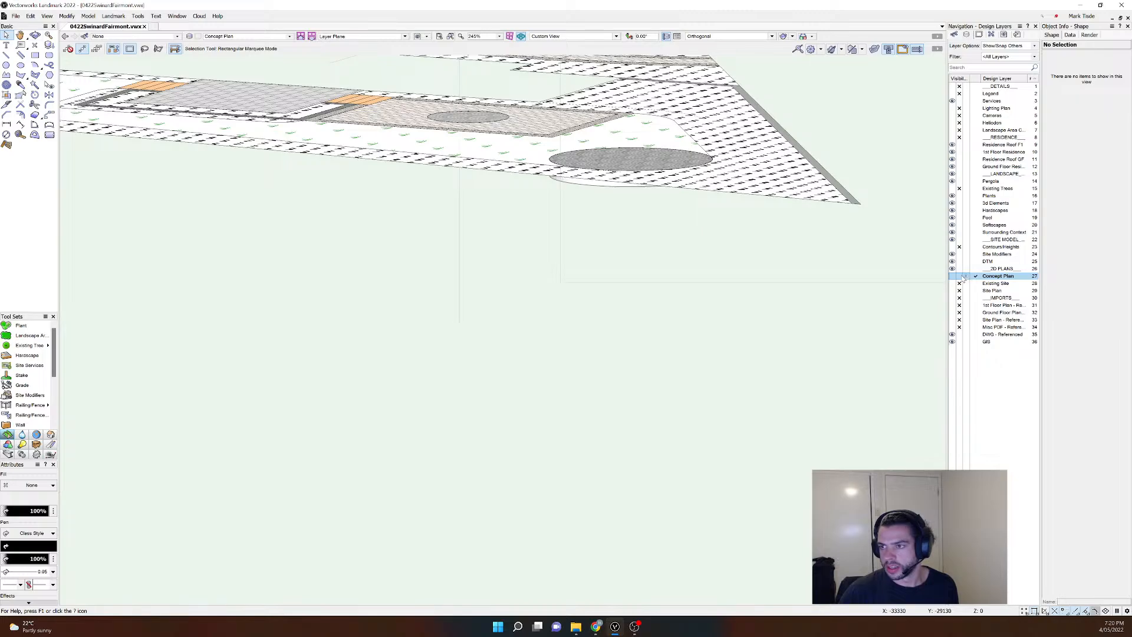
Step: Make Hardscapes the active layer with the Concept Plan layer hidden, and select the circular hardscape
left_click(975, 211)
middle_click_drag(748, 253, 666, 266, "shift")
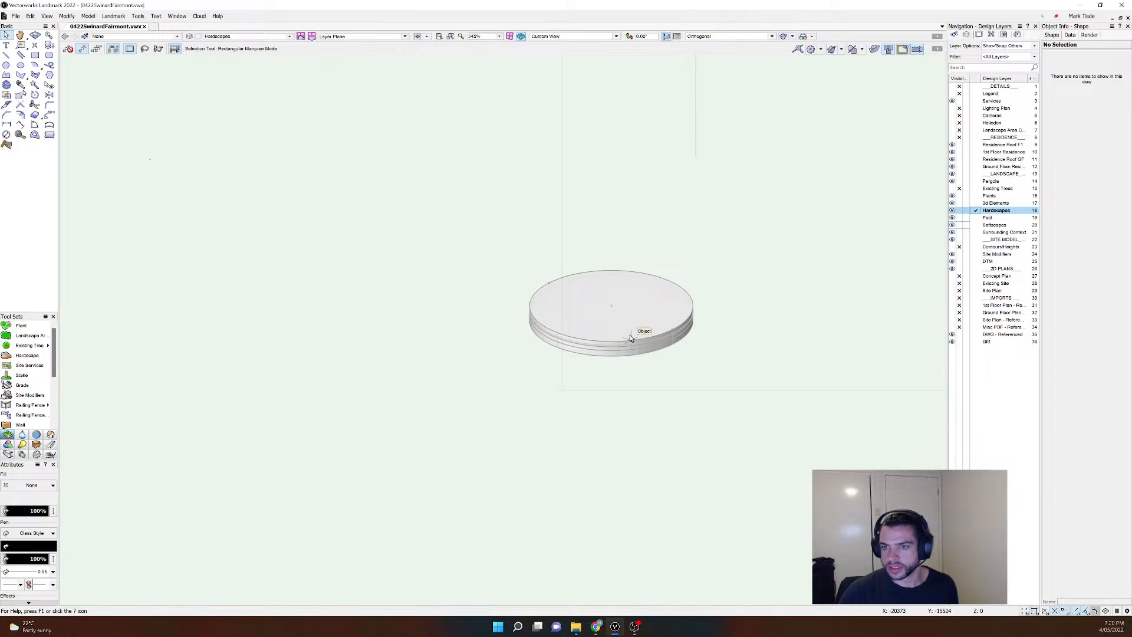
right_click(630, 337)
left_click(717, 302)
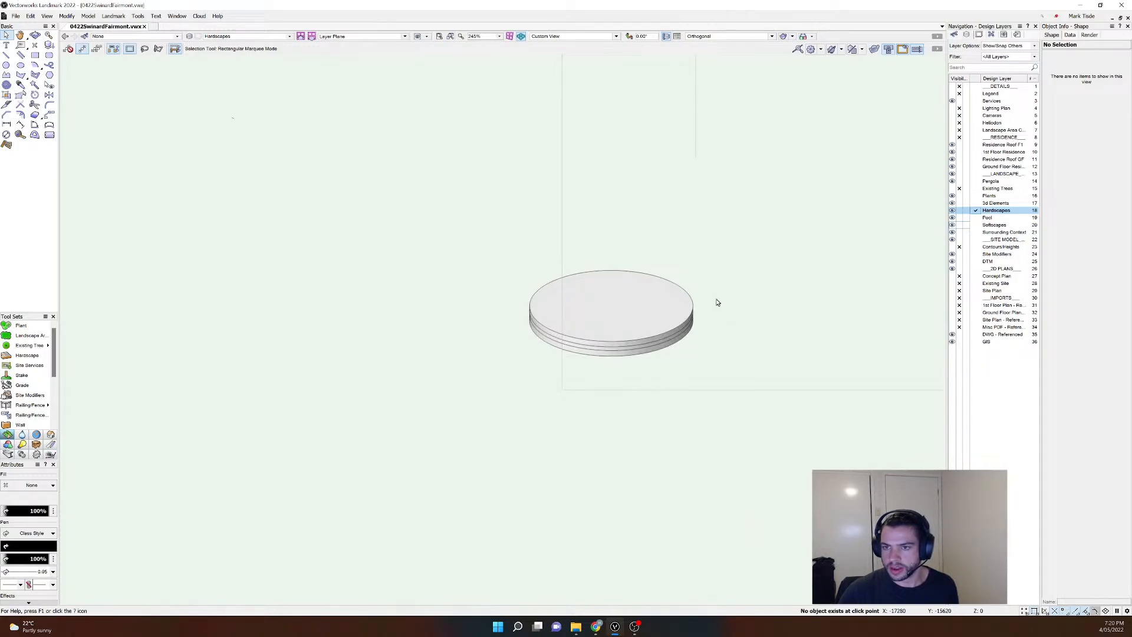
left_click(647, 324)
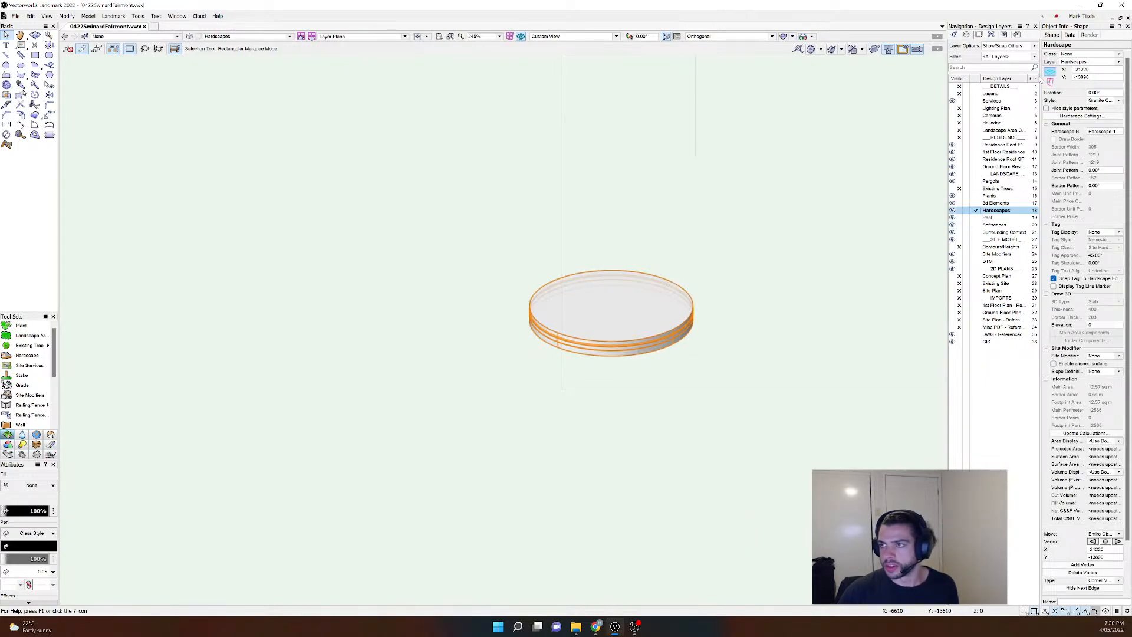
Step: Set the circular hardscape's render texture mode to By Component and inspect the textured layers along its edge
left_click(1086, 35)
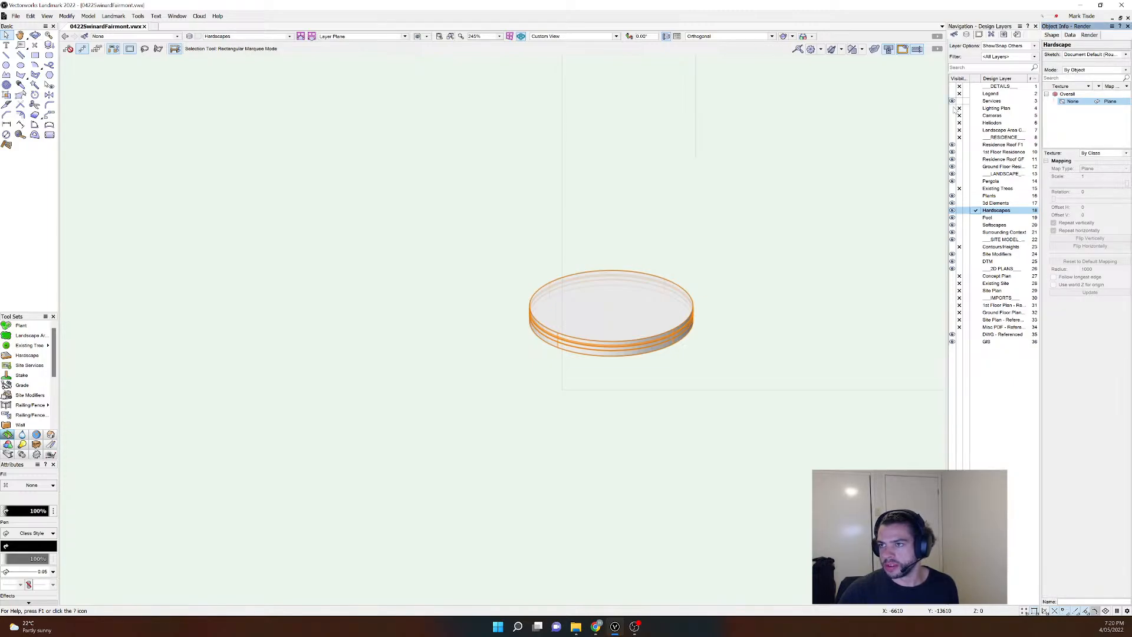
left_click(934, 108)
left_click(1052, 35)
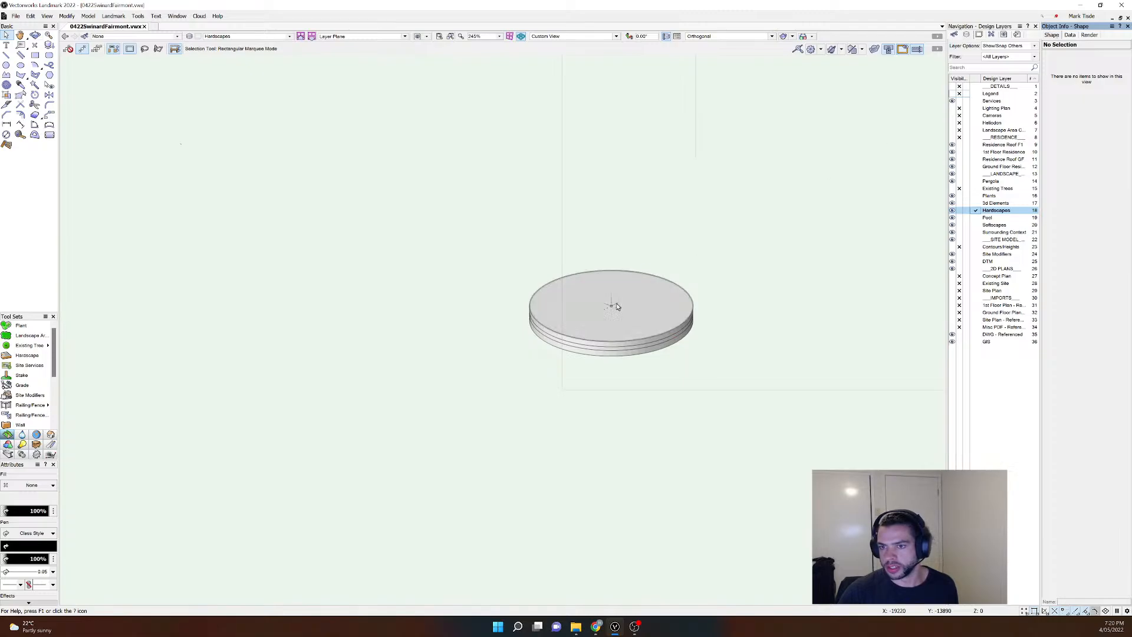
left_click(610, 343)
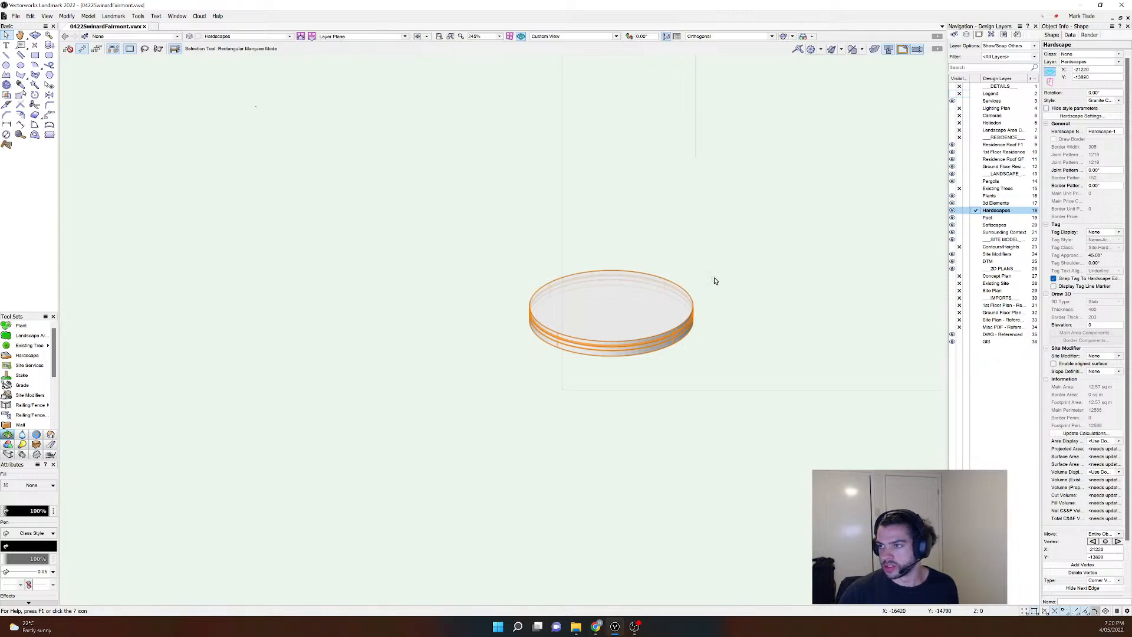
left_click(1090, 35)
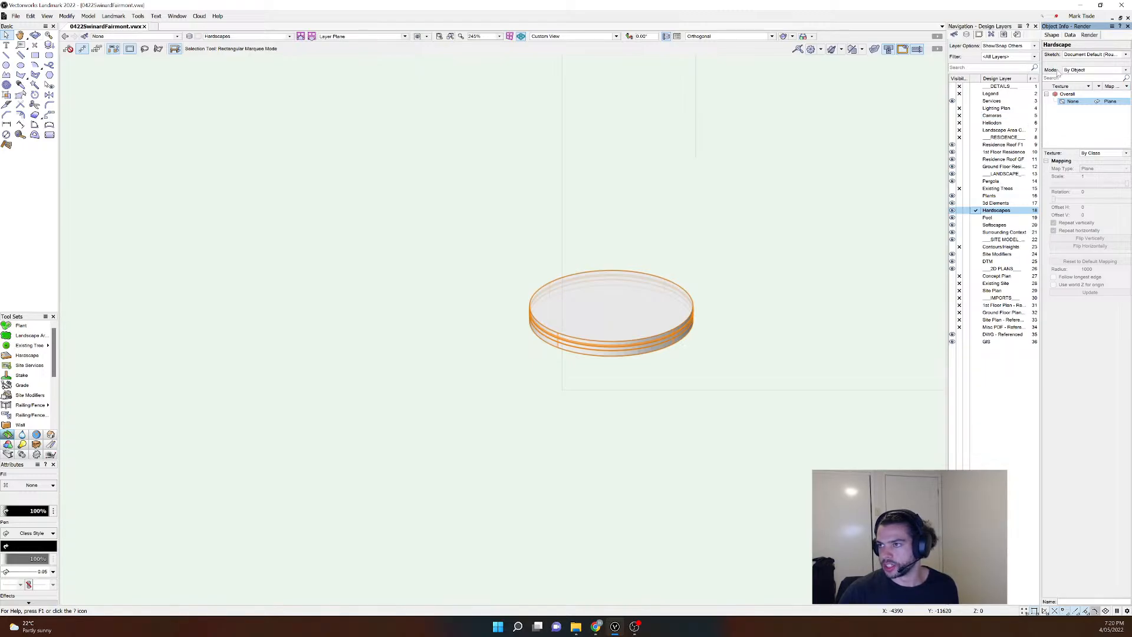
left_click(1070, 70)
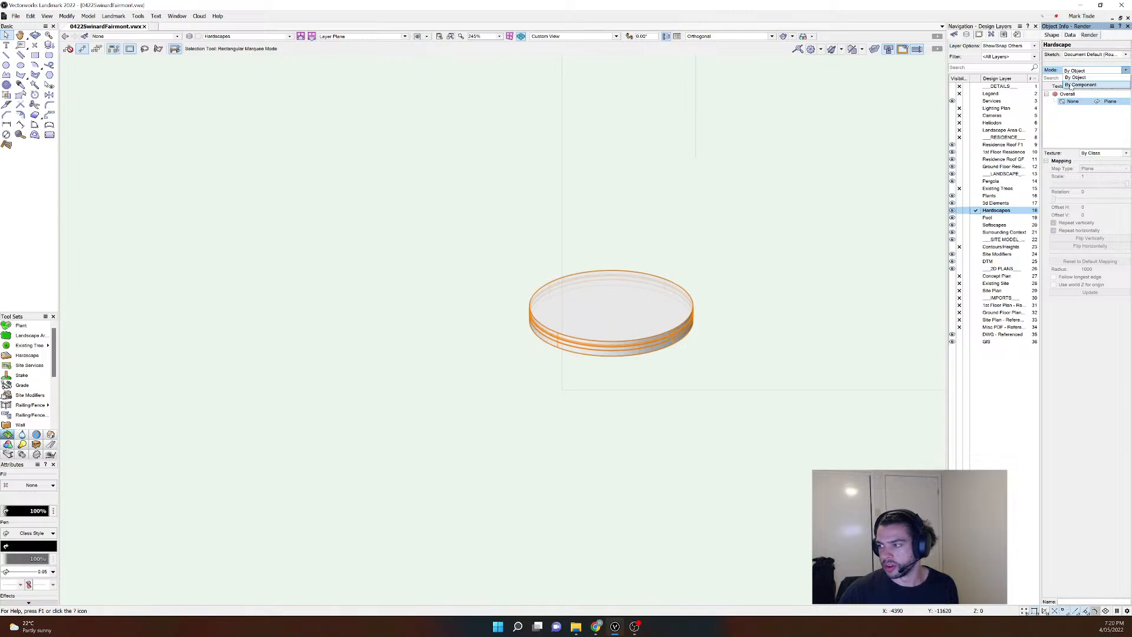
left_click(1079, 85)
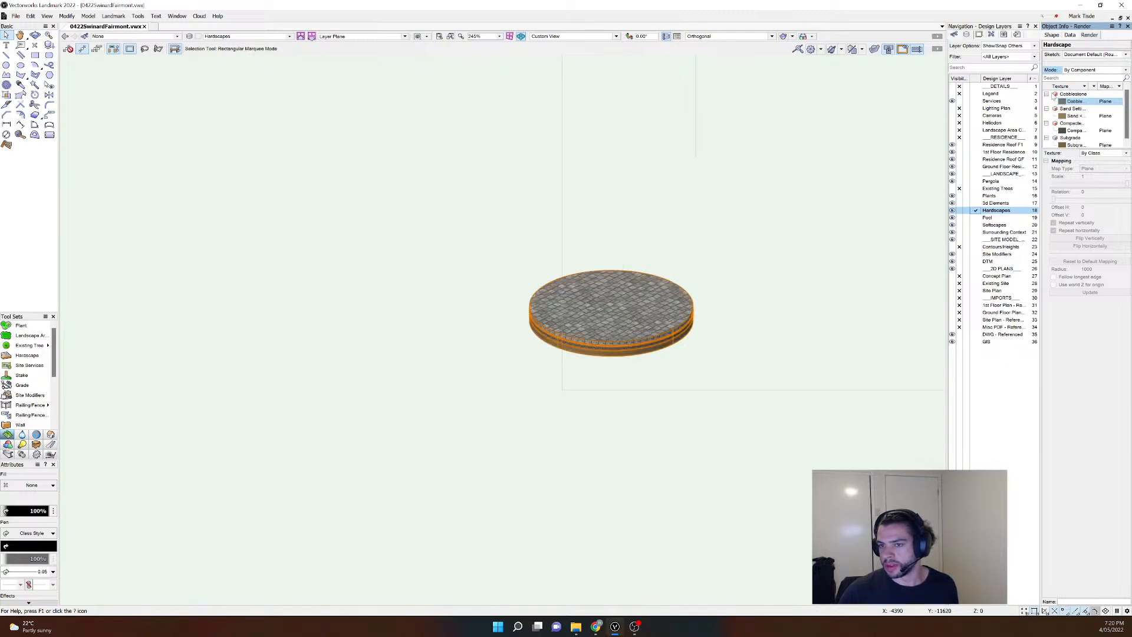
scroll(704, 311, "up", 5)
left_click(735, 495)
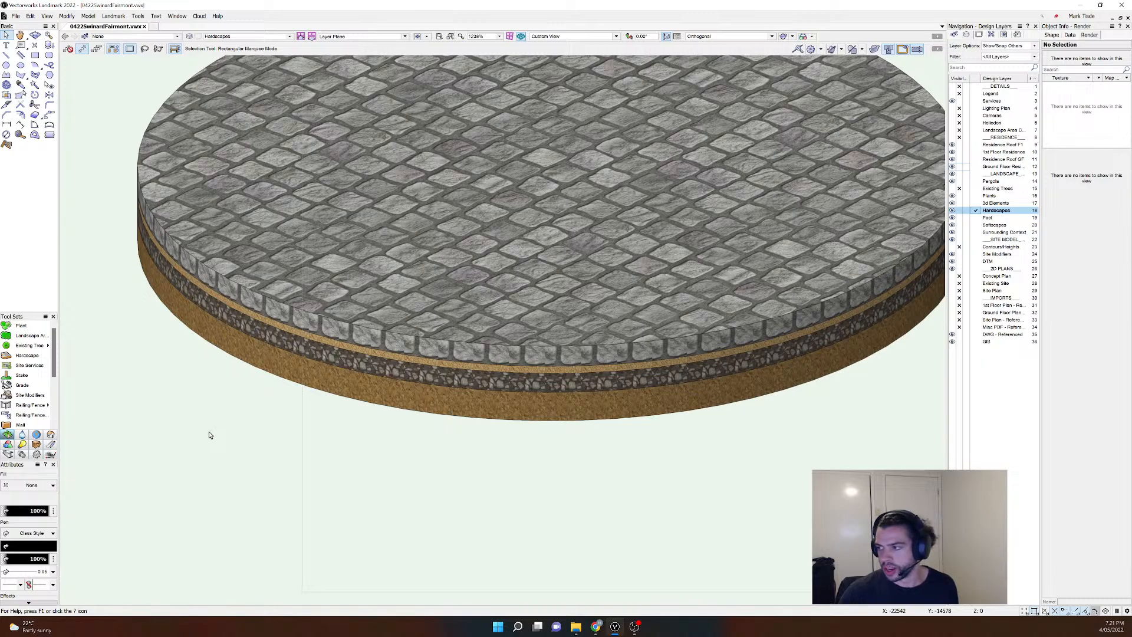
middle_click_drag(208, 432, 204, 470)
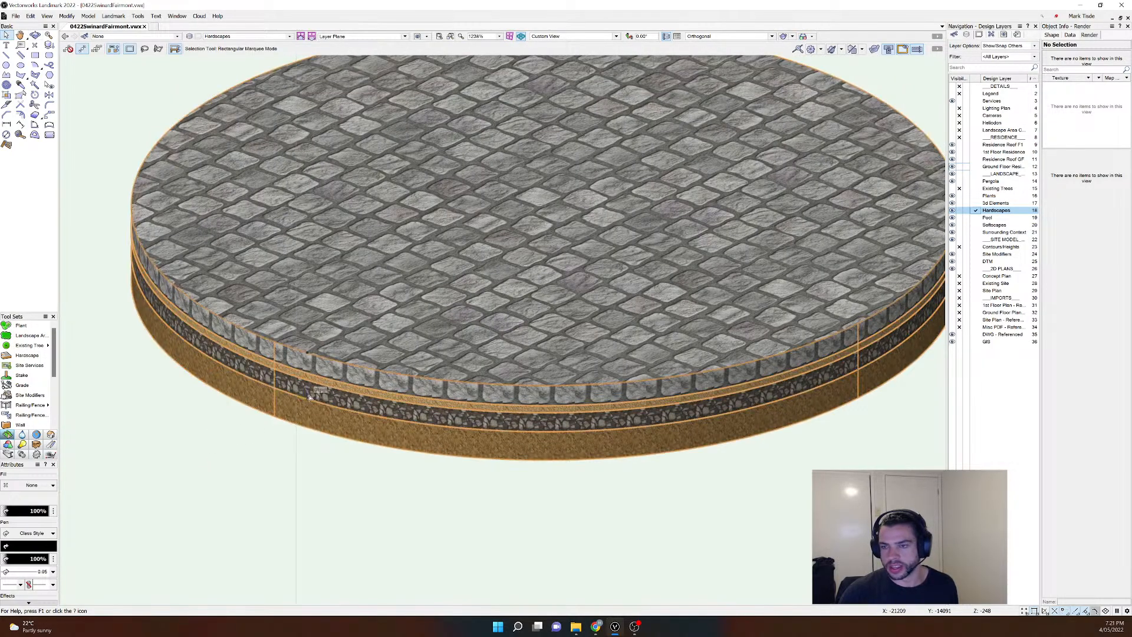
Step: Edit the circular hardscape's style and open the main area components of its 3D slab
left_click(489, 336)
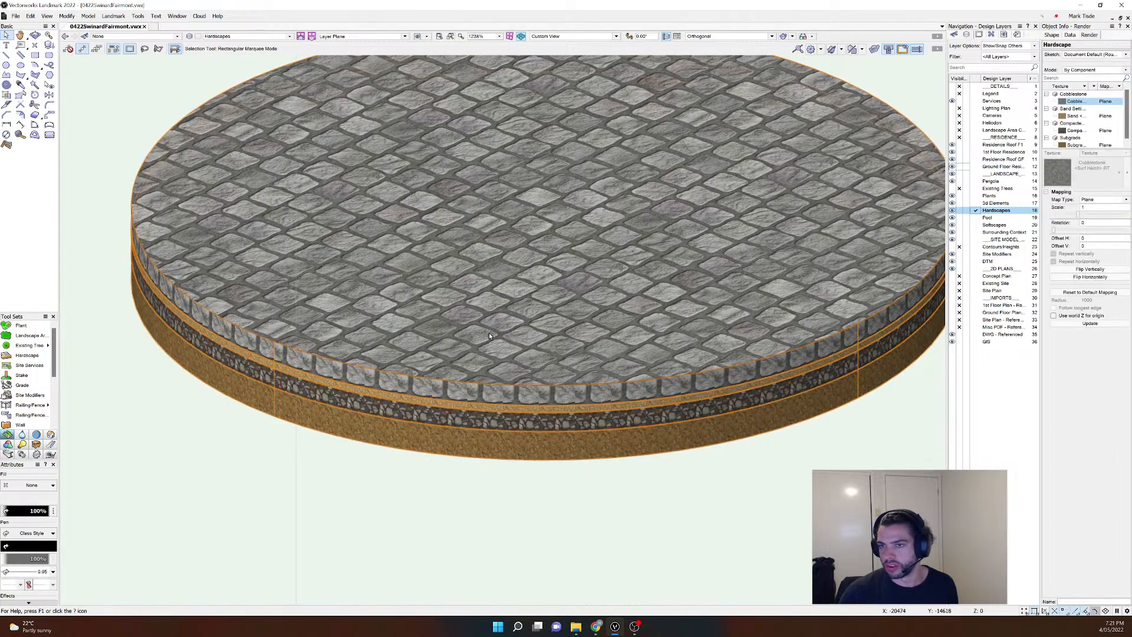
left_click(1051, 35)
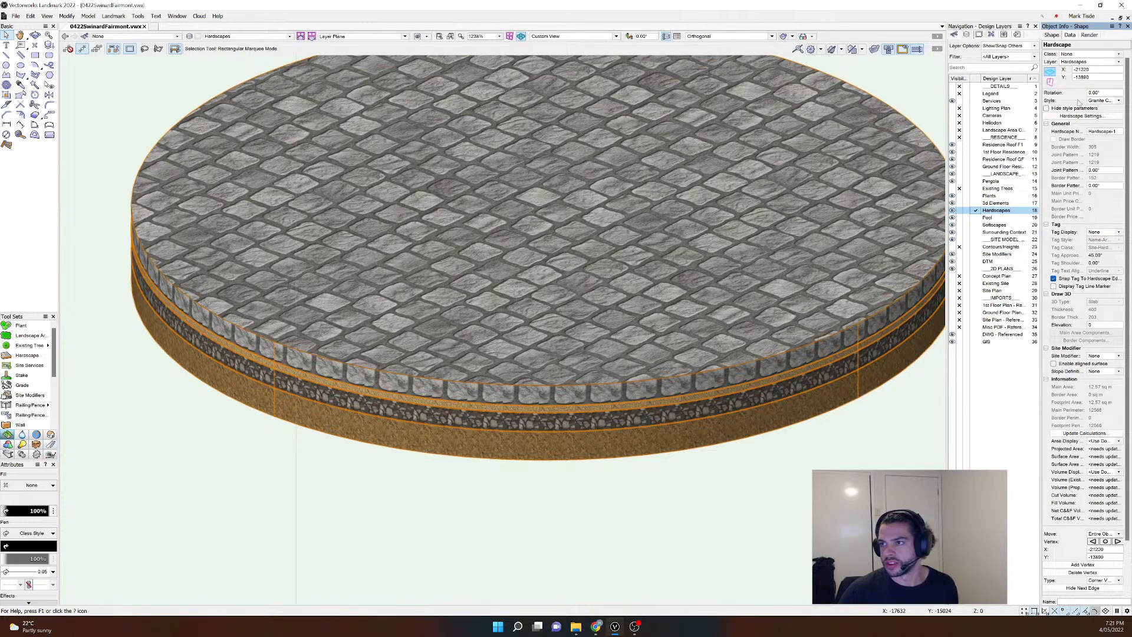
left_click(1097, 100)
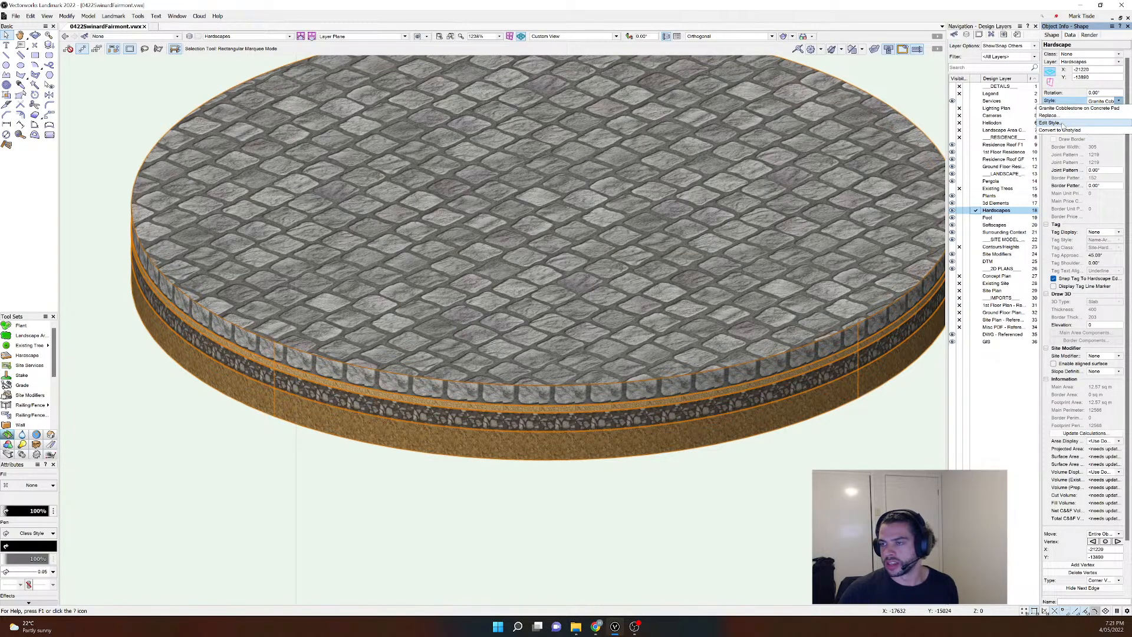
left_click(1061, 123)
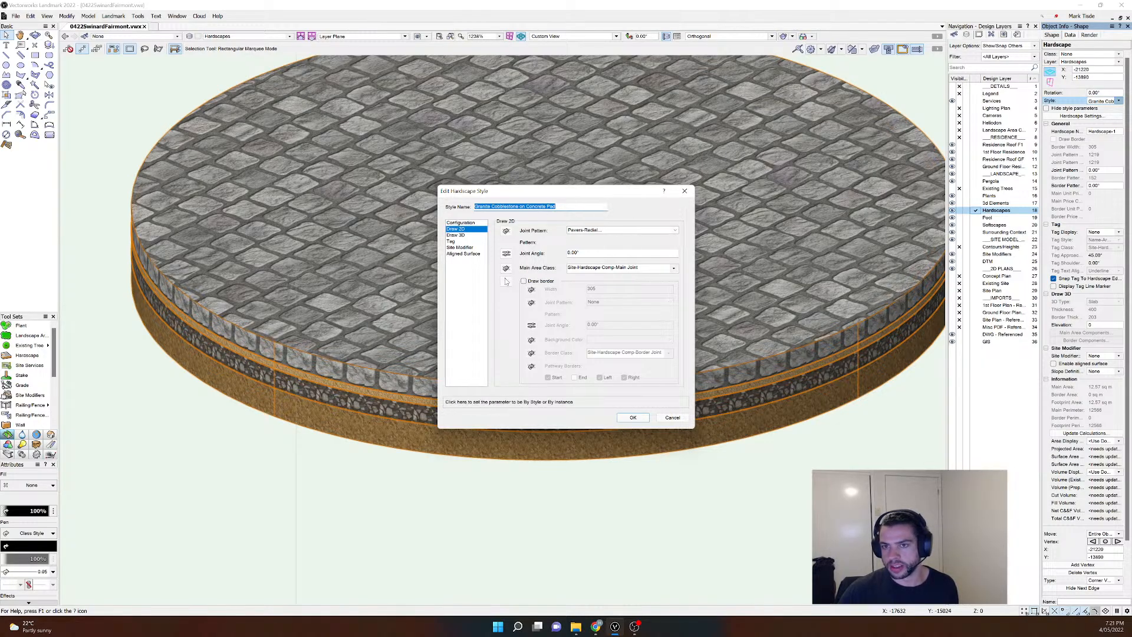
left_click(460, 236)
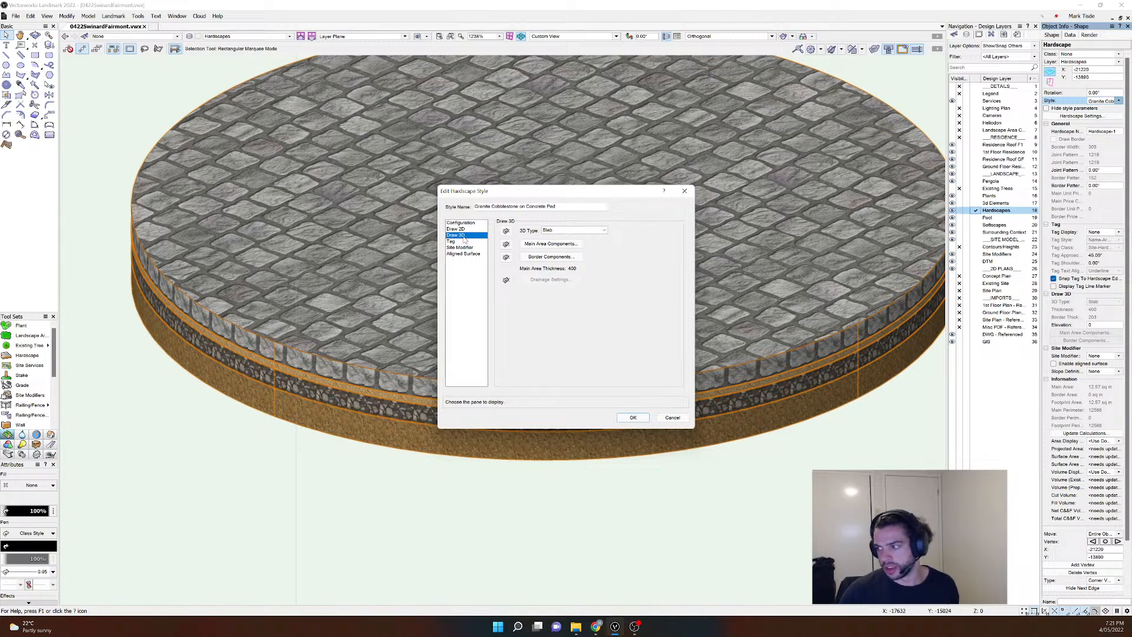
left_click(548, 230)
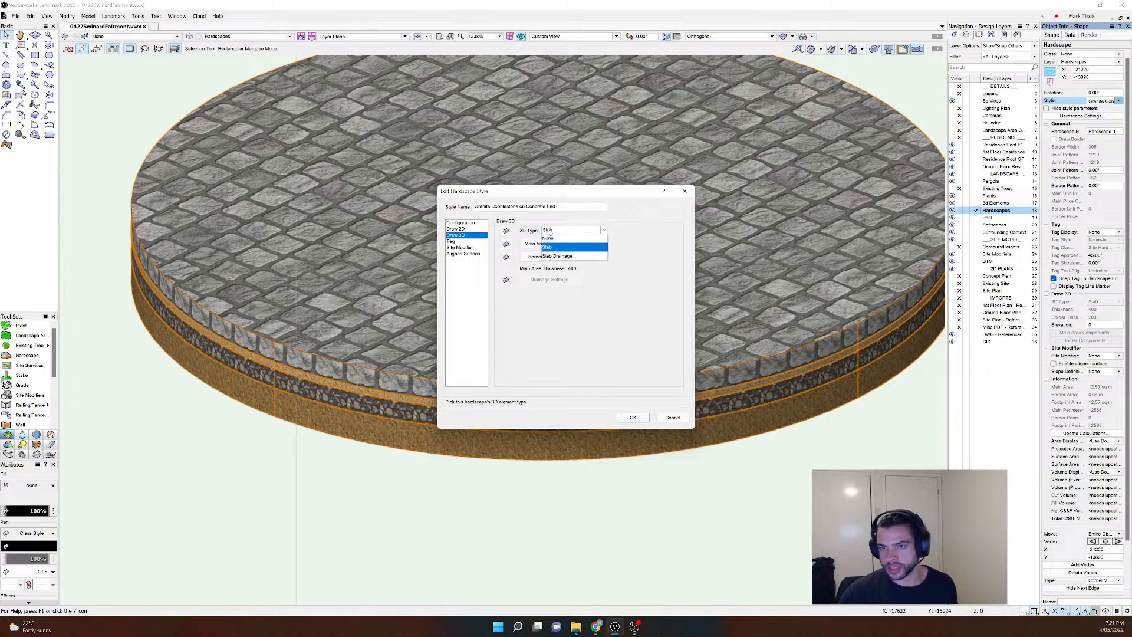
left_click(636, 235)
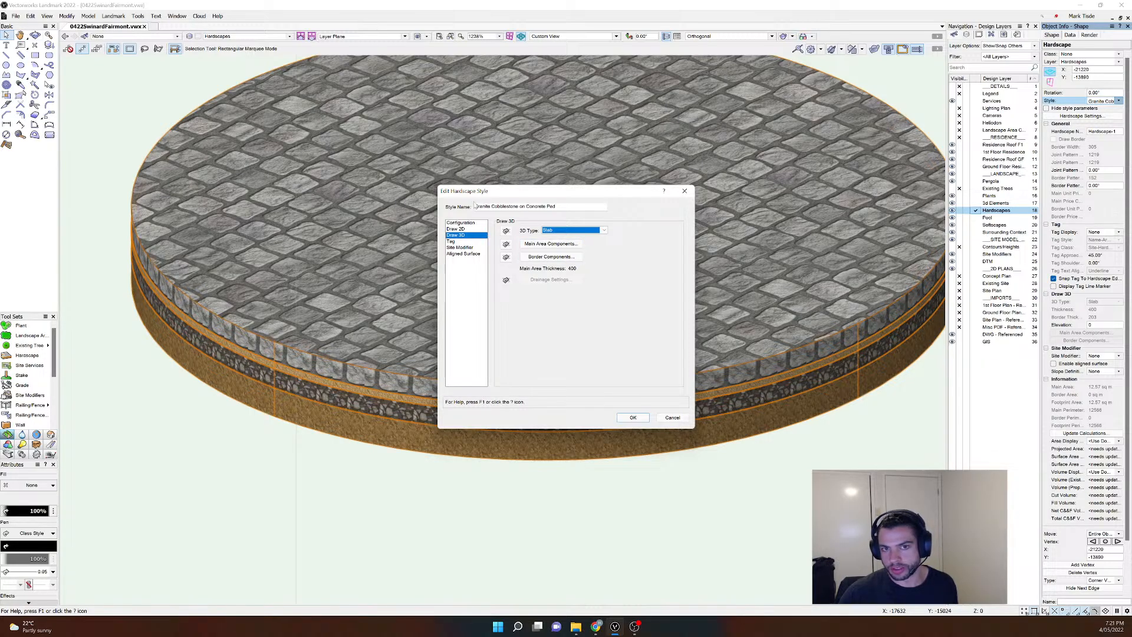
left_click(527, 244)
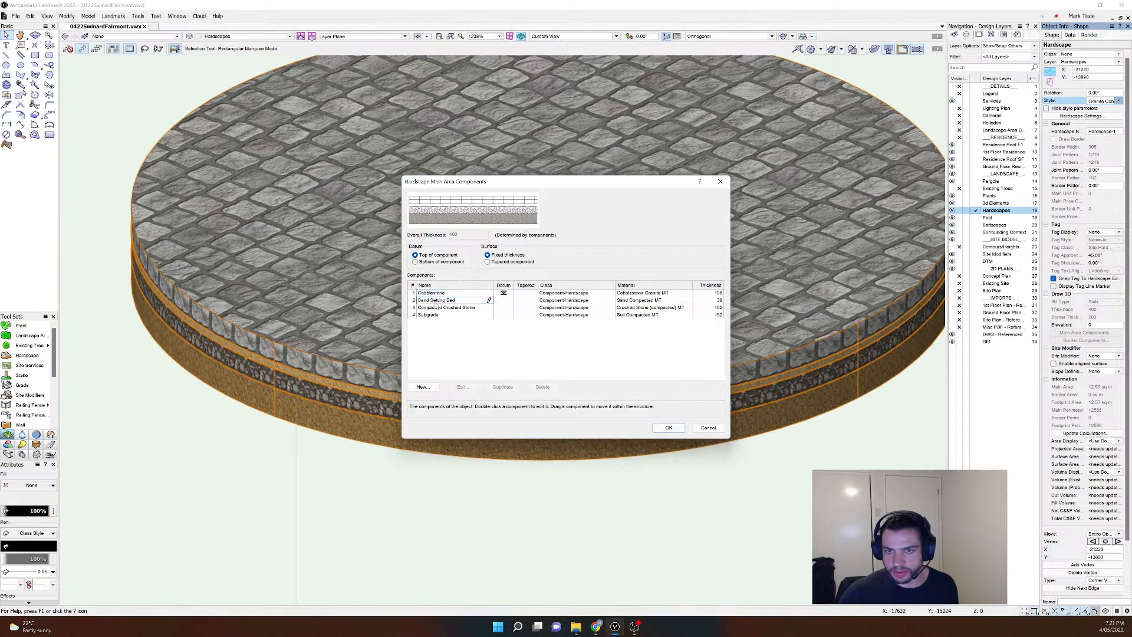
left_click_drag(505, 185, 713, 121)
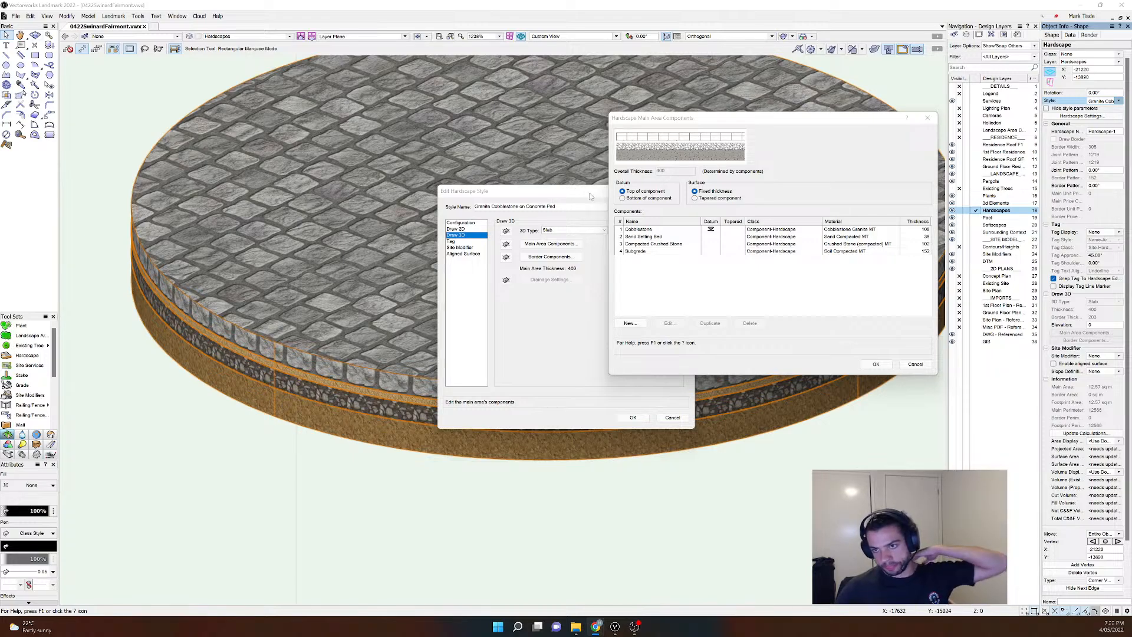
Step: Rename the Sand Setting Bed component as Mortar
left_click(666, 237)
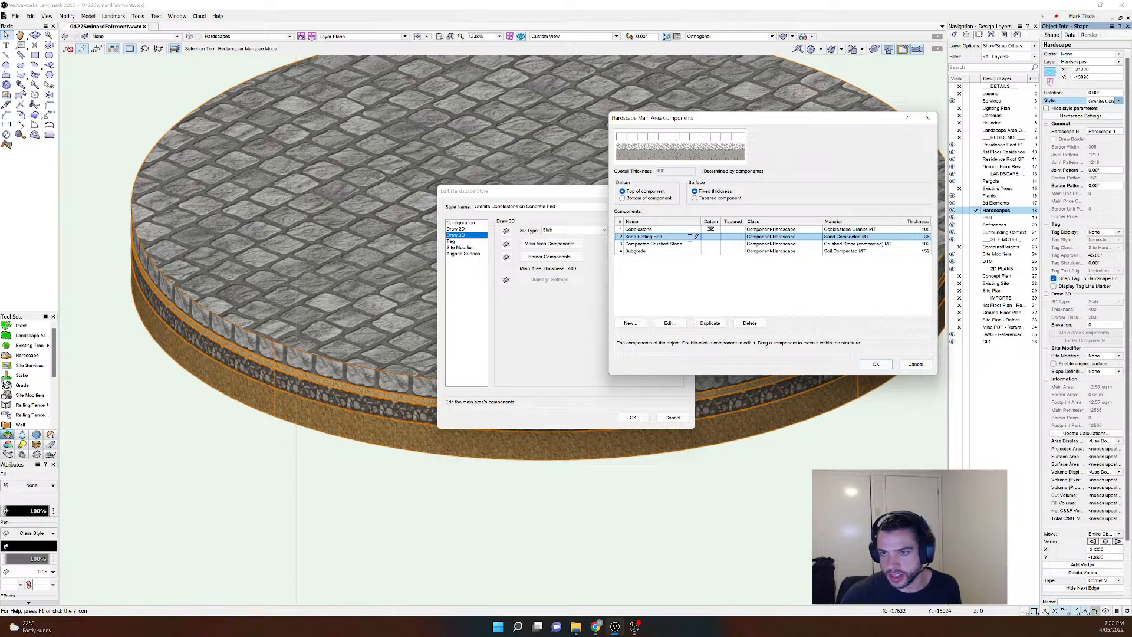
left_click(689, 237)
type("Mortar")
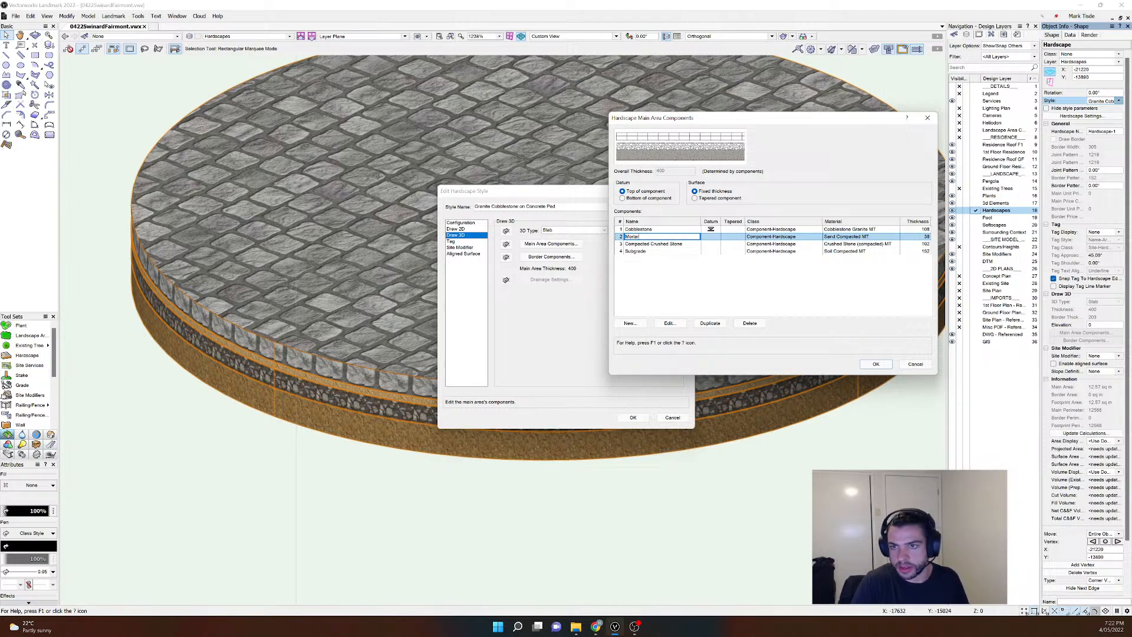
key("Return")
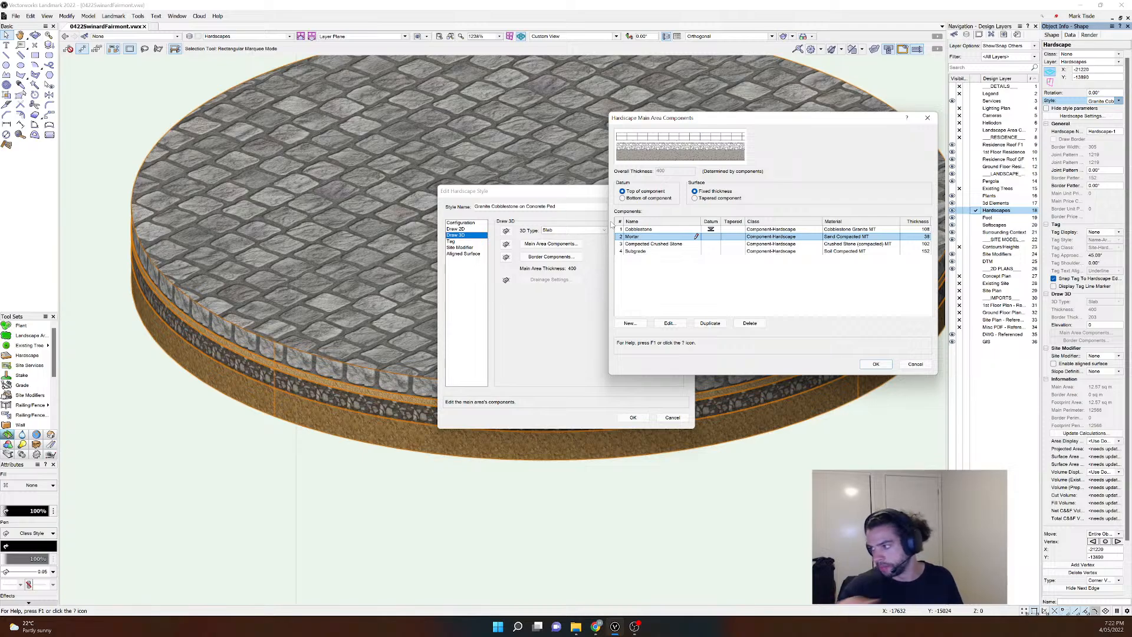
Step: Rename the Compacted Crushed Stone component as Concrete
left_click(677, 244)
left_click(678, 244)
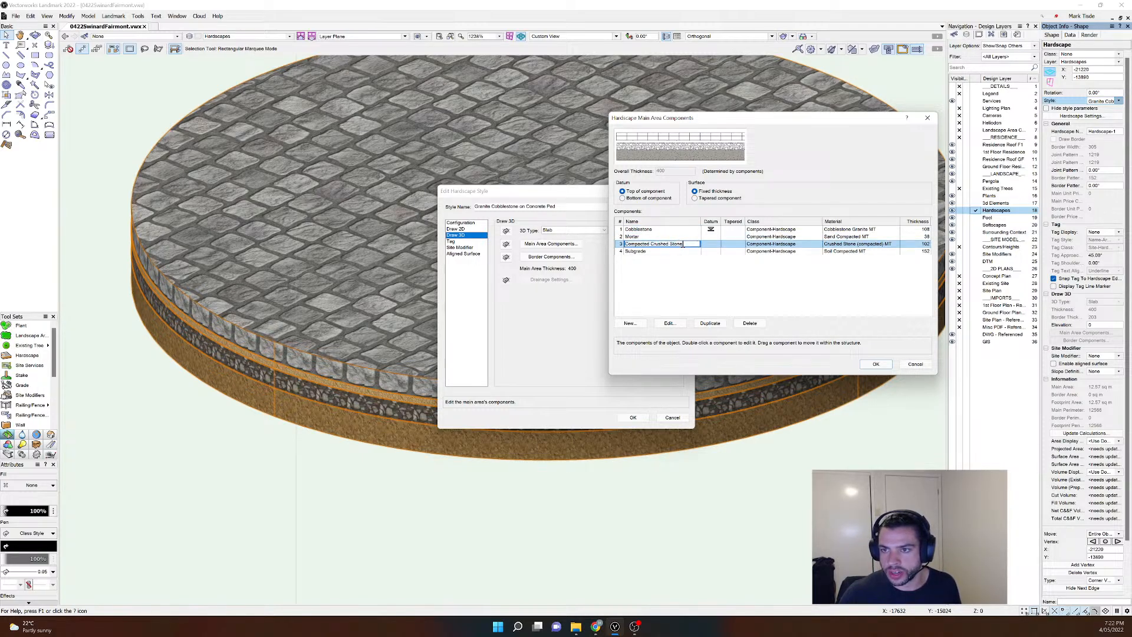
type("Co")
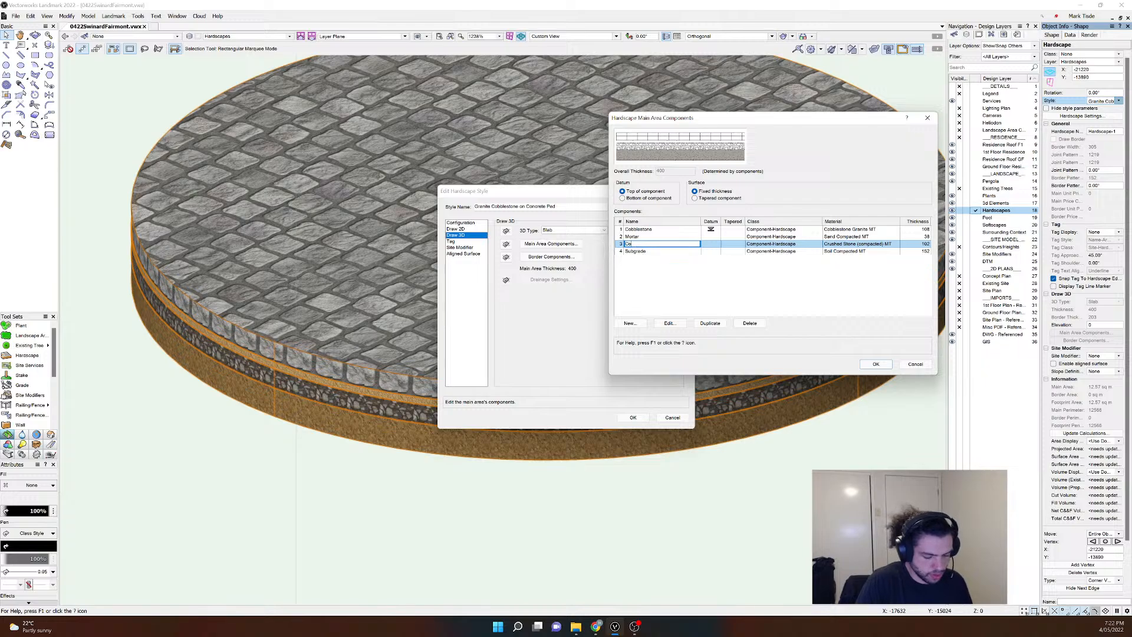
type("ncrete")
key("Return")
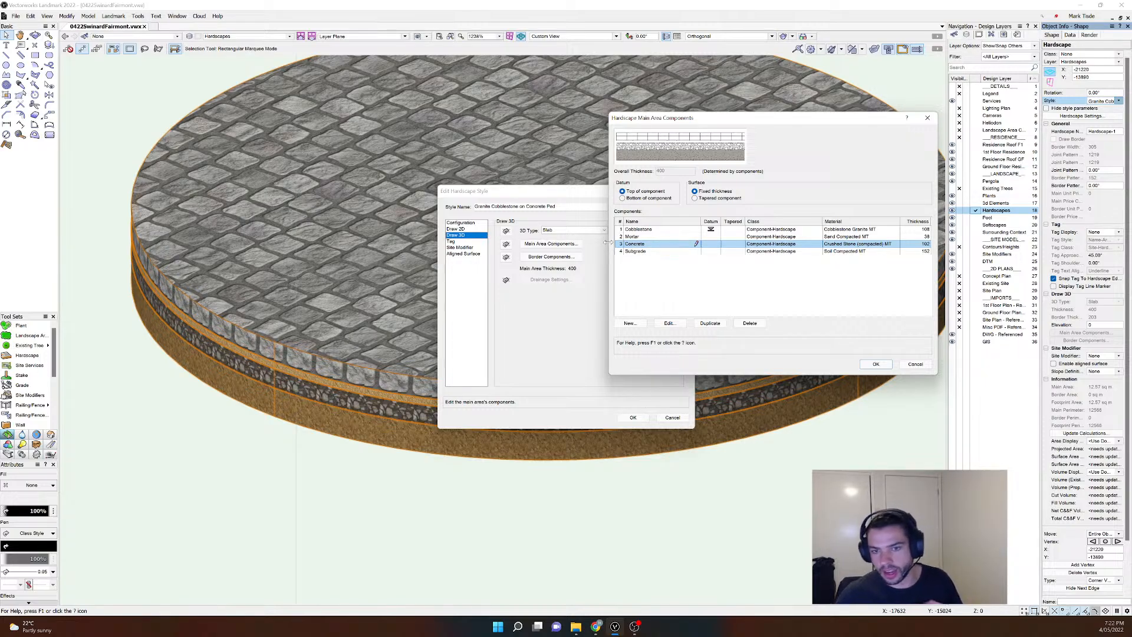
Step: Set the Concrete component's thickness to 100
left_click(920, 243)
left_click_drag(920, 244, 933, 244)
type("1")
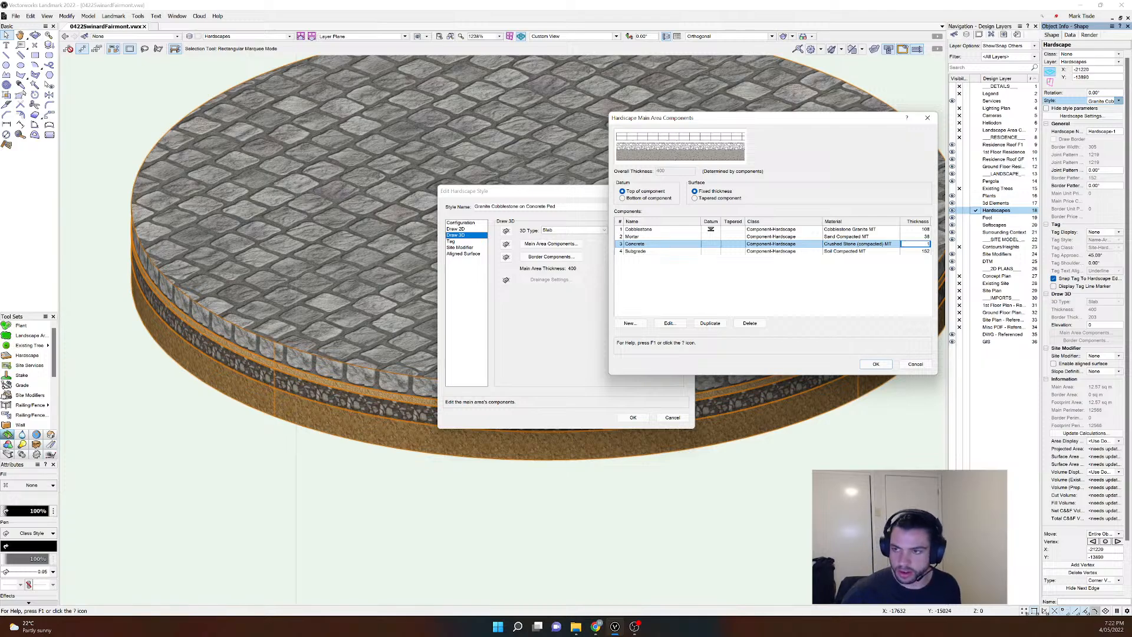
Step: Set the Mortar component's thickness to 20 and the Cobblestone component's thickness to 40
left_click(921, 237)
left_click_drag(922, 237, 933, 238)
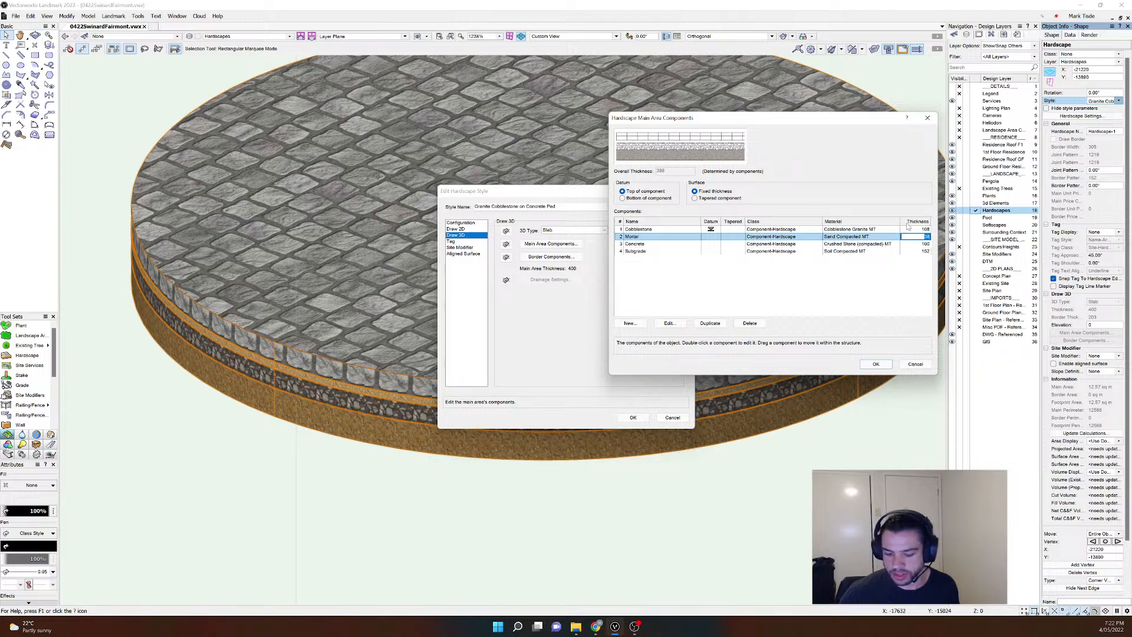
type("20")
key("Return")
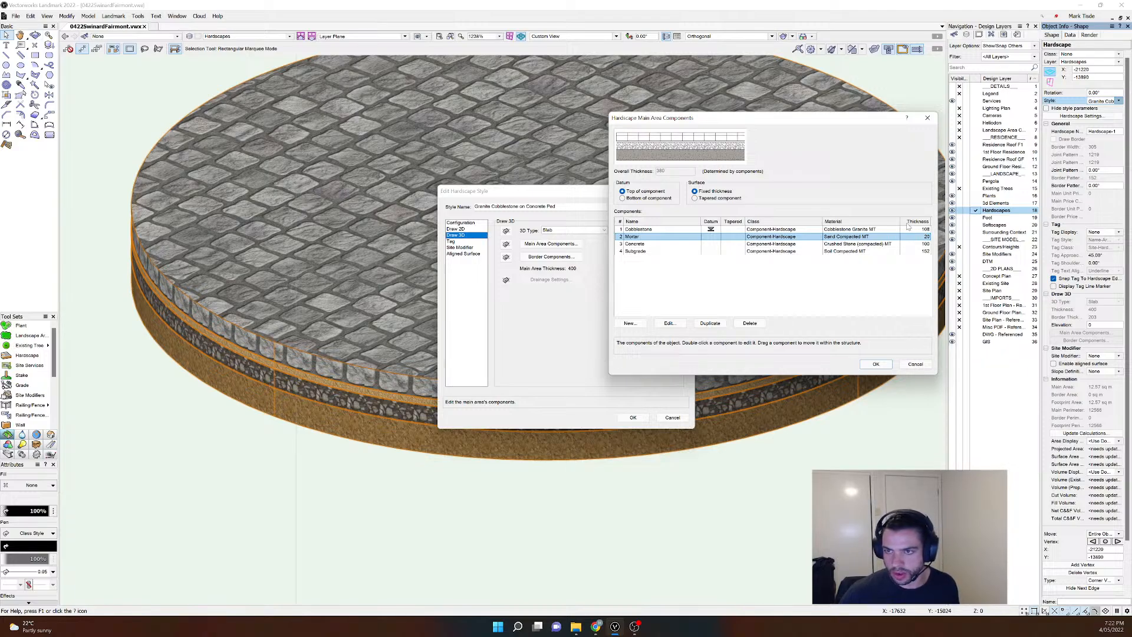
left_click(921, 229)
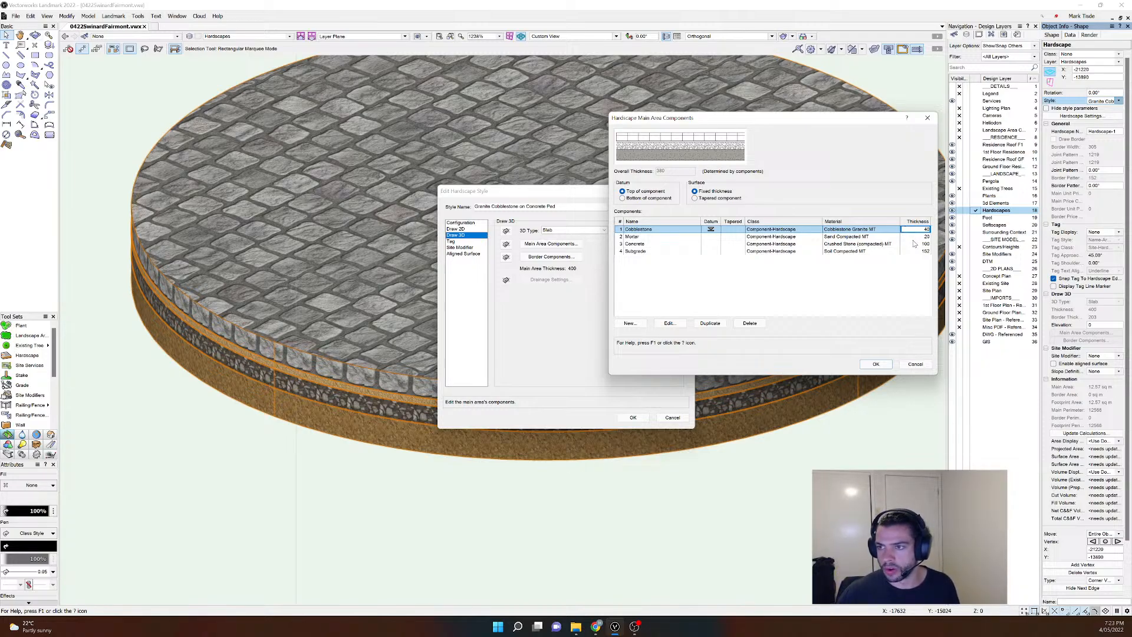
left_click(909, 258)
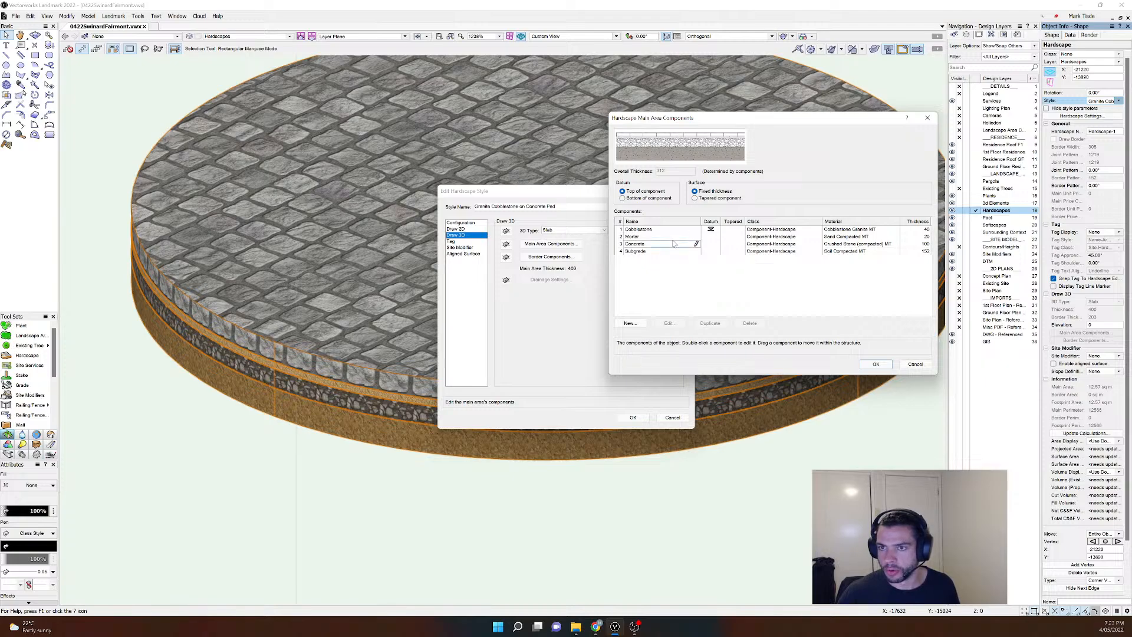
Step: Assign the Mortar MT material from the library to the Mortar component, using the copy that already exists in the document
left_click(640, 237)
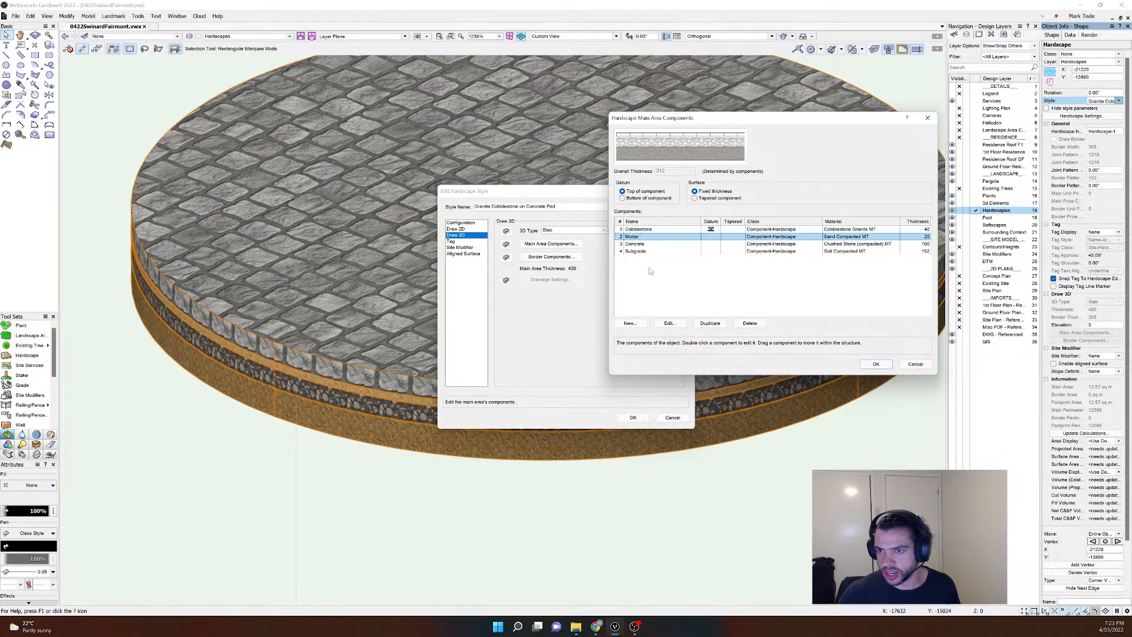
left_click(669, 323)
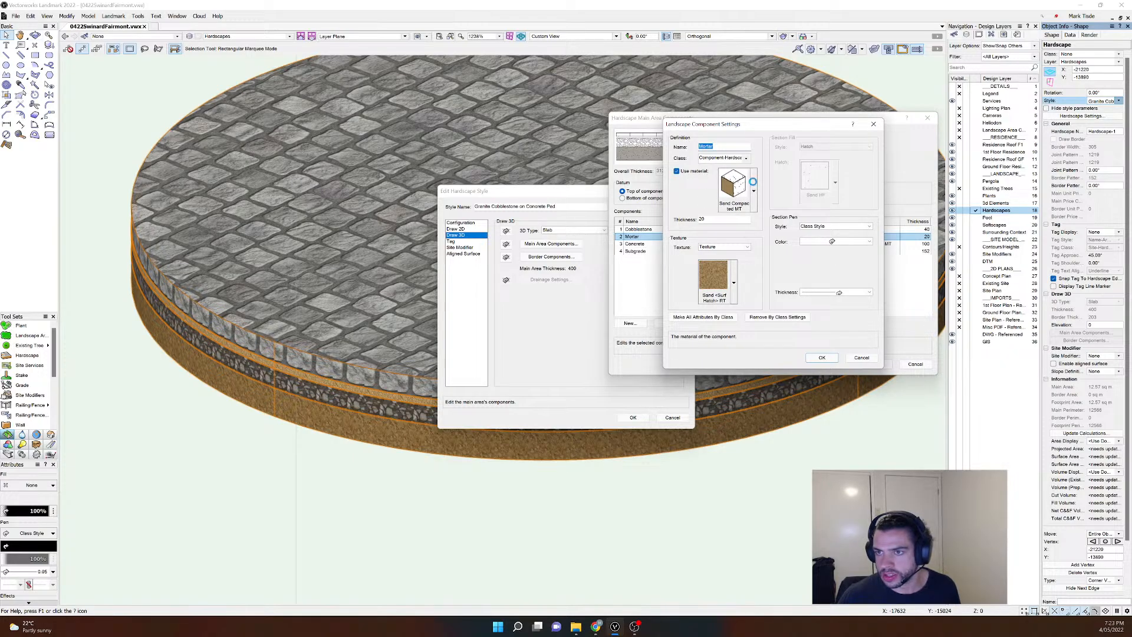
left_click(753, 187)
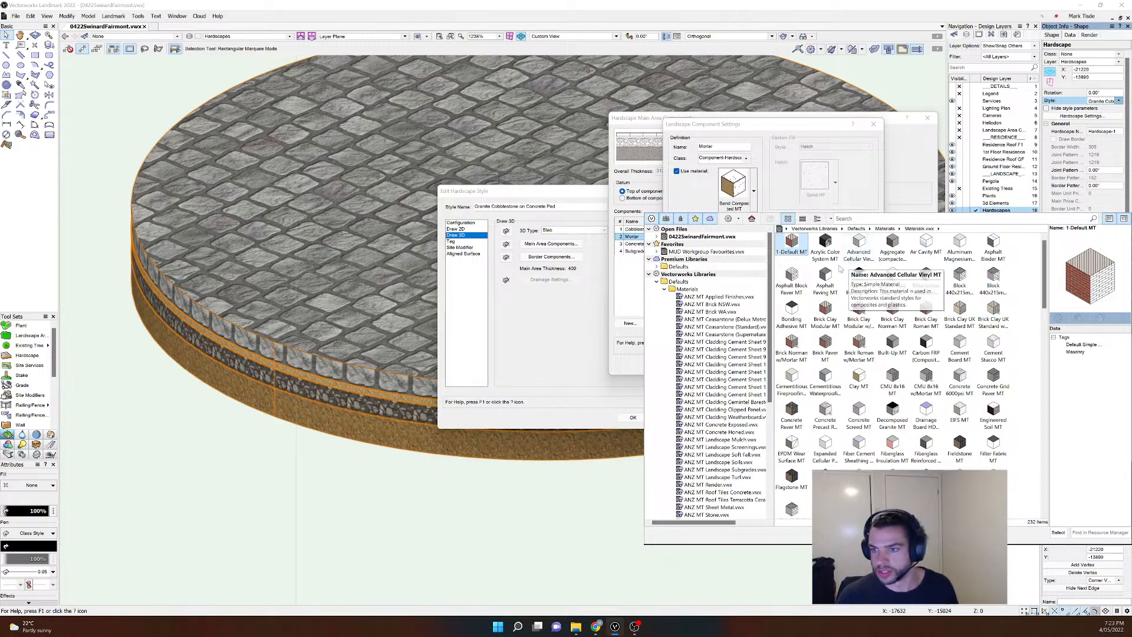
left_click(878, 218)
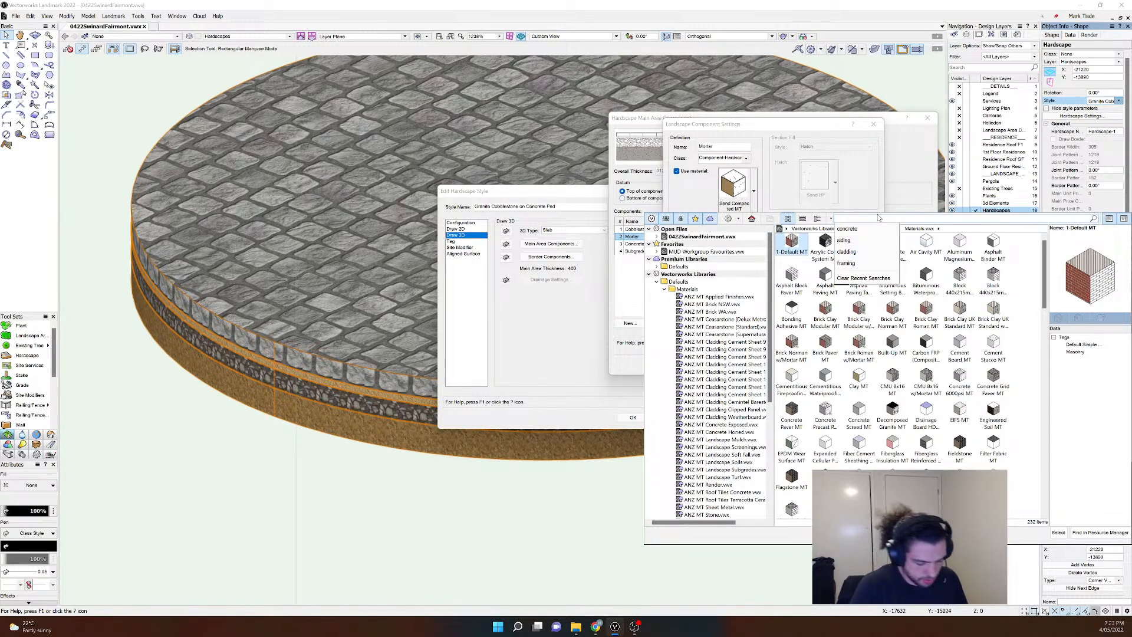
type("mortar")
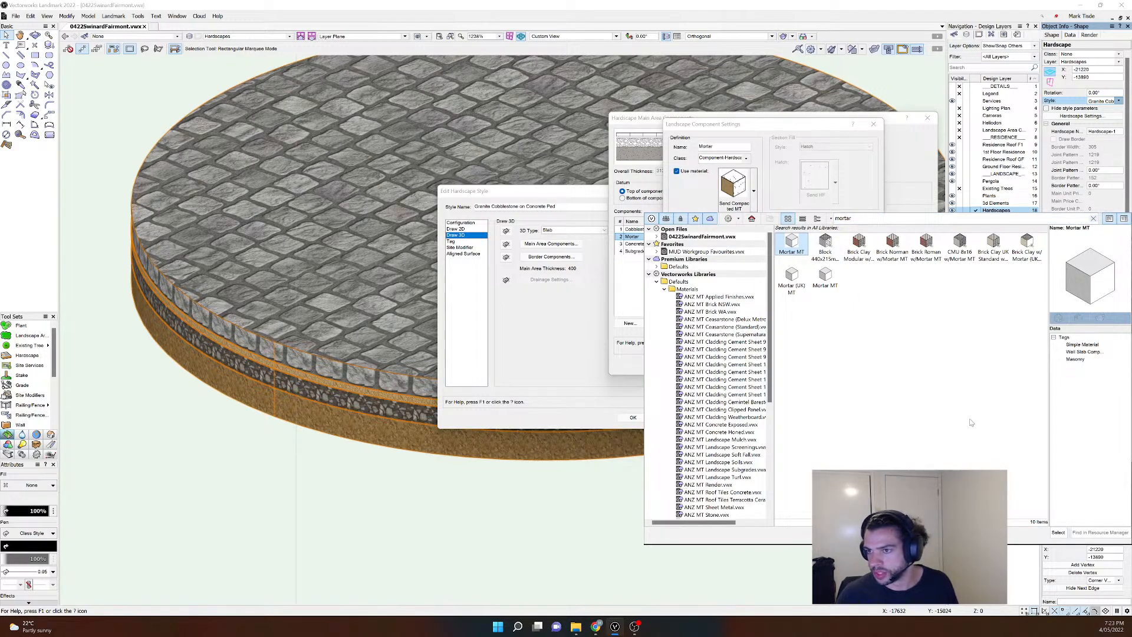
left_click(1059, 532)
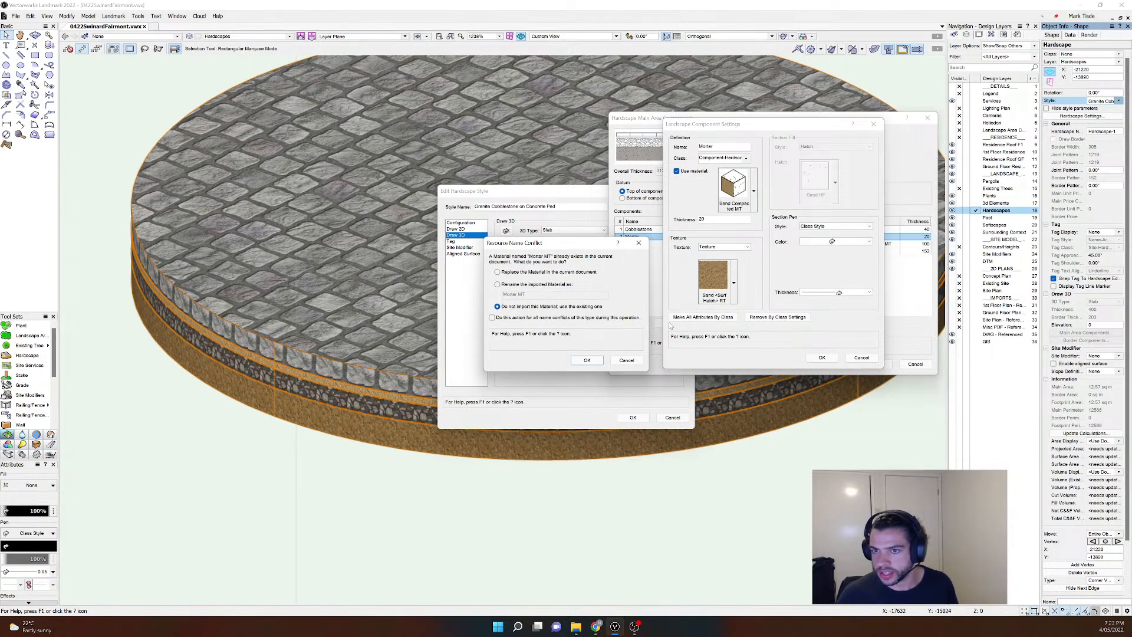
left_click(586, 361)
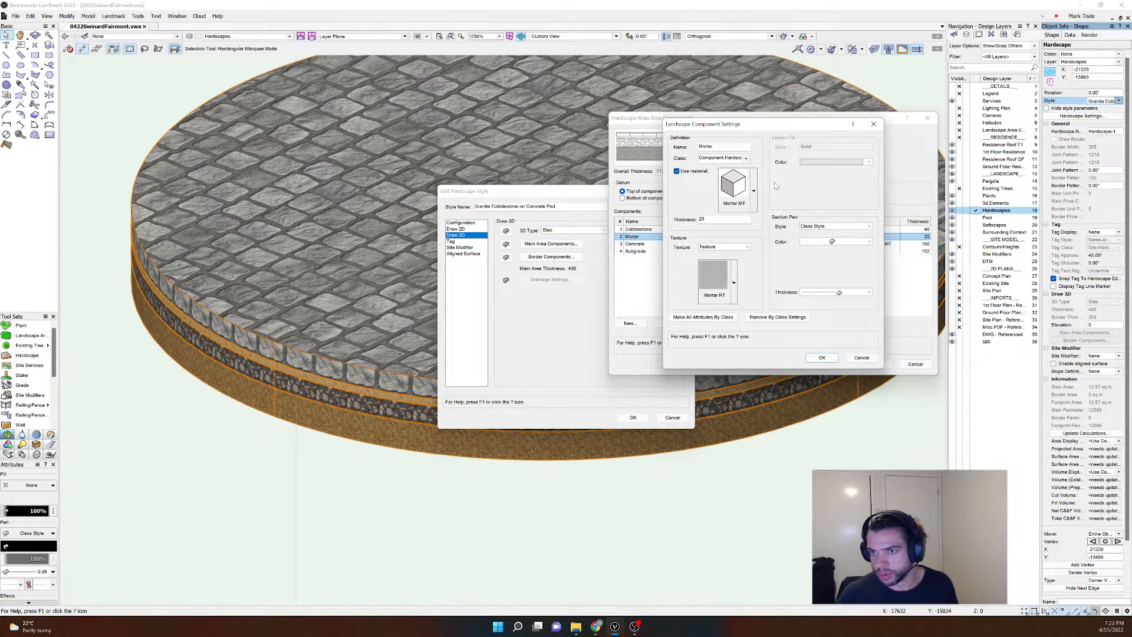
left_click(823, 358)
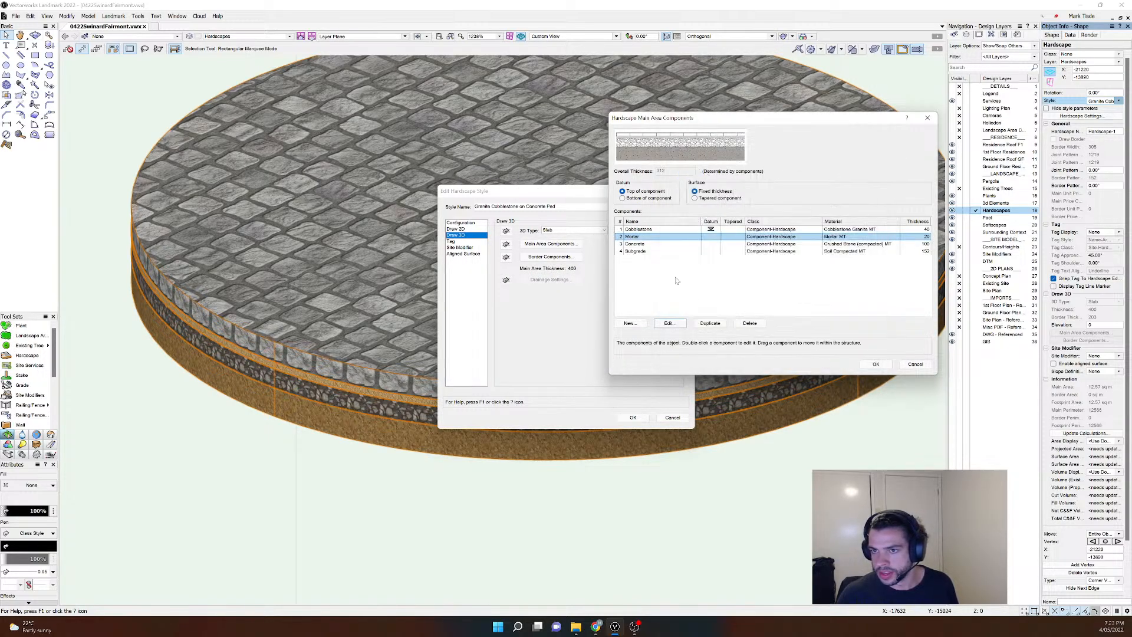
Step: Assign the Concrete Cast-in-situ Reinforced (UK) MT material from the library to the Concrete component
left_click(649, 244)
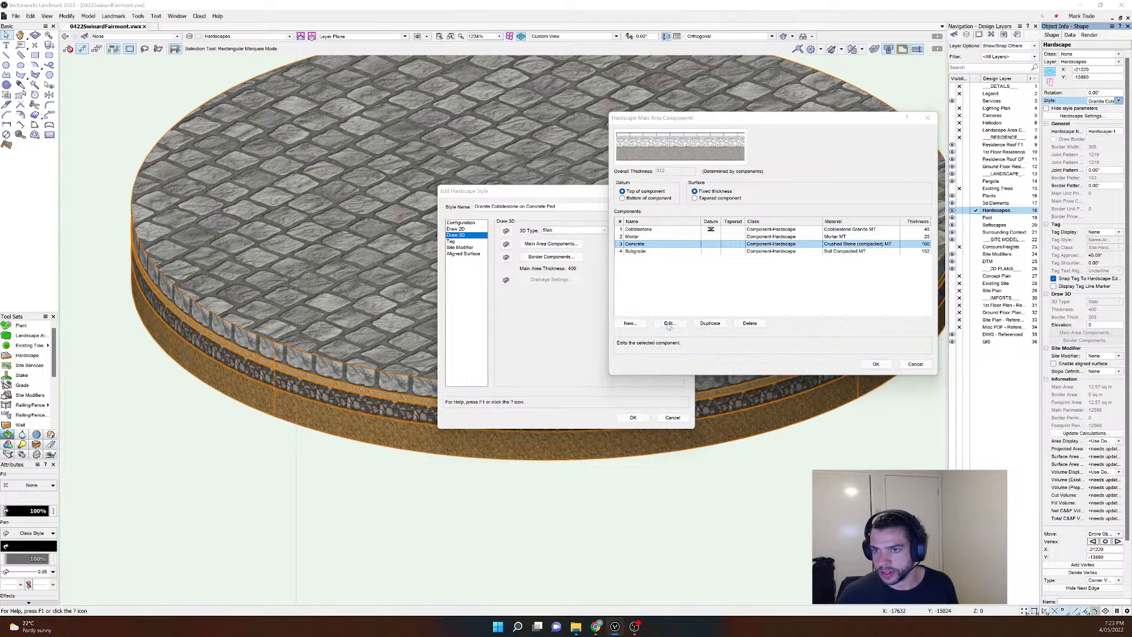
left_click(668, 323)
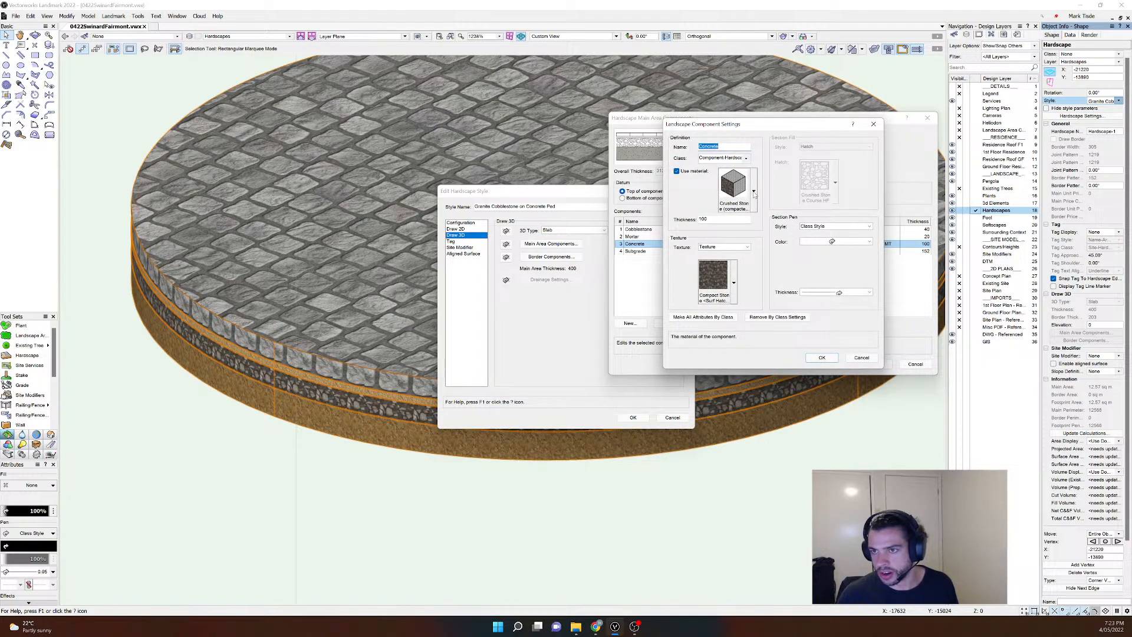
left_click(753, 192)
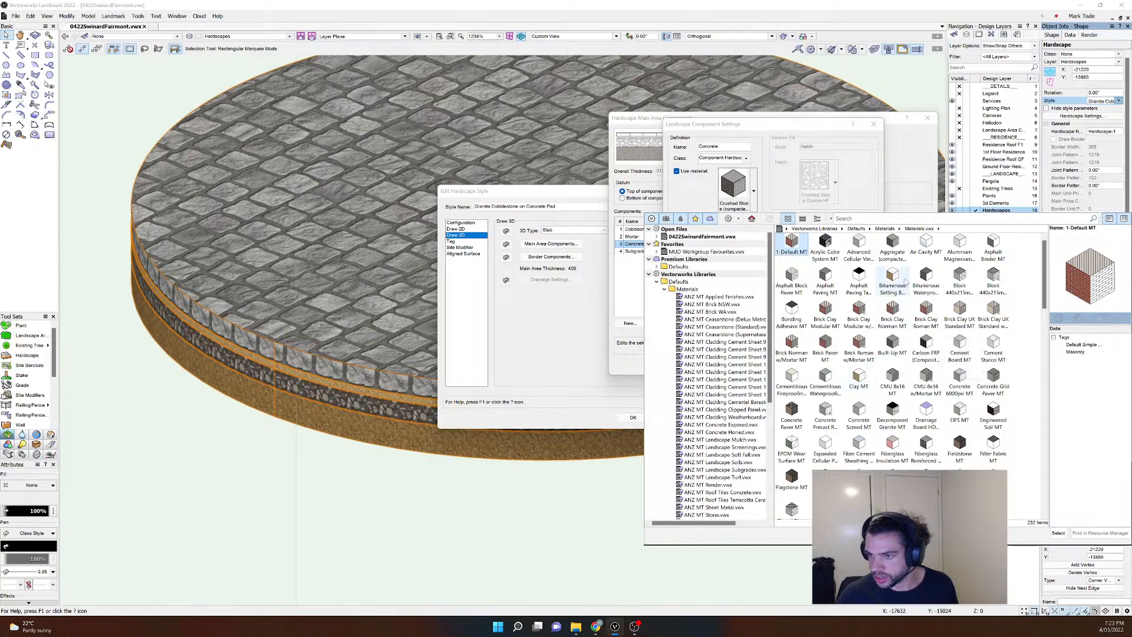
left_click(893, 221)
type("c")
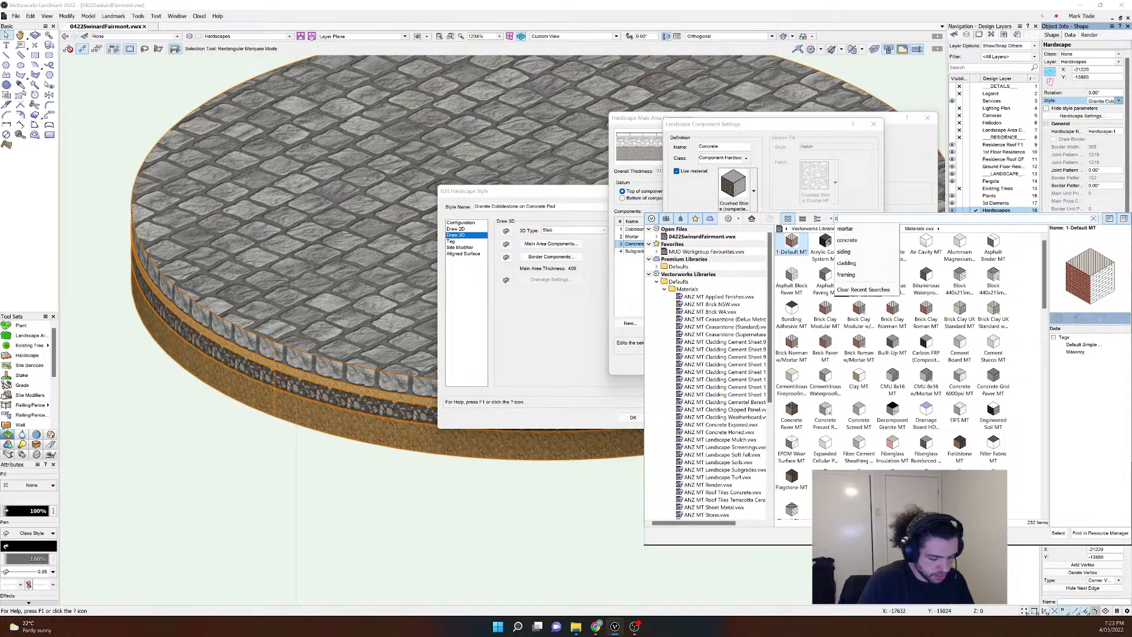
type("oncrete")
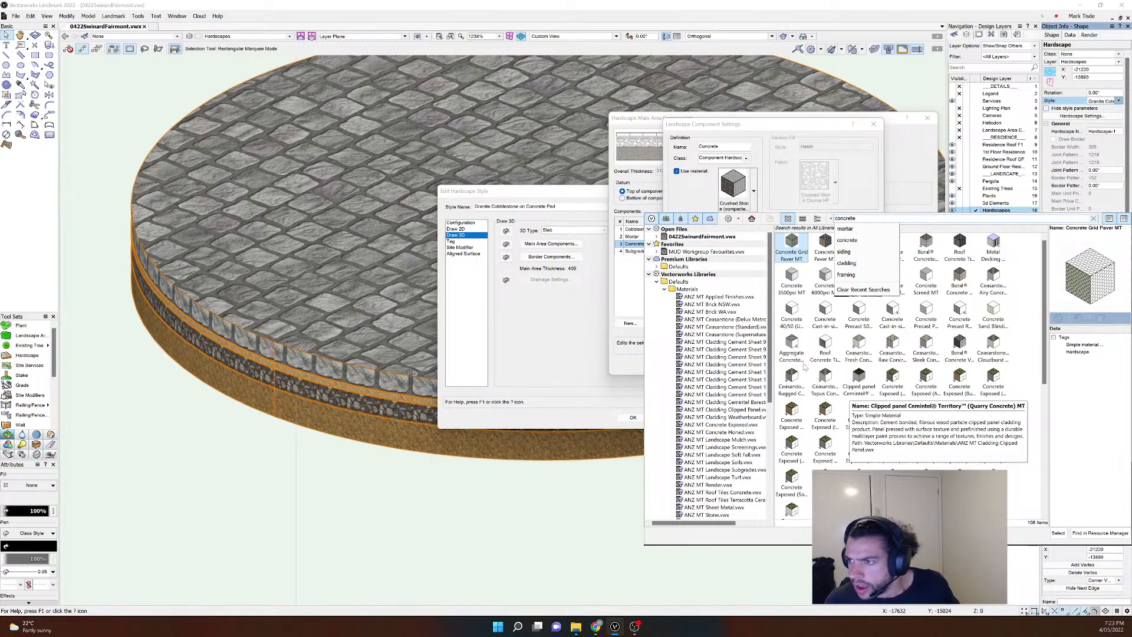
left_click(1023, 488)
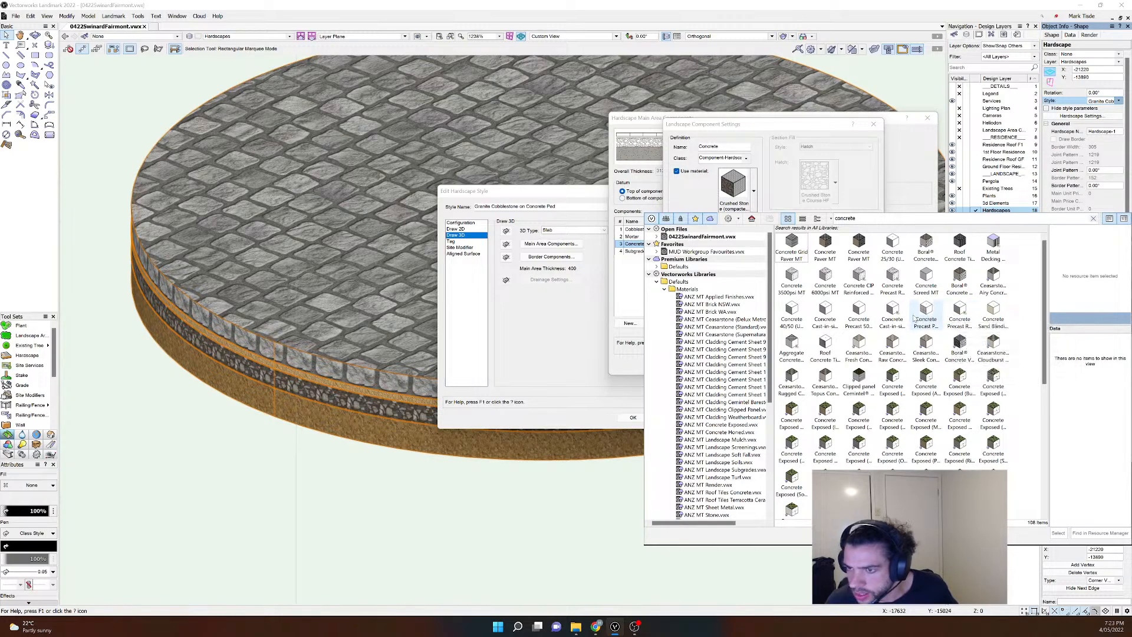
mouse_move(894, 310)
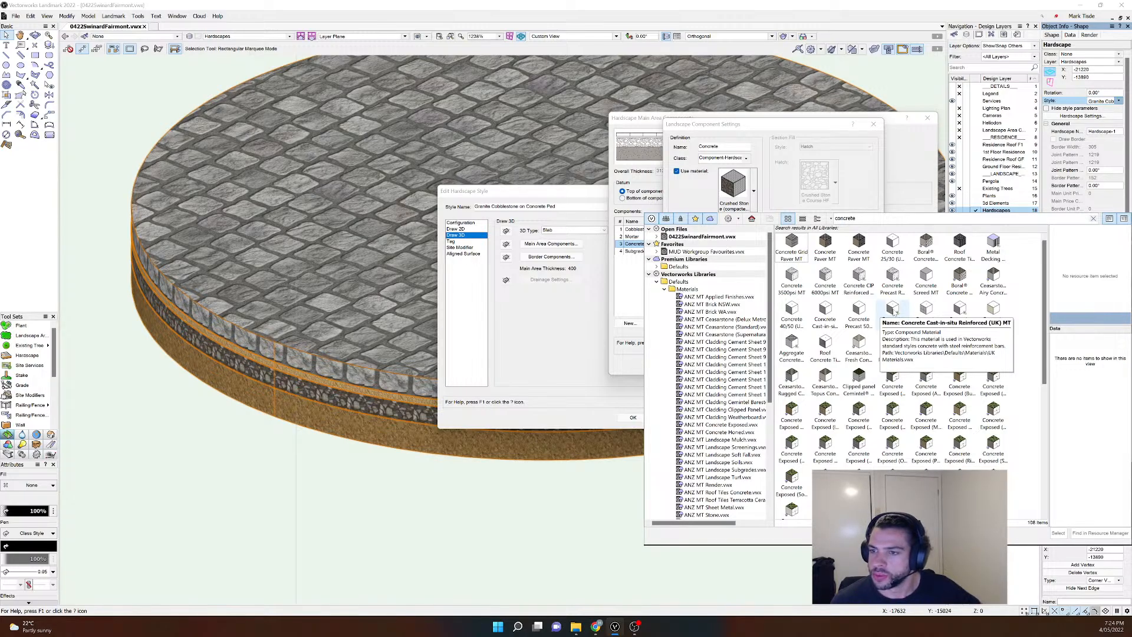
left_click(891, 336)
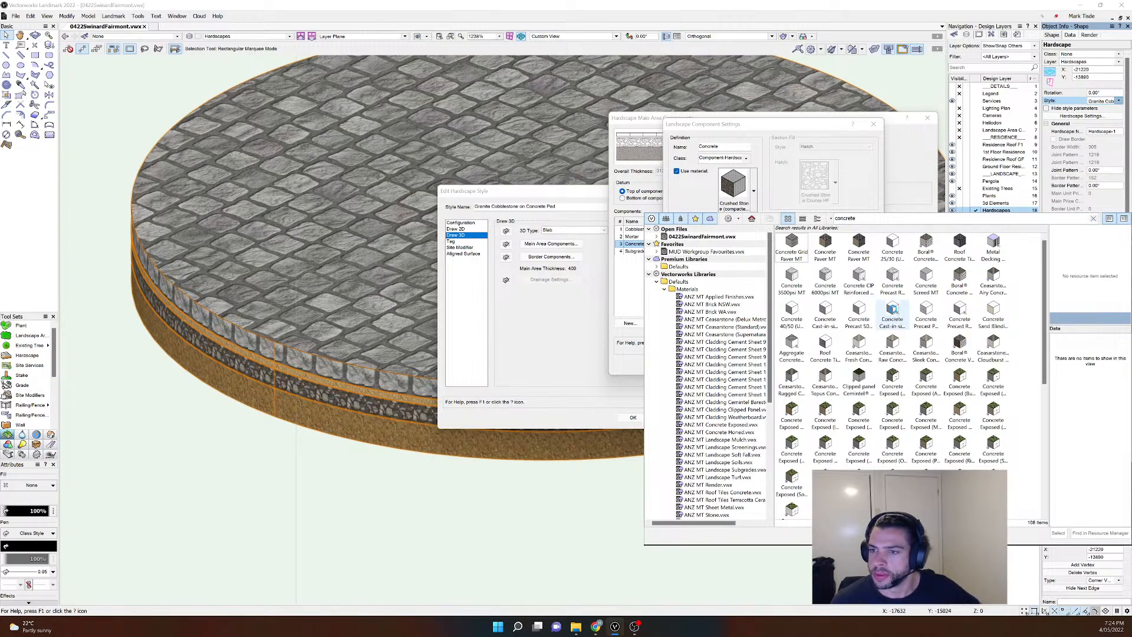
left_click(1058, 533)
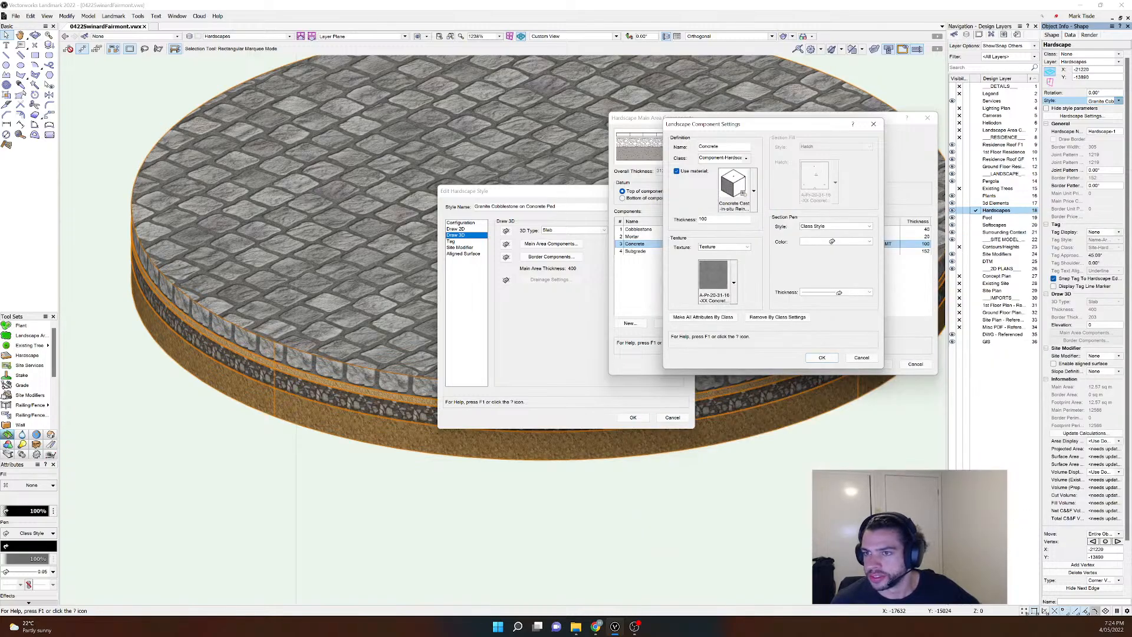
left_click(821, 358)
left_click(698, 295)
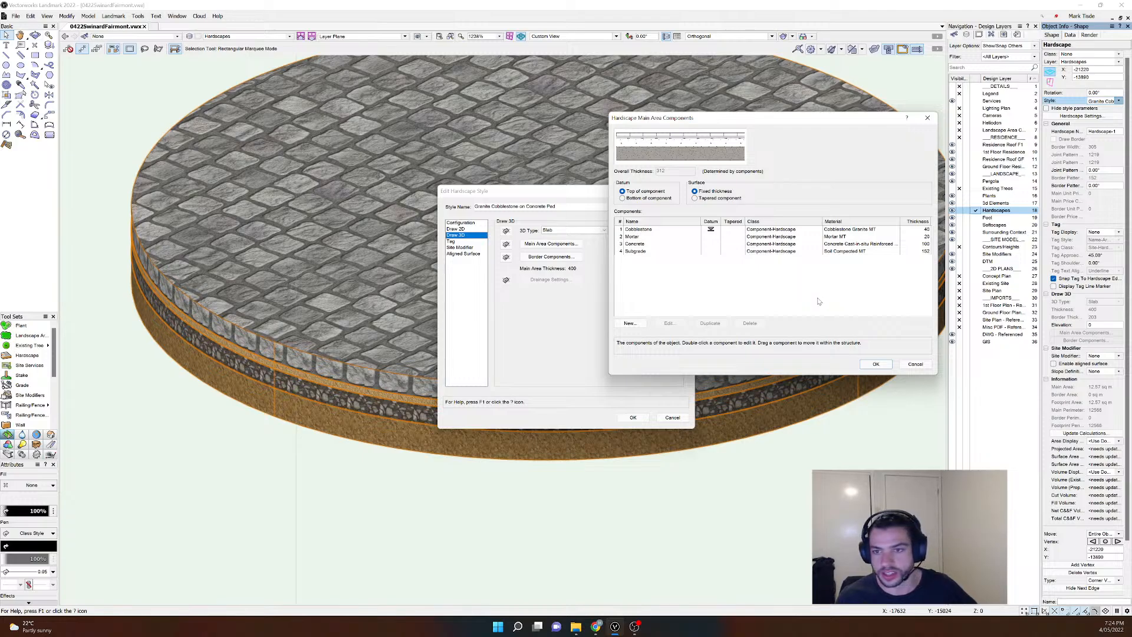
Step: Apply the component changes to the Granite Cobblestone on Concrete Pad style and view the updated circular slab
left_click(875, 364)
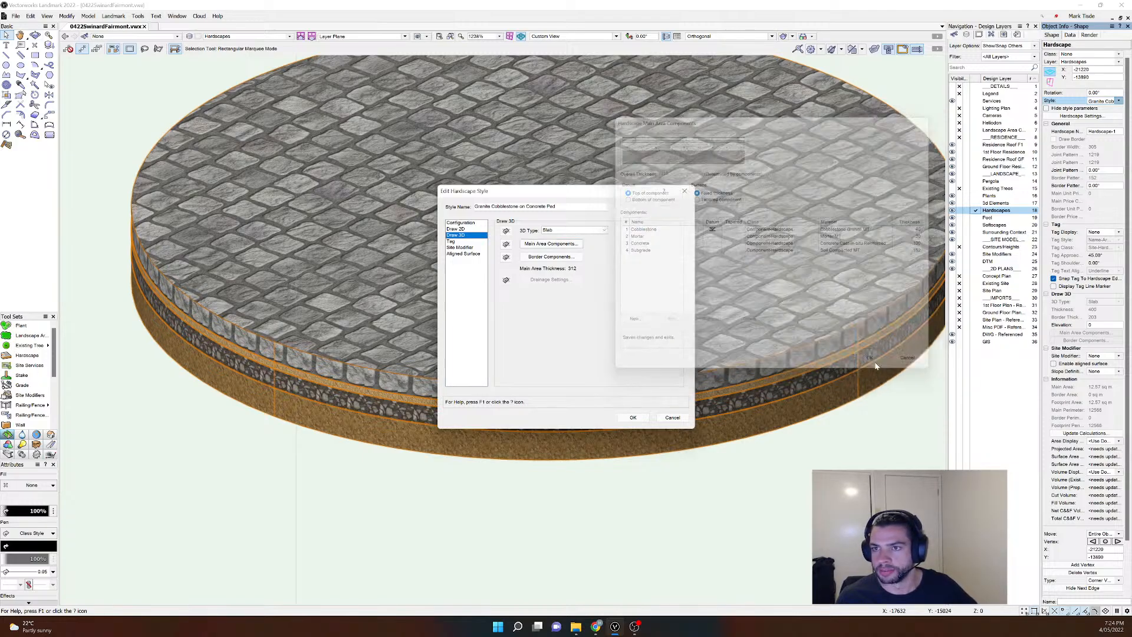
left_click(633, 418)
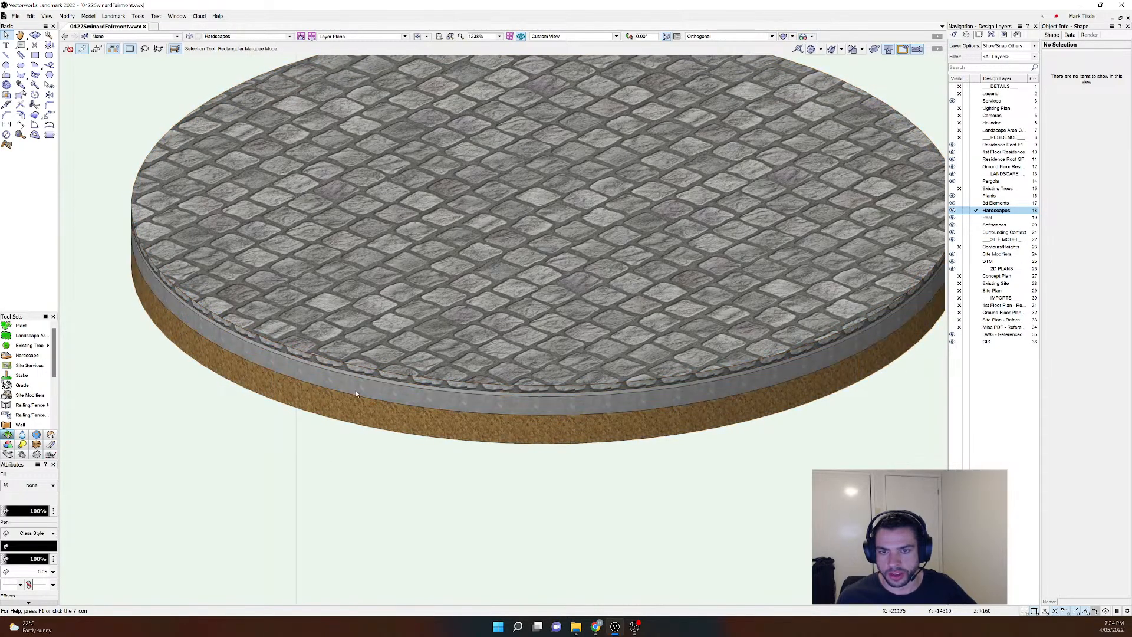
scroll(379, 401, "down", 5)
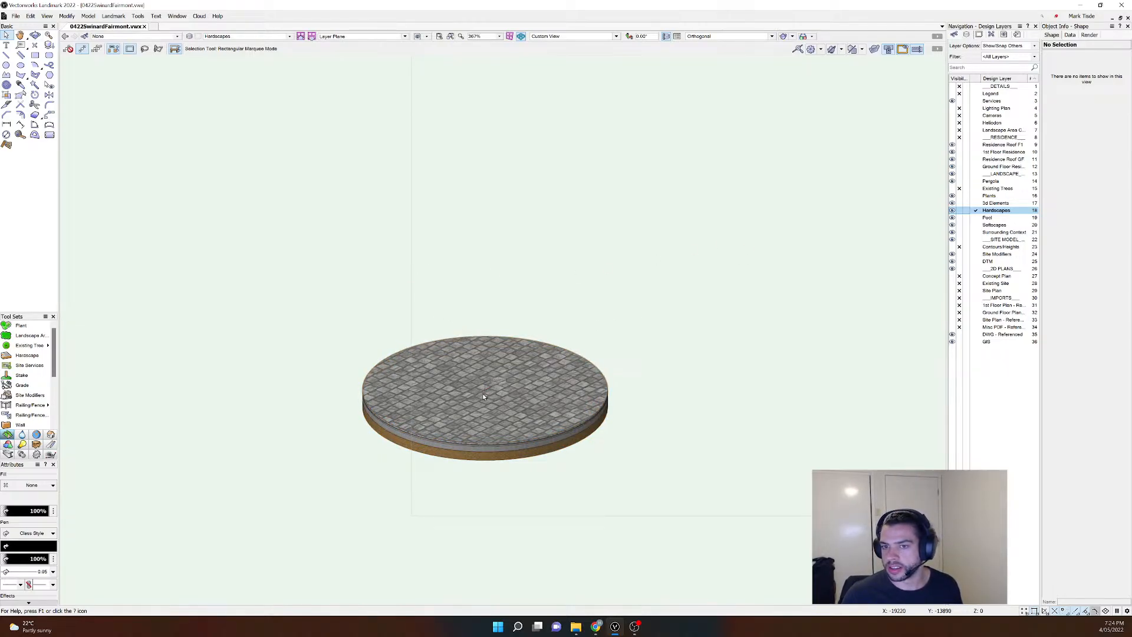
Step: Select the circular hardscape and check which hardscape styles are available for it
left_click(530, 441)
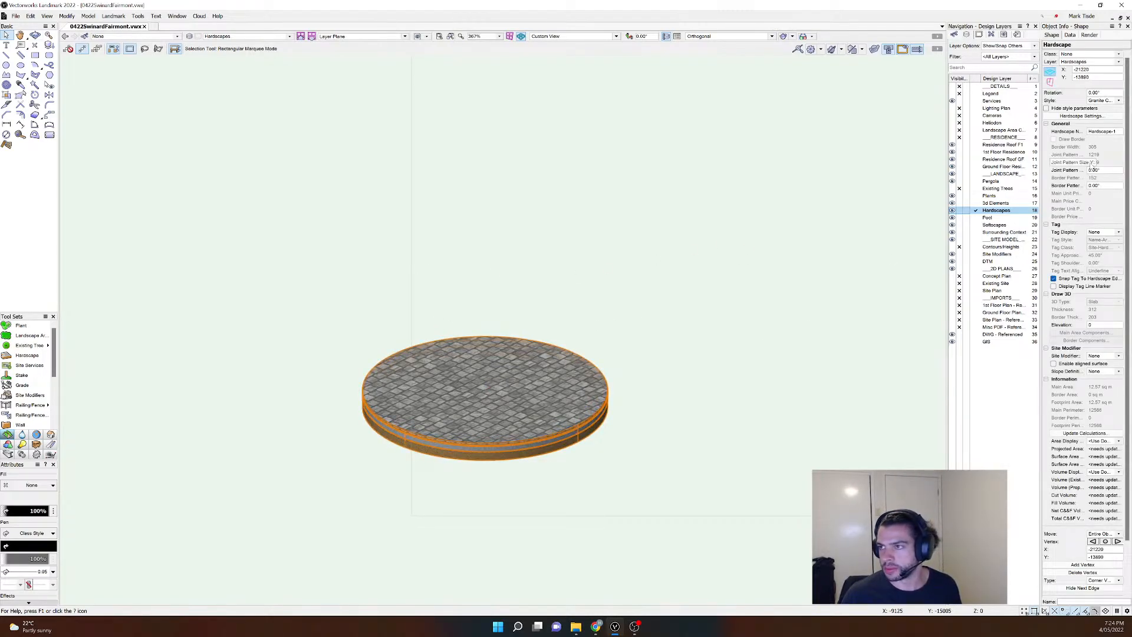
left_click(1102, 101)
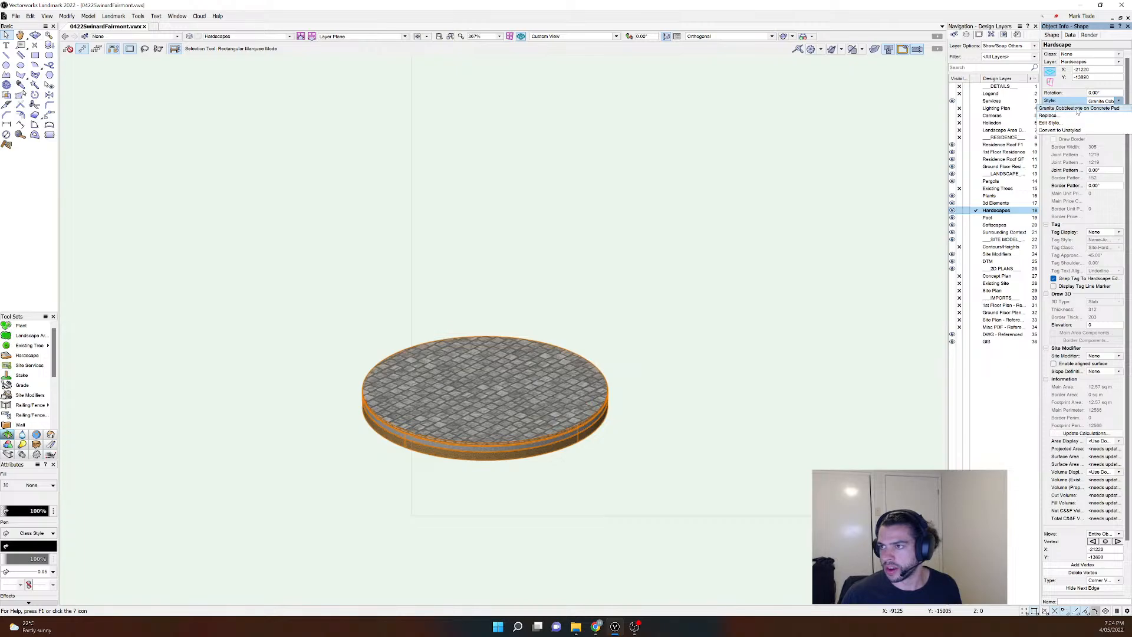
left_click(1113, 110)
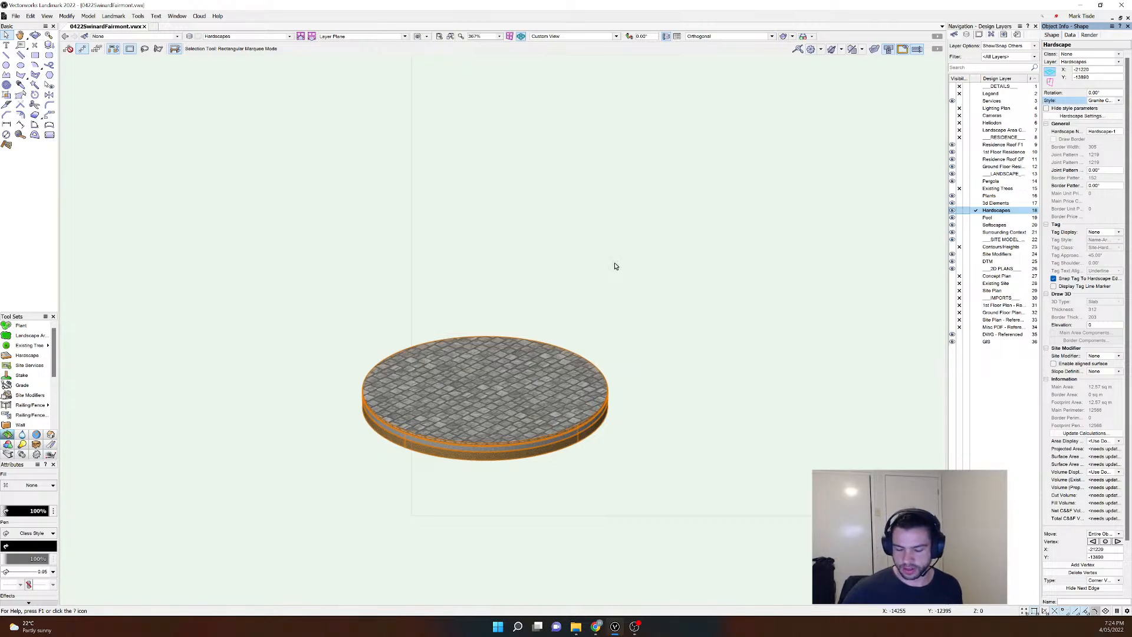
left_click(601, 278)
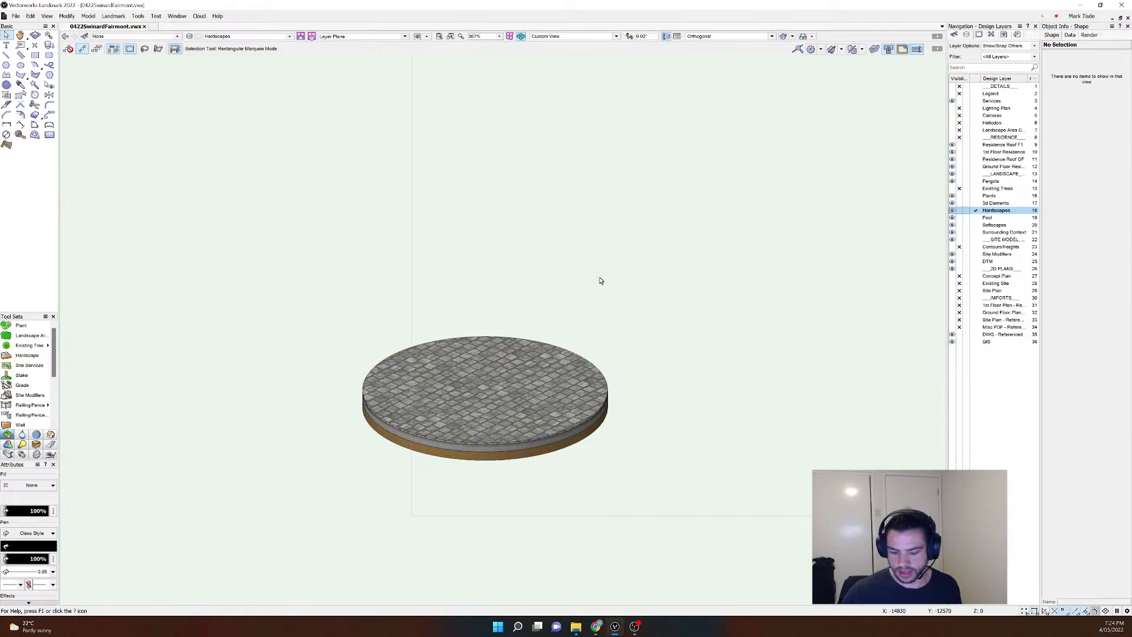
Step: Switch to the Top/Plan view, frame the circular hardscape and make the Concept Plan layer visible
key("F5")
scroll(508, 324, "down", 5)
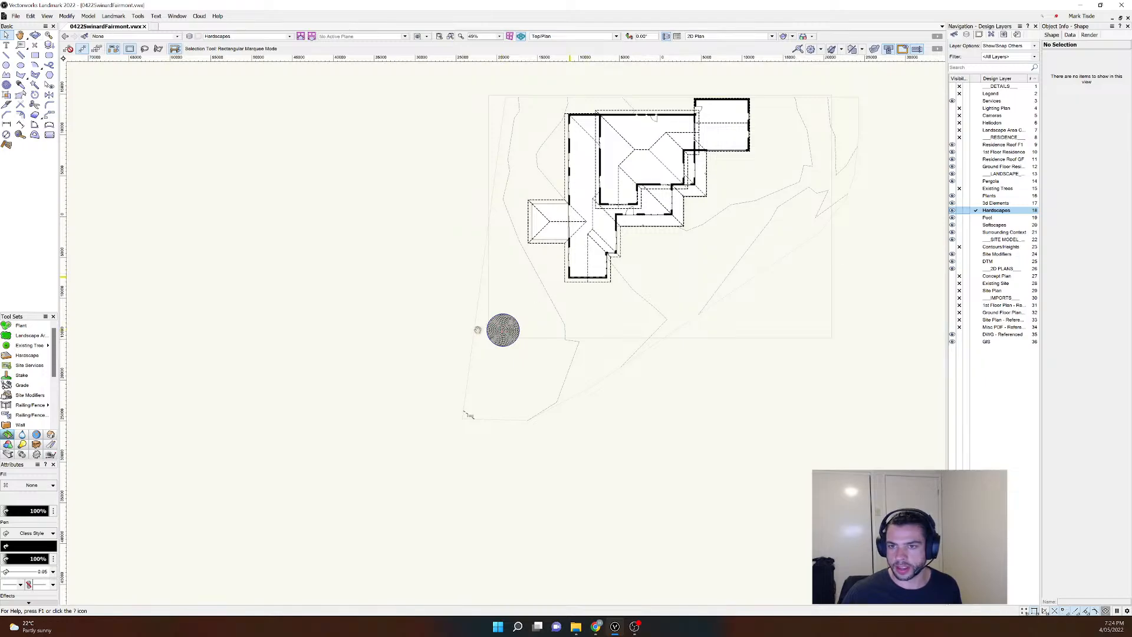
scroll(466, 372, "up", 5)
left_click(365, 395)
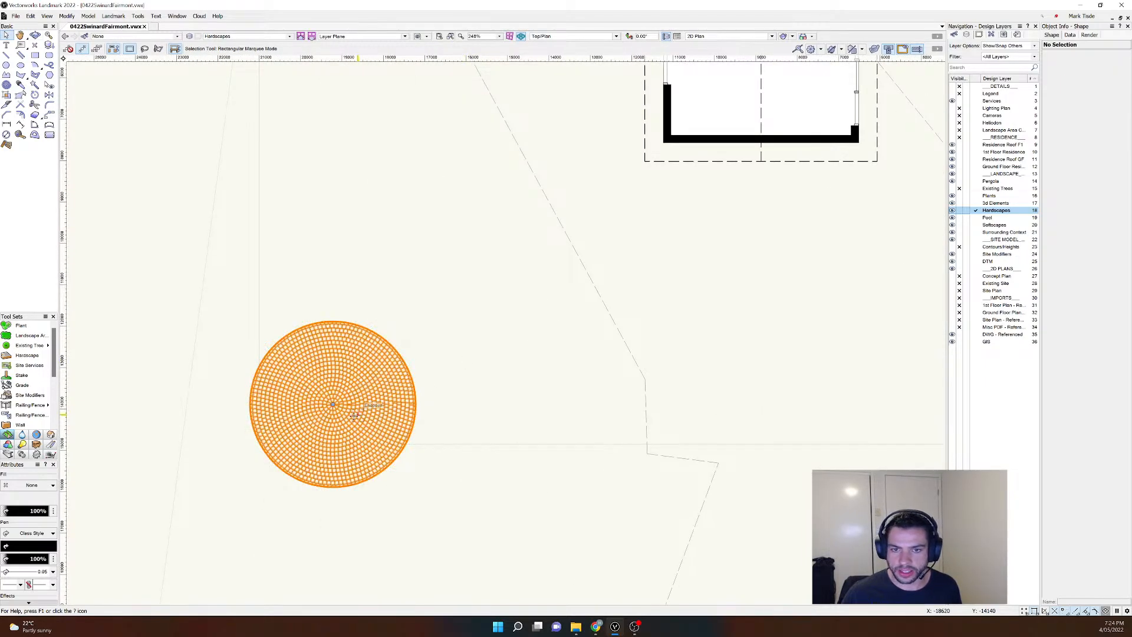
scroll(200, 401, "up", 2)
left_click(245, 369)
left_click(423, 405)
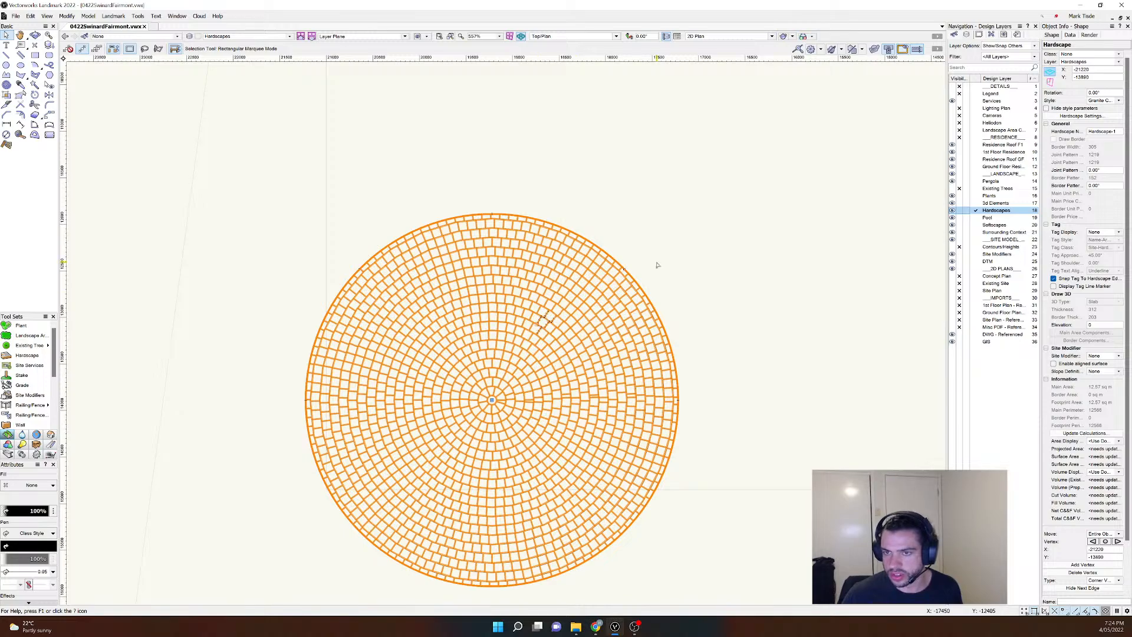
left_click(916, 217)
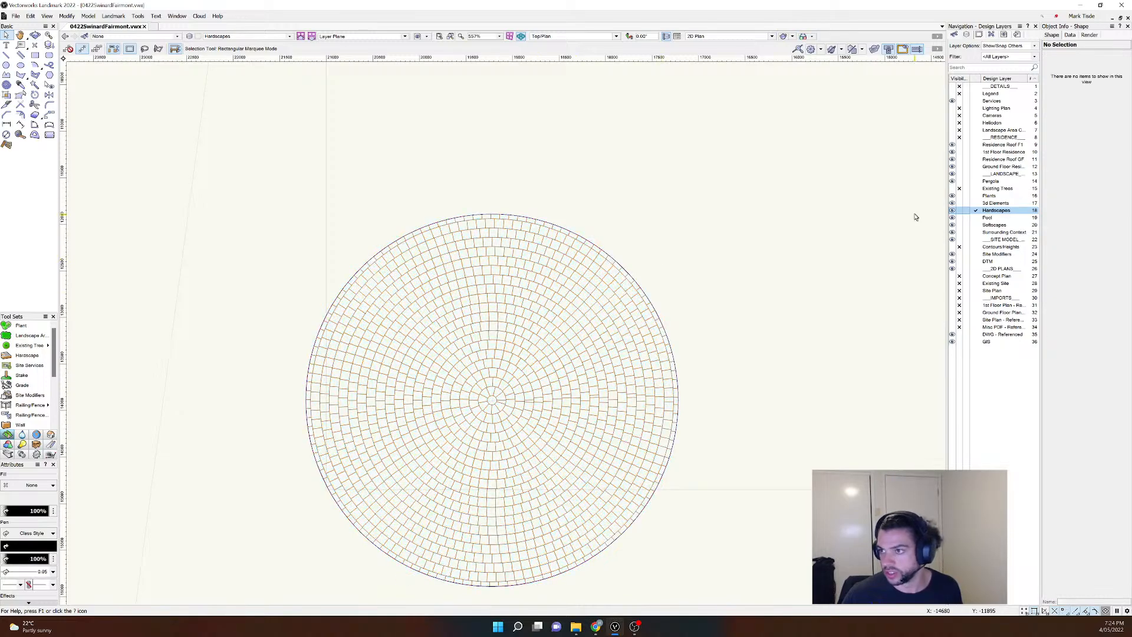
left_click(952, 276)
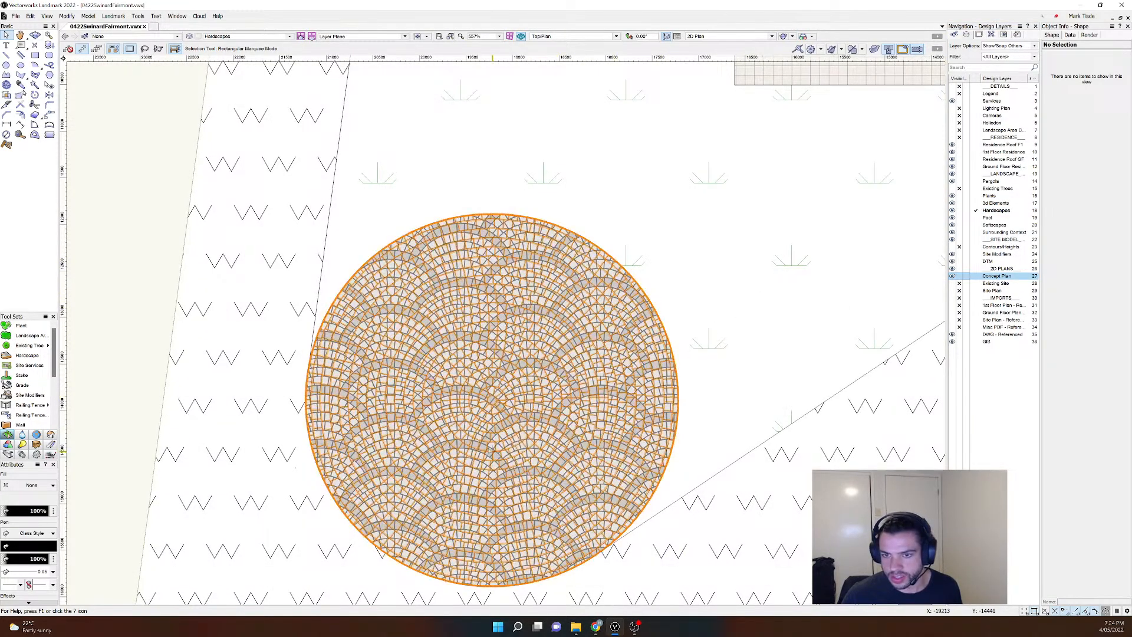
Step: Compare the circular hardscape with the concept plan circle by hiding and reshowing the Hardscapes layer, leaving Hardscapes active
left_click(580, 330)
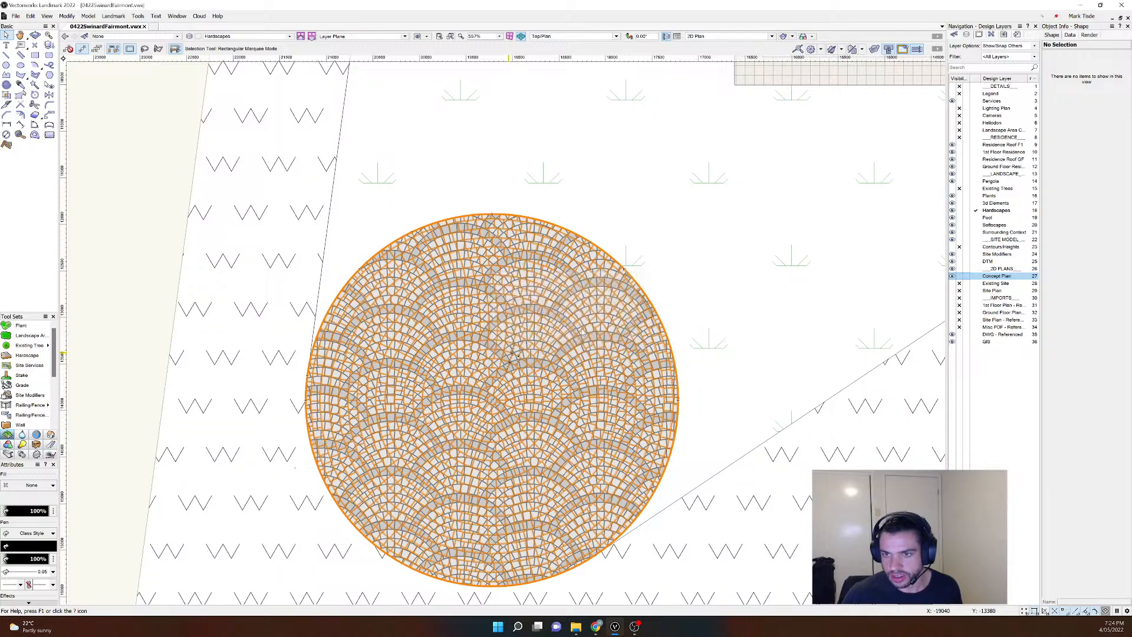
left_click(976, 275)
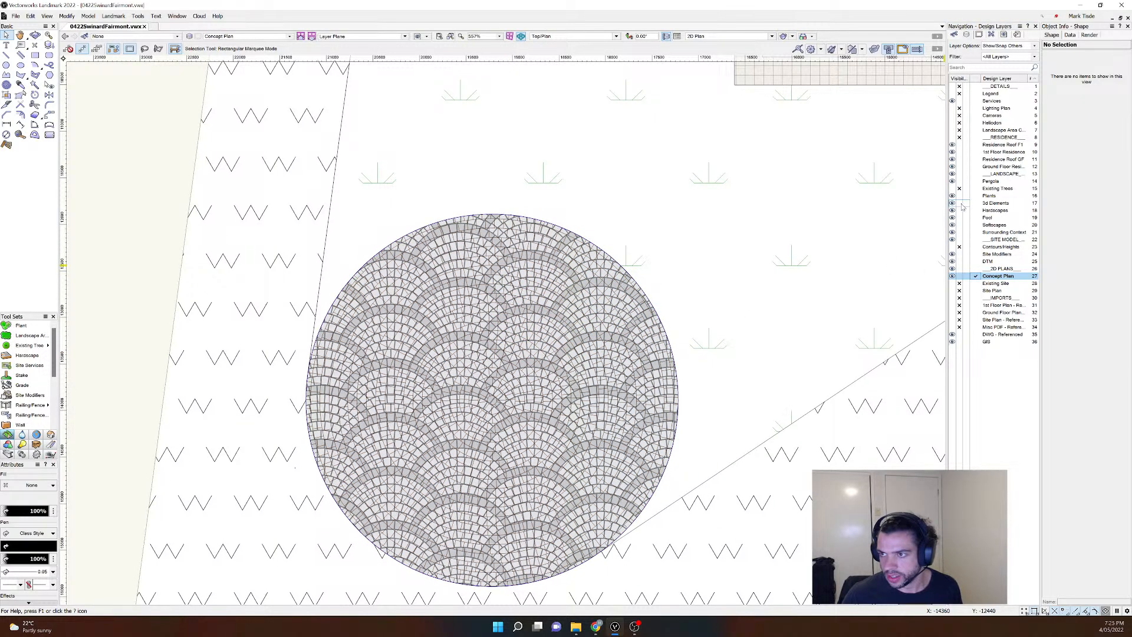
left_click(959, 210)
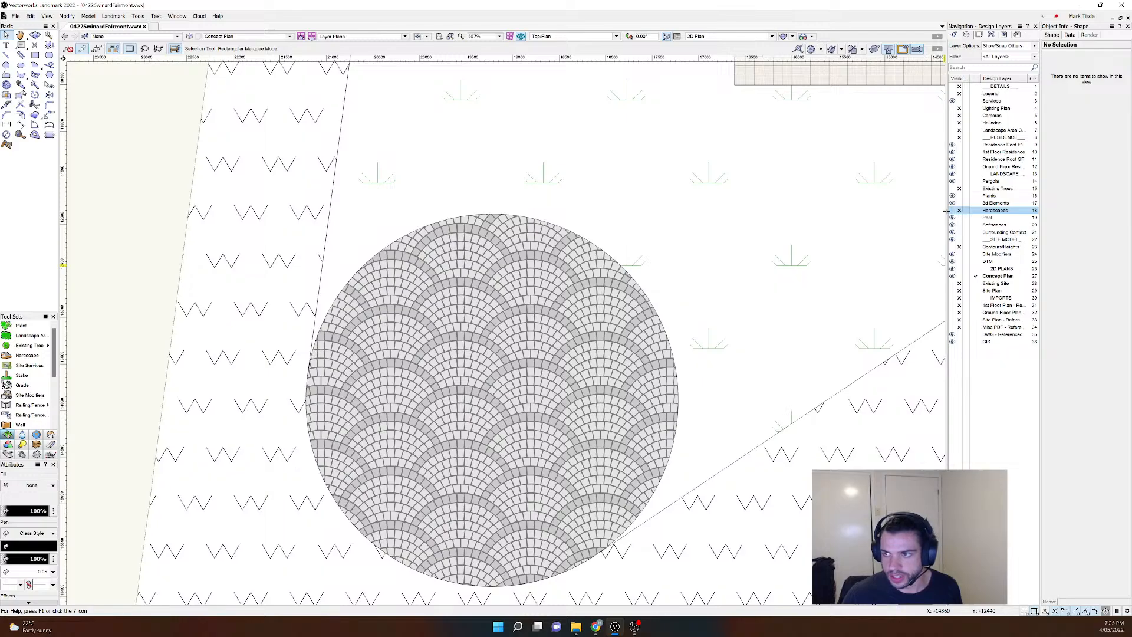
left_click(959, 210)
left_click(976, 210)
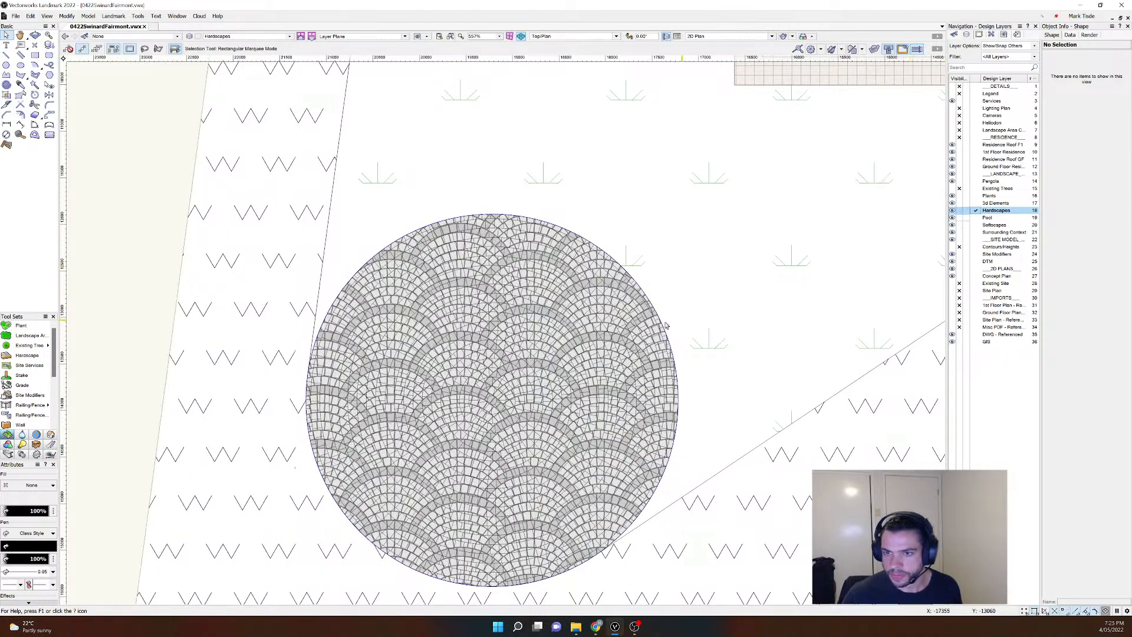
Step: Set the 2D joint pattern of the circle's Granite Cobblestone on Concrete Pad style to Pavers-Radial, accepting the existing radial pattern options
left_click(665, 326)
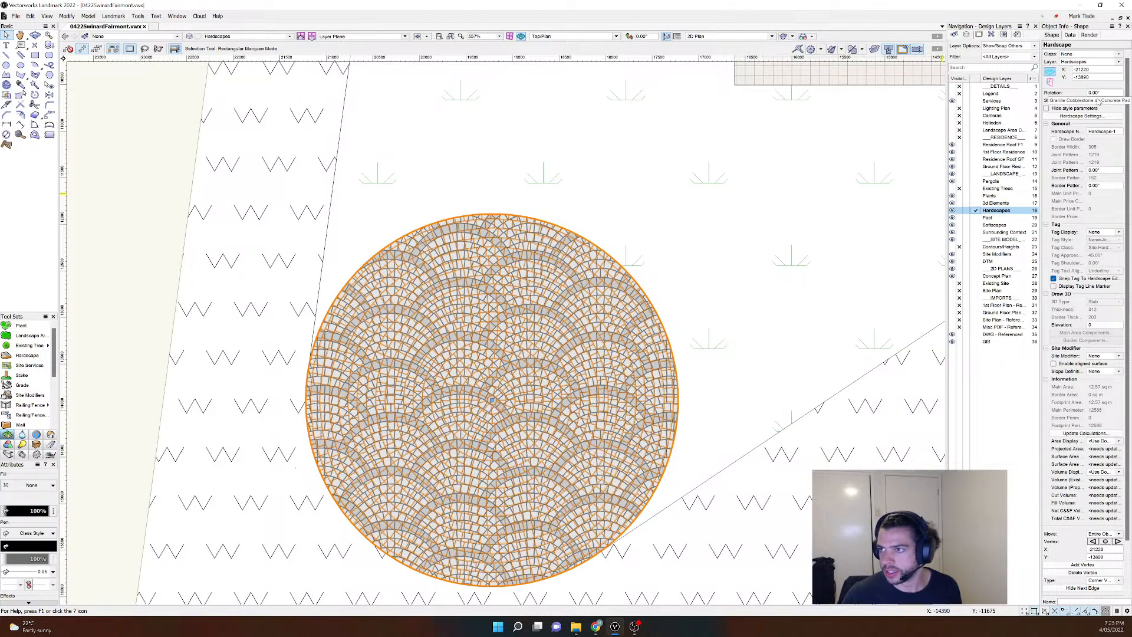
left_click(1098, 101)
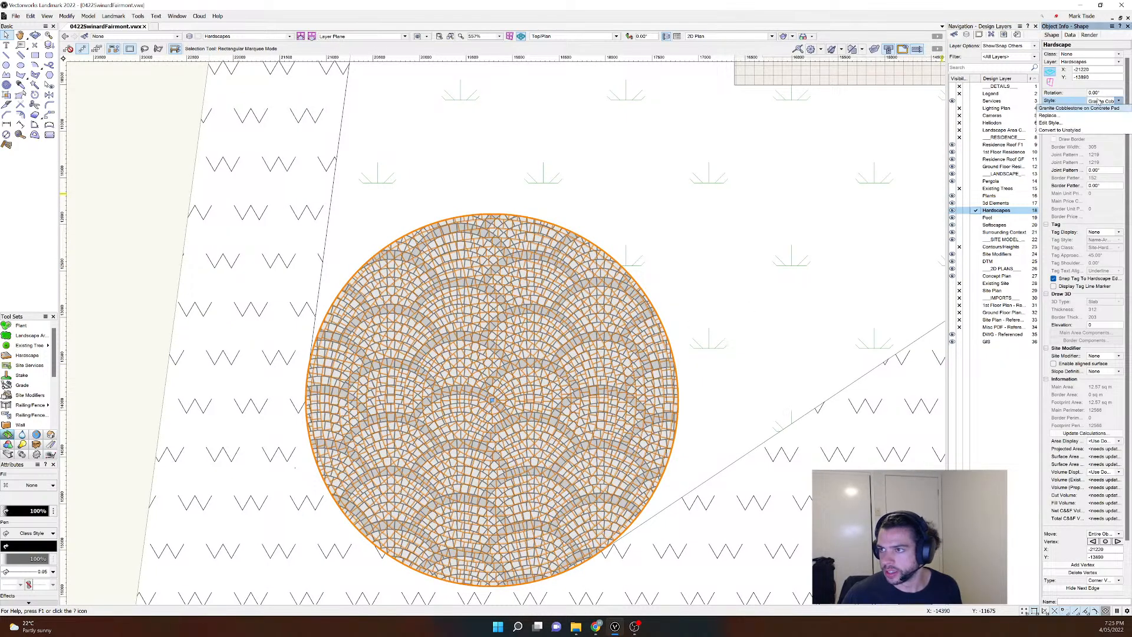
left_click(1075, 123)
left_click(467, 229)
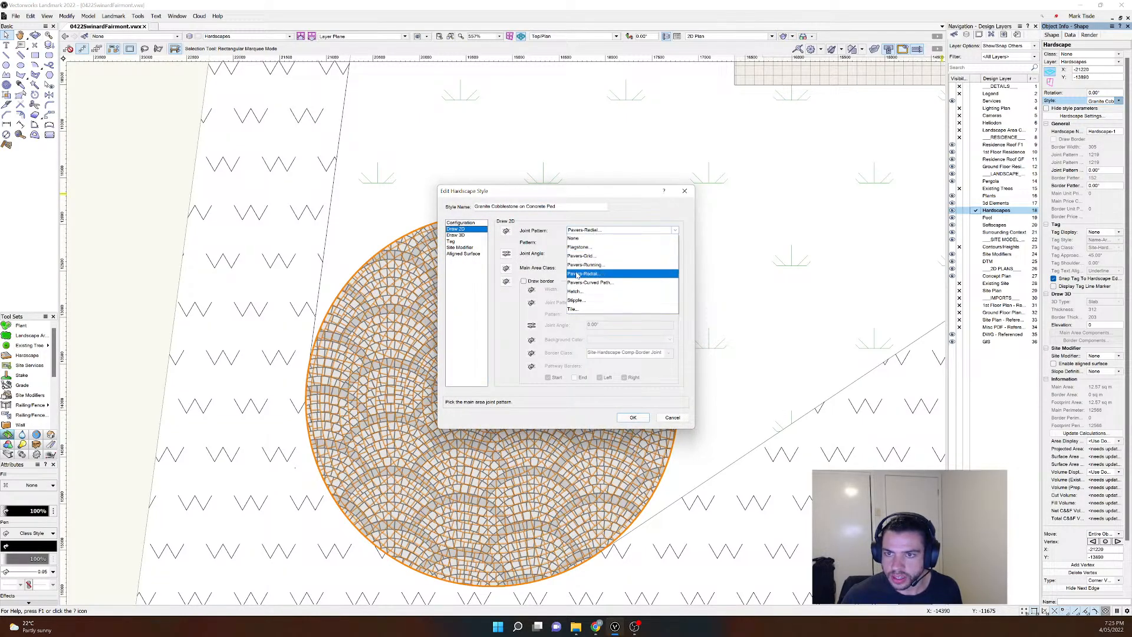
left_click(577, 273)
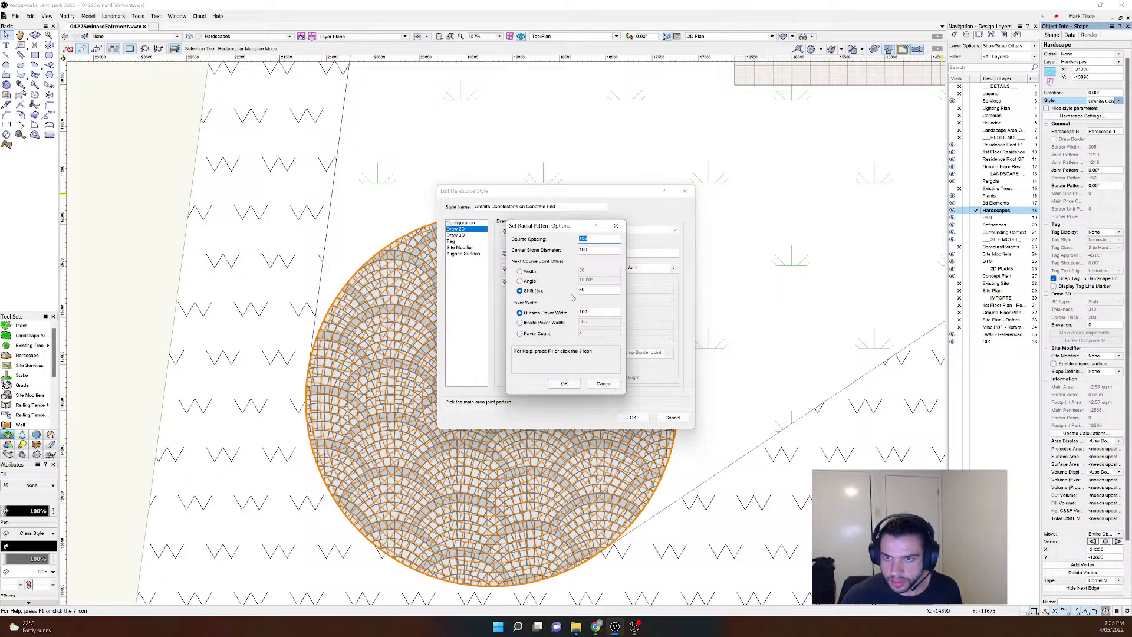
left_click(564, 384)
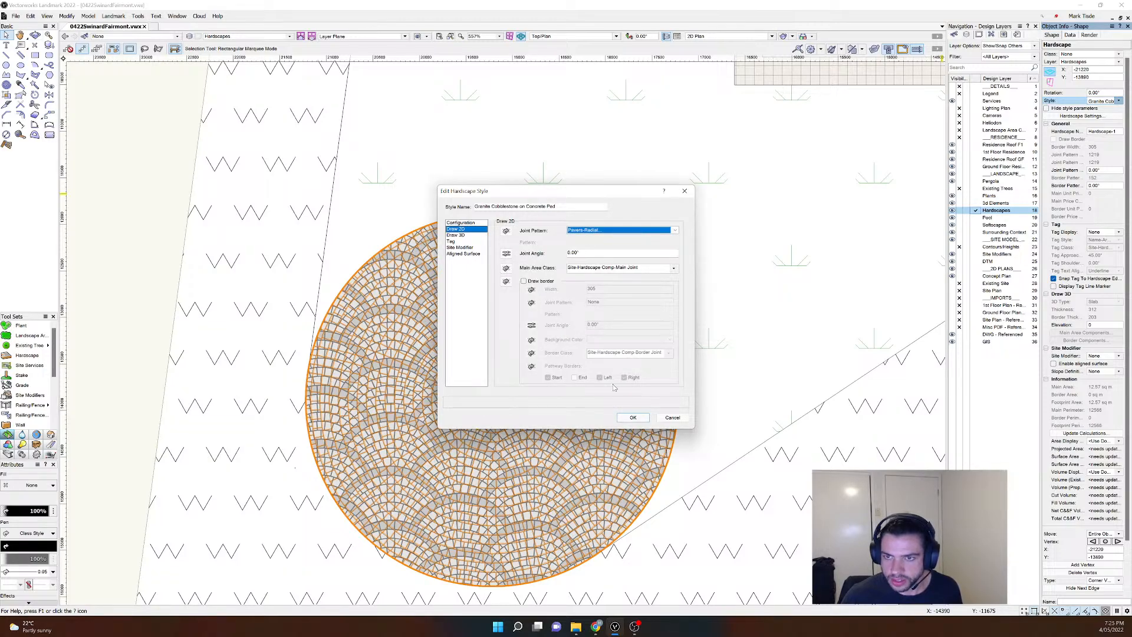
left_click(632, 416)
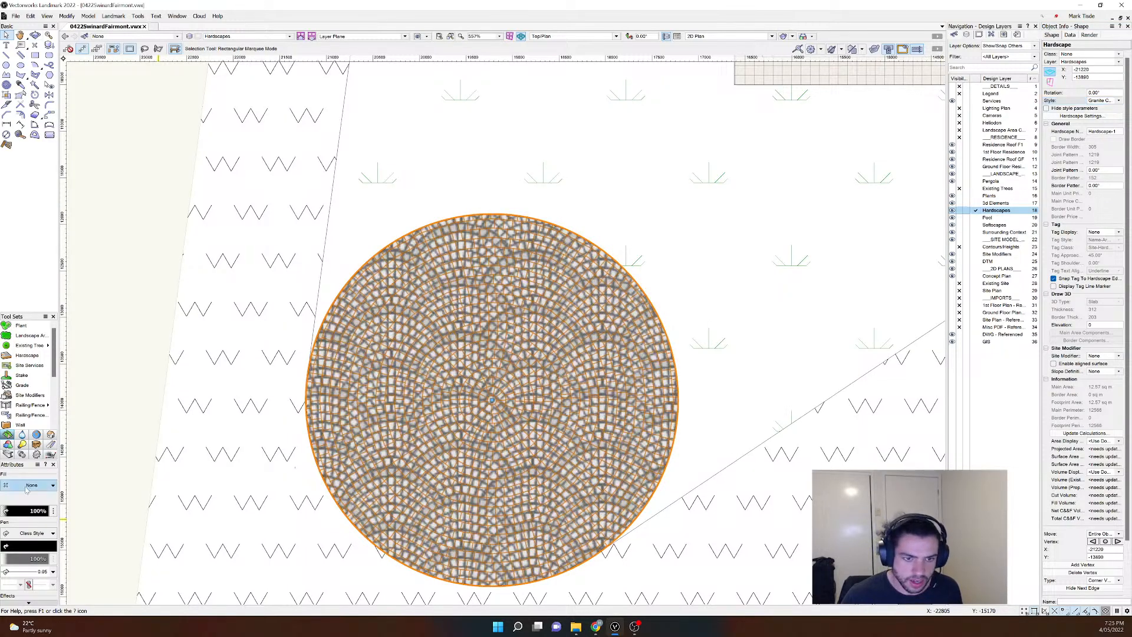
Step: Give the circular hardscape a solid light grey fill from the Classic Vectorworks Colors
left_click(33, 486)
left_click(23, 523)
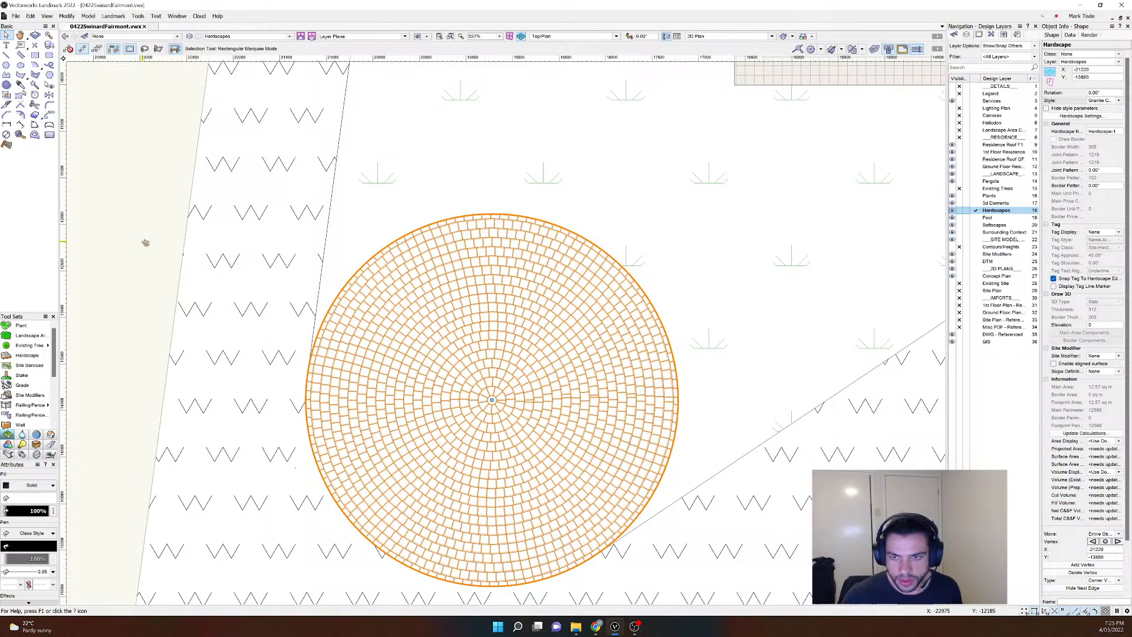
left_click(145, 242)
left_click(417, 348)
left_click(26, 497)
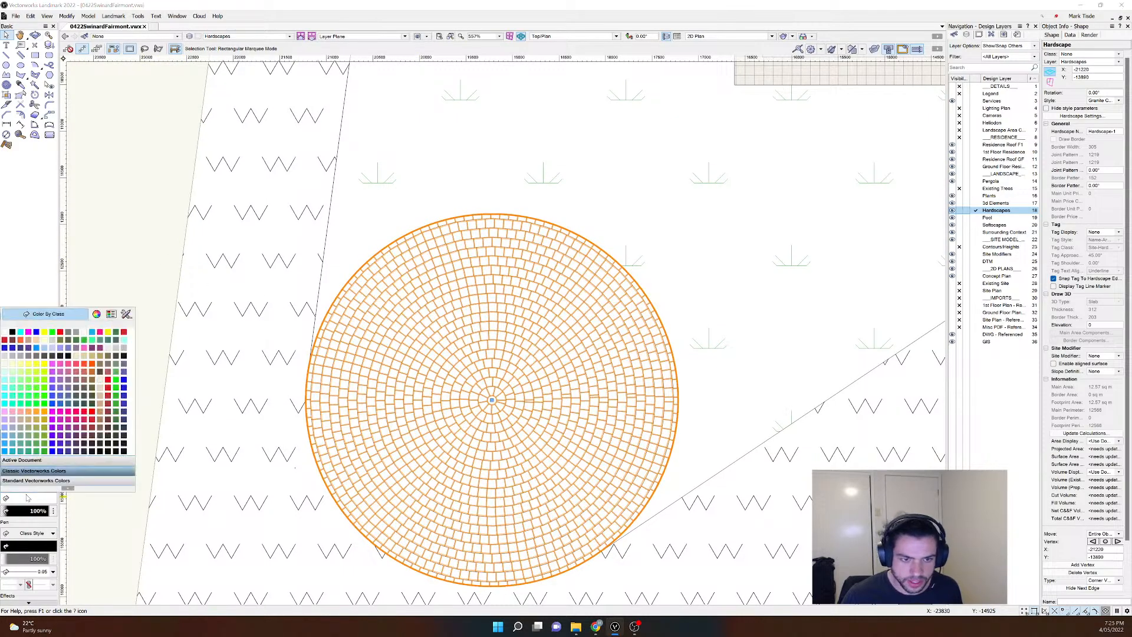
left_click(2, 363)
left_click(101, 256)
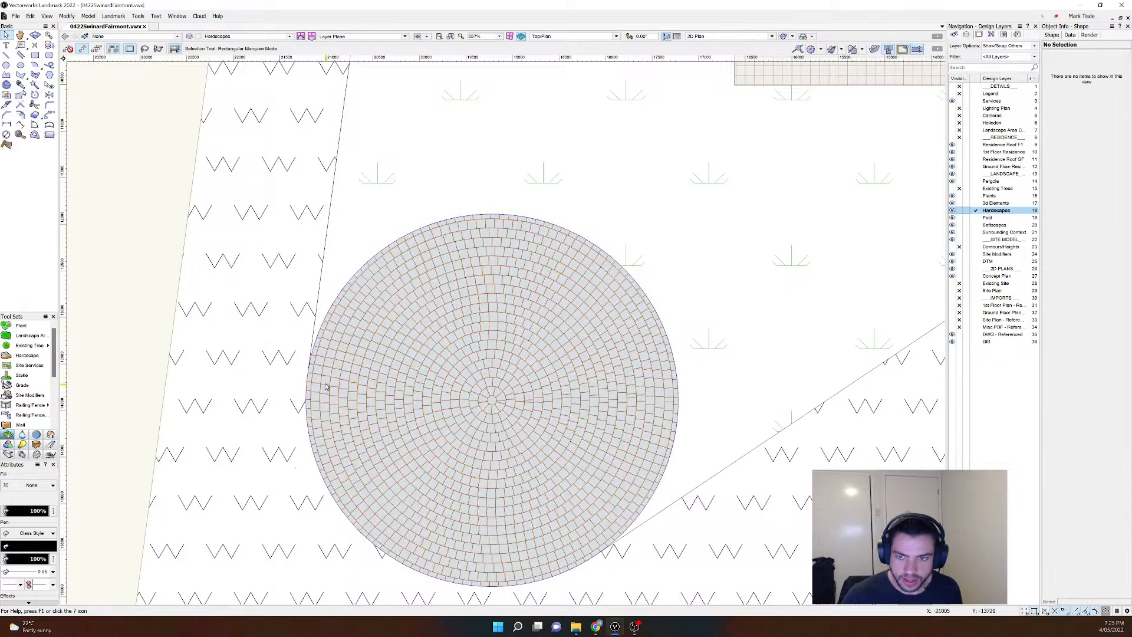
Step: Examine the radial paver pattern of the circular hardscape up close and against the surrounding site plan
scroll(328, 386, "down", 3)
scroll(275, 397, "down", 4)
scroll(232, 348, "up", 1)
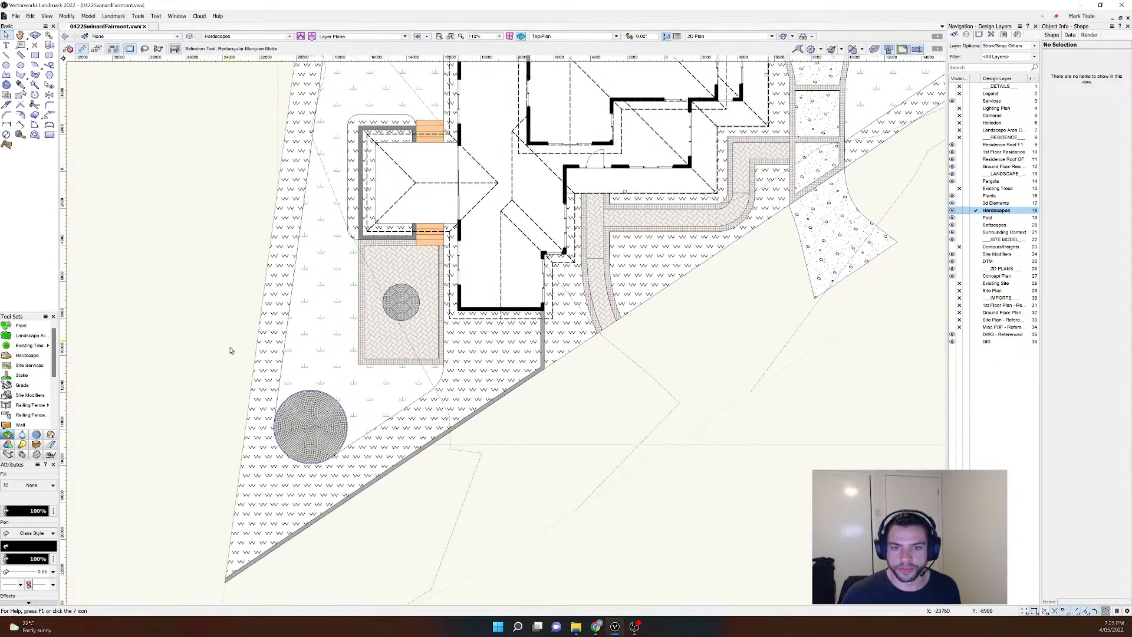
left_click(308, 425)
scroll(221, 482, "up", 4)
left_click(232, 326)
middle_click_drag(290, 268, 121, 419)
left_click(450, 313)
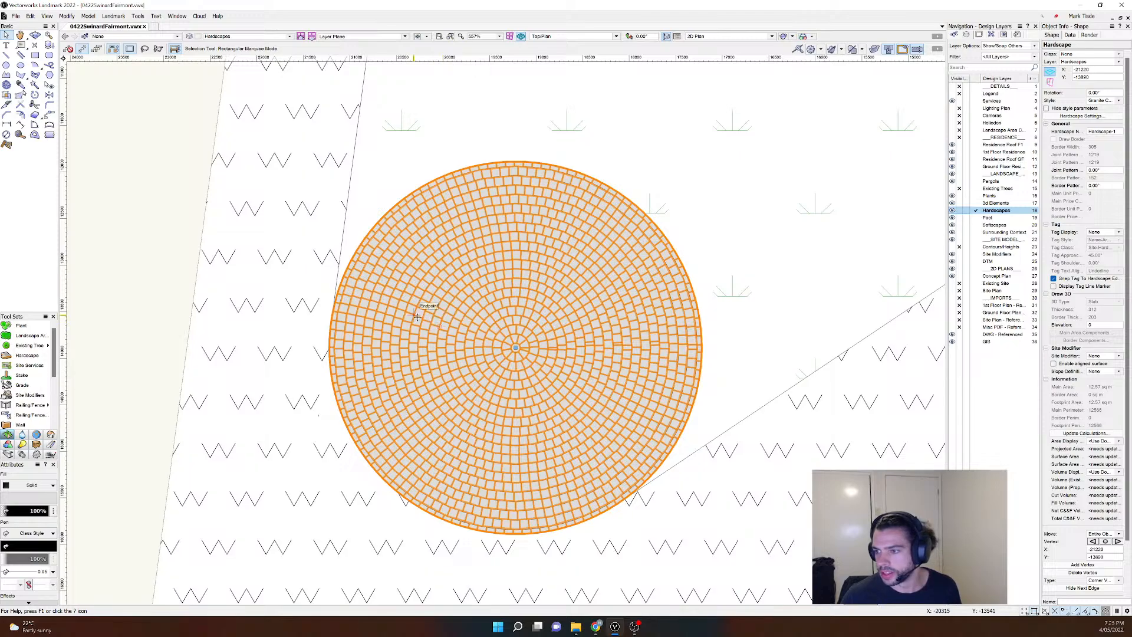
scroll(399, 322, "down", 1)
left_click(149, 246)
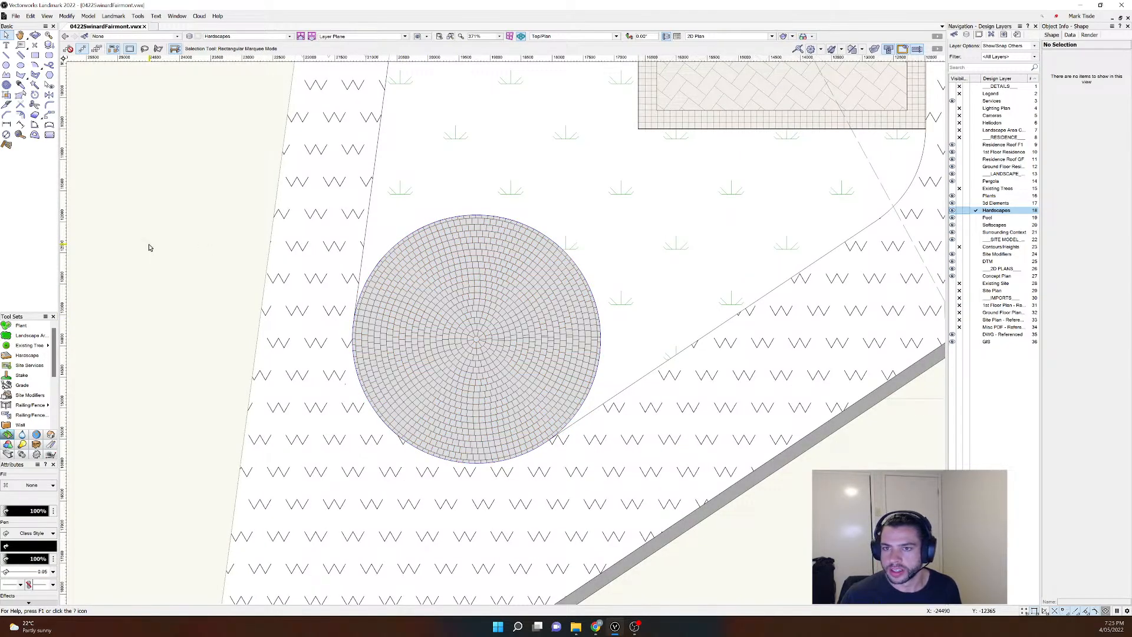
scroll(148, 248, "down", 2)
middle_click_drag(285, 213, 250, 318)
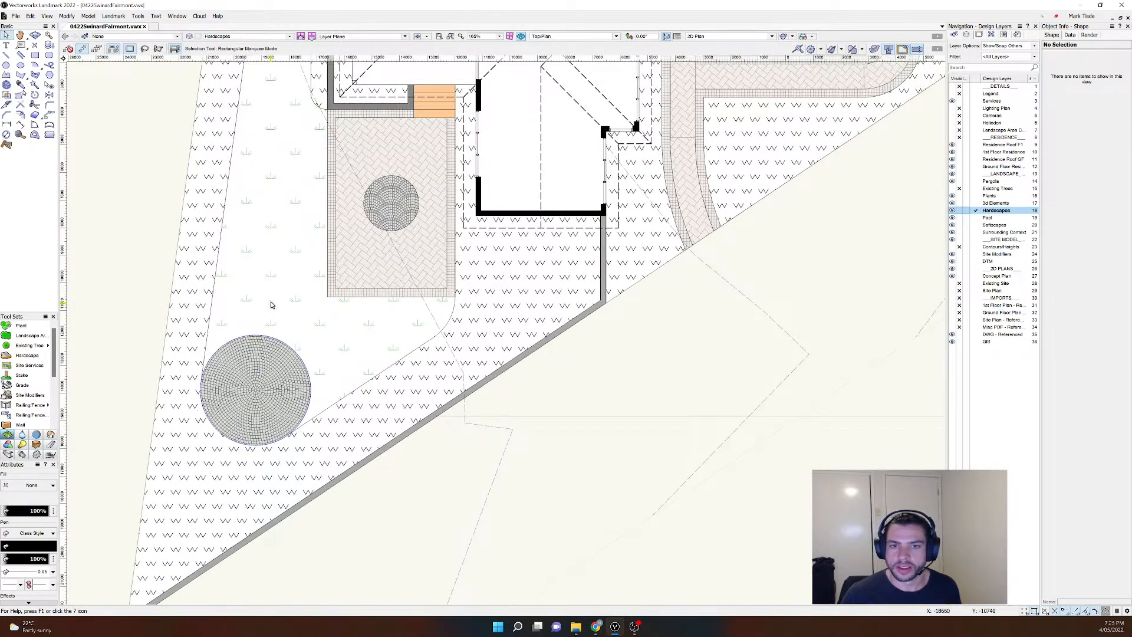
scroll(272, 300, "down", 1)
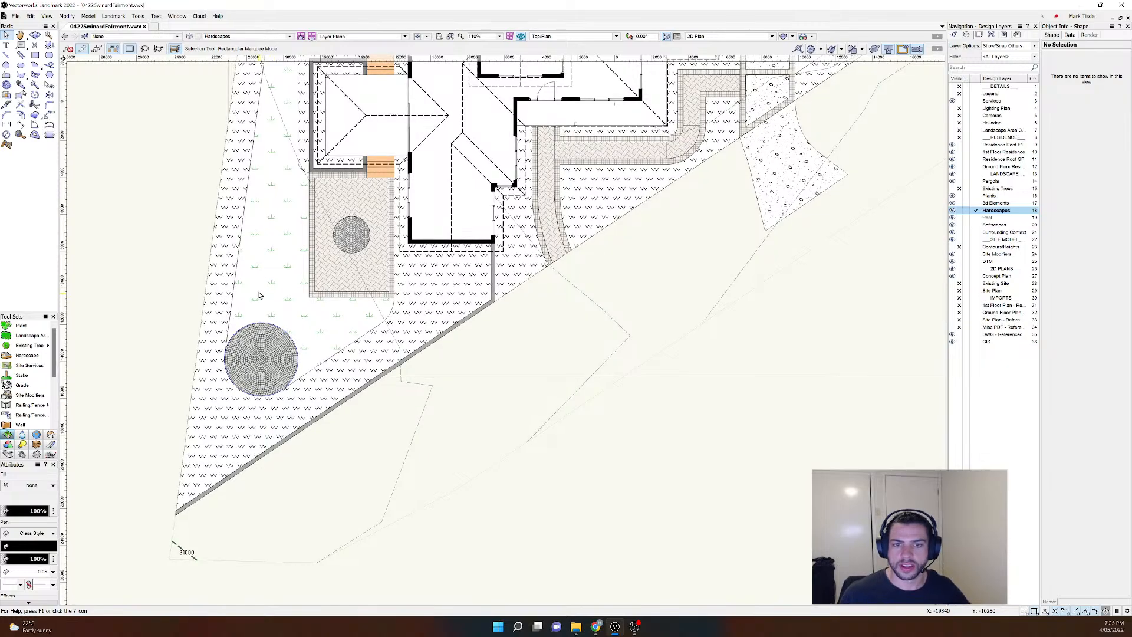
middle_click_drag(267, 261, 241, 306)
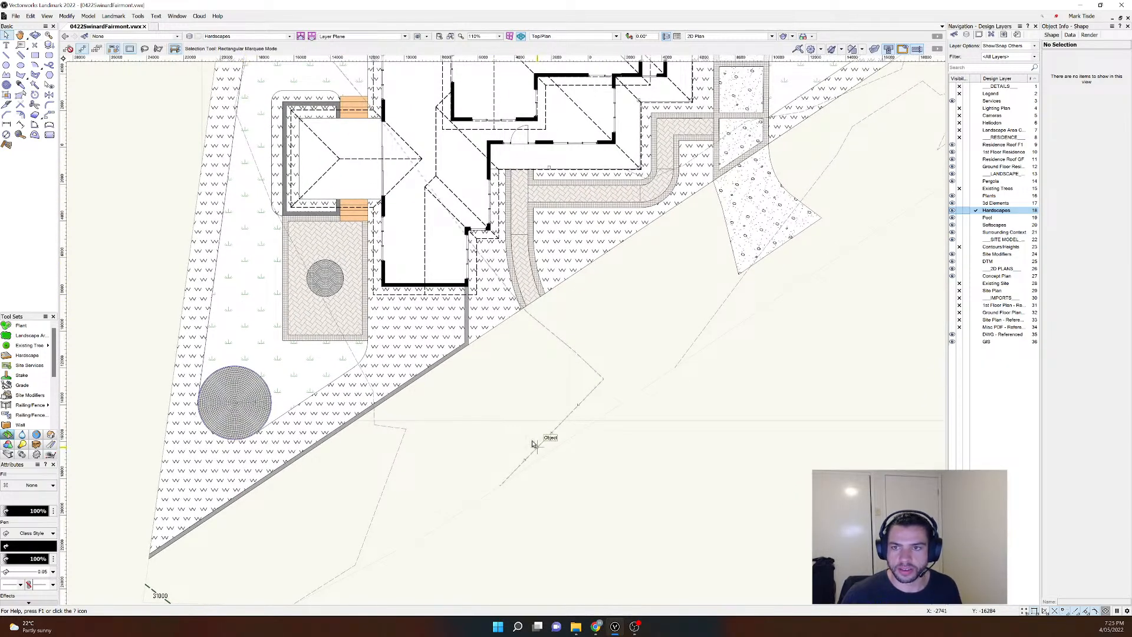
middle_click_drag(616, 330, 585, 419)
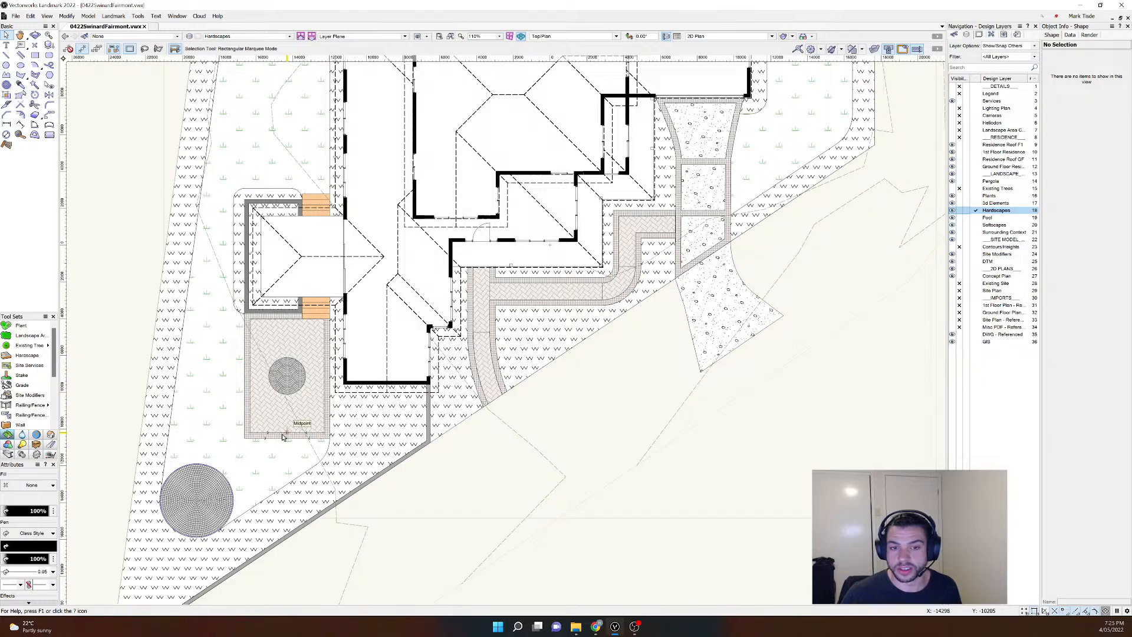
Step: View the circular hardscape area in 3D and hide the Concept Plan layer
middle_click_drag(228, 459, 318, 377, "ctrl")
scroll(319, 377, "down", 5)
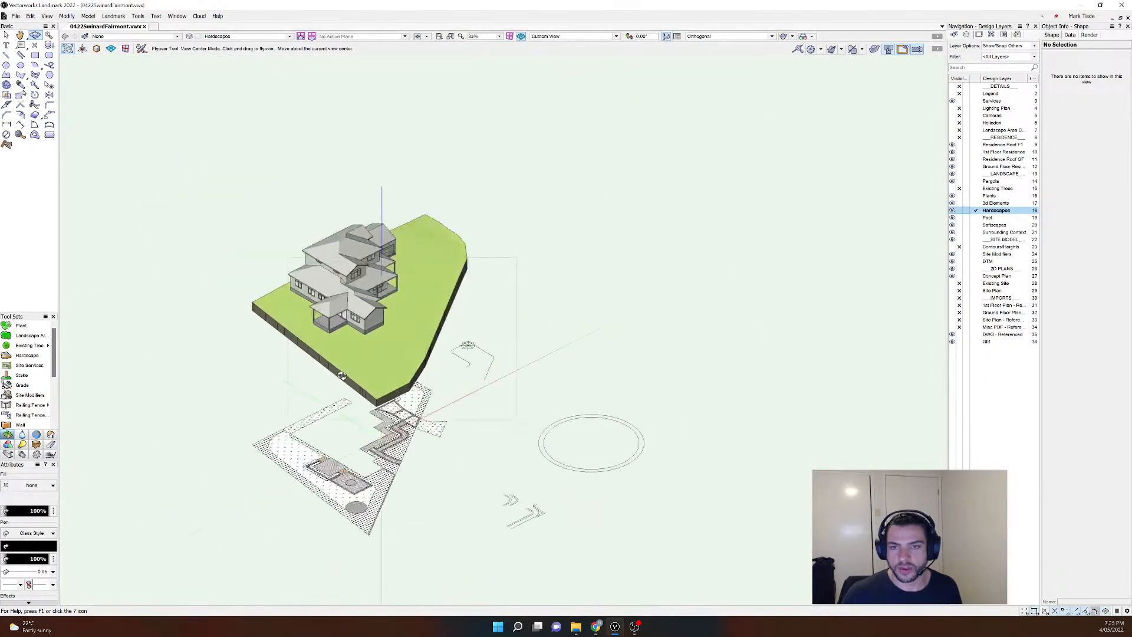
middle_click_drag(350, 466, 372, 392)
scroll(359, 410, "up", 4)
scroll(426, 283, "up", 3)
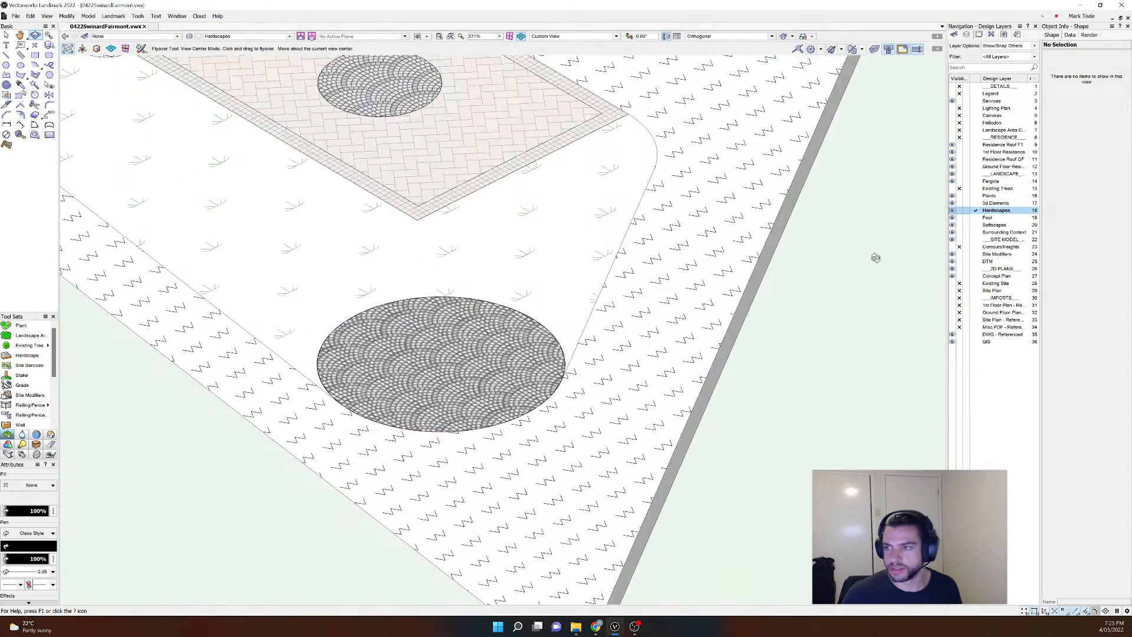
left_click(959, 276)
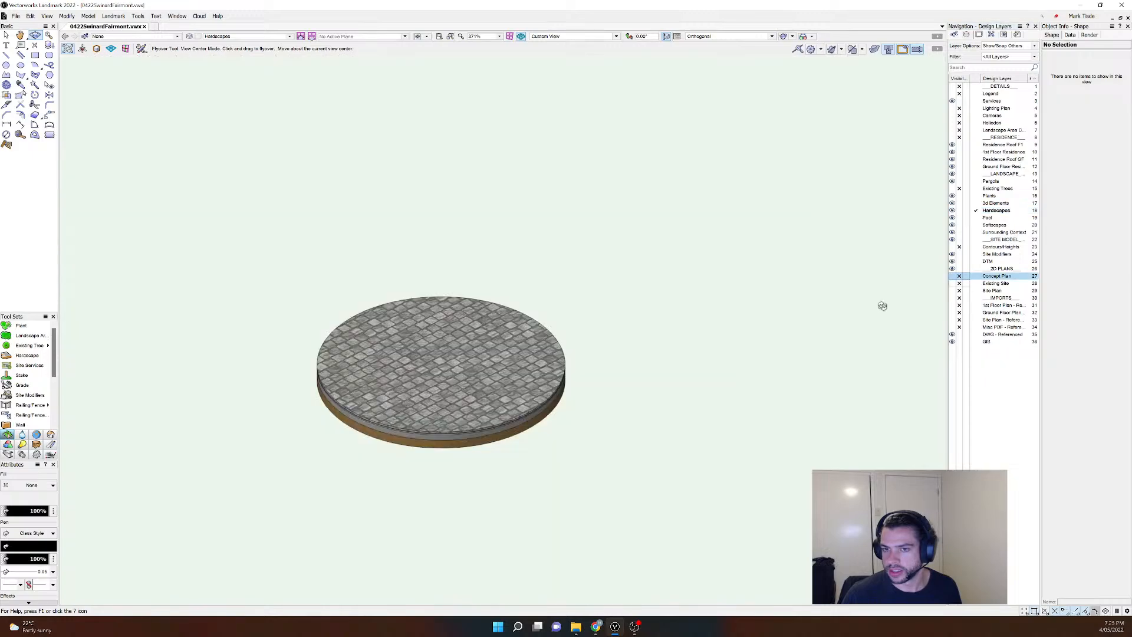
Step: Select the circular slab and examine its height in relation to the site model and house
key("x")
left_click(364, 371)
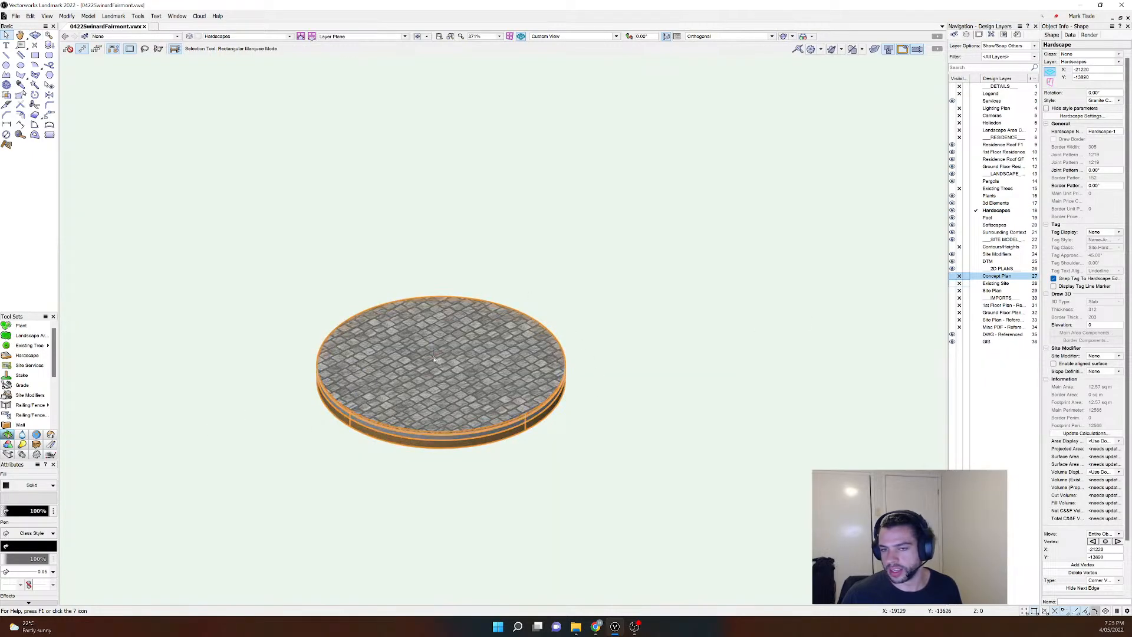
scroll(433, 359, "down", 2)
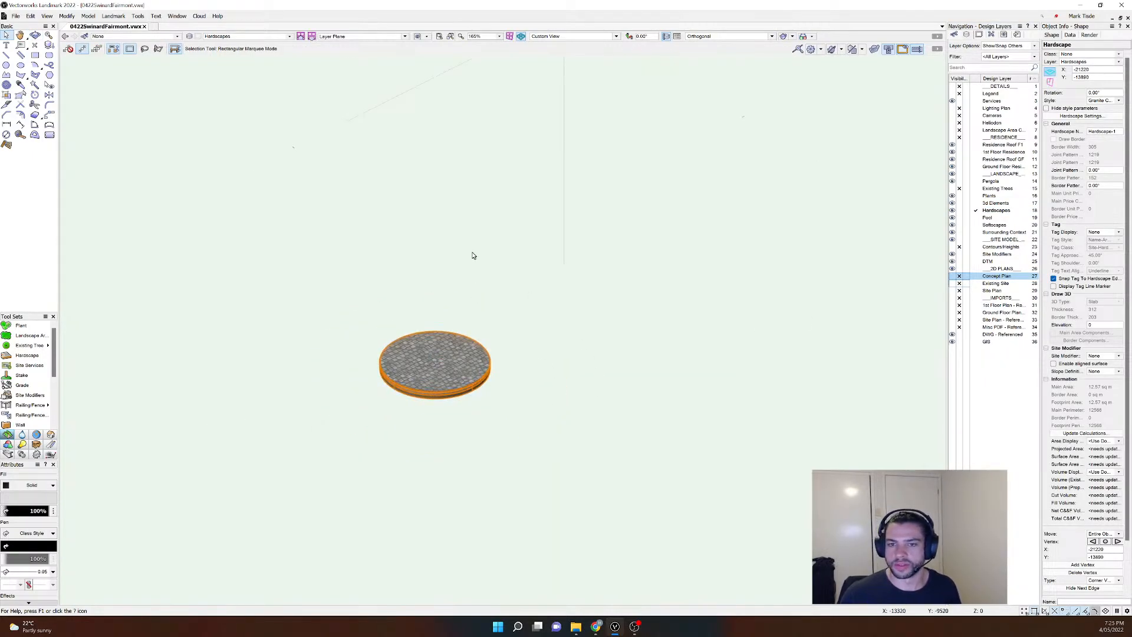
middle_click_drag(470, 253, 472, 375)
scroll(475, 372, "down", 3)
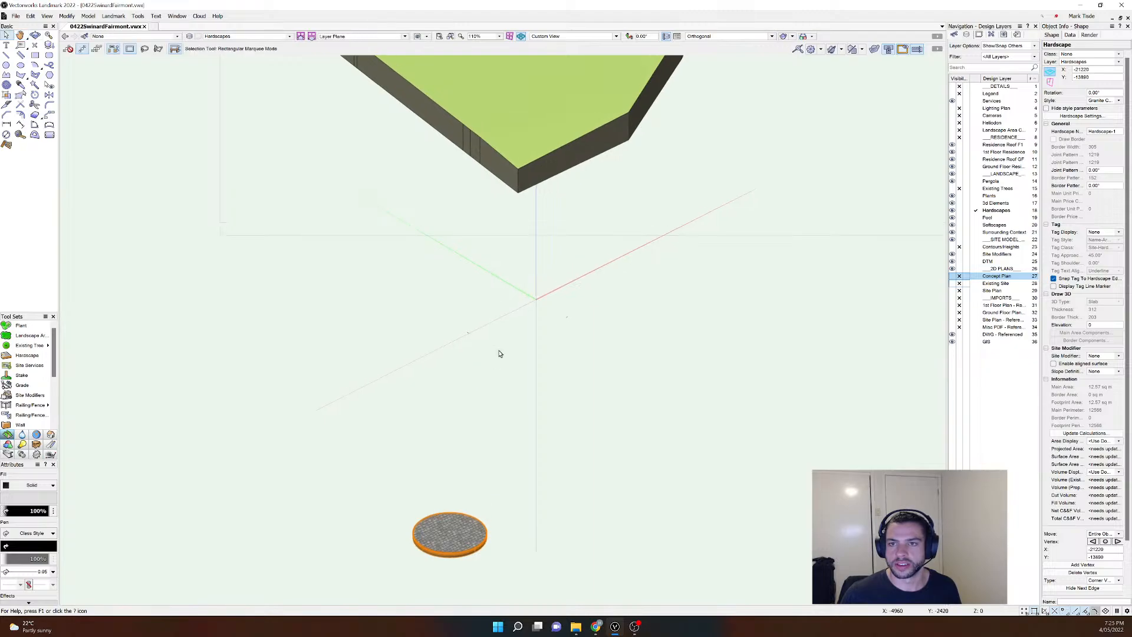
middle_click_drag(556, 244, 548, 371)
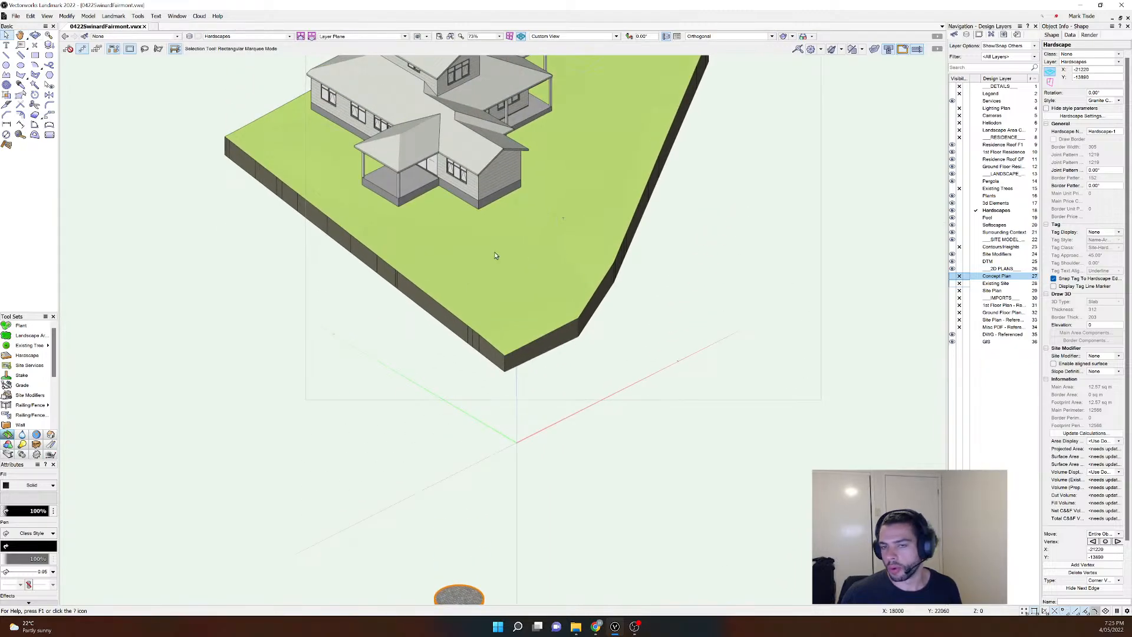
middle_click_drag(566, 404, 417, 358, "shift")
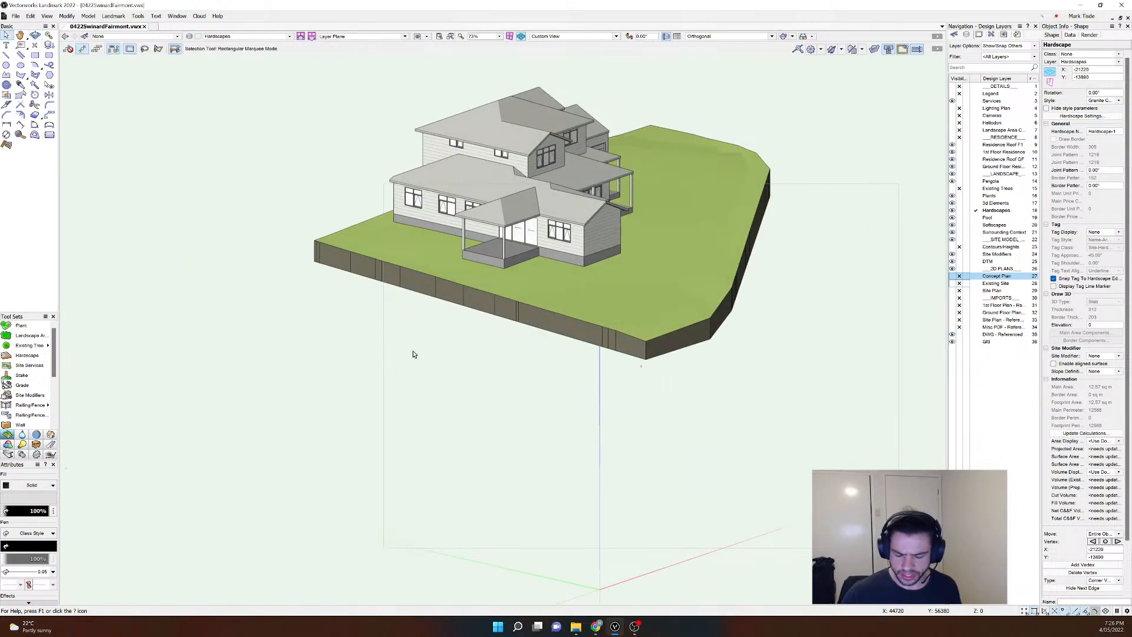
Step: Return to the Top/Plan view and set the circular hardscape's elevation to 31100
key("F5")
left_click(330, 247)
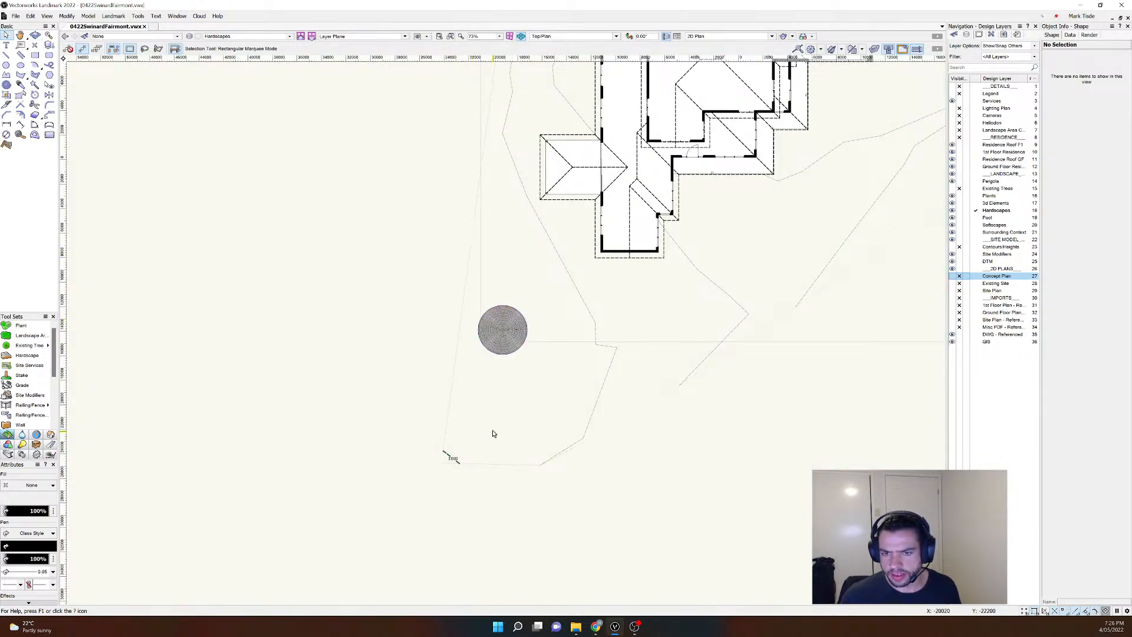
scroll(484, 436, "up", 3)
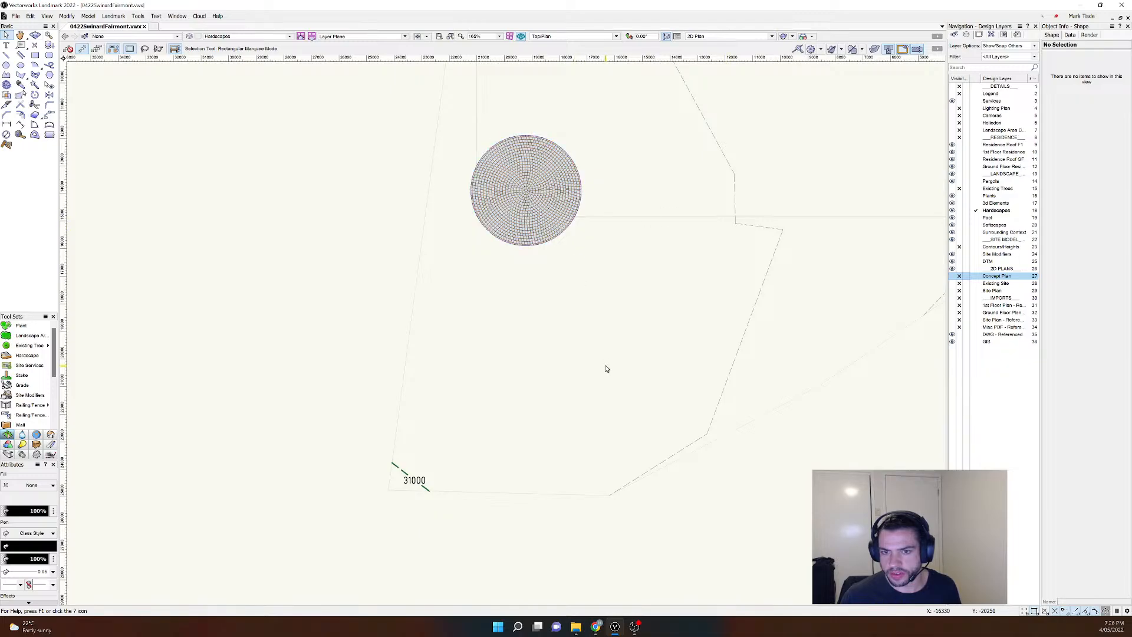
middle_click_drag(629, 278, 629, 383)
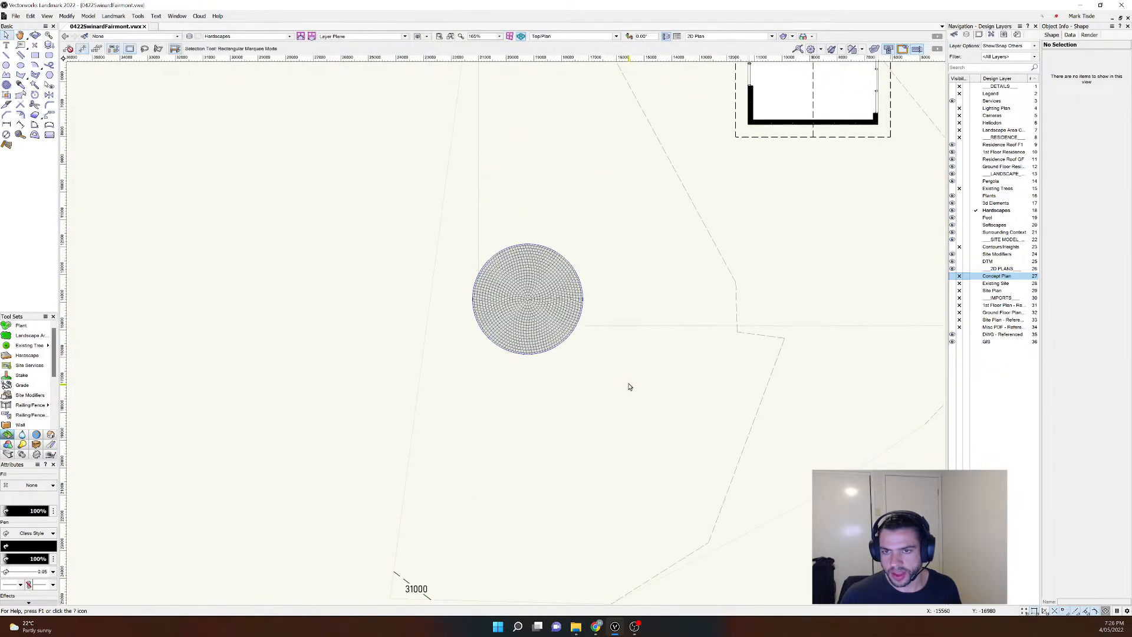
left_click(543, 320)
left_click(1095, 326)
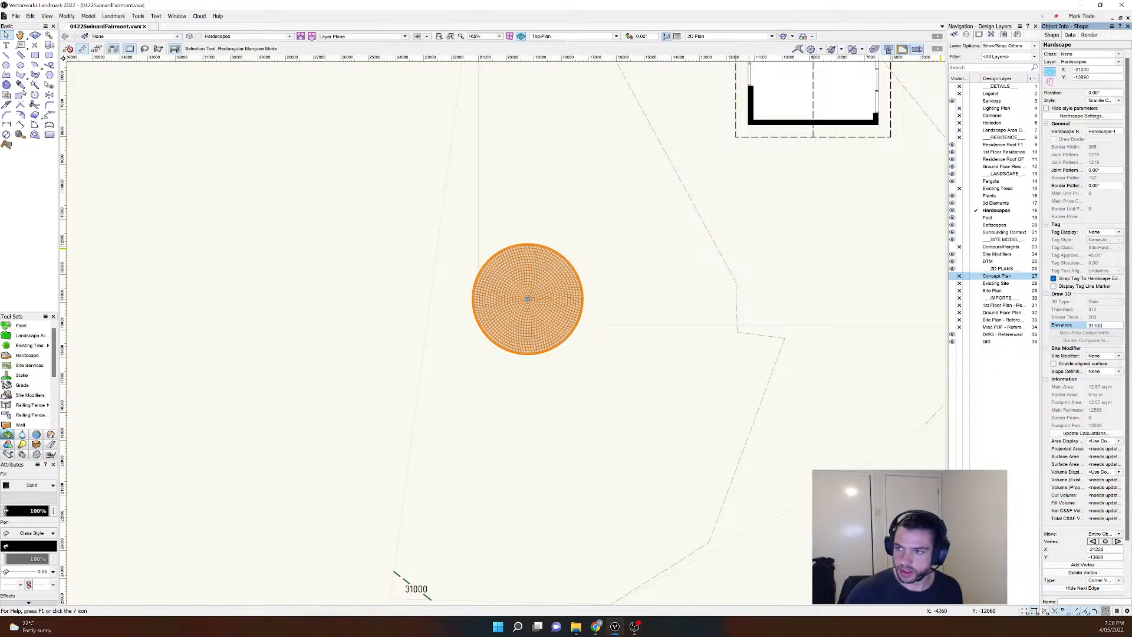
key("Return")
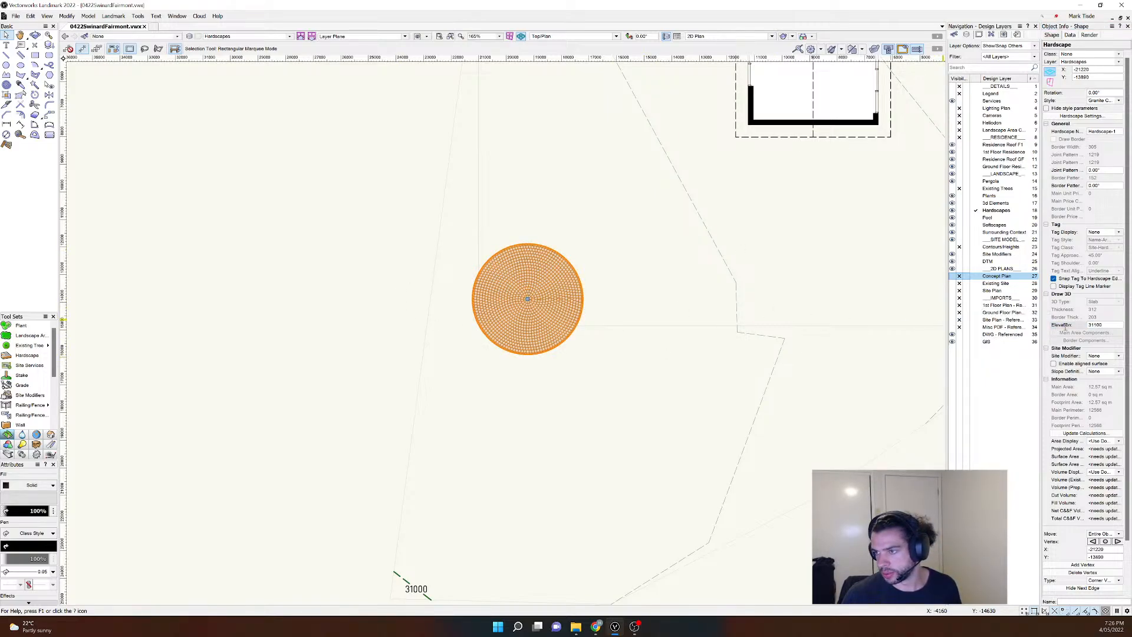
double_click(1088, 325)
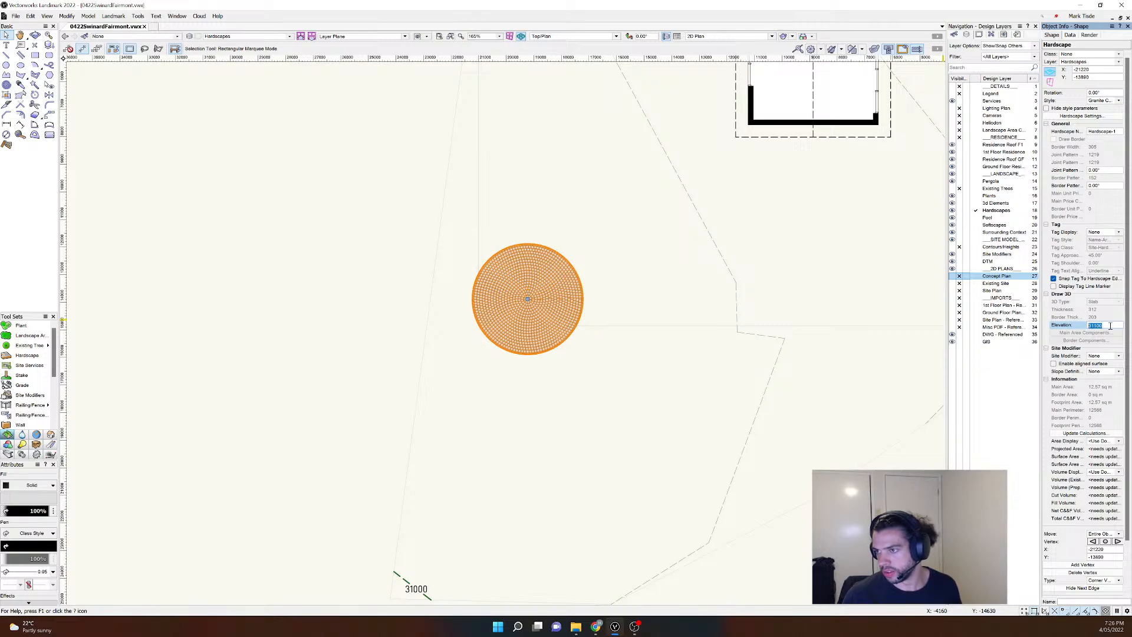
left_click(340, 216)
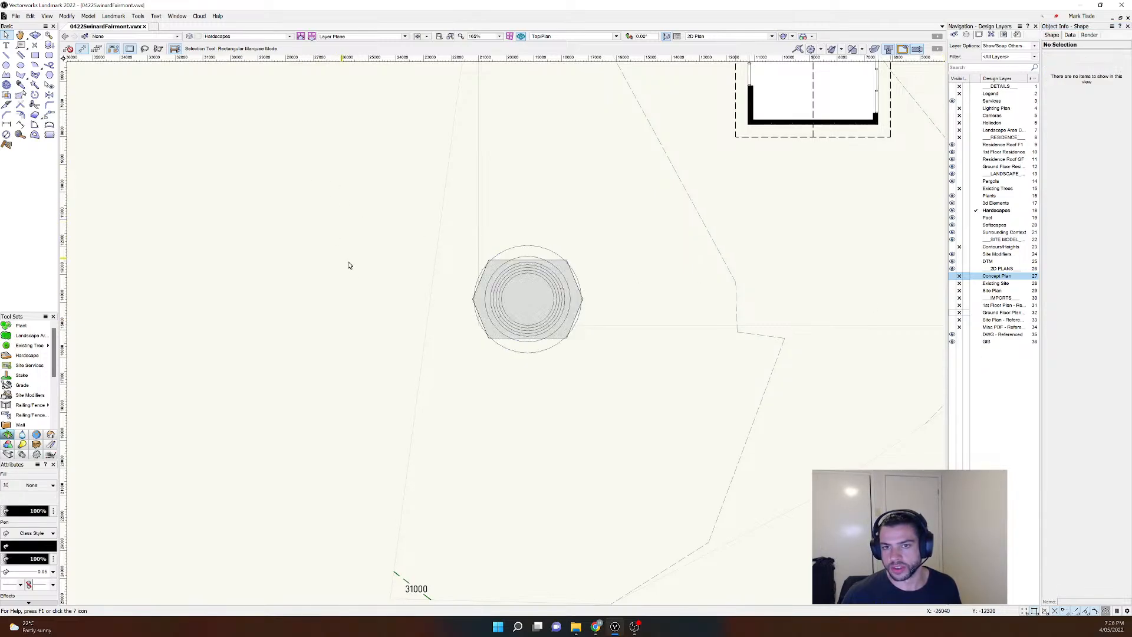
Step: View the site in 3D, select the circular slab below the house and set its elevation to 31100
middle_click_drag(393, 339, 523, 232, "ctrl")
scroll(549, 216, "down", 3)
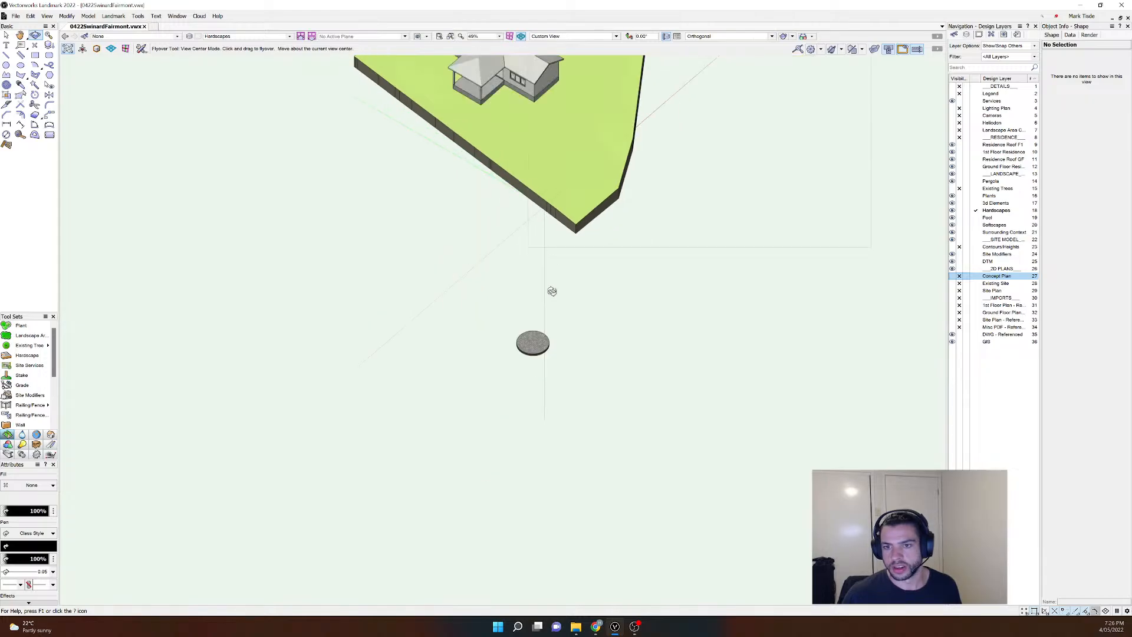
middle_click_drag(552, 291, 558, 232, "ctrl")
middle_click_drag(542, 156, 553, 308)
left_click(537, 454)
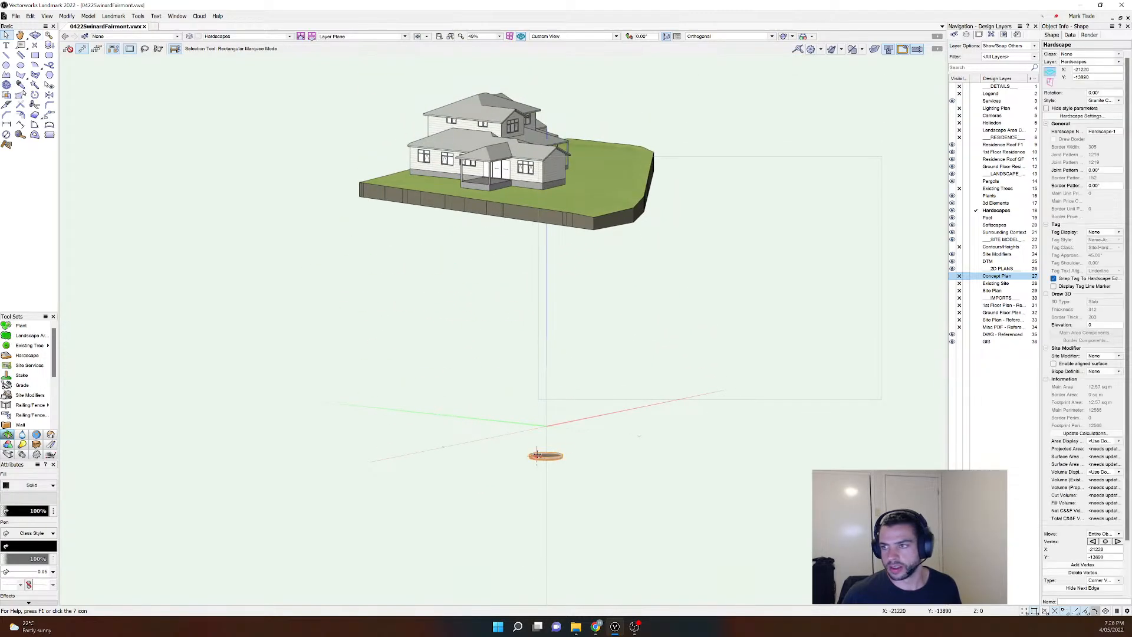
left_click(1100, 325)
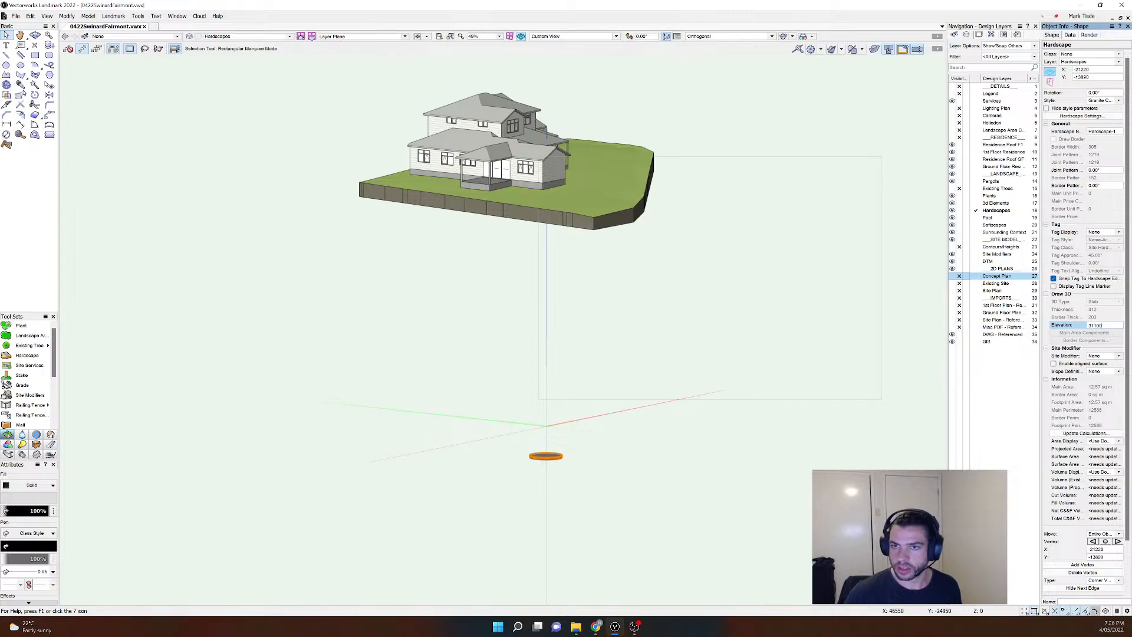
key("Return")
Step: Raise the circular hardscape by another 50 to an elevation of 31150
scroll(555, 197, "up", 8)
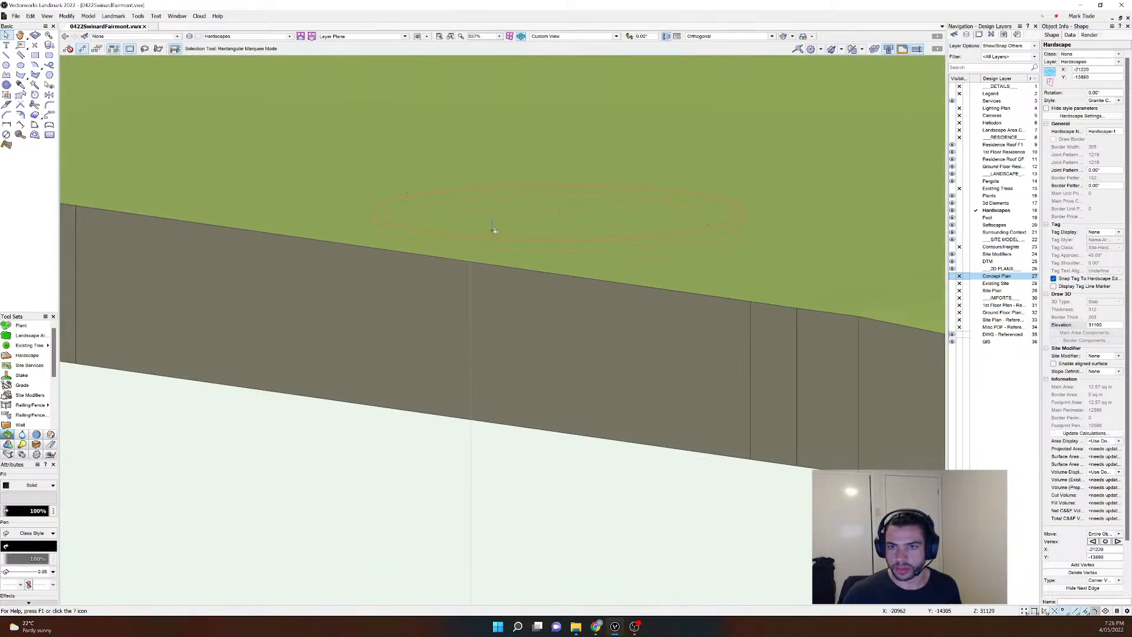
scroll(631, 175, "down", 1)
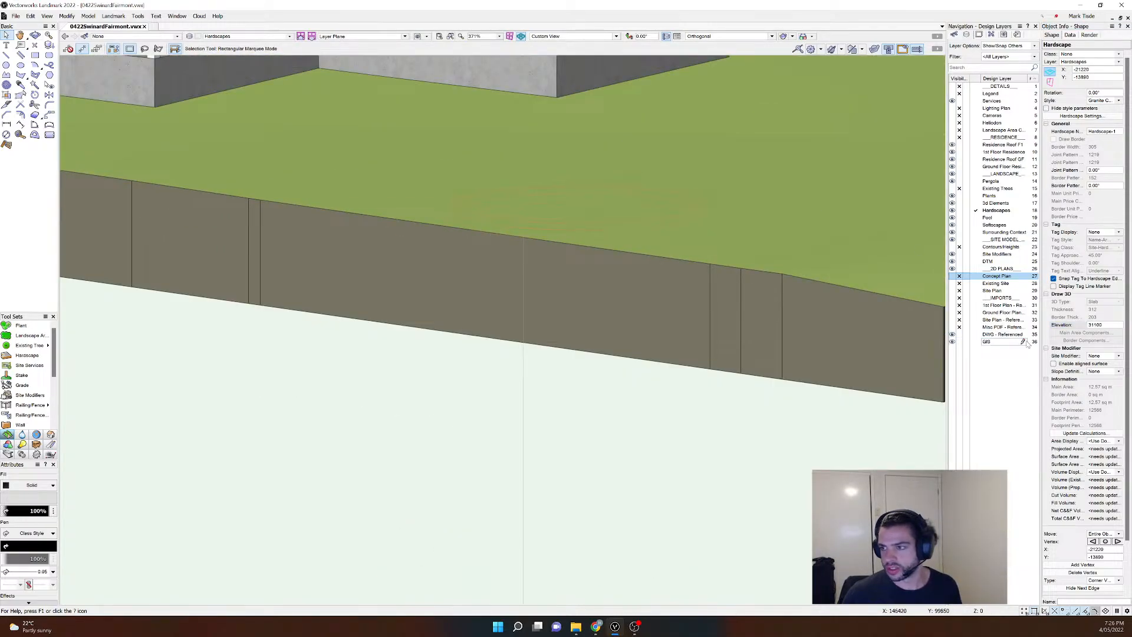
left_click(1110, 324)
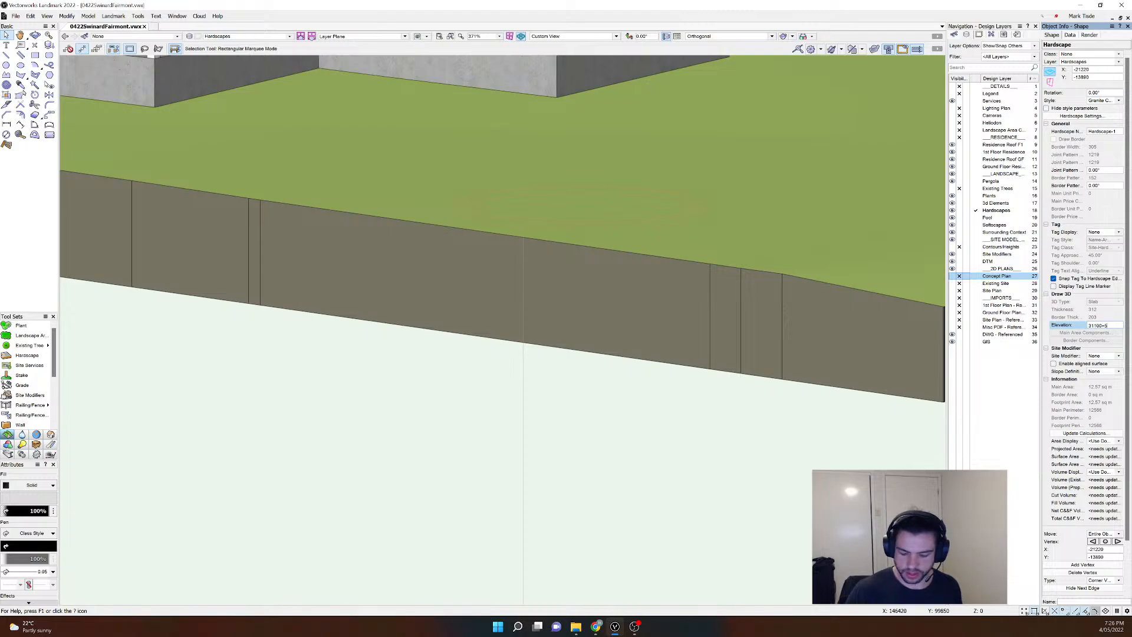
type("-50")
key("Return")
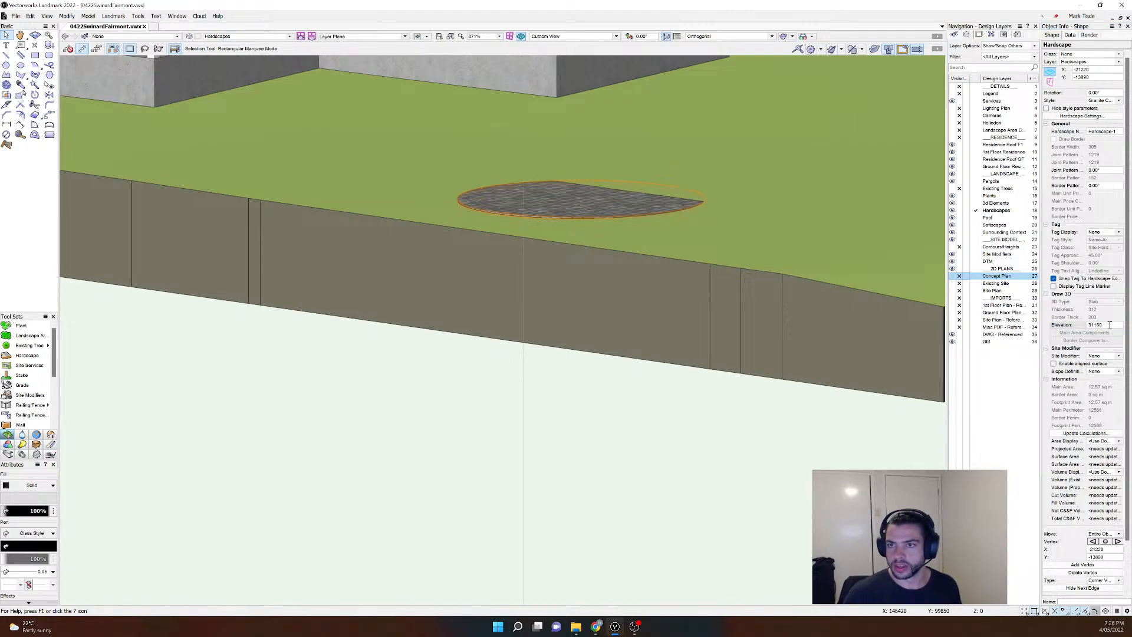
Step: Examine how the circular hardscape sits in the sloping site surface, from several angles and up close
scroll(566, 311, "down", 2)
middle_click_drag(684, 182, 609, 212, "ctrl")
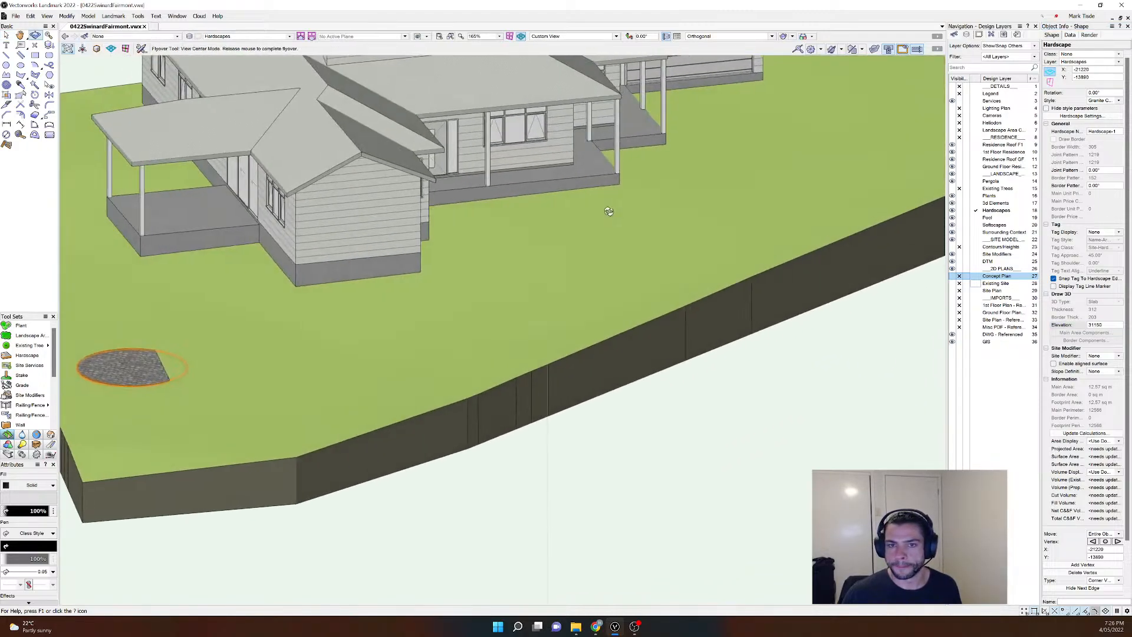
middle_click_drag(385, 279, 416, 284)
scroll(194, 243, "down", 2)
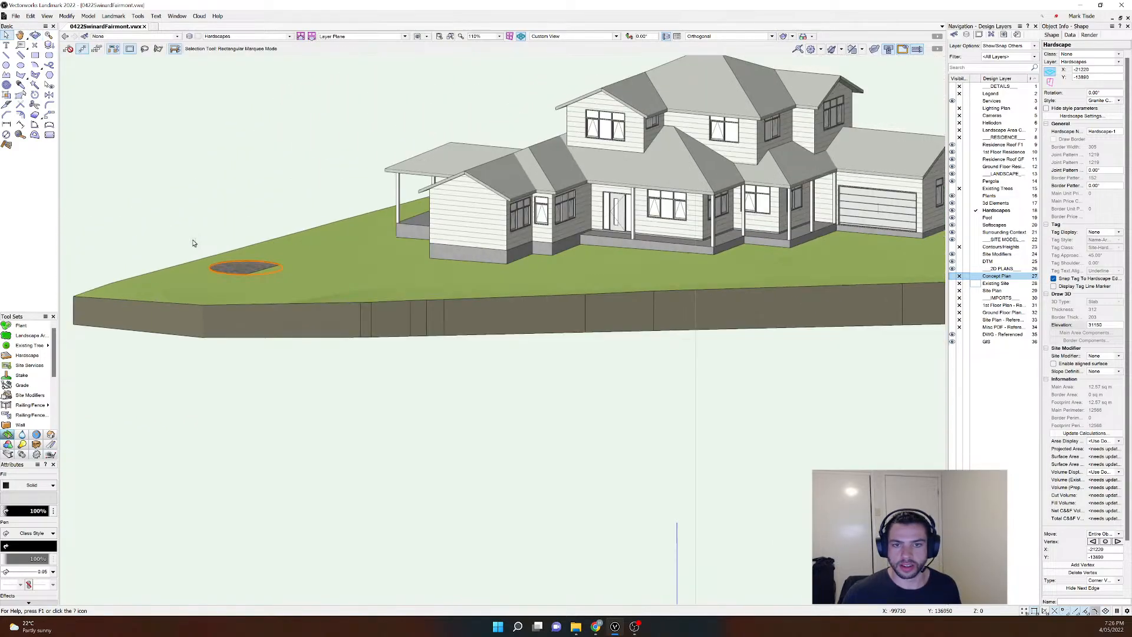
scroll(200, 250, "up", 5)
scroll(275, 293, "down", 3)
left_click(224, 245)
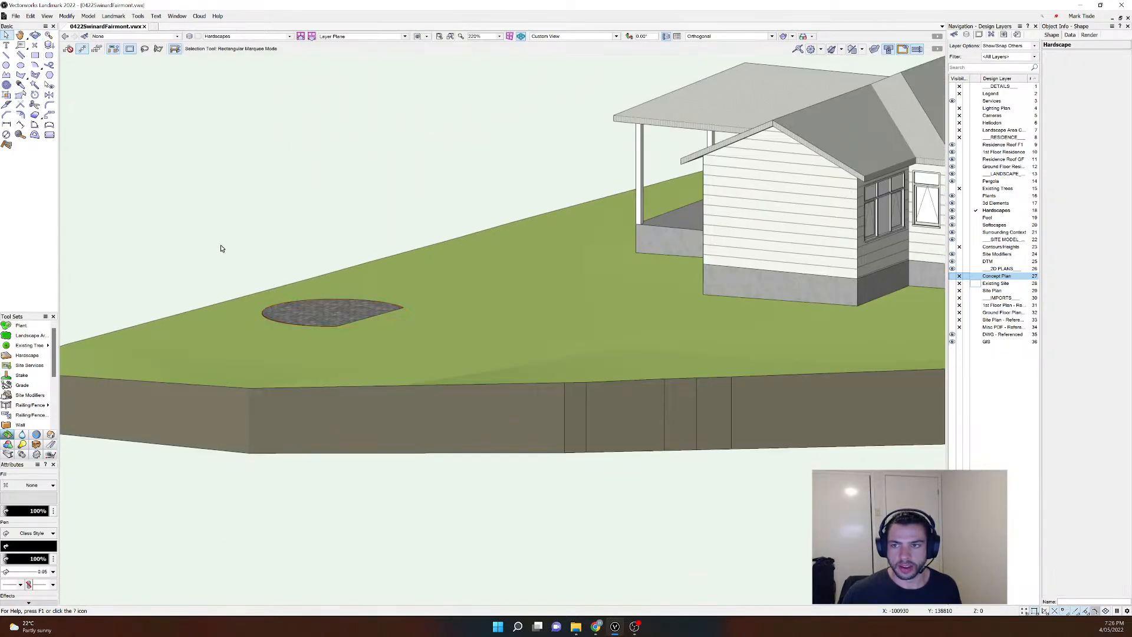
scroll(271, 230, "down", 2)
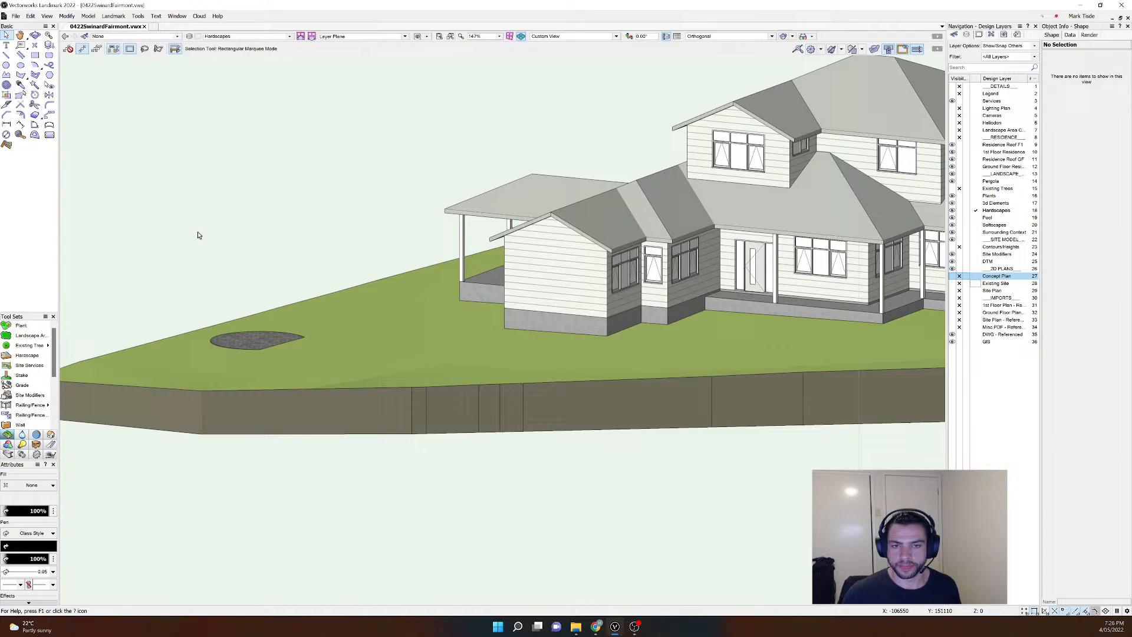
left_click(272, 339)
scroll(277, 344, "up", 5)
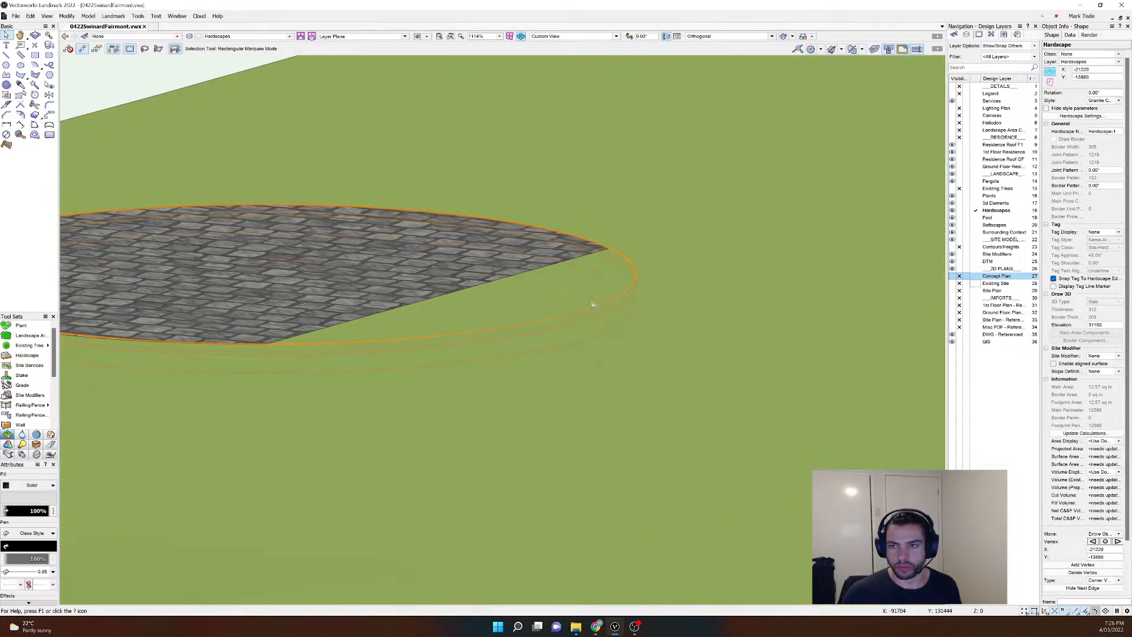
scroll(446, 333, "down", 2)
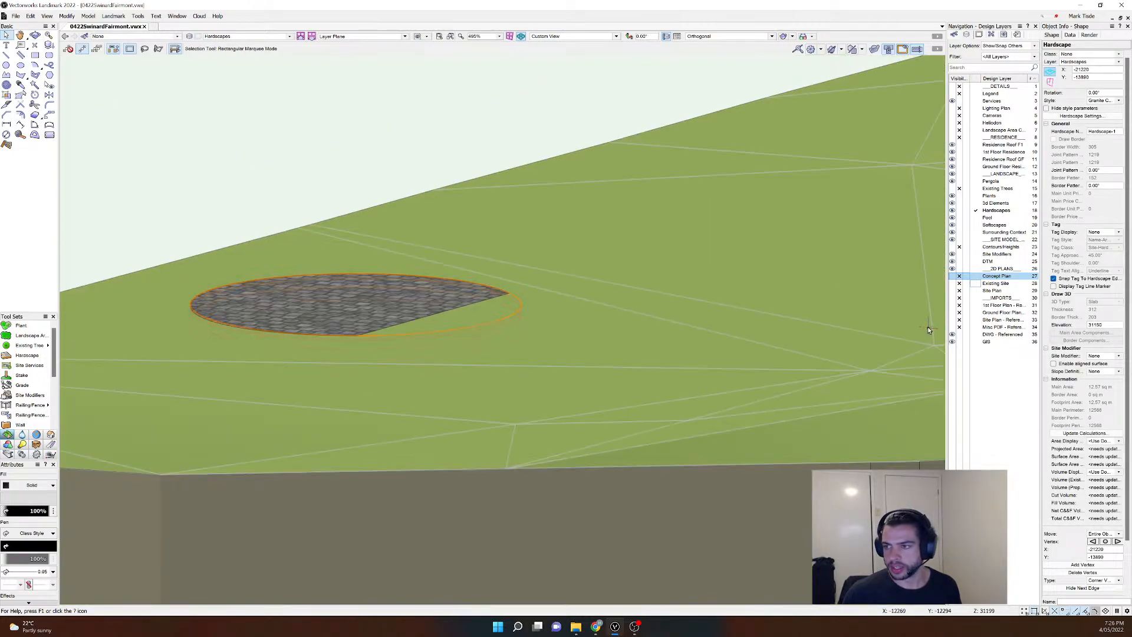
Step: Make DTM the active layer and select the site model, with the whole site in view
left_click(975, 261)
scroll(570, 296, "down", 2)
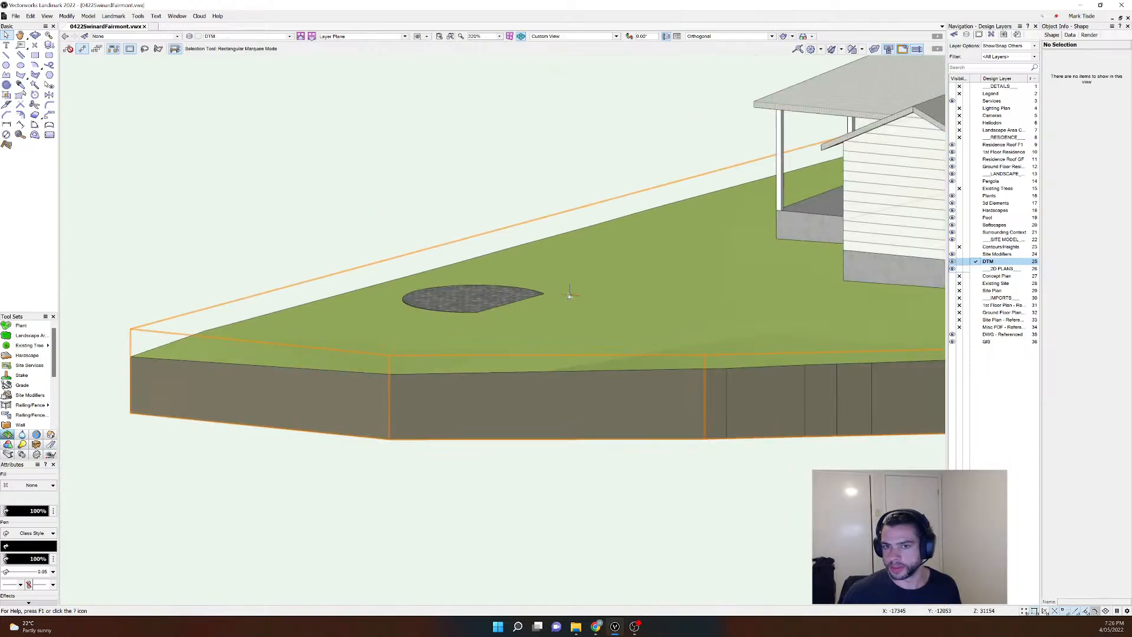
left_click(417, 354)
scroll(507, 293, "down", 2)
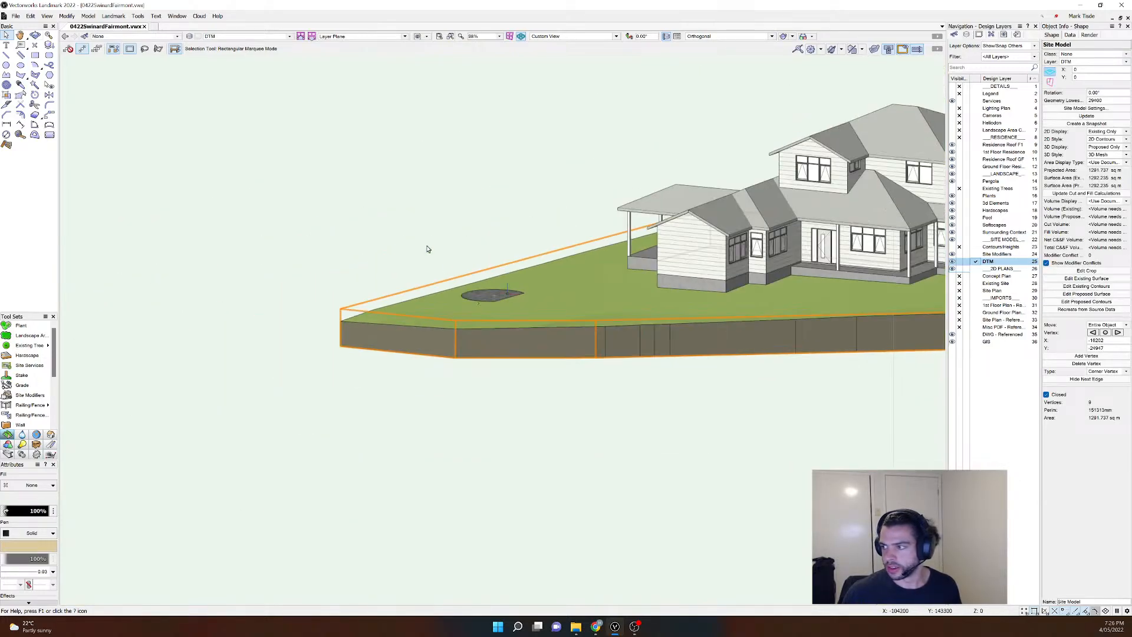
middle_click_drag(429, 248, 547, 469, "ctrl")
middle_click_drag(751, 412, 696, 402, "ctrl")
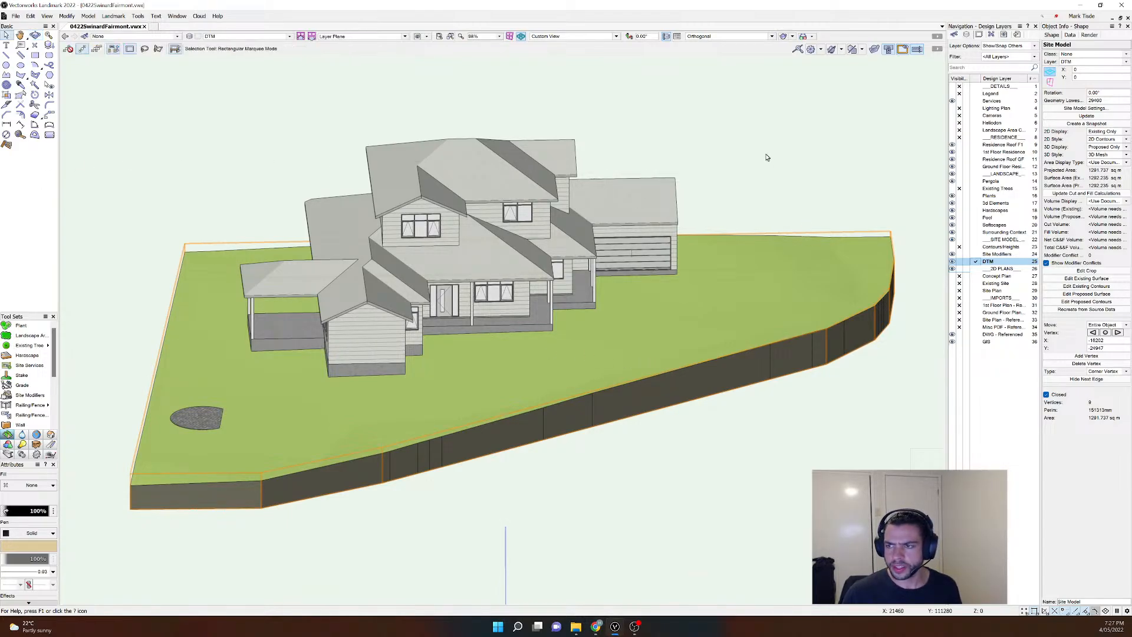
Step: Configure the site model to use site modifiers on selected layers, including the Hardscapes layer
left_click(1084, 109)
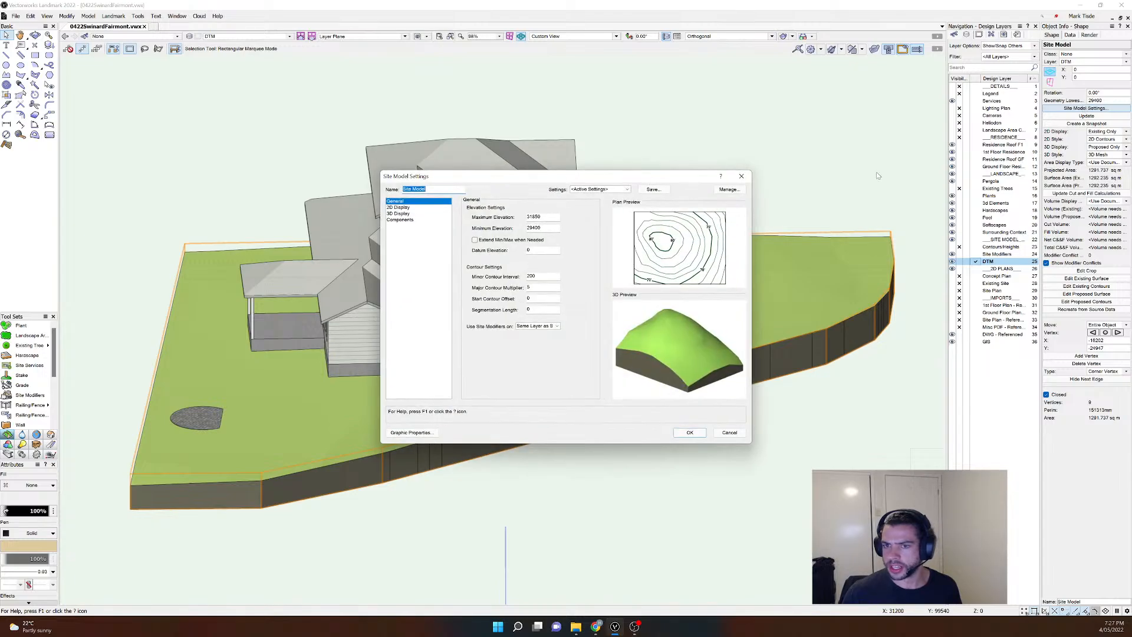
left_click(548, 326)
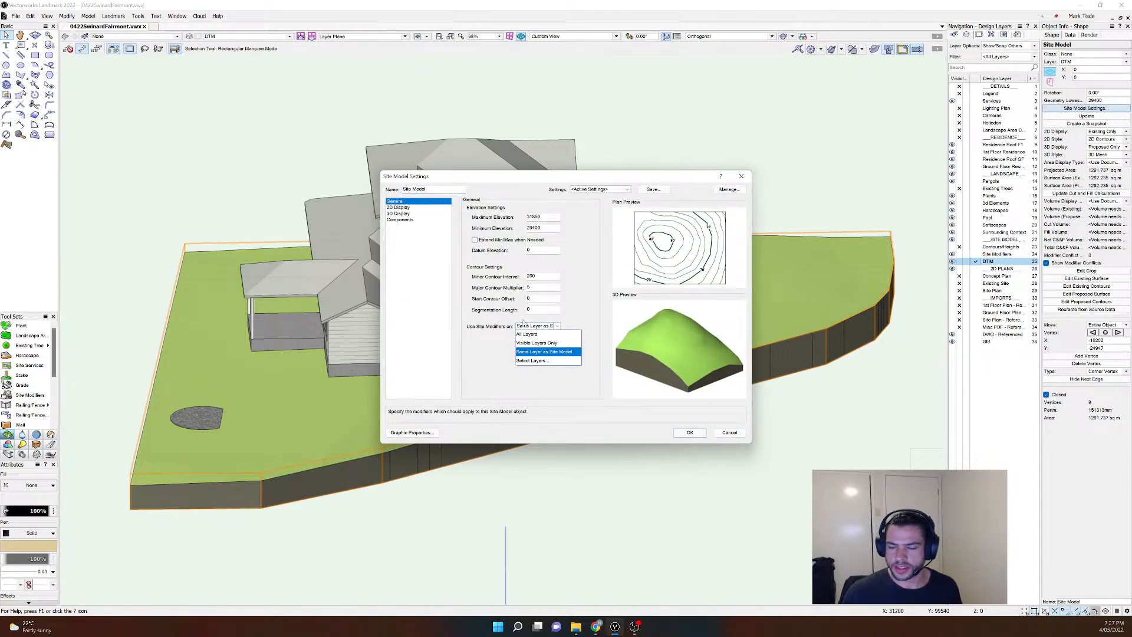
left_click(504, 358)
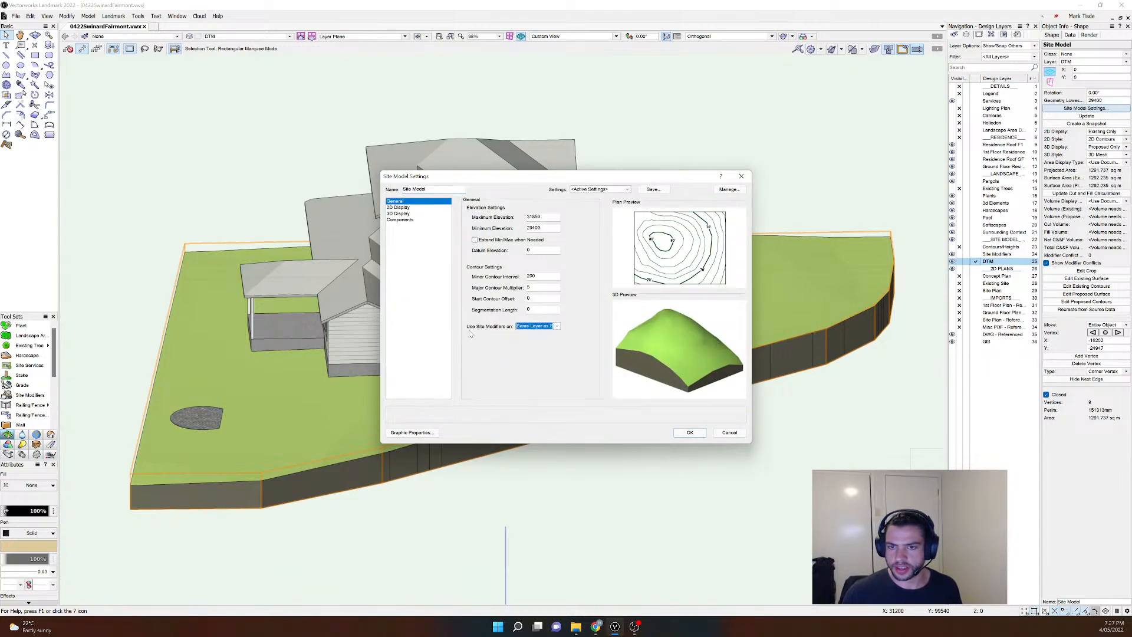
left_click(532, 331)
left_click(534, 358)
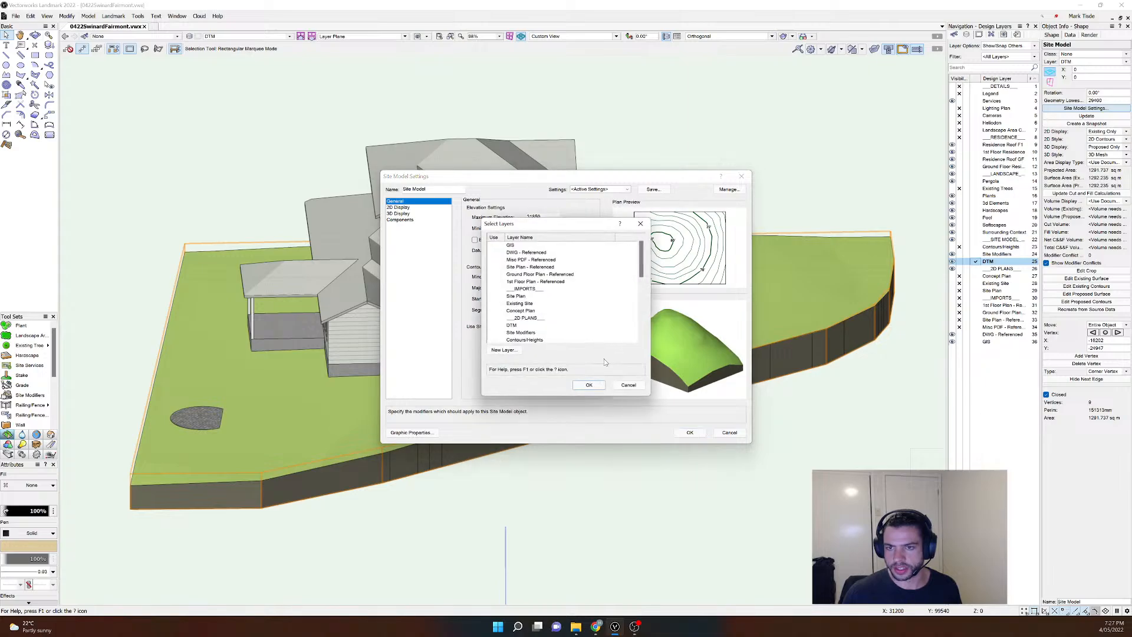
scroll(541, 324, "down", 4)
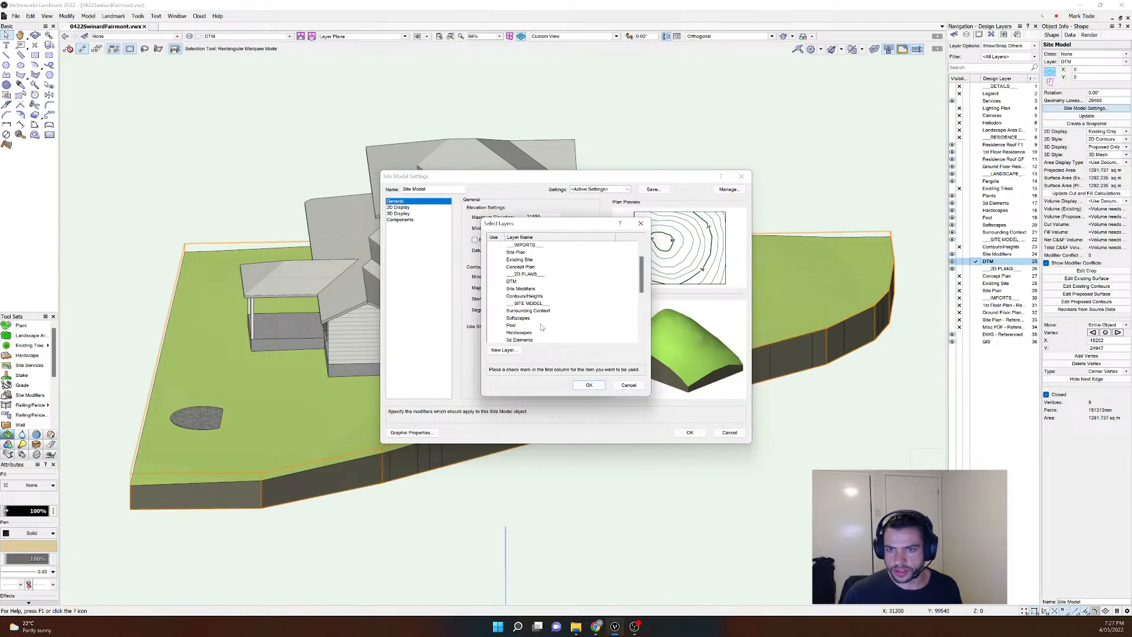
scroll(541, 326, "down", 1)
left_click(495, 266)
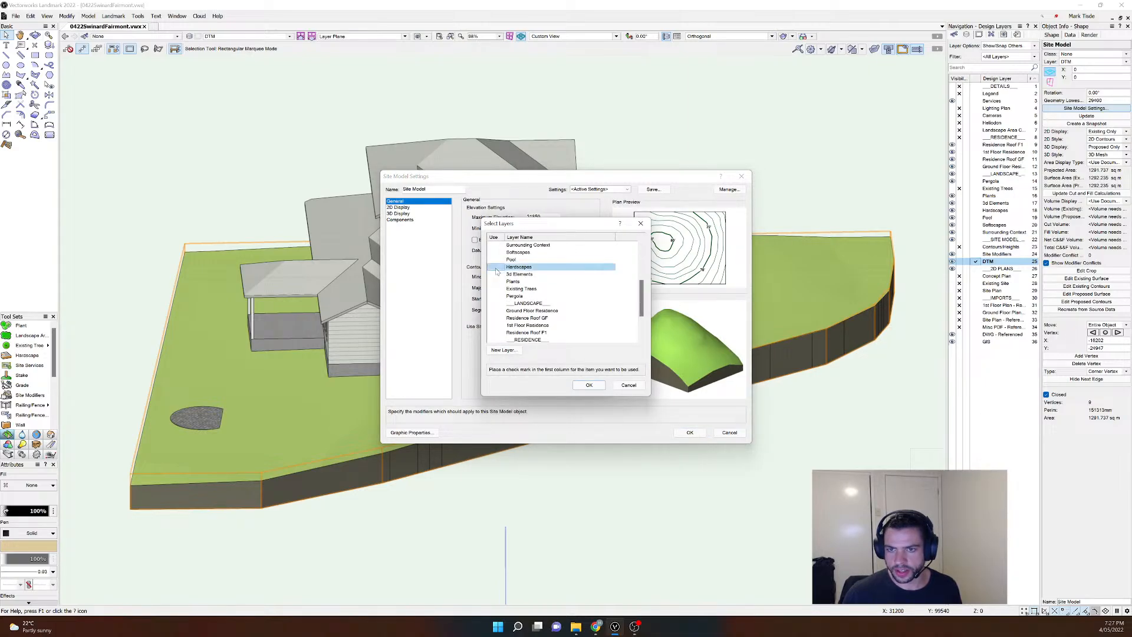
left_click(587, 385)
left_click(690, 432)
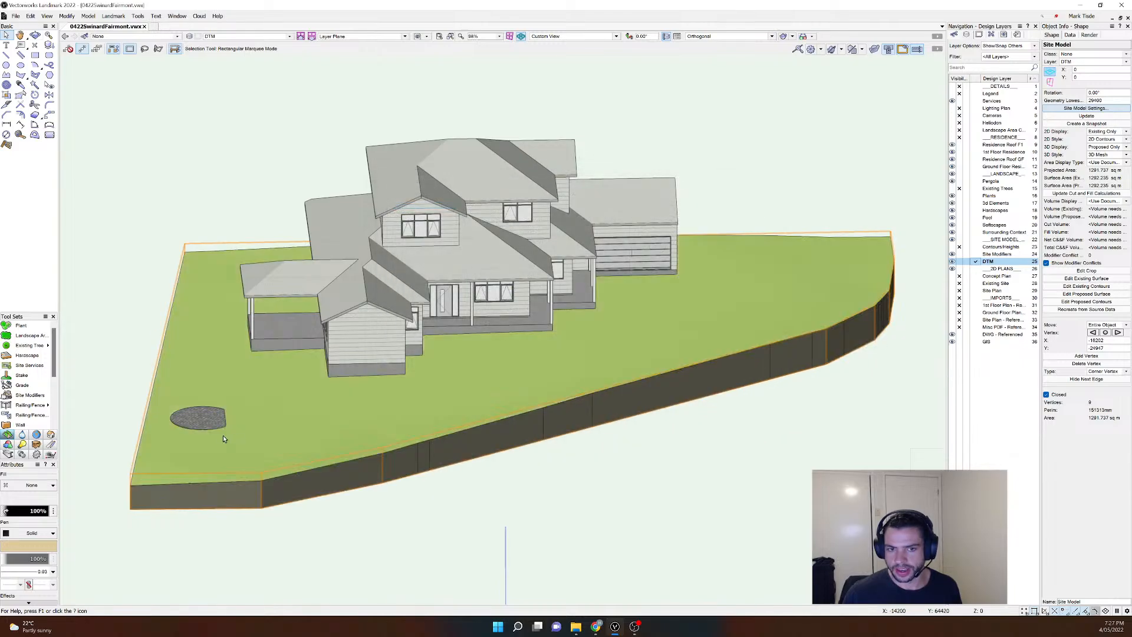
Step: Make Hardscapes the active layer and set the circular hardscape's site modifier to Modifier at the top
left_click(975, 211)
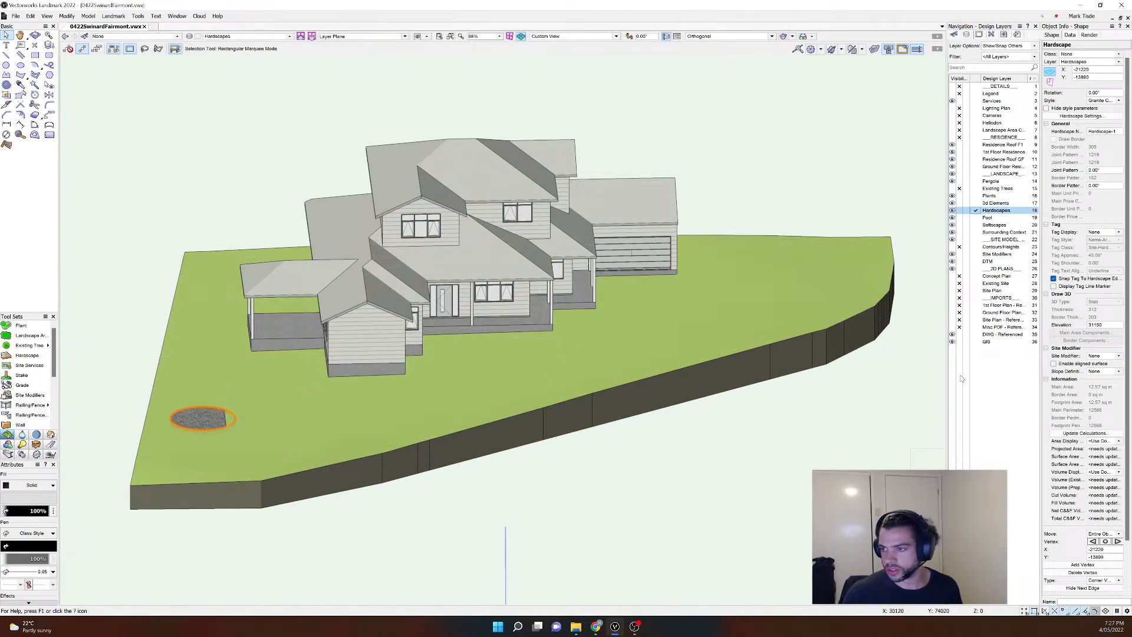
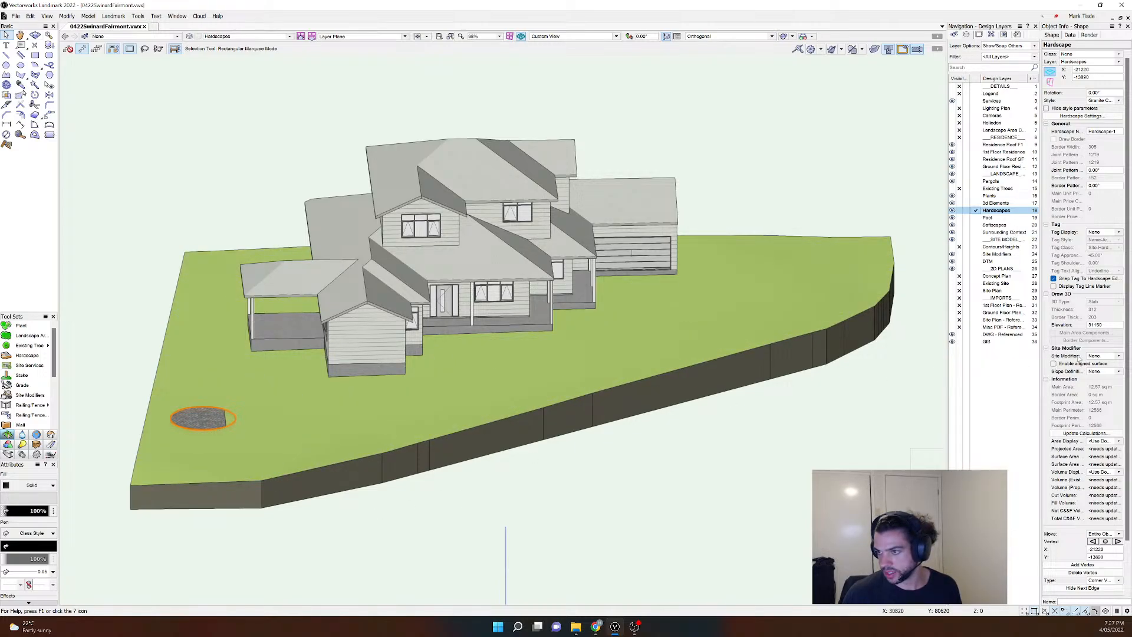
left_click(1101, 356)
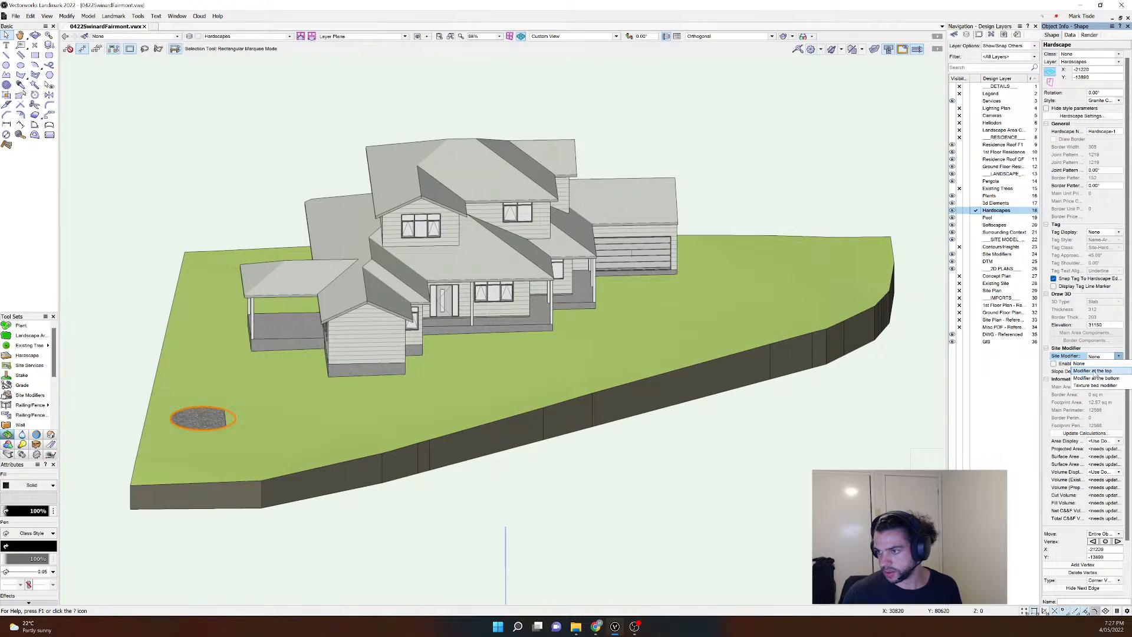
left_click(1094, 372)
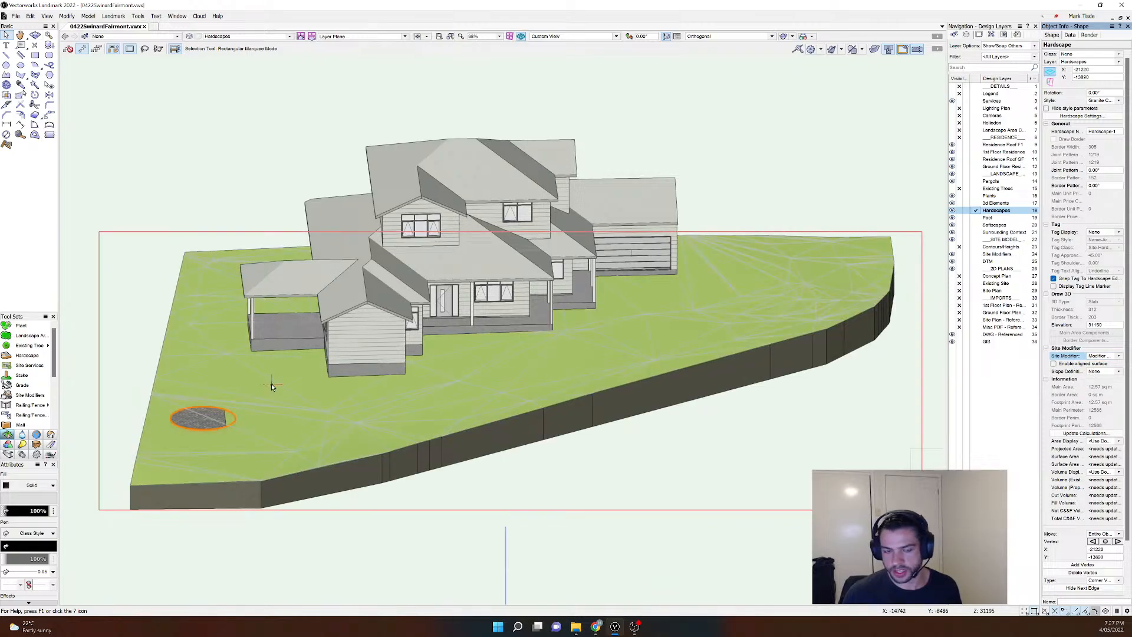
Step: Make DTM the active layer, update the site model and check the ground around the circular hardscape
left_click(987, 263)
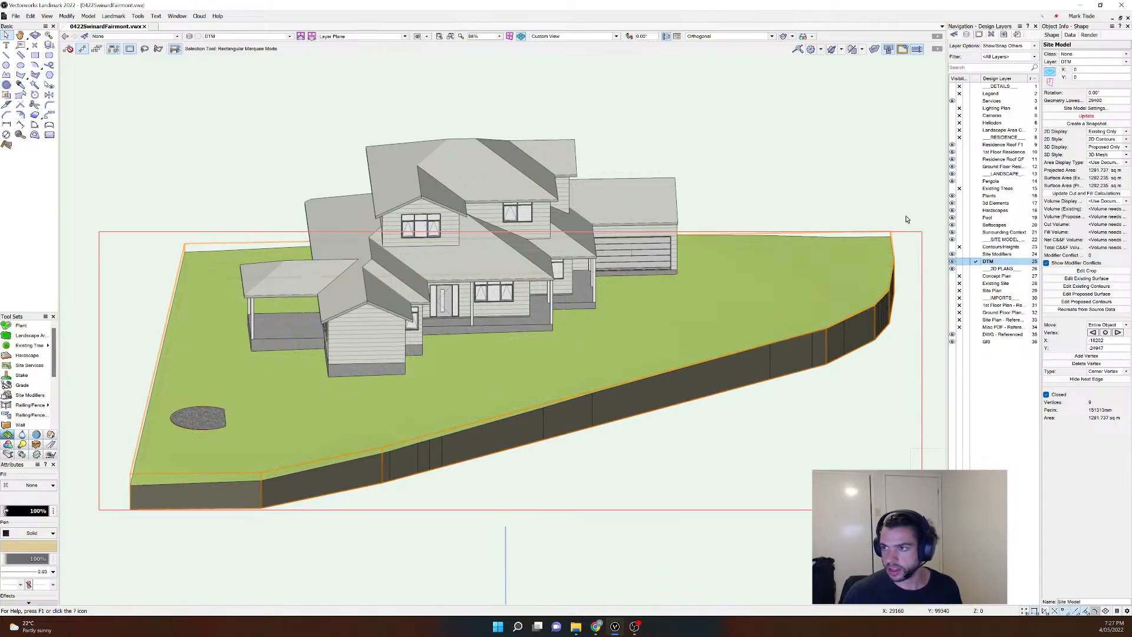
left_click(1084, 117)
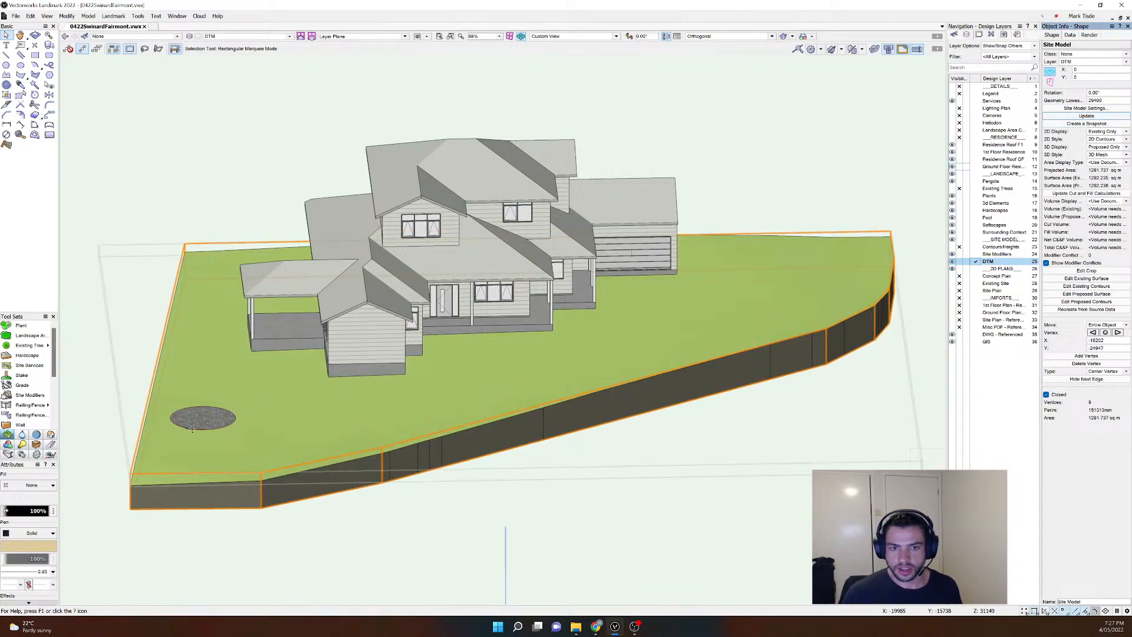
scroll(193, 427, "up", 4)
scroll(319, 425, "up", 2)
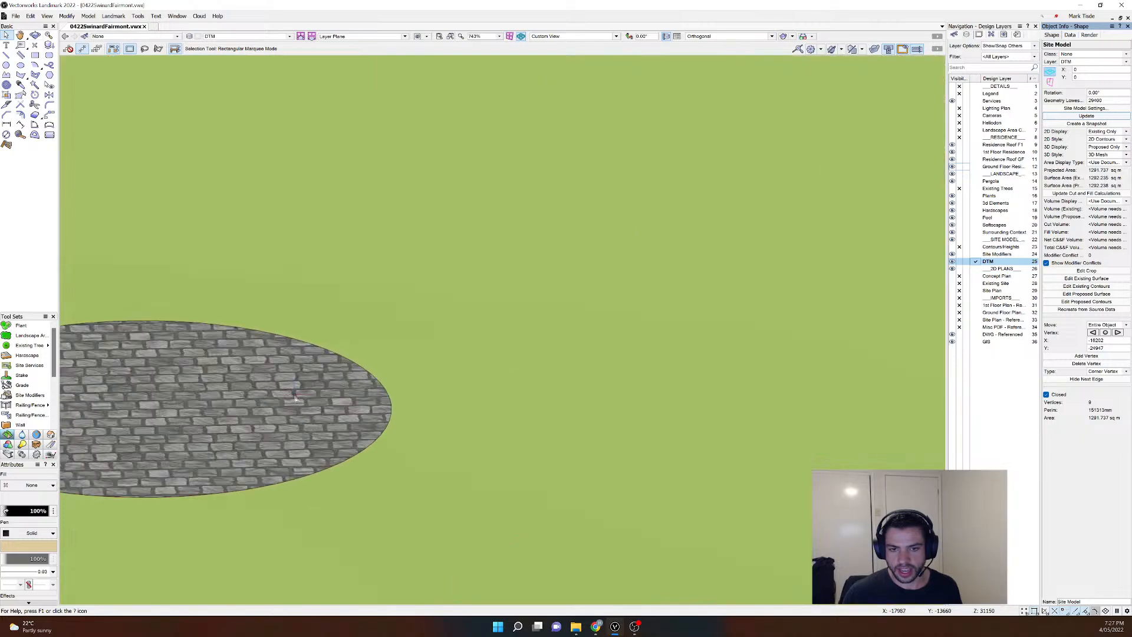
Step: Undo the accidental move of the site model
scroll(452, 408, "down", 3)
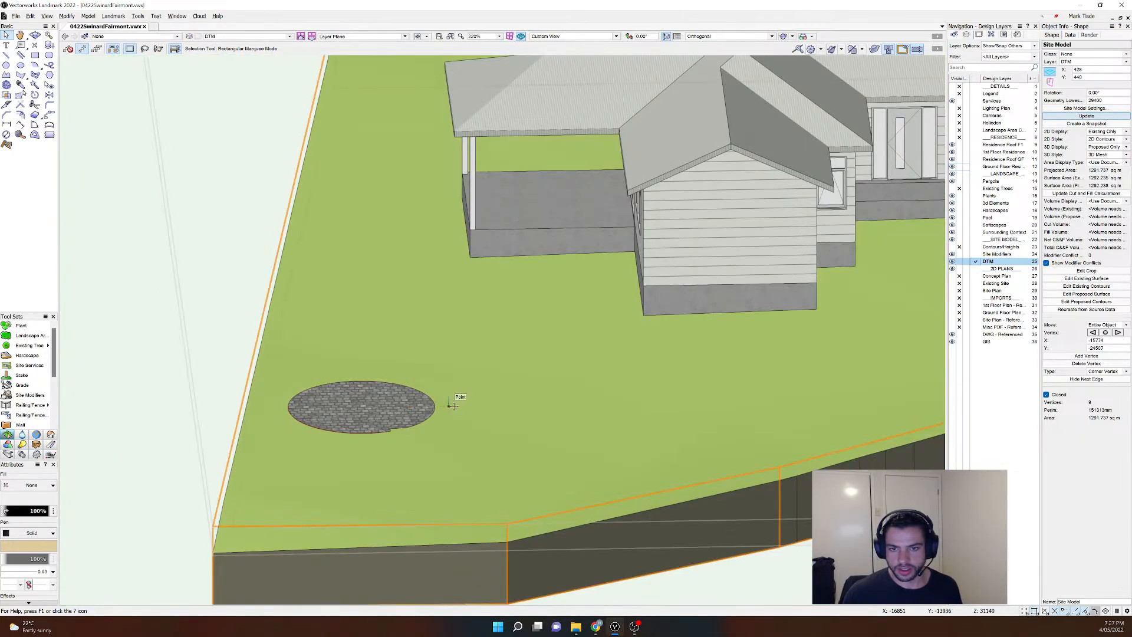
left_click(167, 363)
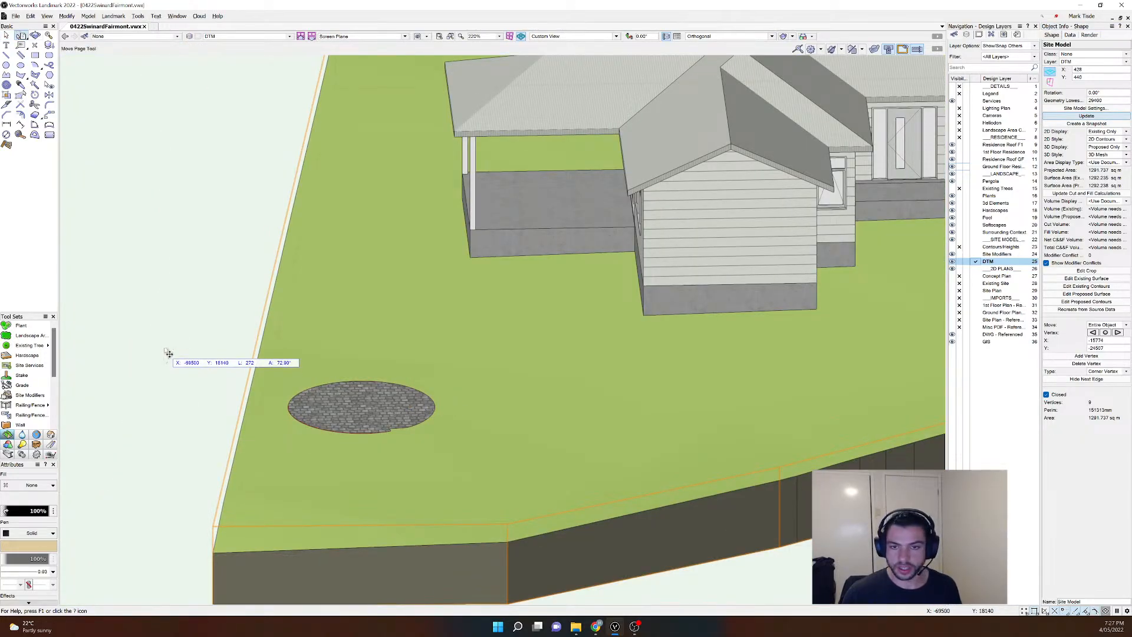
key("x")
left_click(172, 320)
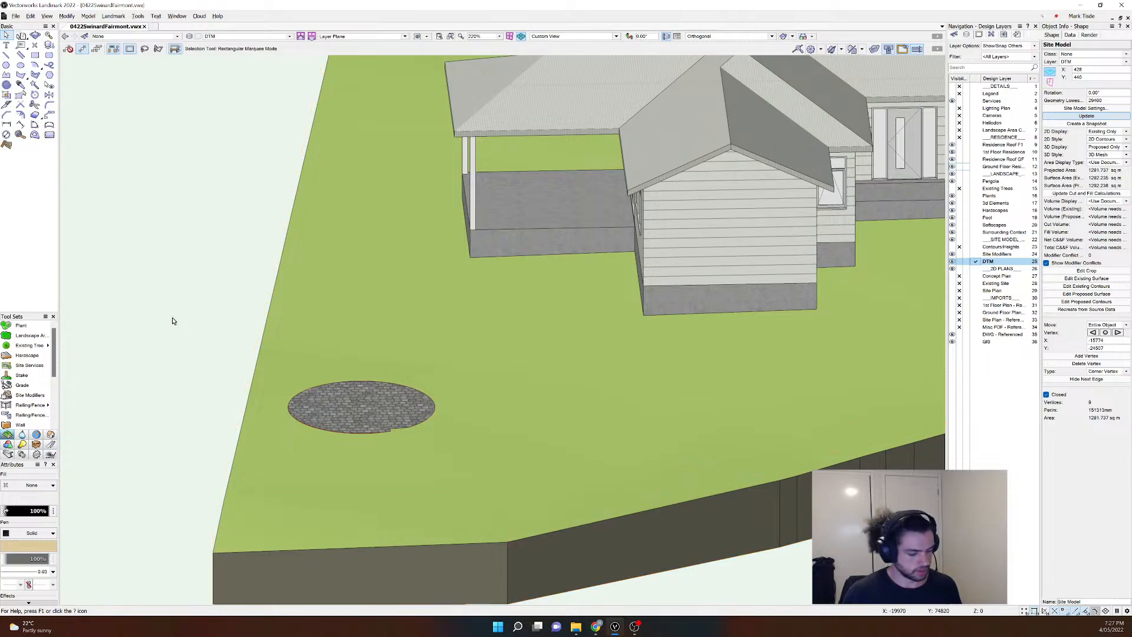
key("ctrl+z")
key("ctrl+z")
key("ctrl+z")
scroll(391, 335, "down", 4)
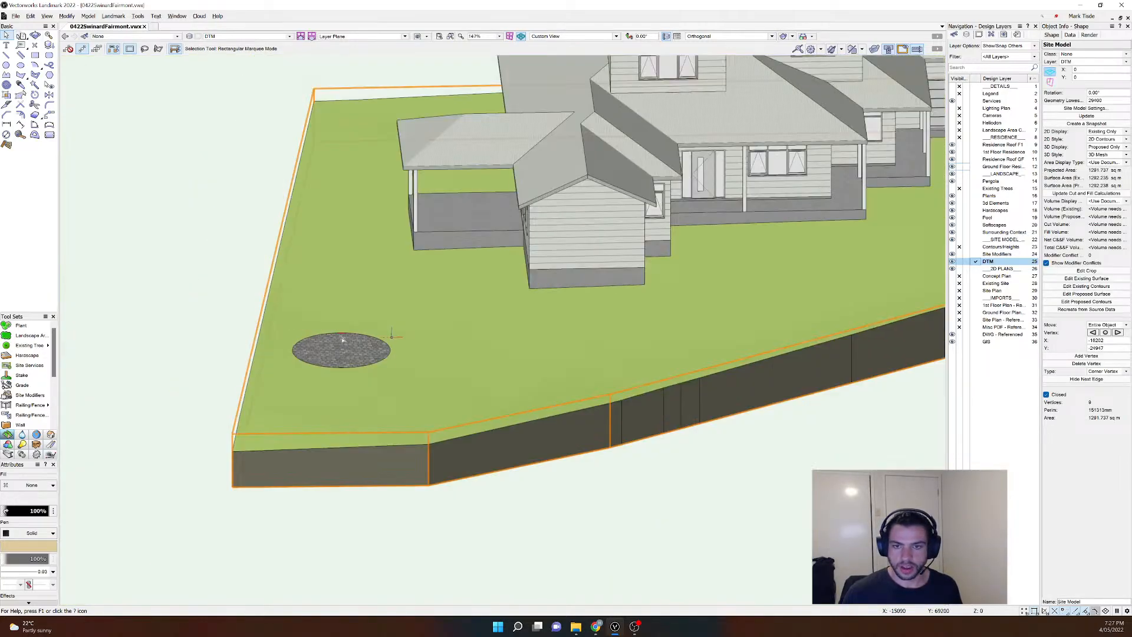
Step: Examine how the ground meets the circular cobblestone hardscape and the house in 3D, and return to Top/Plan view
left_click(205, 305)
key("shift+c")
scroll(329, 357, "up", 4)
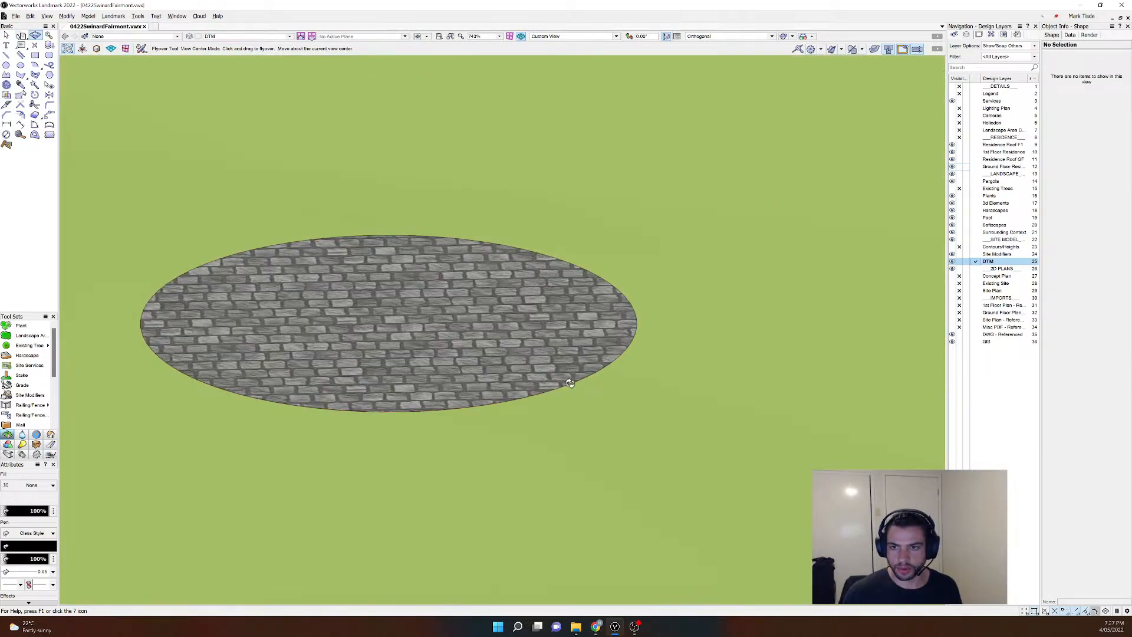
left_click_drag(570, 383, 602, 369)
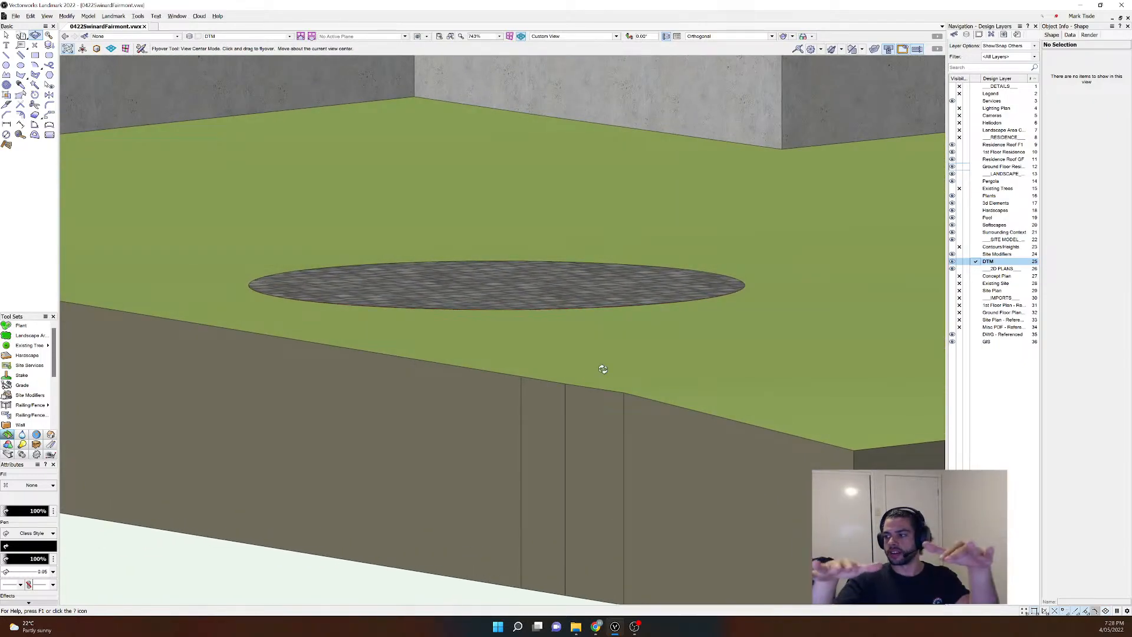
scroll(548, 331, "down", 2)
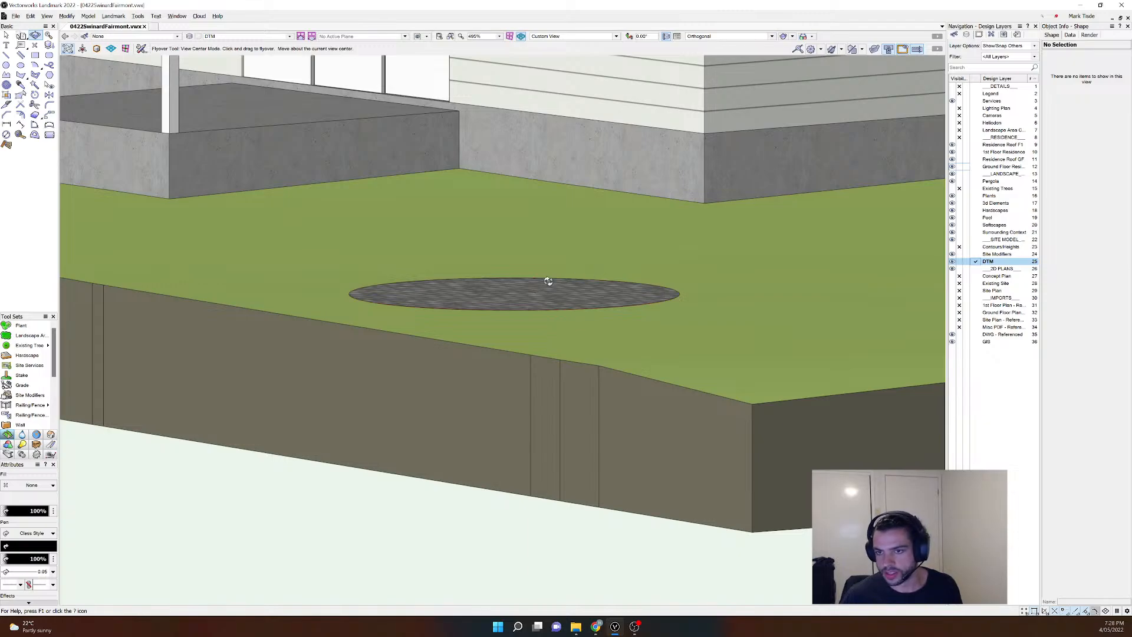
scroll(571, 313, "down", 6)
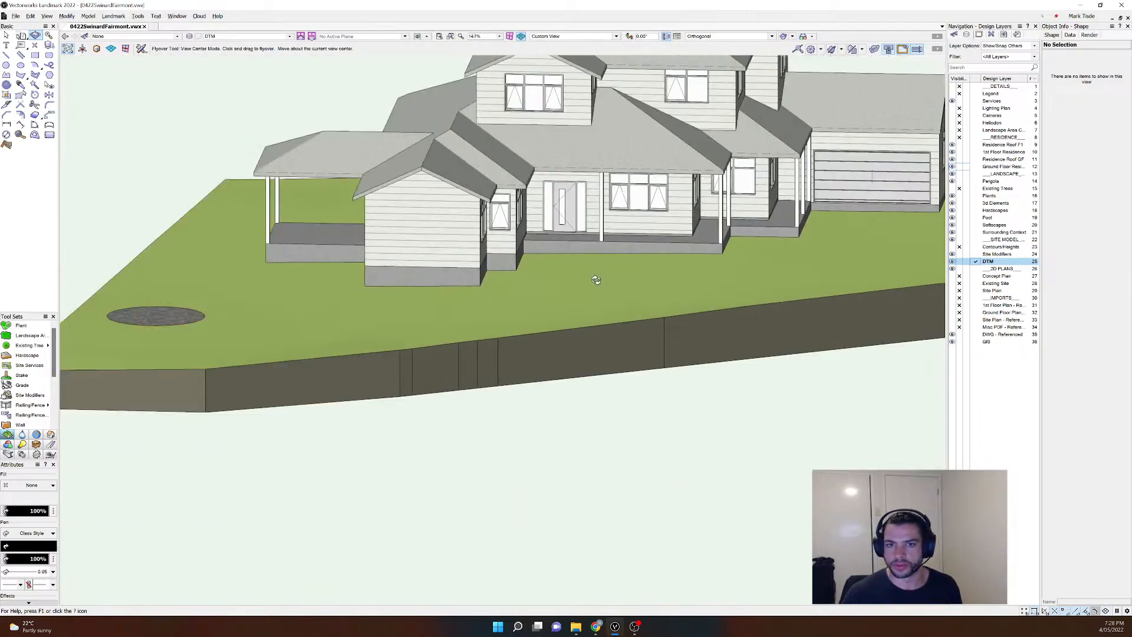
middle_click_drag(591, 273, 393, 360)
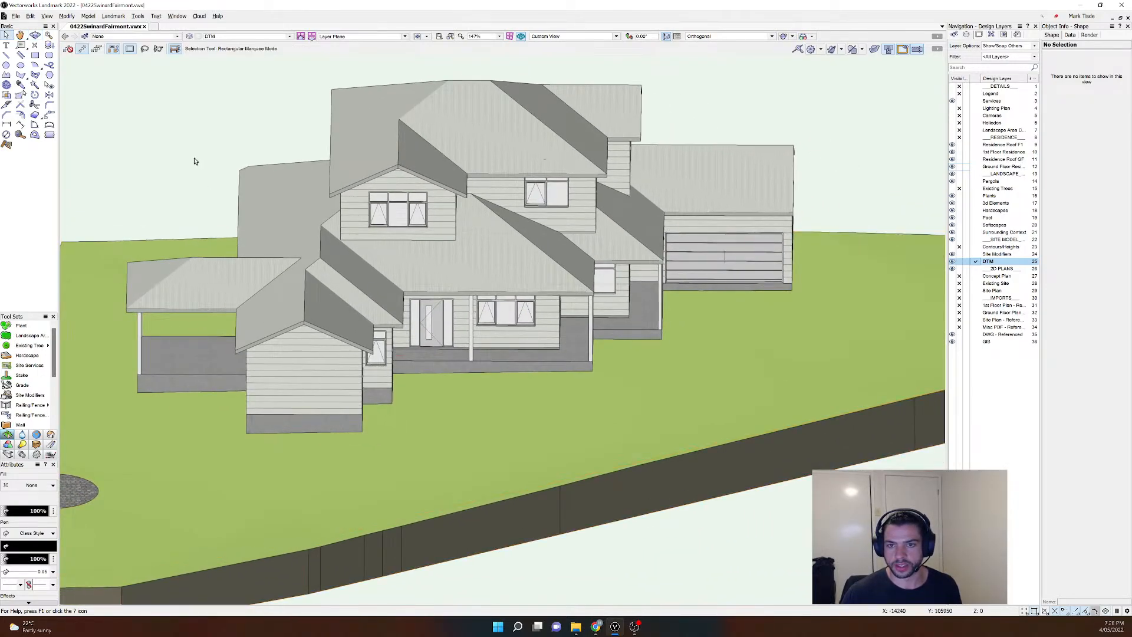
key("ctrl+5")
scroll(371, 164, "down", 2)
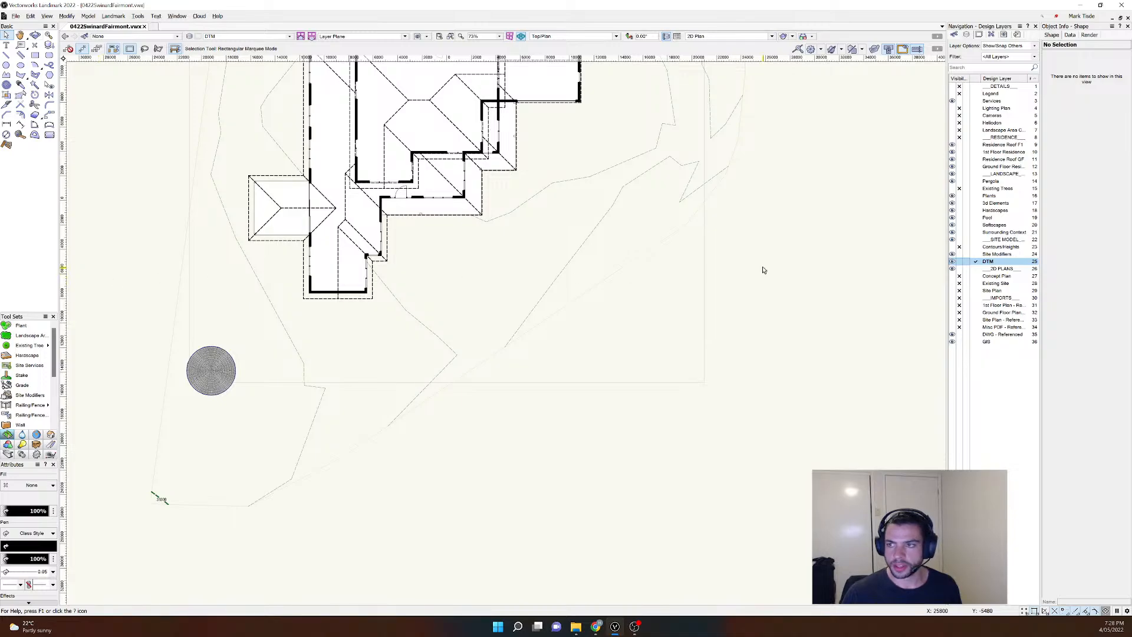
Step: Make Concept Plan the active layer and try duplicating its large circle onto the centre of the small circle in the rectangular paving
left_click(976, 275)
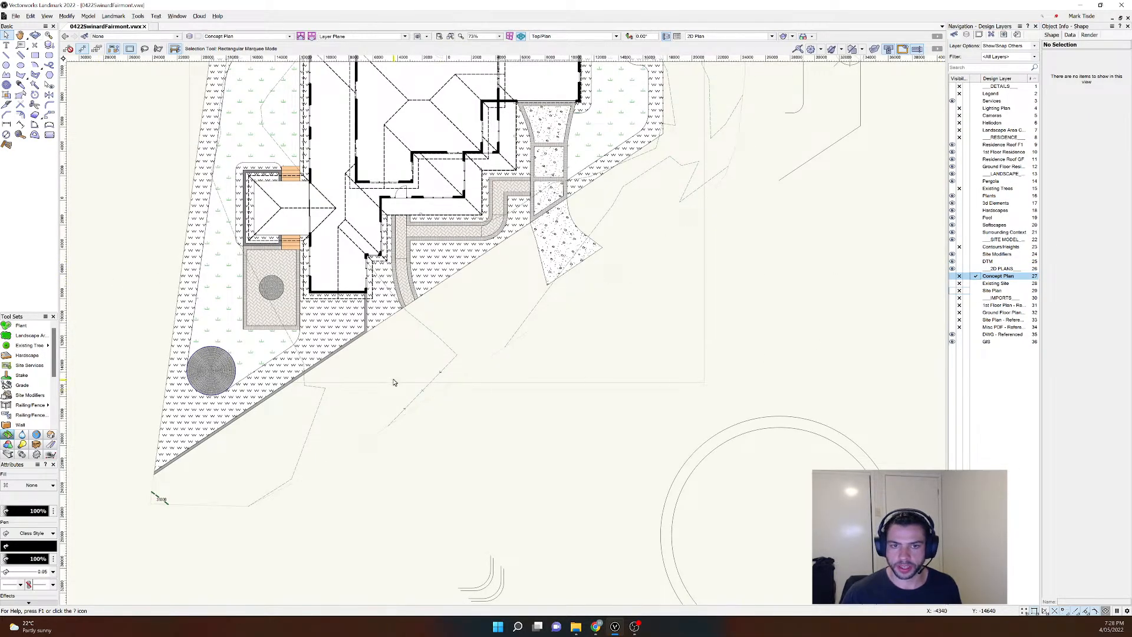
scroll(239, 246, "up", 3)
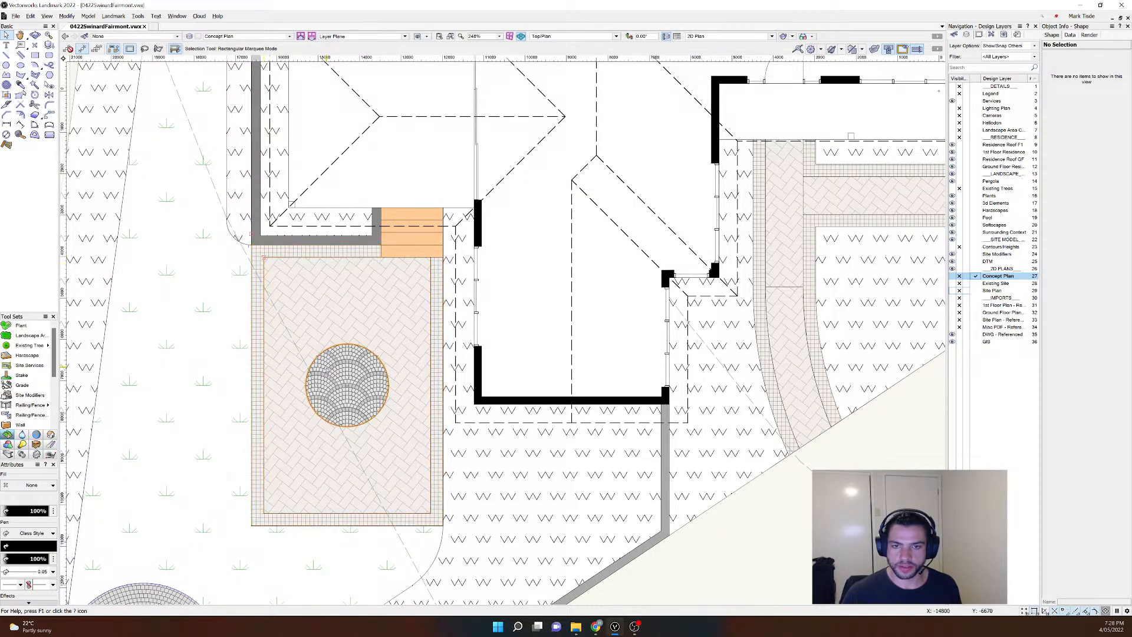
left_click(360, 370)
scroll(404, 302, "down", 2)
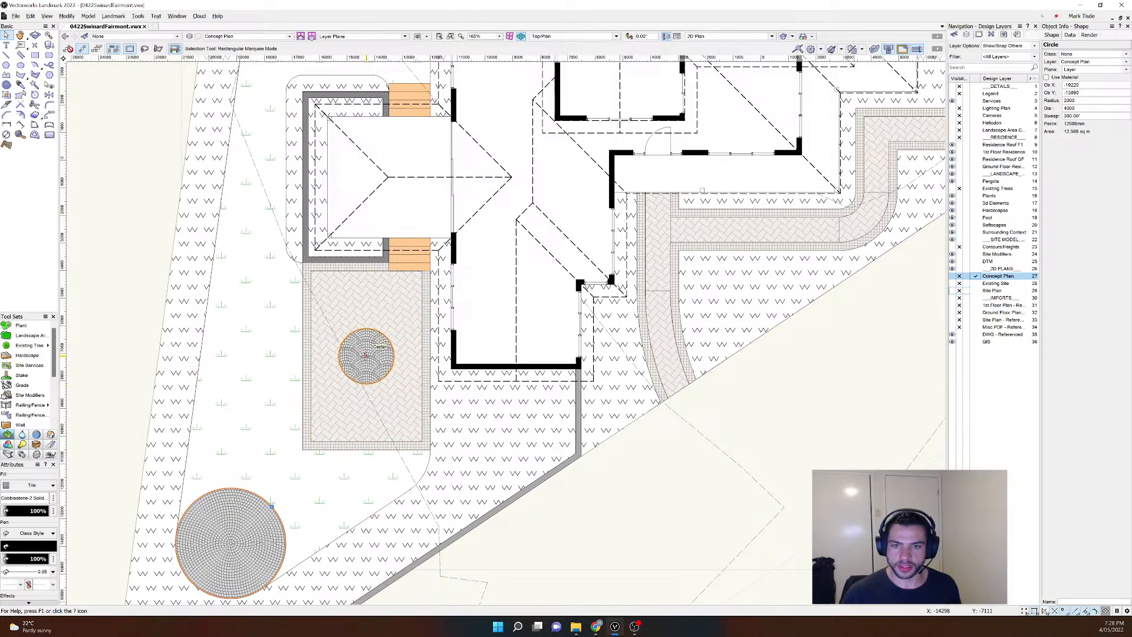
left_click(365, 355)
left_click(83, 272)
left_click(236, 540)
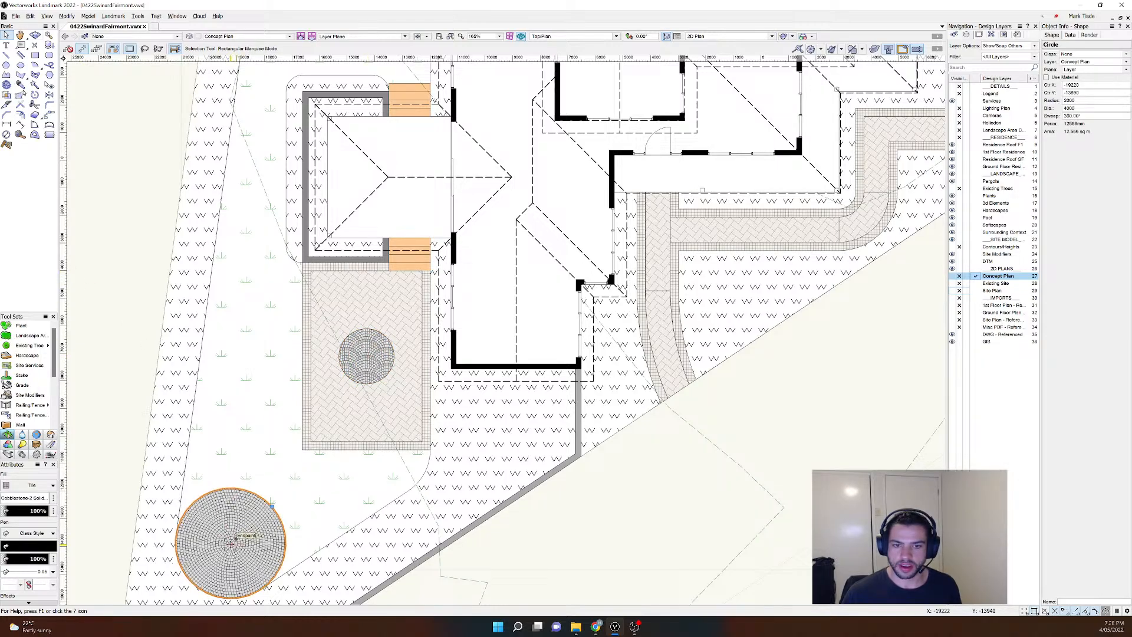
scroll(235, 541, "up", 4)
scroll(236, 541, "down", 3)
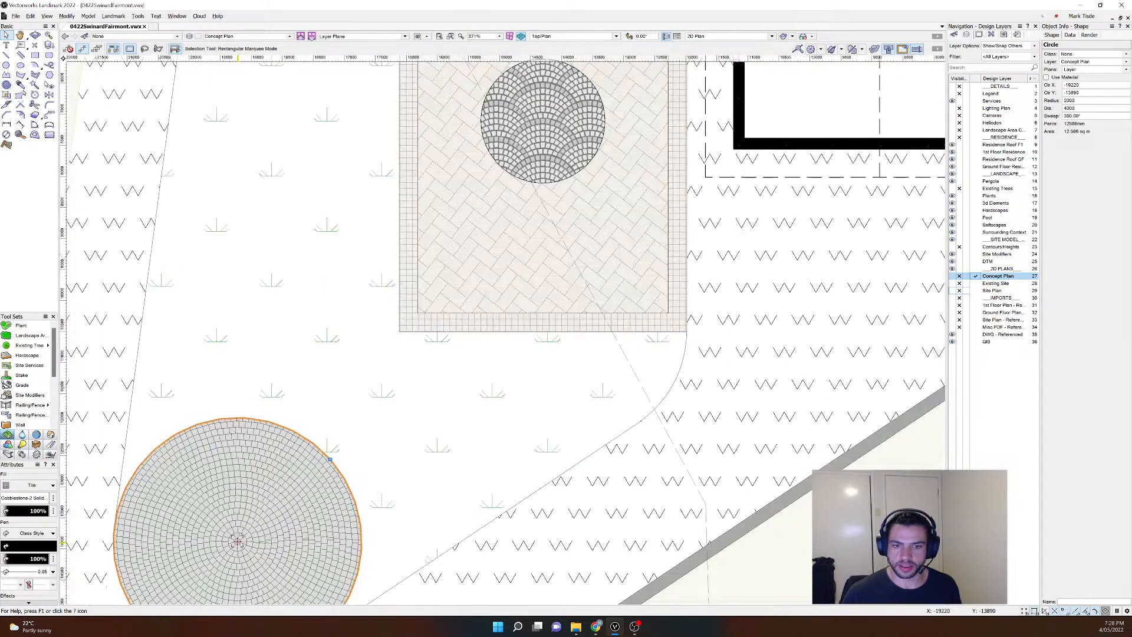
left_click_drag(236, 541, 533, 152)
scroll(539, 112, "up", 3)
scroll(536, 130, "up", 2)
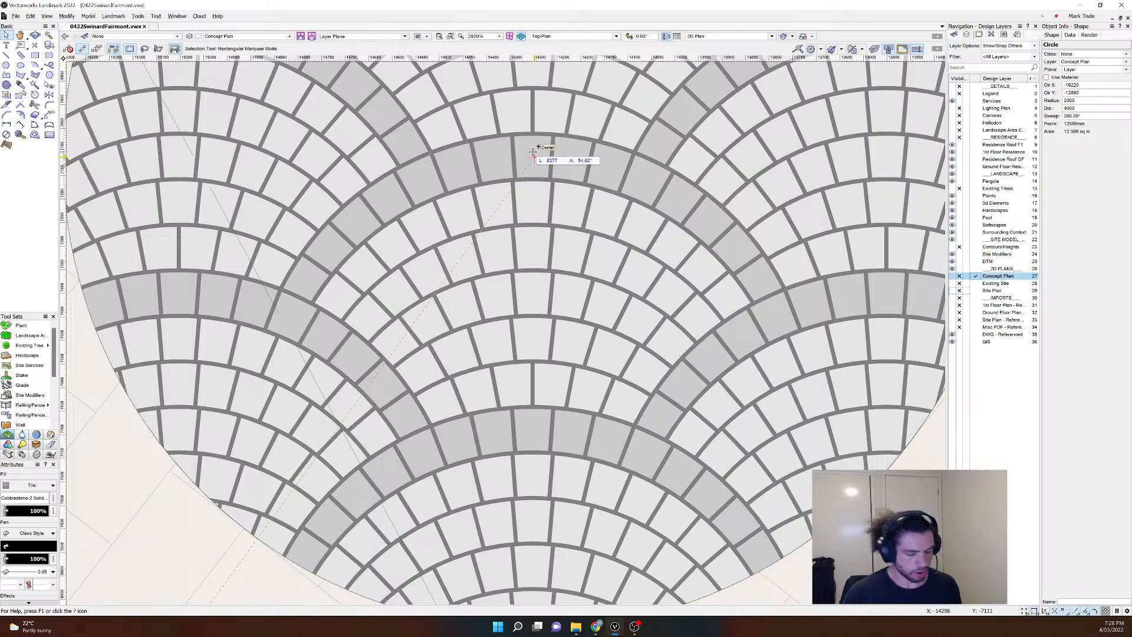
mouse_move(533, 152)
left_mouse_down()
mouse_move(535, 182)
mouse_move(534, 155)
left_mouse_up()
scroll(488, 301, "down", 7)
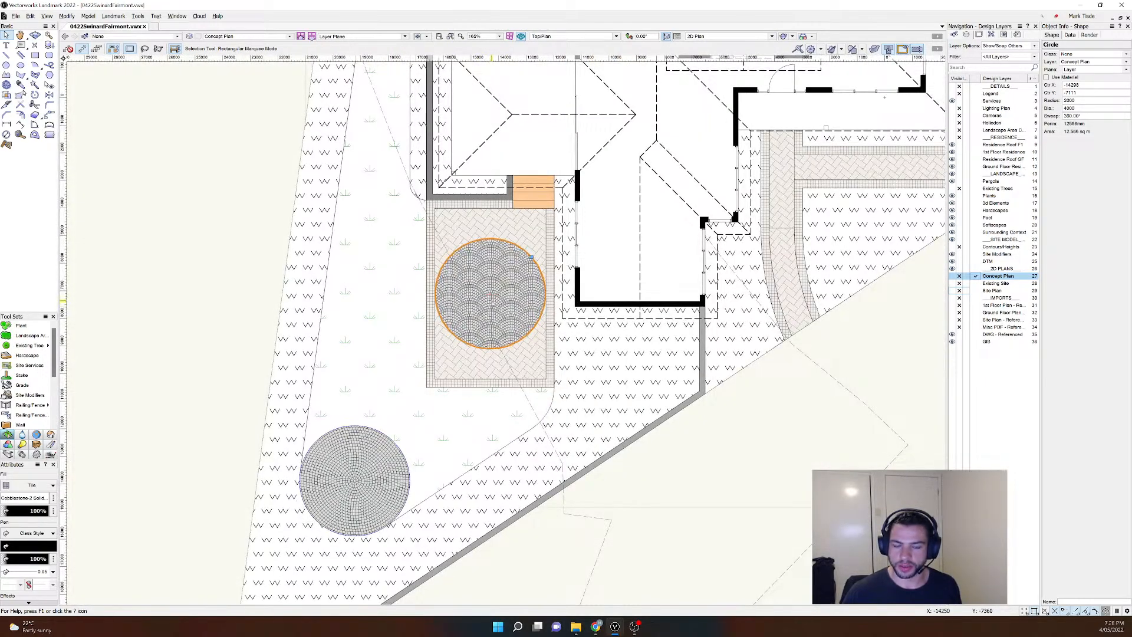
Step: Undo the duplicated concept circle and the change of active layer to Concept Plan
key("ctrl+z")
key("ctrl+z")
key("ctrl+z")
key("ctrl+z")
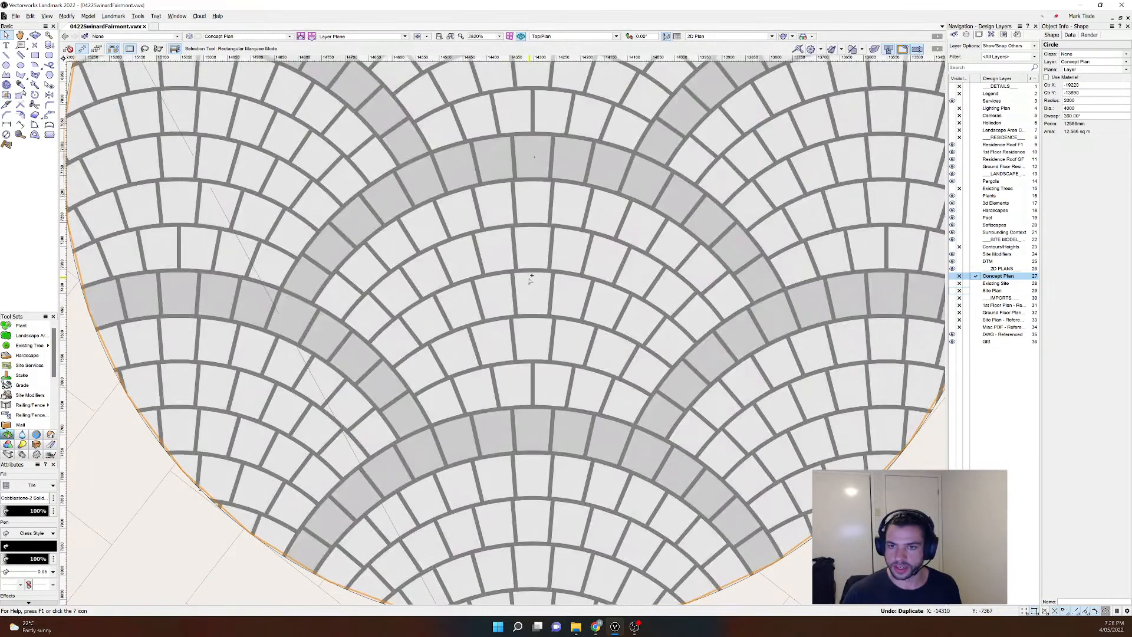
key("ctrl+z")
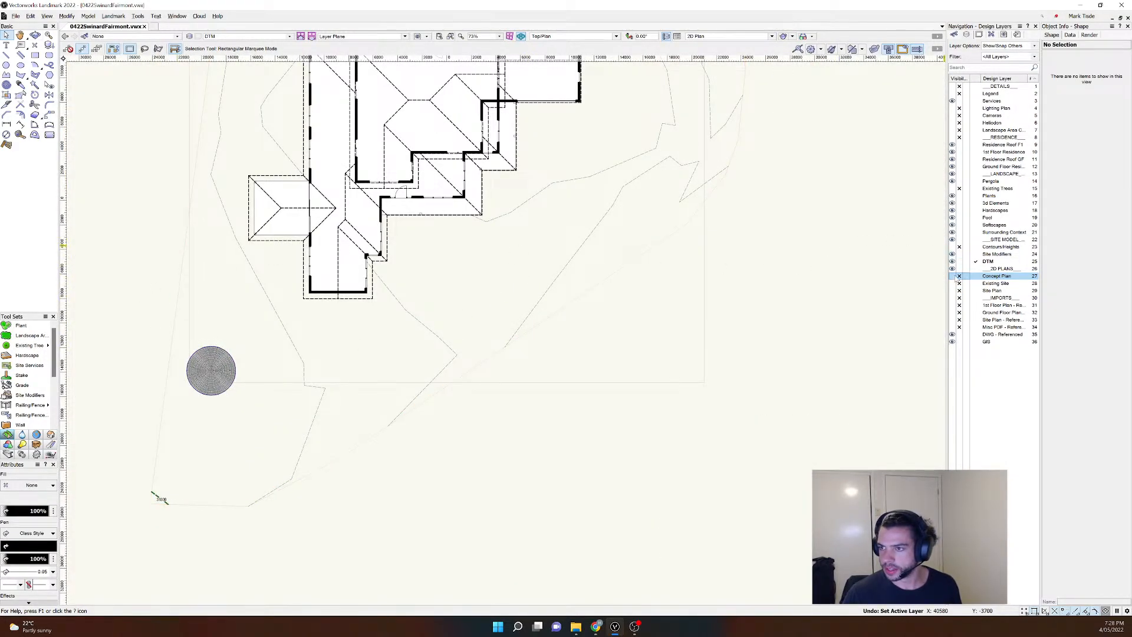
Step: Show the Concept Plan layer and duplicate the circular granite hardscape, centring the copy on the small circle in the rectangular paving
left_click(951, 276)
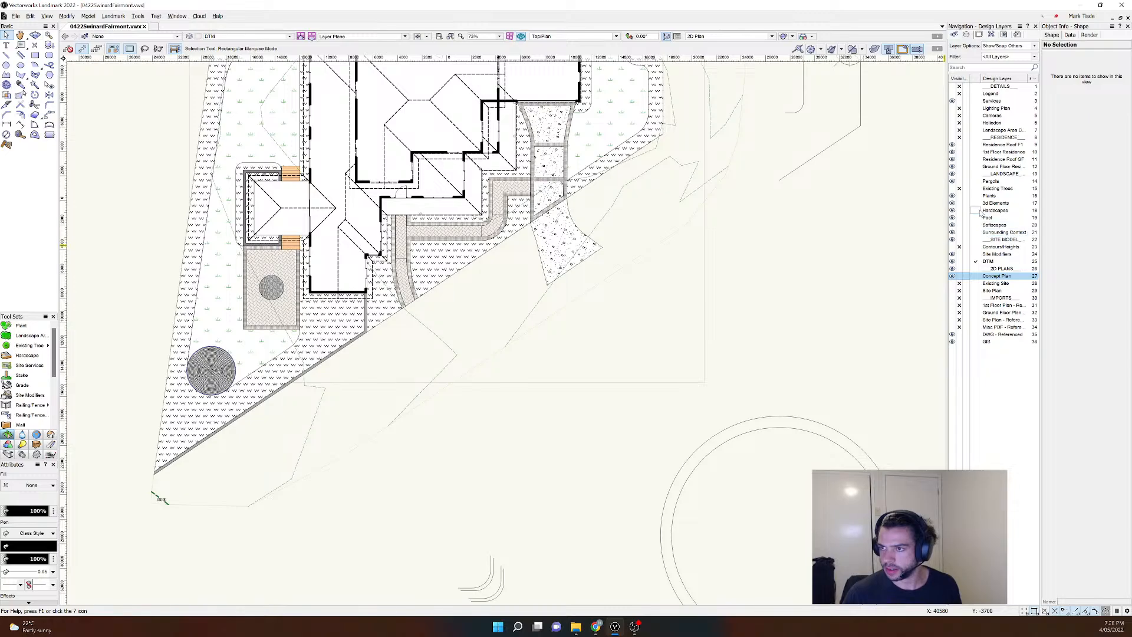
left_click(210, 371)
scroll(118, 350, "up", 2)
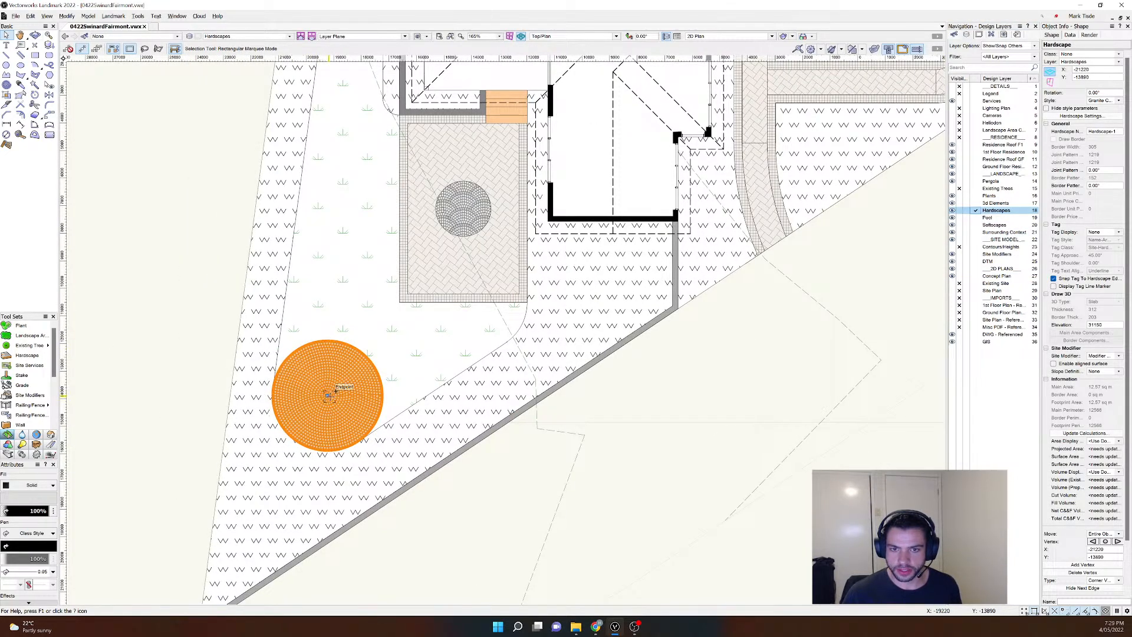
left_click_drag(329, 395, 158, 177)
scroll(218, 171, "up", 3)
scroll(153, 177, "down", 5)
scroll(395, 212, "up", 7)
left_click_drag(397, 207, 396, 247)
scroll(396, 247, "up", 2)
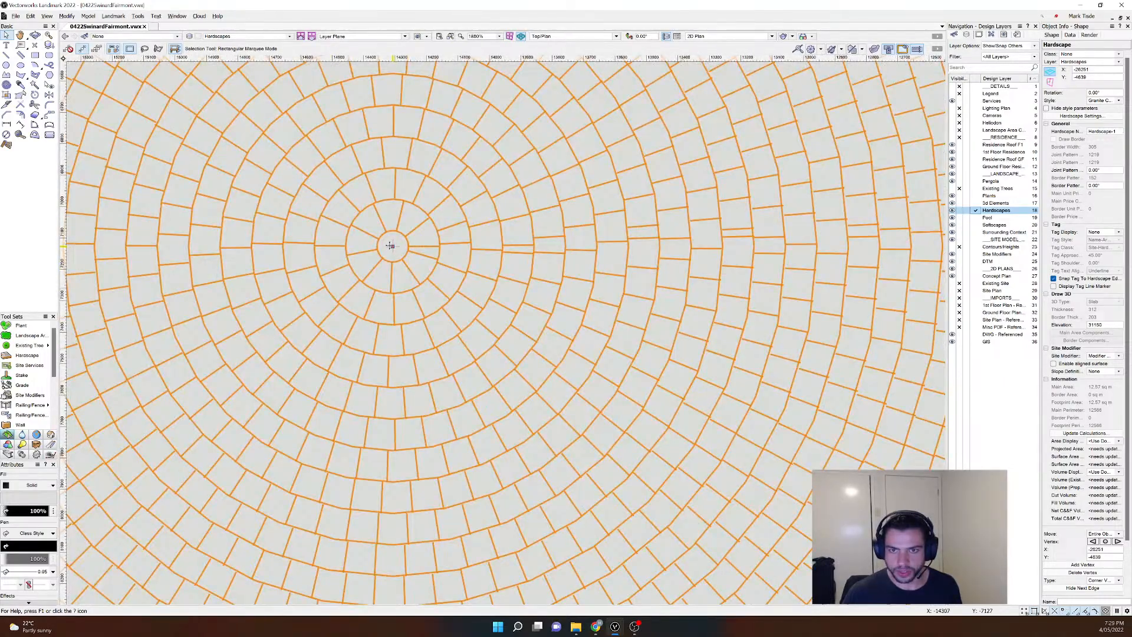
scroll(401, 247, "down", 3)
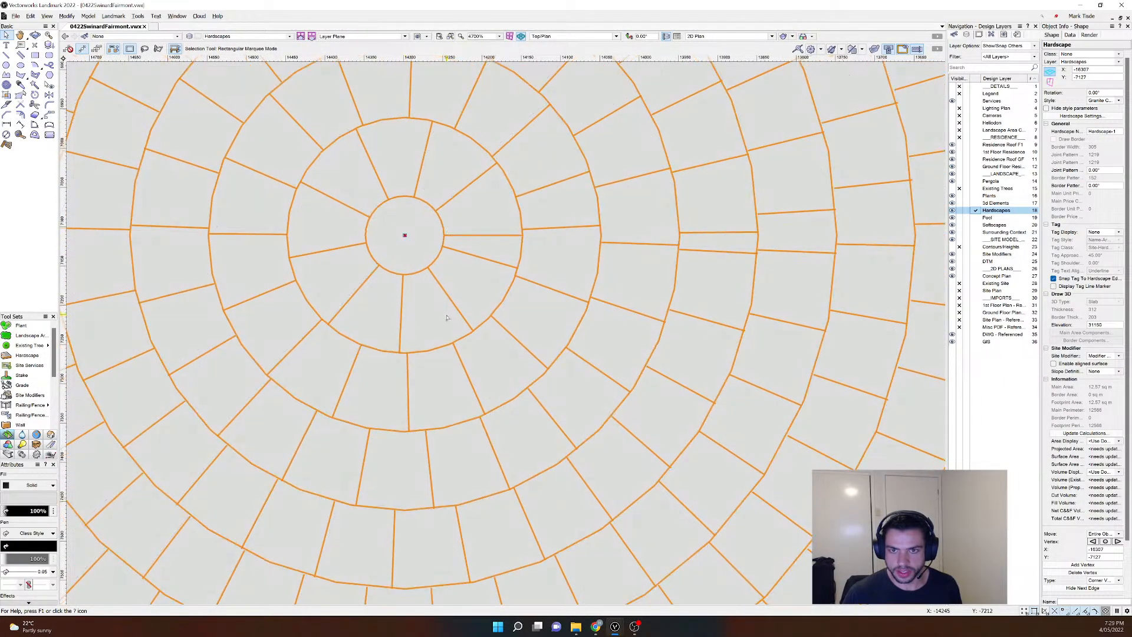
scroll(447, 314, "down", 5)
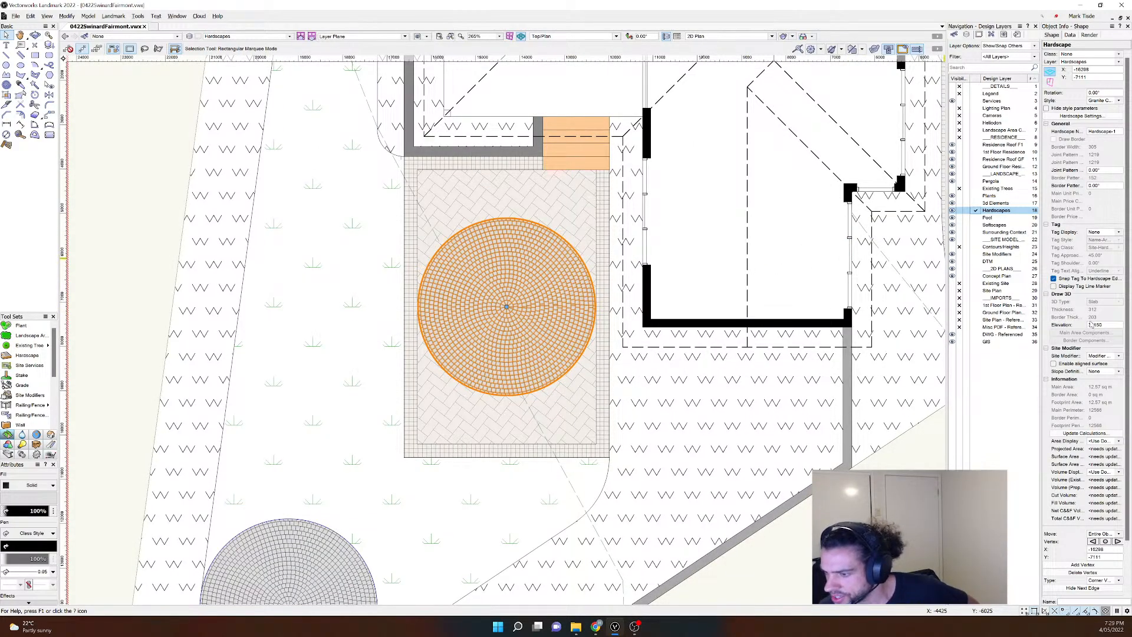
scroll(1088, 324, "down", 3)
scroll(1091, 324, "up", 3)
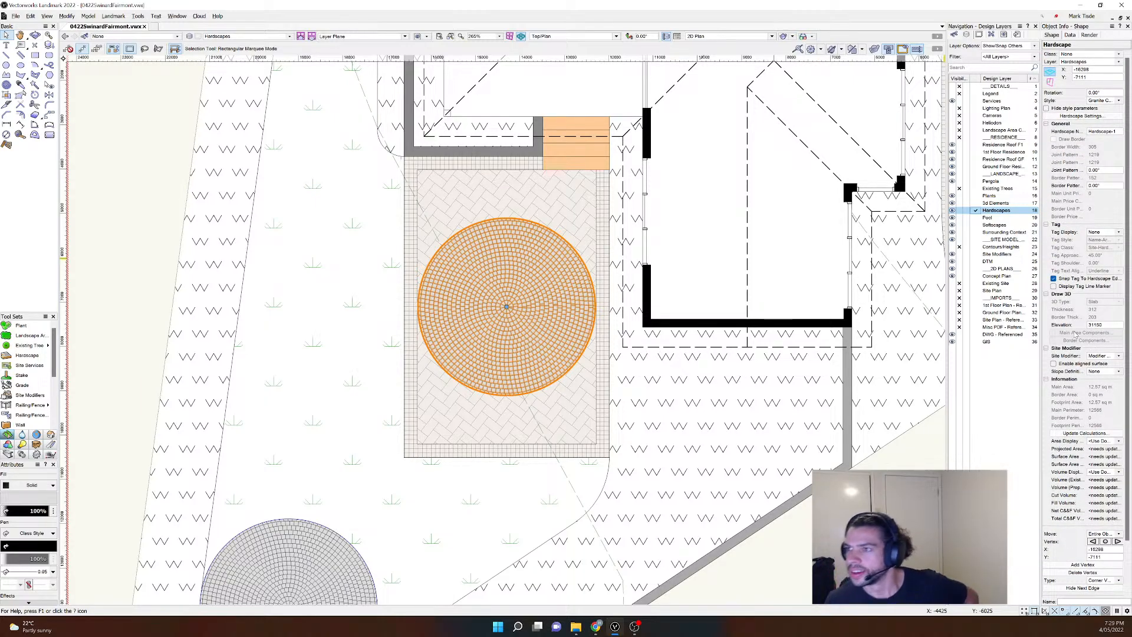
key("shift+r")
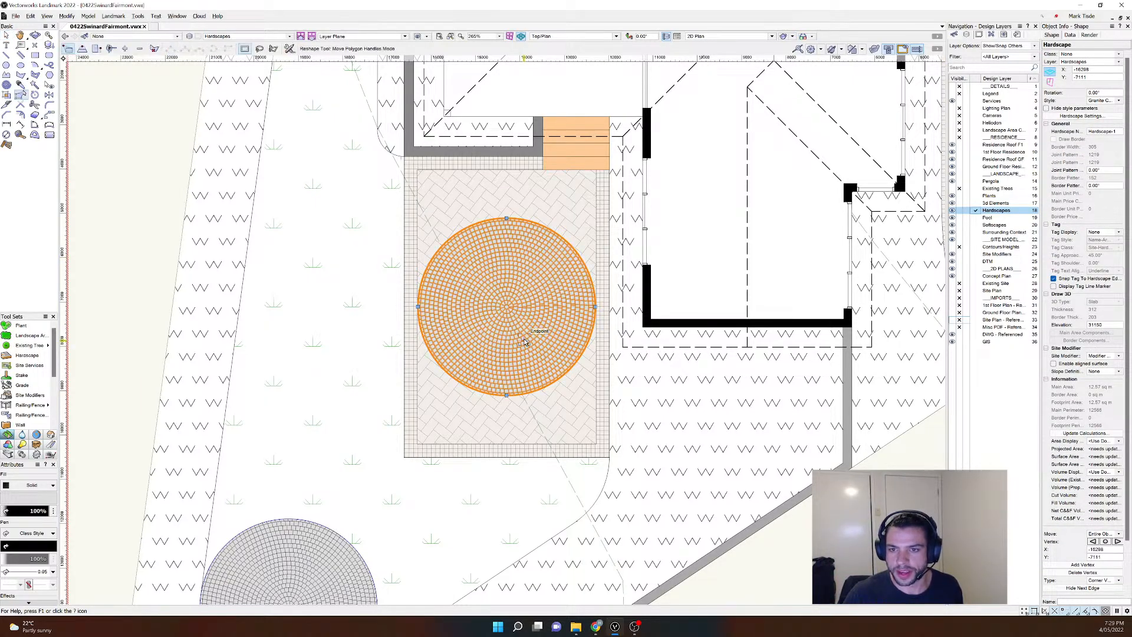
key("x")
left_click(135, 211)
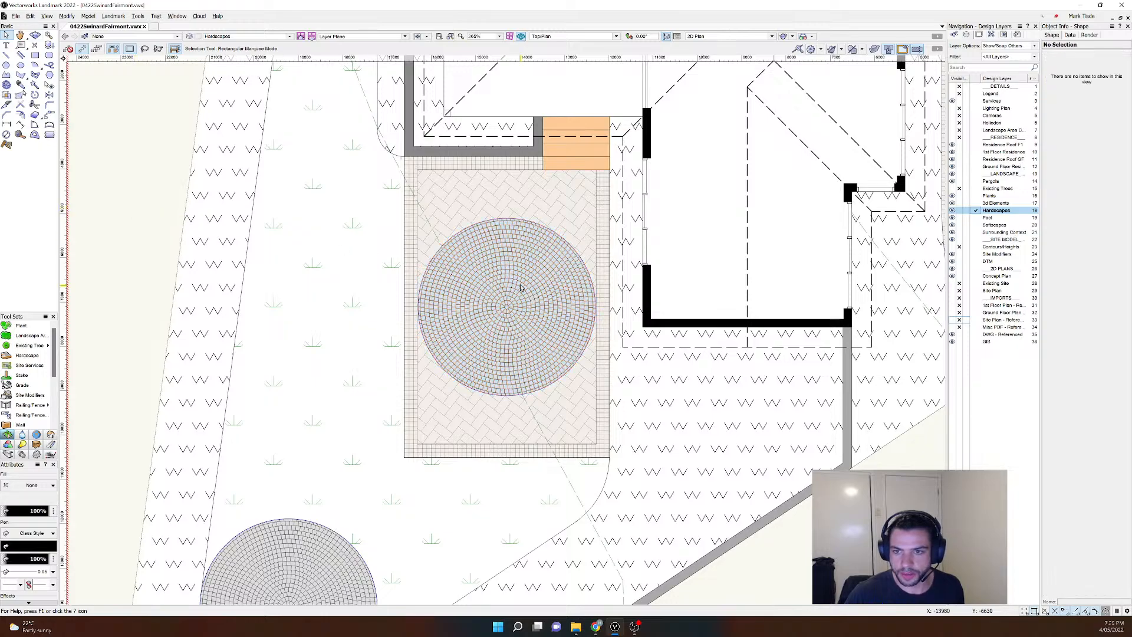
Step: Hide Hardscapes, copy the rectangular herringbone paving polyline from Concept Plan, and paste it in place on the Hardscapes layer
left_click(975, 276)
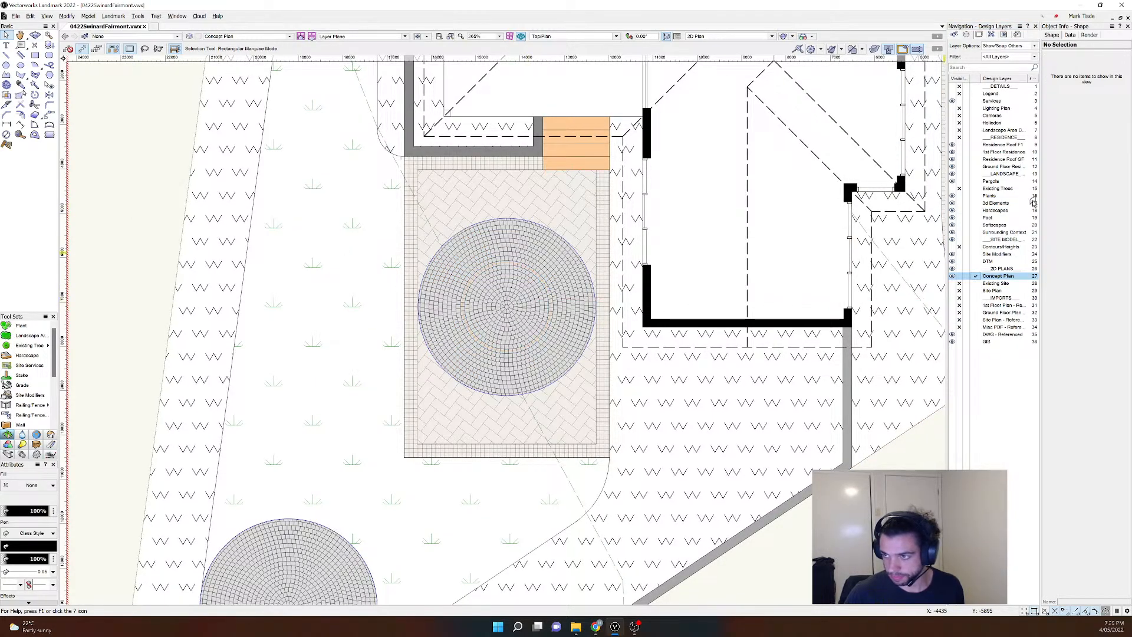
left_click(959, 210)
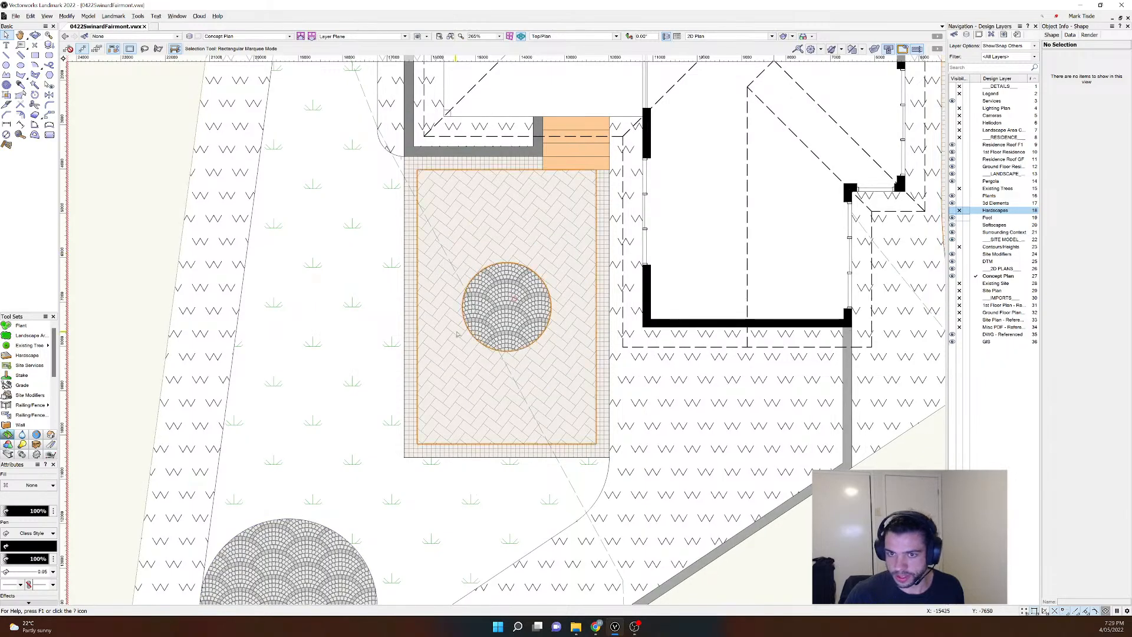
left_click(516, 326)
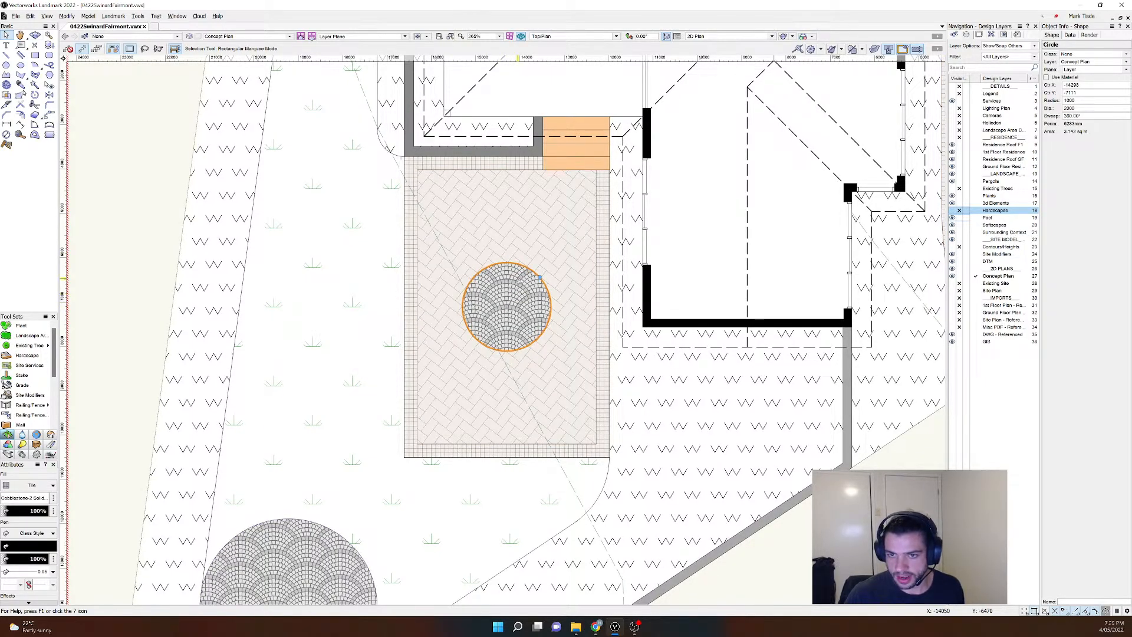
left_click(513, 222)
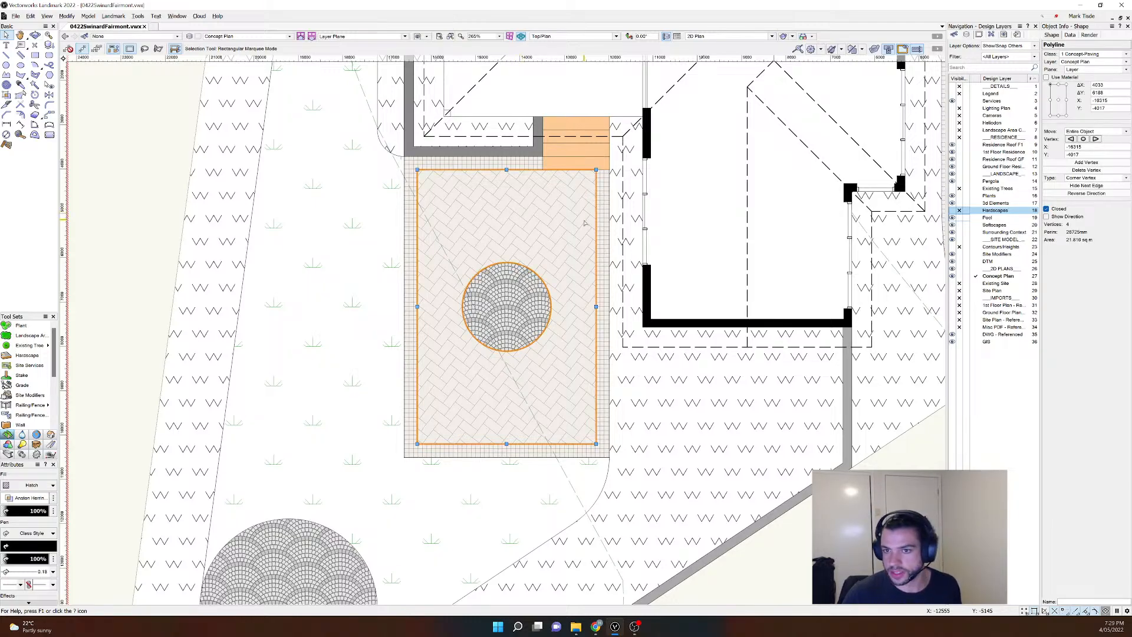
left_click(510, 325)
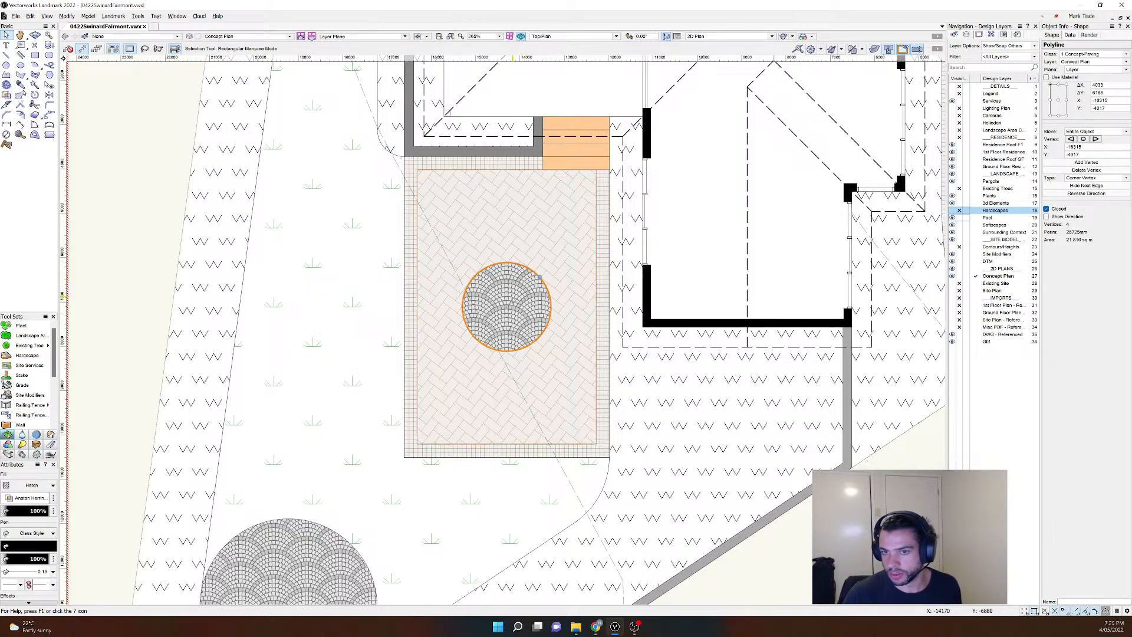
left_click(529, 226)
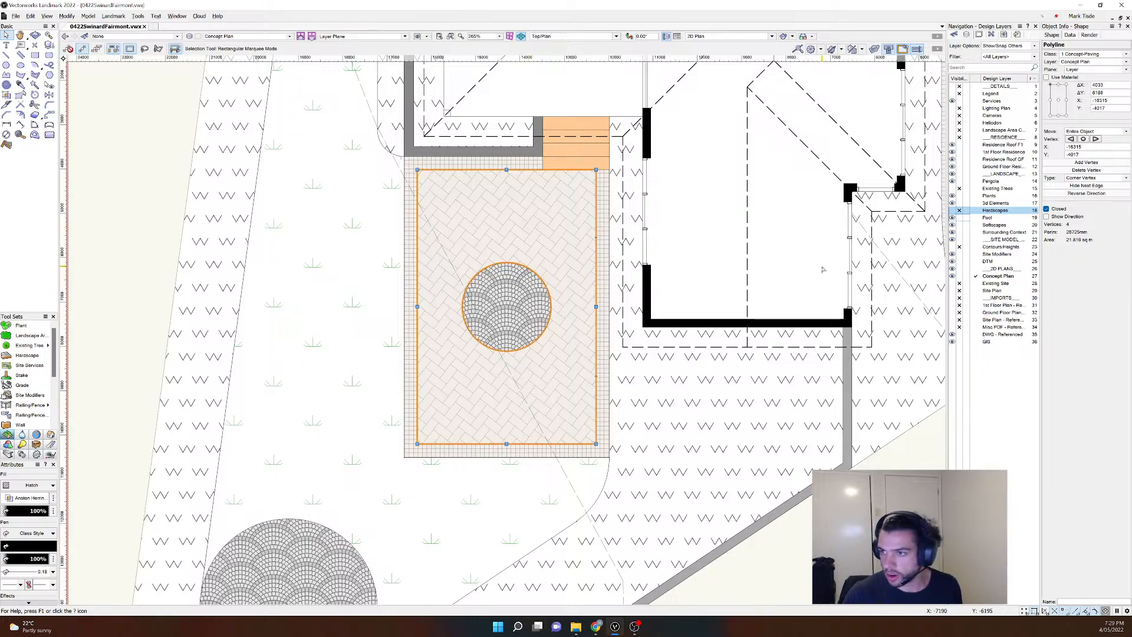
left_click(975, 203)
left_click(976, 211)
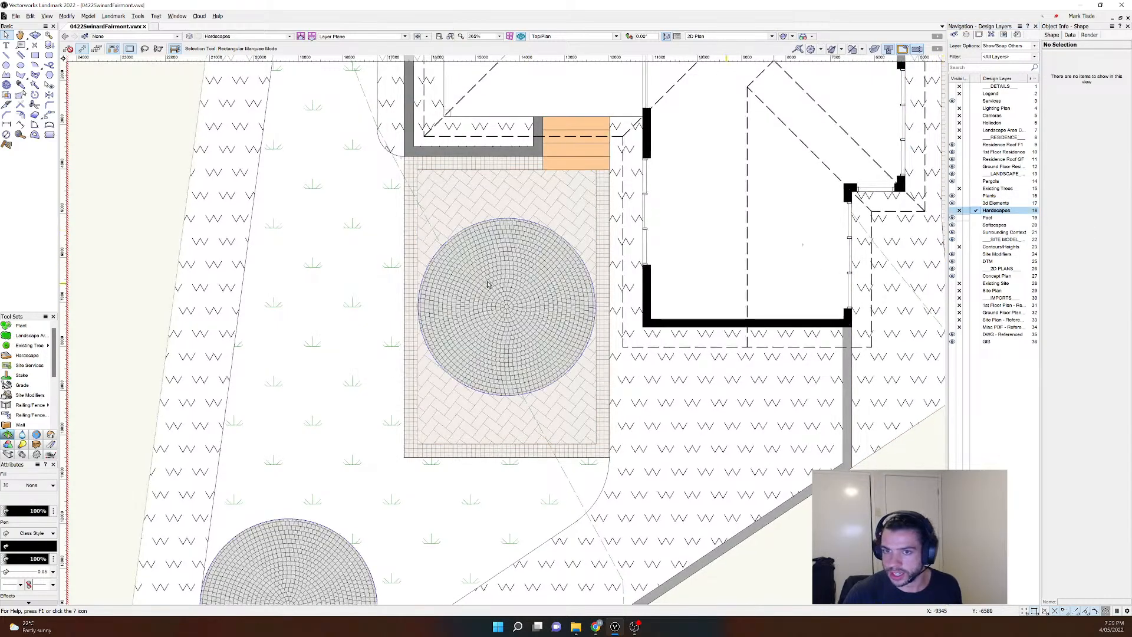
key("ctrl+alt+v")
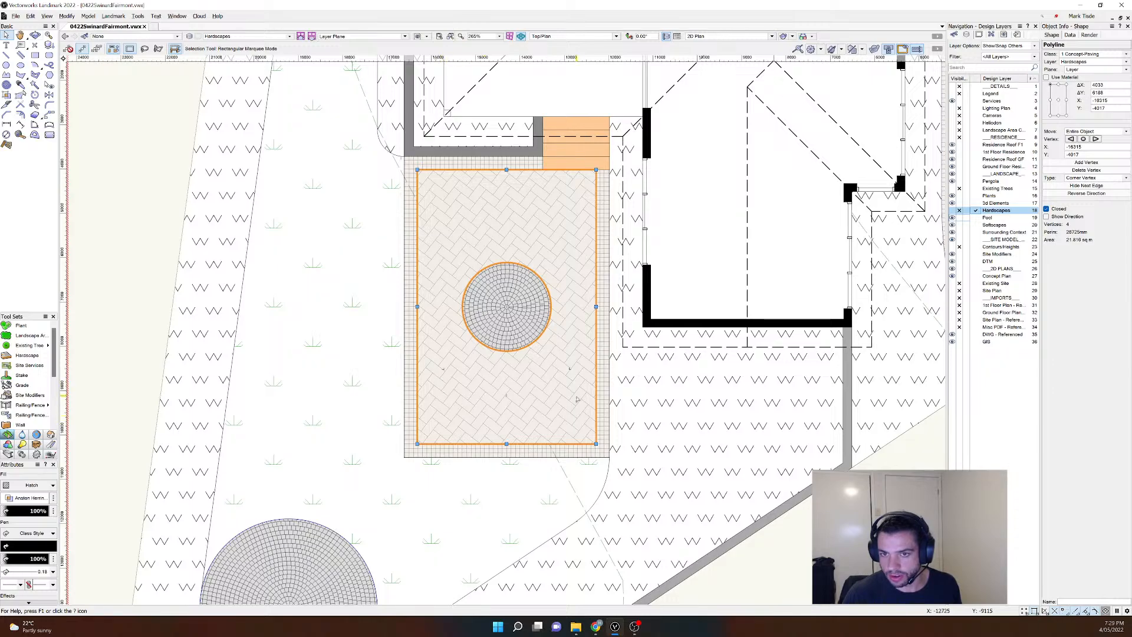
Step: Clip the duplicated large circular granite hardscape with the rectangular herringbone paving polyline, leaving only the small central circle
left_click(520, 381, "shift")
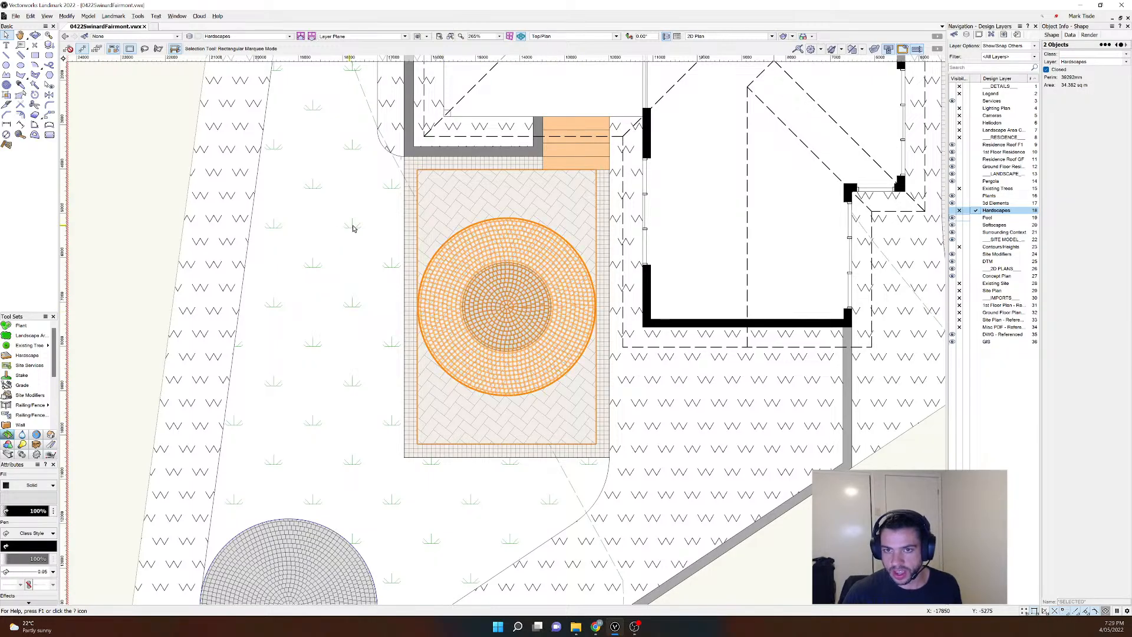
key("ctrl+alt+a")
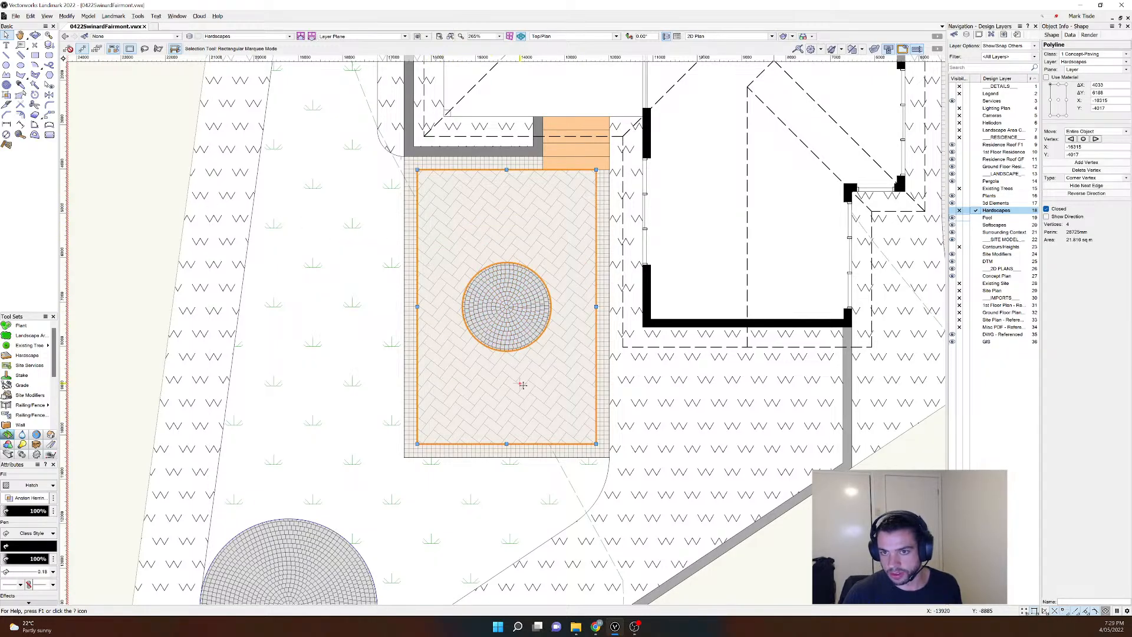
key("ctrl+z")
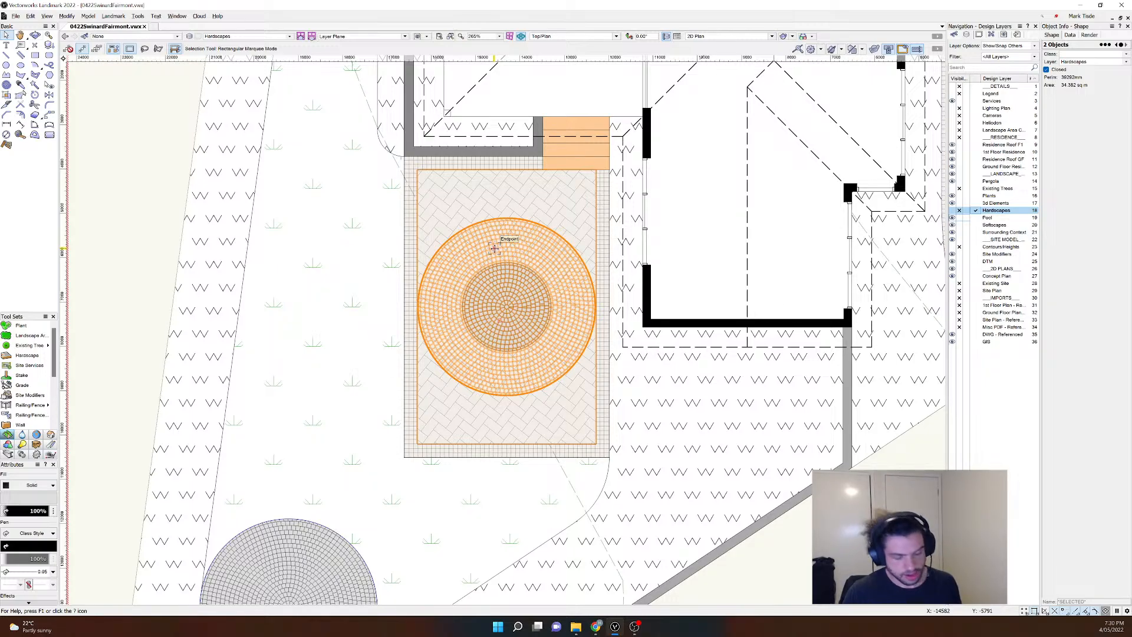
right_click(496, 252)
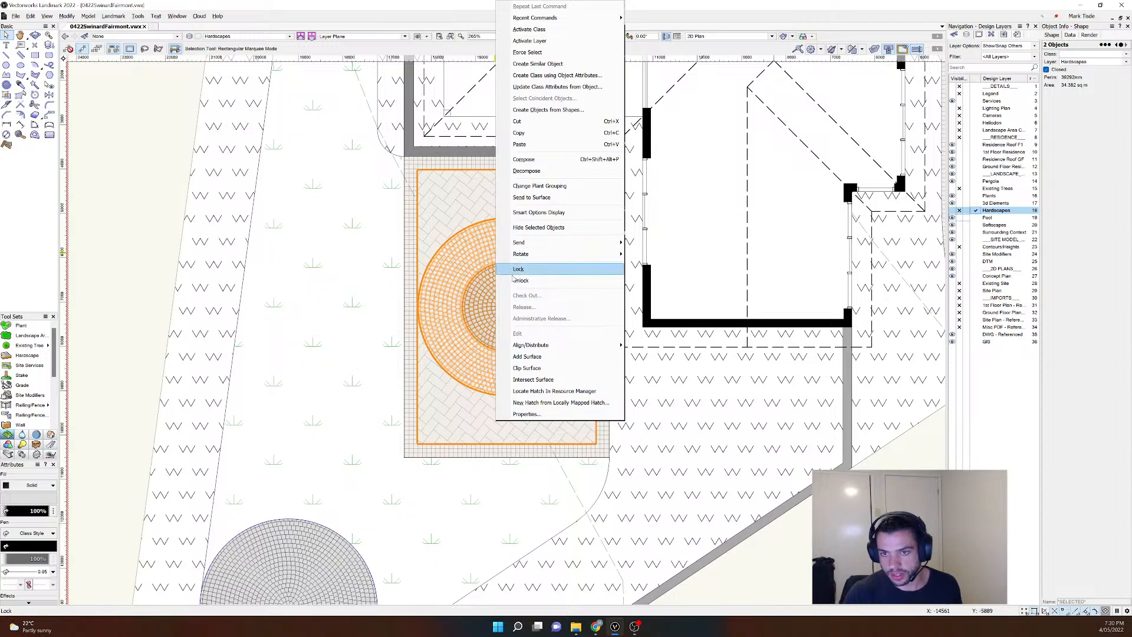
left_click(531, 368)
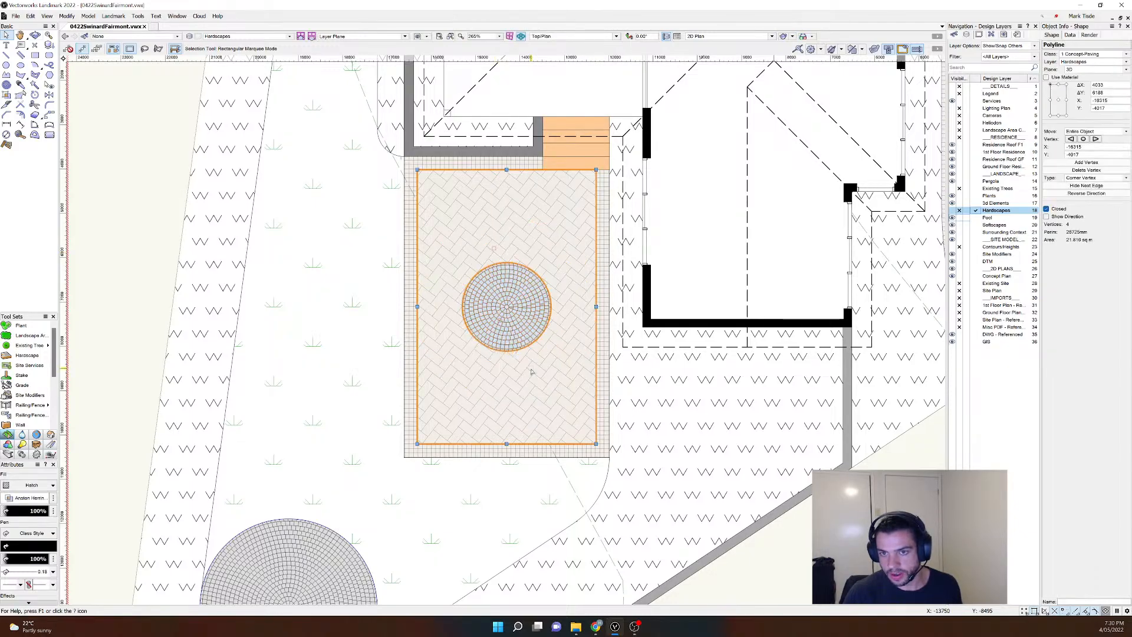
Step: Select the small circular granite hardscape in the paving and examine its position against the terrain in 3D
left_click(435, 270)
left_click(495, 291)
scroll(513, 288, "up", 4)
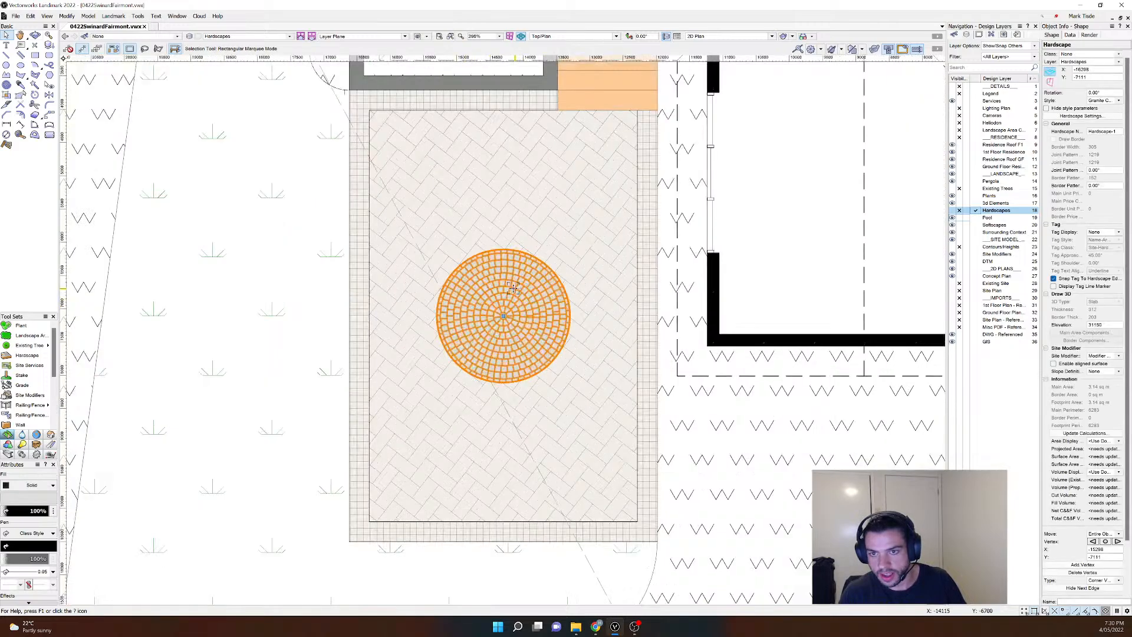
scroll(513, 287, "down", 4)
middle_click_drag(504, 300, 494, 268, "ctrl")
left_click_drag(494, 269, 384, 207)
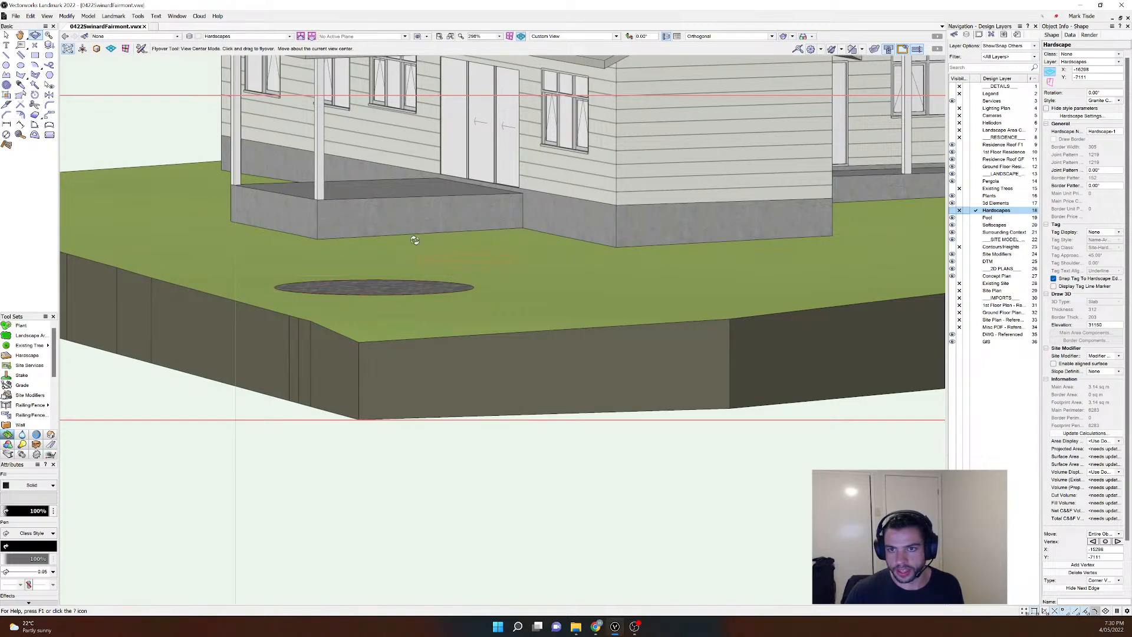
key("F5")
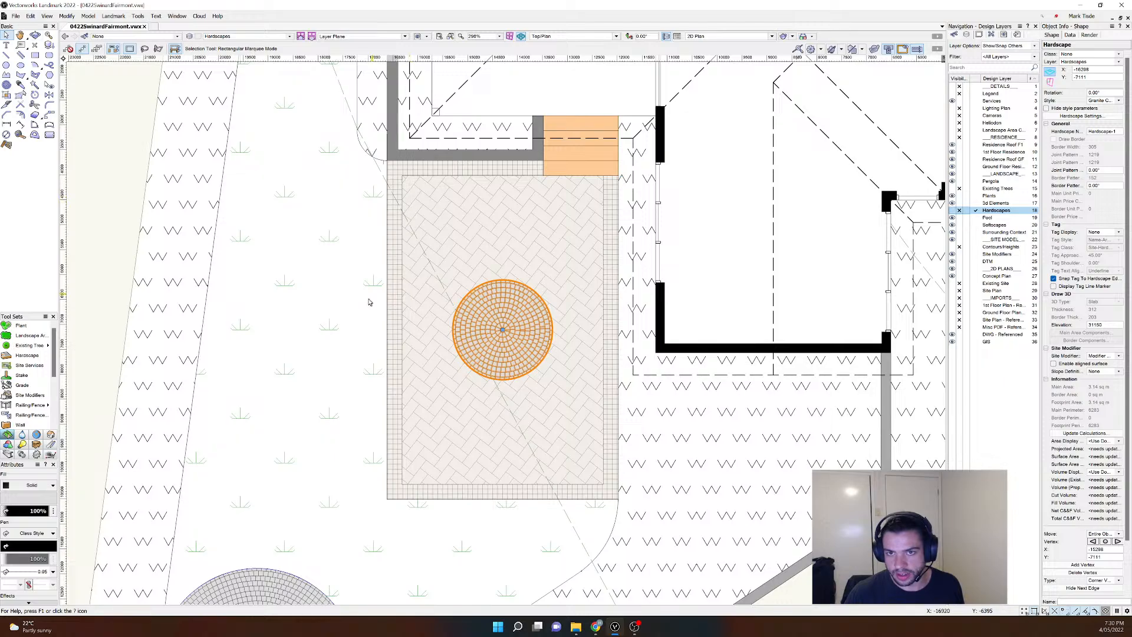
Step: Compare the elevations of the two circular pads and measure from the rectangular paving's lower-left corner to the large pad
left_click(276, 593)
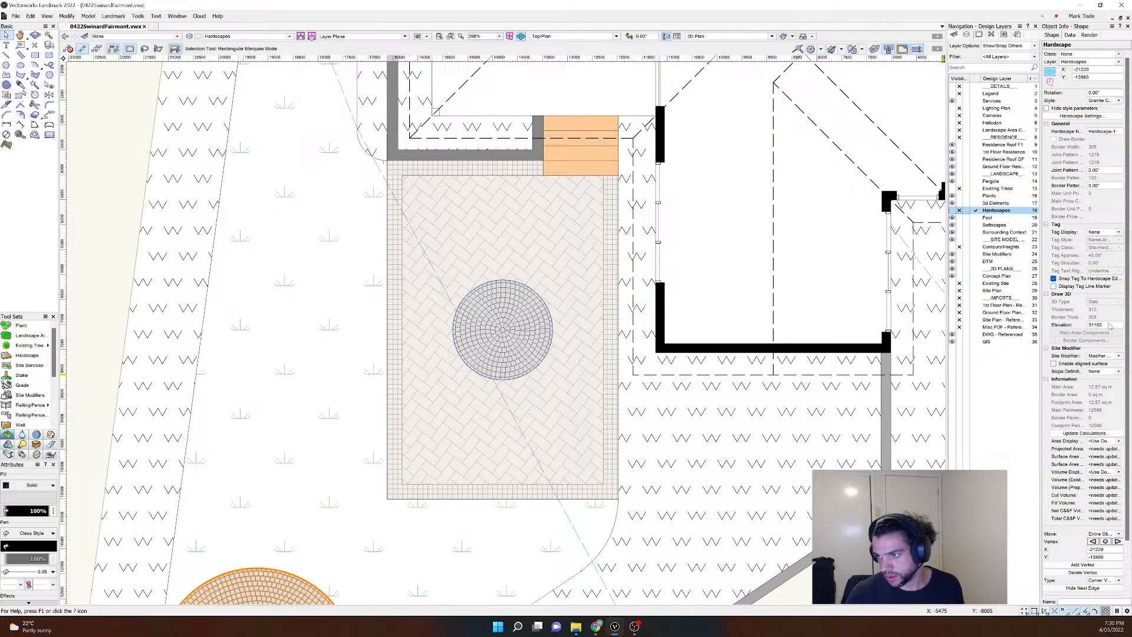
left_click(475, 326)
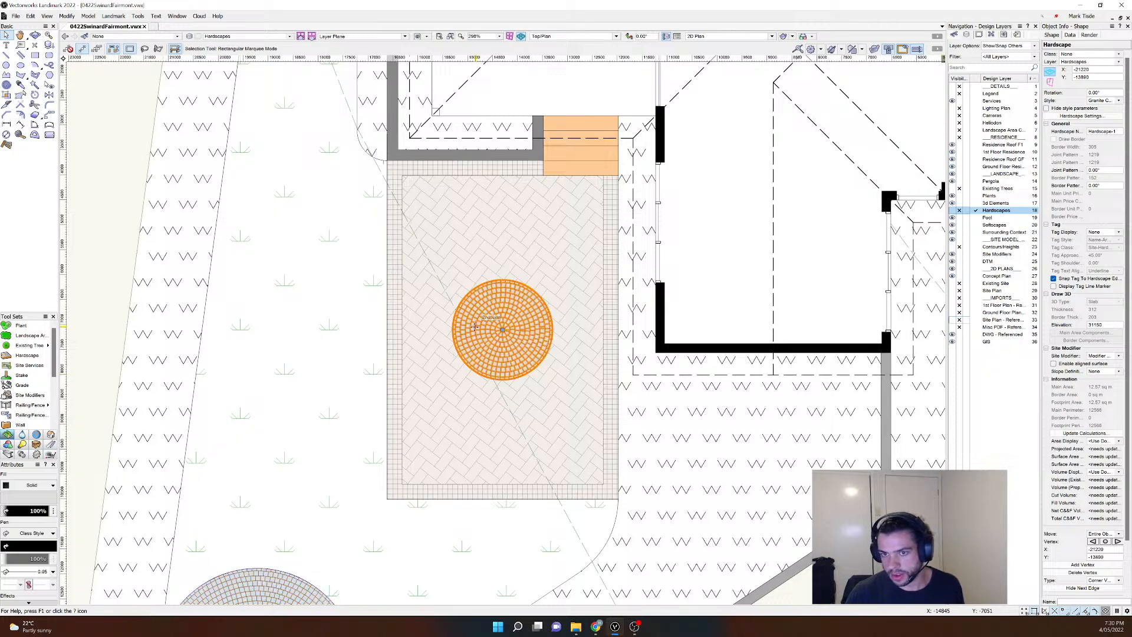
left_click(1113, 325)
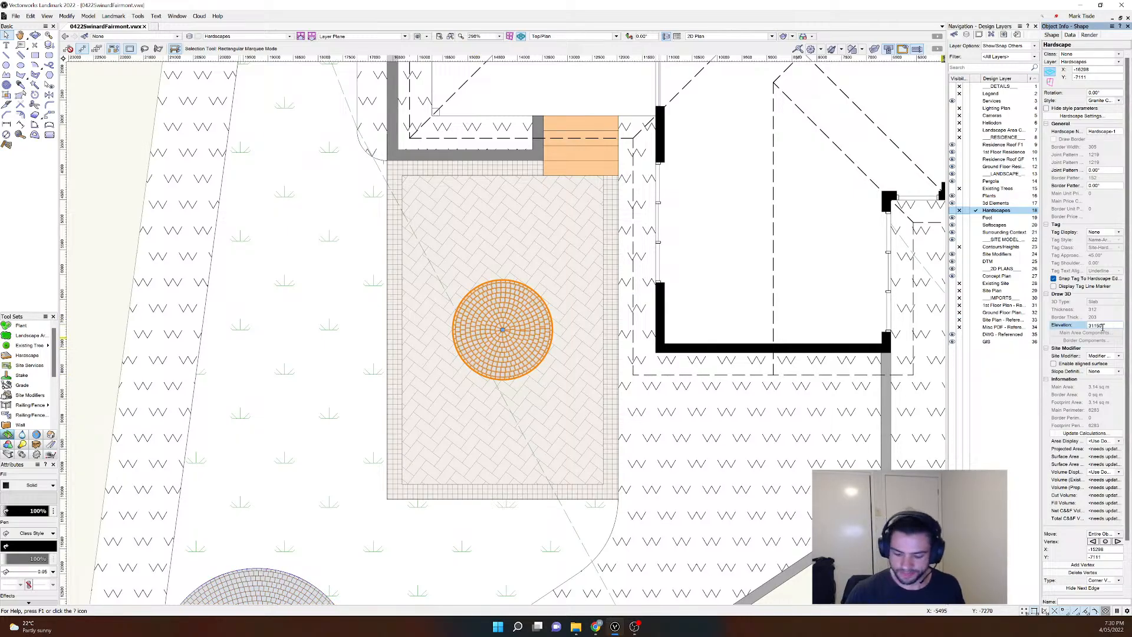
left_click(20, 134)
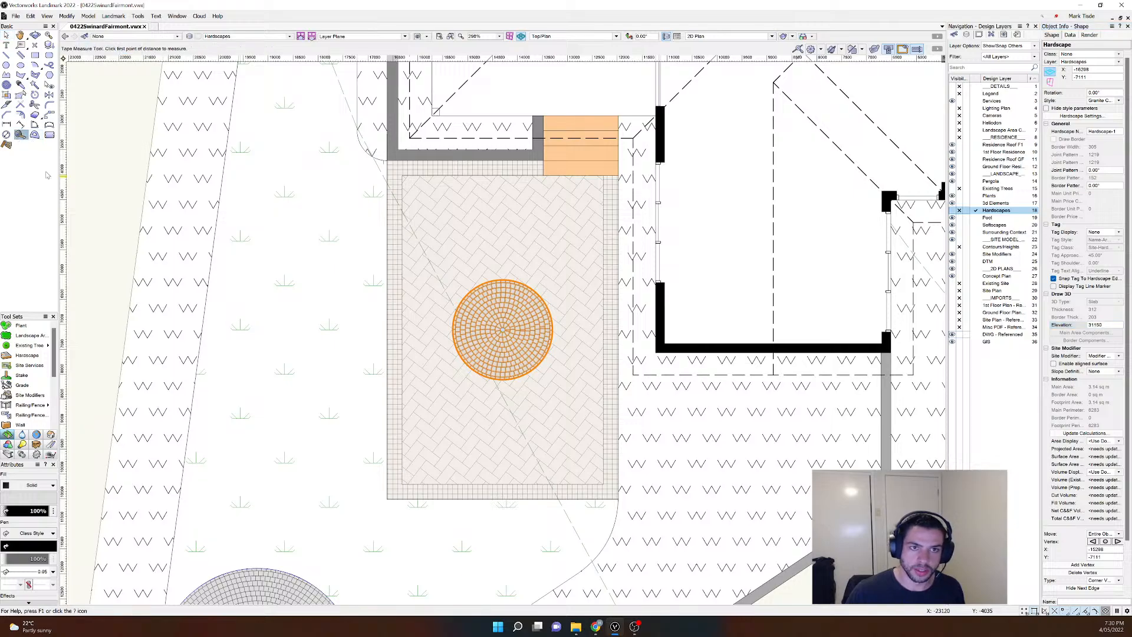
left_click(386, 499)
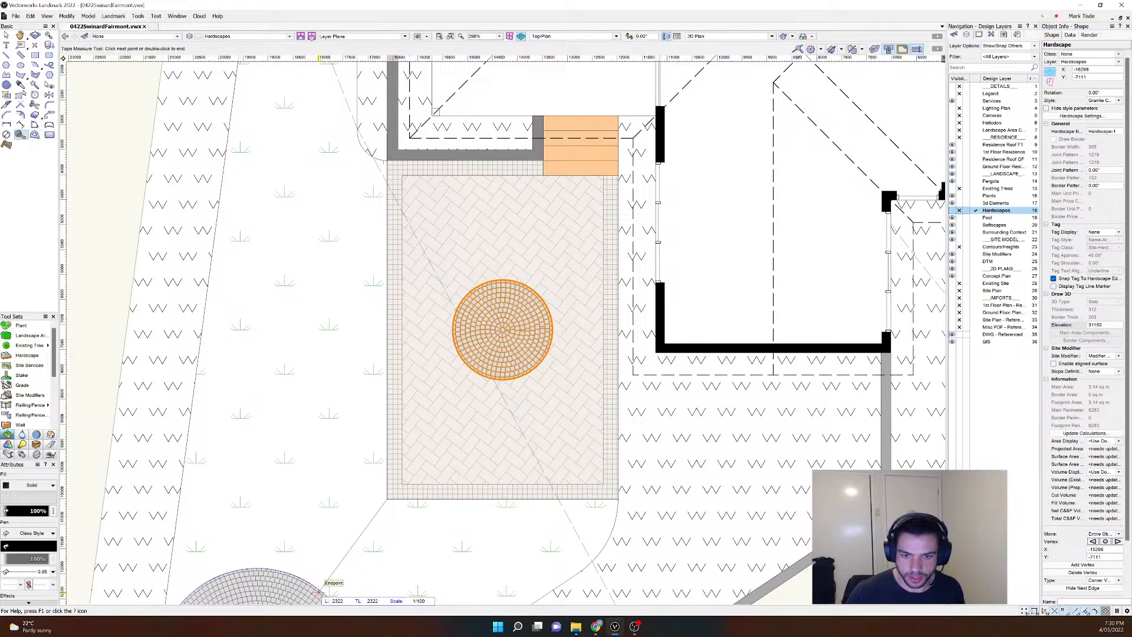
double_click(463, 483)
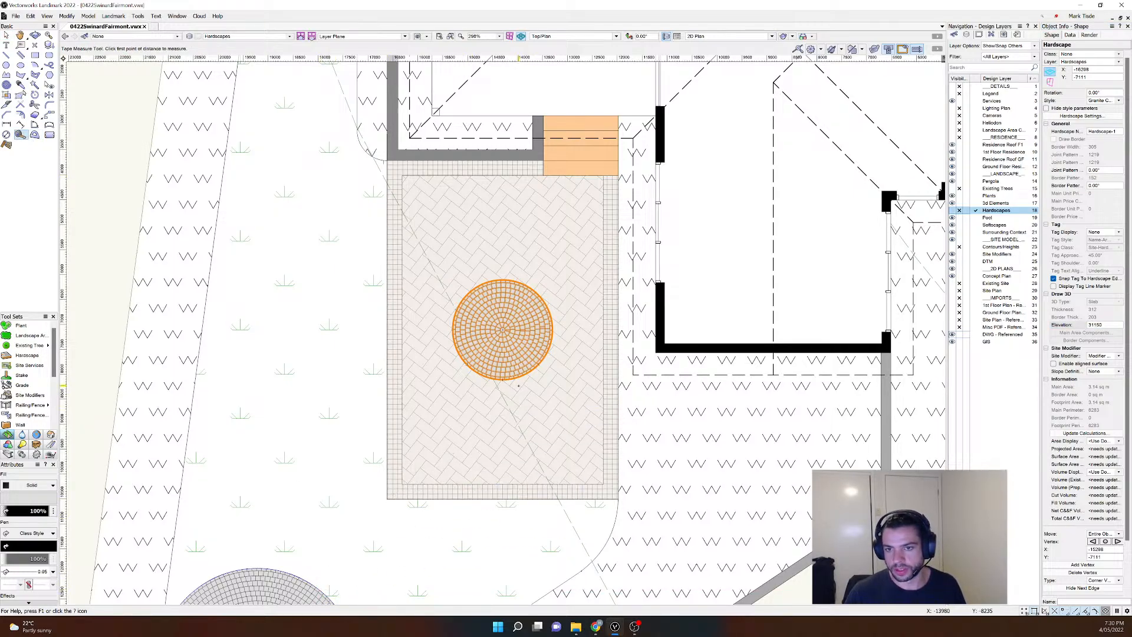
Step: Set the small central granite circle's elevation to 31200 and inspect it in 3D against the terrain
left_click(1108, 325)
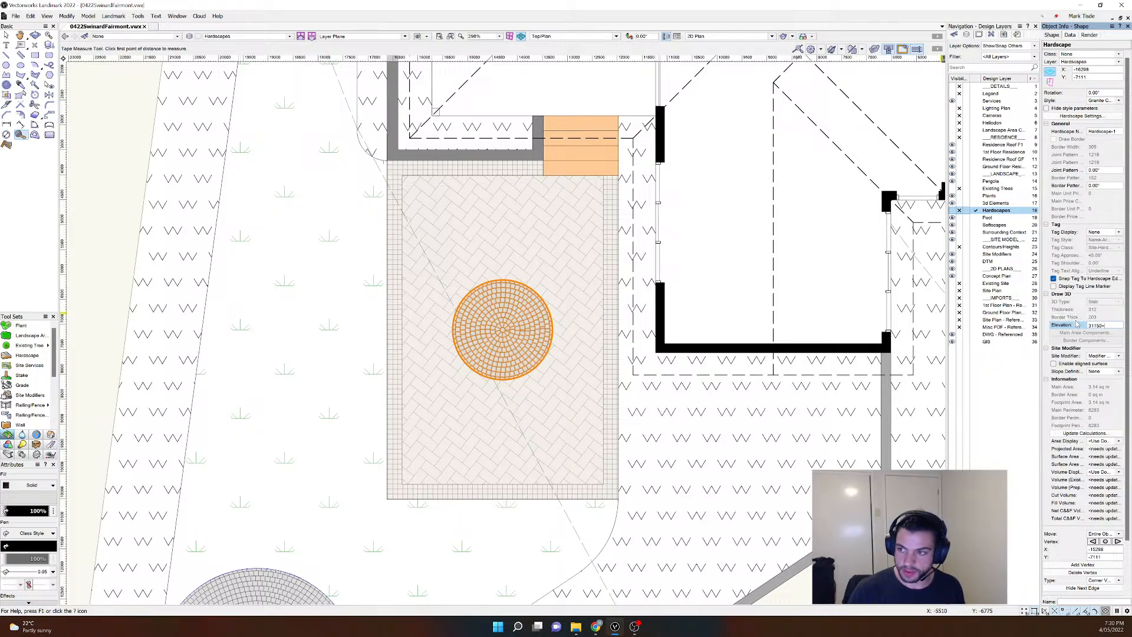
key("Return")
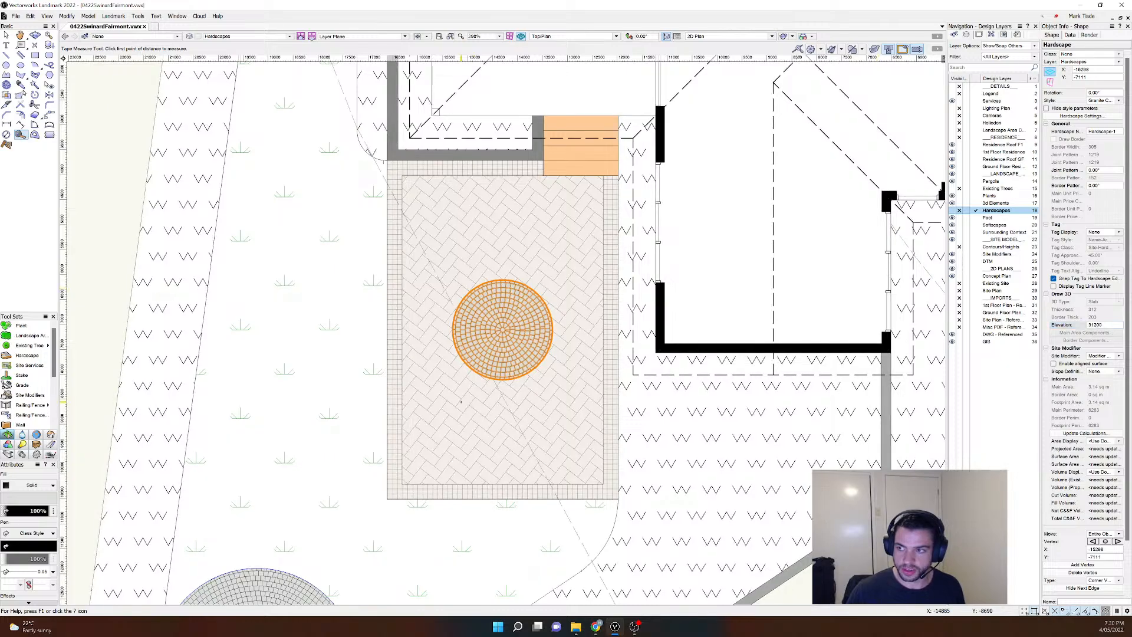
key("x")
middle_click_drag(404, 394, 419, 230, "ctrl")
scroll(498, 236, "up", 3)
scroll(528, 260, "up", 3)
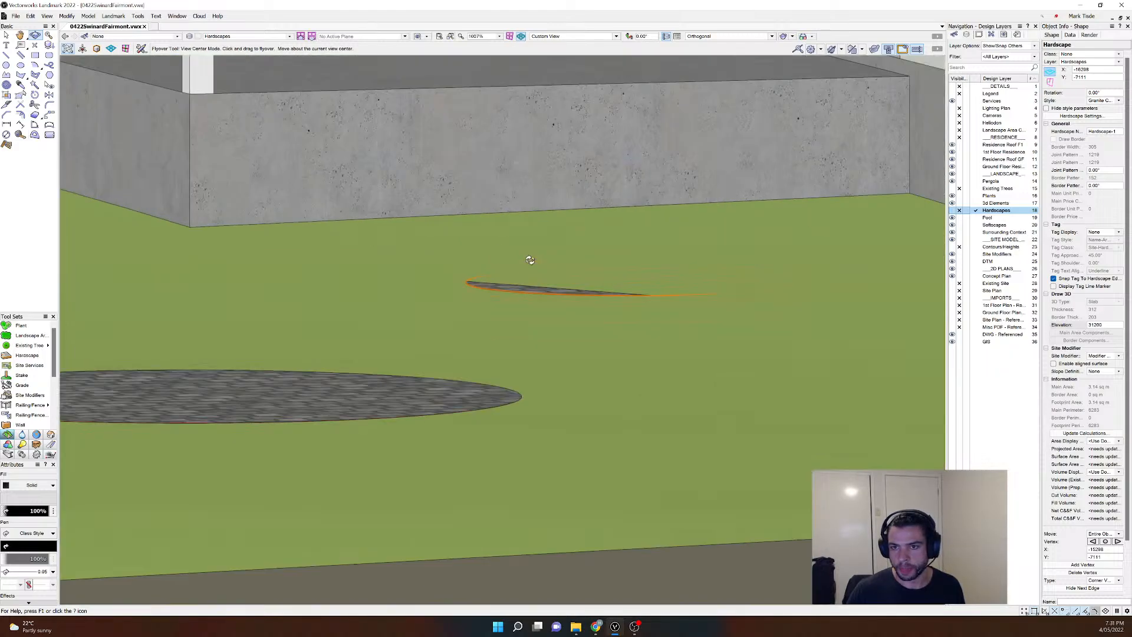
scroll(709, 373, "down", 1)
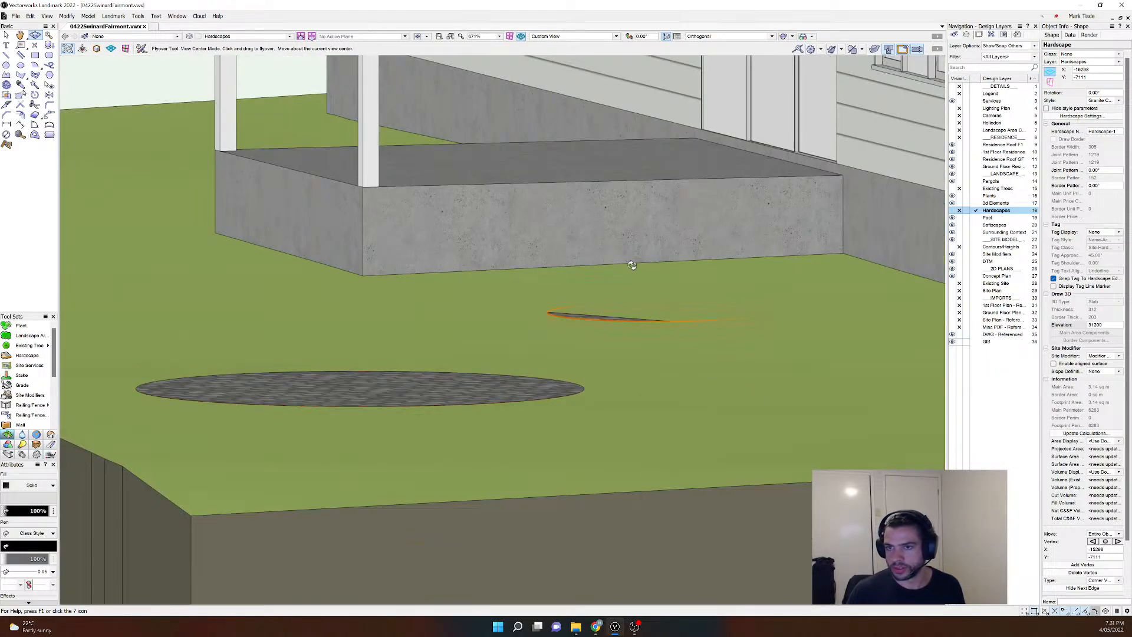
Step: Force-select the concrete porch slab and check the Ground Floor Residence layer's elevation setting against the surrounding terrain
key("x")
key("x")
right_click(401, 212)
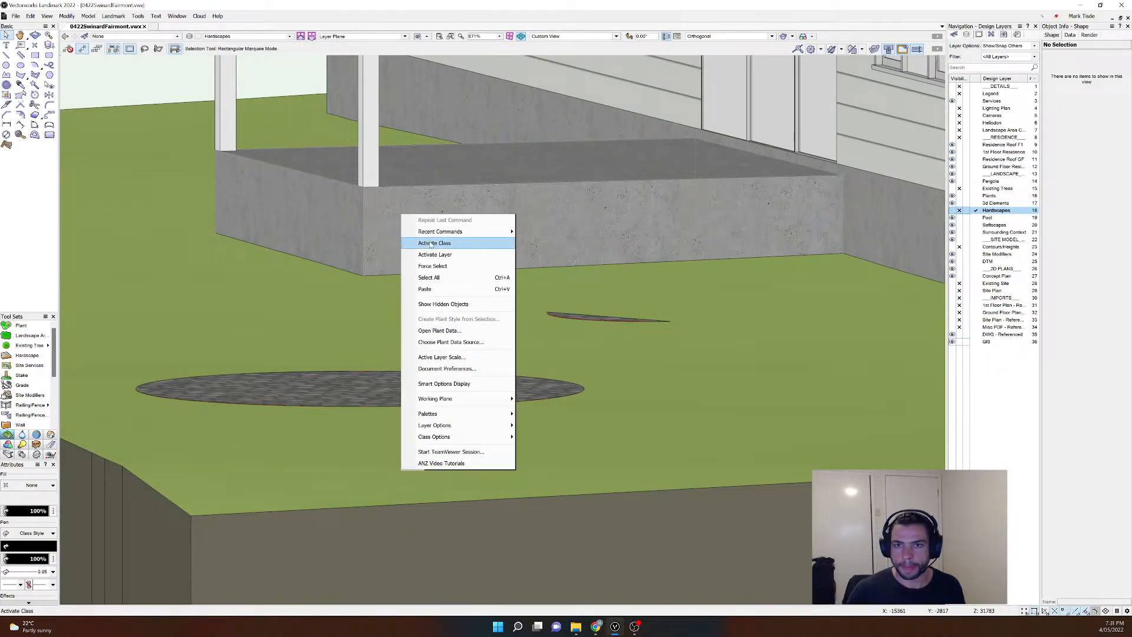
left_click(444, 267)
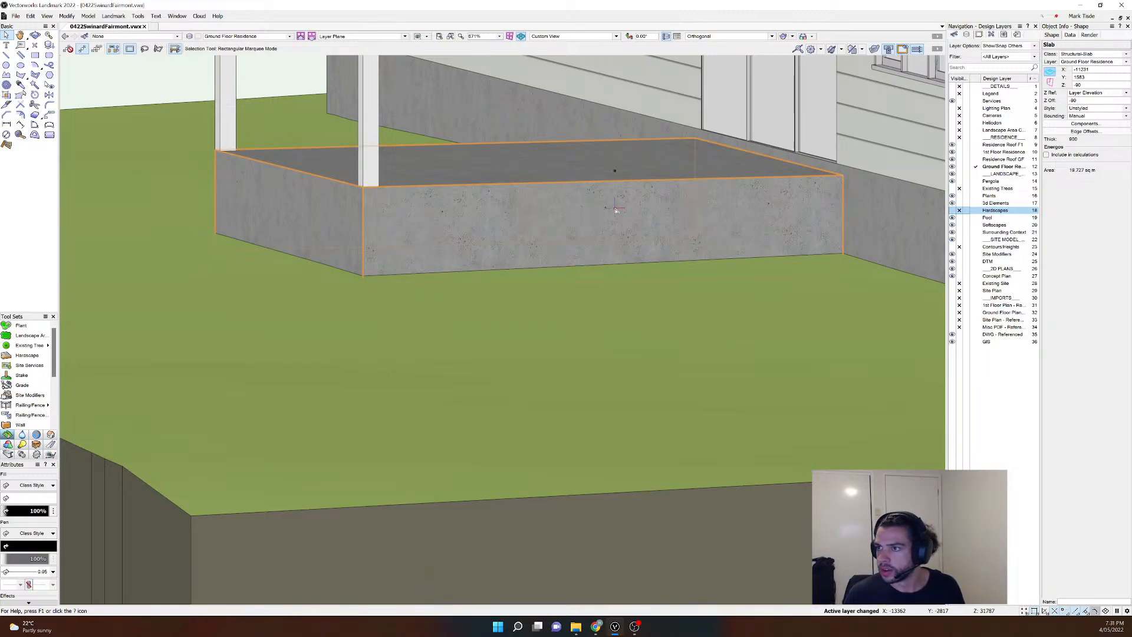
scroll(627, 239, "down", 2)
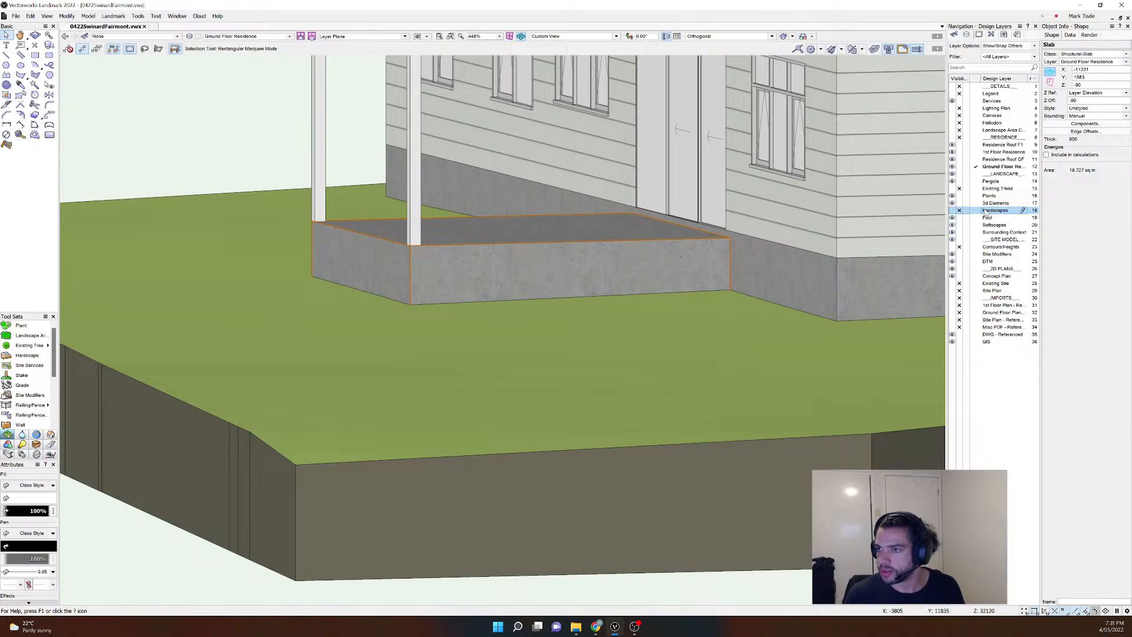
right_click(997, 167)
left_click(1007, 183)
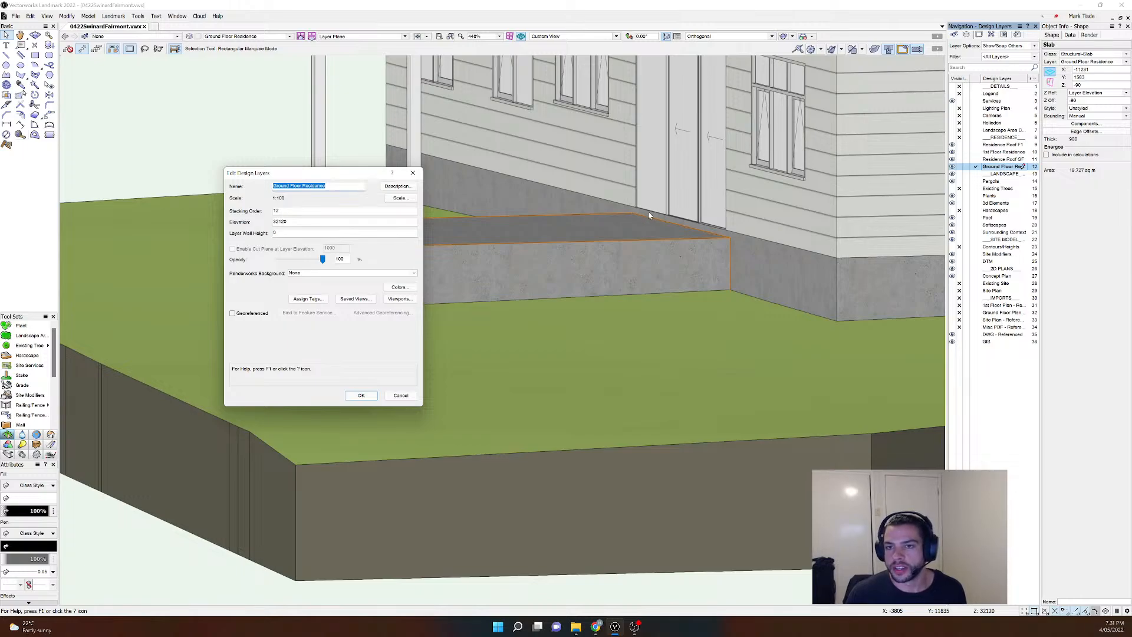
left_click(361, 395)
scroll(542, 315, "down", 3)
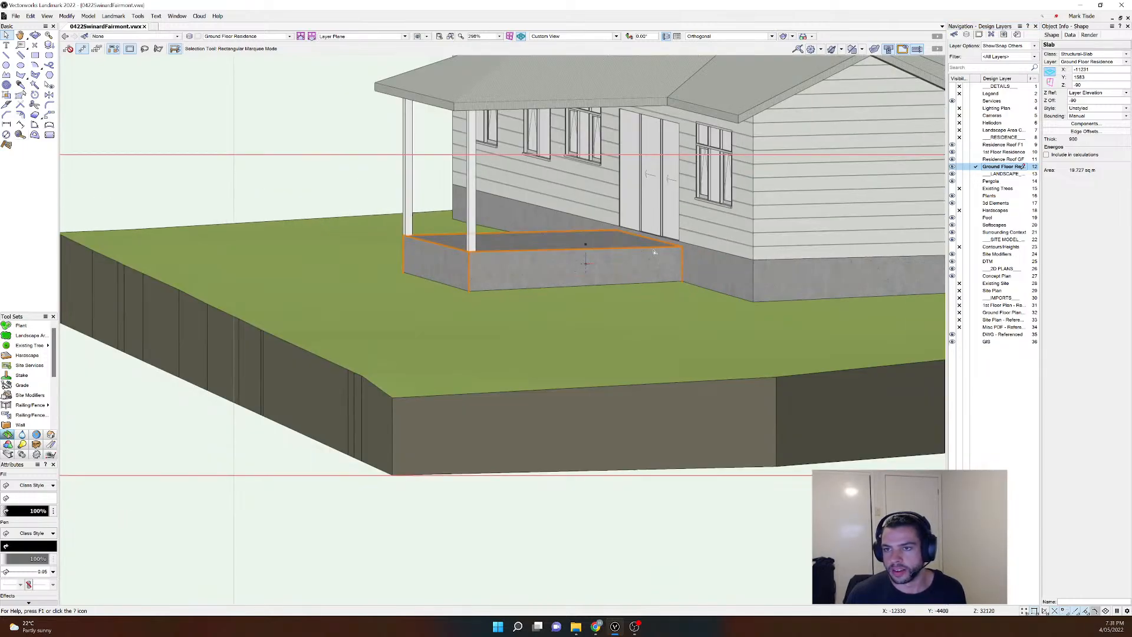
scroll(569, 203, "up", 4)
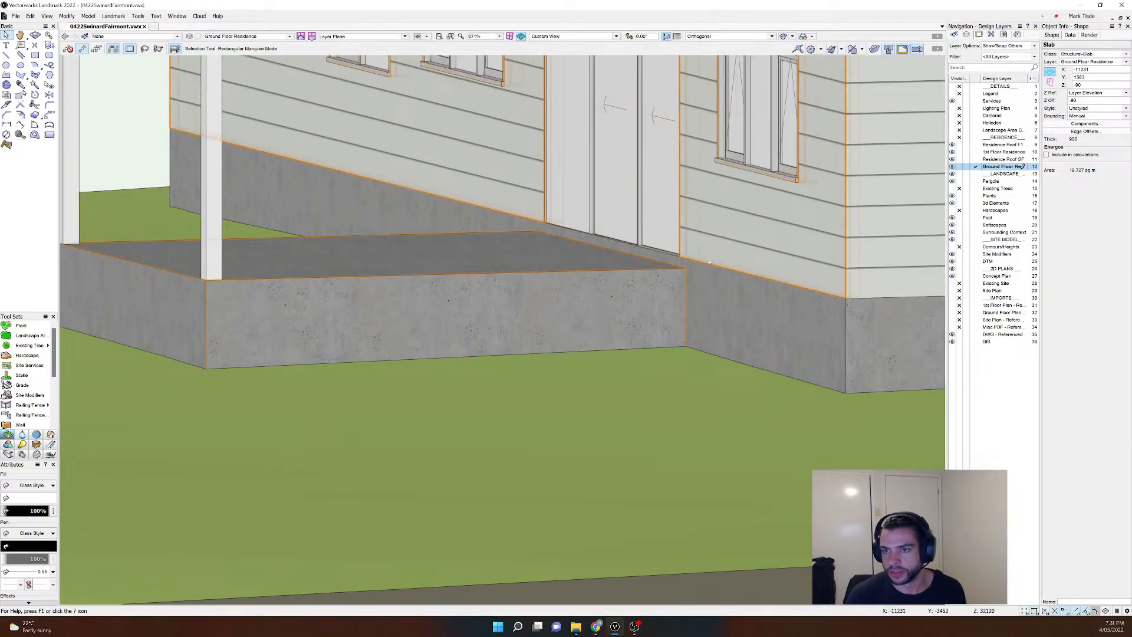
scroll(560, 248, "down", 2)
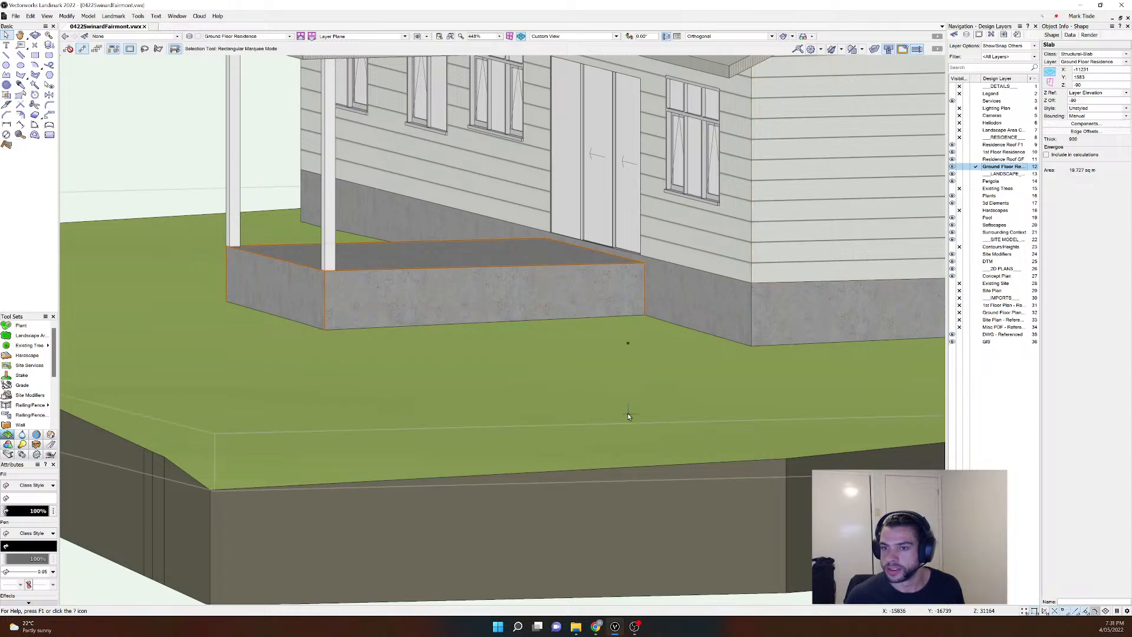
left_click(959, 210)
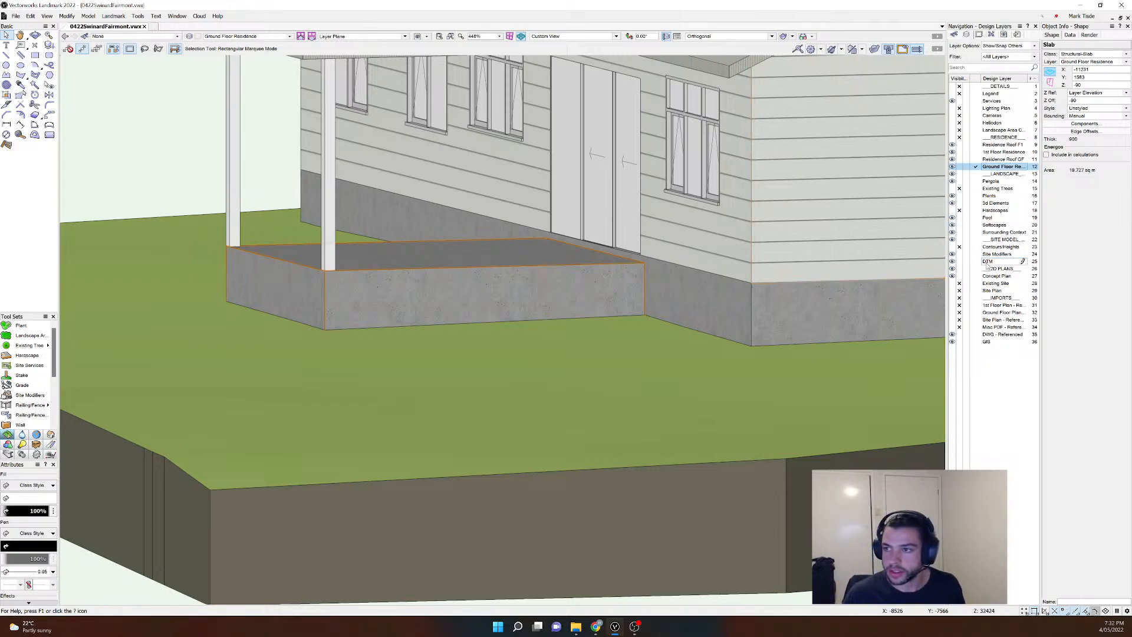
Step: Select the smaller circular hardscape on the Hardscapes layer and check its elevation and site modifier settings
left_click(975, 210)
left_click(496, 356)
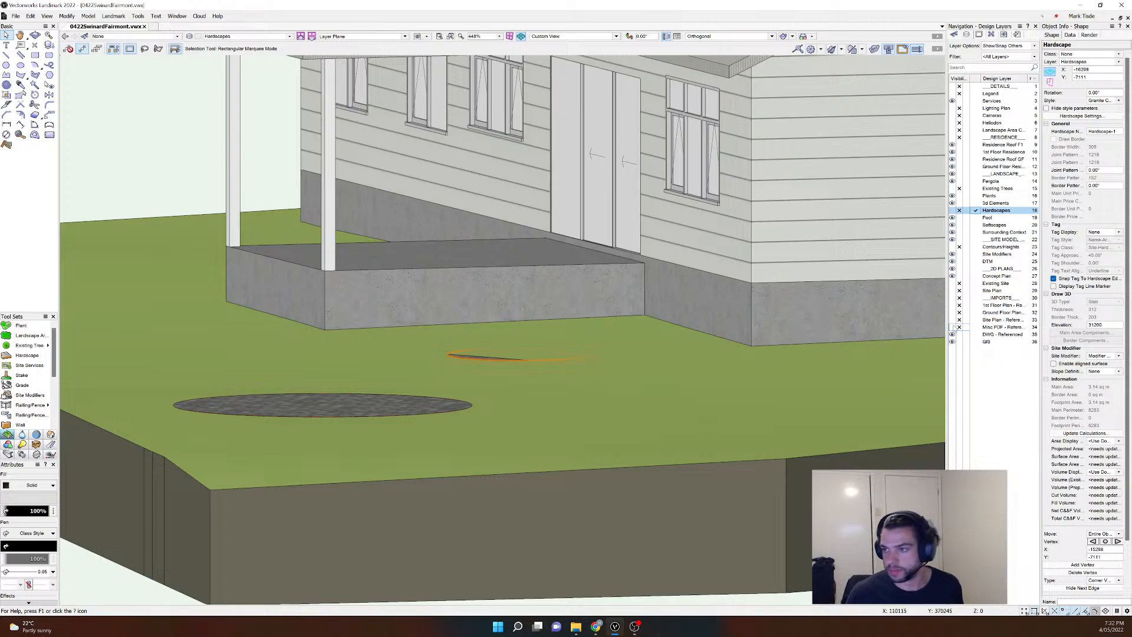
left_click(1099, 325)
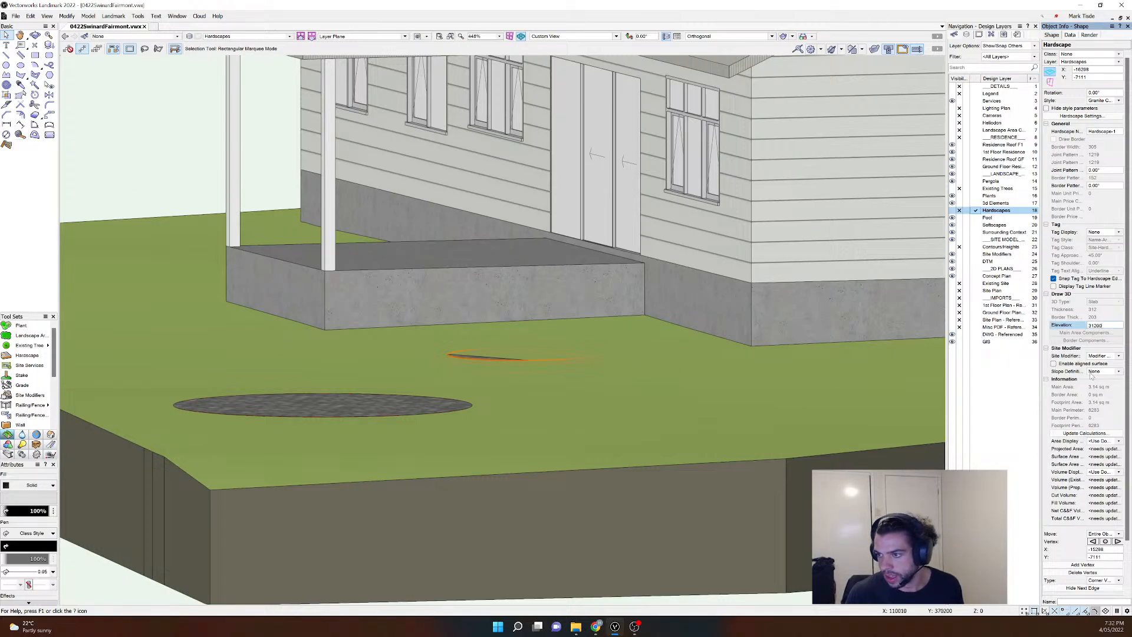
left_click(1096, 355)
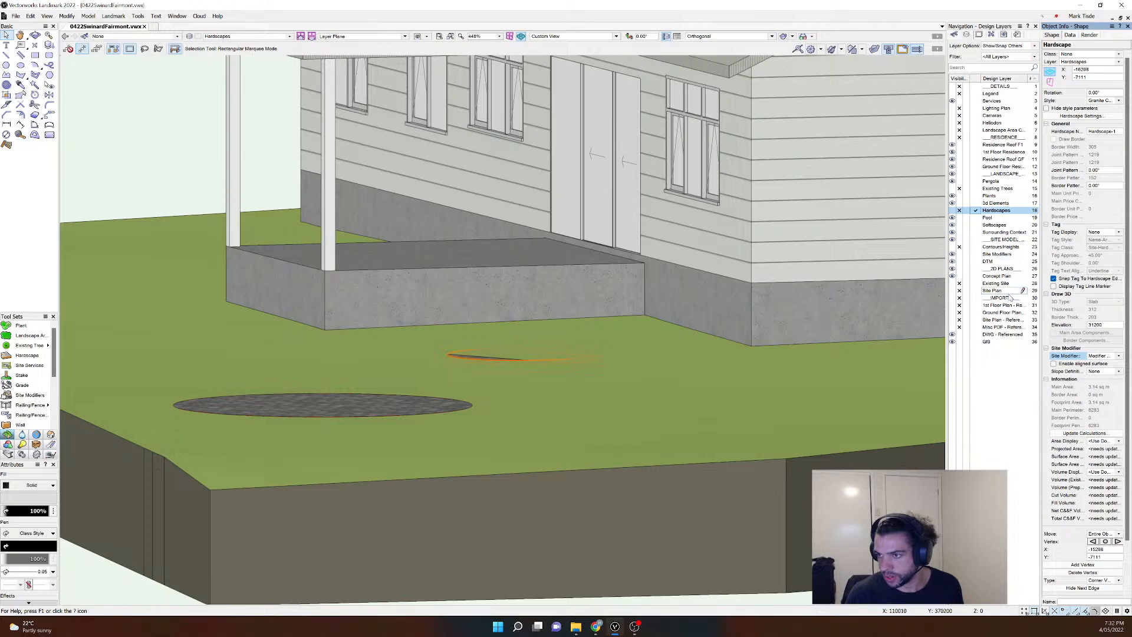
Step: Make DTM the active layer, select the site model and update it
left_click(976, 262)
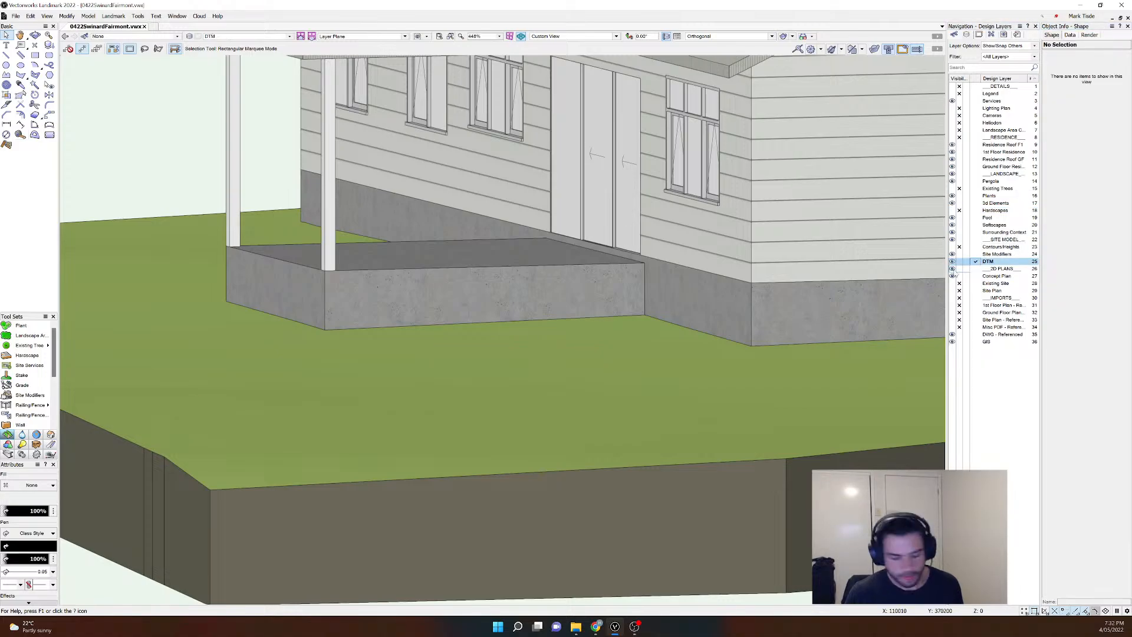
key("ctrl+a")
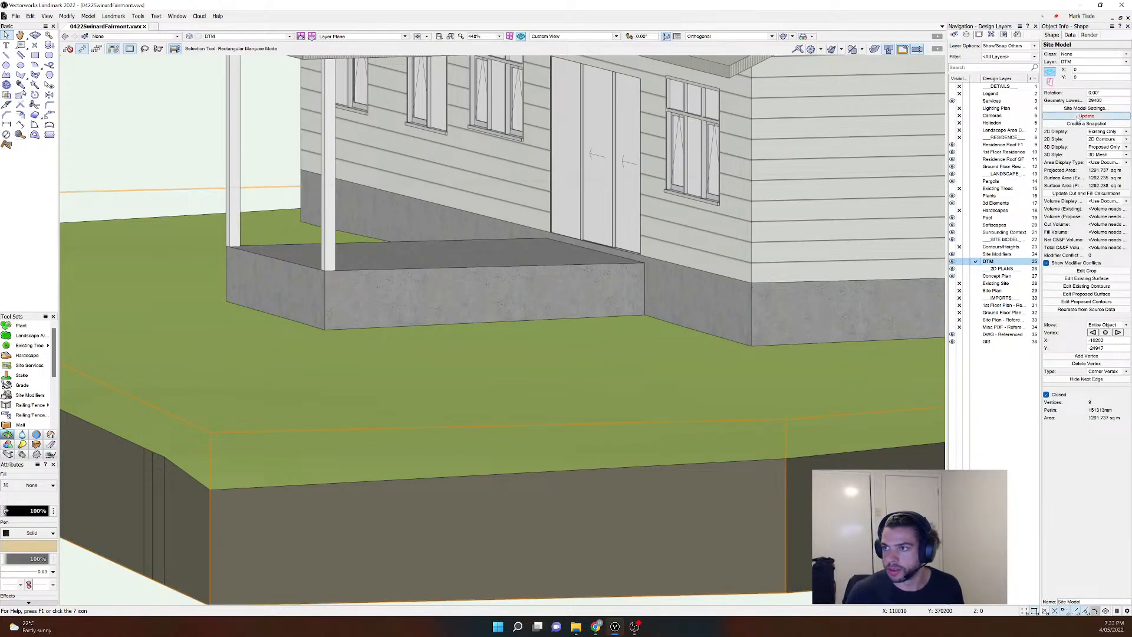
scroll(571, 377, "down", 2)
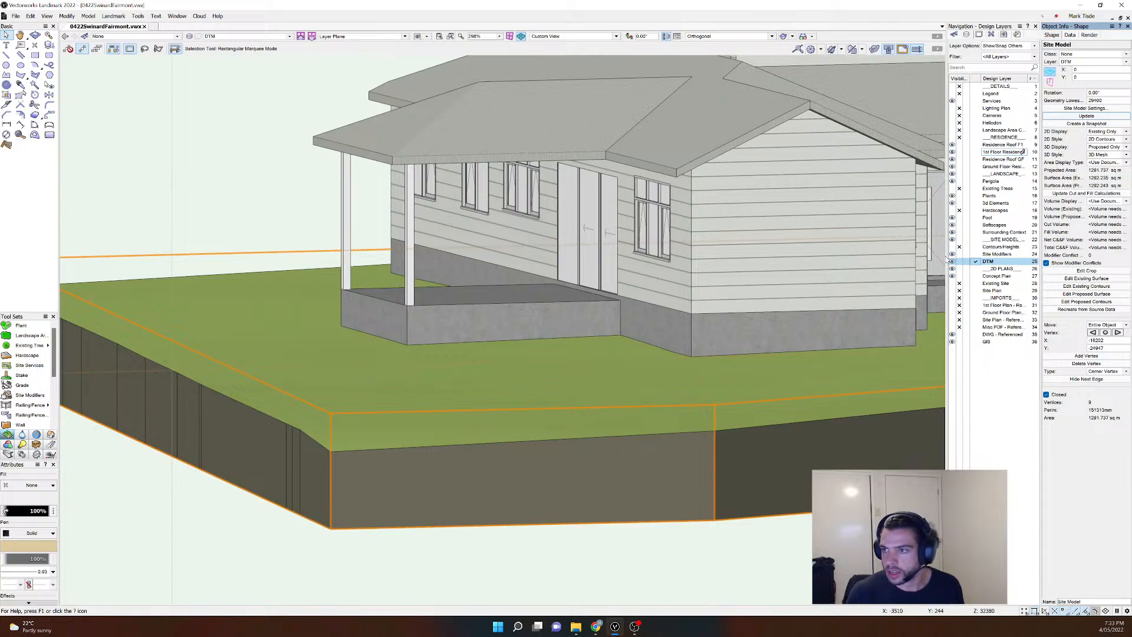
Step: Show the Hardscapes layer, inspect where the circular hardscapes meet the site model, and clear the selection
left_click(951, 210)
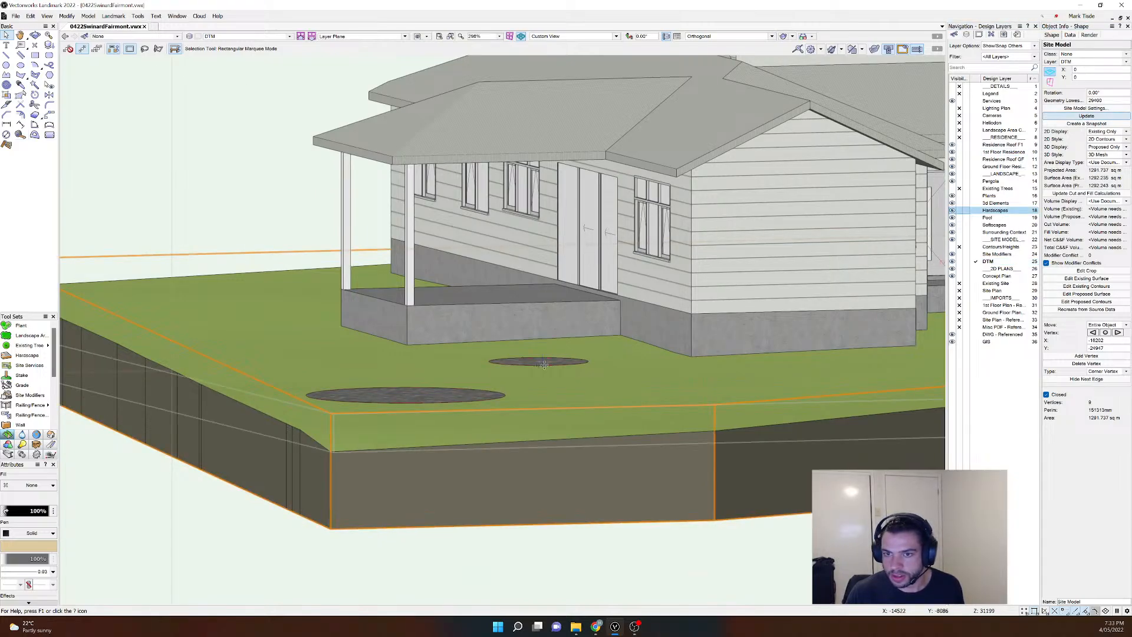
scroll(543, 364, "up", 6)
scroll(684, 376, "down", 2)
scroll(533, 369, "up", 6)
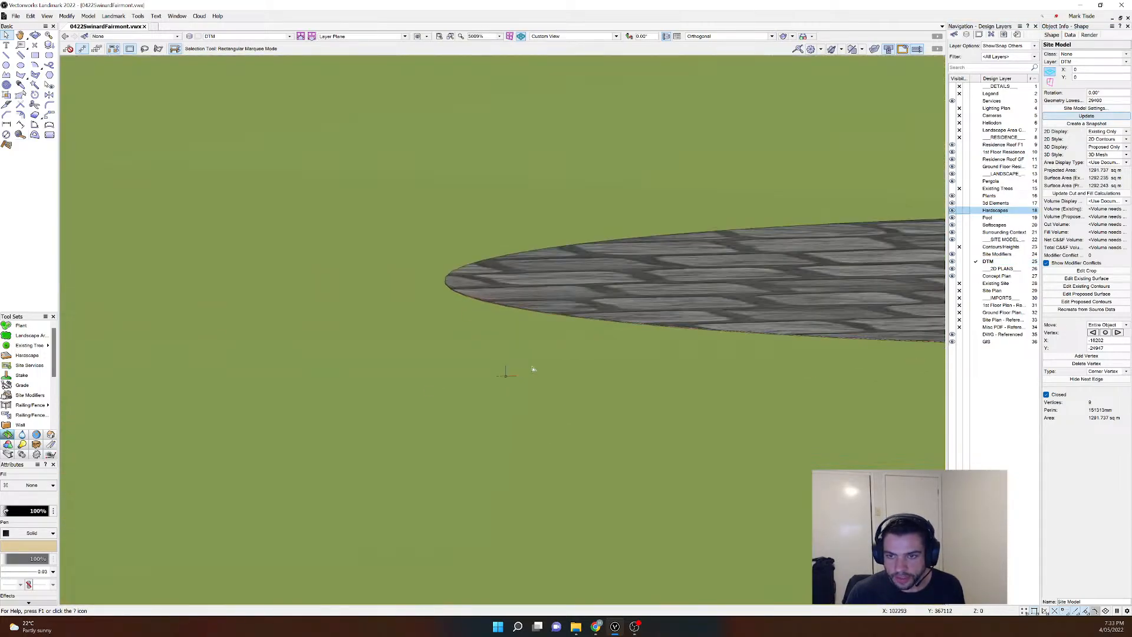
scroll(523, 313, "up", 1)
scroll(513, 329, "down", 5)
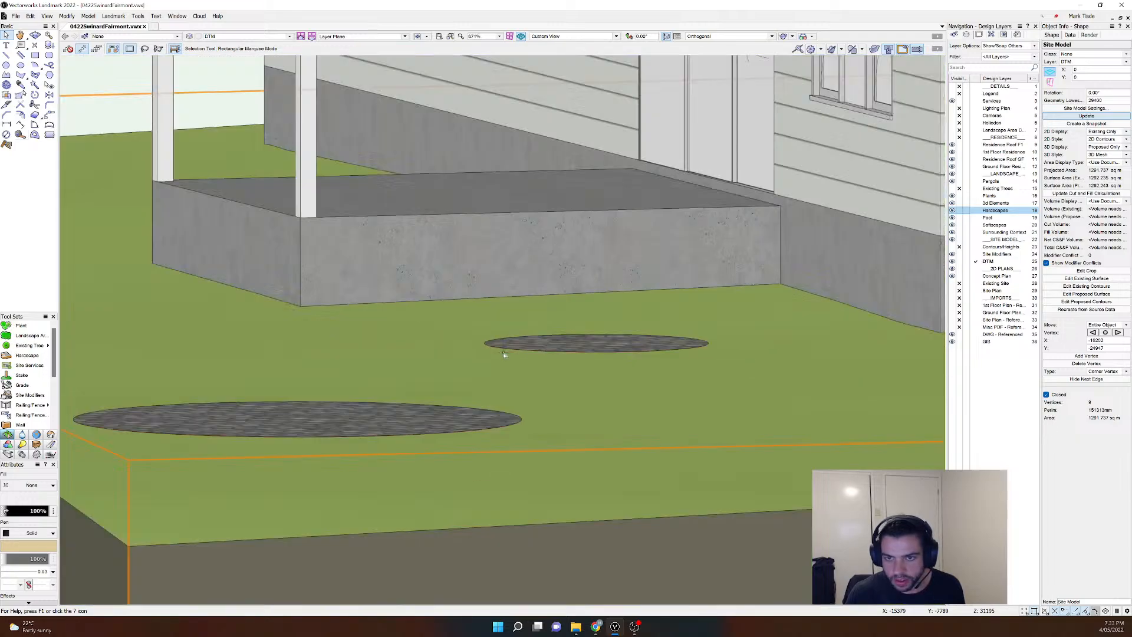
scroll(505, 354, "down", 2)
left_click(175, 197)
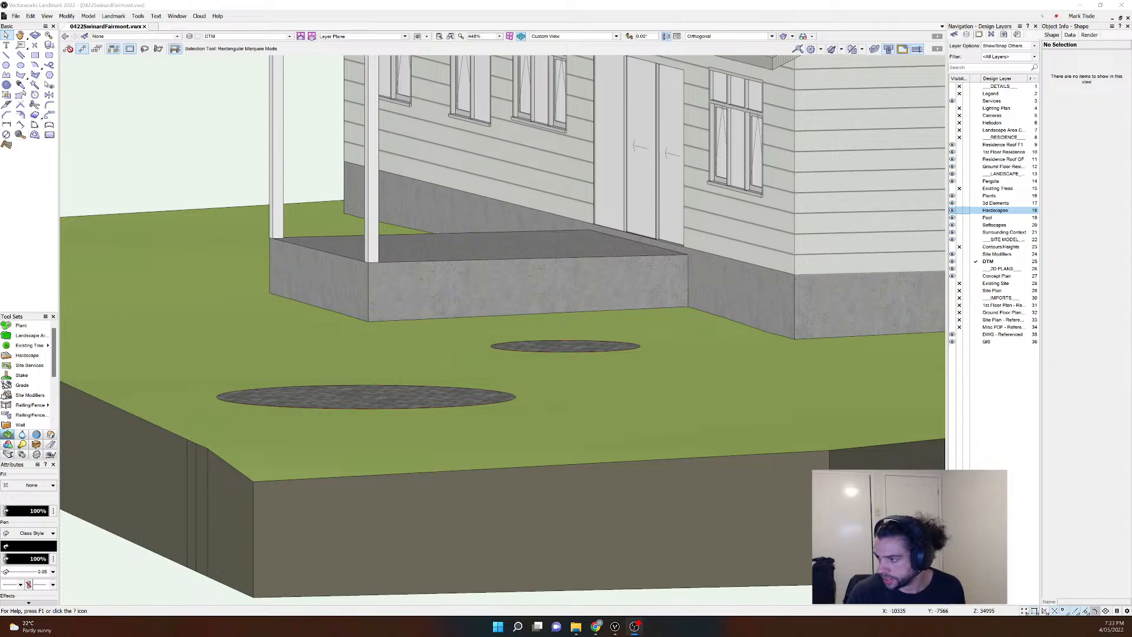
Step: Expand the Site classes and toggle the visibility of the DTM Modifier class off and back on
left_click(954, 35)
left_click(966, 34)
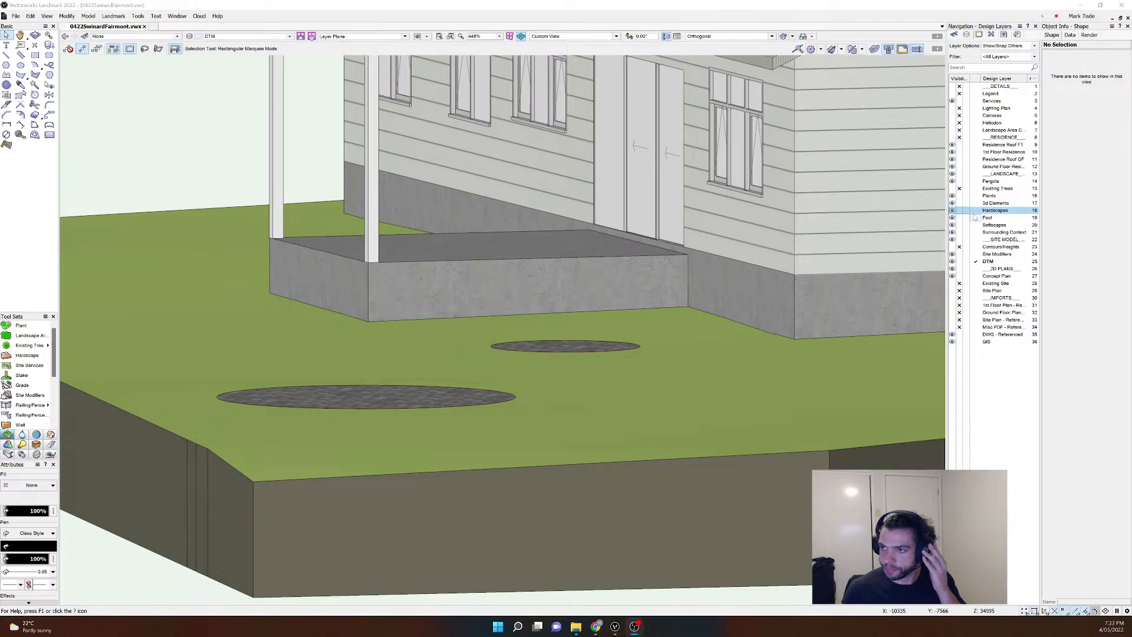
left_click(953, 35)
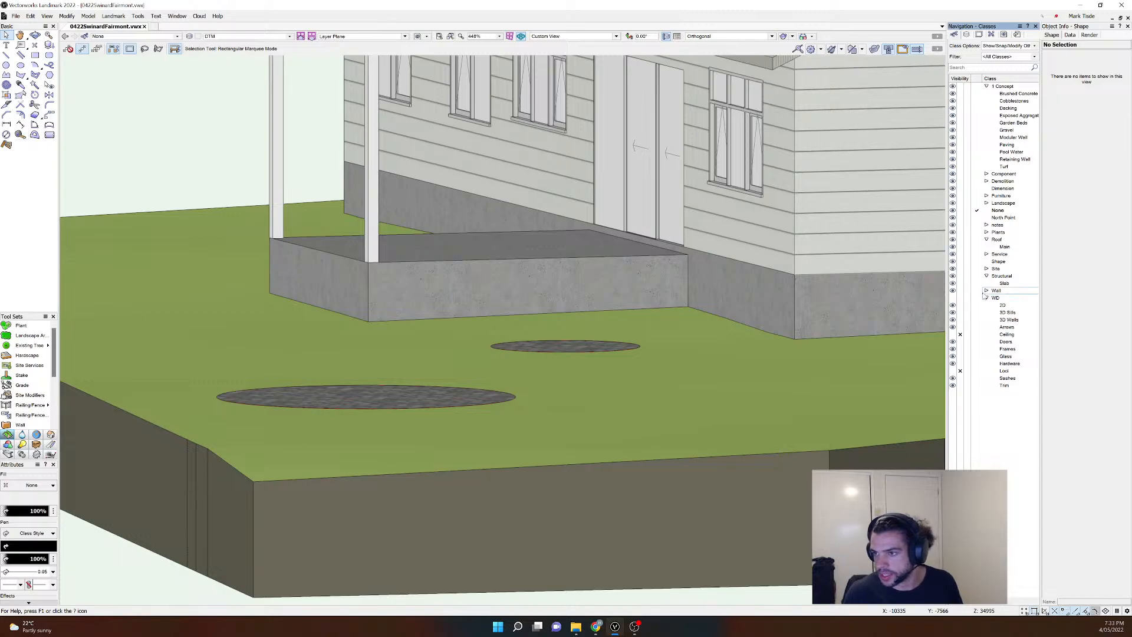
left_click(986, 270)
left_click(987, 269)
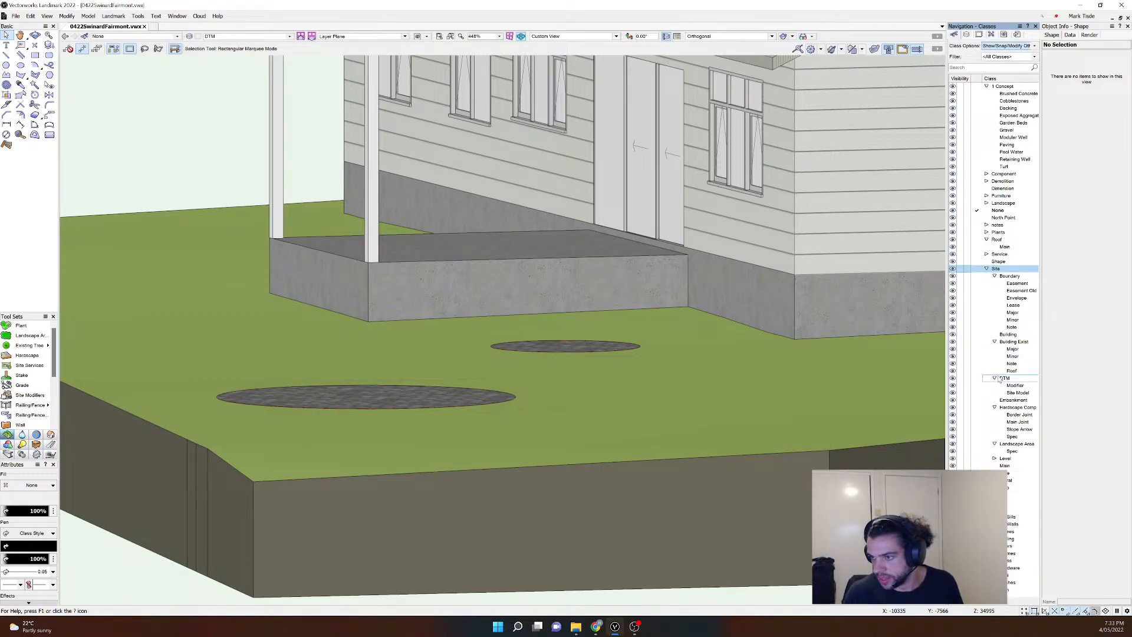
left_click(960, 386)
left_click(953, 385)
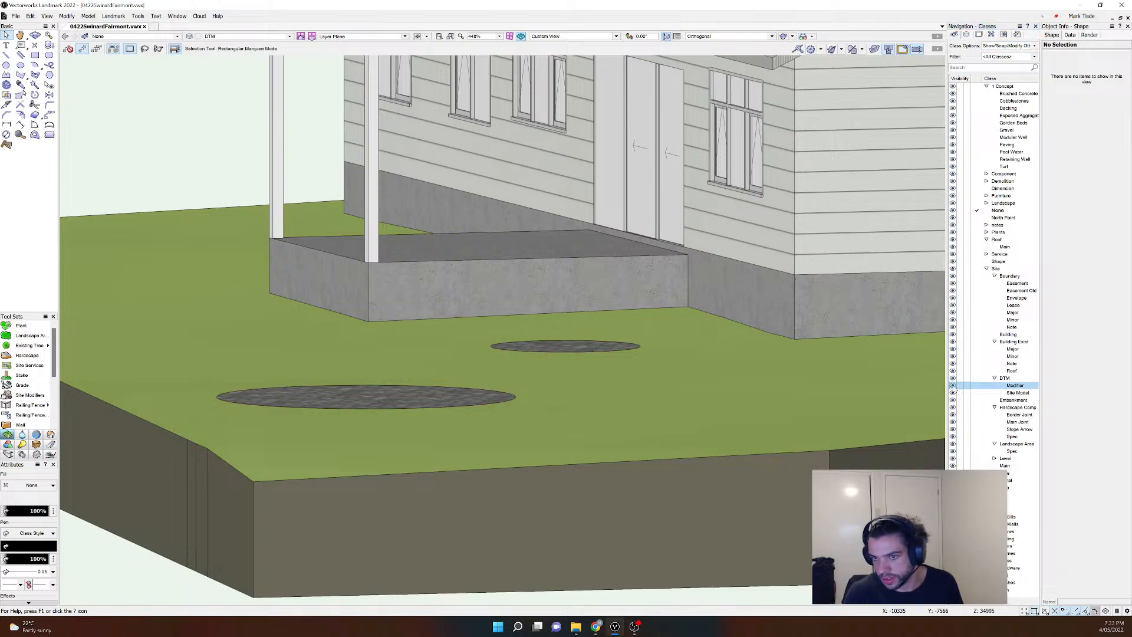
left_click(960, 386)
left_click(952, 385)
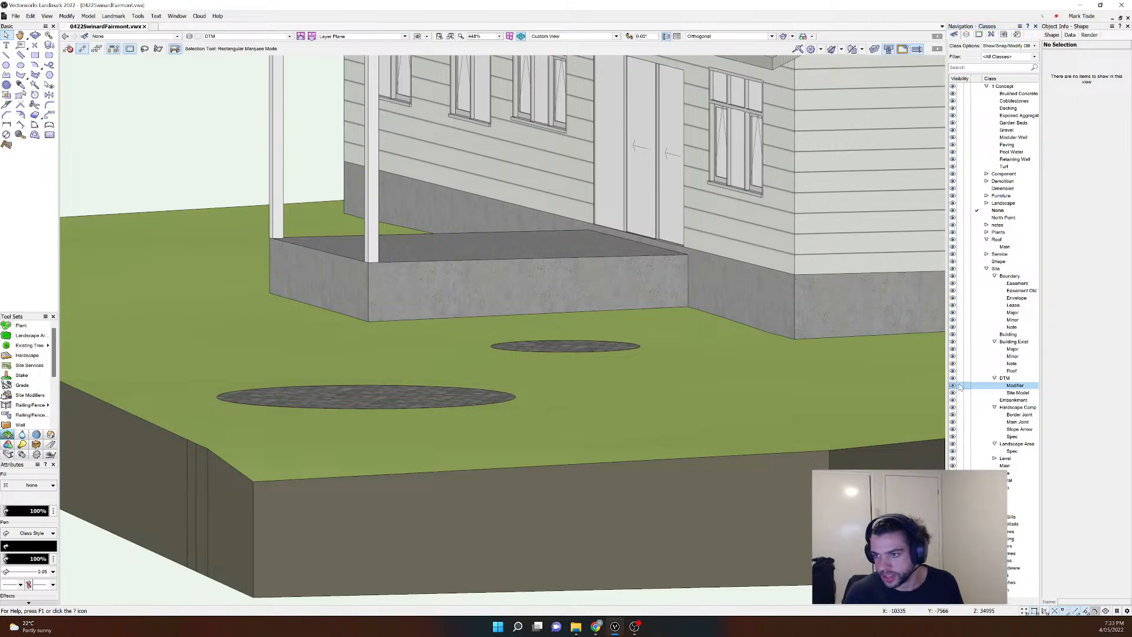
Step: Switch to the Top/Plan view and make Concept Plan the active design layer
scroll(565, 375, "down", 4)
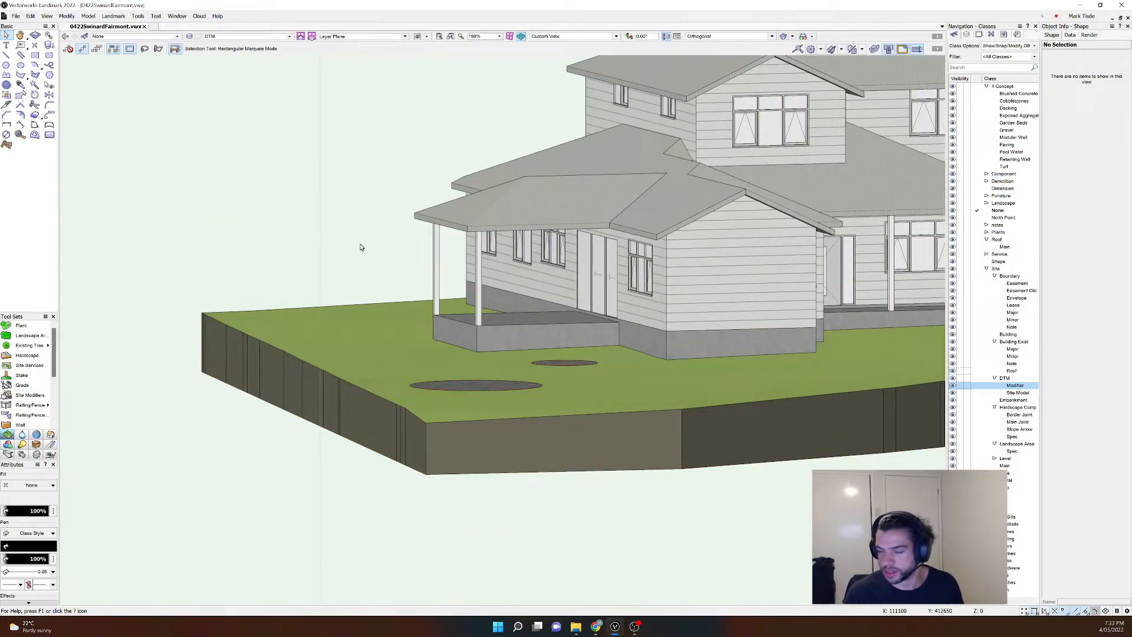
key("ctrl+5")
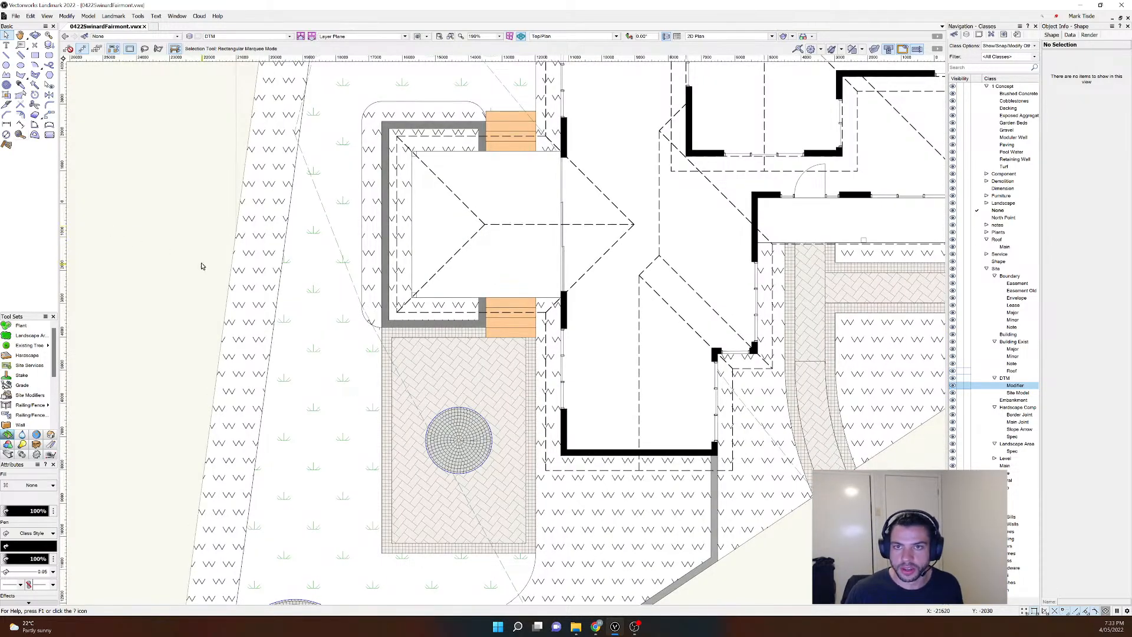
left_click(201, 265)
middle_click_drag(590, 353, 542, 324)
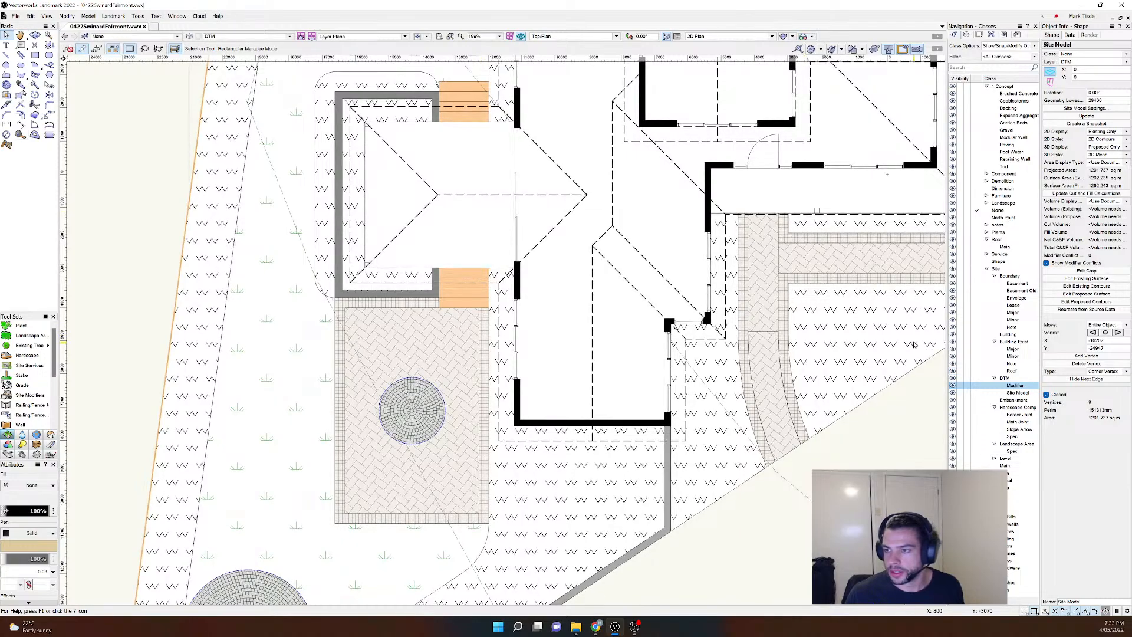
left_click(967, 35)
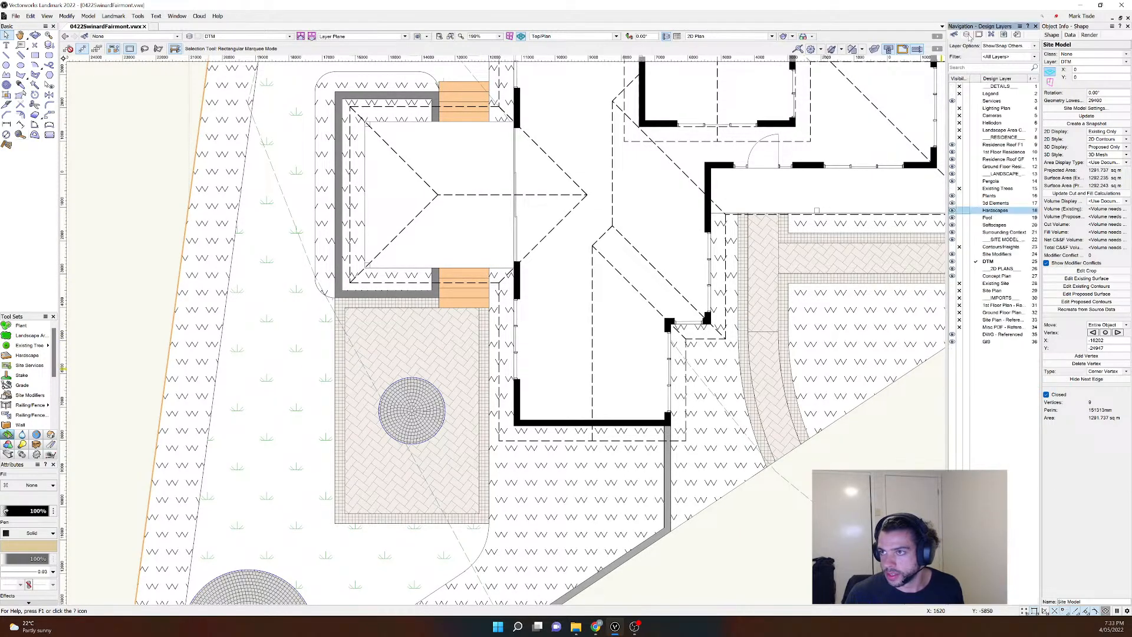
left_click(969, 276)
Step: Select and copy the rectangular patio paving and the five herringbone path sections beside the house, and clear the selection
left_click(368, 346)
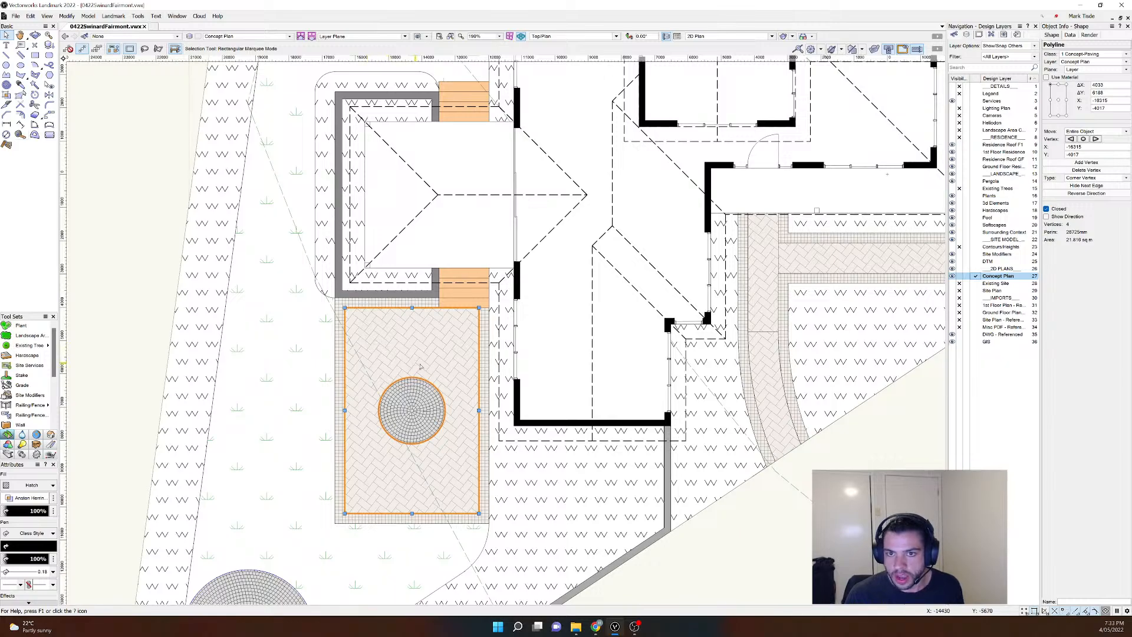
scroll(450, 370, "down", 3)
scroll(361, 327, "up", 6)
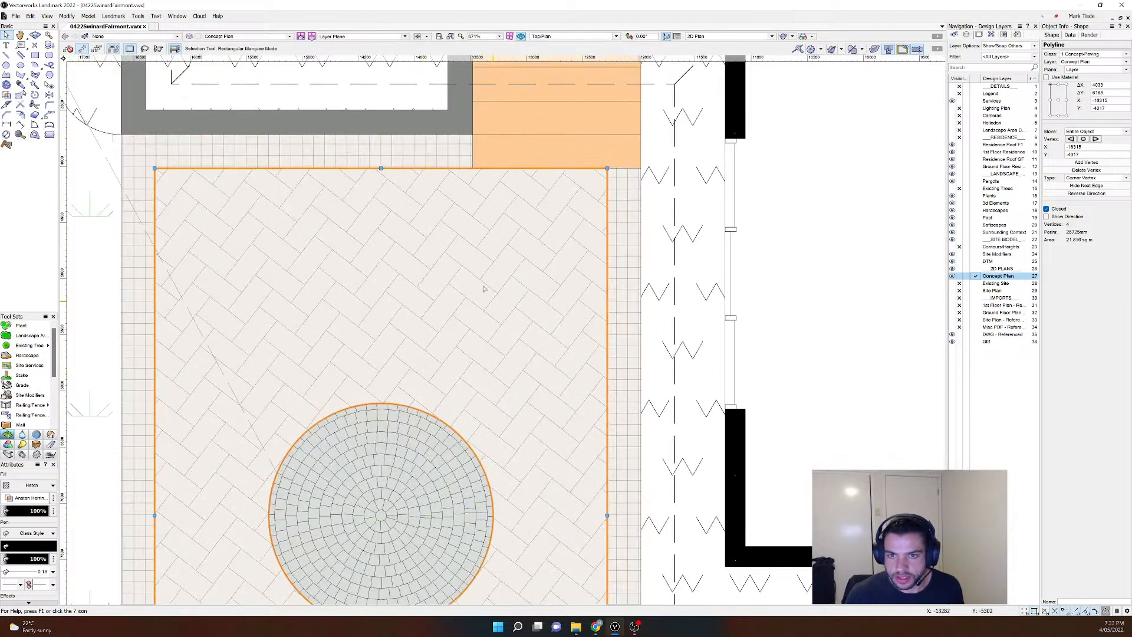
scroll(361, 328, "down", 2)
scroll(360, 328, "down", 2)
middle_click_drag(712, 337, 659, 360)
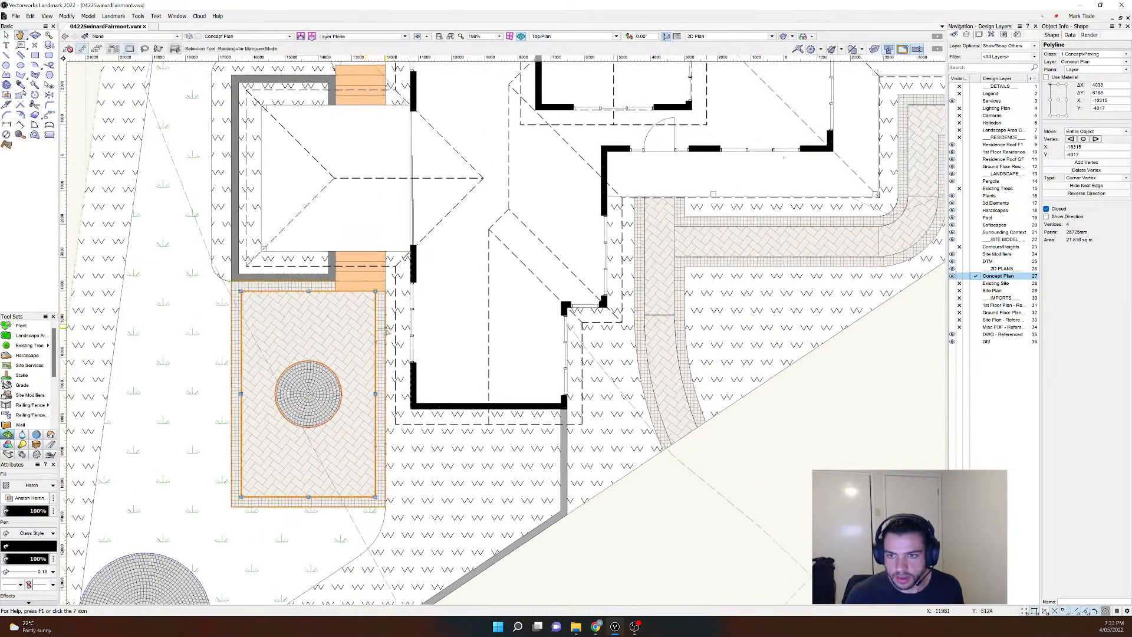
left_click(659, 361, "shift")
left_click(646, 286, "shift")
left_click(778, 241, "shift")
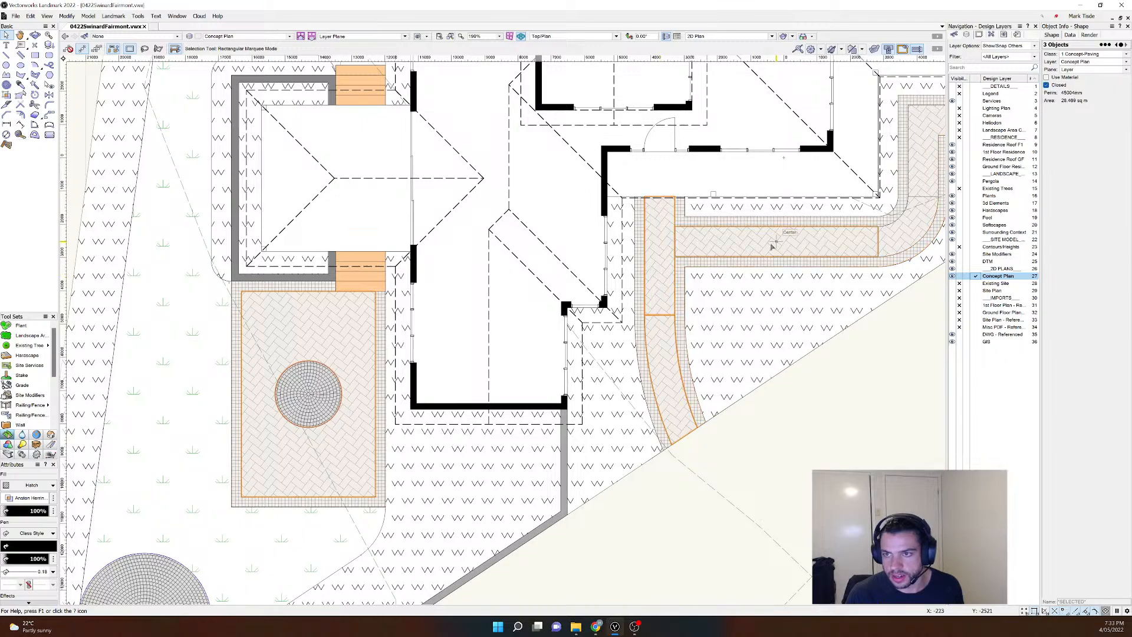
middle_click_drag(908, 245, 784, 340)
left_click(798, 259, "shift")
left_click(855, 221, "shift")
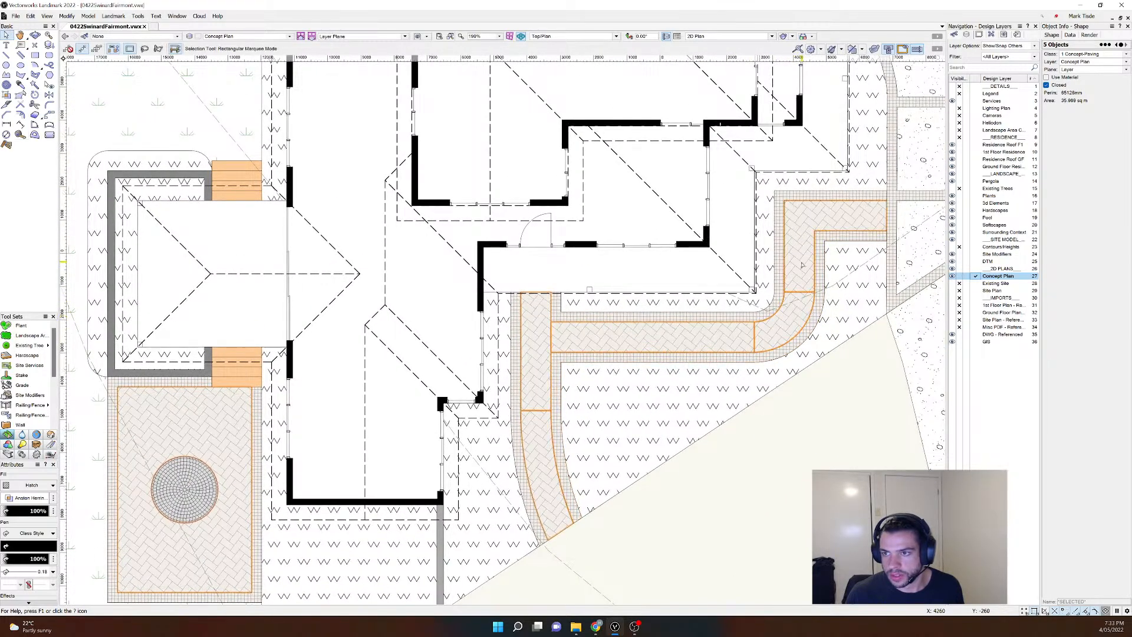
scroll(815, 268, "down", 2)
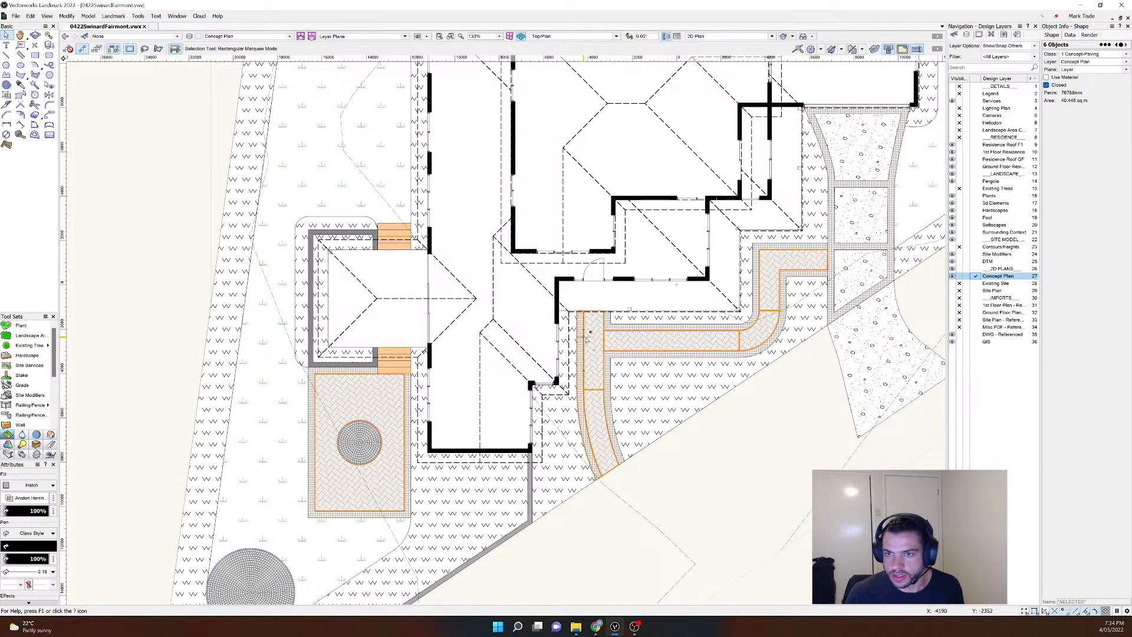
middle_click_drag(466, 395, 443, 344)
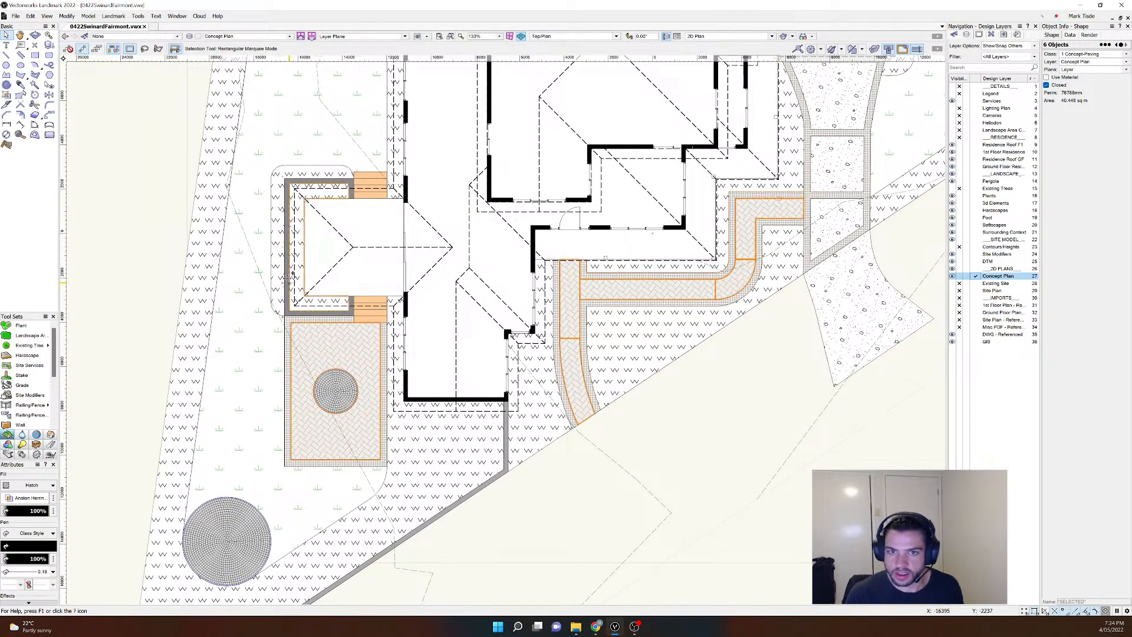
left_click(147, 280)
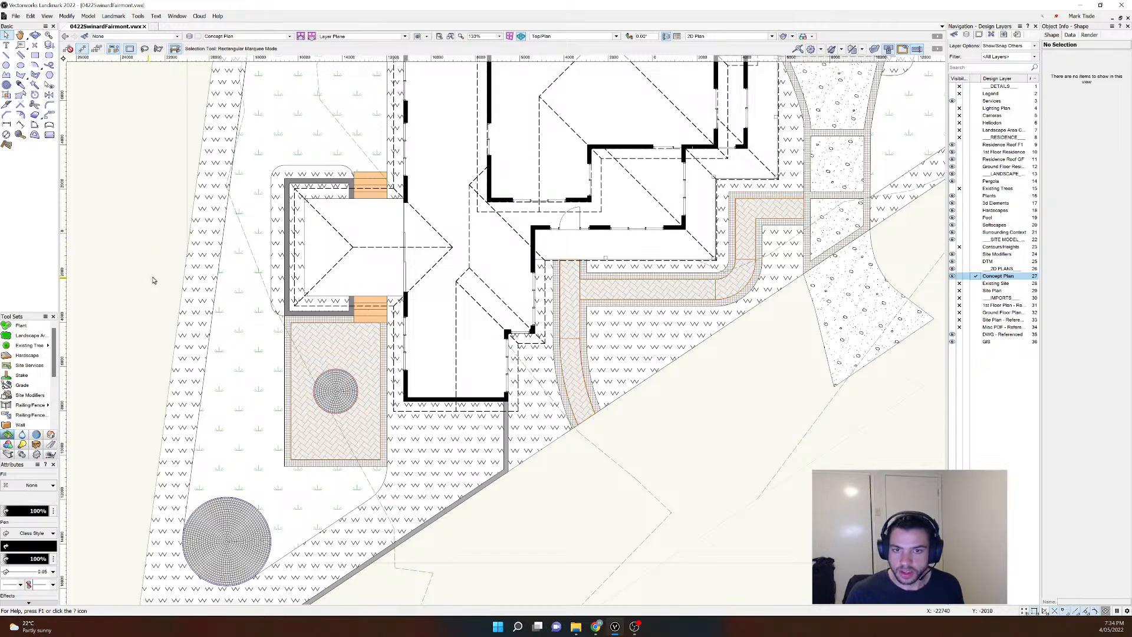
left_click(977, 211)
scroll(480, 290, "down", 2)
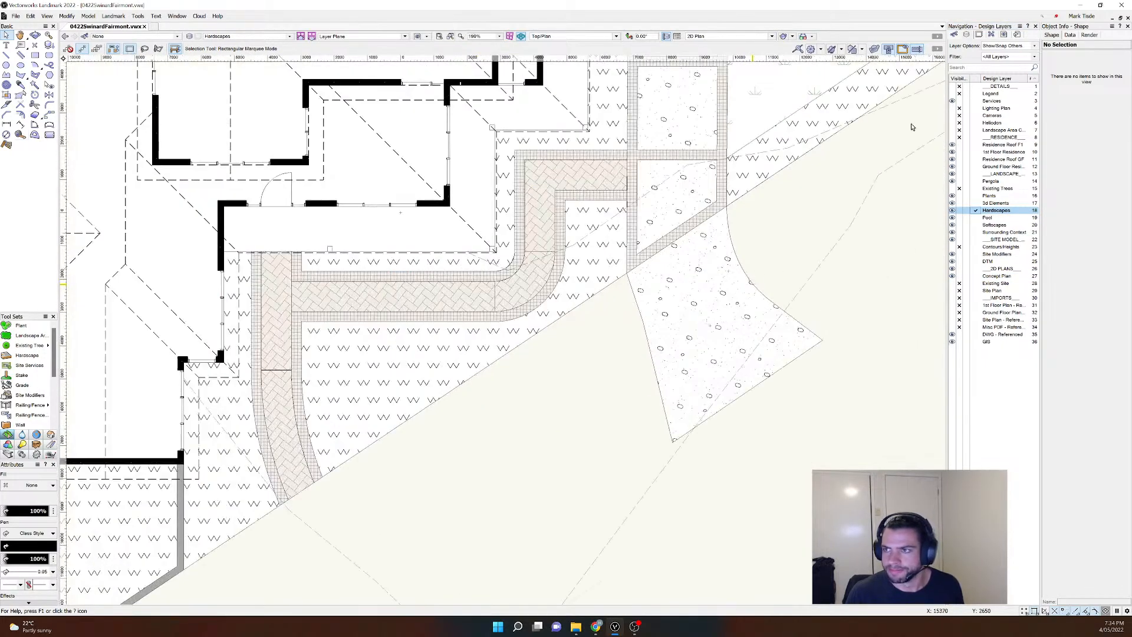
scroll(551, 296, "up", 3)
left_click(953, 35)
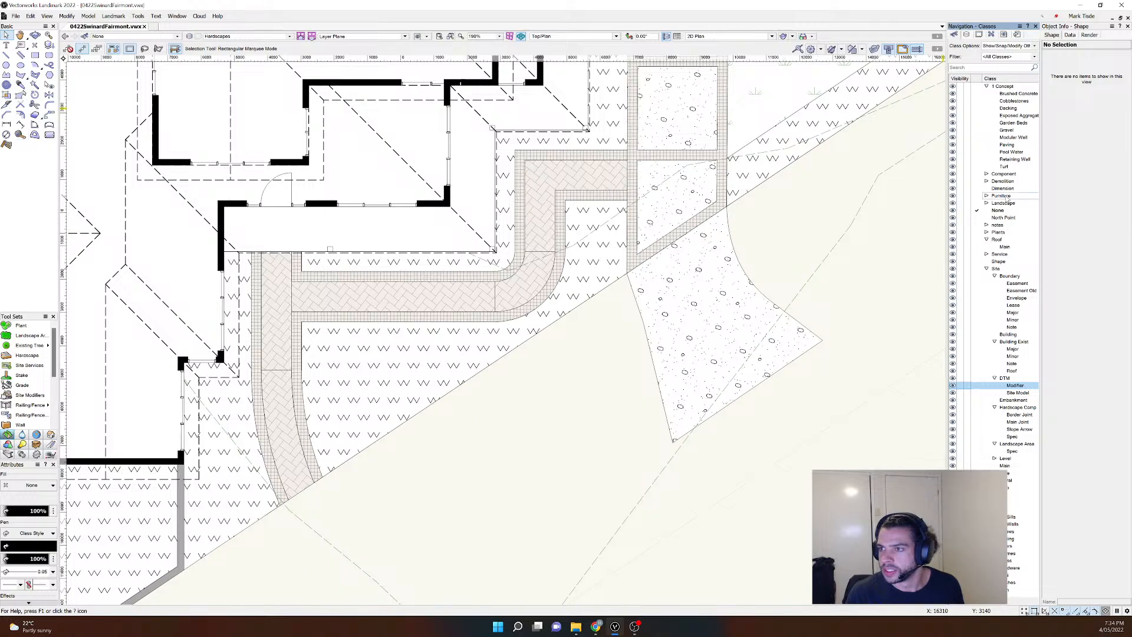
left_click(966, 34)
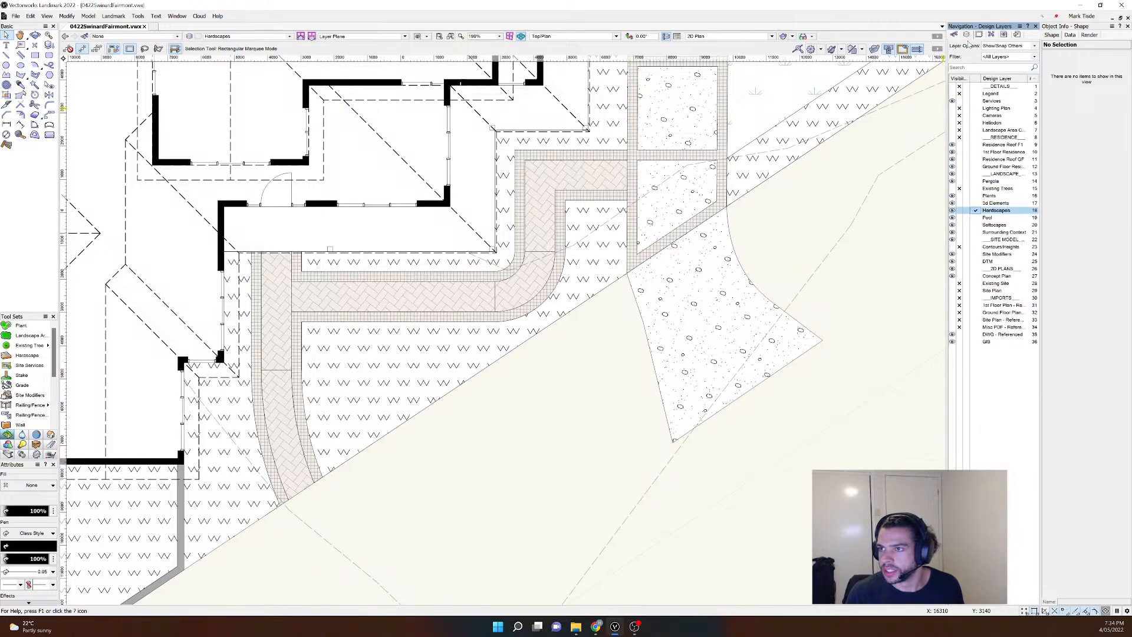
Step: On the Concept Plan layer, select the stepped paving area along the house wall, examine its extent, and deselect it
left_click(975, 276)
left_click(471, 247)
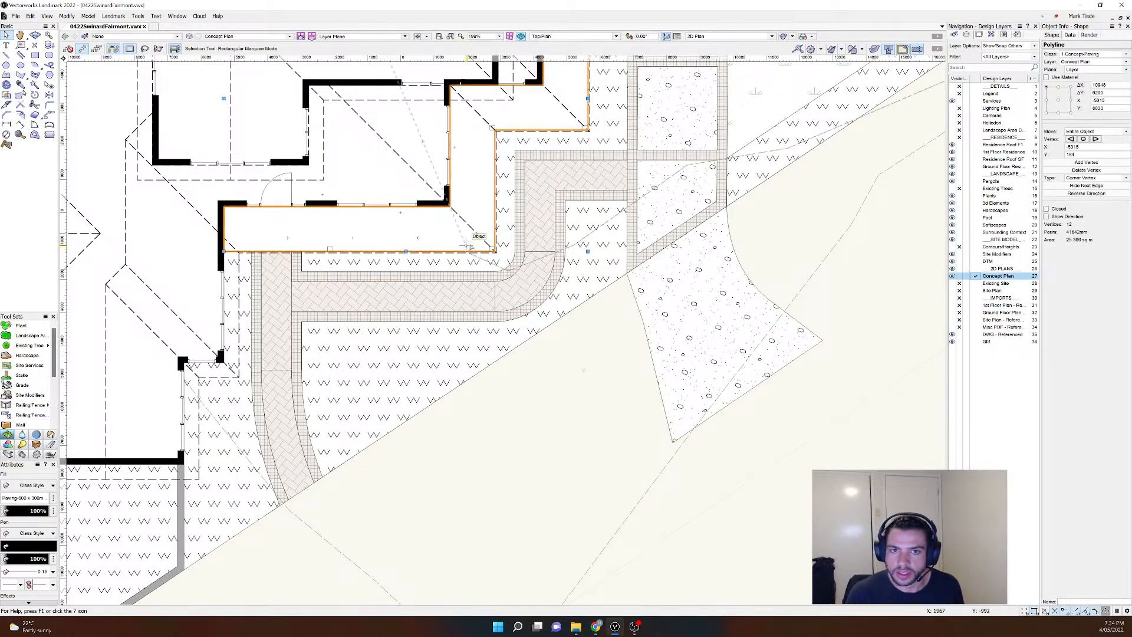
middle_click_drag(451, 327, 430, 255, "ctrl")
scroll(448, 183, "down", 2)
scroll(445, 467, "up", 2)
key("x")
key("F5")
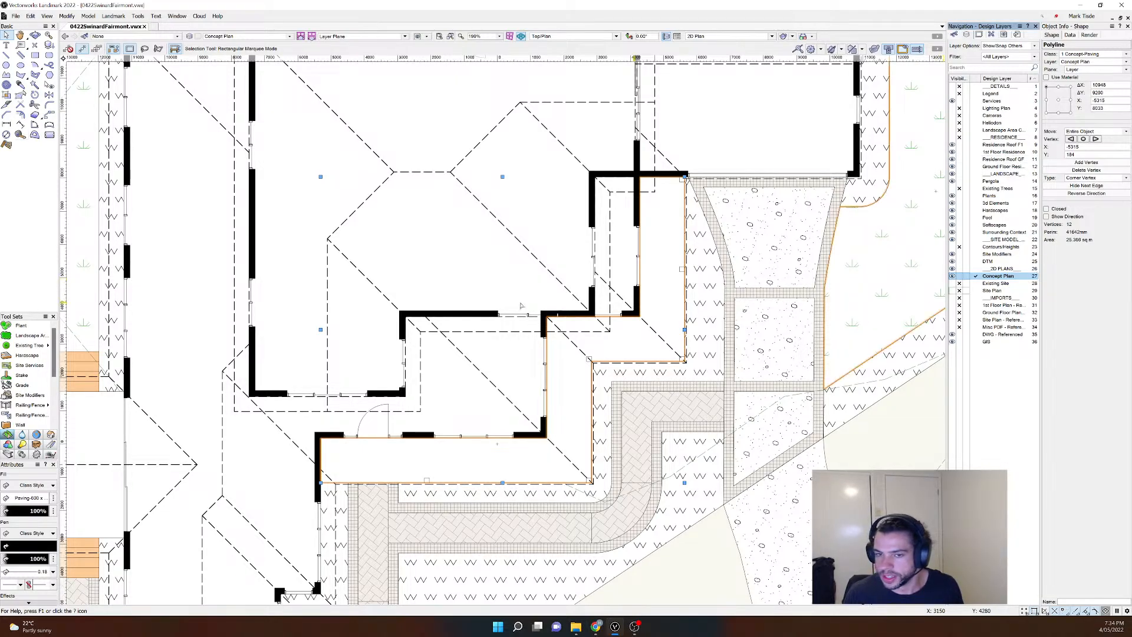
scroll(524, 303, "down", 2)
mouse_move(366, 307)
middle_mouse_down()
mouse_move(392, 332)
mouse_move(481, 325)
middle_mouse_up()
left_click(161, 306)
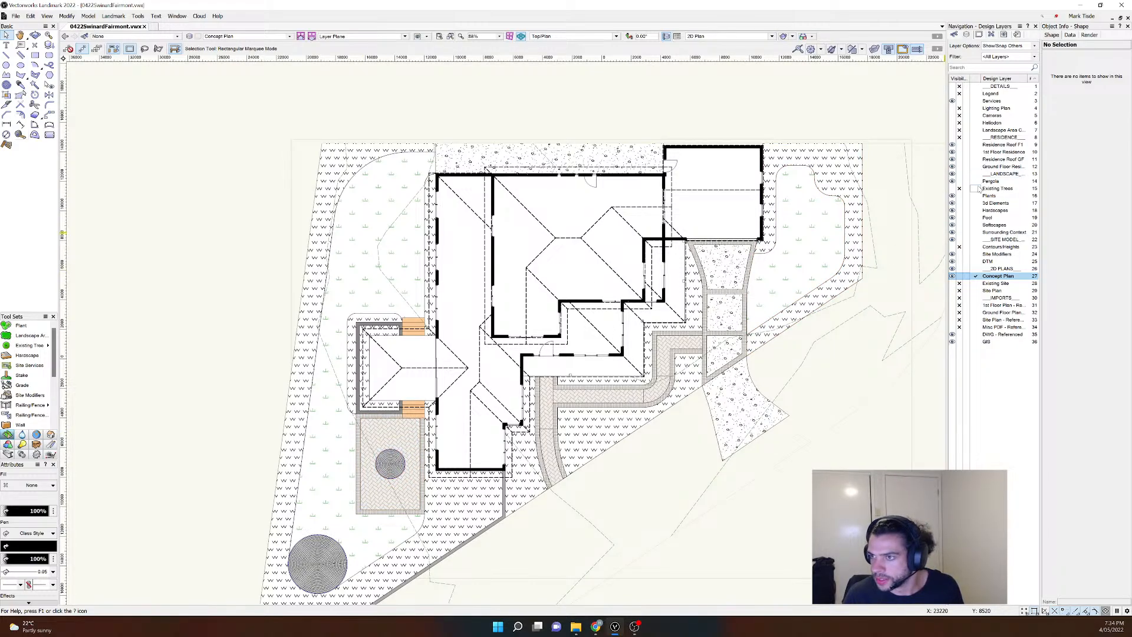
Step: Make Hardscapes the active layer and paste the six copied paving shapes in place
left_click(975, 210)
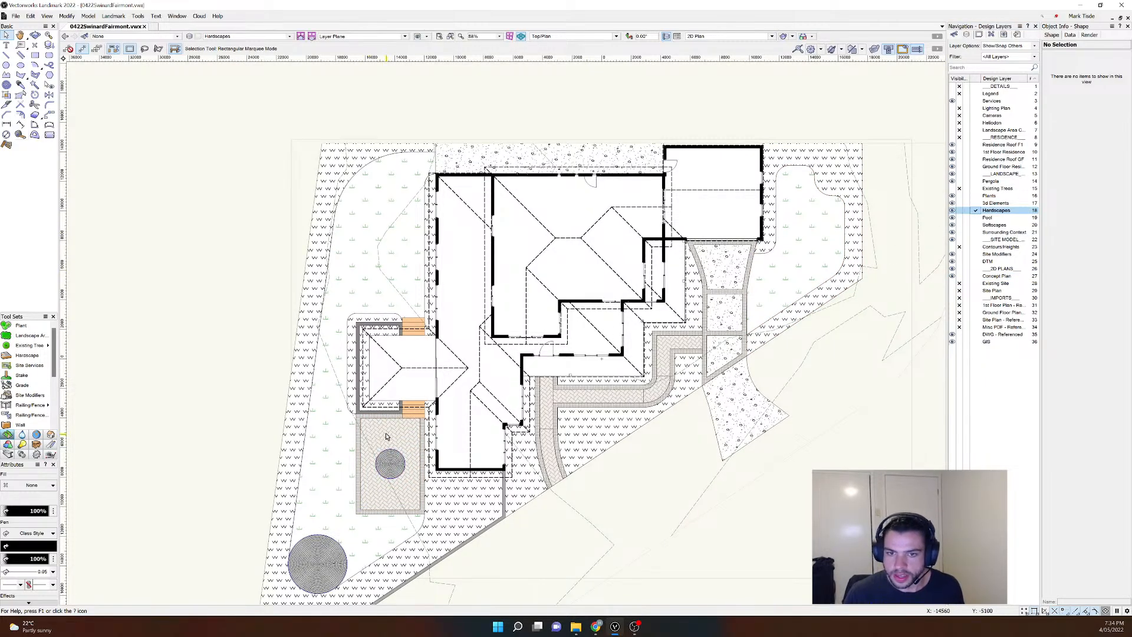
key("ctrl+a")
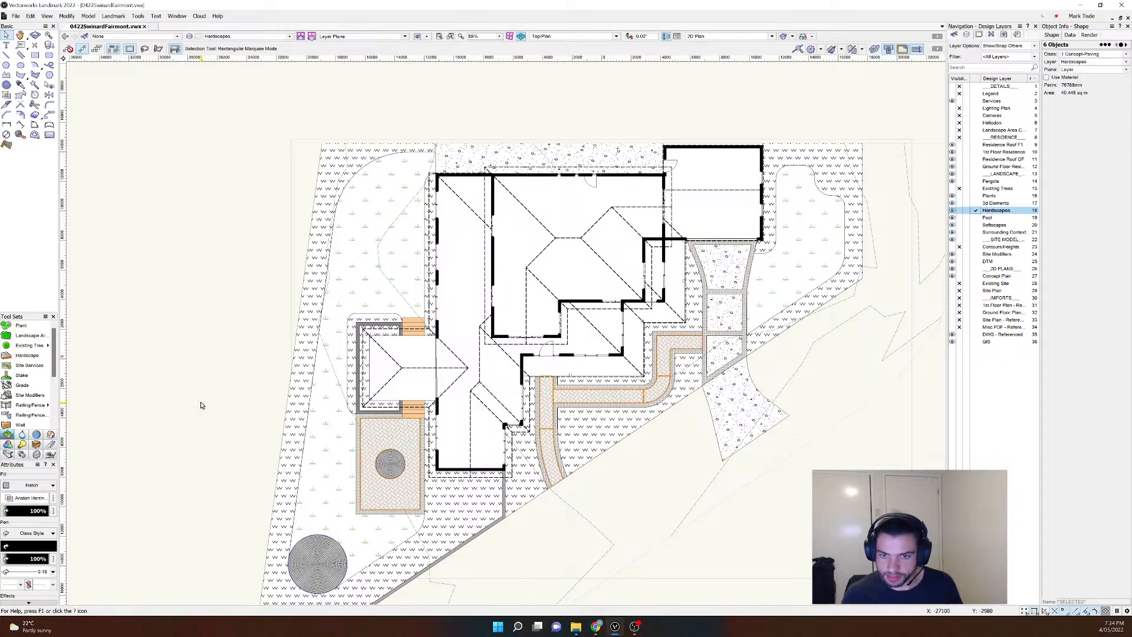
Step: Run Create Objects from Shapes on the six pasted paving shapes, using the Hardscape object type and deleting the source shapes
scroll(498, 475, "up", 3)
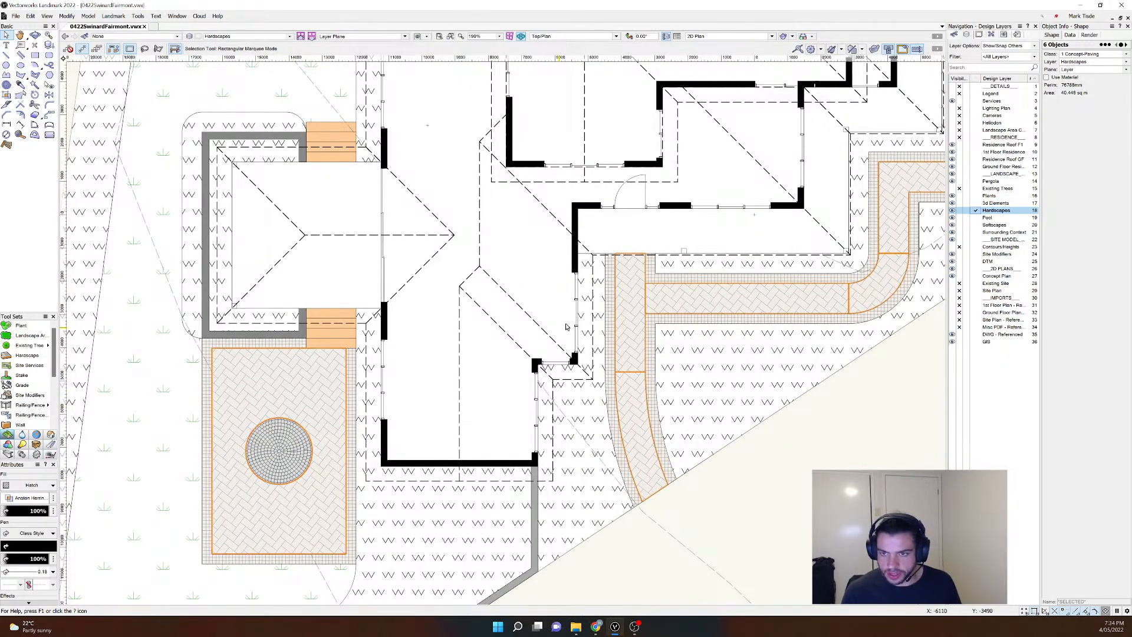
middle_click_drag(798, 314, 657, 388)
right_click(752, 271)
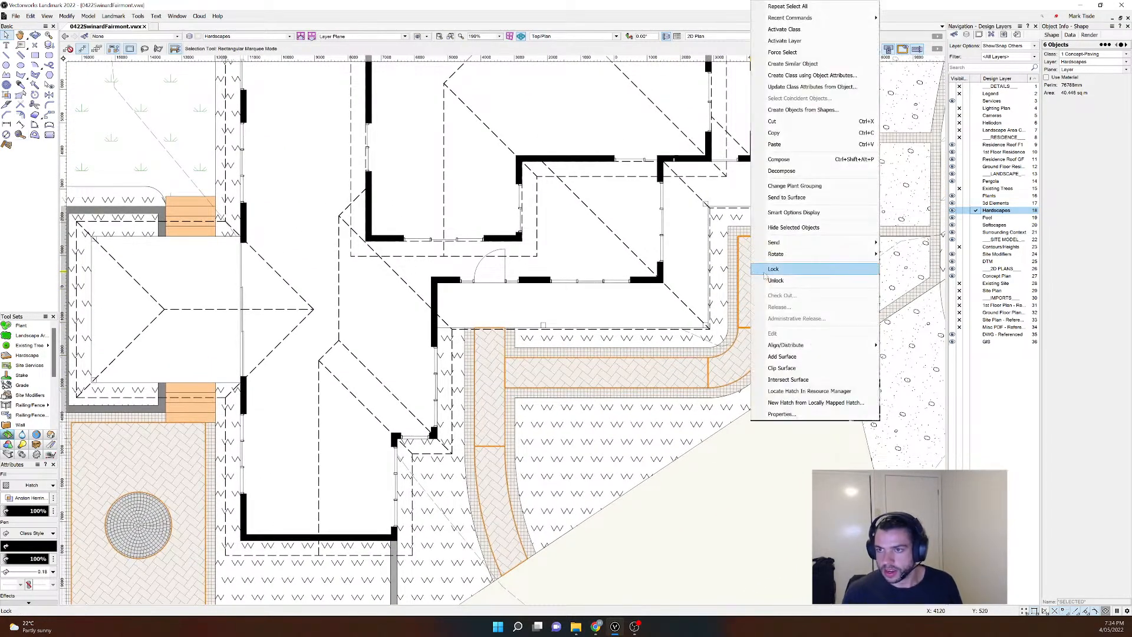
left_click(785, 112)
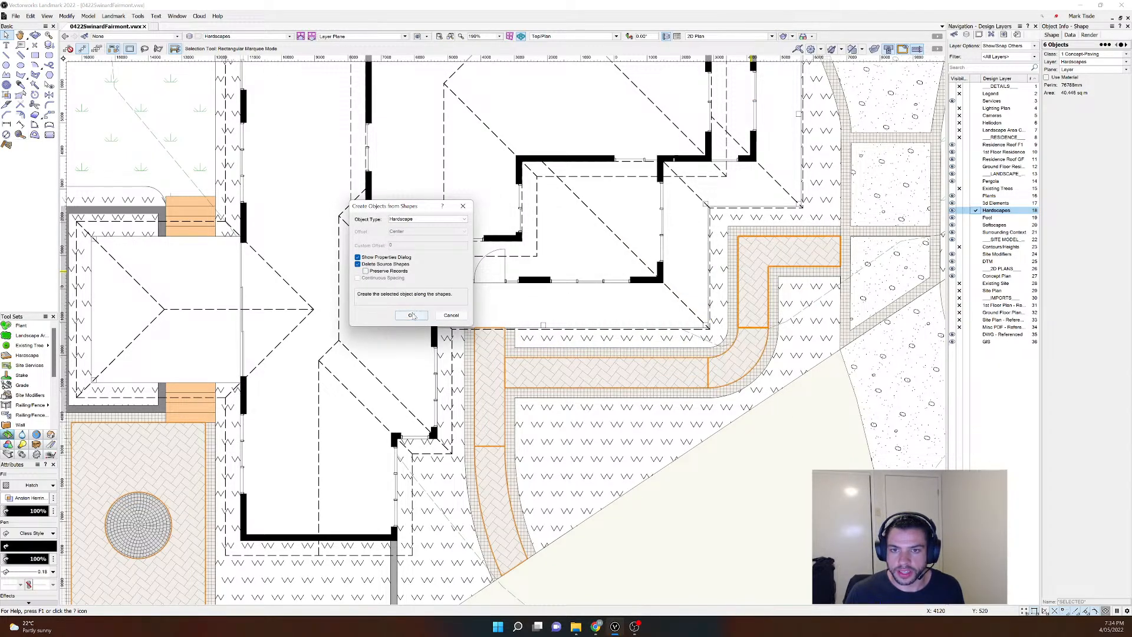
left_click(412, 316)
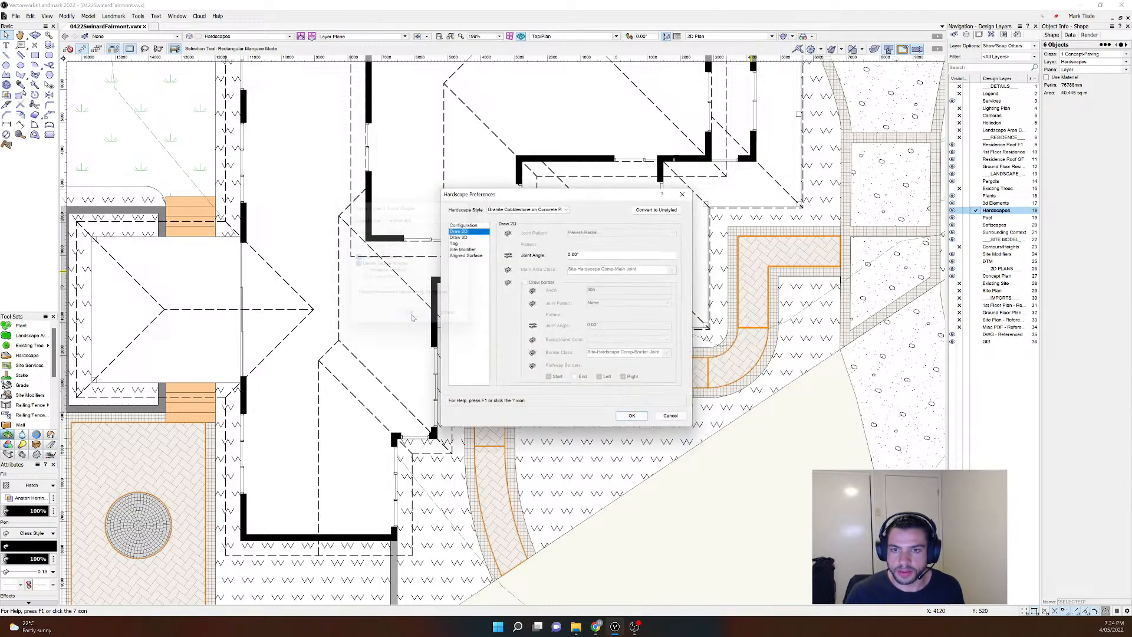
Step: Examine the hardscape style libraries, including Techo-Bloc, Cambridge Pavers, ANZ stone and soft fall, and UK Metric, for suitable herringbone paving
left_click(523, 207)
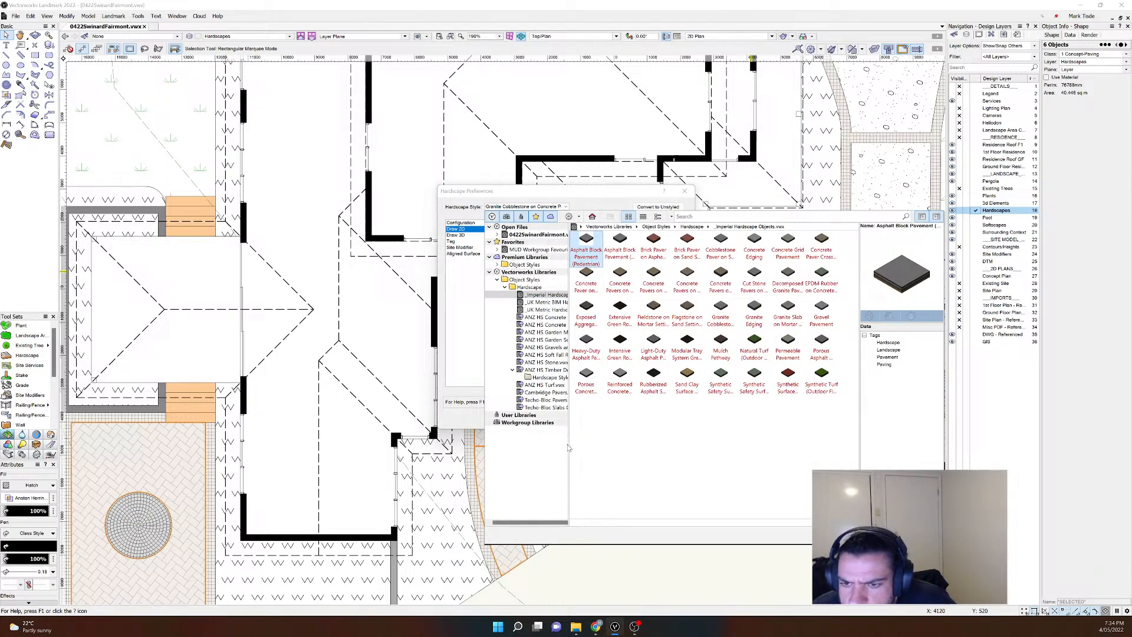
left_click_drag(568, 446, 626, 446)
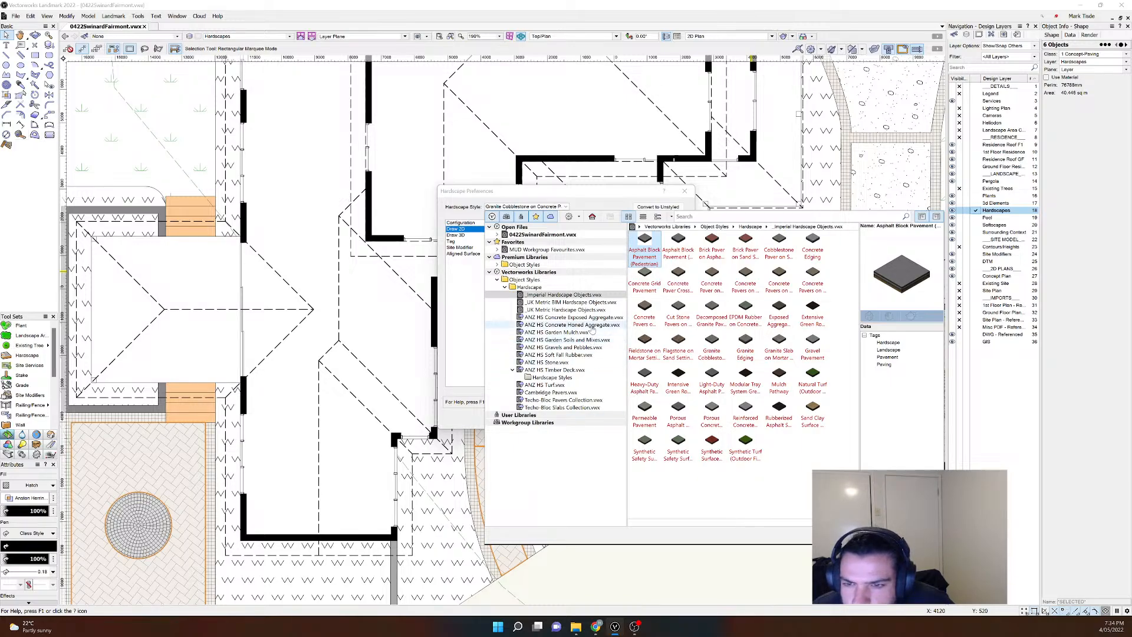
left_click(572, 401)
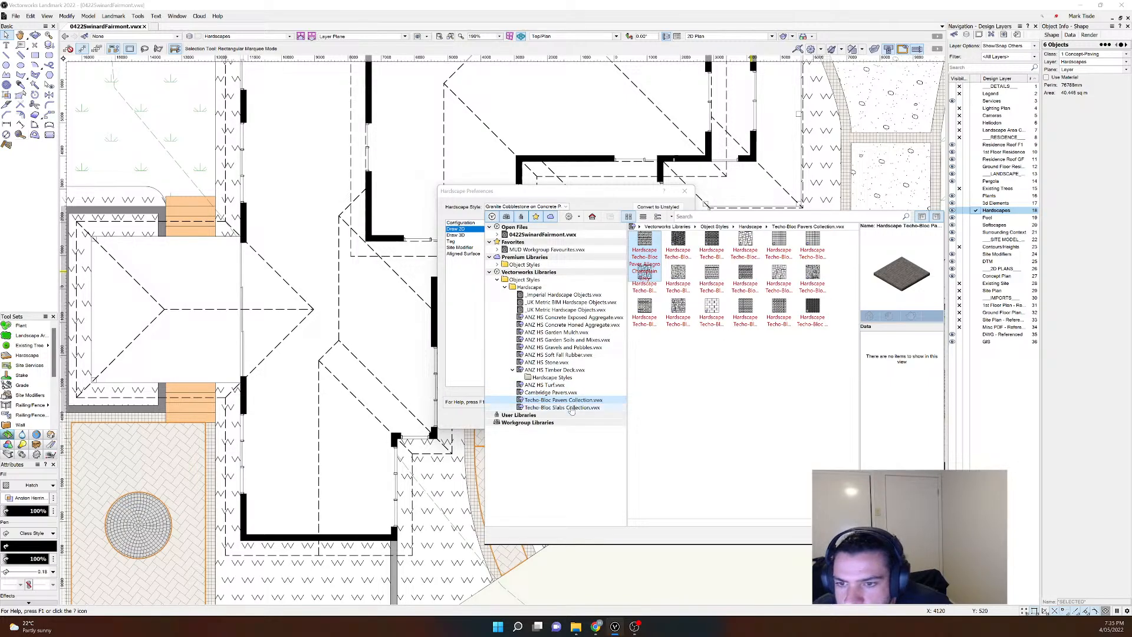
left_click(571, 408)
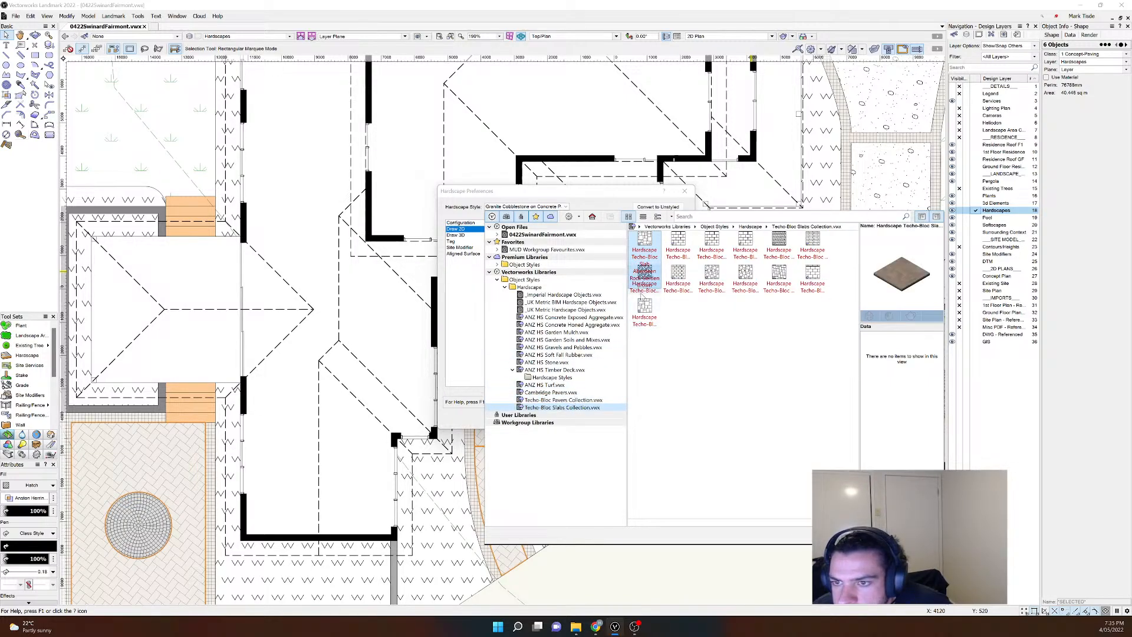
left_click(642, 293)
left_click(643, 294)
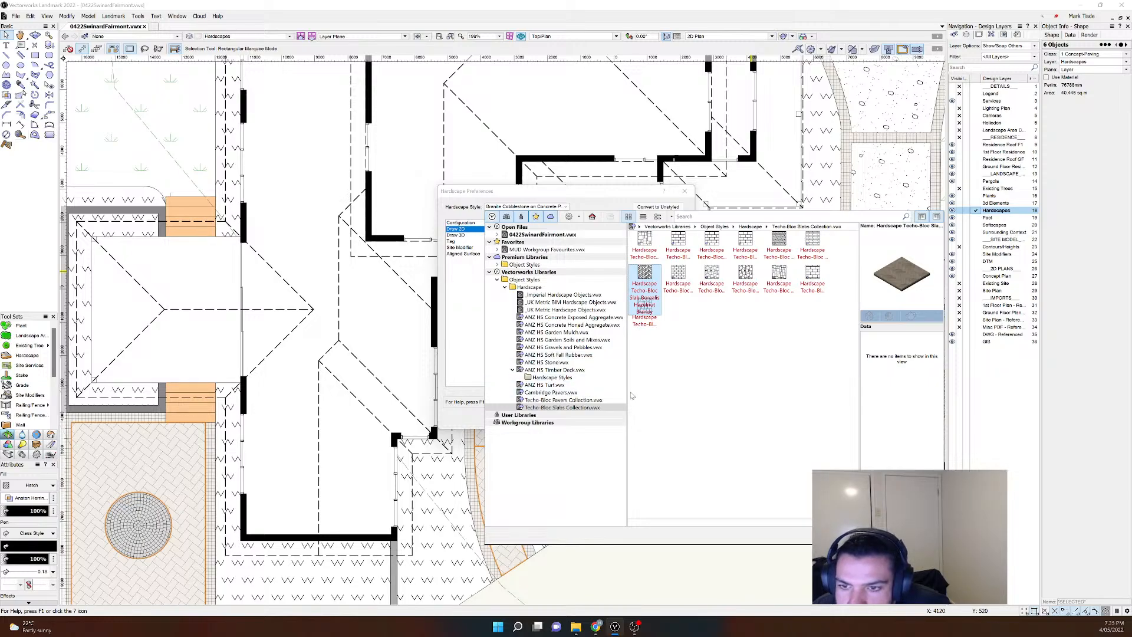
left_click(571, 393)
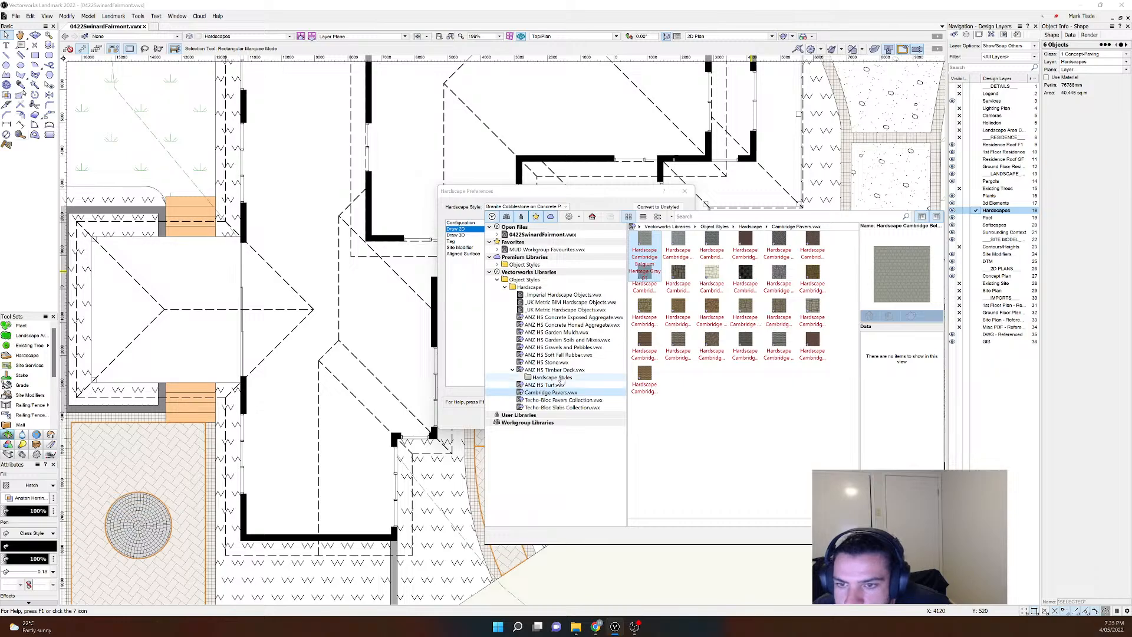
left_click(563, 378)
left_click(565, 363)
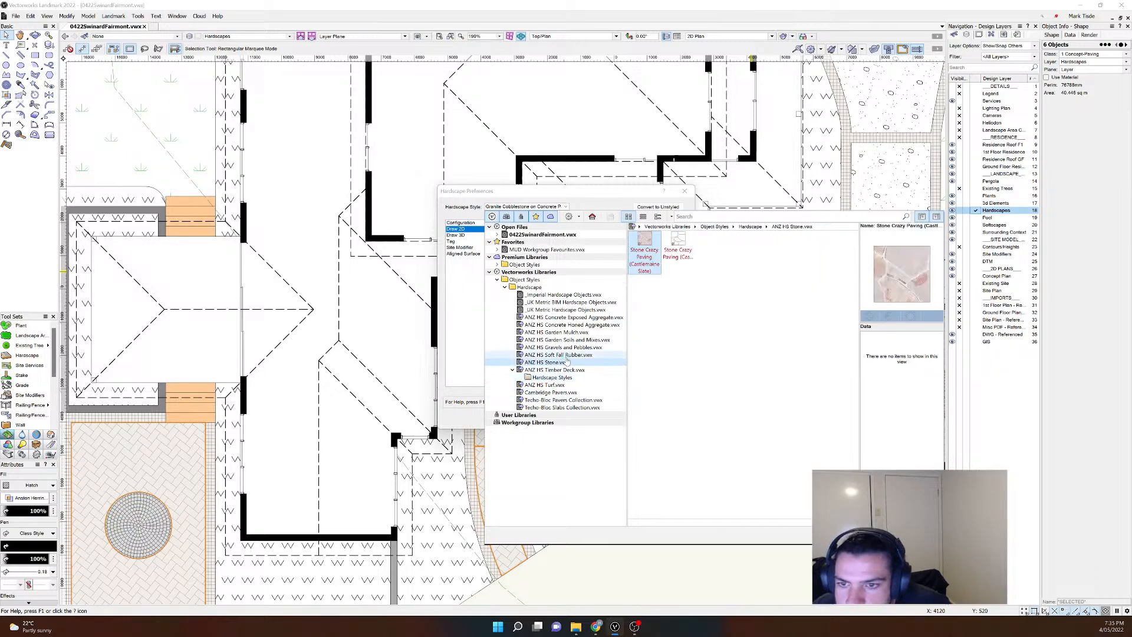
left_click(565, 355)
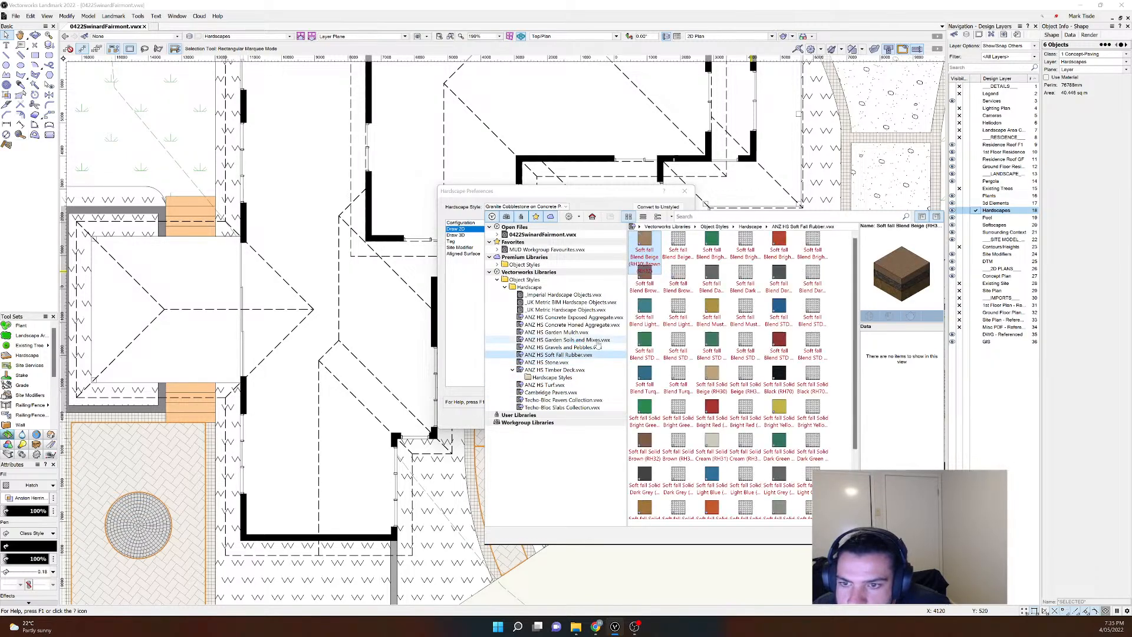
left_click(597, 309)
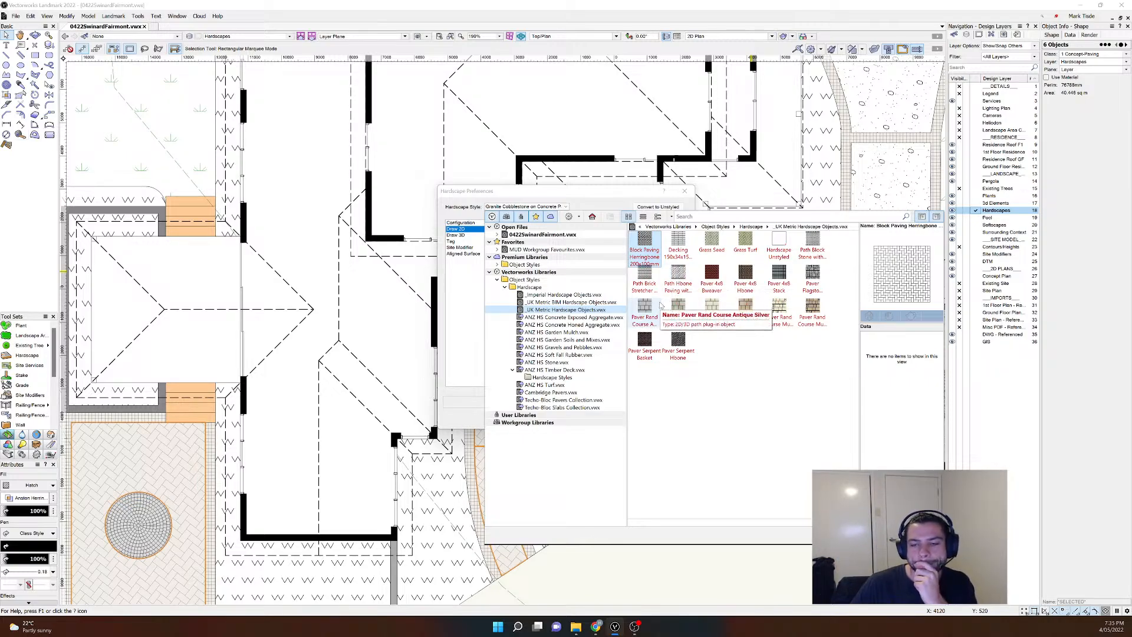
Step: Apply the Block Paving Herringbone 200x100mm style from the UK Metric library to the new hardscapes, keeping the existing Crushed Stone Course hatch
left_click_drag(616, 192, 503, 193)
left_click(416, 207)
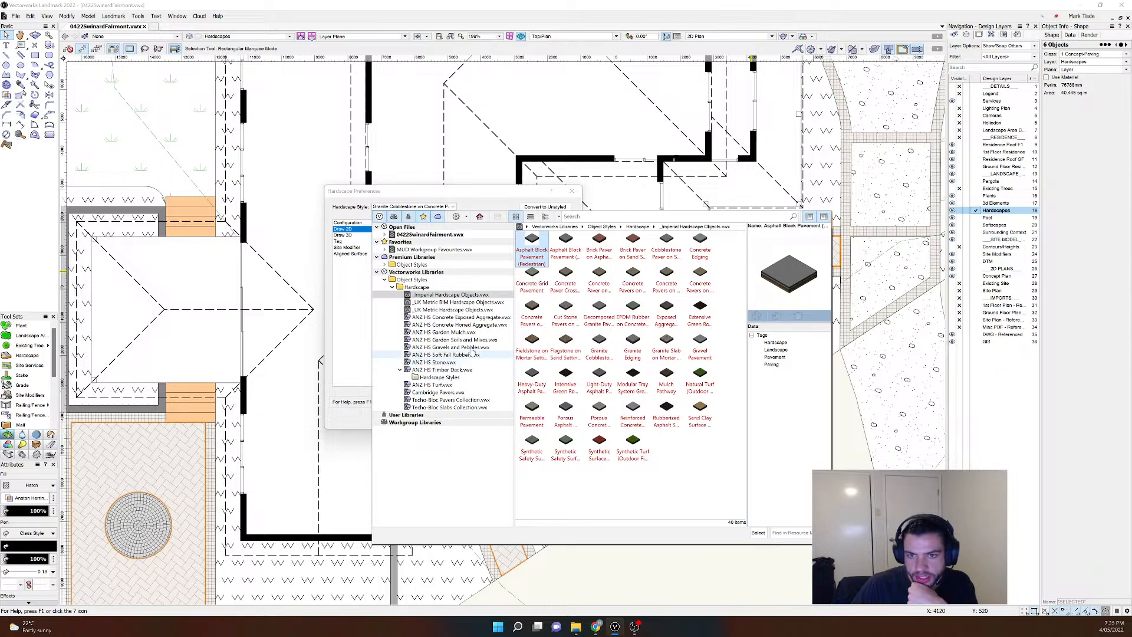
left_click(470, 310)
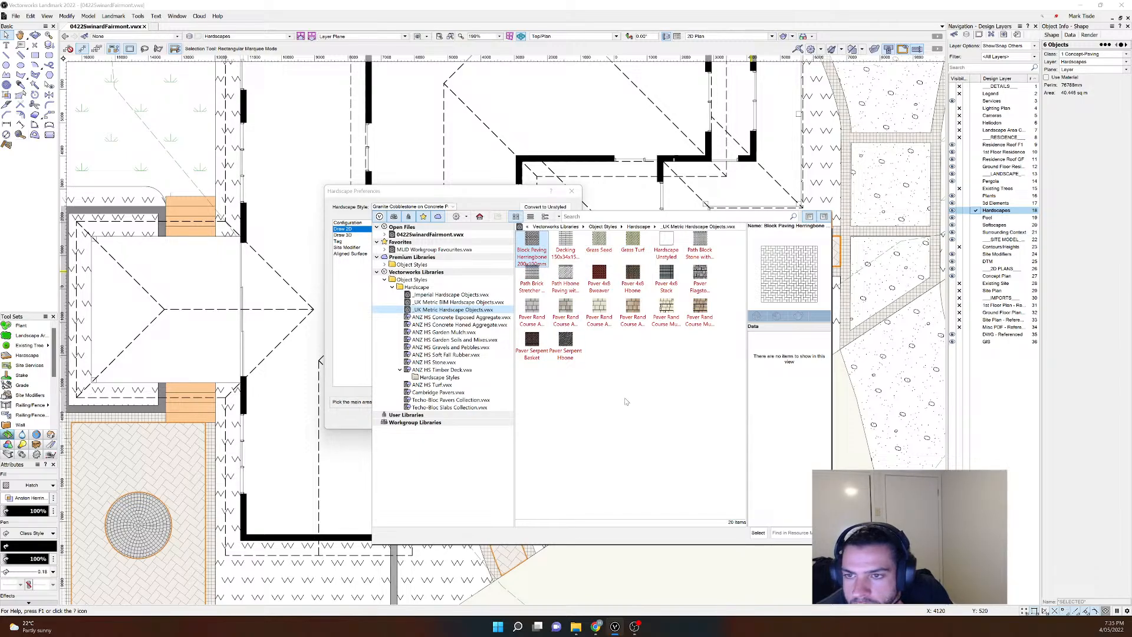
left_click(757, 533)
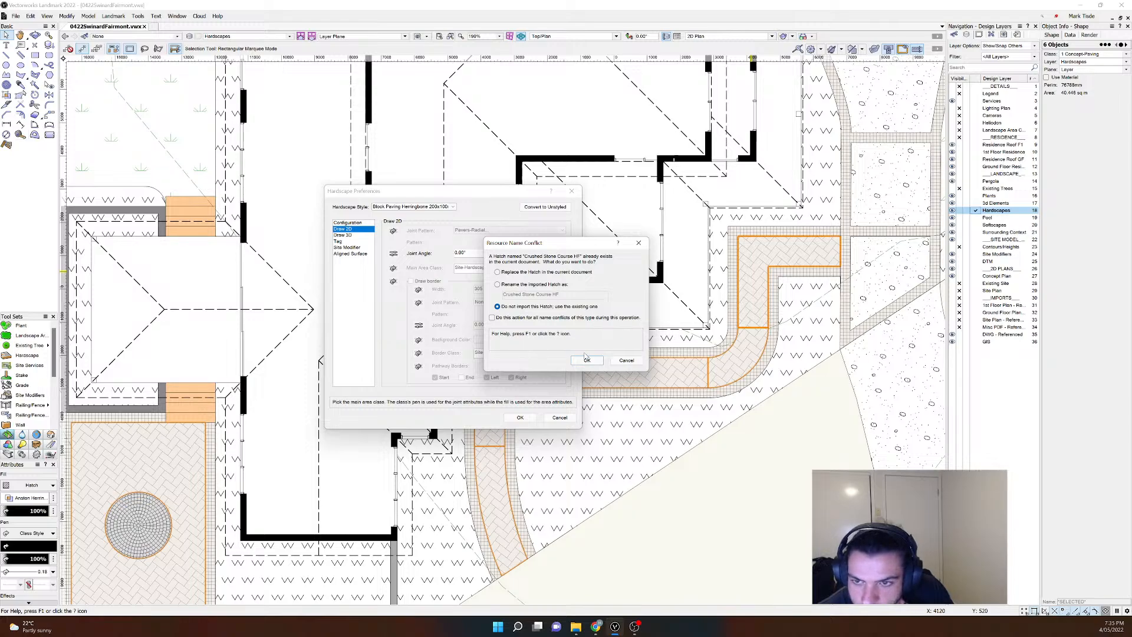
left_click(587, 366)
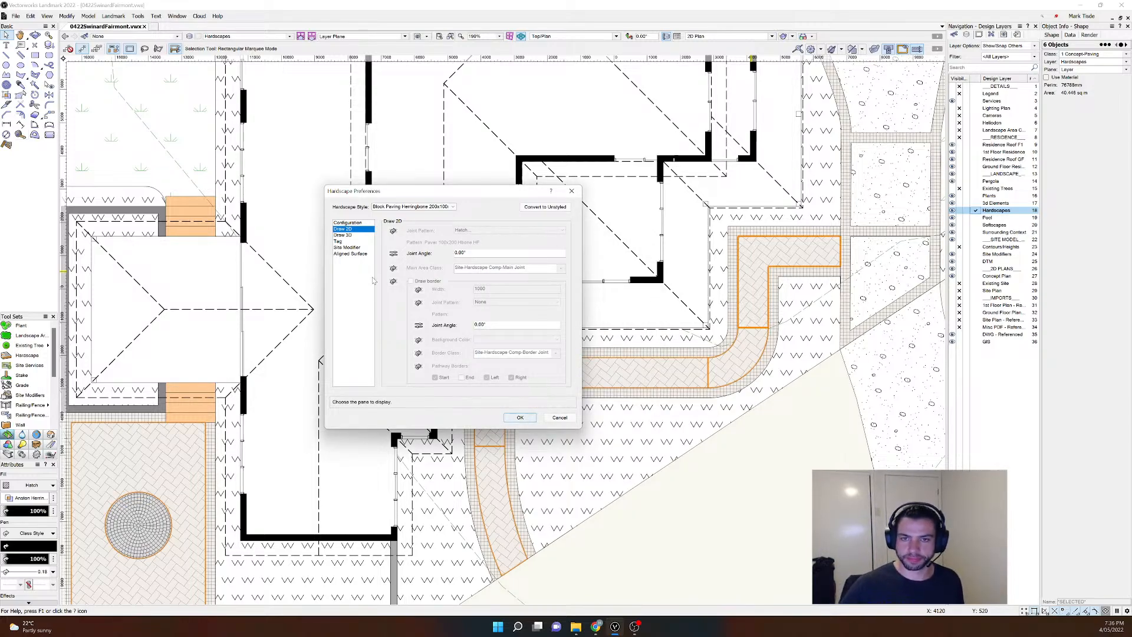
left_click(527, 419)
Step: Set the tag display of the six new hardscape objects to None
scroll(583, 274, "down", 2)
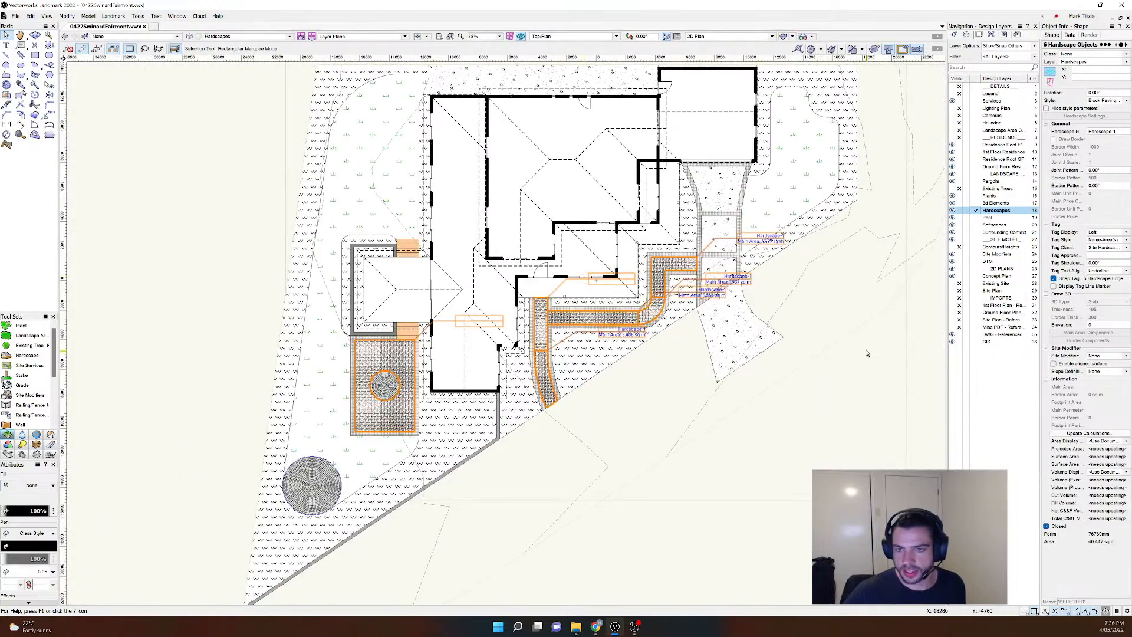
left_click(1102, 232)
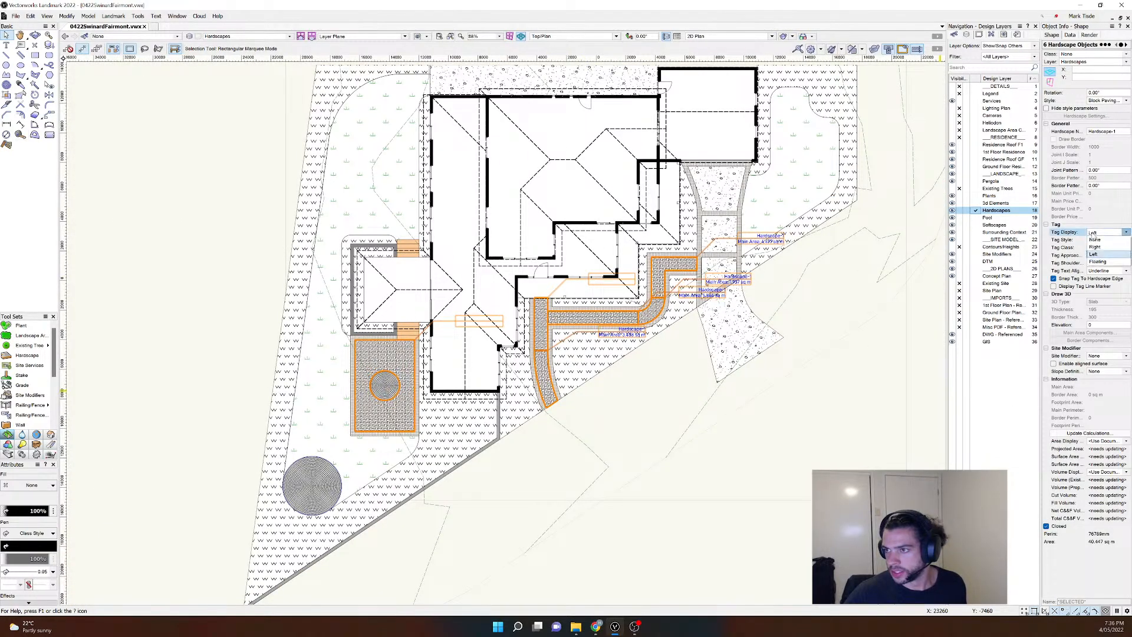
left_click(1096, 240)
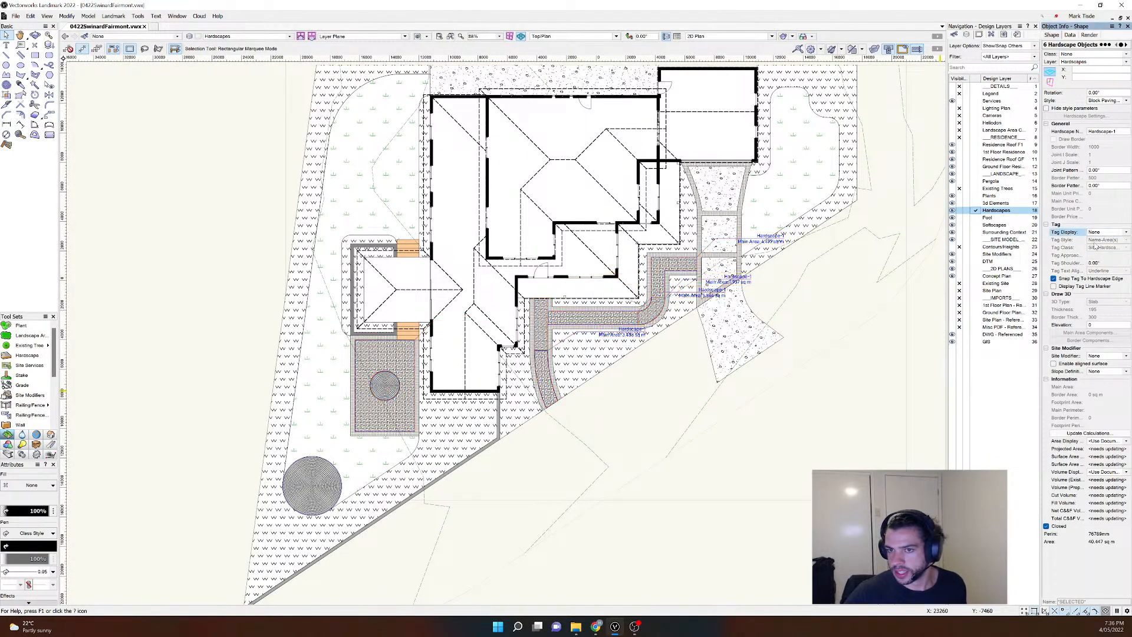
Step: Hide the Concept Plan layer and bring the new hardscapes into an angled 3D view
left_click(959, 276)
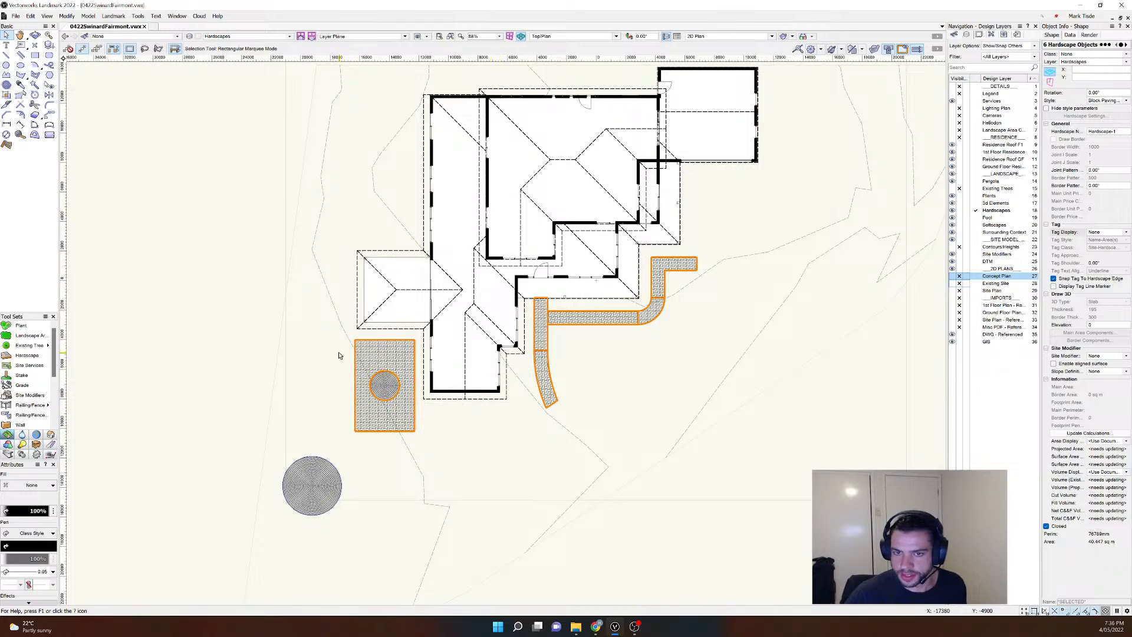
scroll(341, 356, "up", 5)
scroll(348, 357, "down", 5)
middle_click_drag(318, 400, 533, 473, "shift")
scroll(584, 442, "up", 3)
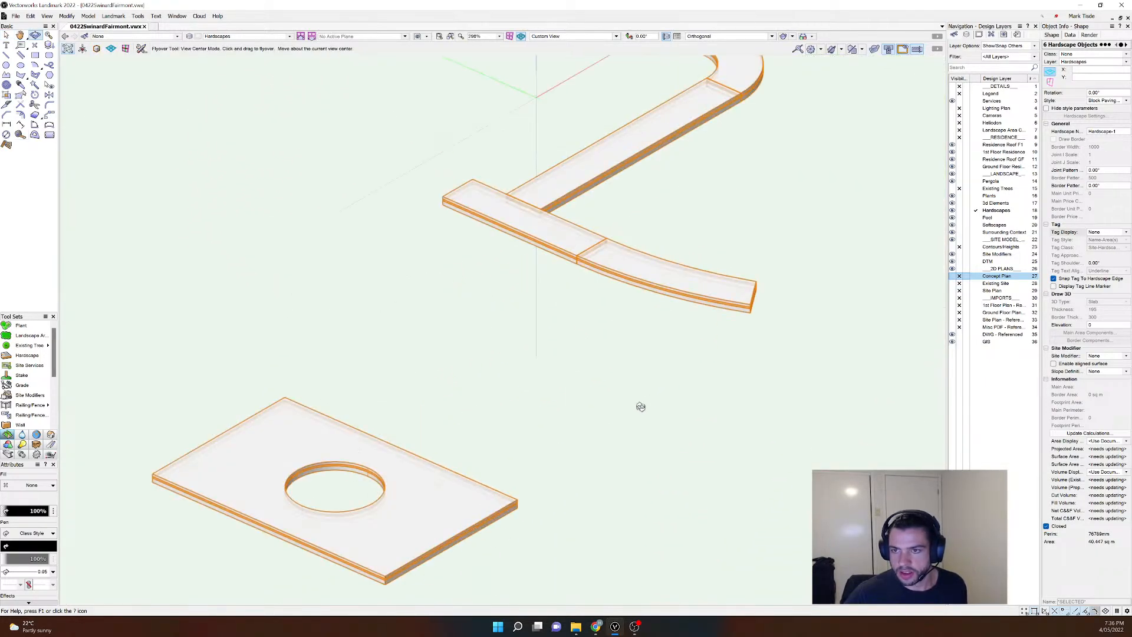
middle_click_drag(677, 216, 680, 352)
scroll(665, 272, "down", 2)
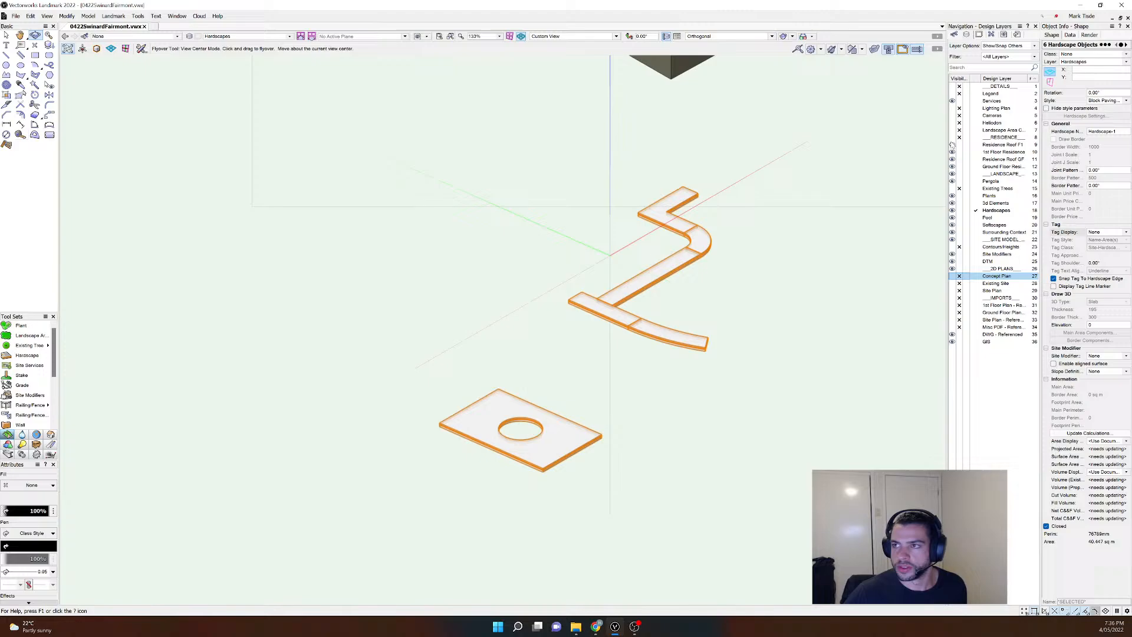
Step: Set the texture mode of the six hardscapes to By Component and inspect their paving and base layers
left_click(1090, 36)
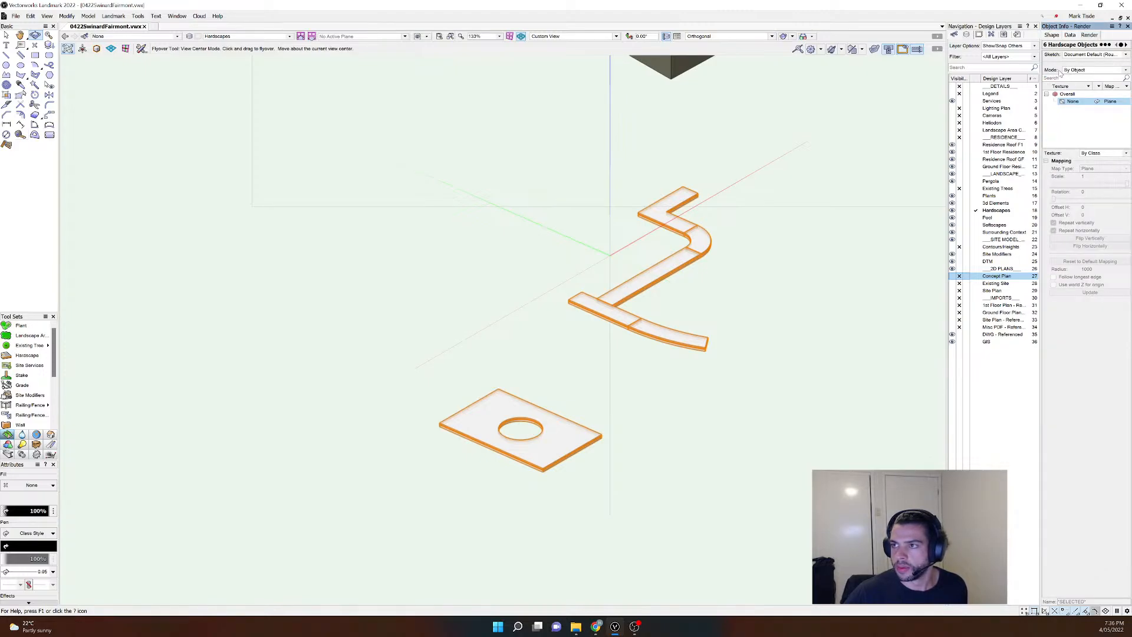
left_click(1083, 70)
left_click(1084, 82)
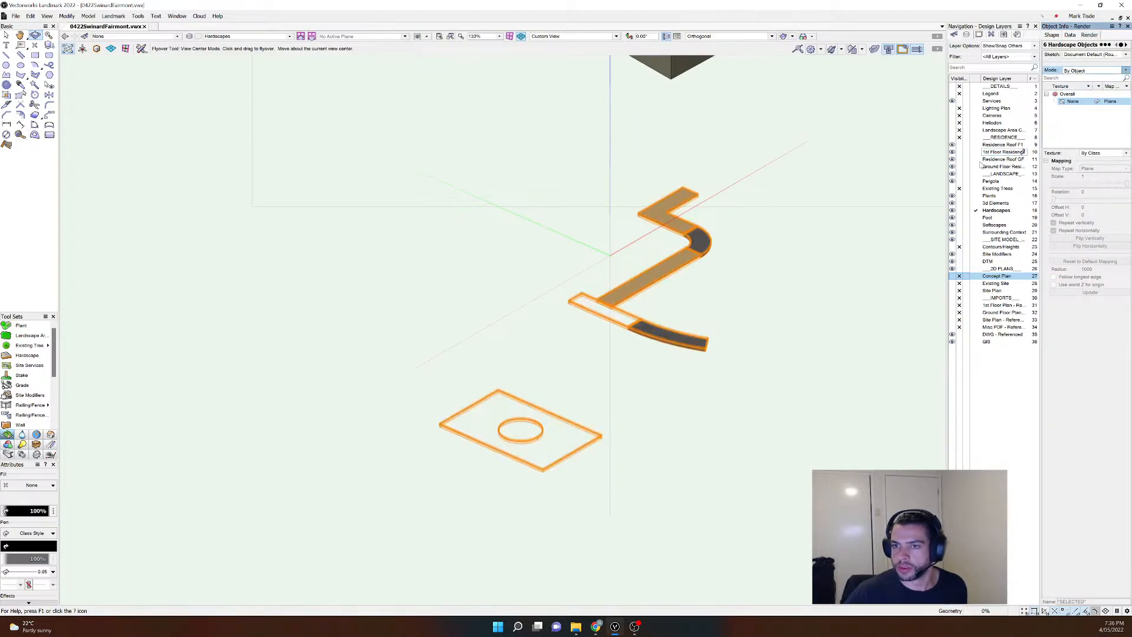
scroll(610, 300, "up", 5)
scroll(598, 293, "down", 2)
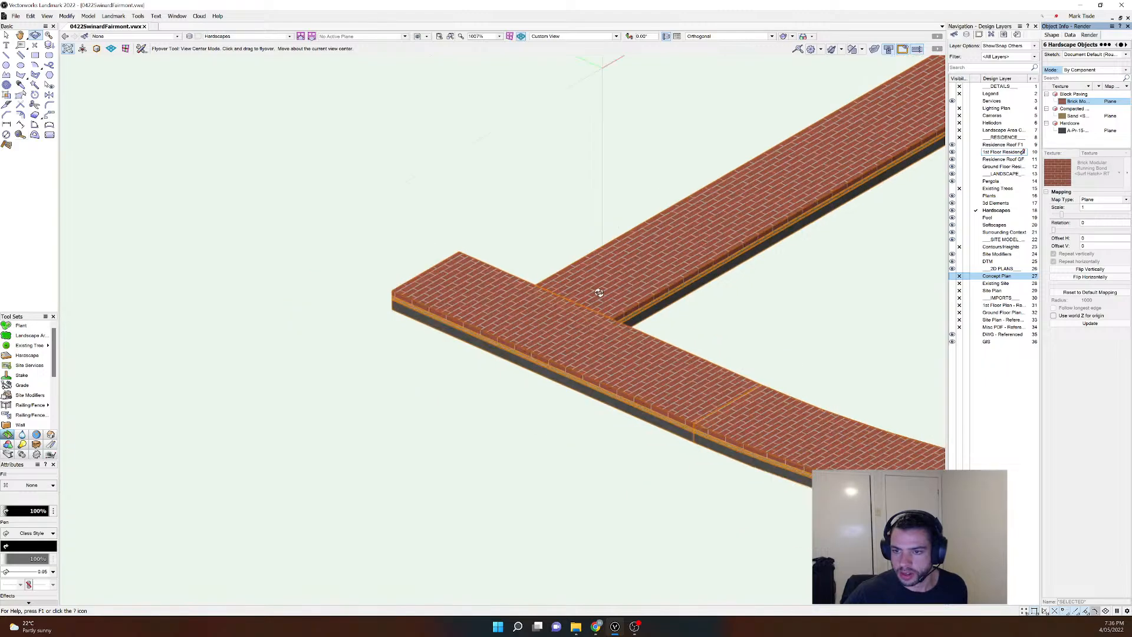
scroll(580, 331, "up", 6)
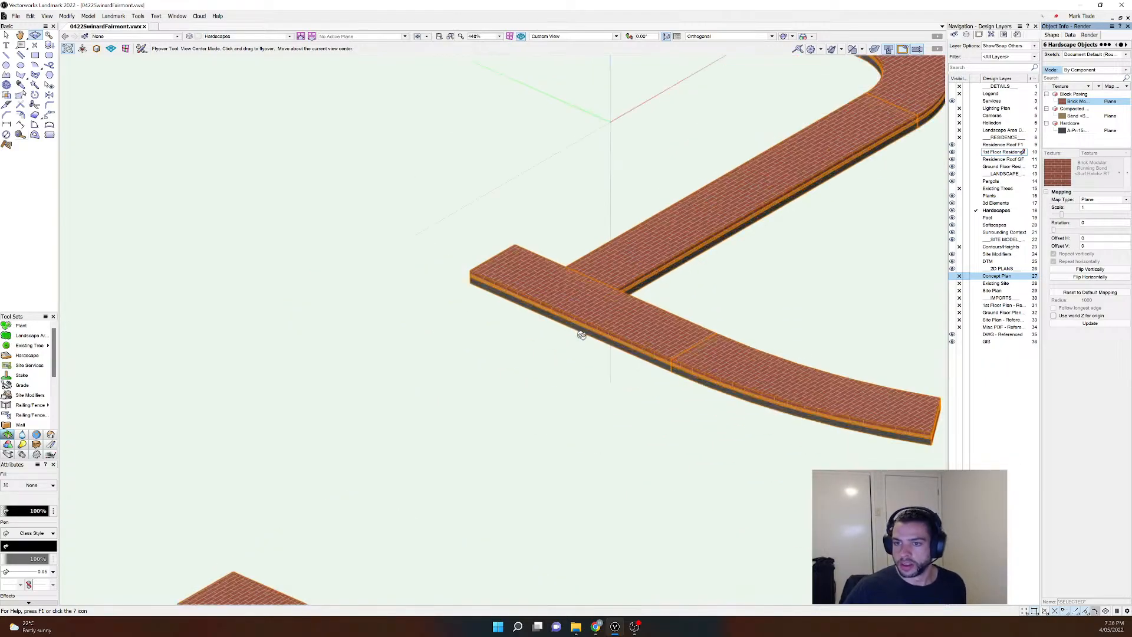
scroll(552, 335, "down", 8)
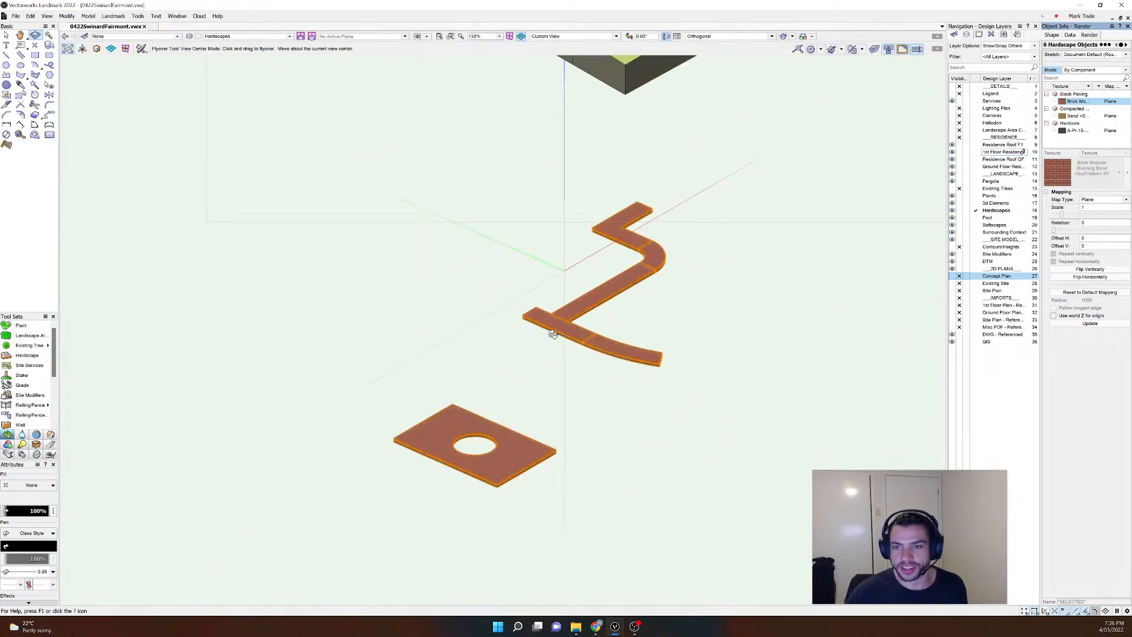
scroll(551, 336, "up", 2)
Step: Start replacing the six hardscapes' style and browse the UK Metric, Imperial and UK Metric BIM libraries through to the Techo-Bloc Slabs Collection
left_click(1052, 36)
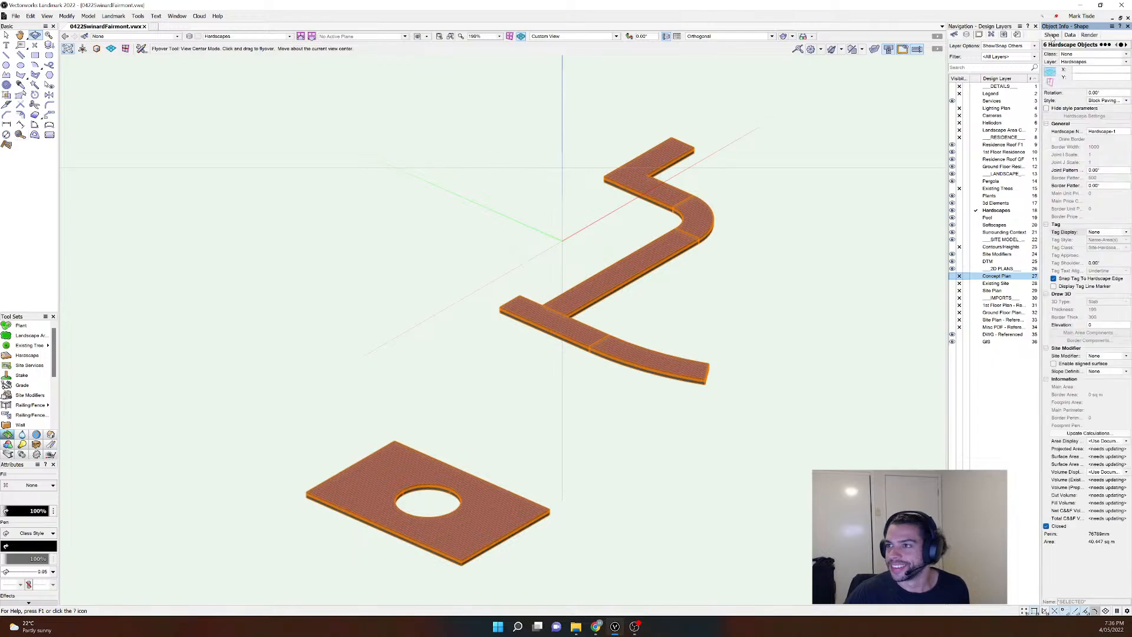
left_click(1125, 100)
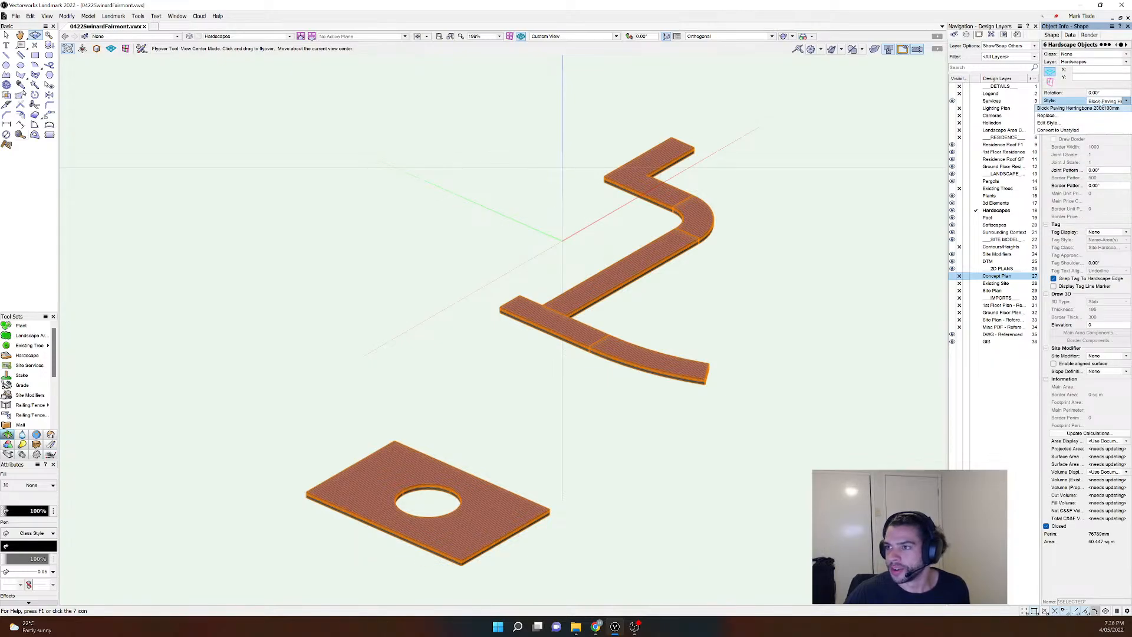
left_click(1039, 116)
left_click(581, 298)
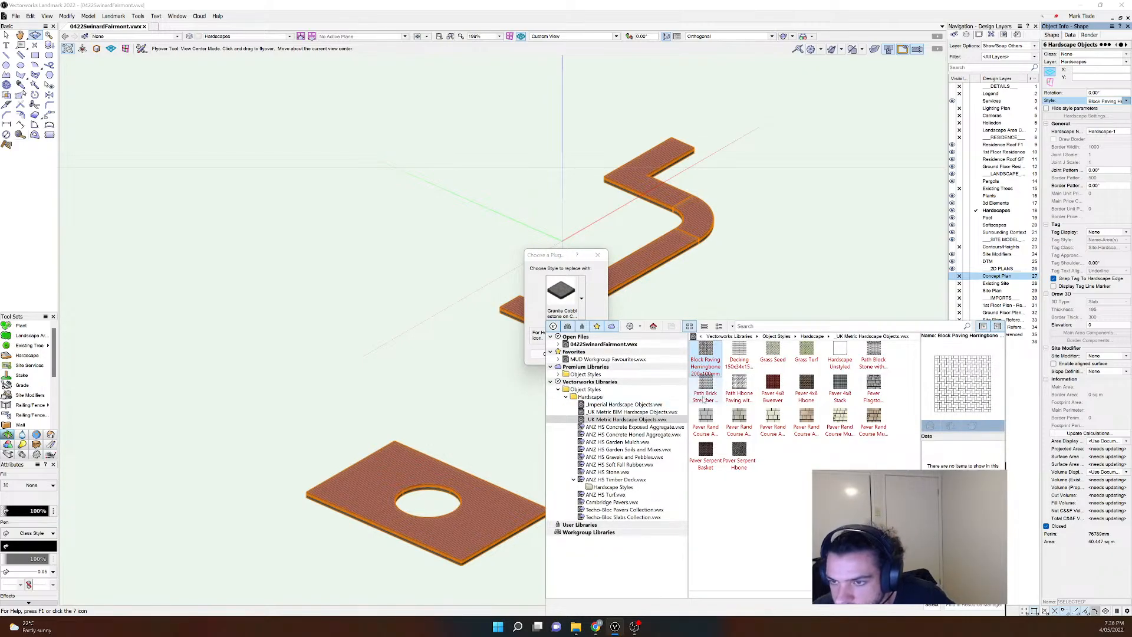
left_click(741, 394)
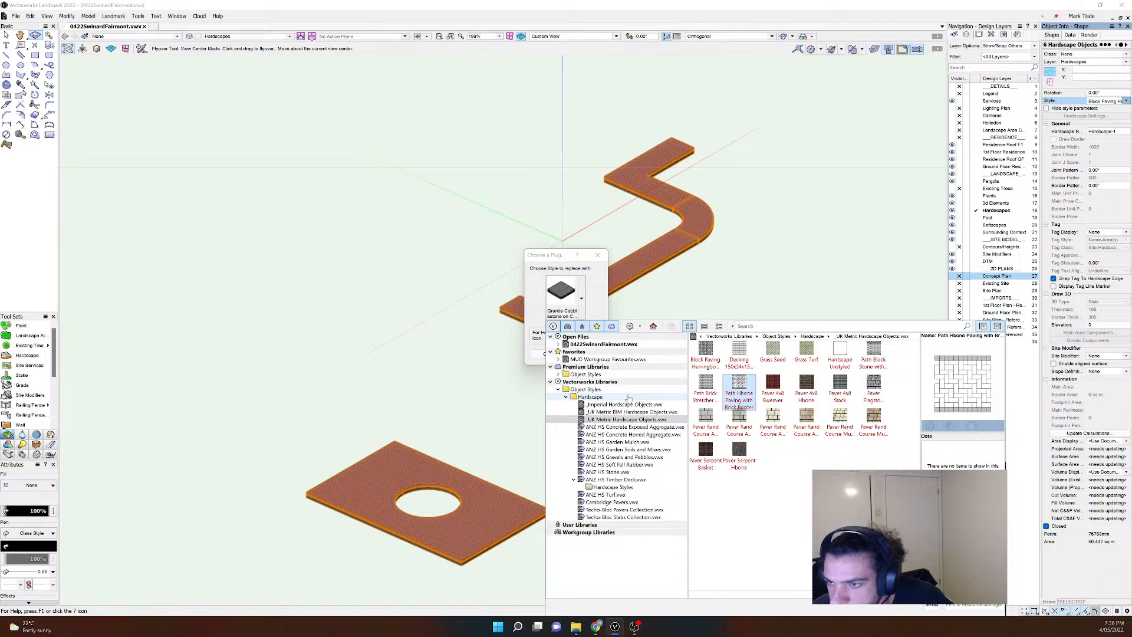
left_click(611, 429)
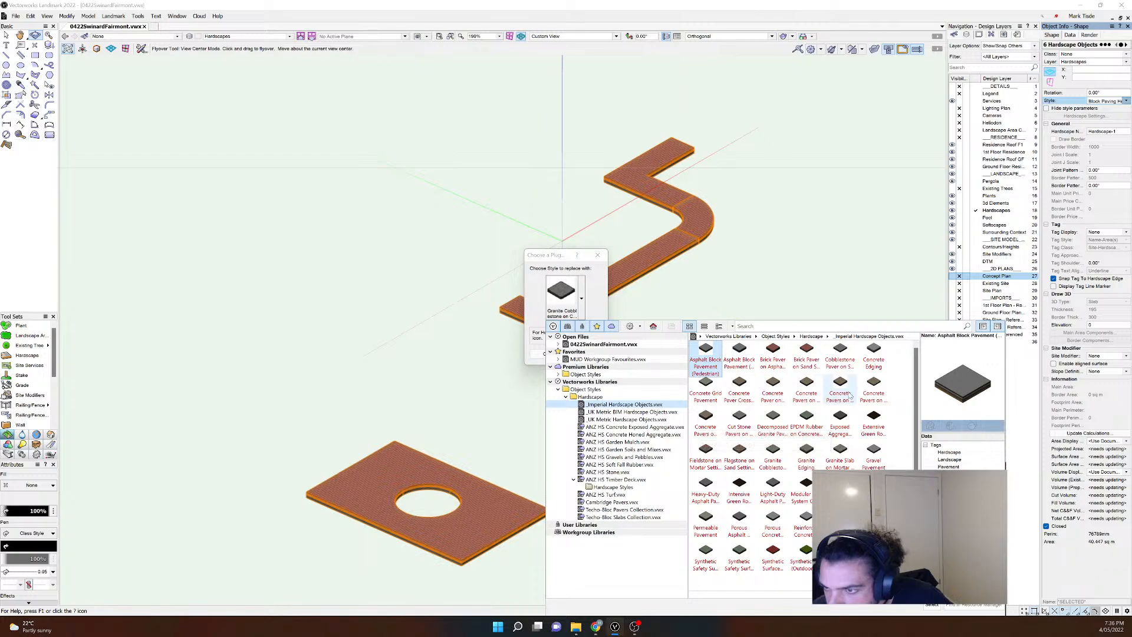
left_click(624, 412)
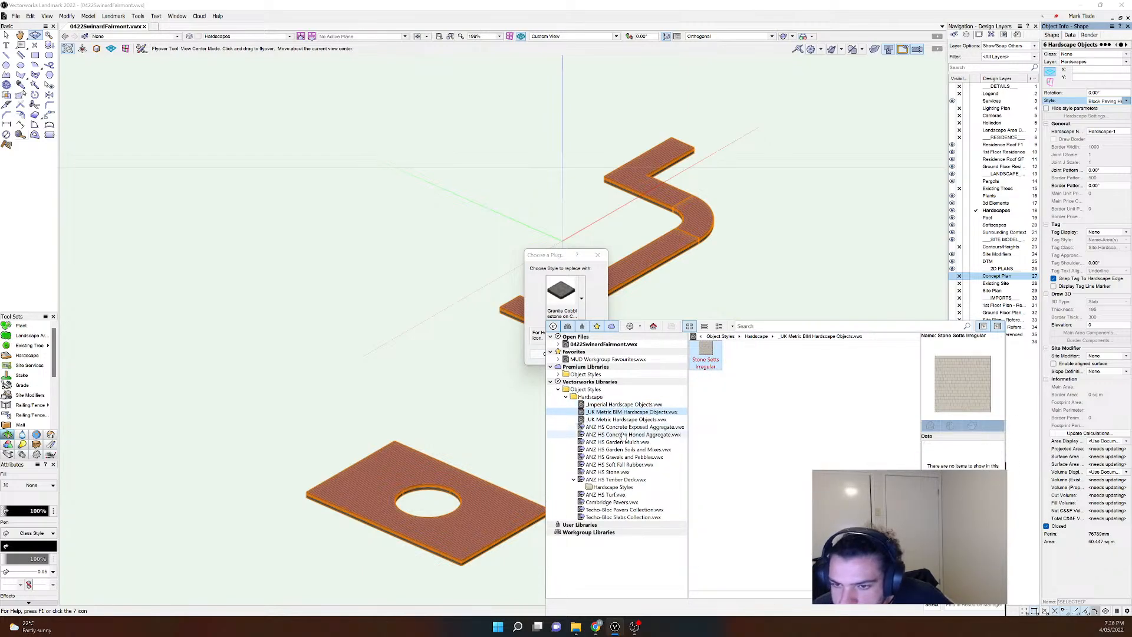
left_click(624, 516)
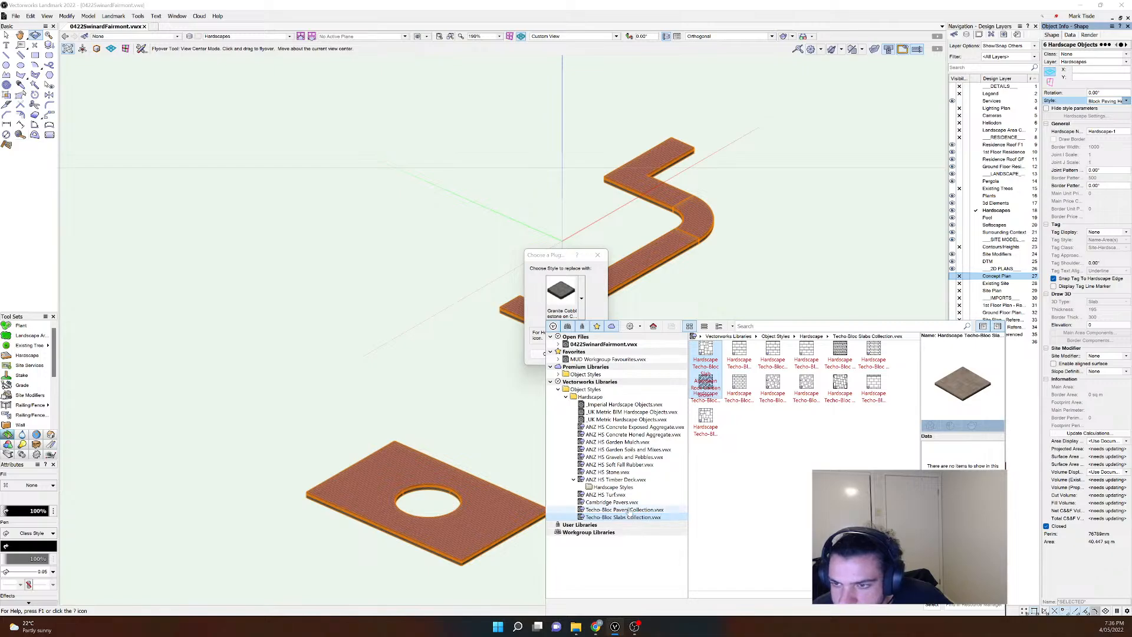
Step: Apply the Hardscape Techo-Bloc Slab Borealis Hazelnut Brandy style to the six hardscapes, keeping the existing Hardcore MT and Sand Compacted MT materials
left_click(934, 606)
left_click(545, 353)
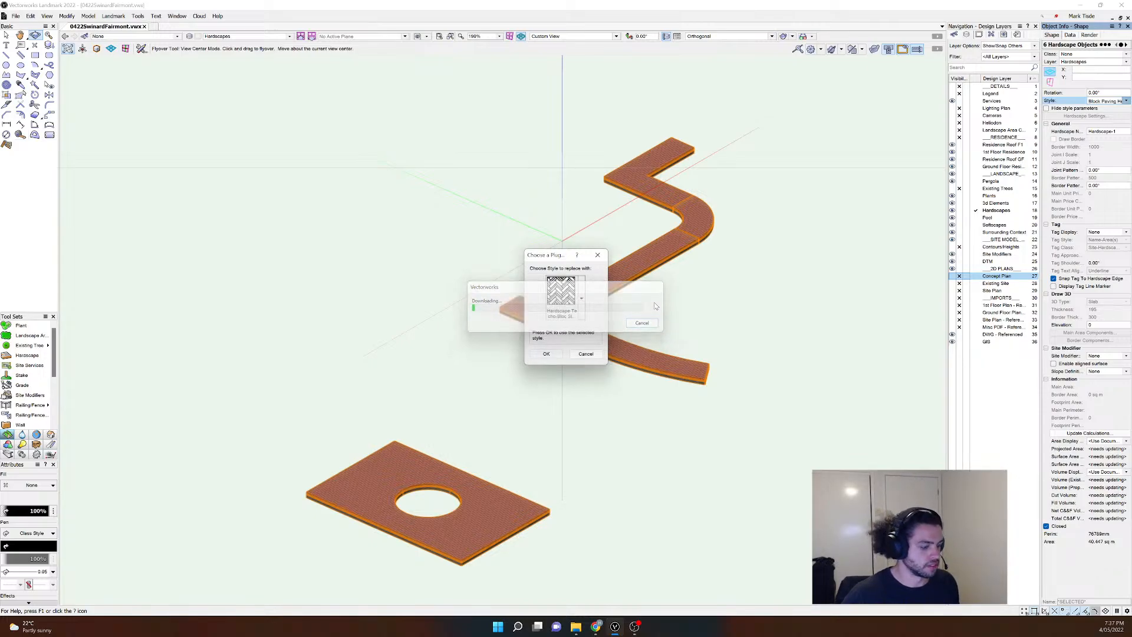
left_click(593, 361)
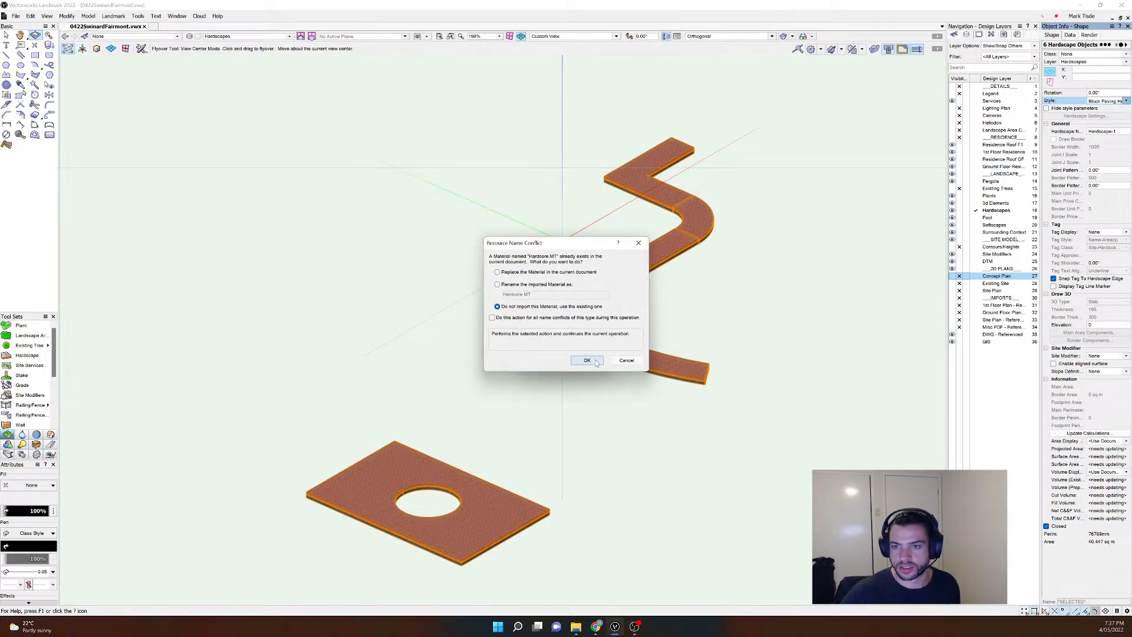
left_click(595, 362)
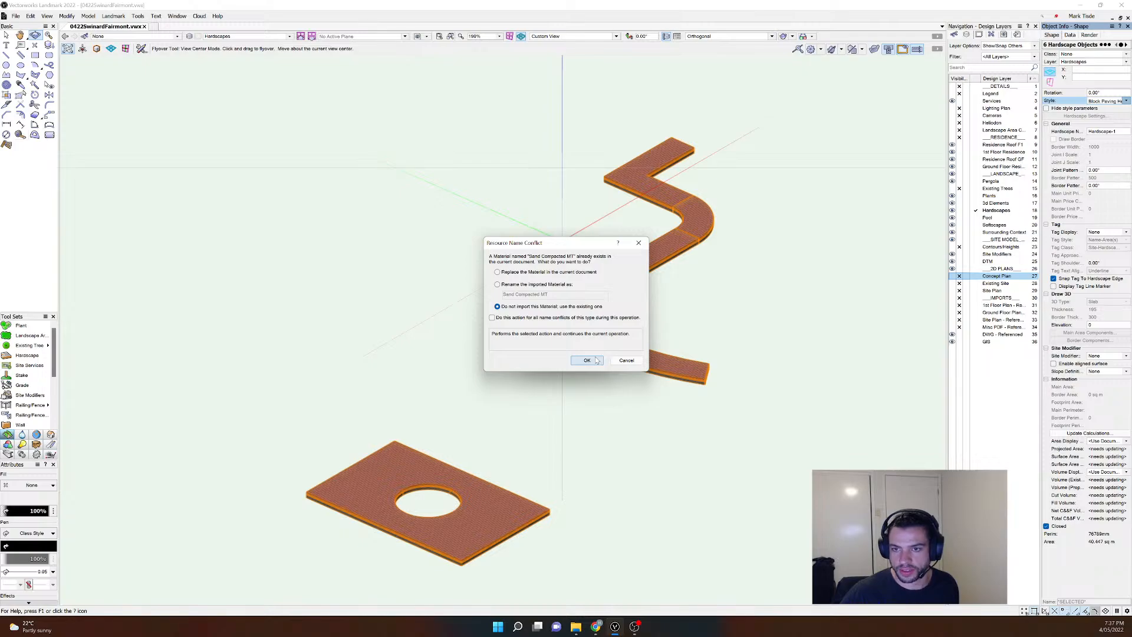
left_click(595, 361)
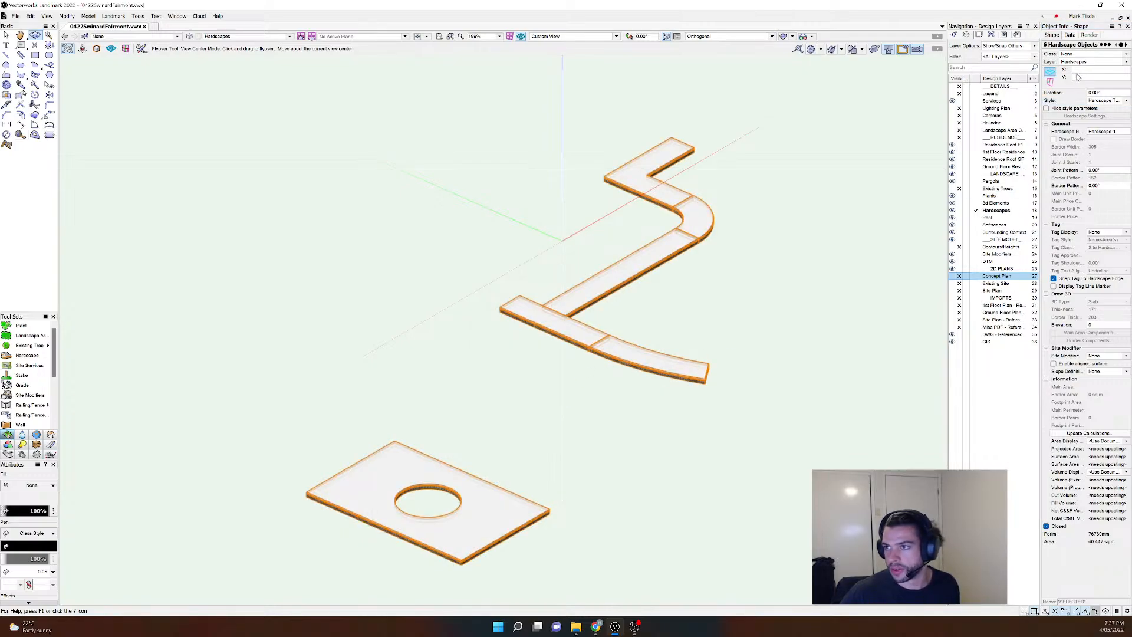
Step: Examine the component textures and layered edges of the restyled hardscapes up close, and review the shape properties of all six
left_click(1090, 35)
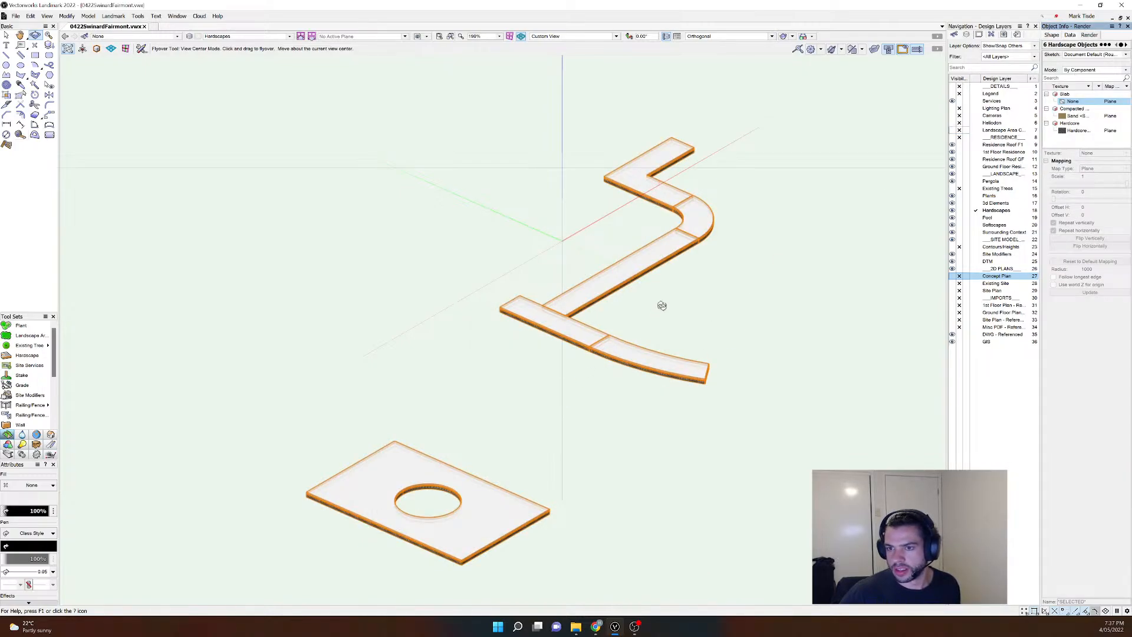
scroll(575, 361, "up", 6)
key("x")
key("x")
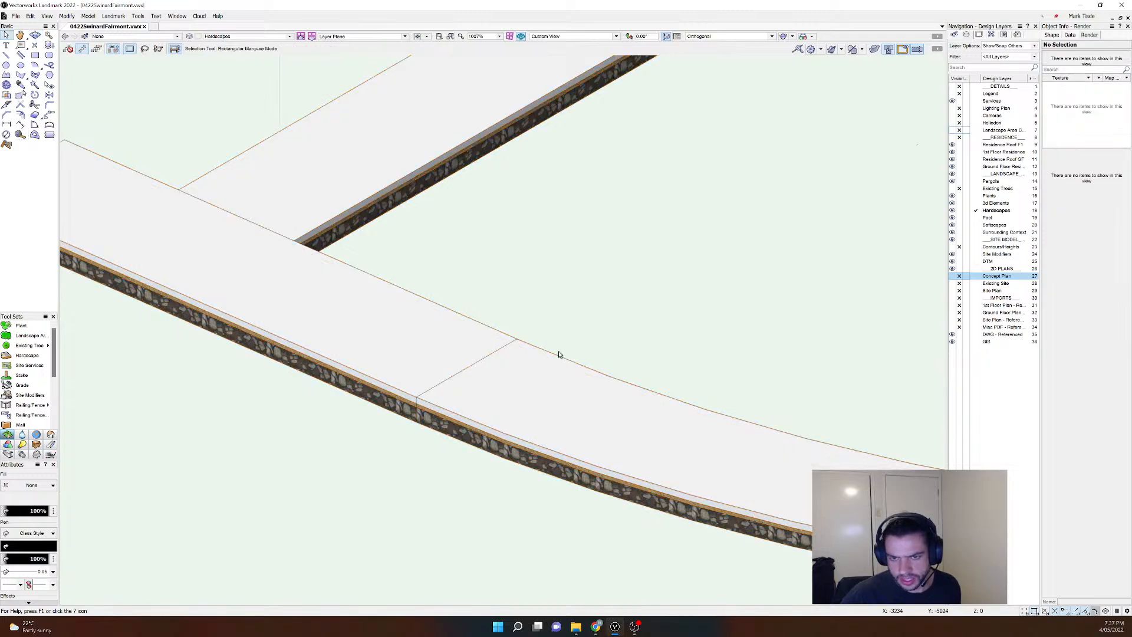
left_click(510, 419)
scroll(547, 330, "down", 6)
scroll(546, 330, "down", 3)
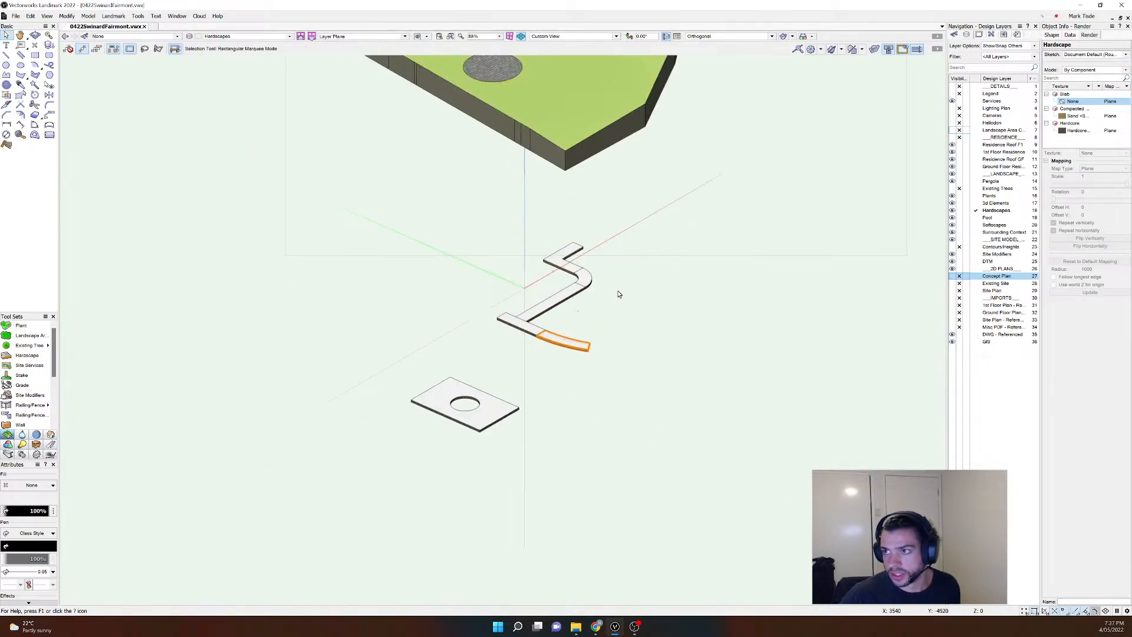
left_click(645, 222)
left_click_drag(645, 222, 447, 436)
left_click_drag(673, 191, 407, 435)
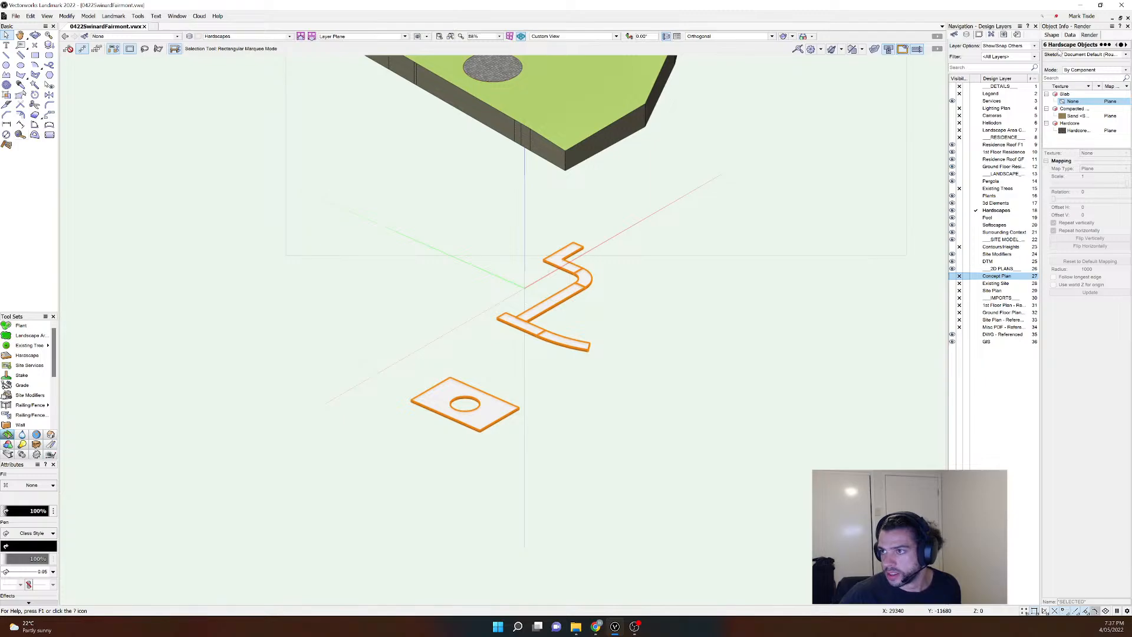
left_click(1055, 36)
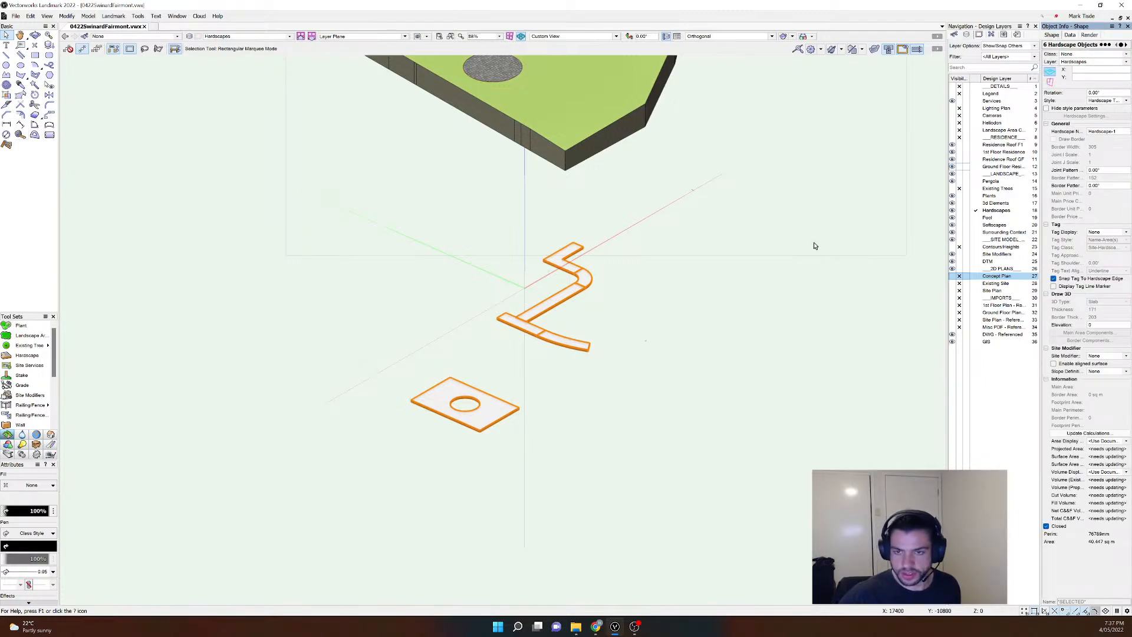
Step: Check the paving pattern of the hardscapes in Top/Plan view and return to an angled 3D view
left_click(625, 352)
key("ctrl+5")
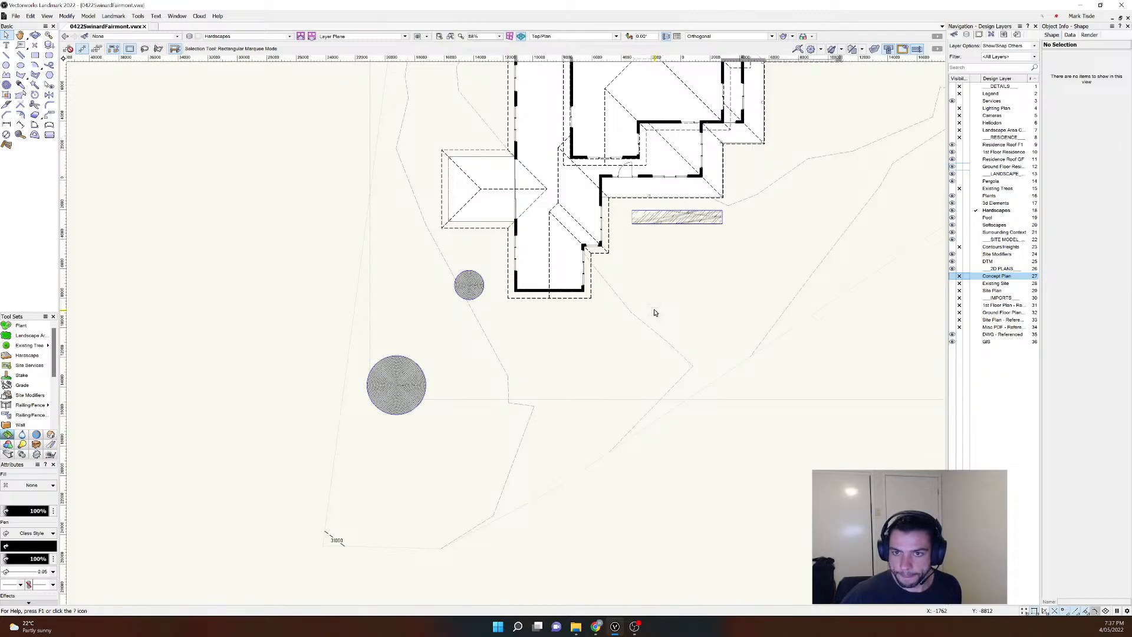
scroll(653, 217, "up", 4)
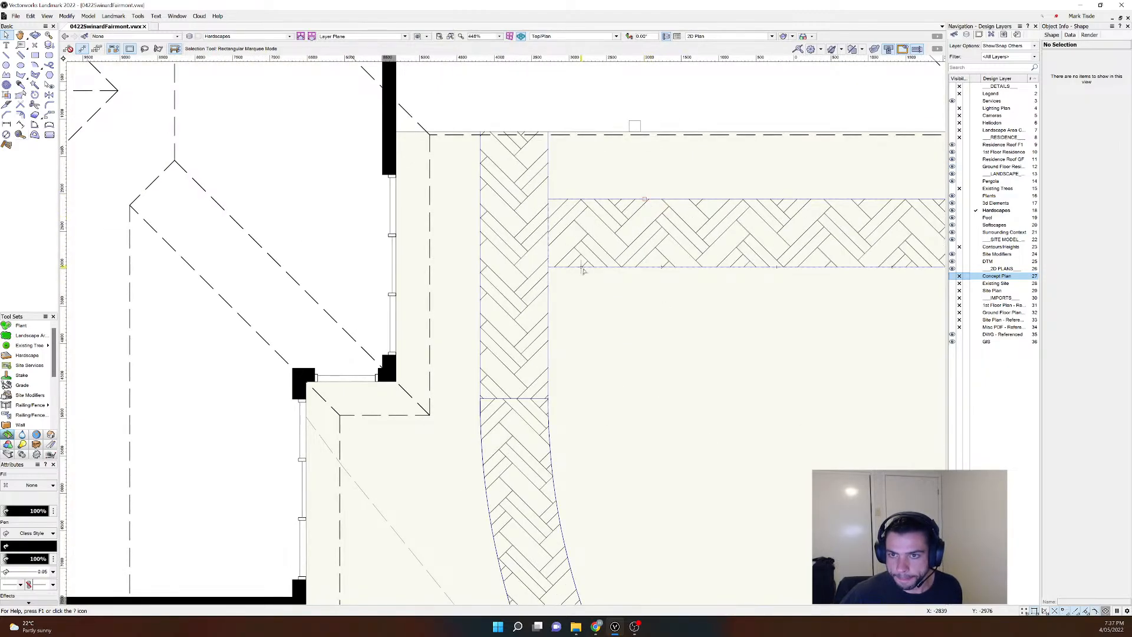
scroll(525, 273, "down", 3)
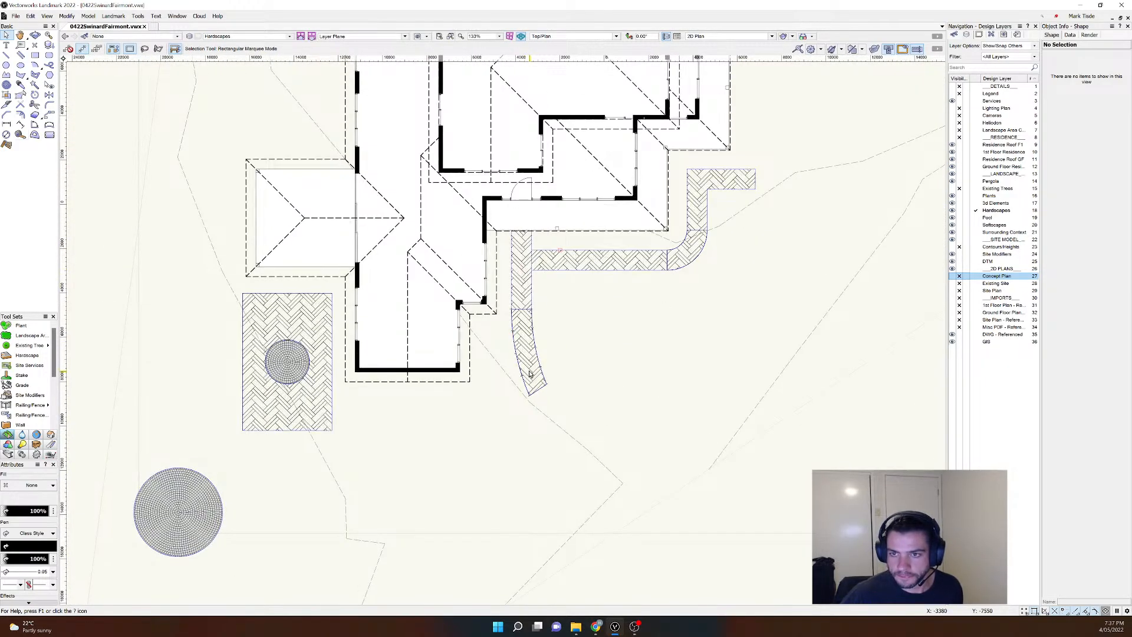
scroll(514, 449, "down", 1)
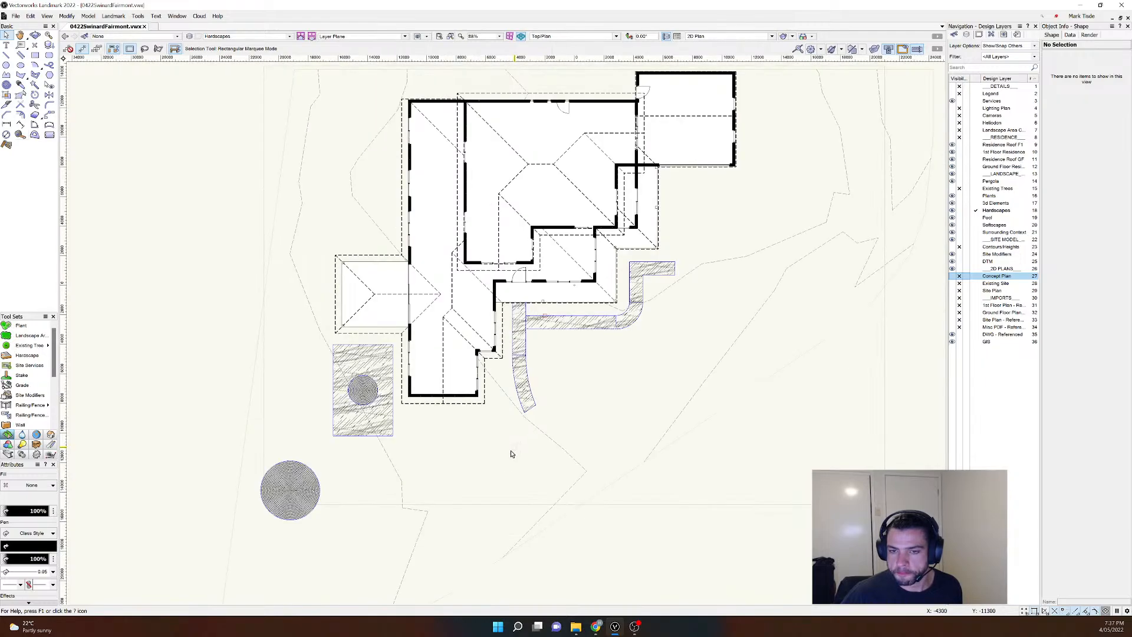
mouse_move(451, 517)
middle_mouse_down("ctrl")
mouse_move(511, 424)
mouse_move(499, 430)
middle_mouse_up("ctrl")
middle_click_drag(499, 506, 479, 308)
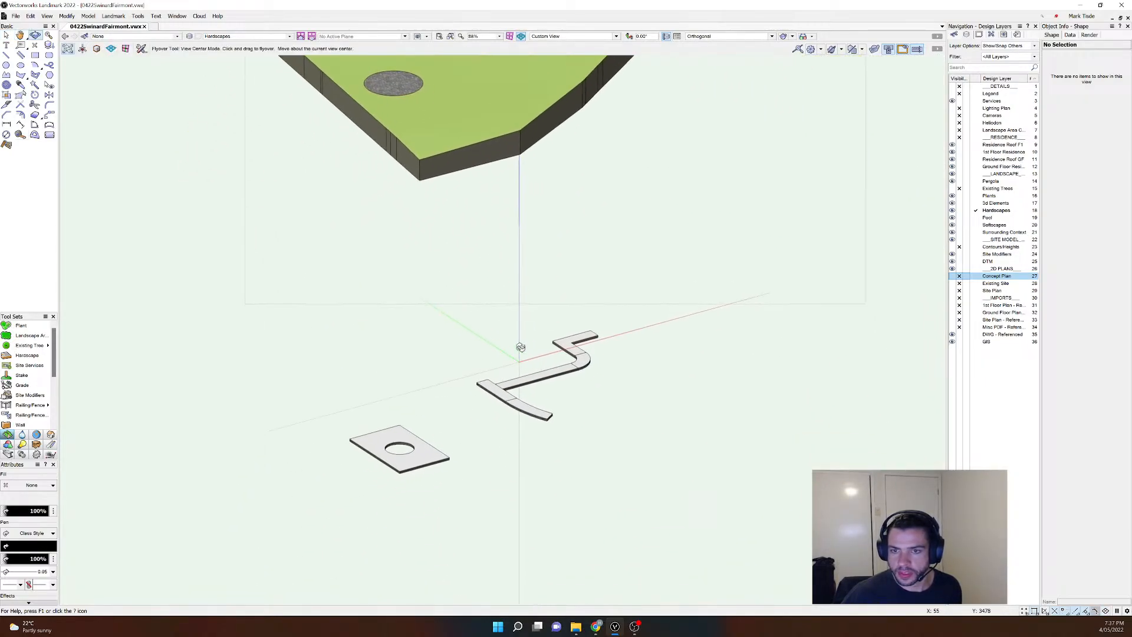
Step: Select all six hardscape objects and convert them to unstyled
left_click_drag(672, 281, 312, 500)
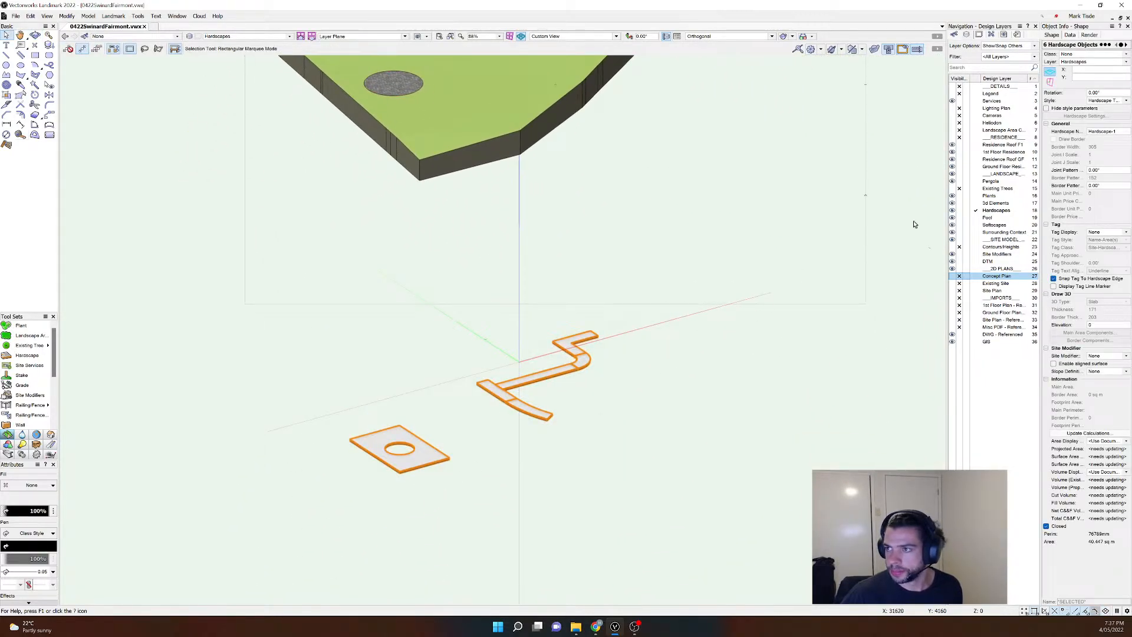
left_click(1107, 101)
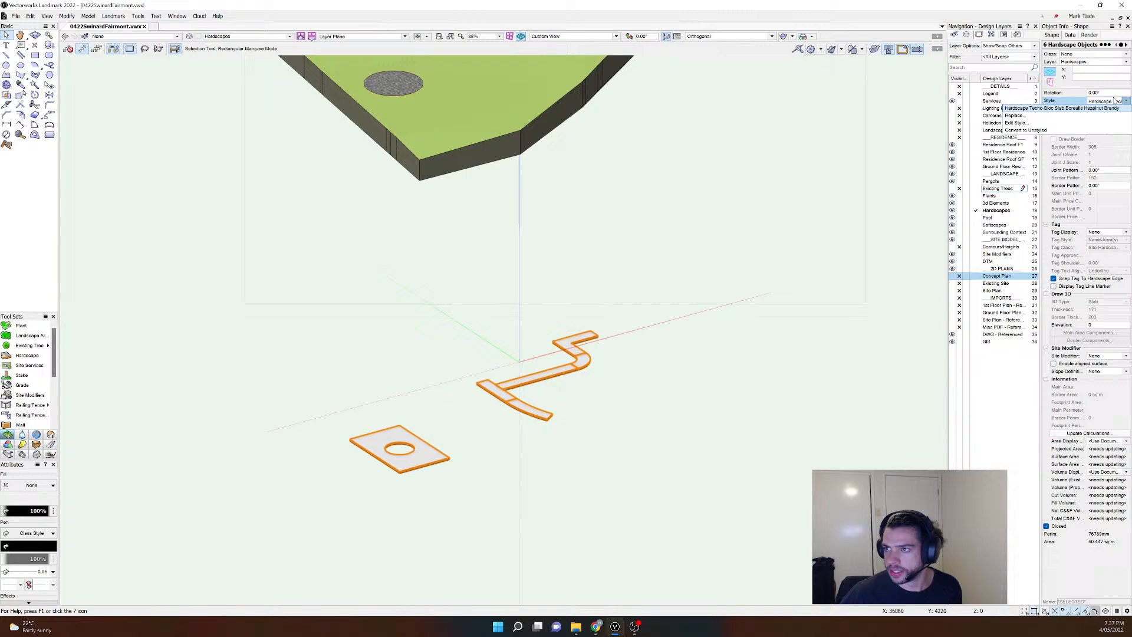
left_click(1025, 130)
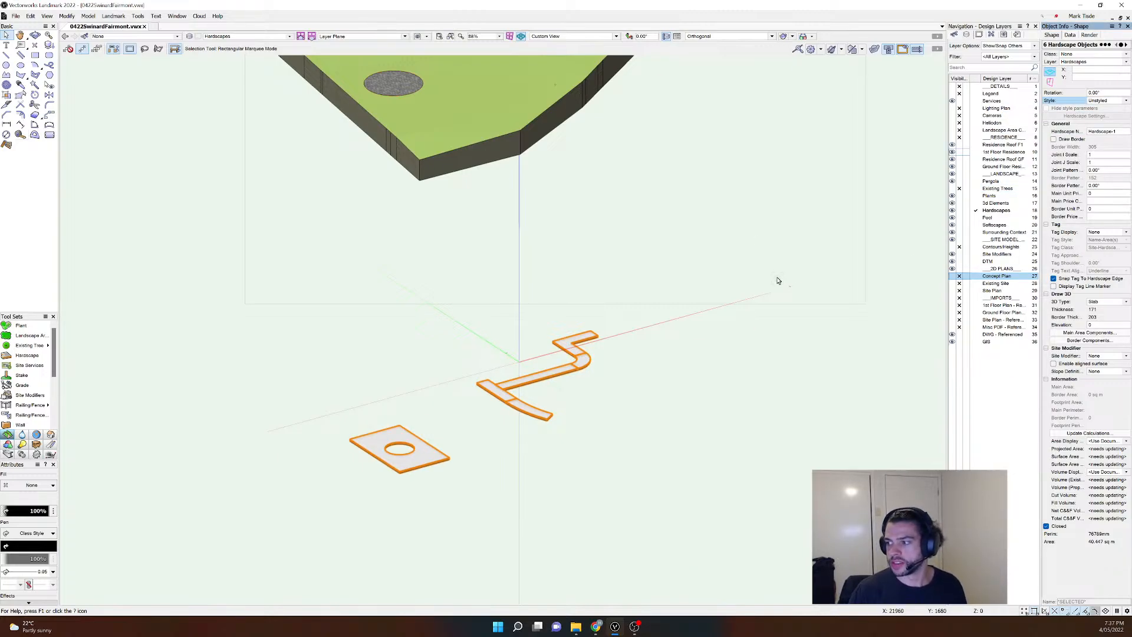
left_click(788, 300)
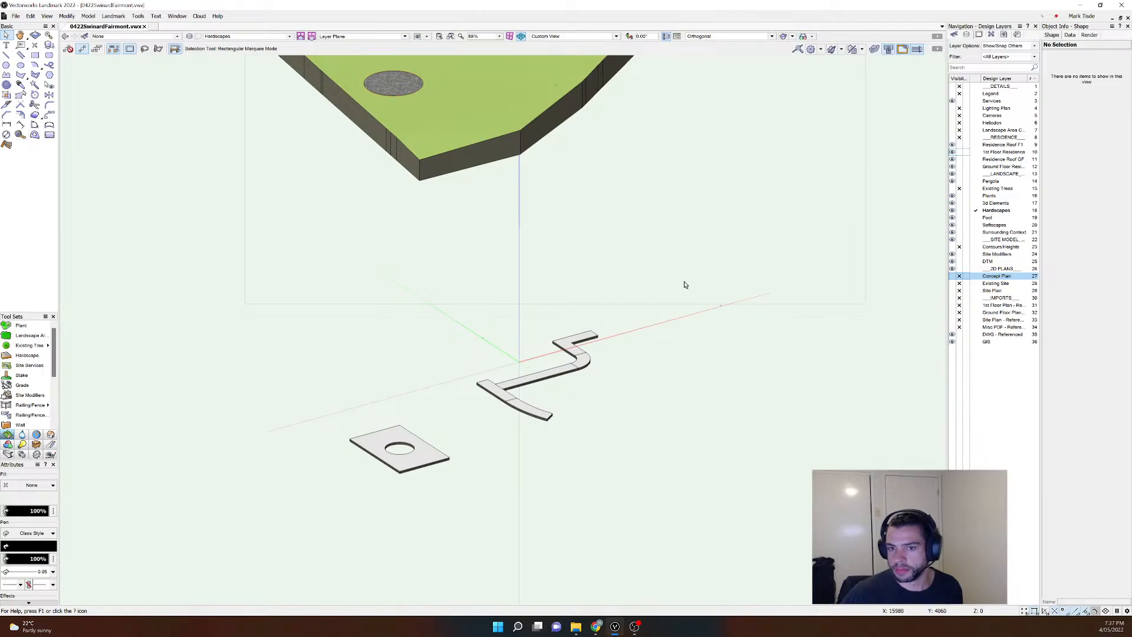
Step: Reselect the six unstyled hardscapes and set their hardscape name to Herringbone Bluestone Paving
left_click_drag(688, 277, 427, 461)
left_click(375, 450)
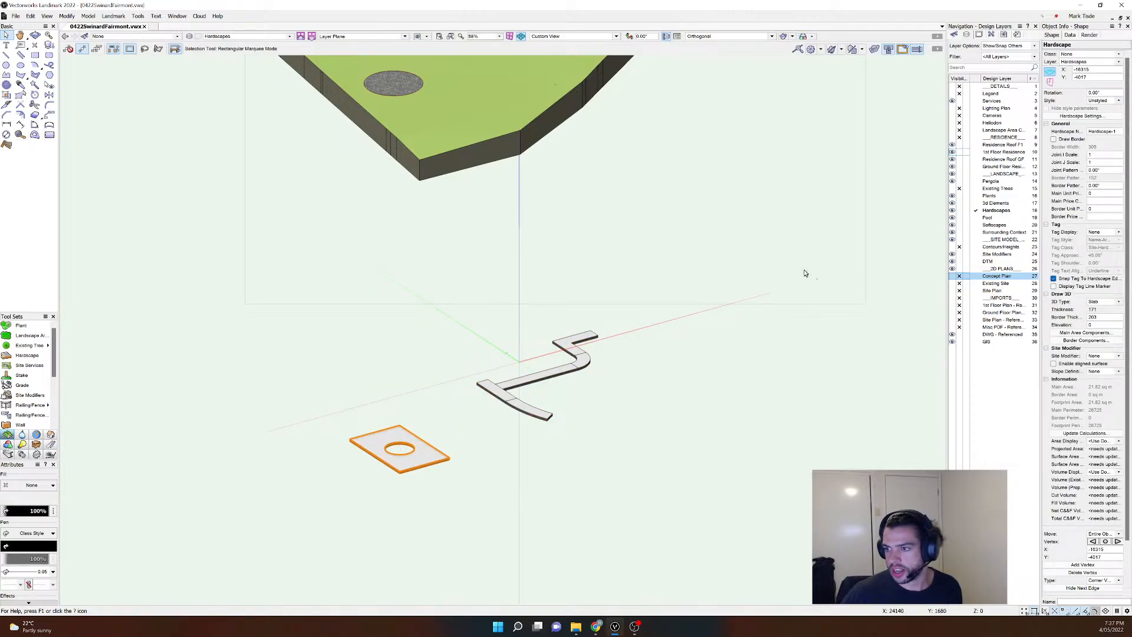
left_click_drag(803, 271, 273, 515)
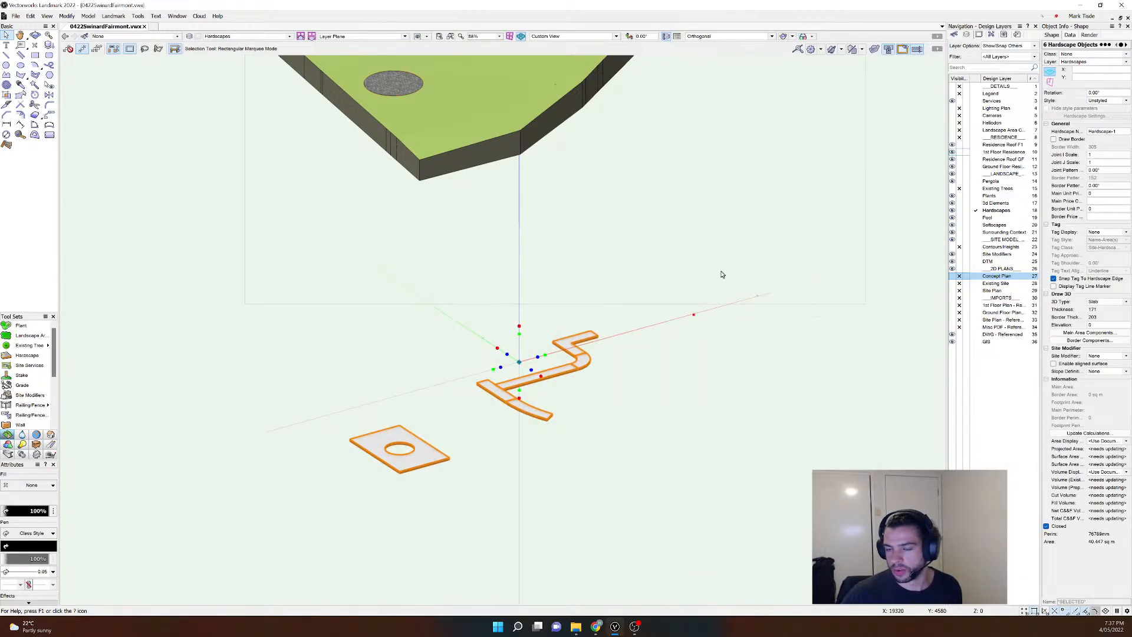
left_click_drag(722, 274, 144, 549)
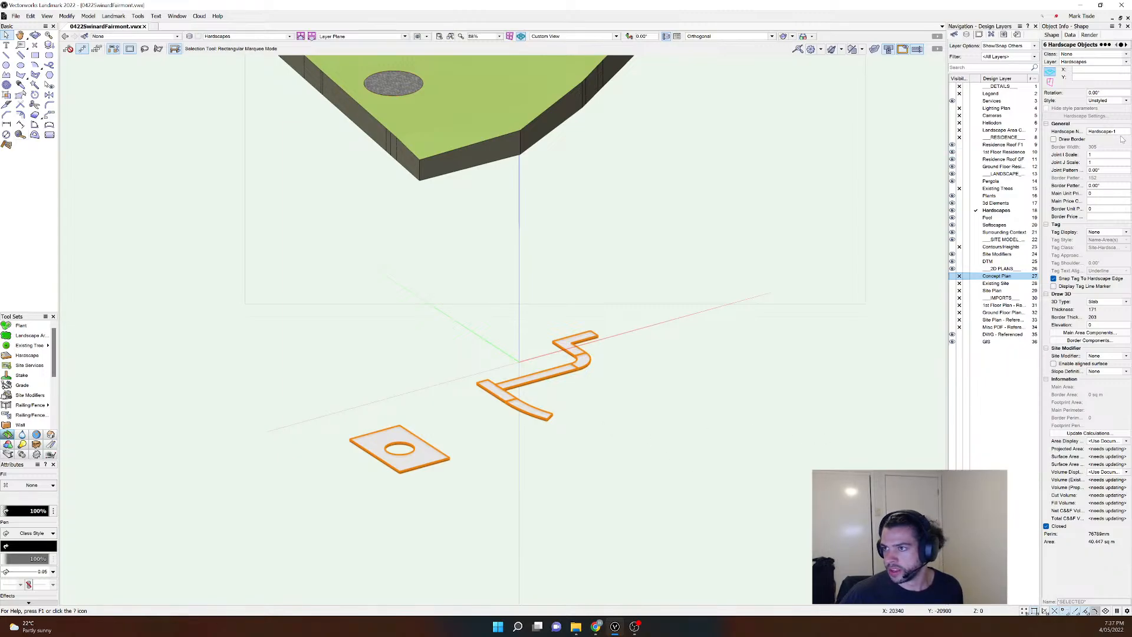
left_click(1122, 139)
left_click(1104, 138)
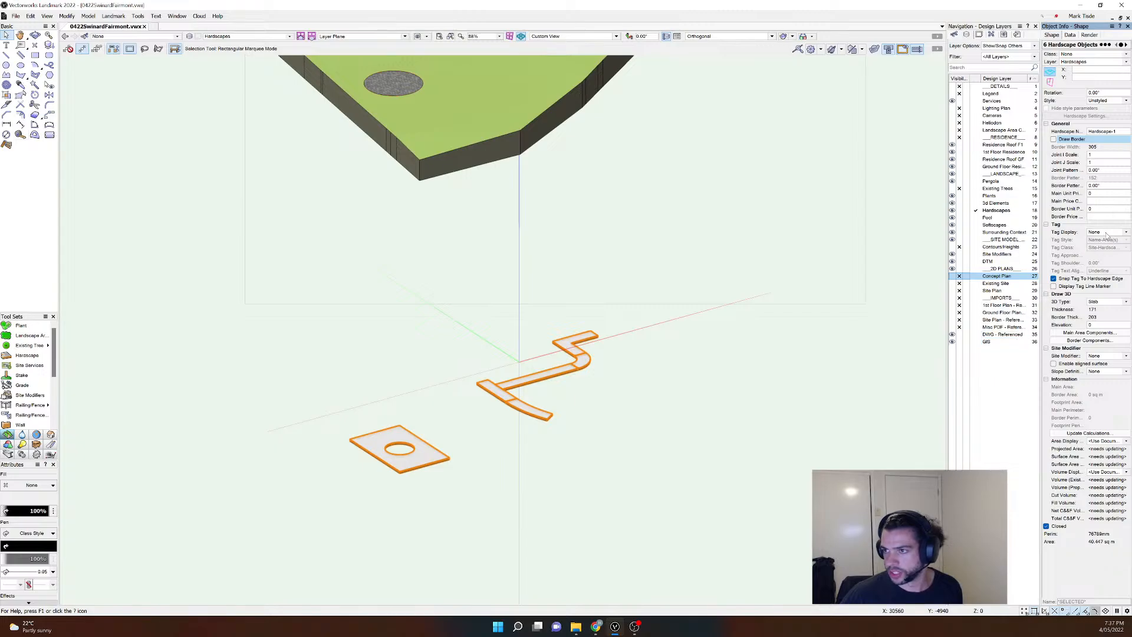
left_click(1108, 132)
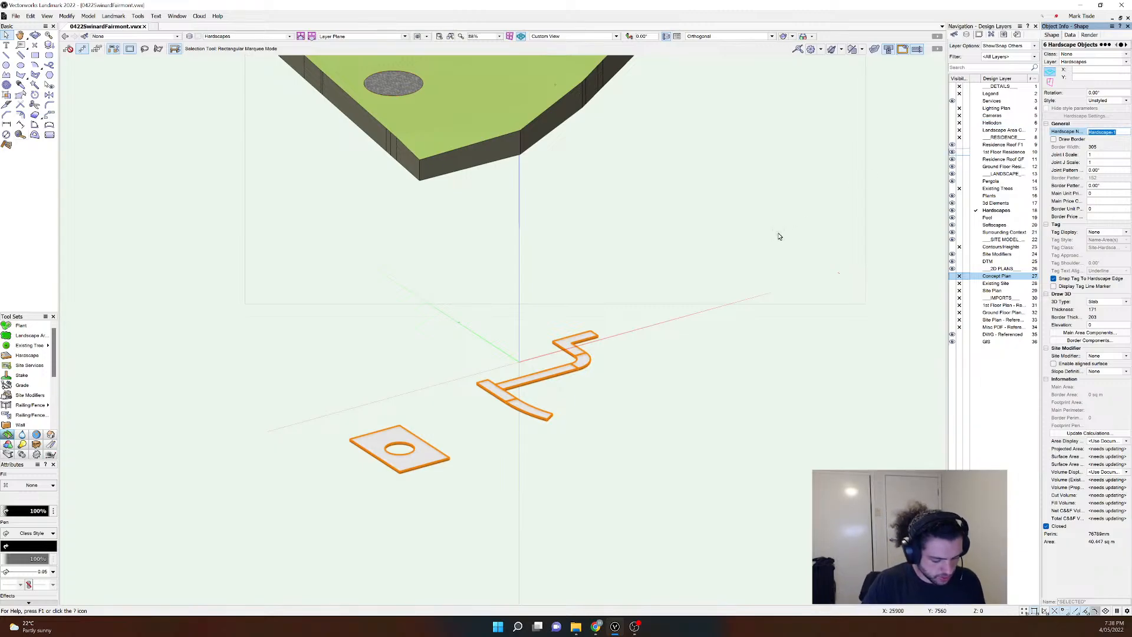
type("Her")
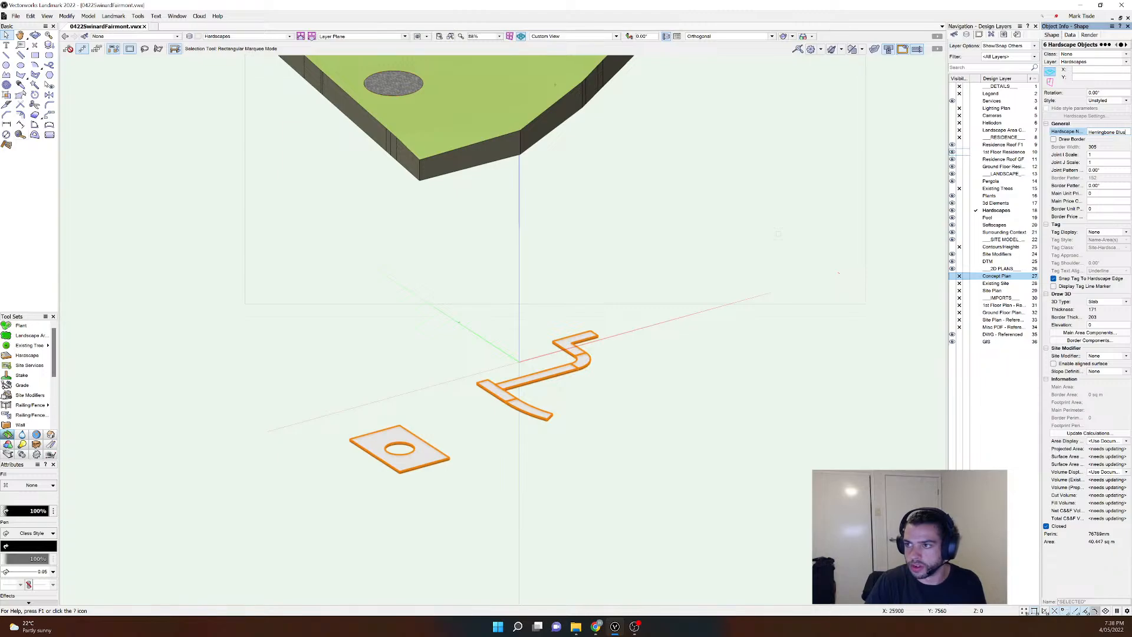
type("ringbone Bluestone Paving")
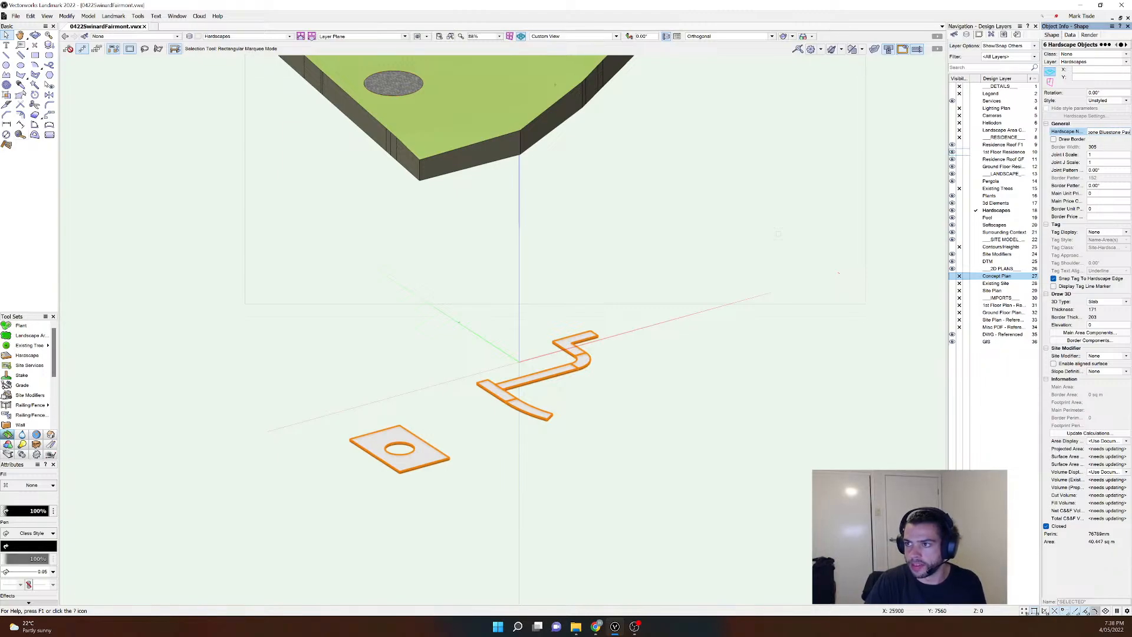
key("Return")
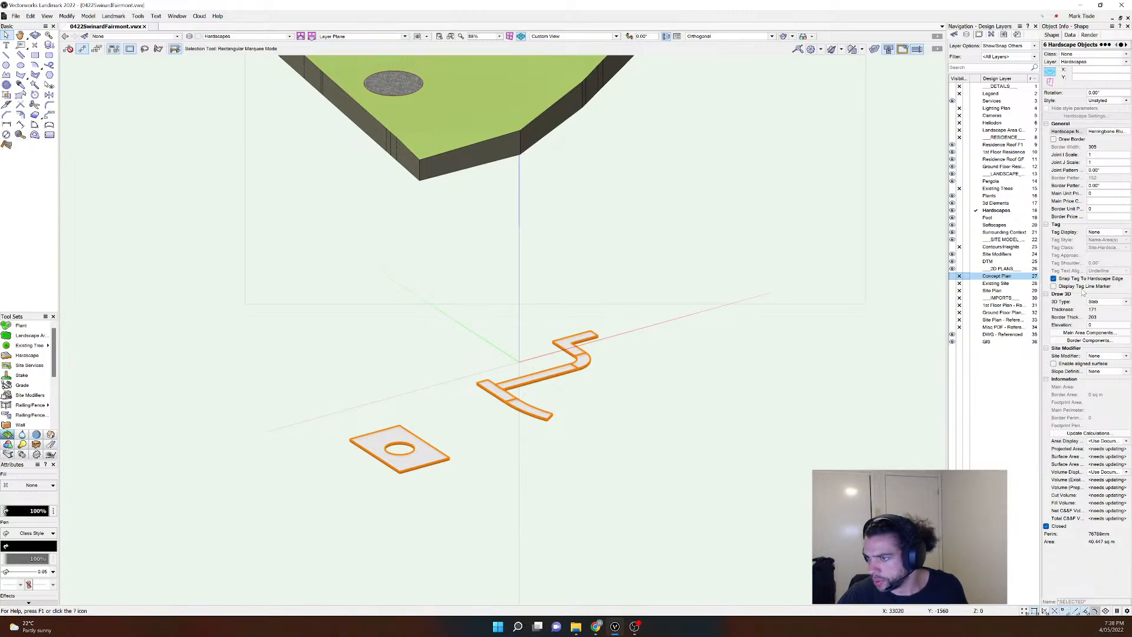
Step: Delete the Hardcore component from the main area components of the selected hardscapes
left_click(1089, 332)
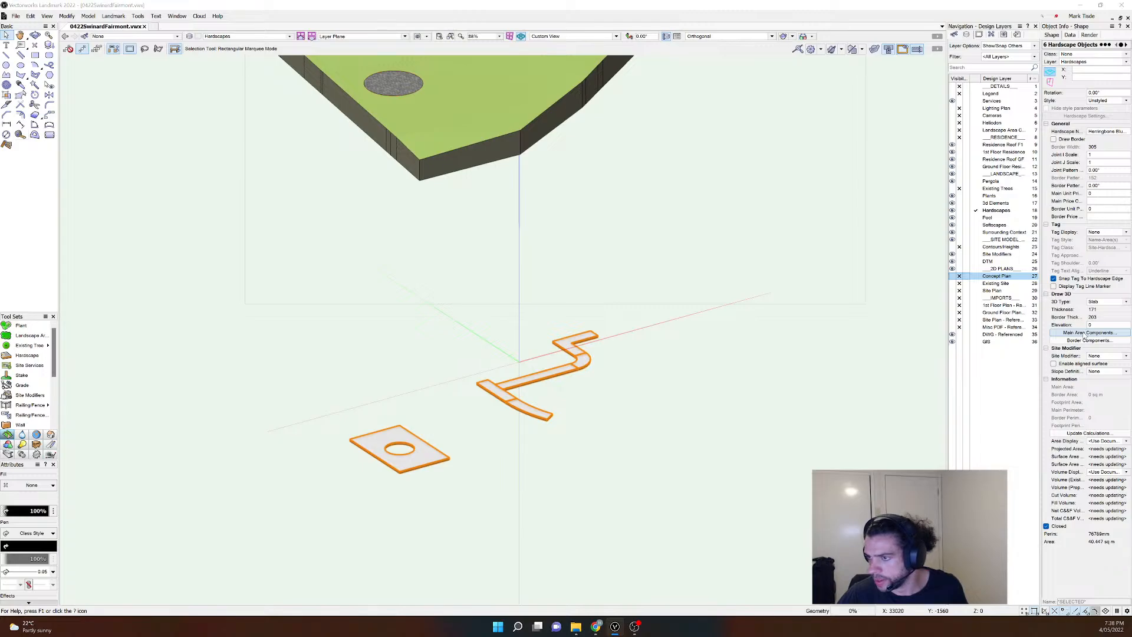
left_click(628, 244)
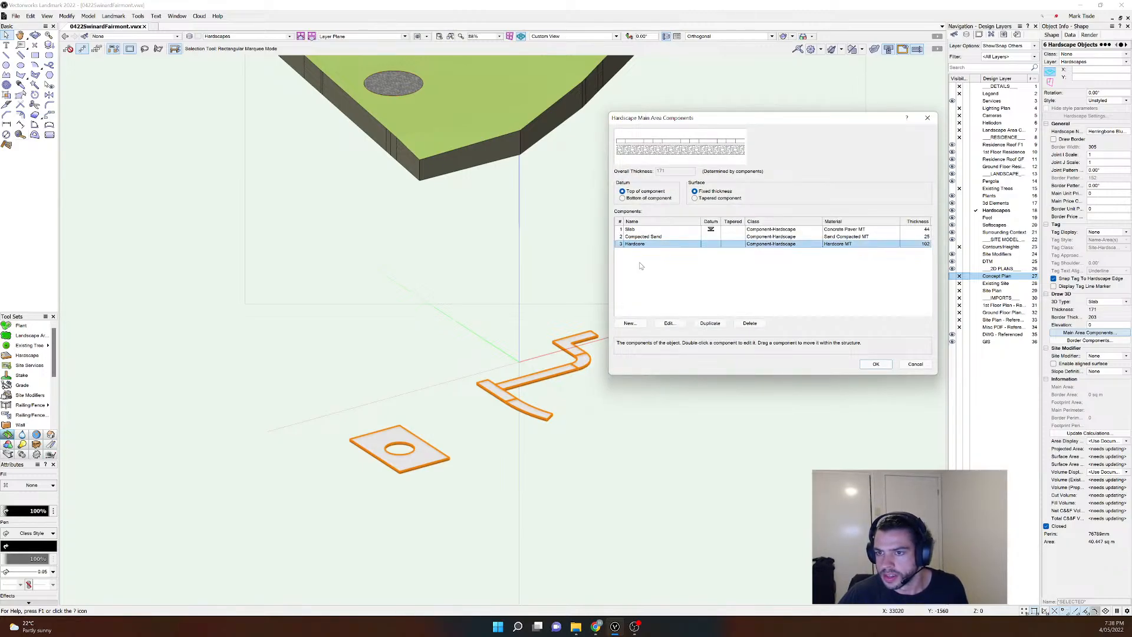
left_click(749, 323)
Step: Change the Compacted Sand component to the Concrete CIP Reinforced MT material, 100 thick, and rename it Concrete
double_click(659, 241)
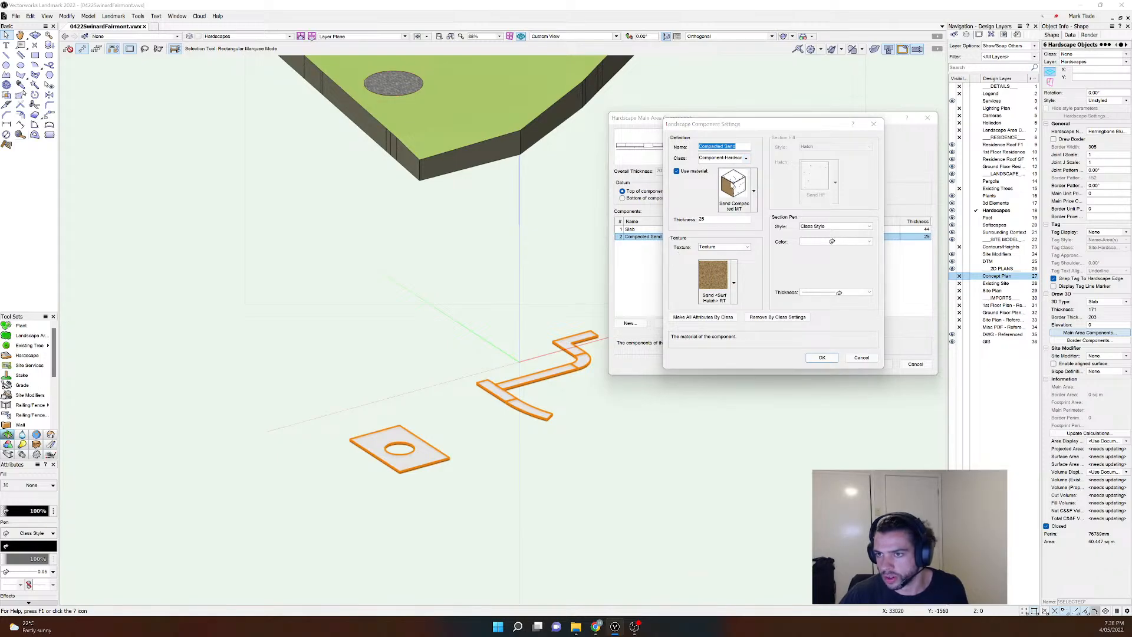
left_click(732, 184)
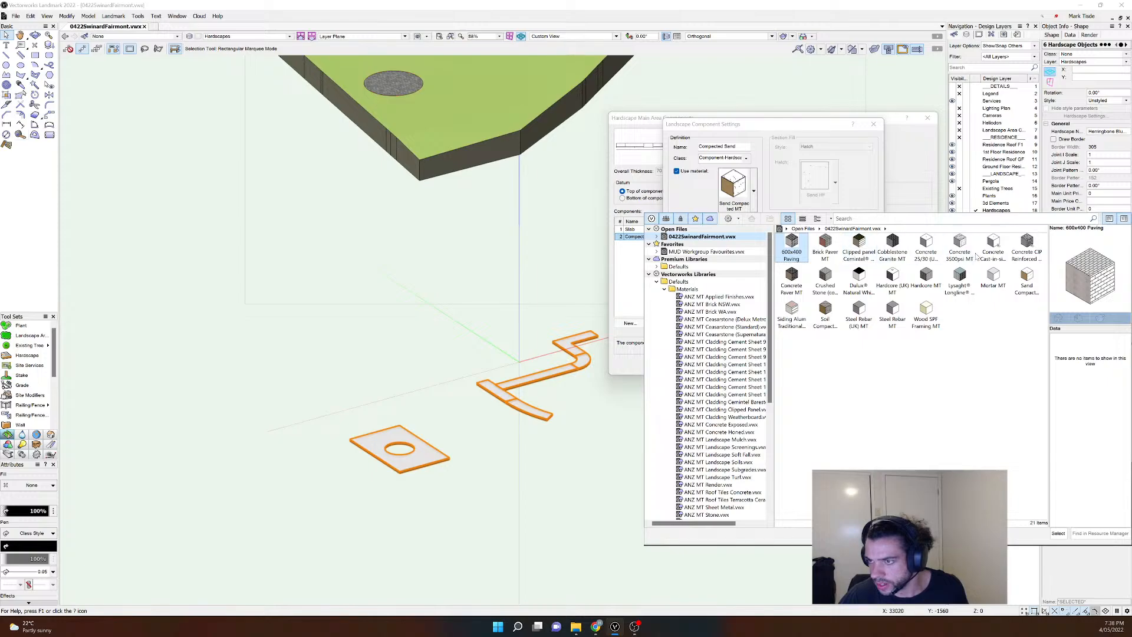
left_click(1020, 252)
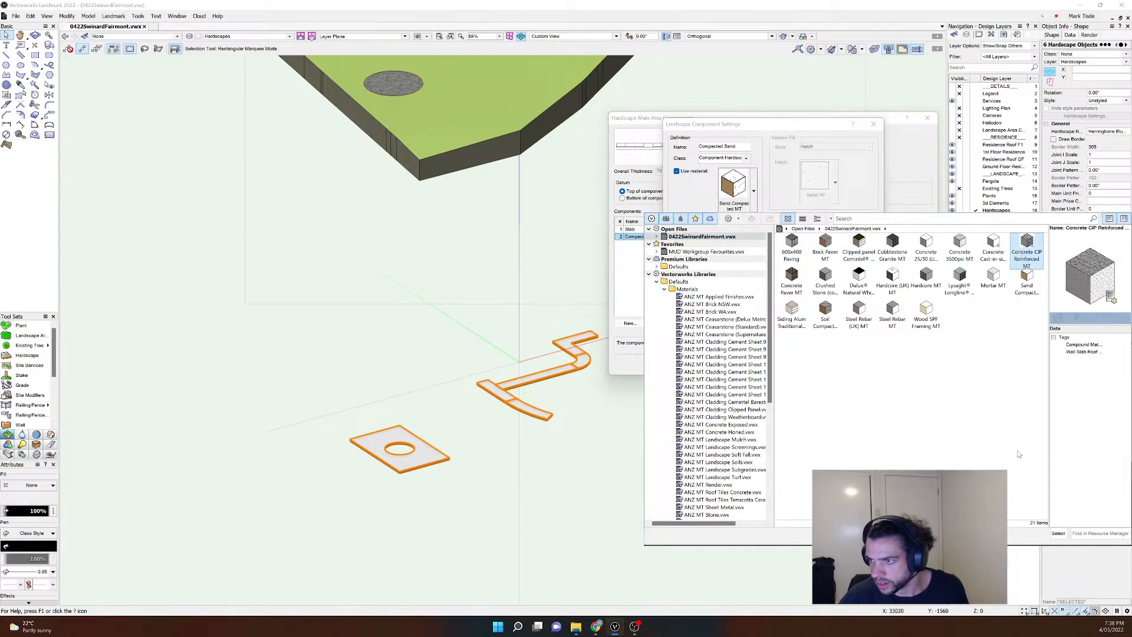
left_click(1058, 533)
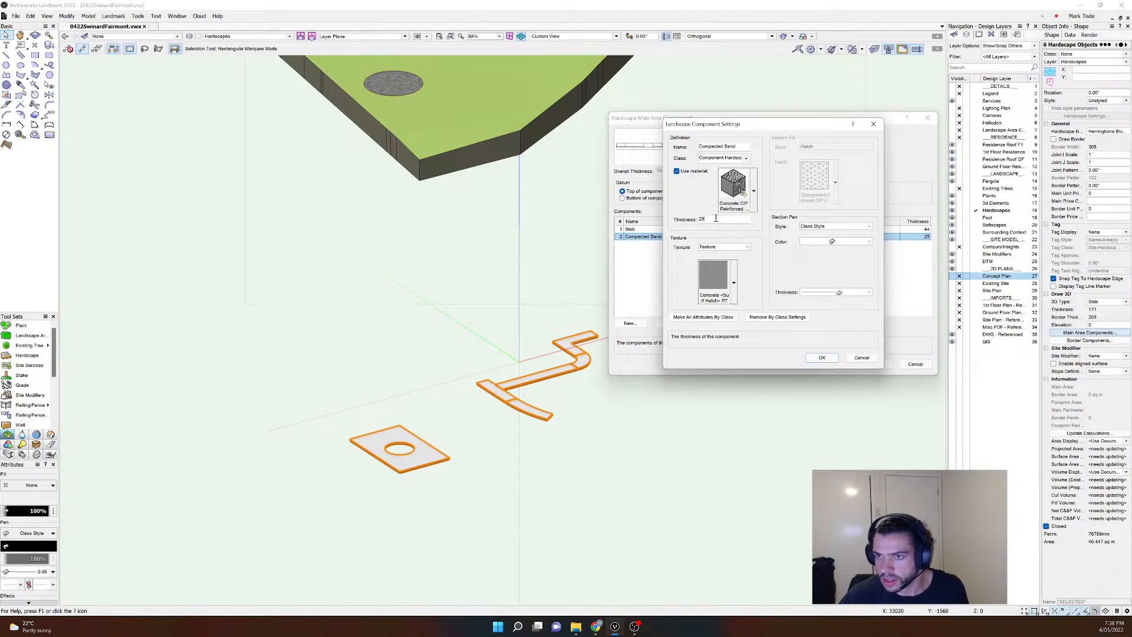
left_click_drag(716, 218, 669, 218)
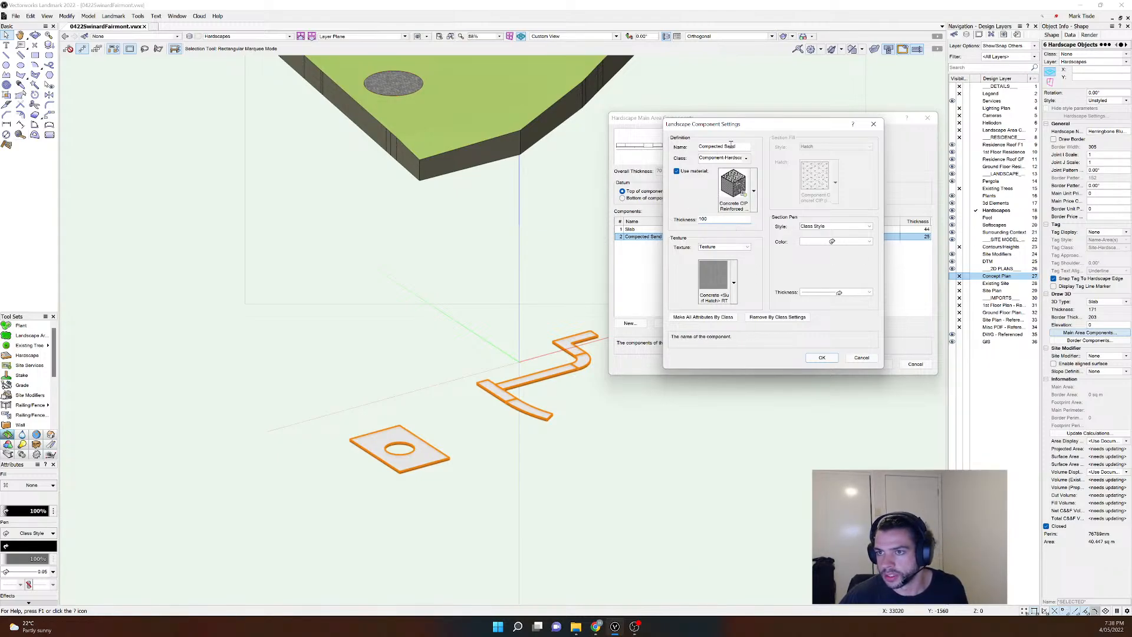
left_click(731, 145)
type("Concrete")
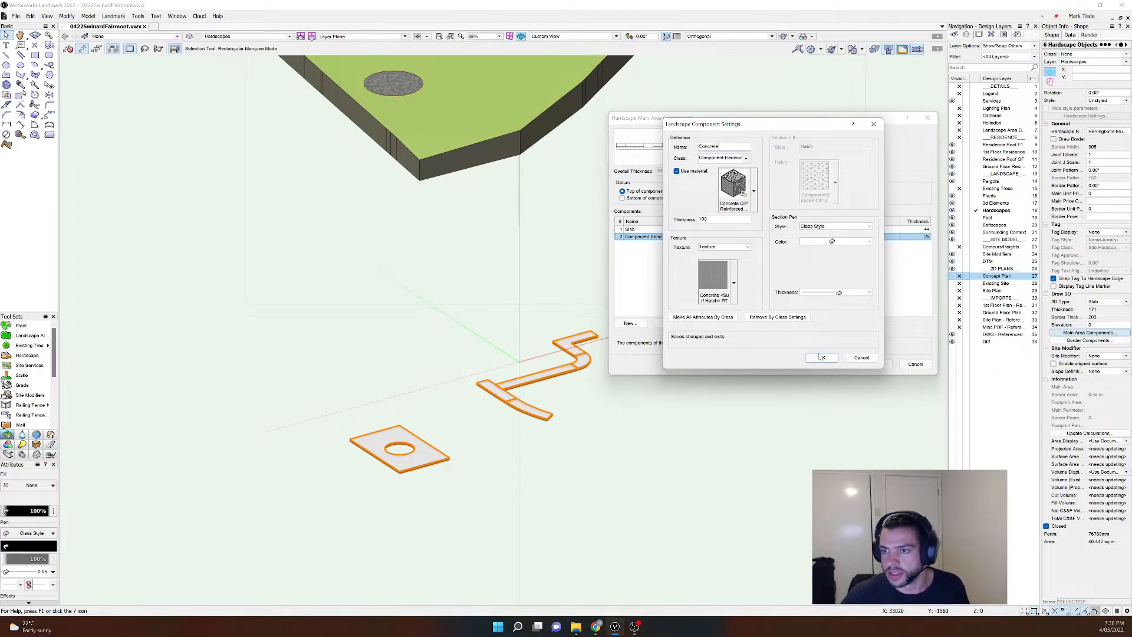
left_click(821, 357)
left_click(630, 228)
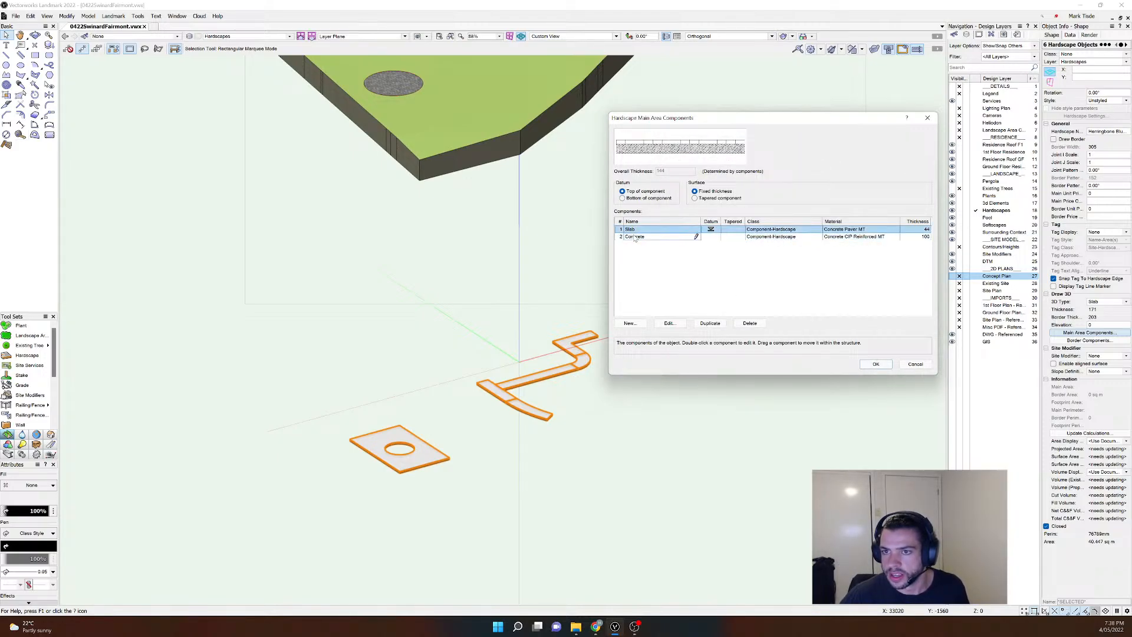
left_click(668, 323)
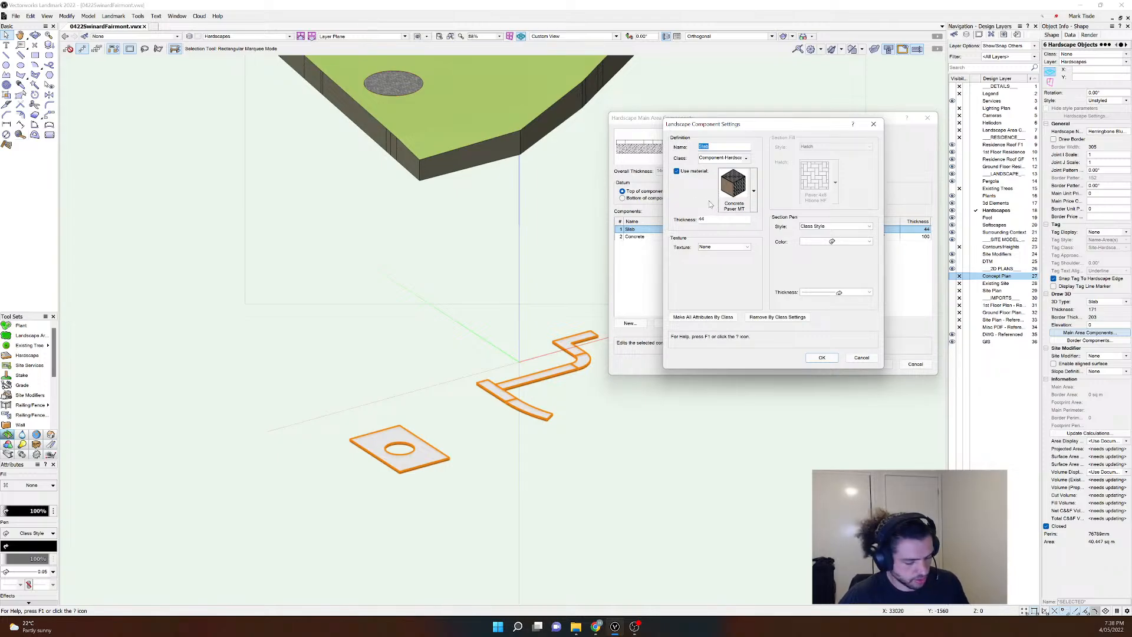
left_click(867, 357)
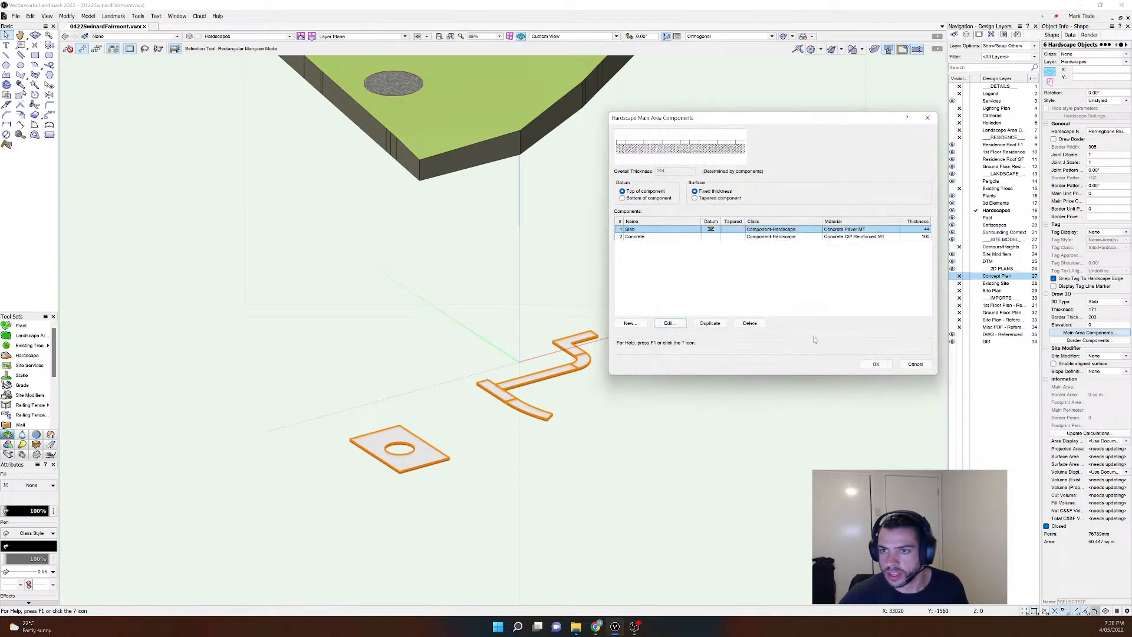
Step: Apply the main area component changes and list the file's materials in the Resource Manager
left_click(874, 364)
left_click(576, 260)
key("ctrl+r")
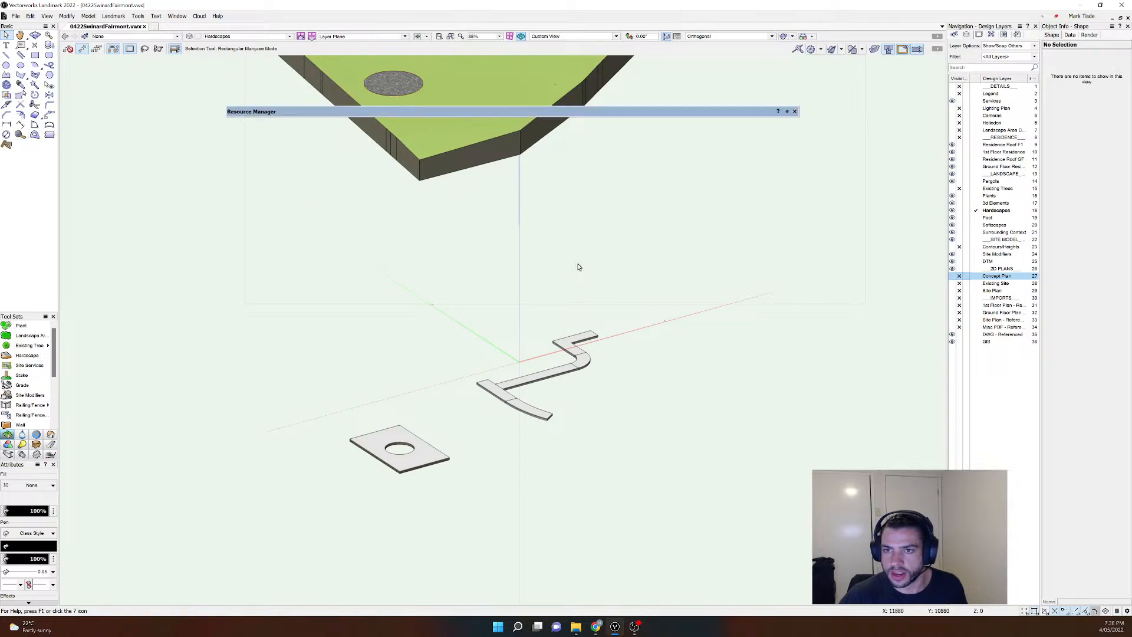
left_click(468, 122)
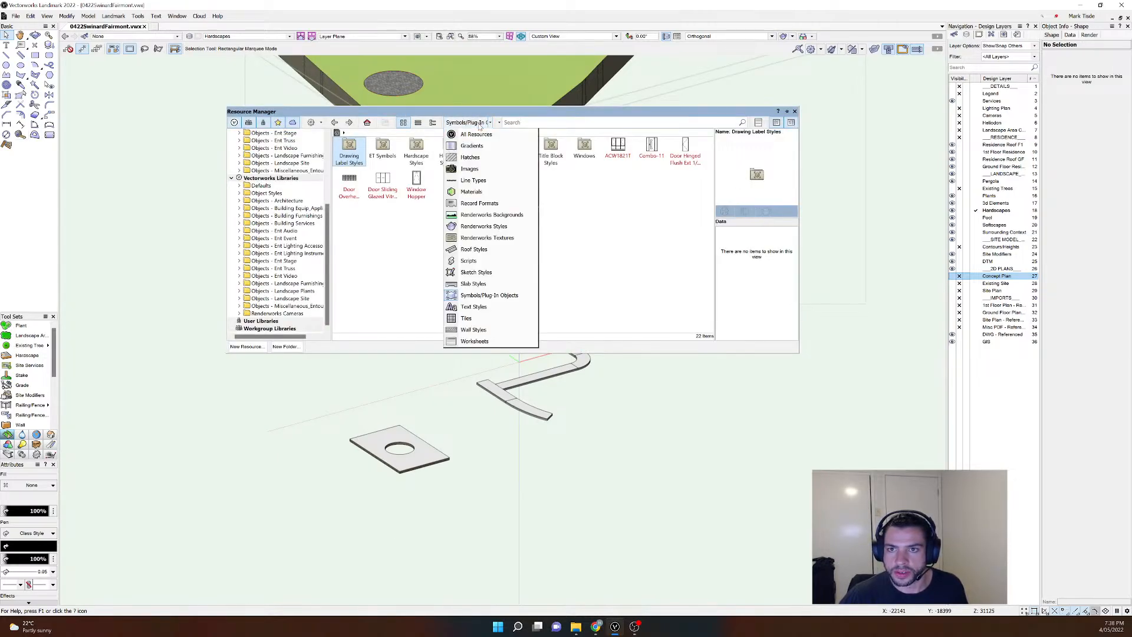
left_click(481, 202)
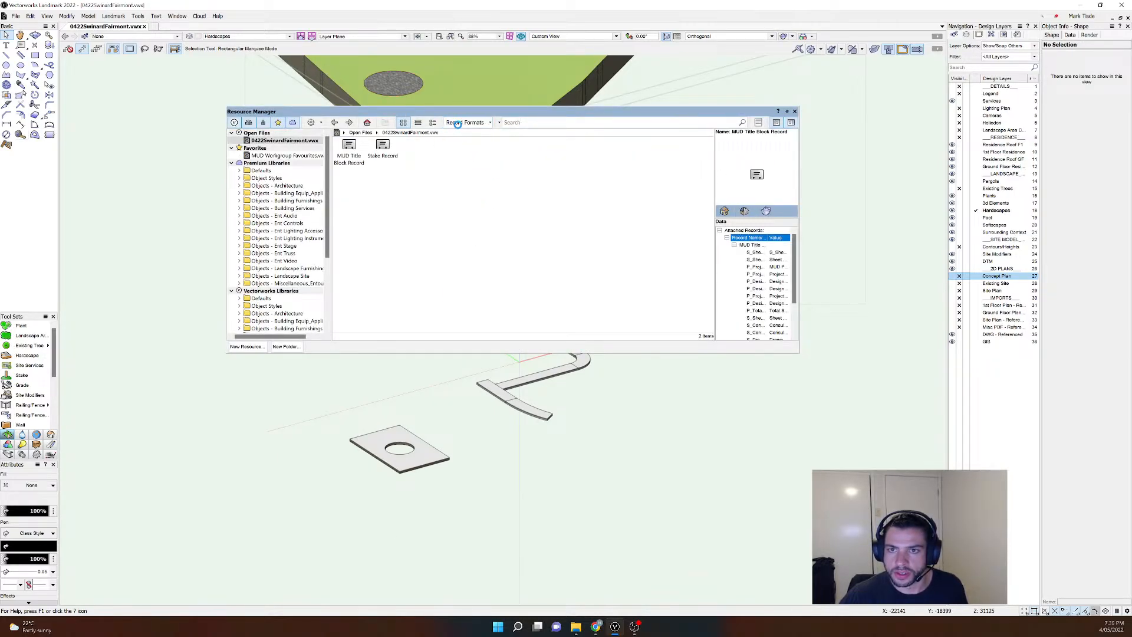
left_click(463, 122)
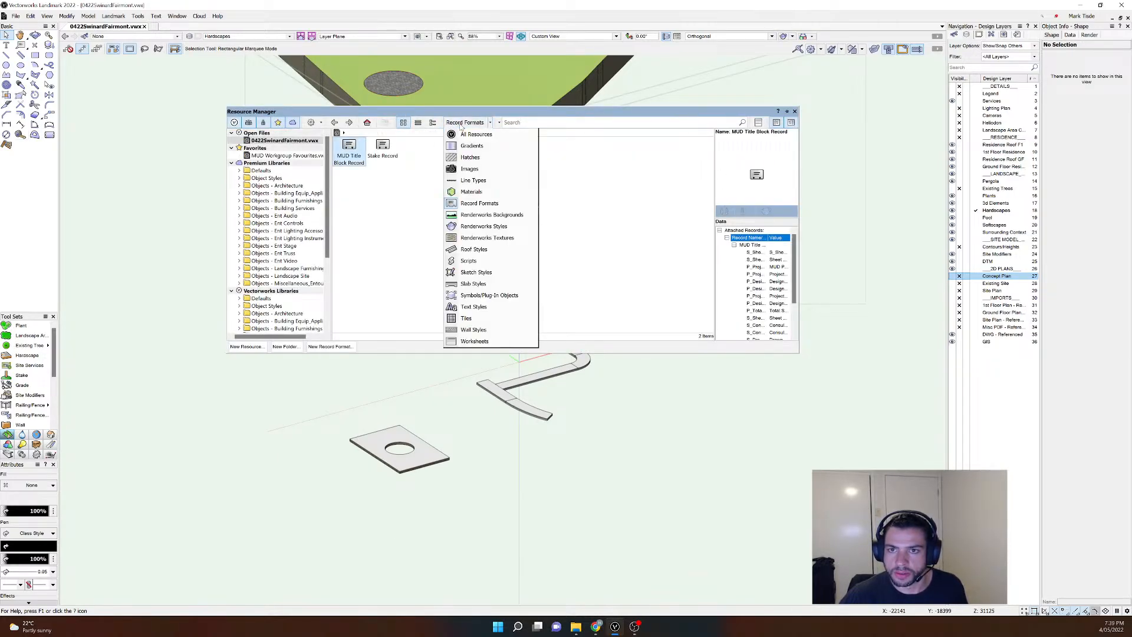
left_click(486, 192)
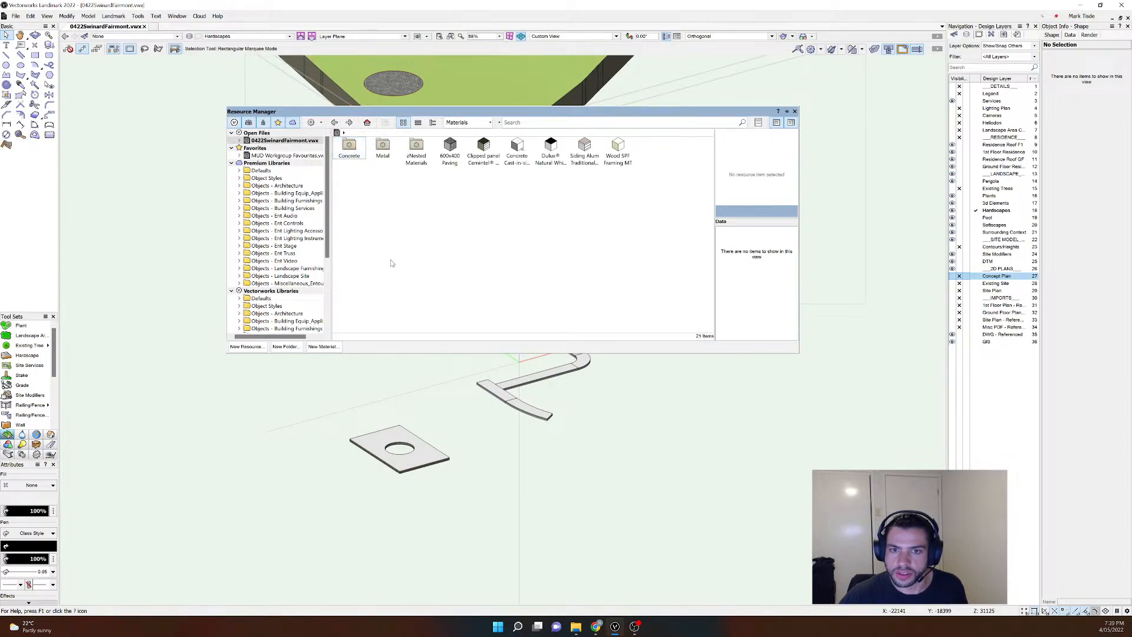
Step: Create a simple material named Herringbone Bluestone Paving and fill it with the Anston 45° Herringbone 300 x 150 hatch
left_click(336, 347)
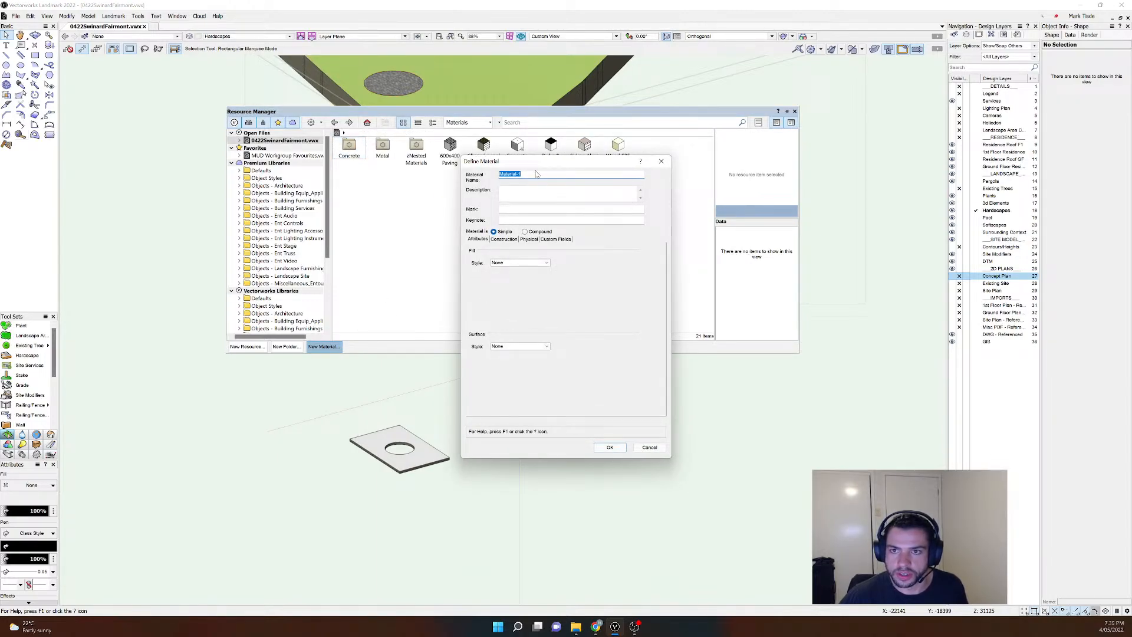
type("Herringbone Bluestone Paving")
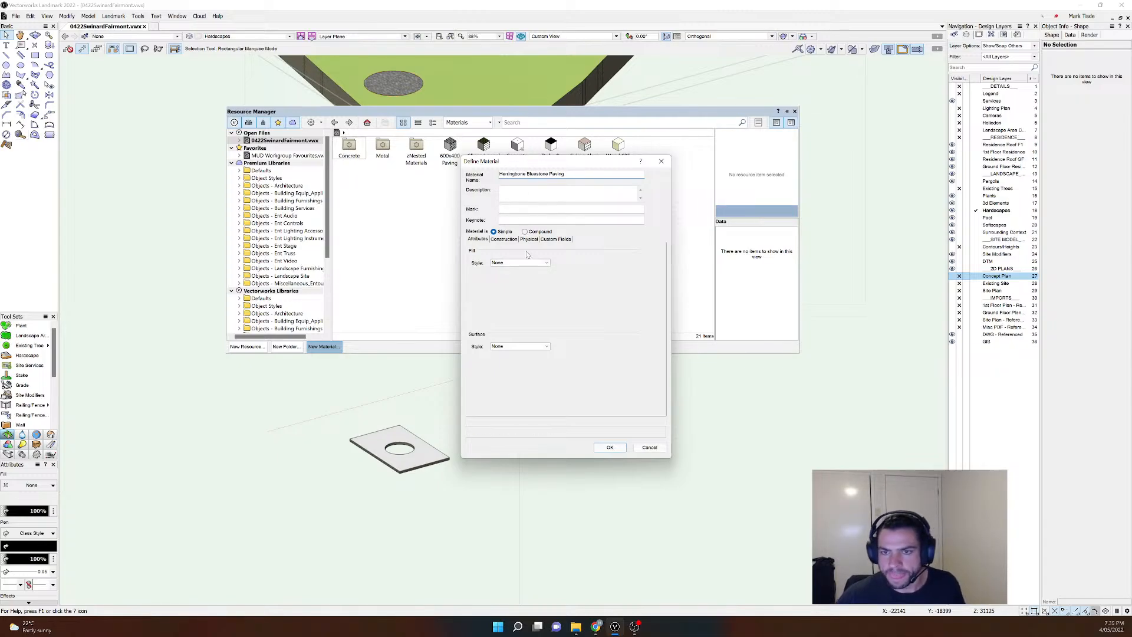
left_click(510, 263)
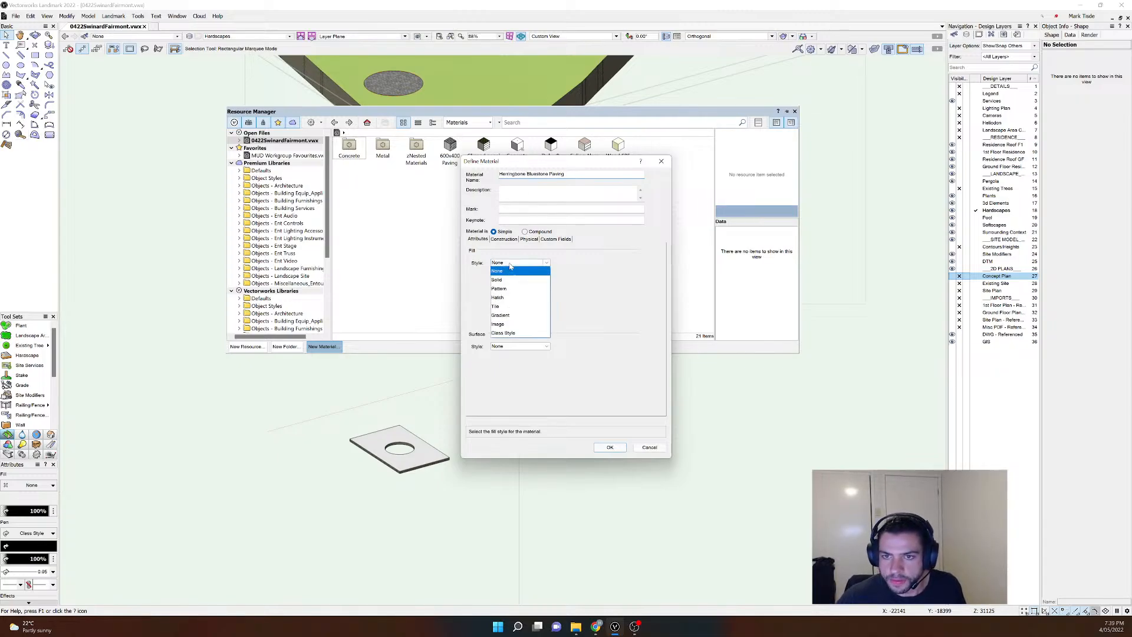
left_click(507, 298)
left_click(546, 302)
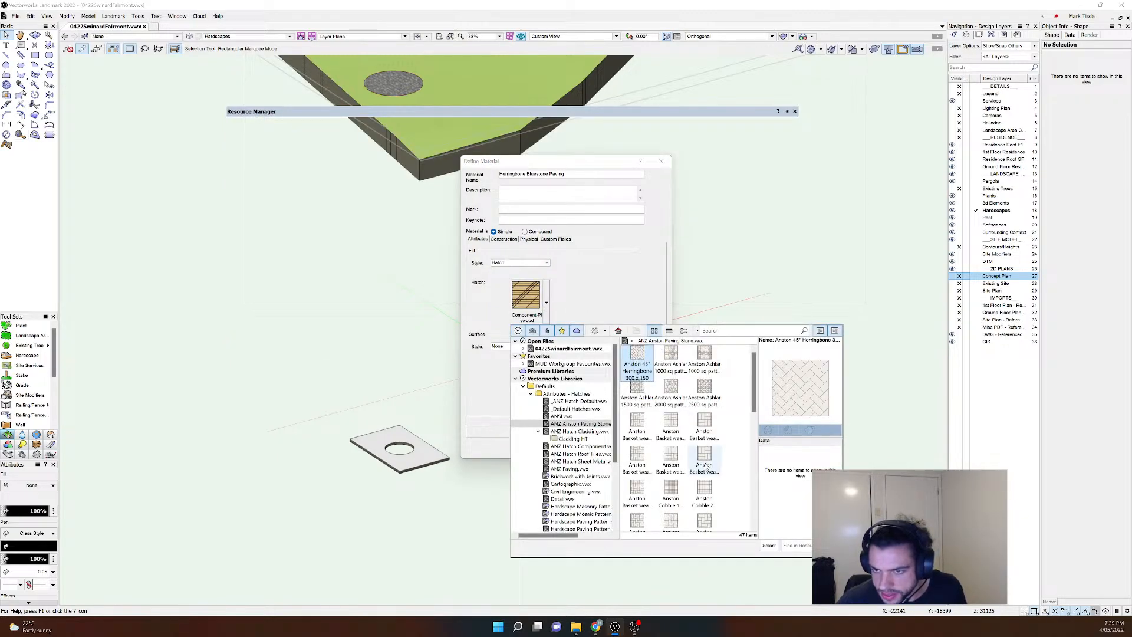
left_click(768, 545)
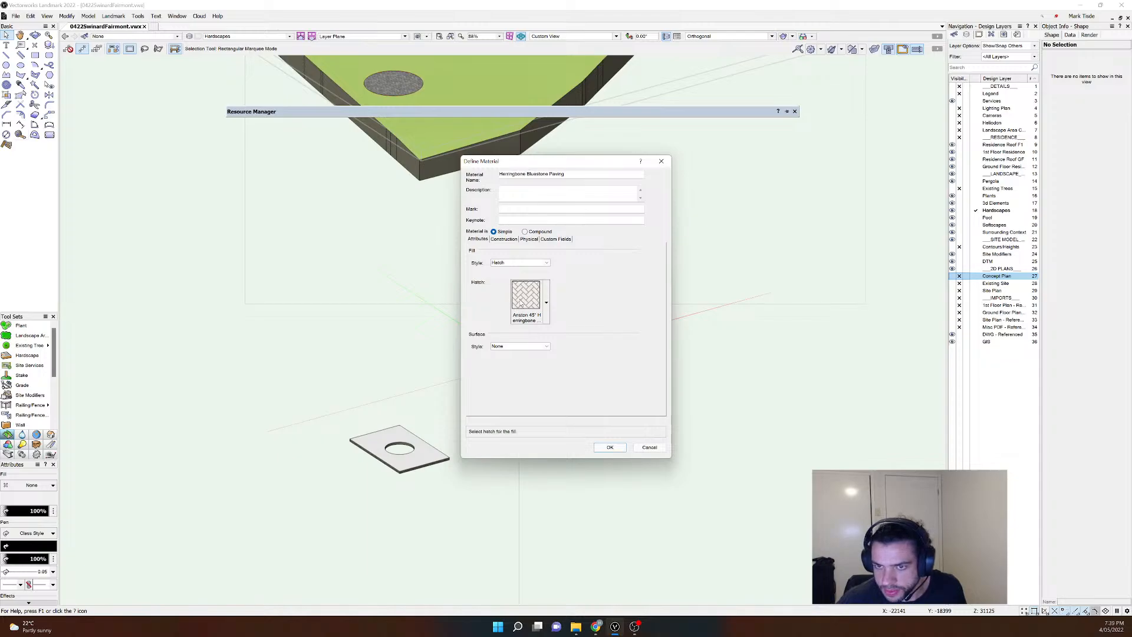
Step: Give the new material a surface texture, using the dark grey KANN GmbH Baustoffwerke Dunkelgrau texture from the current file
left_click(518, 346)
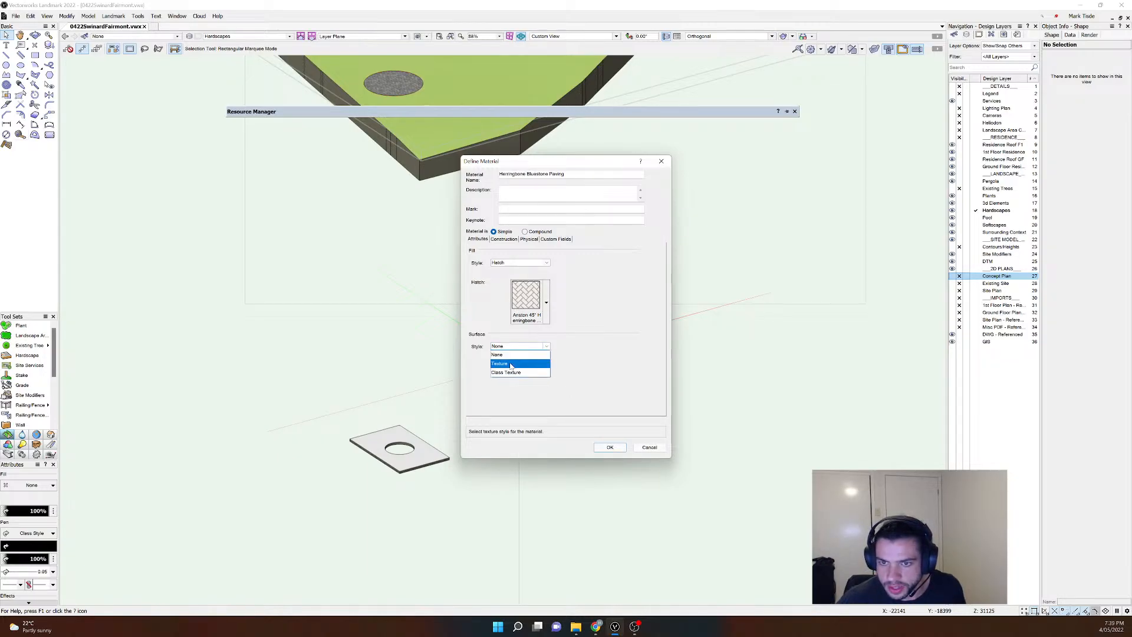
left_click(510, 364)
left_click(546, 379)
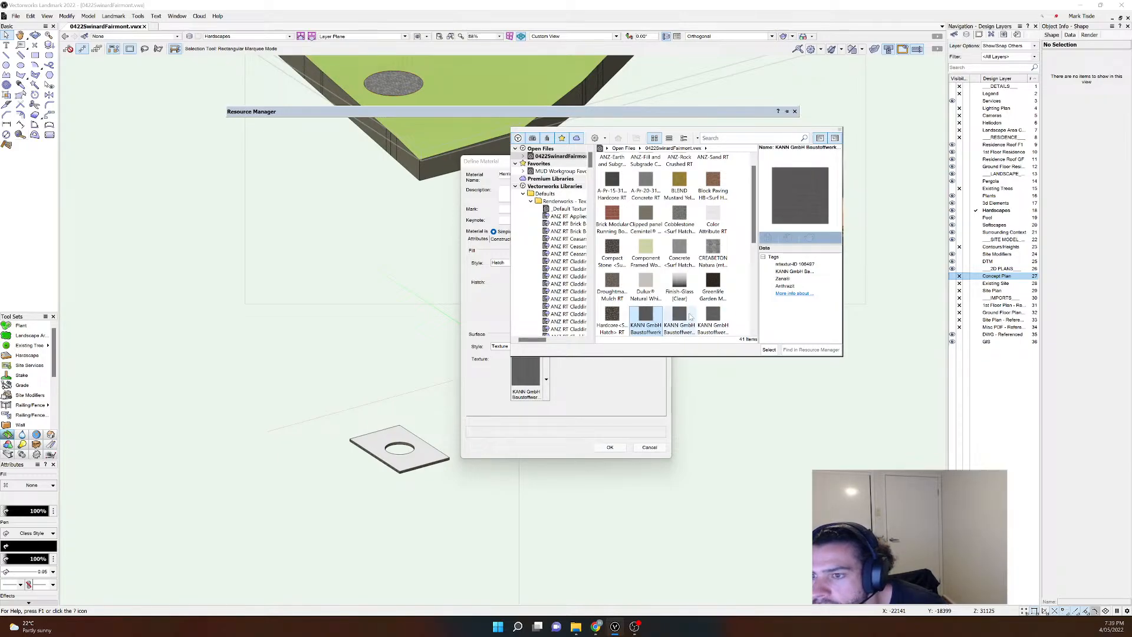
scroll(694, 281, "down", 3)
left_click(615, 252)
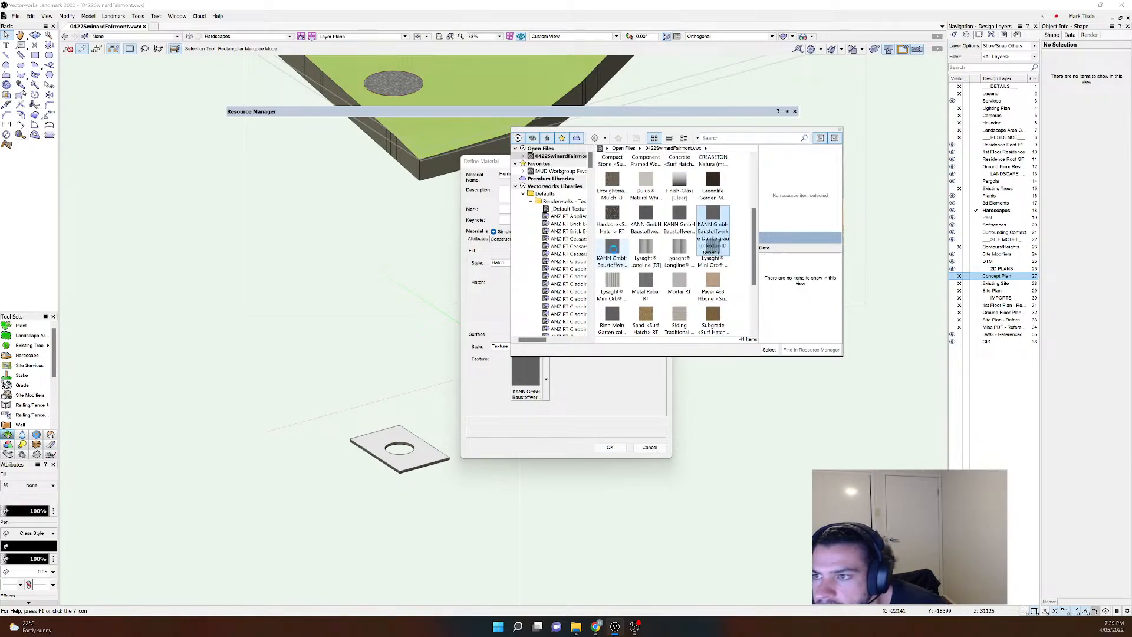
left_click(713, 218)
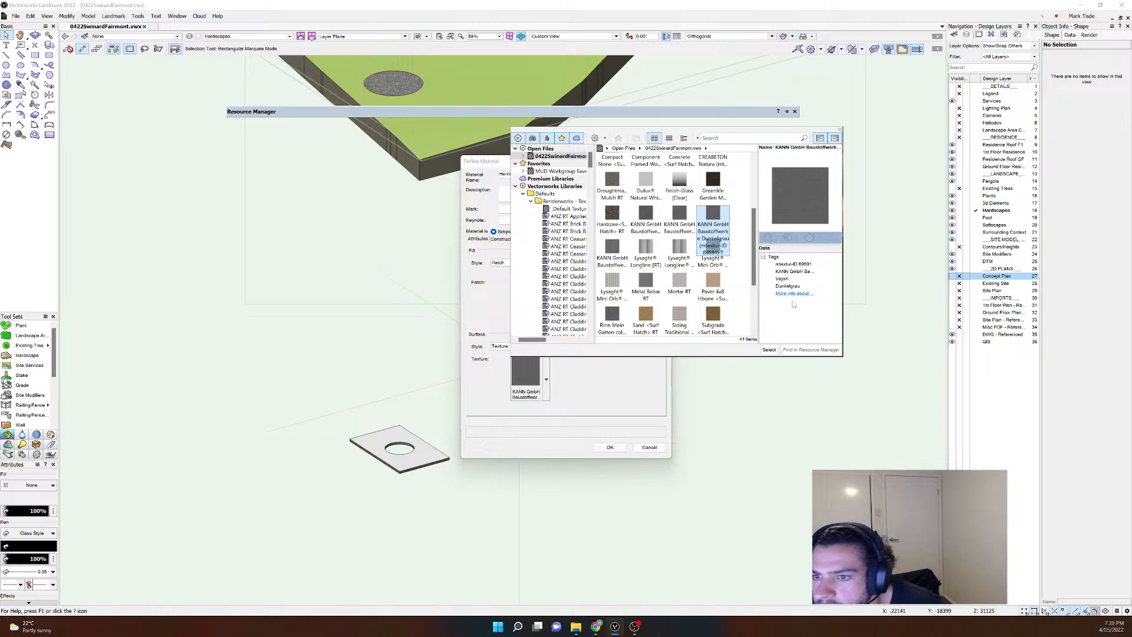
left_click(768, 350)
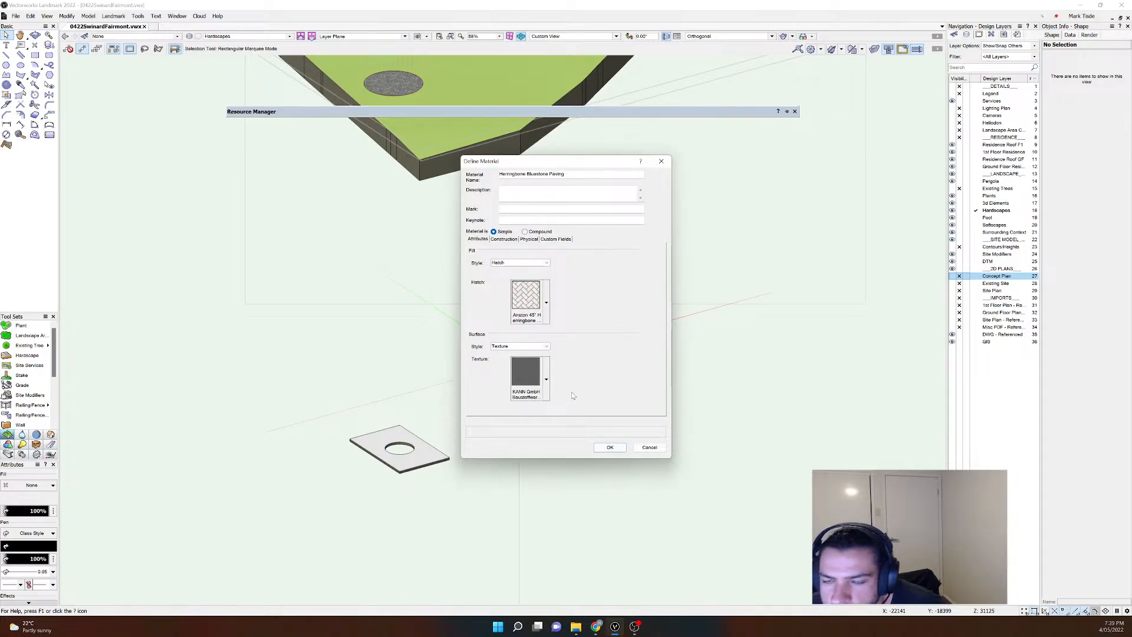
Step: Review the material's construction, physical and custom field settings, and save the material
left_click(503, 239)
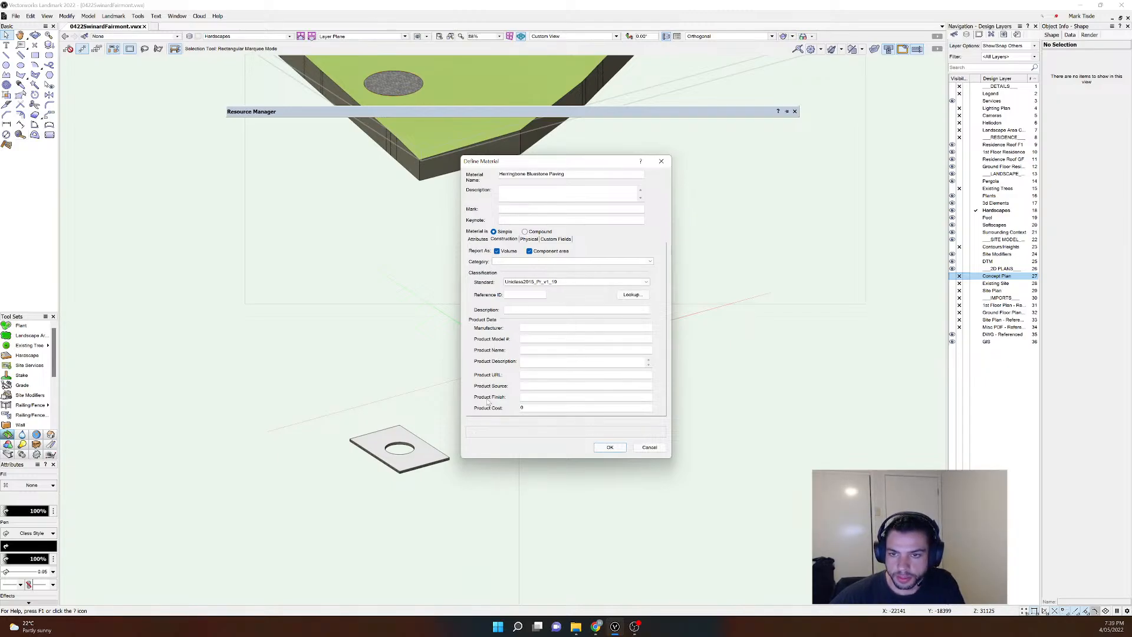
left_click(537, 240)
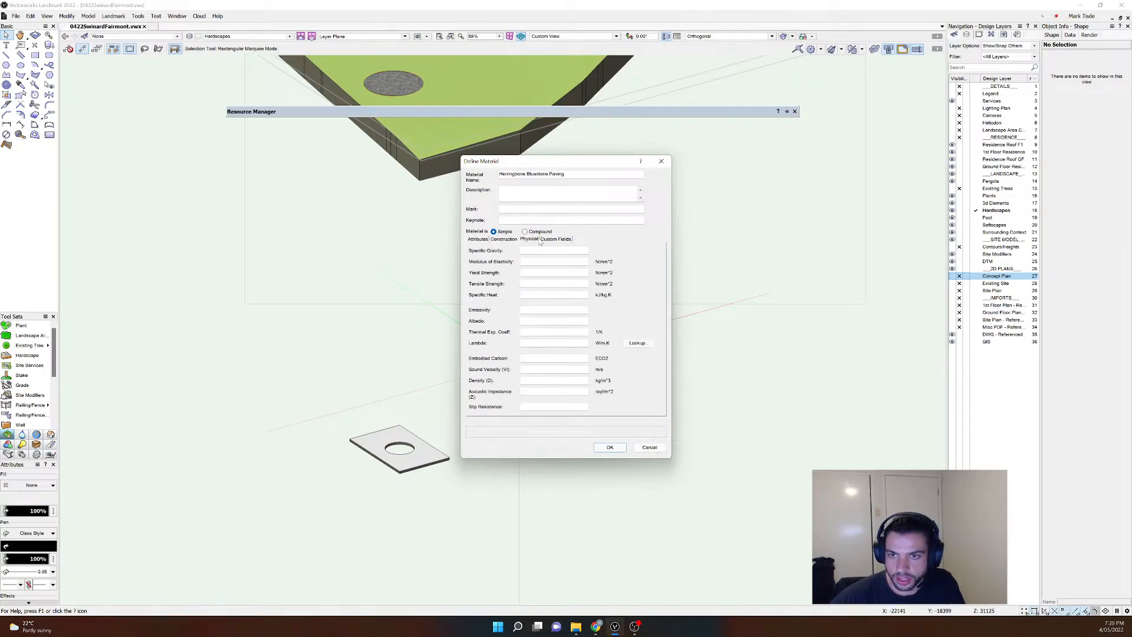
left_click(551, 239)
left_click(608, 448)
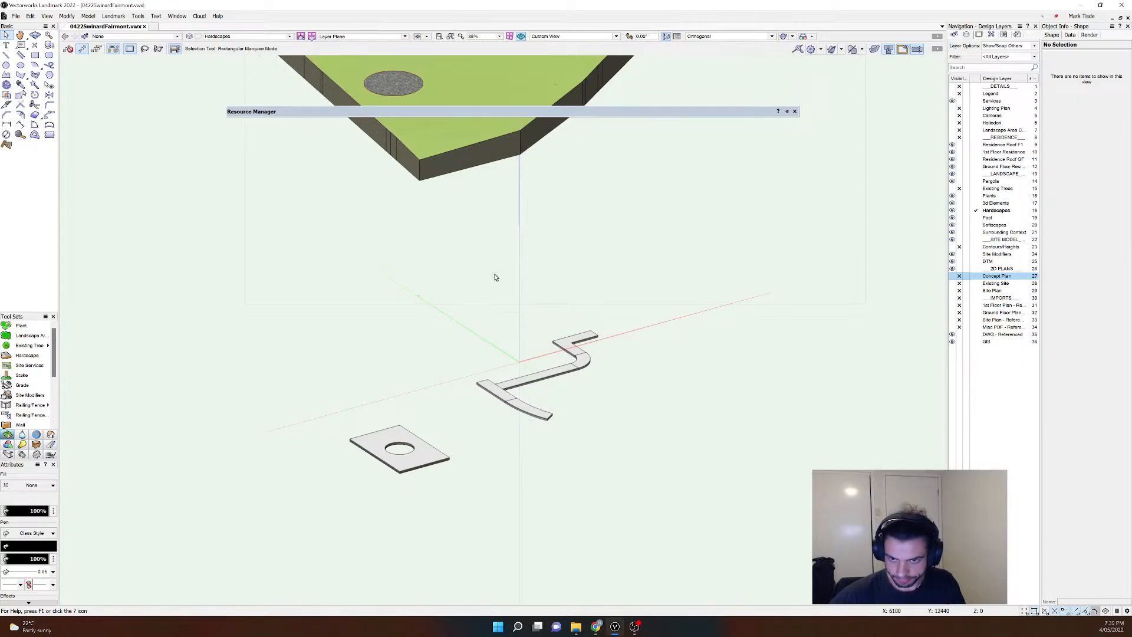
Step: Edit the dark grey KANN GmbH Baustoffwerke Dunkelgrau texture and add the Anston 45° Herringbone 300 x 150 hatch as its surface hatch
mouse_move(399, 111)
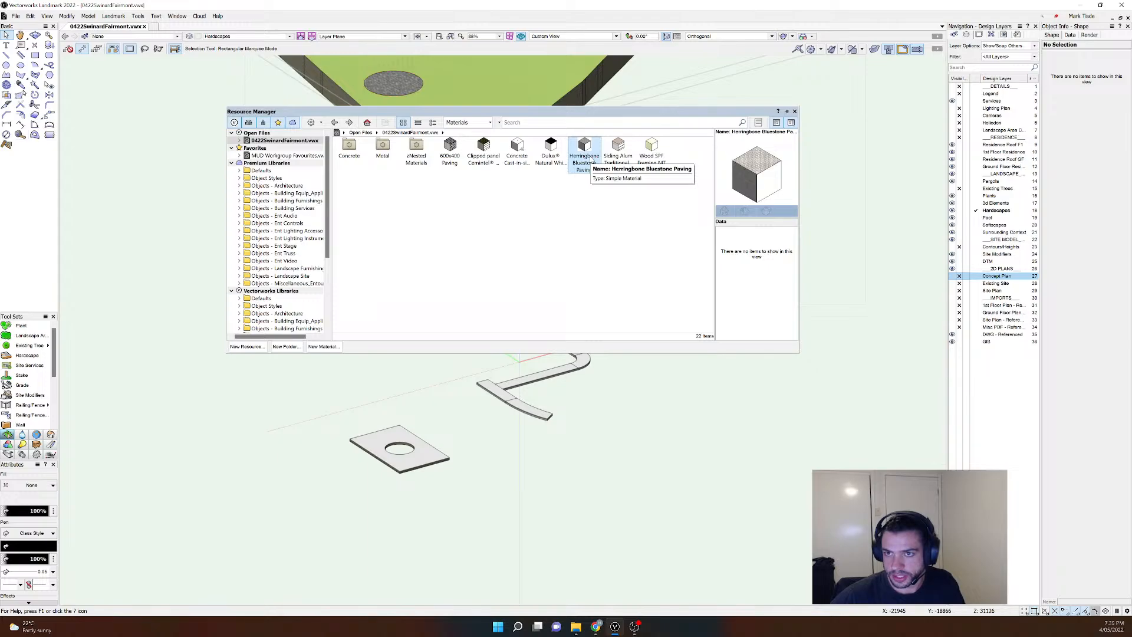
left_click(466, 122)
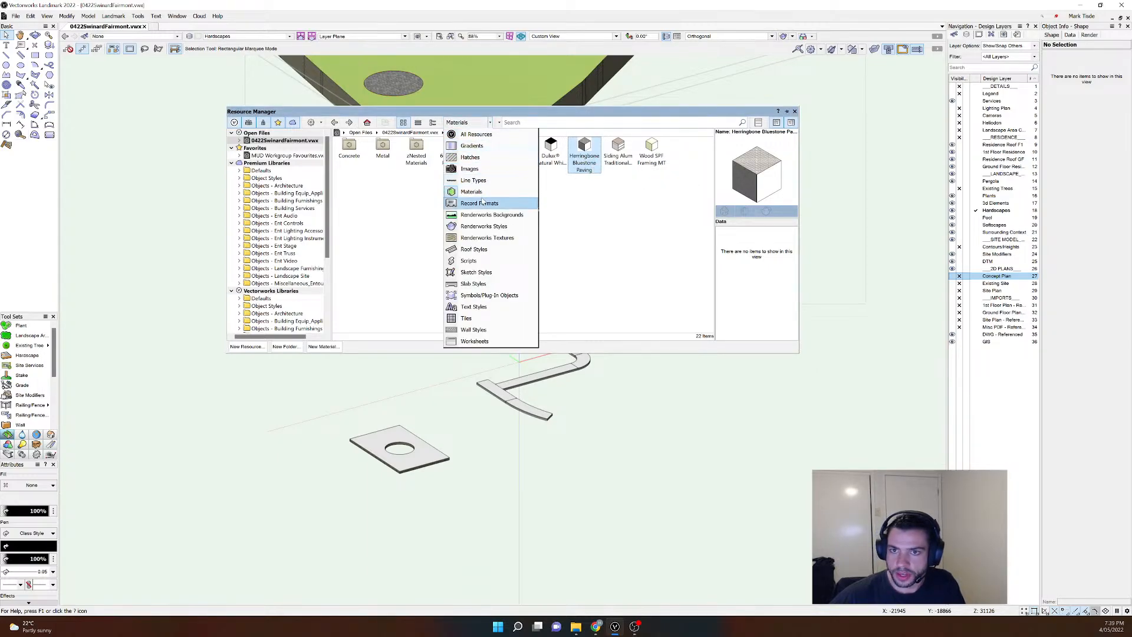
left_click(481, 238)
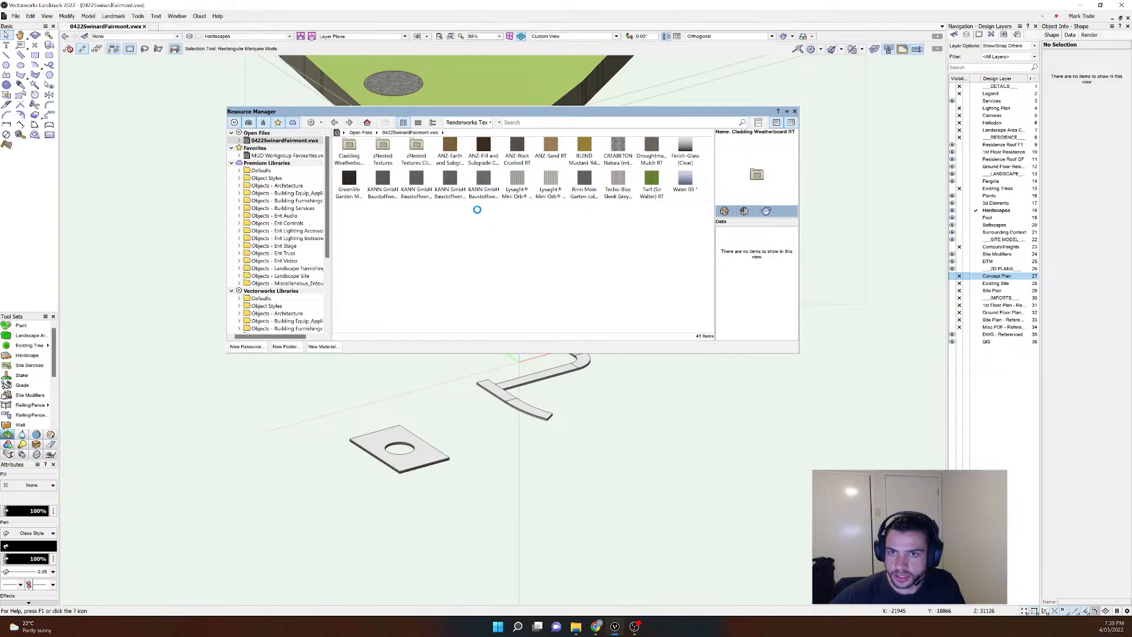
left_click(480, 184)
left_click(446, 186)
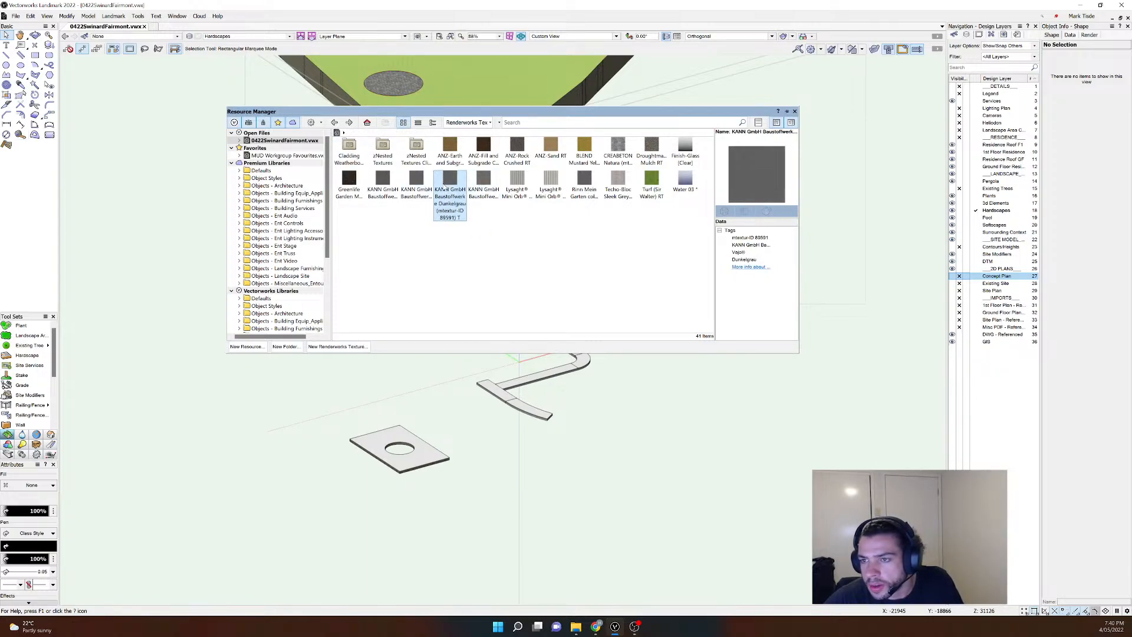
right_click(446, 185)
left_click(467, 266)
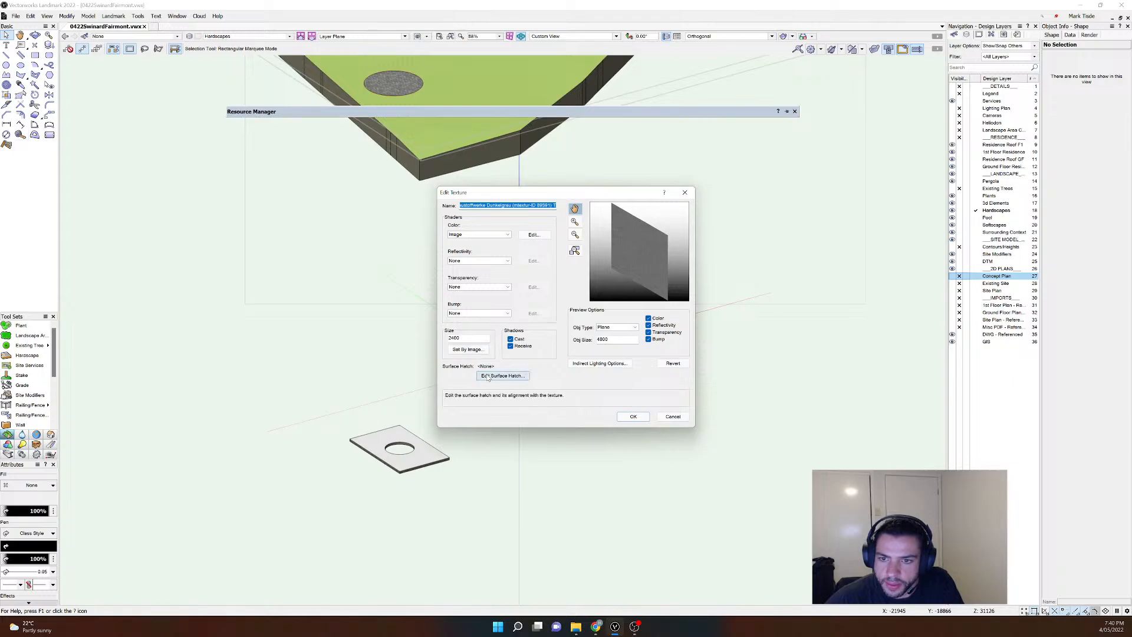
left_click(501, 376)
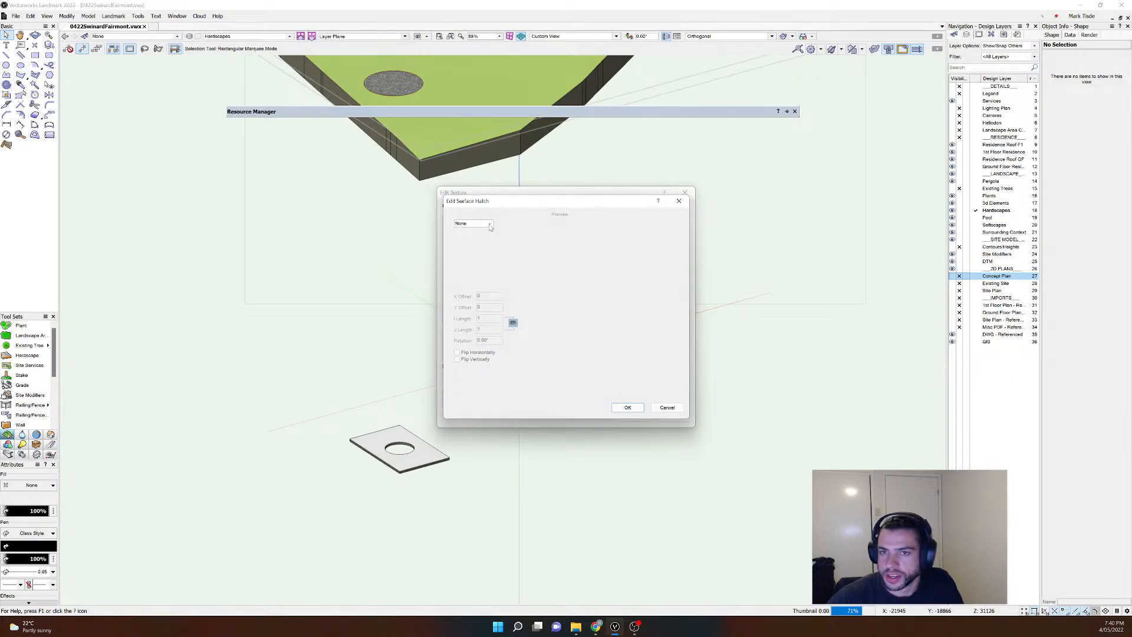
left_click(489, 226)
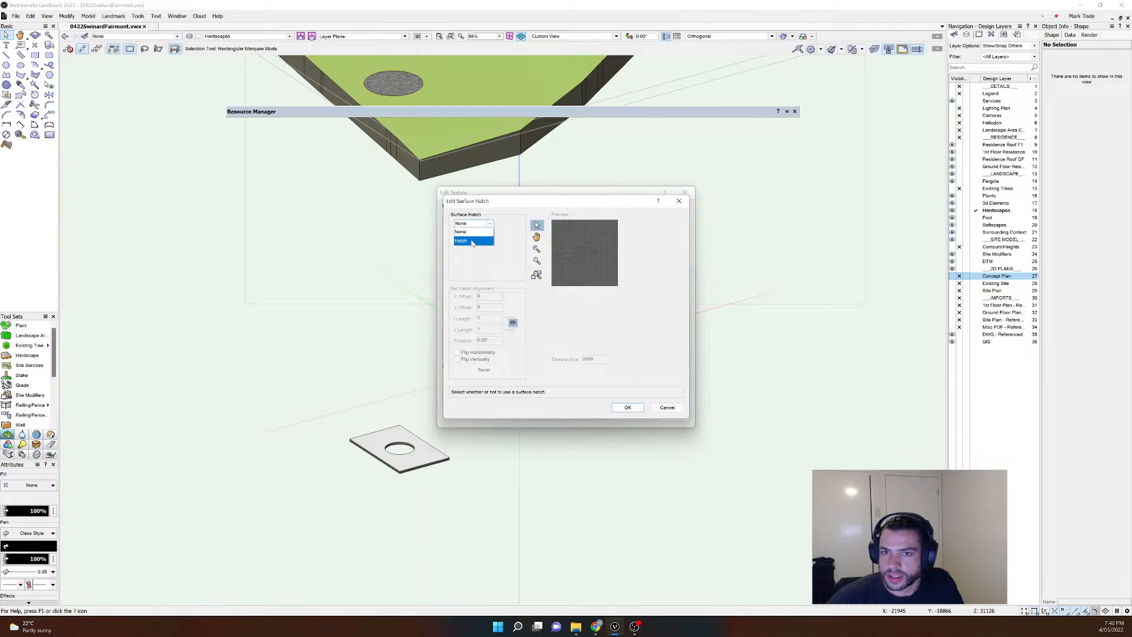
left_click(479, 241)
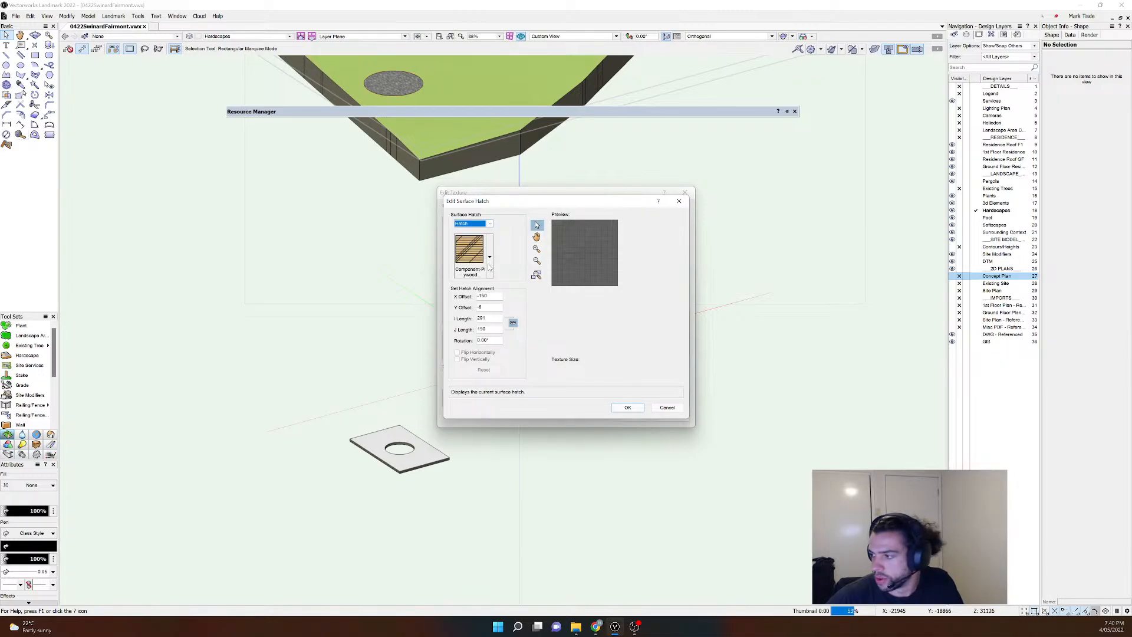
left_click(489, 257)
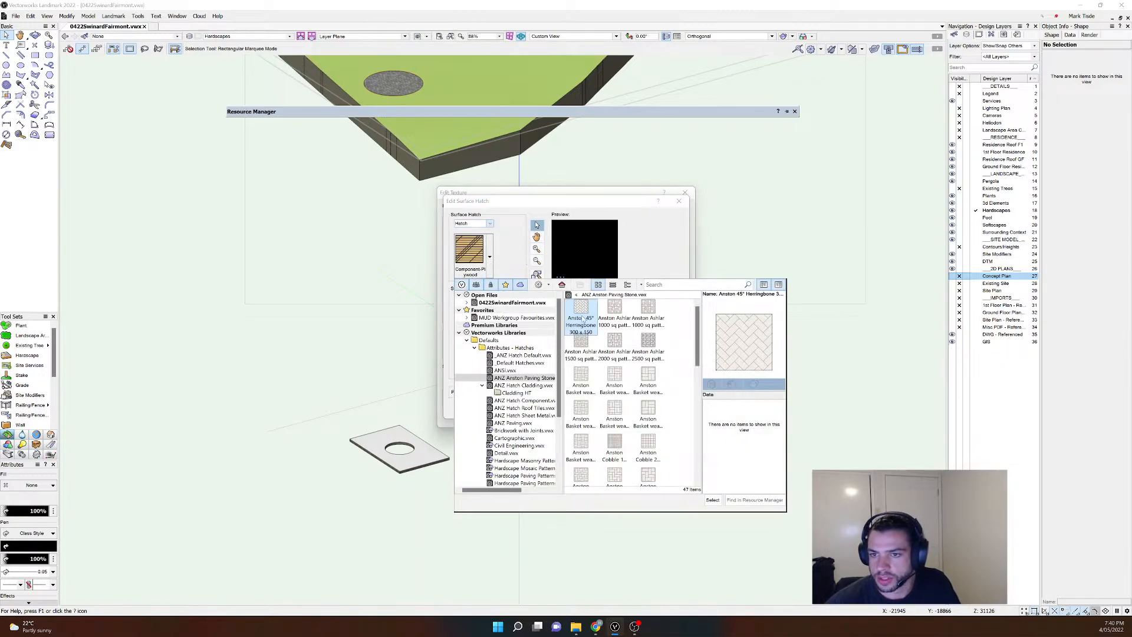
left_click(712, 499)
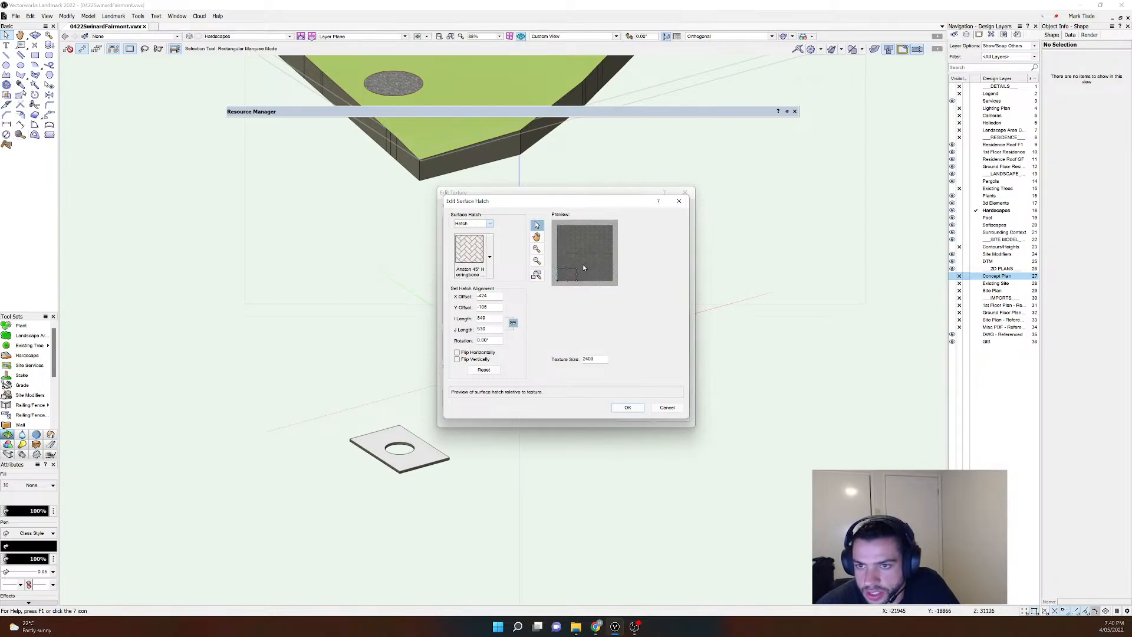
Step: Enlarge the surface hatch to an I length of about 1117, rotate it 45°, and save the texture and the document
left_click_drag(579, 266, 586, 262)
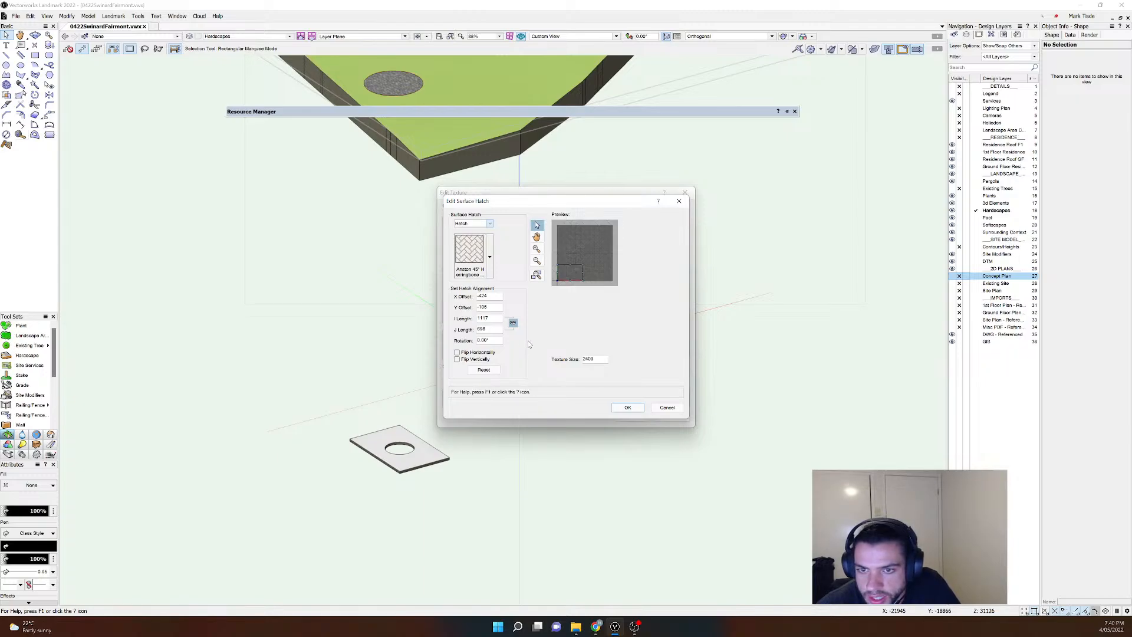
left_click(493, 340)
left_click_drag(493, 340, 446, 339)
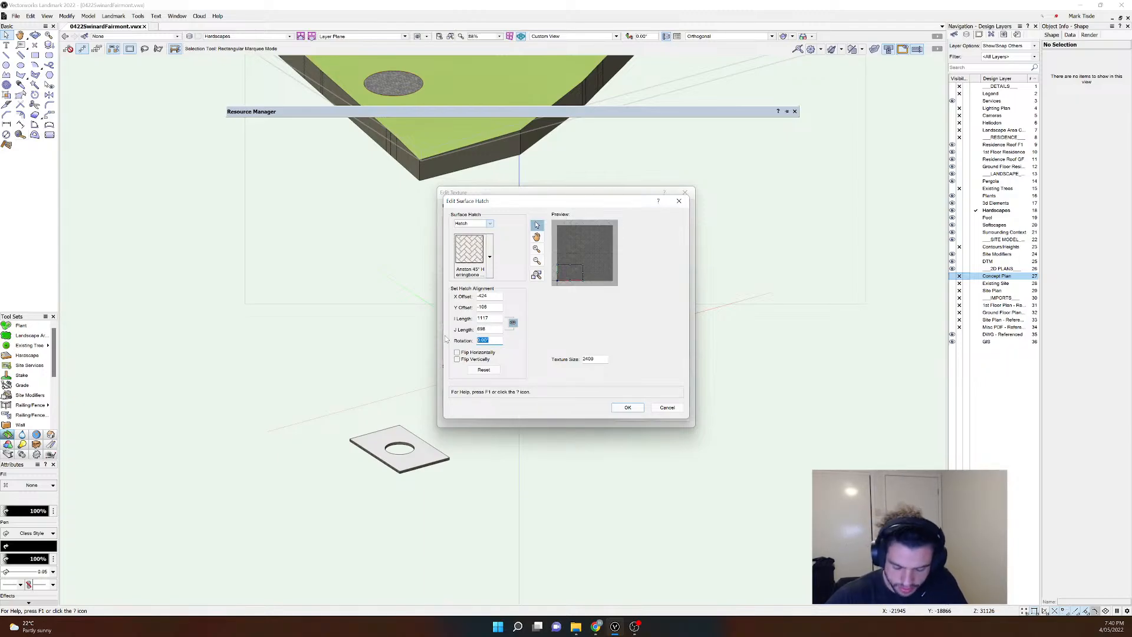
type("45")
left_click(499, 318)
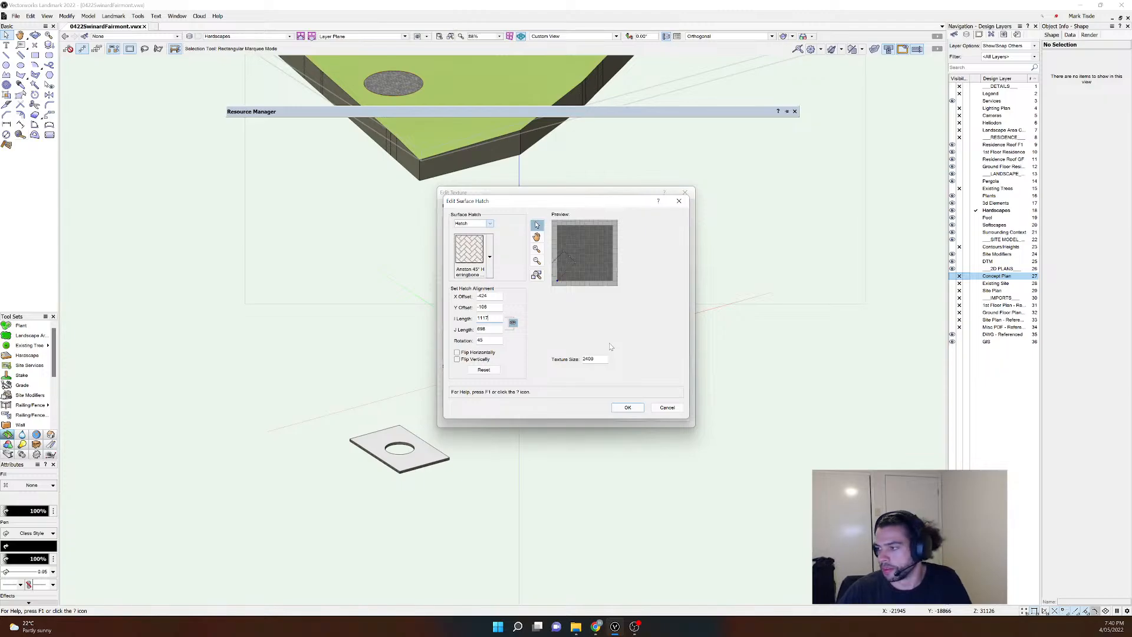
left_click(617, 407)
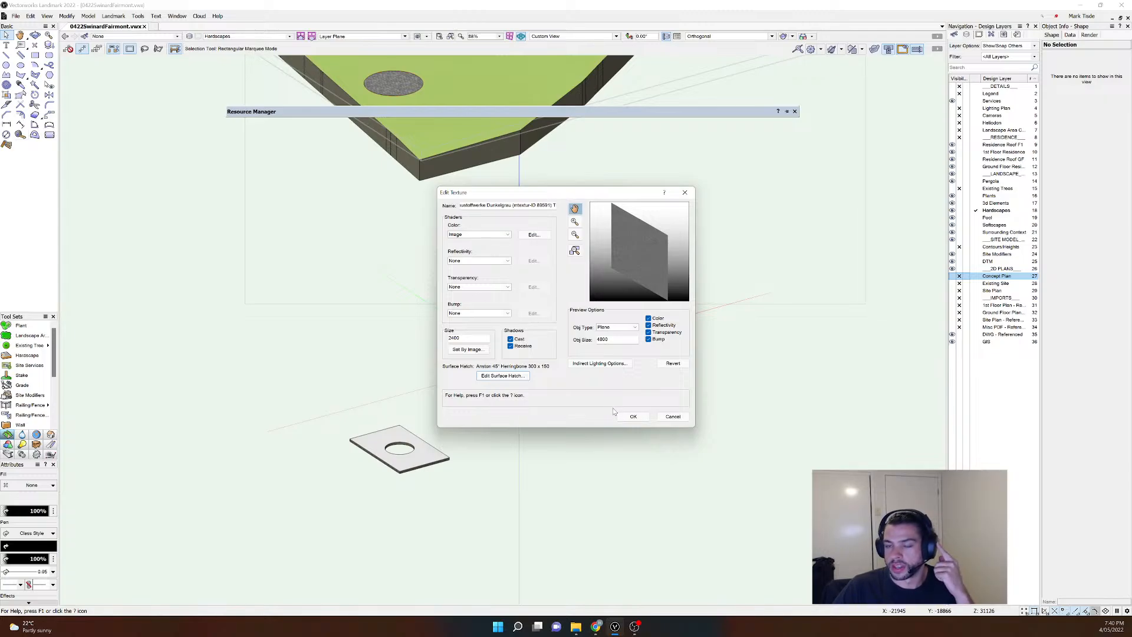
left_click(634, 417)
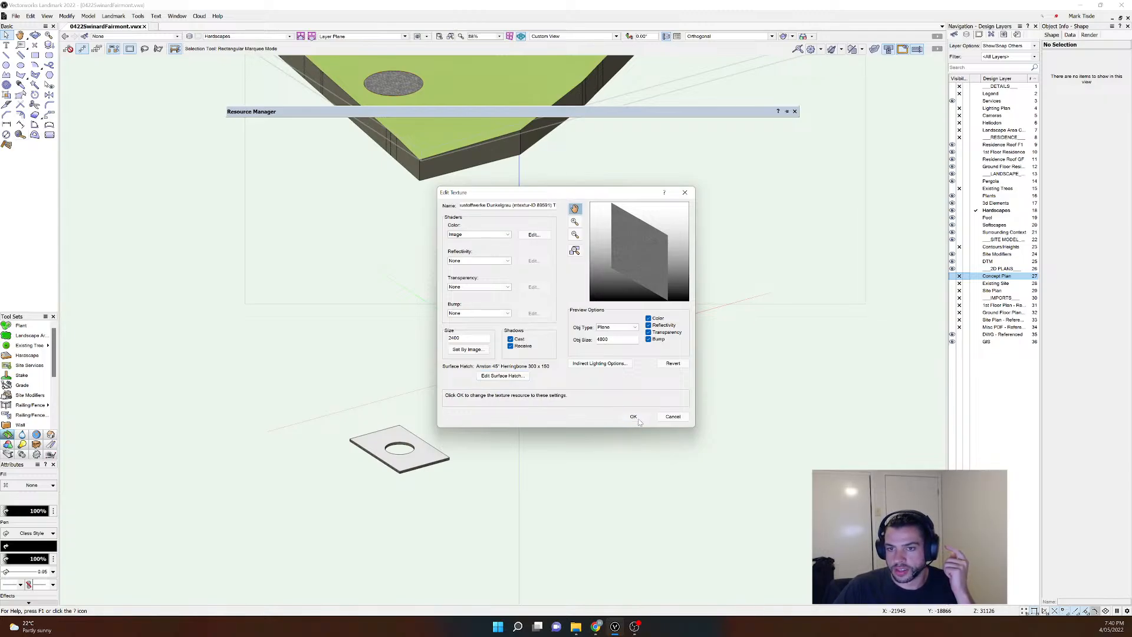
mouse_move(501, 116)
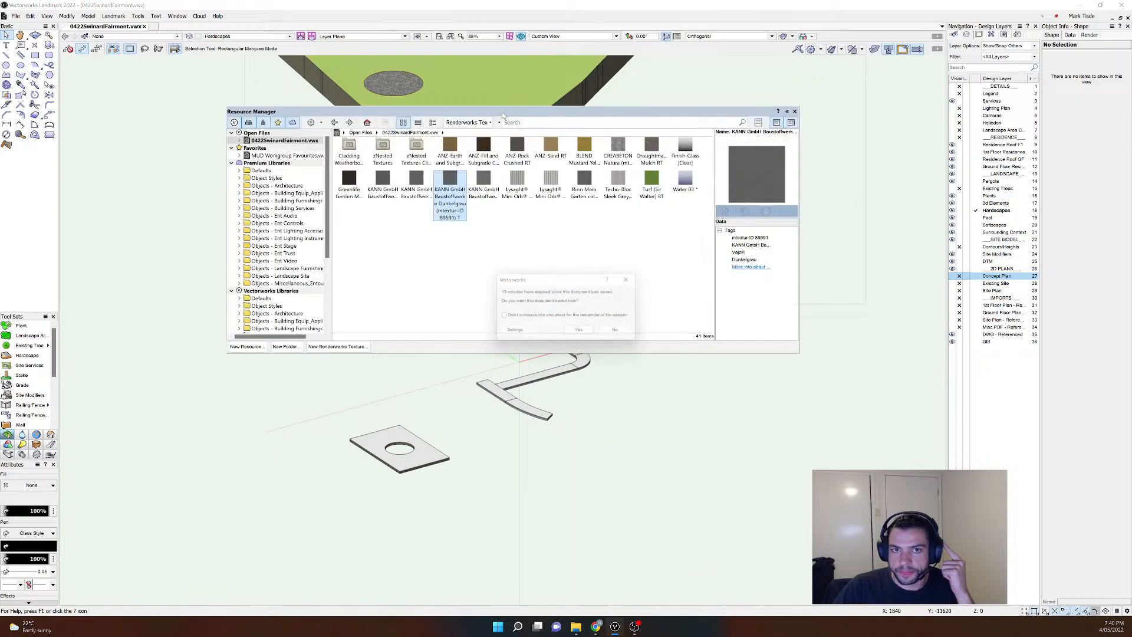
left_click(579, 333)
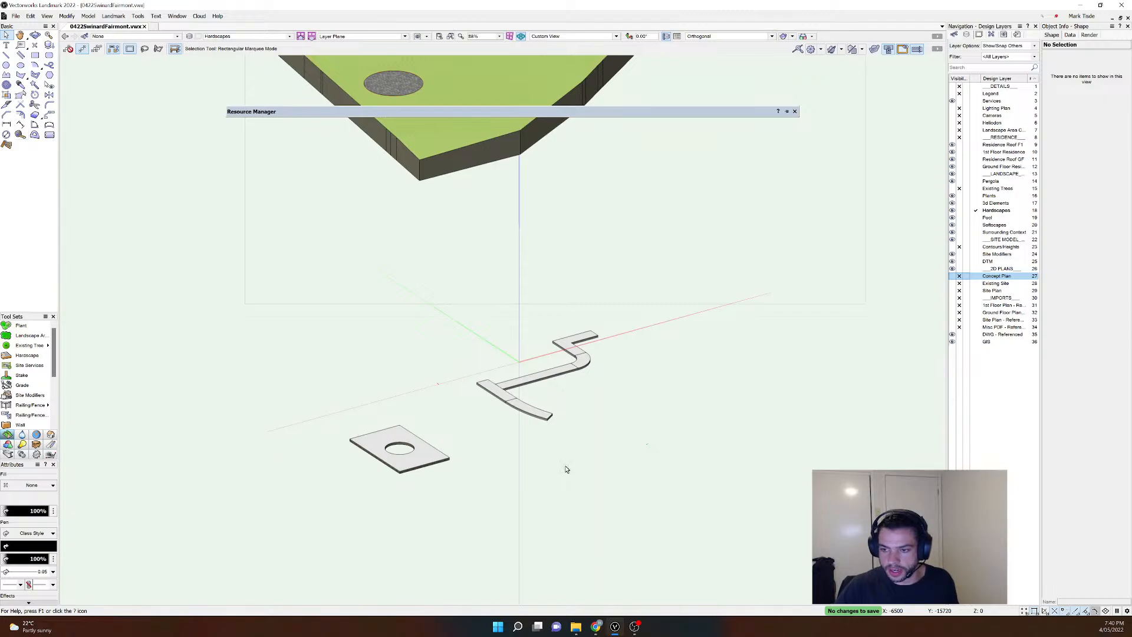
Step: Review the Herringbone Bluestone Paving material's hatch and texture, and compare its preview with Wood SPF Framing MT
mouse_move(442, 112)
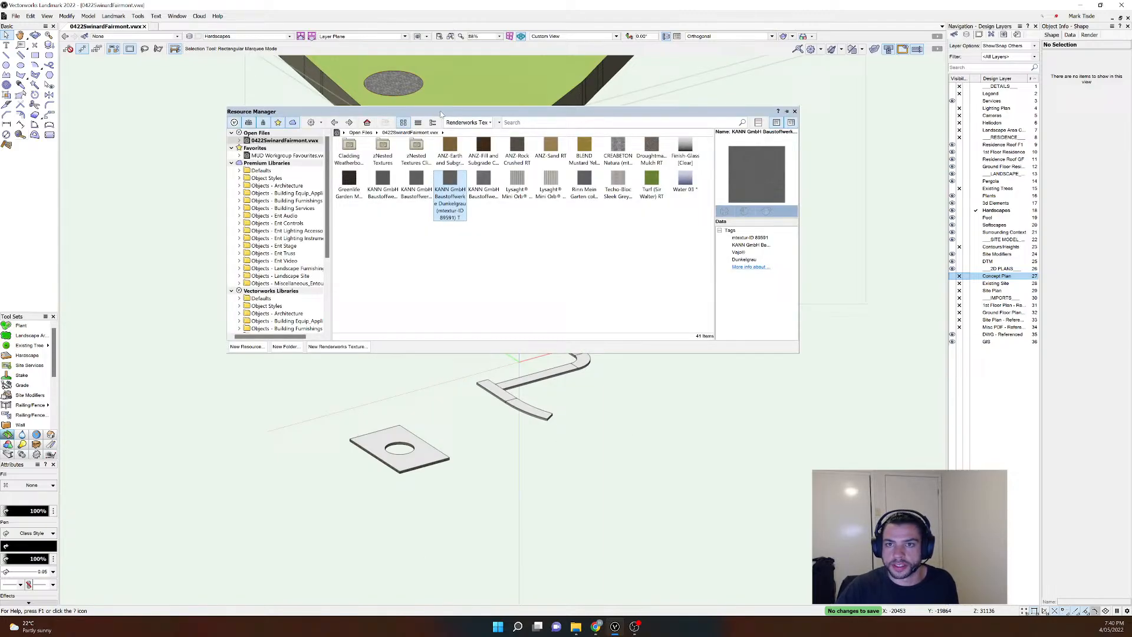
left_click(475, 122)
left_click(465, 193)
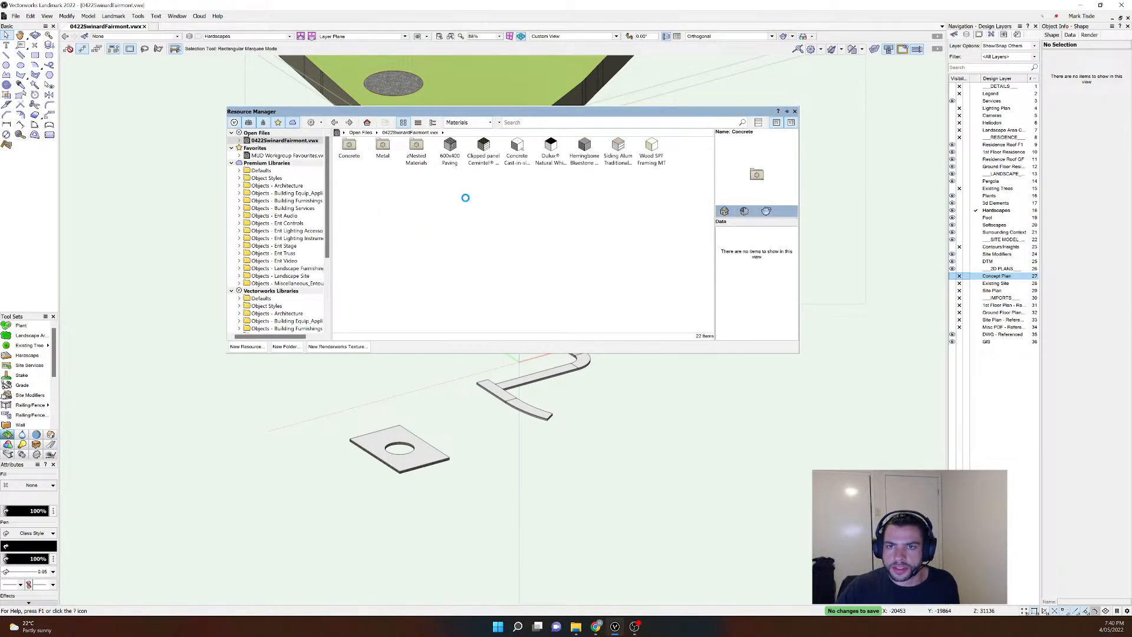
right_click(588, 148)
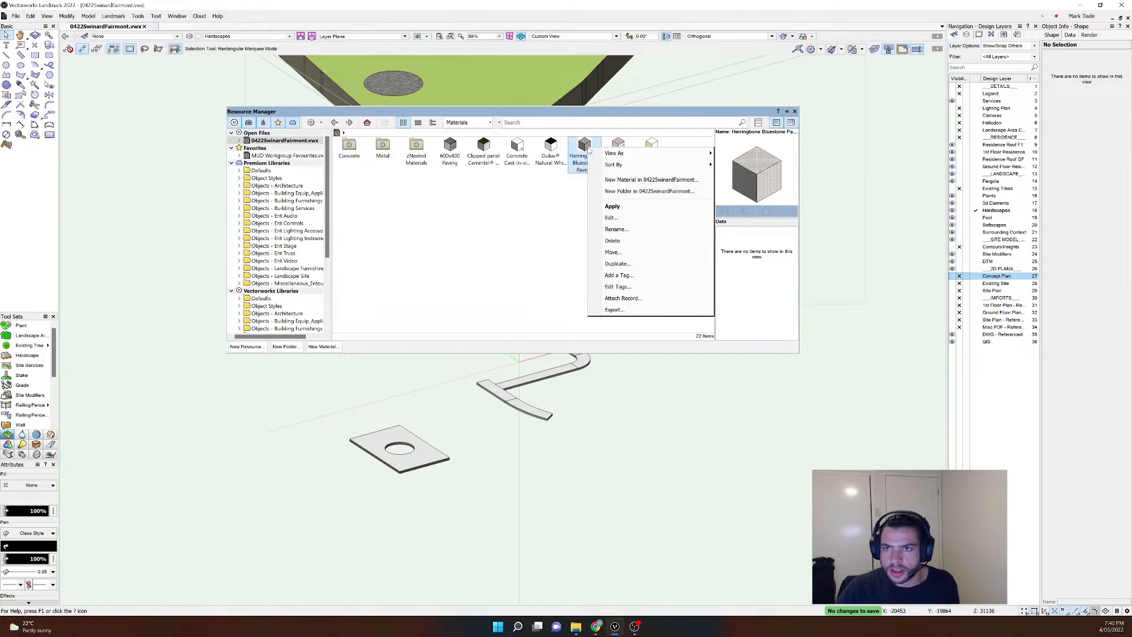
left_click(611, 218)
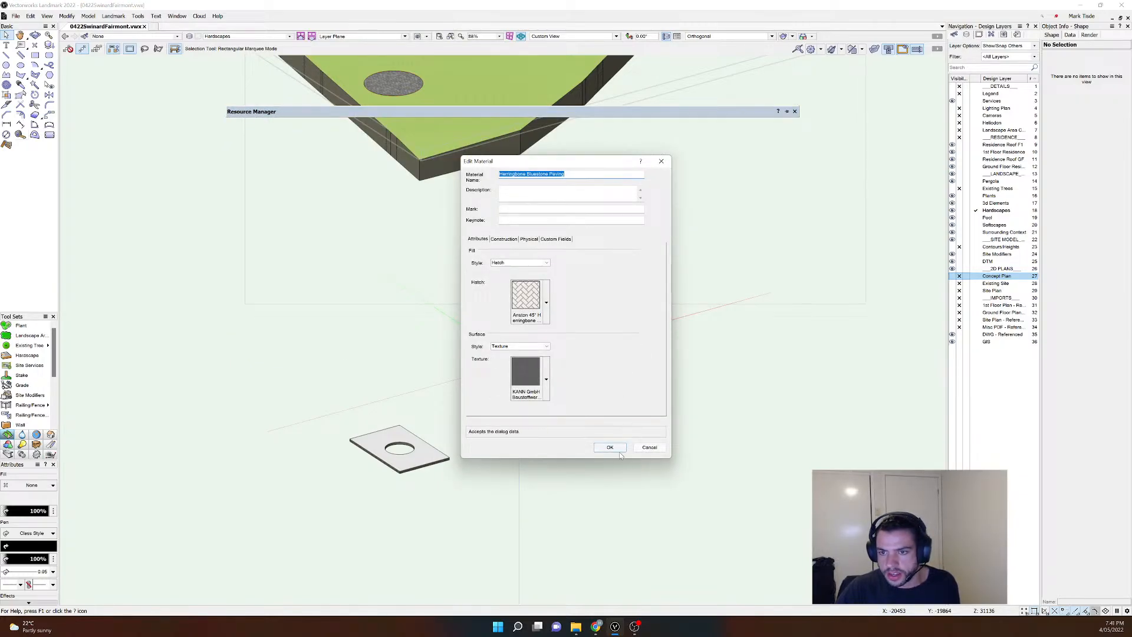
left_click(610, 447)
mouse_move(561, 115)
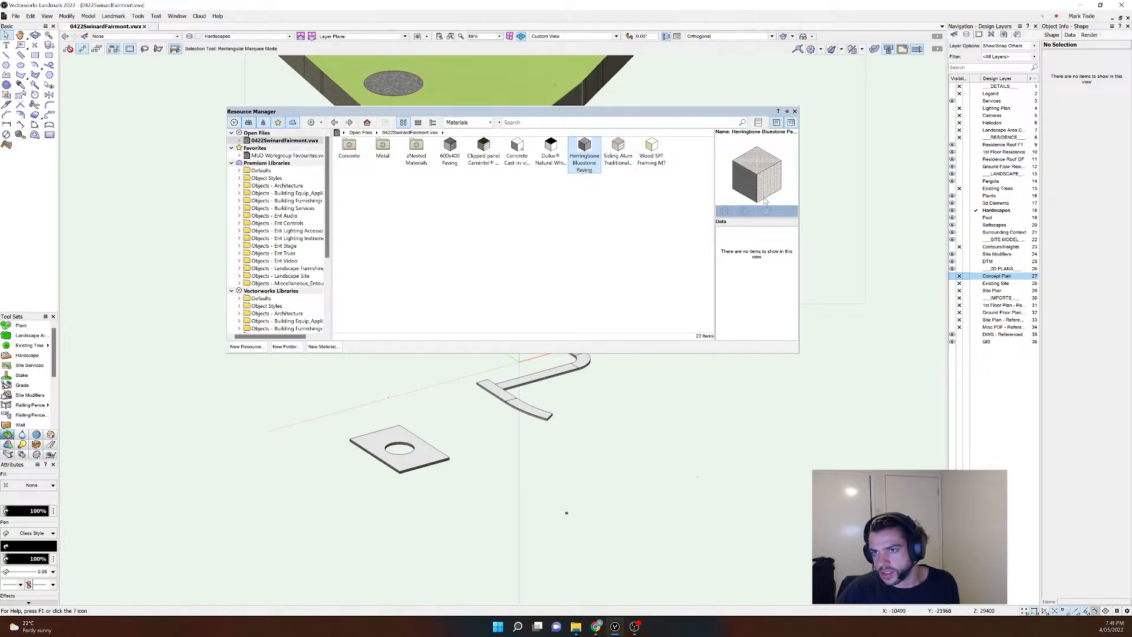
left_click(651, 152)
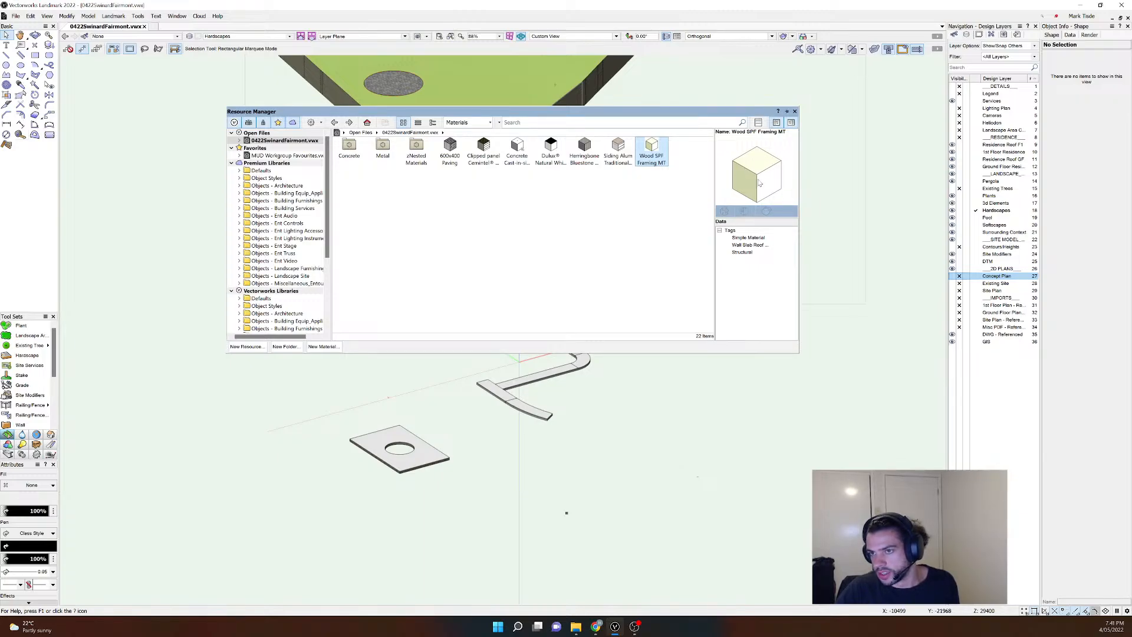
left_click(576, 151)
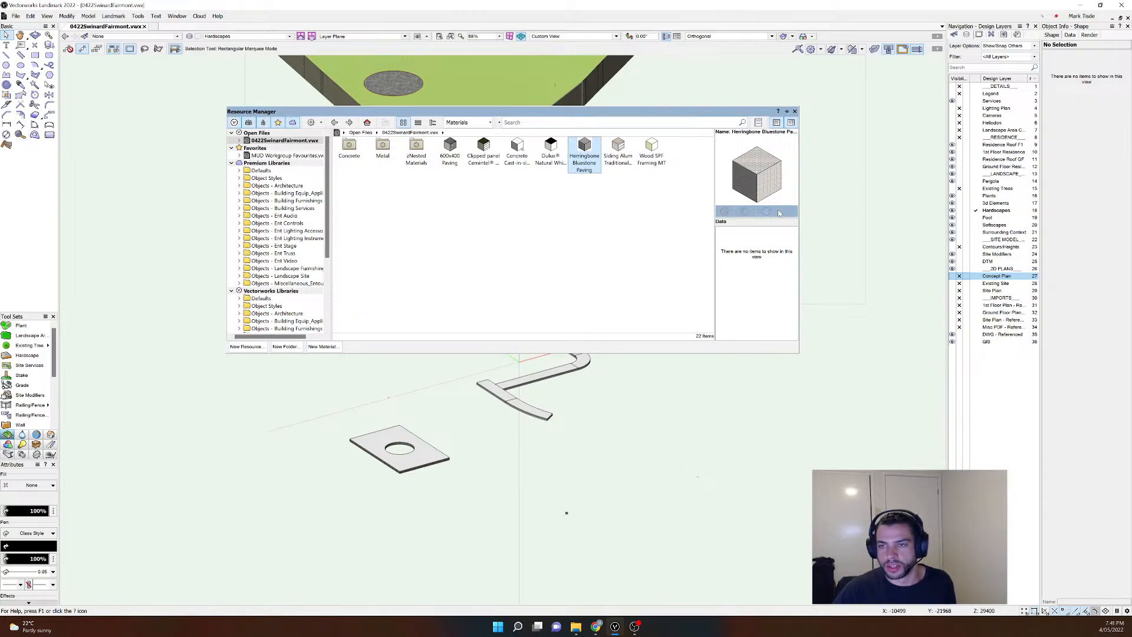
Step: Select all six path and paving hardscapes and rename their first main area component as Herringbone Bluestone Paving
scroll(501, 433, "up", 3)
scroll(625, 365, "down", 3)
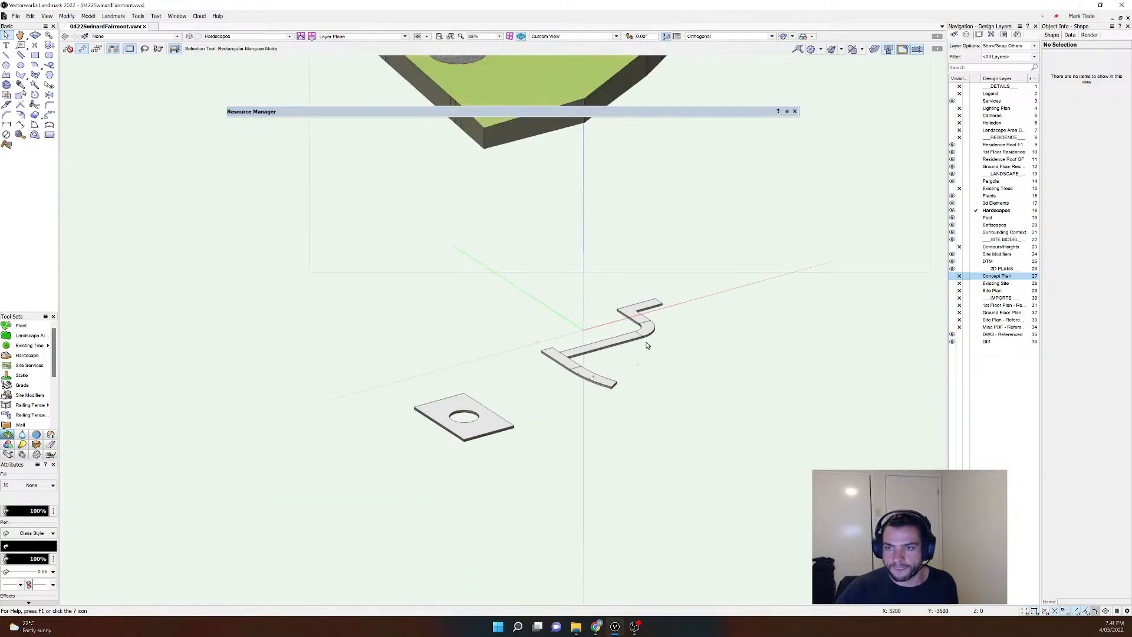
left_click_drag(696, 266, 396, 482)
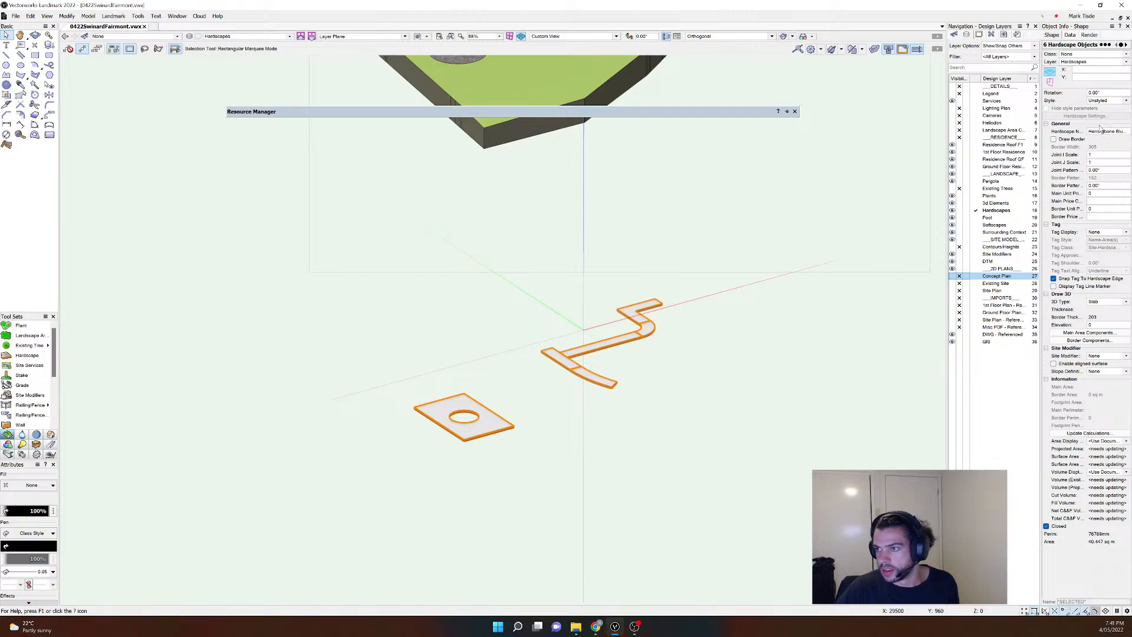
left_click(1072, 333)
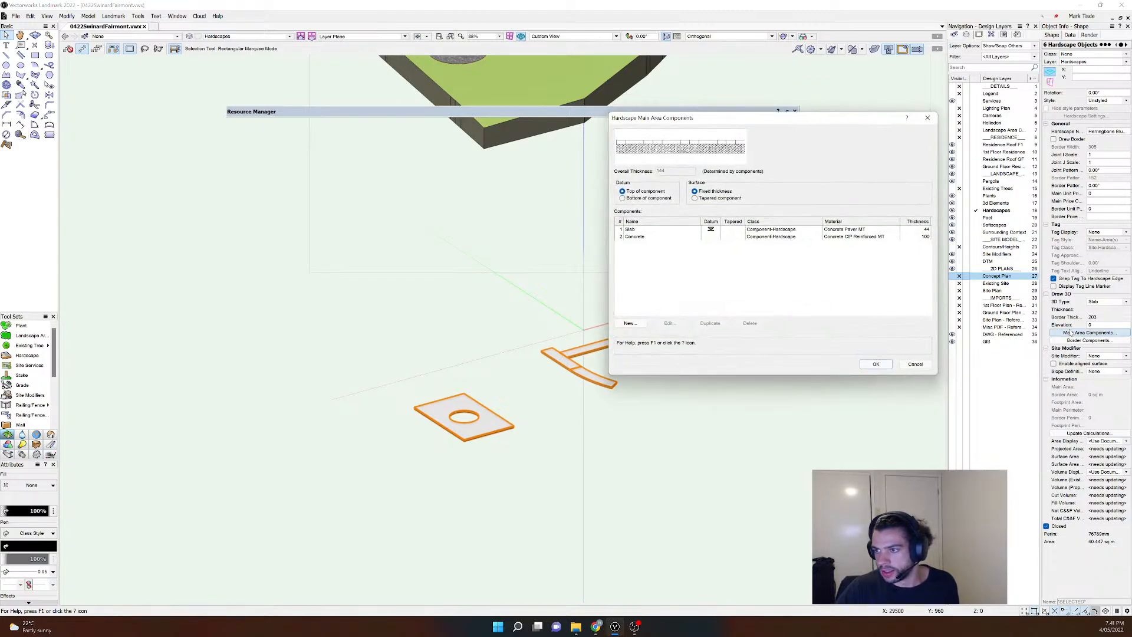
left_click(648, 230)
left_click(652, 230)
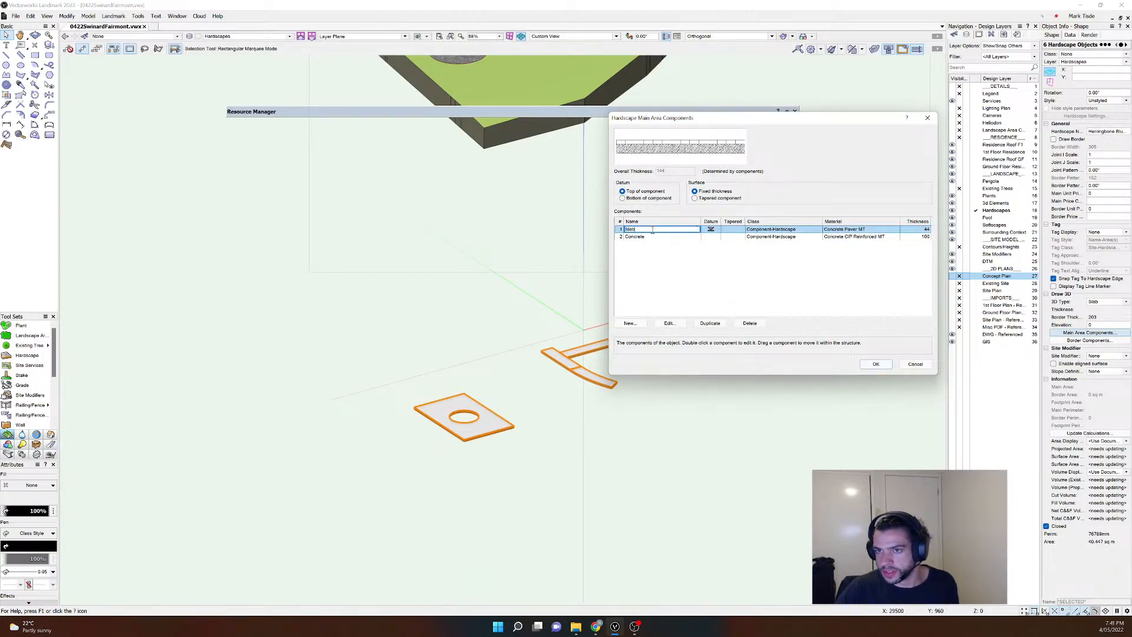
type("H")
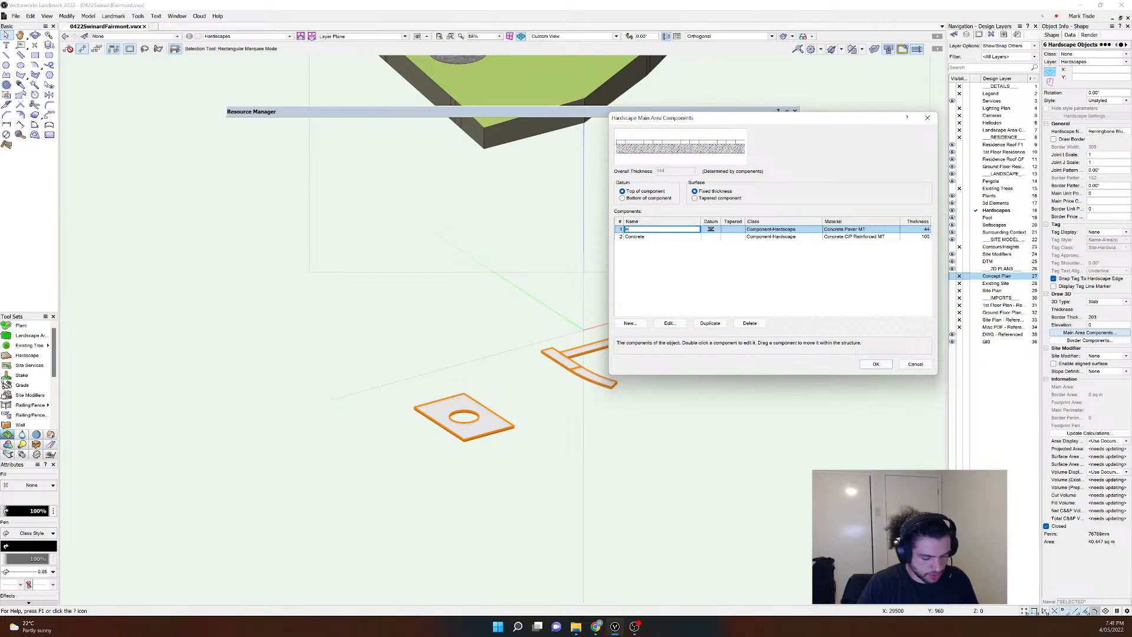
type("erringbone Bluestone P")
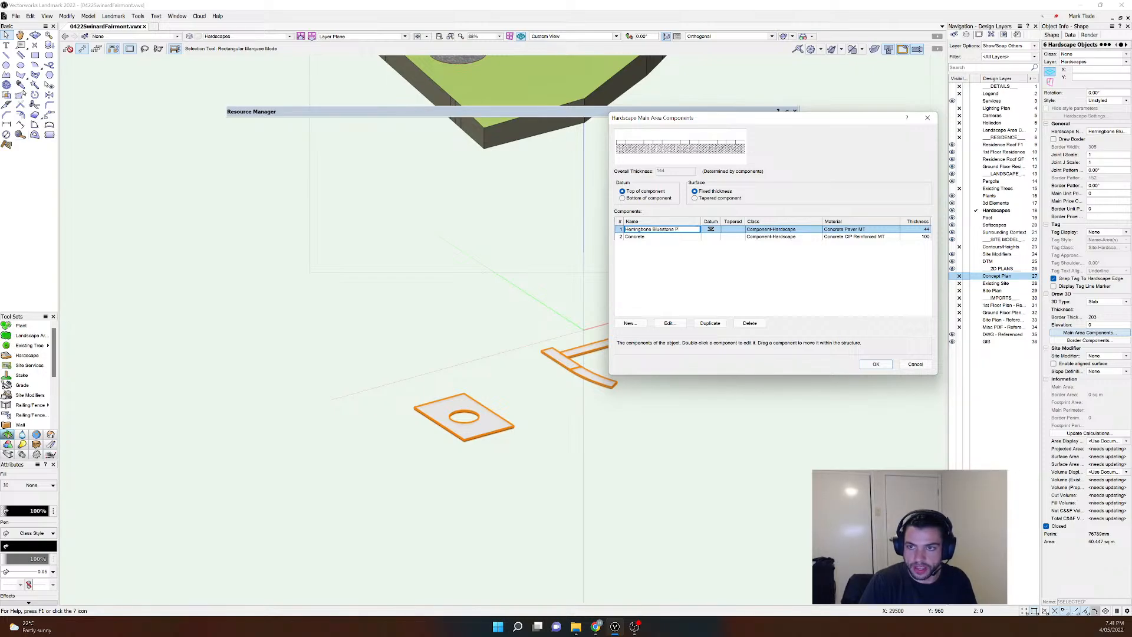
type("aving")
key("Return")
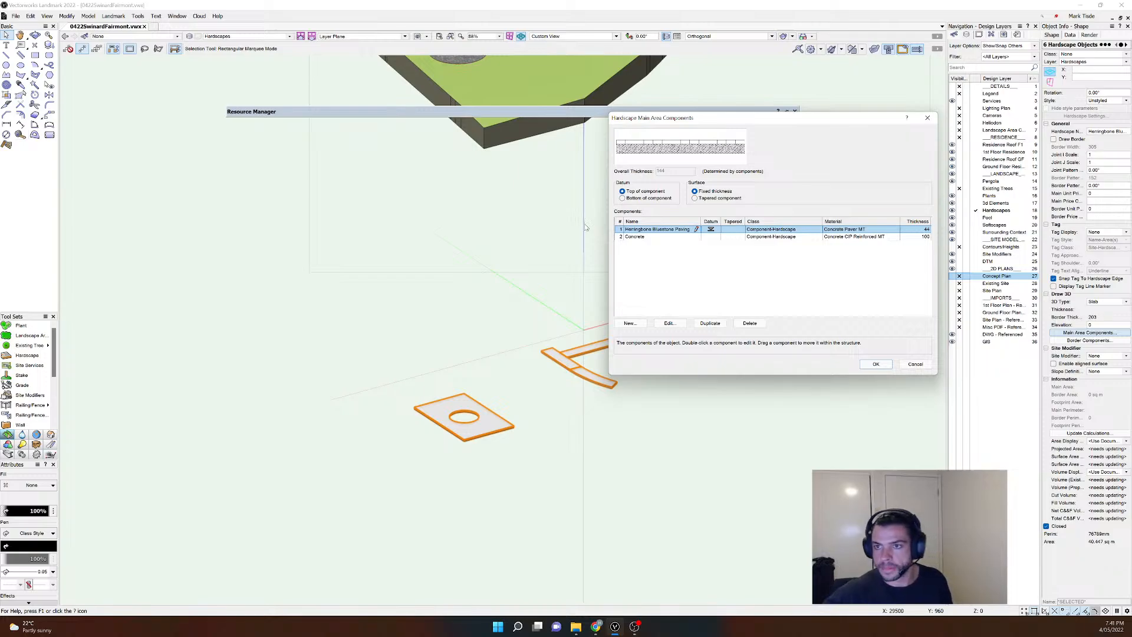
Step: Assign the Herringbone Bluestone Paving material to the renamed top component
left_click(669, 323)
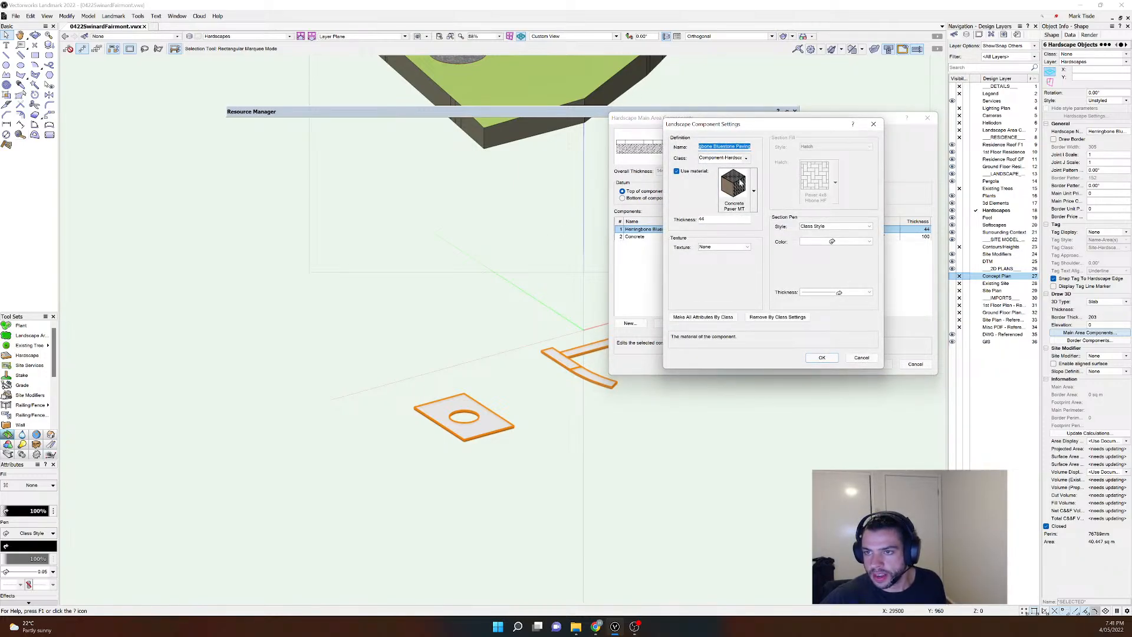
left_click(754, 190)
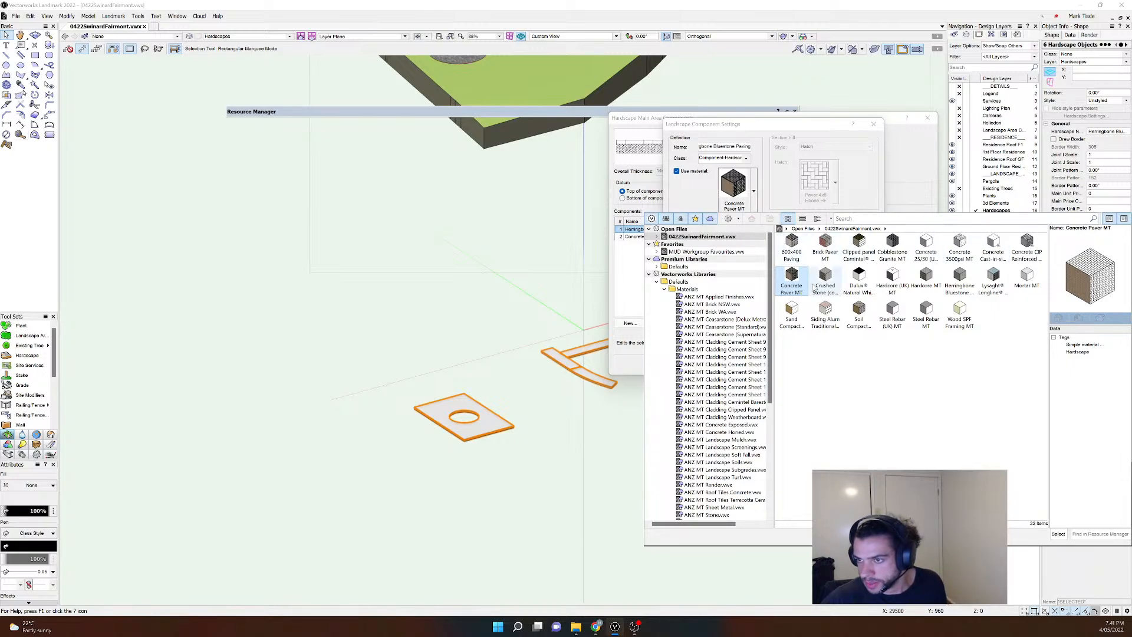
left_click(959, 277)
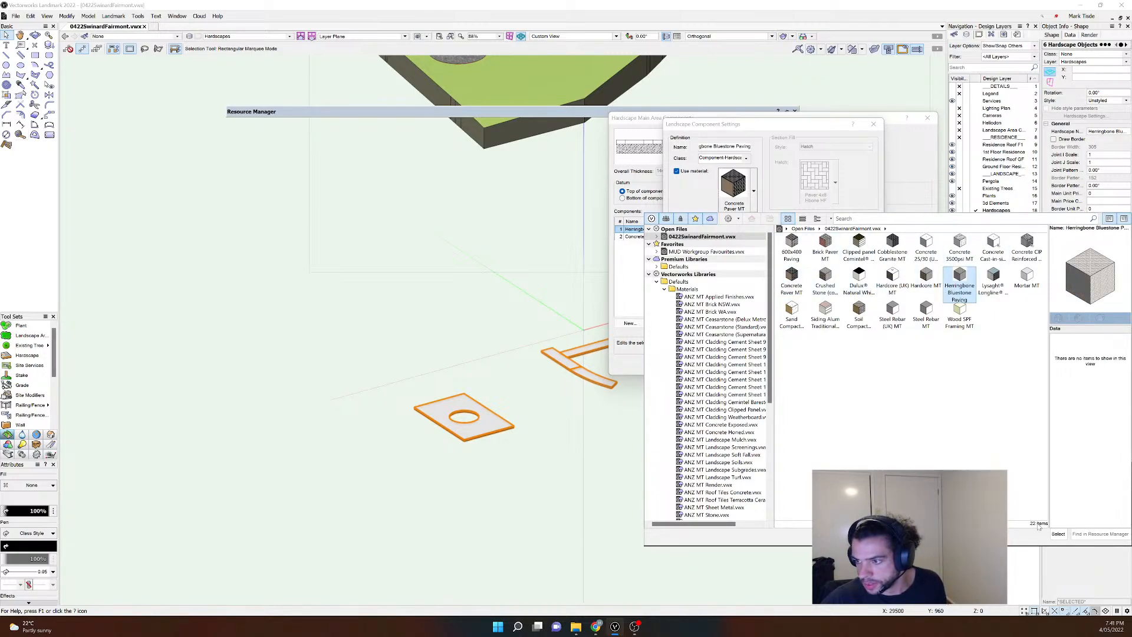
left_click(1058, 533)
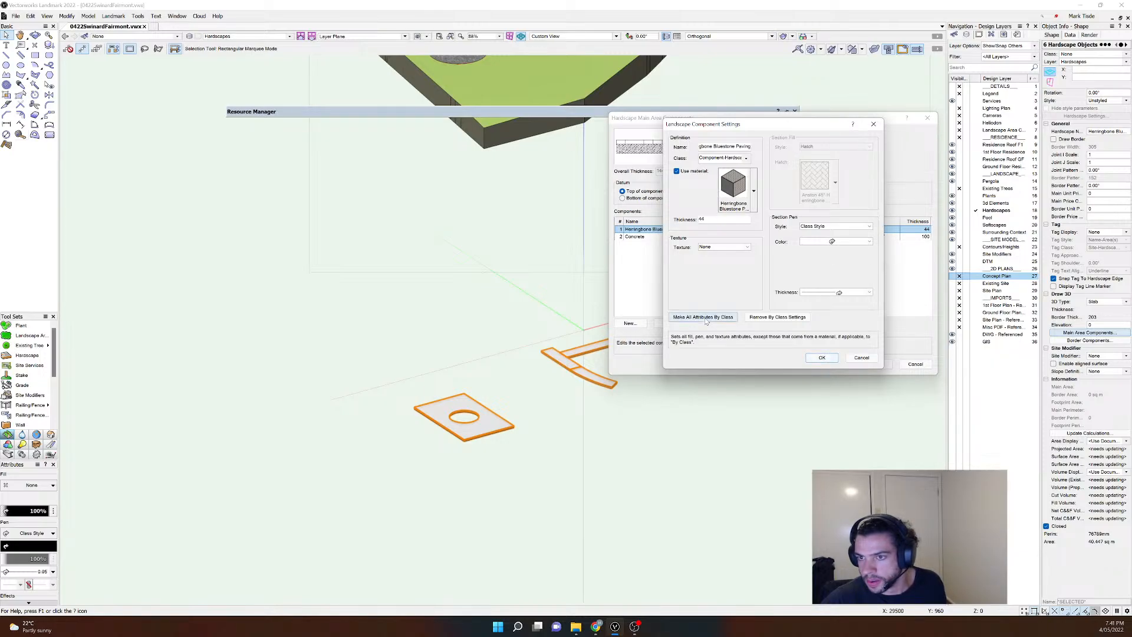
Step: Give the Herringbone Bluestone Paving component the KANN GmbH texture and apply the component changes to the selected hardscapes
left_click(702, 248)
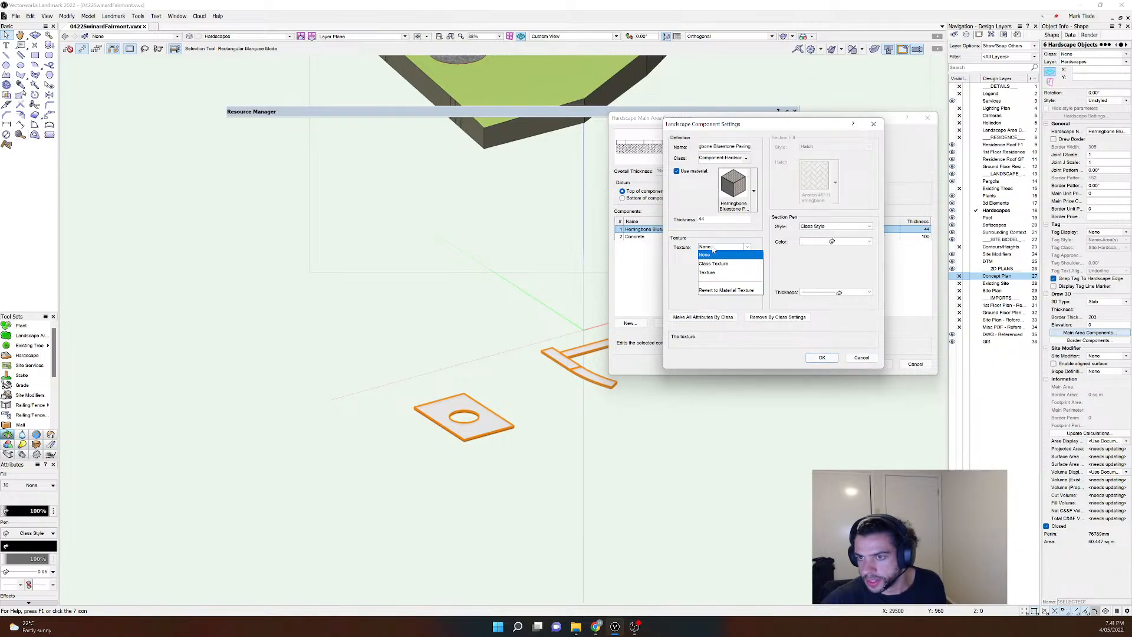
left_click(709, 272)
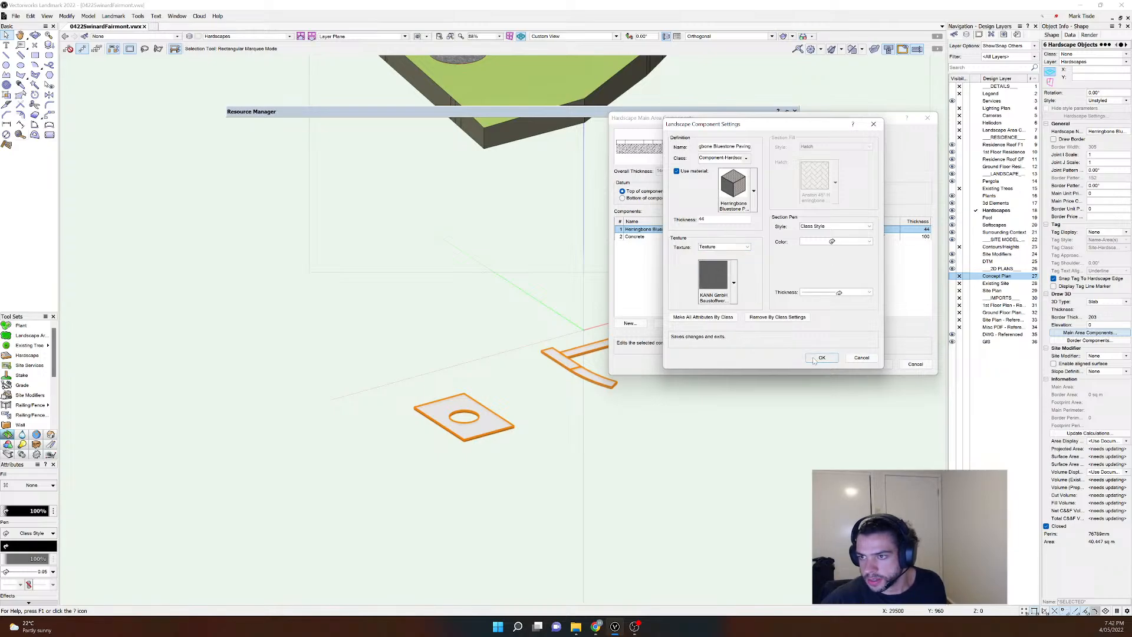
left_click(822, 357)
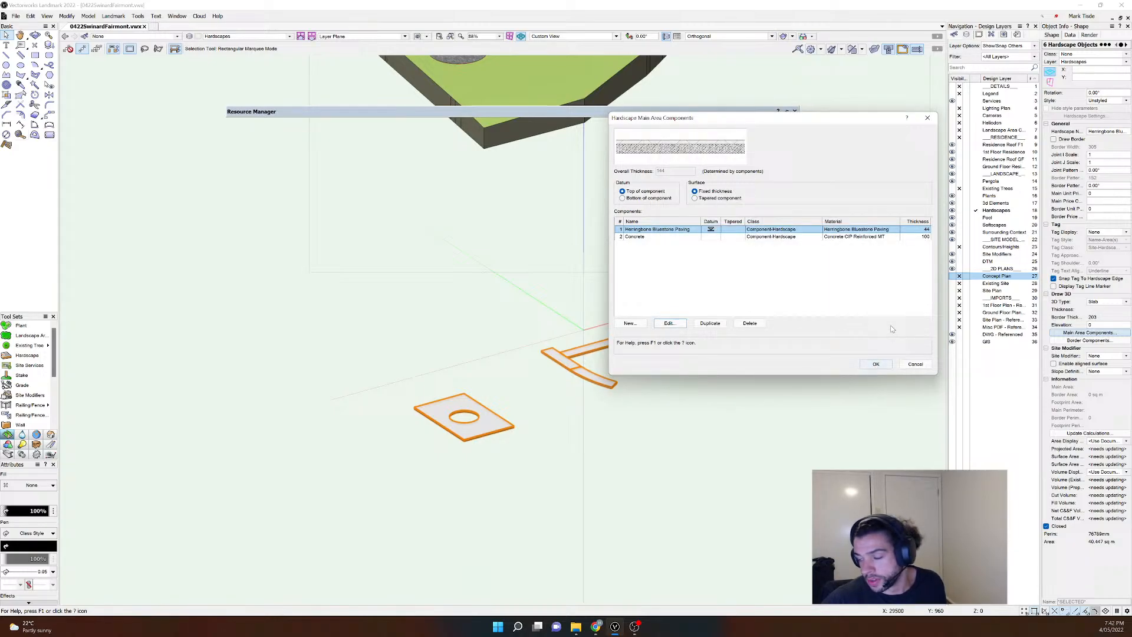
left_click(875, 364)
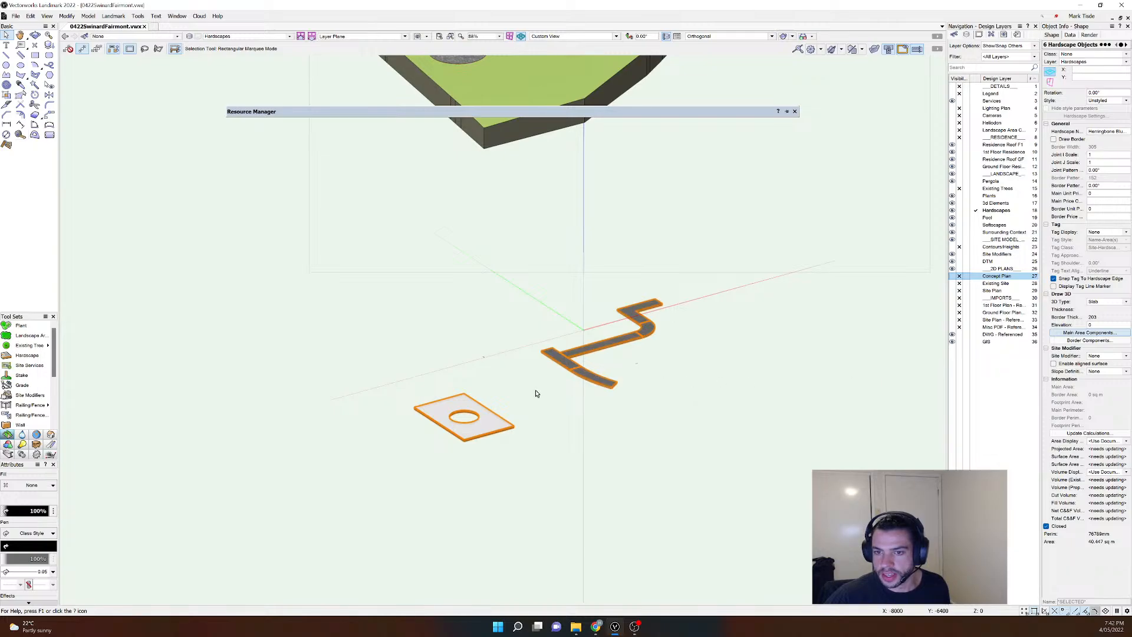
Step: Select the rectangular paving slab with the circular opening and reapply its Herringbone Bluestone Paving main area component settings
scroll(536, 391, "up", 10)
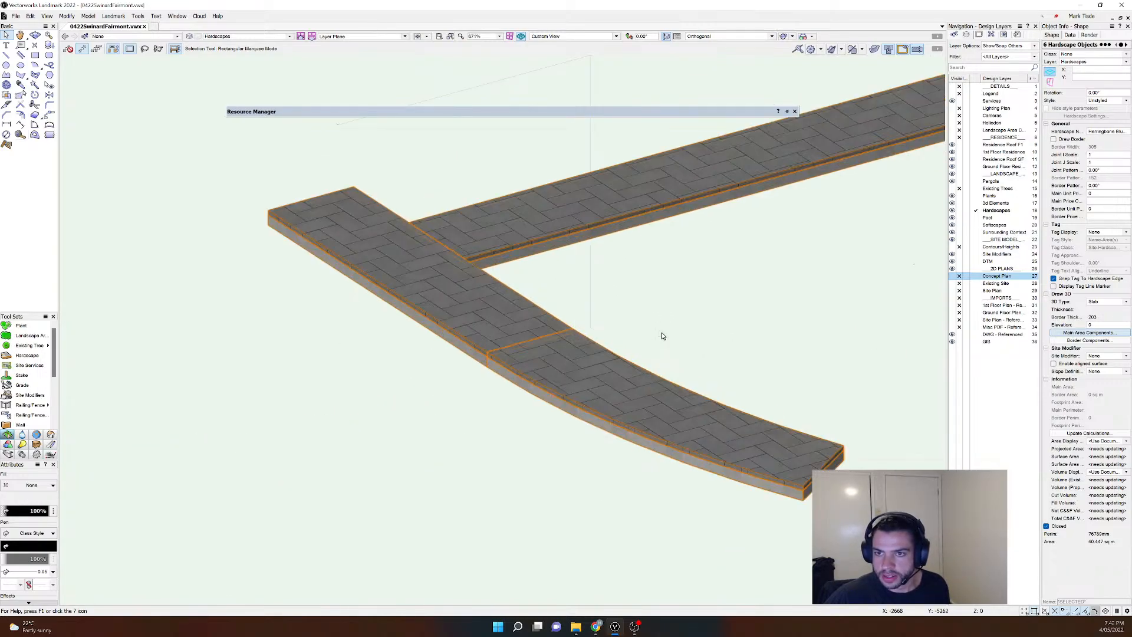
scroll(558, 424, "down", 2)
left_click(602, 408)
scroll(563, 389, "down", 3)
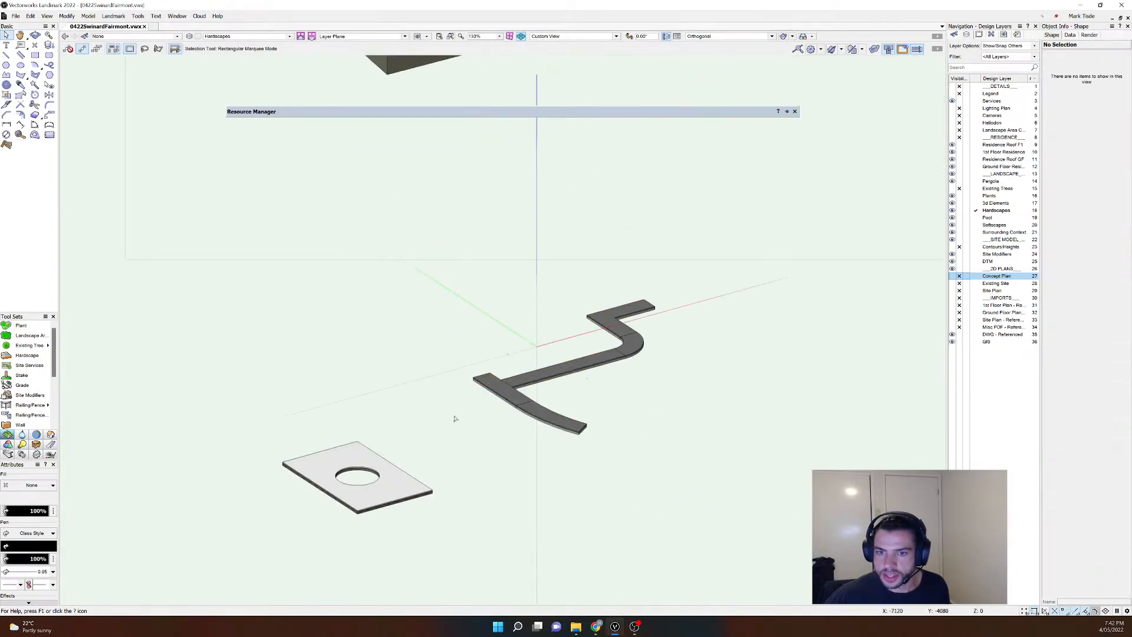
middle_click_drag(455, 419, 549, 379)
scroll(424, 442, "up", 4)
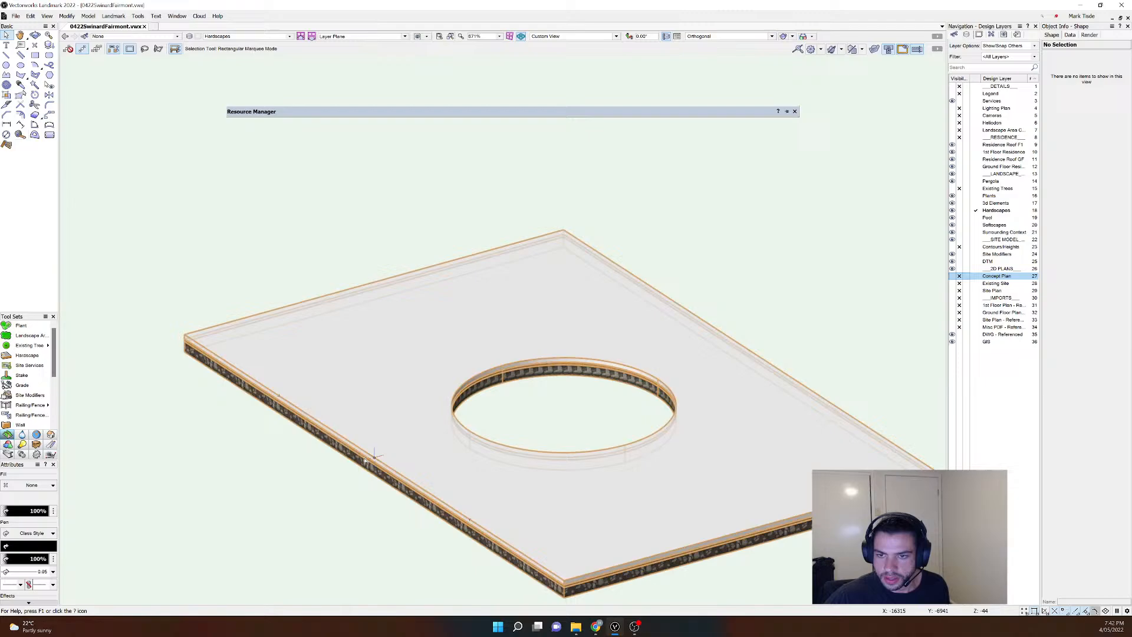
left_click(404, 462)
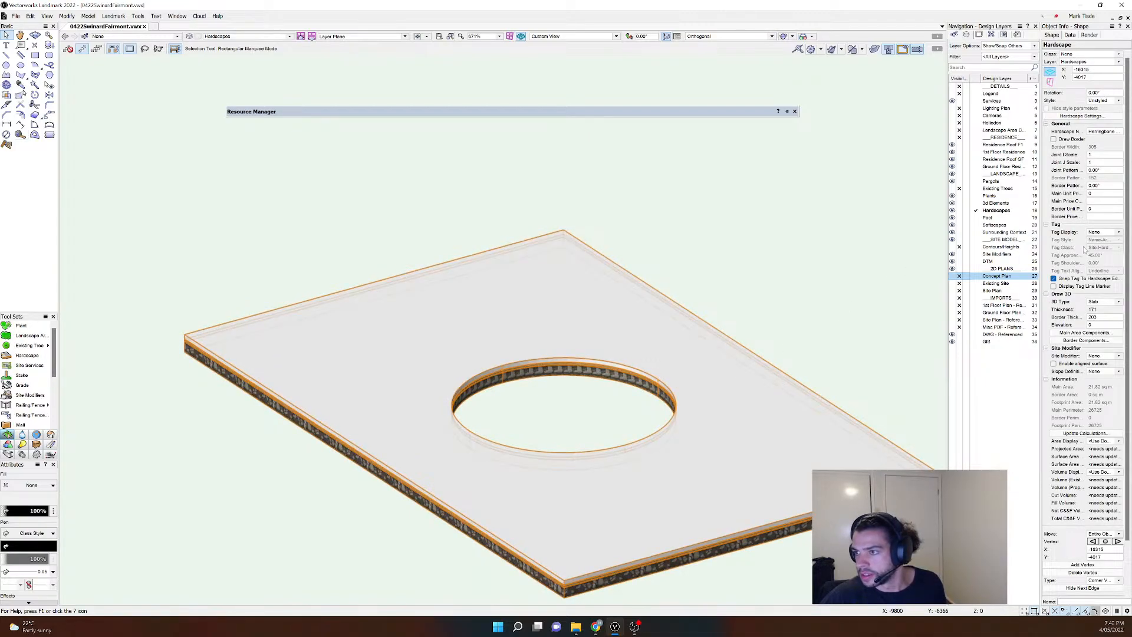
left_click(1078, 333)
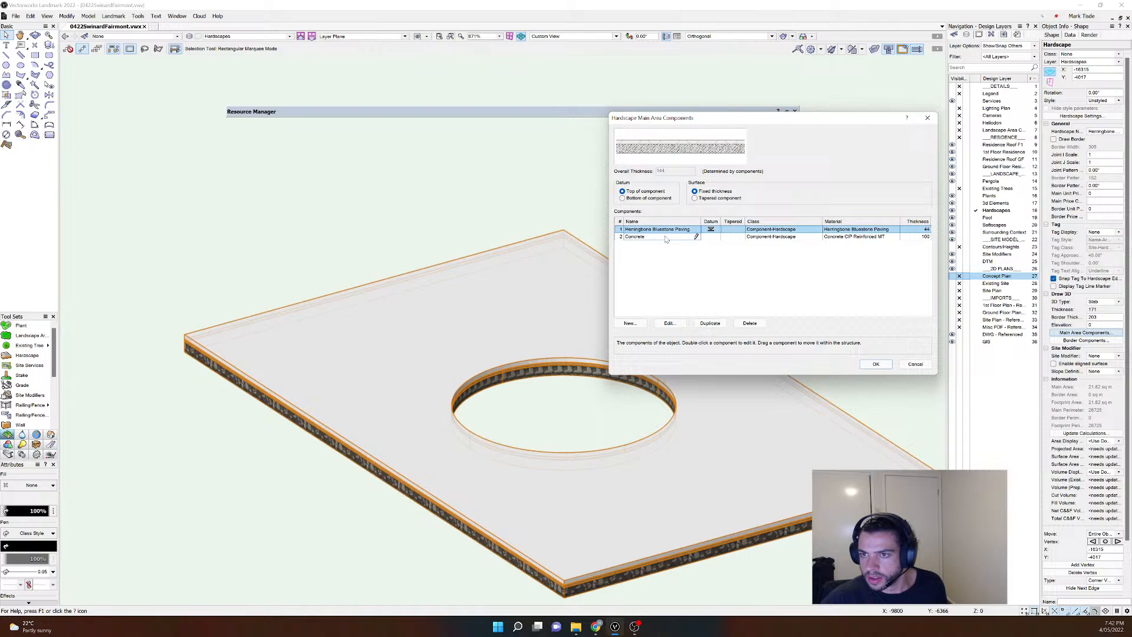
left_click(669, 323)
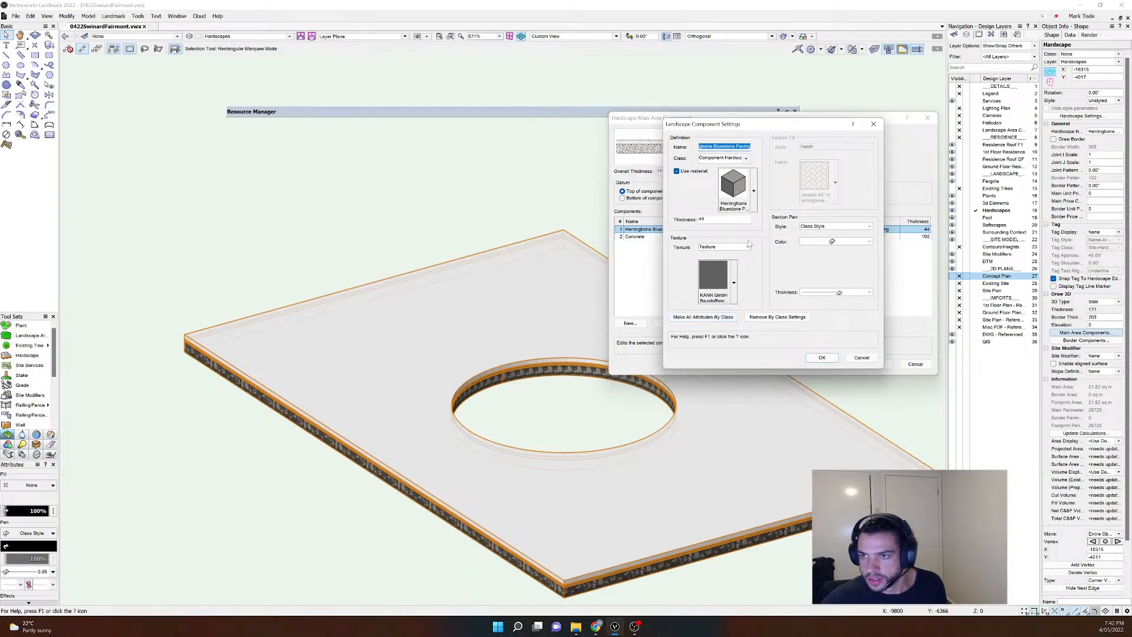
left_click(821, 357)
left_click(878, 364)
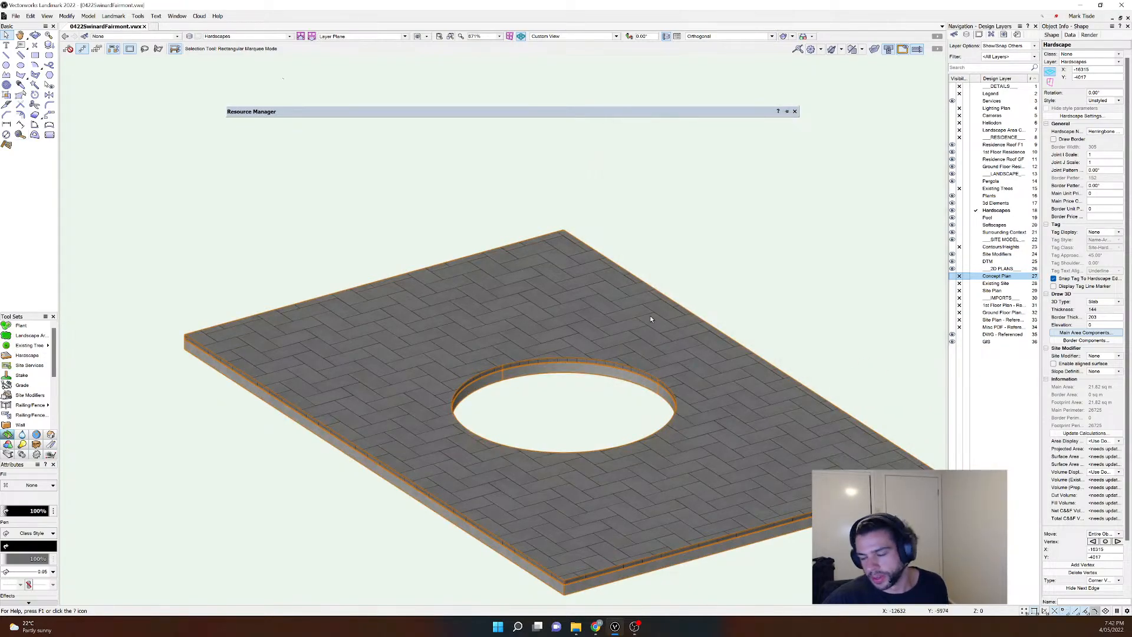
Step: Examine the herringbone texture on the connected path hardscapes and the rectangular paving in 3D
scroll(560, 289, "down", 2)
middle_click_drag(699, 224, 560, 313)
scroll(489, 319, "down", 2)
left_click(560, 314)
scroll(550, 310, "up", 3)
middle_click_drag(776, 224, 602, 304)
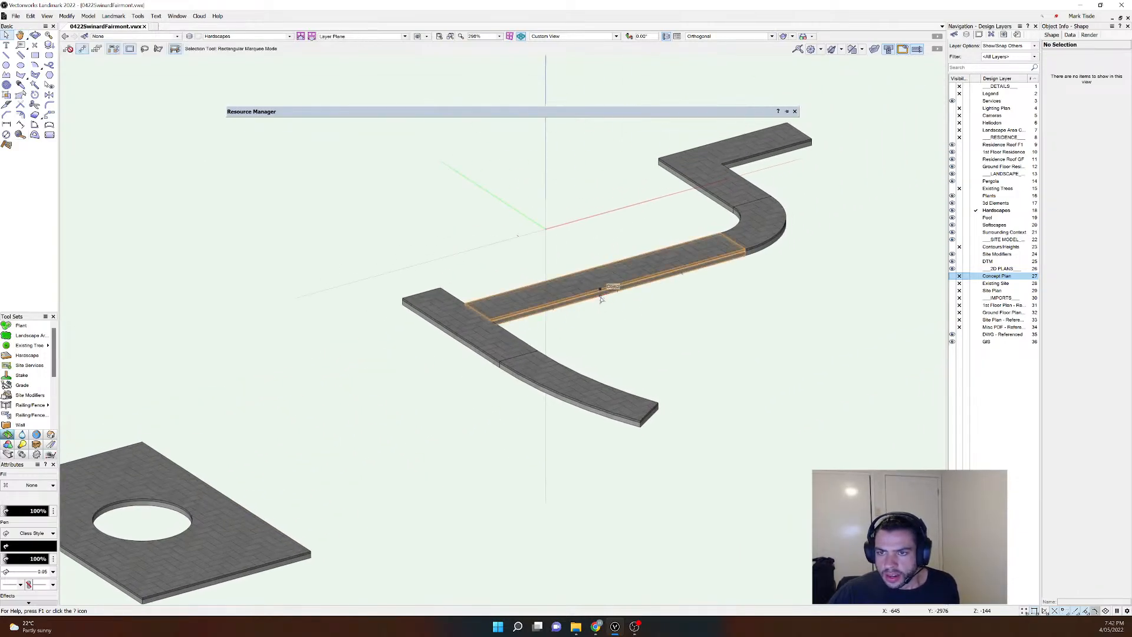
scroll(603, 257, "up", 3)
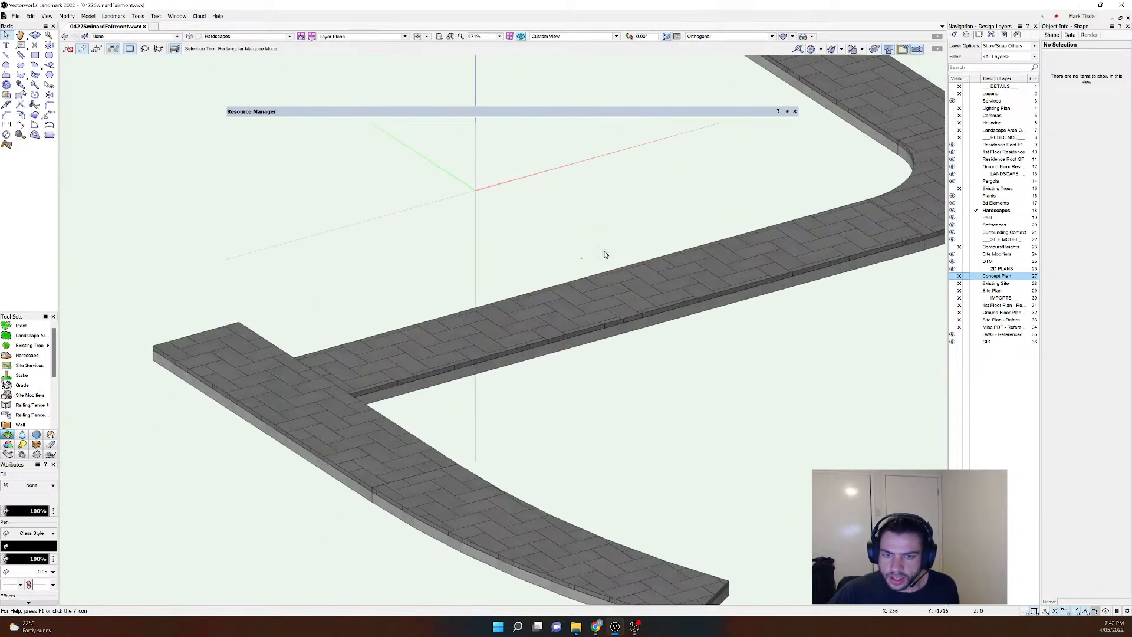
scroll(604, 252, "down", 3)
scroll(606, 250, "down", 2)
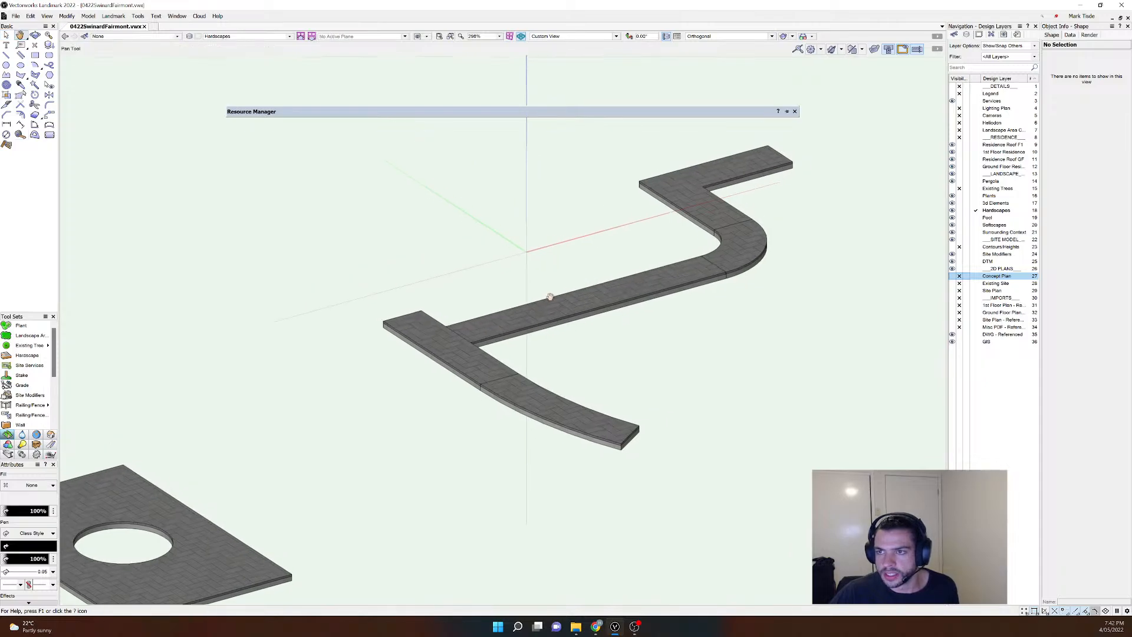
Step: Select the five connected path hardscapes and set their elevation to 31200
scroll(715, 286, "down", 3)
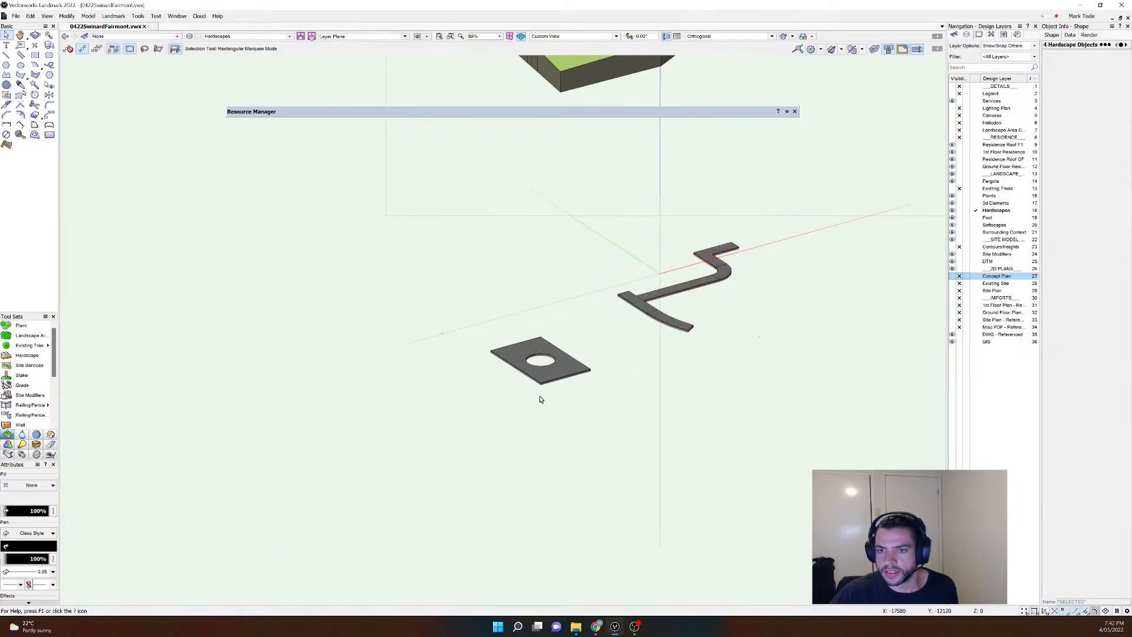
scroll(648, 365, "down", 2)
left_click_drag(747, 258, 622, 350)
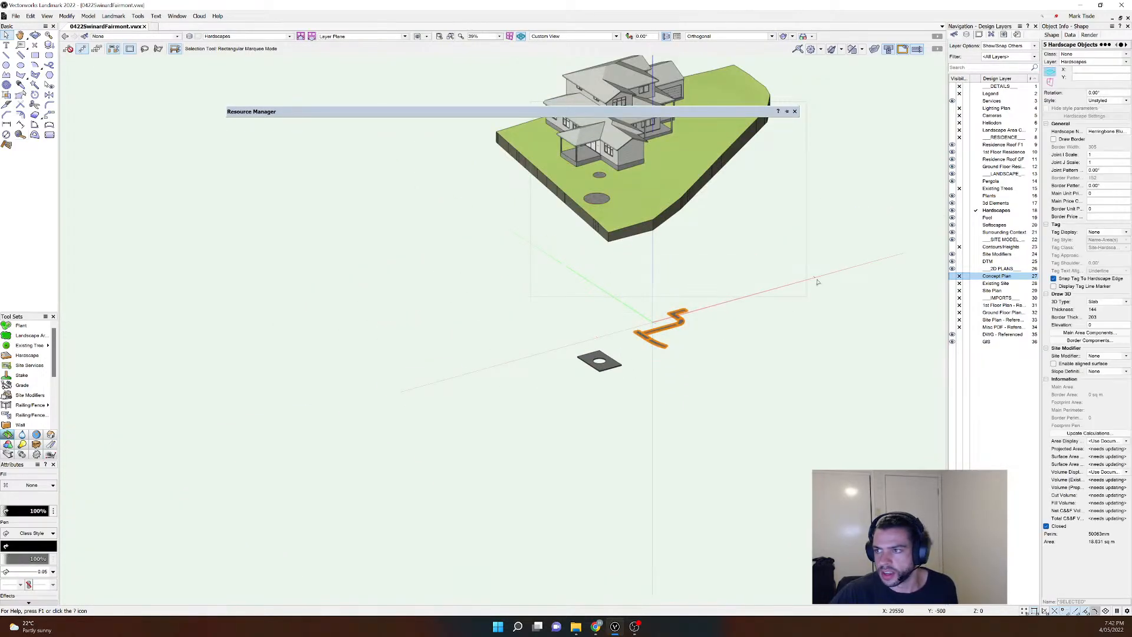
left_click(1099, 326)
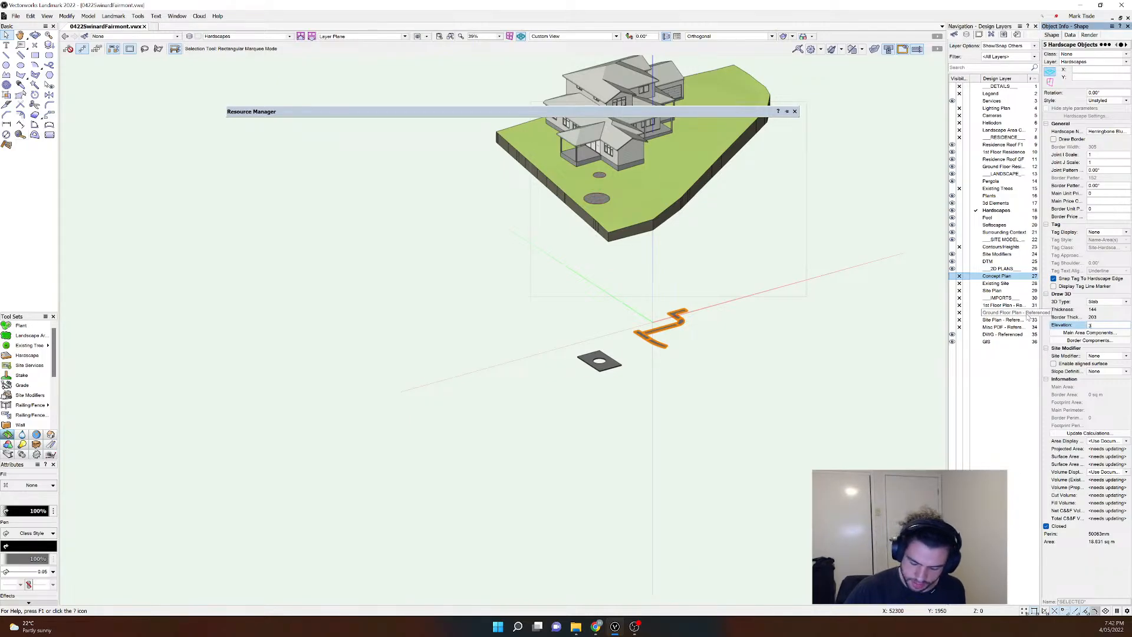
type("31200")
key("Return")
Step: Raise the five path hardscapes by a further 400, to an elevation of 31600
scroll(678, 141, "up", 10)
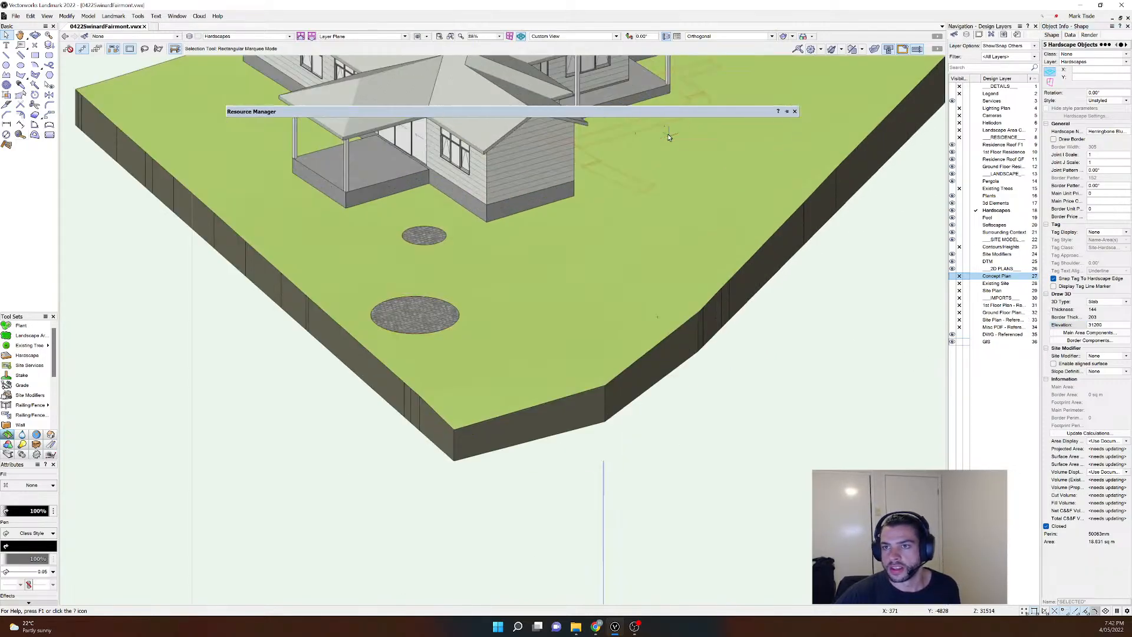
middle_click_drag(690, 157, 363, 338)
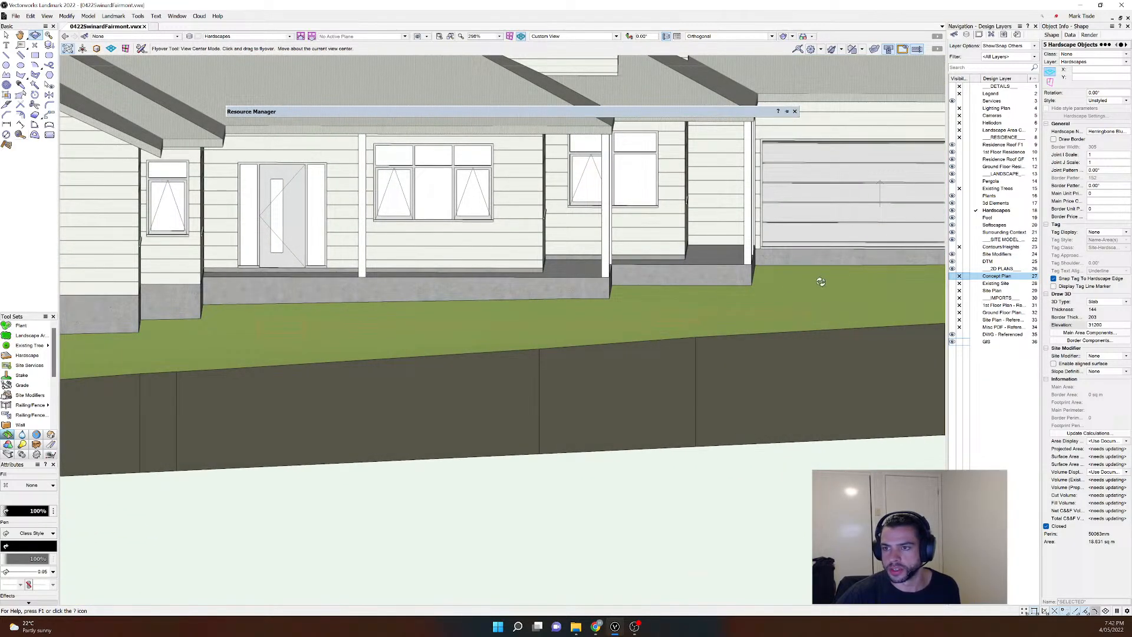
left_click(1090, 324)
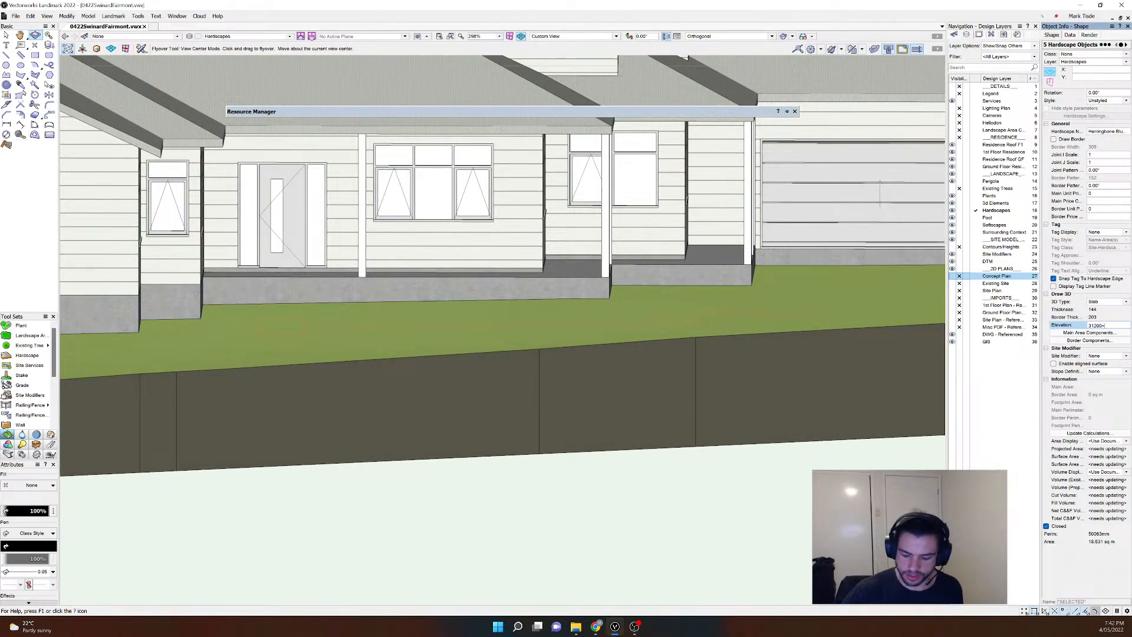
type("+400")
key("Return")
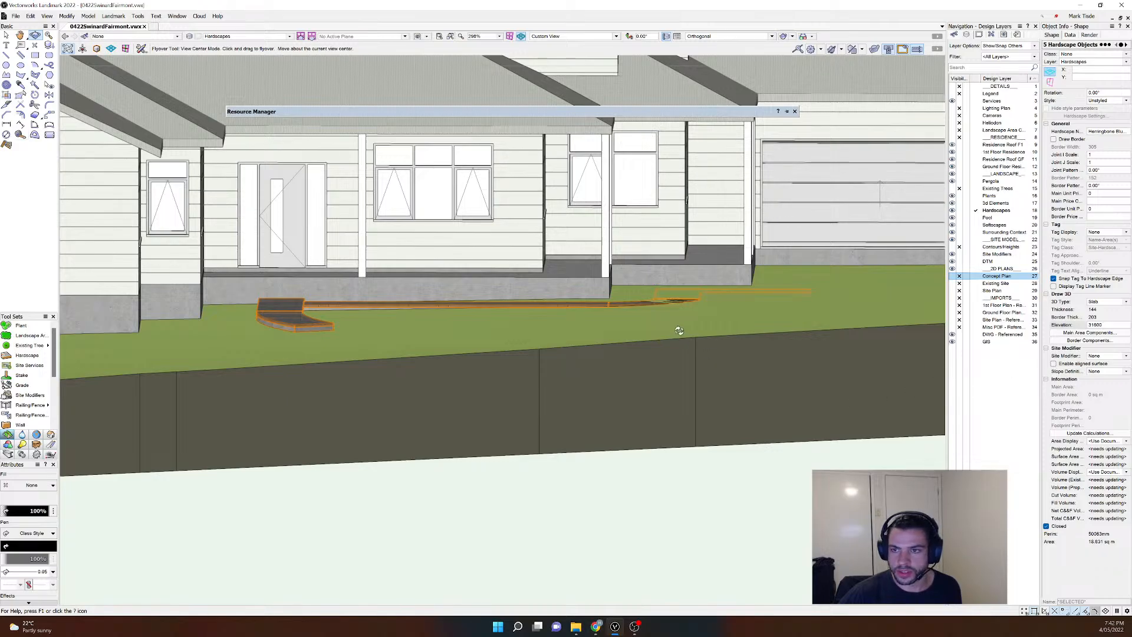
Step: Examine from several angles how the raised path hardscapes sit against the house porch and the sloping ground
scroll(689, 302, "up", 1)
left_click_drag(686, 295, 704, 250)
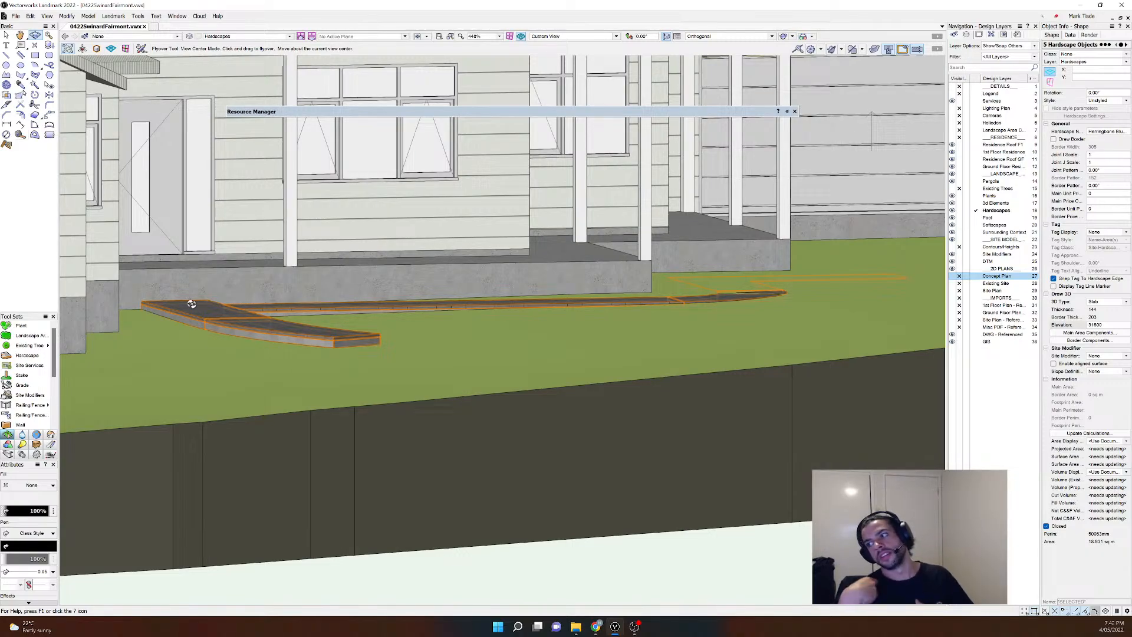
scroll(423, 265, "down", 5)
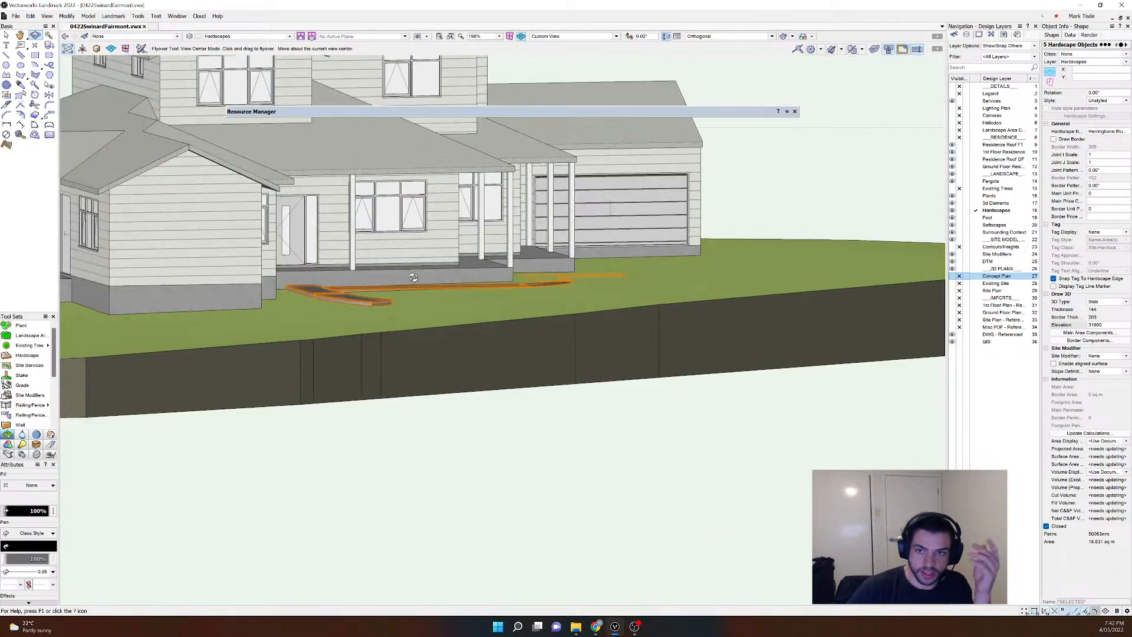
scroll(422, 266, "down", 1)
middle_click_drag(423, 265, 527, 366)
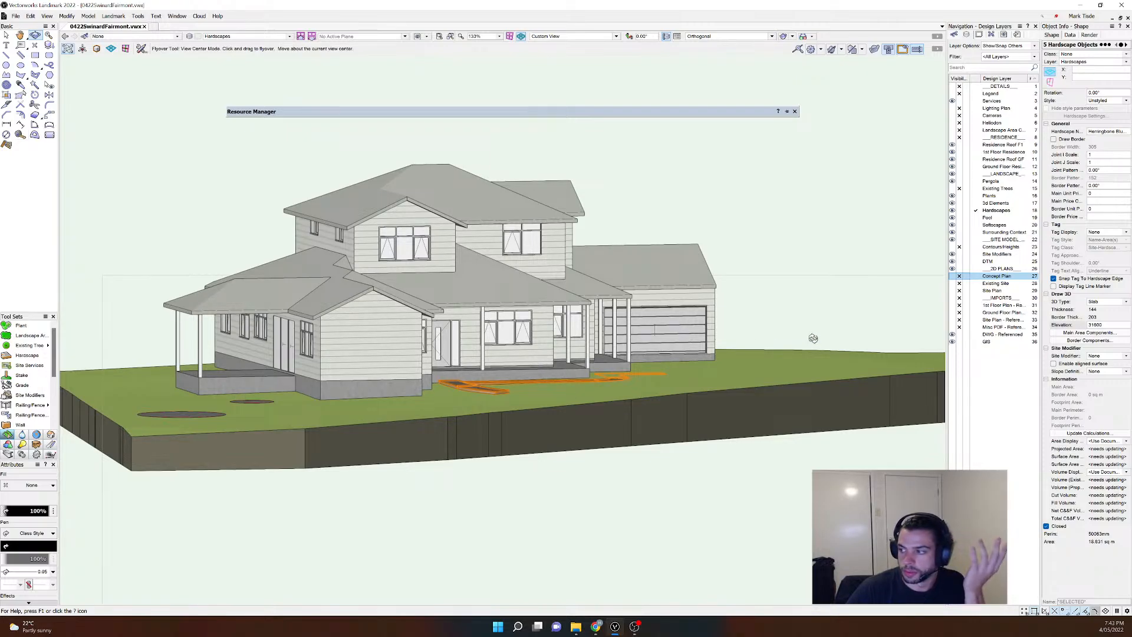
scroll(465, 386, "up", 5)
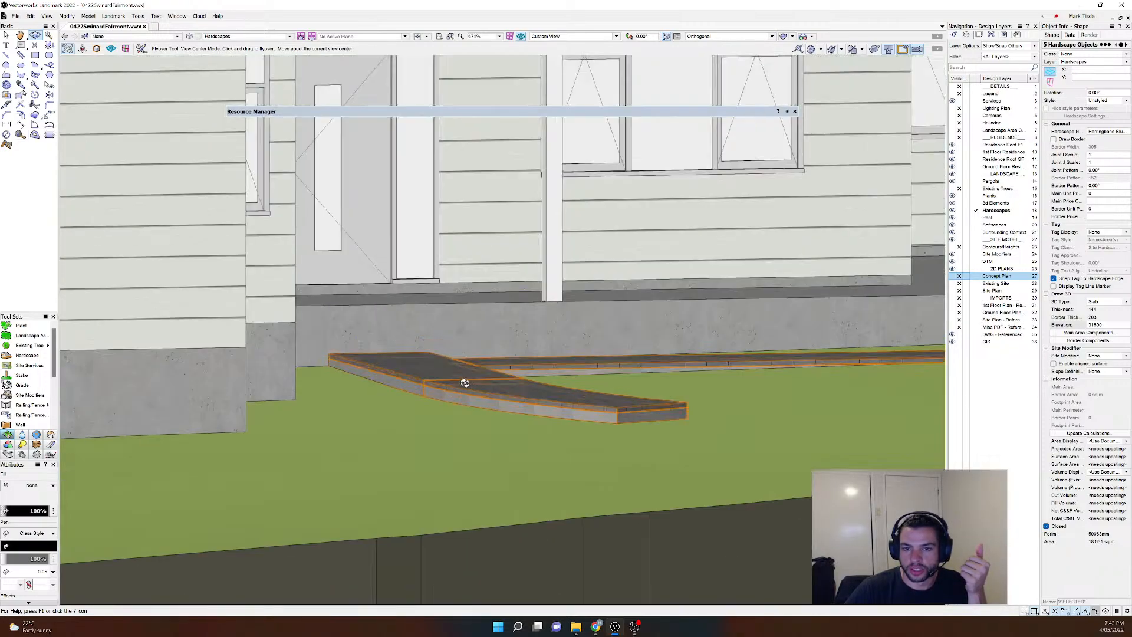
scroll(529, 376, "down", 3)
scroll(529, 376, "up", 4)
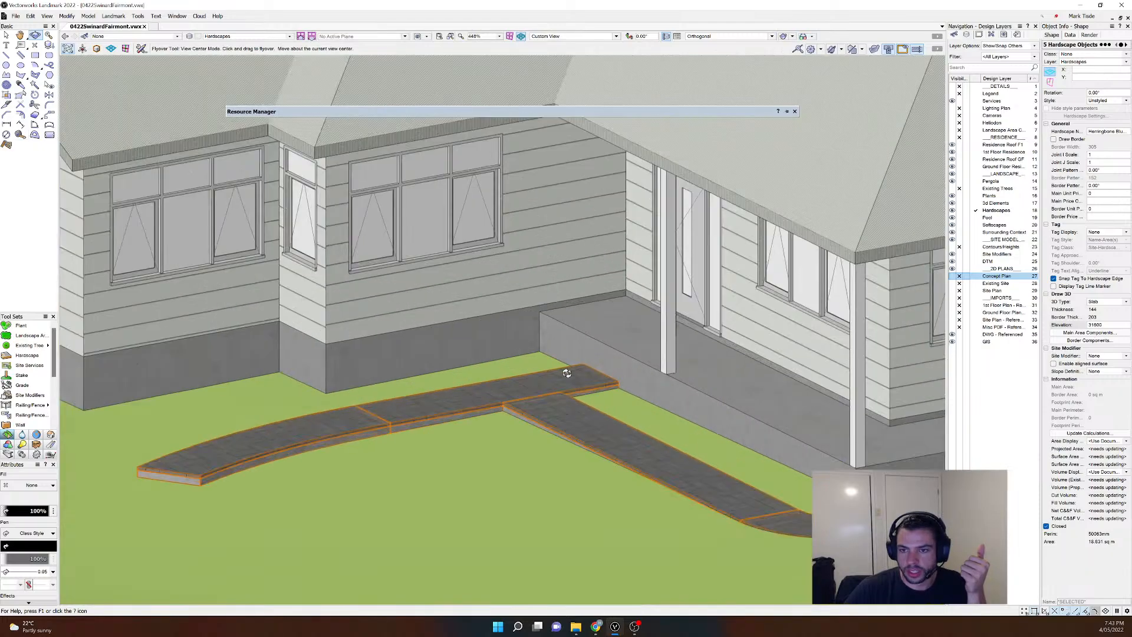
scroll(565, 374, "down", 2)
scroll(565, 377, "up", 6)
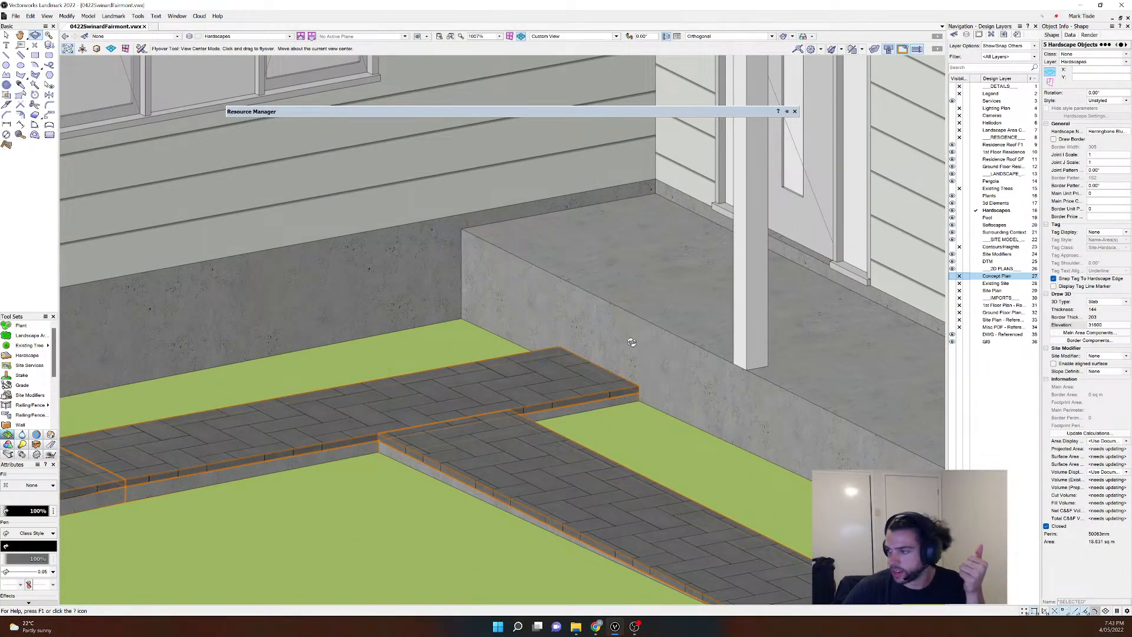
scroll(631, 341, "down", 5)
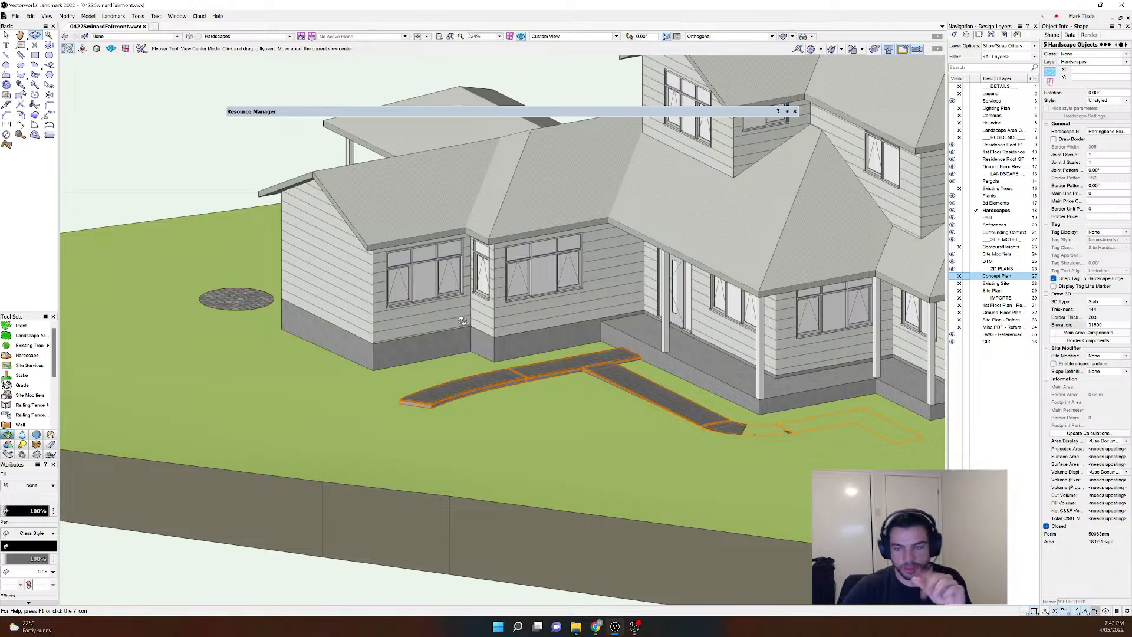
left_click_drag(352, 327, 283, 373)
Step: Review the herringbone hatch on the path and paving in the Top/Plan view, and clear the selection
key("x")
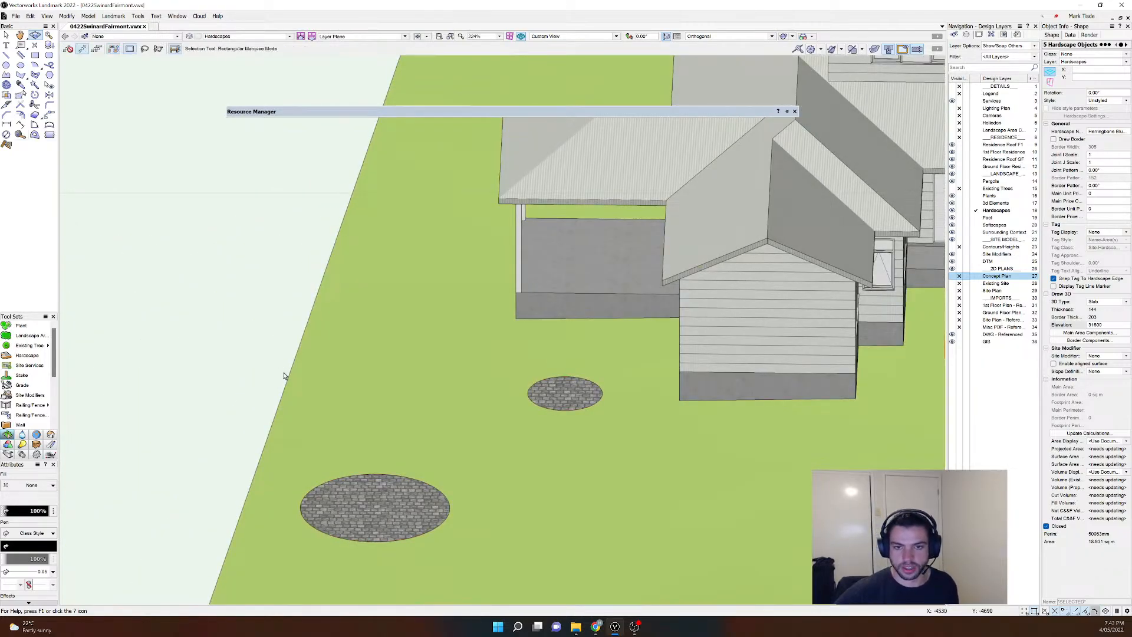
key("0")
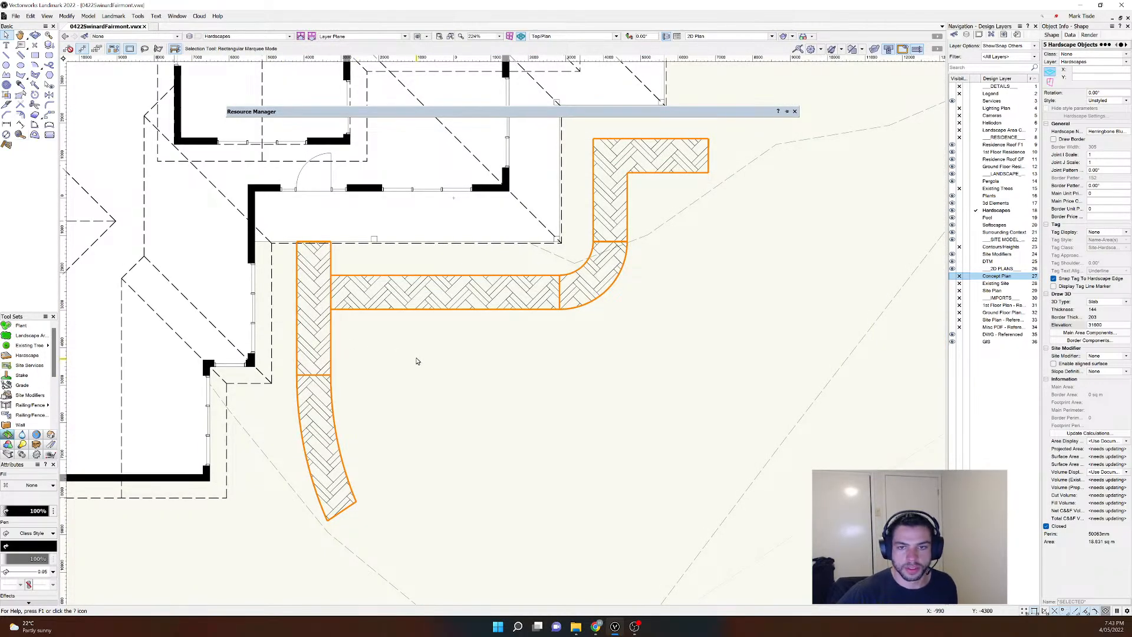
scroll(417, 362, "down", 3)
scroll(278, 422, "up", 3)
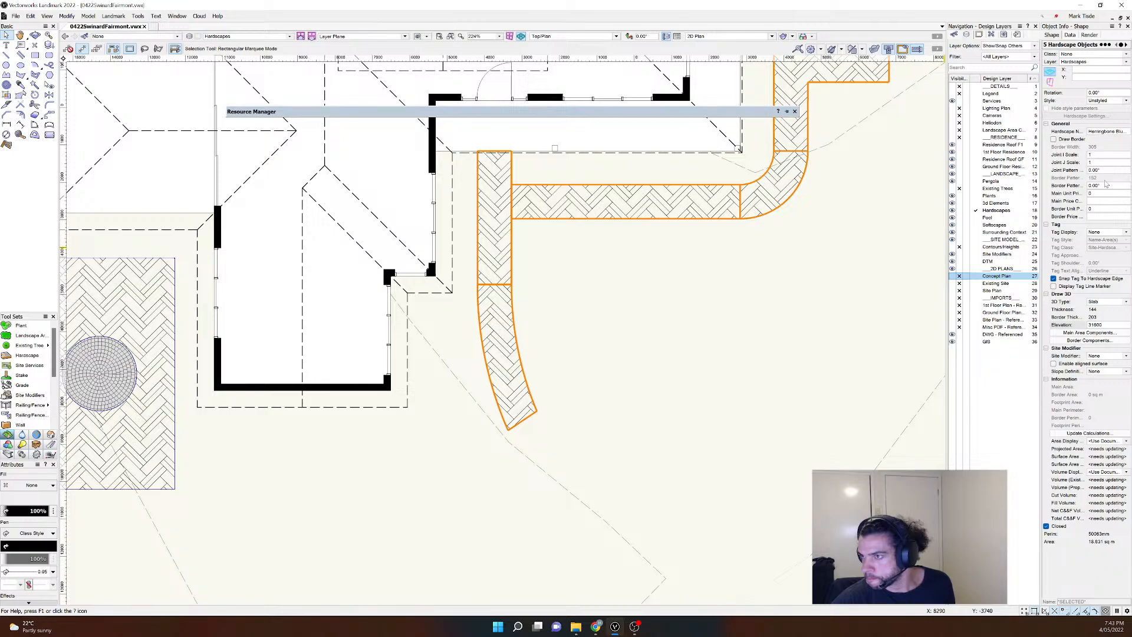
scroll(795, 276, "down", 5)
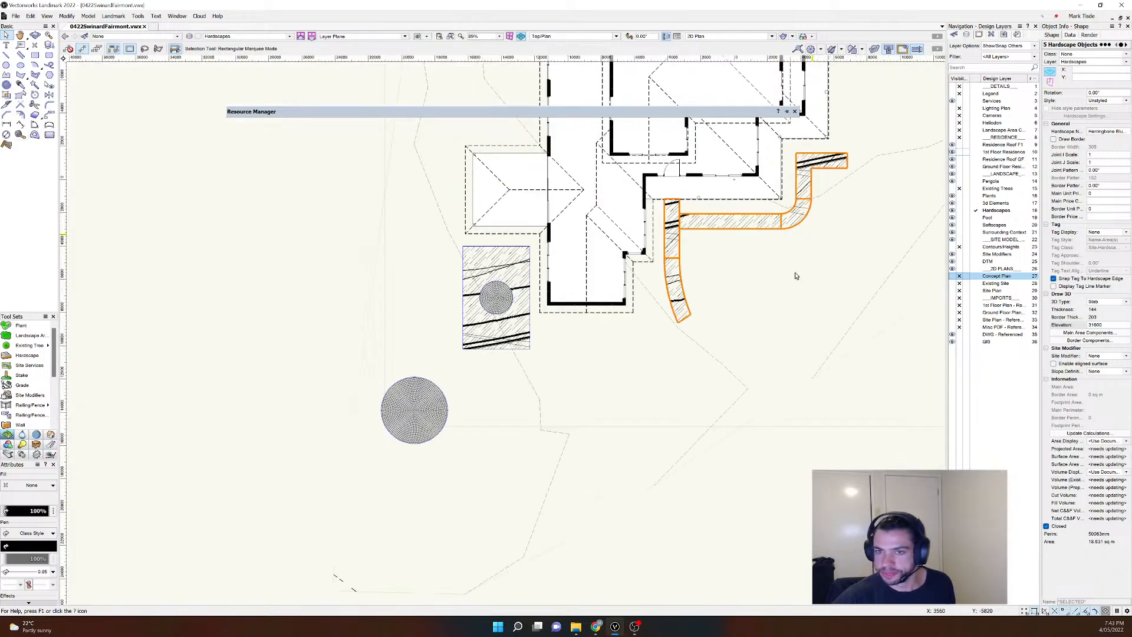
left_click(758, 300)
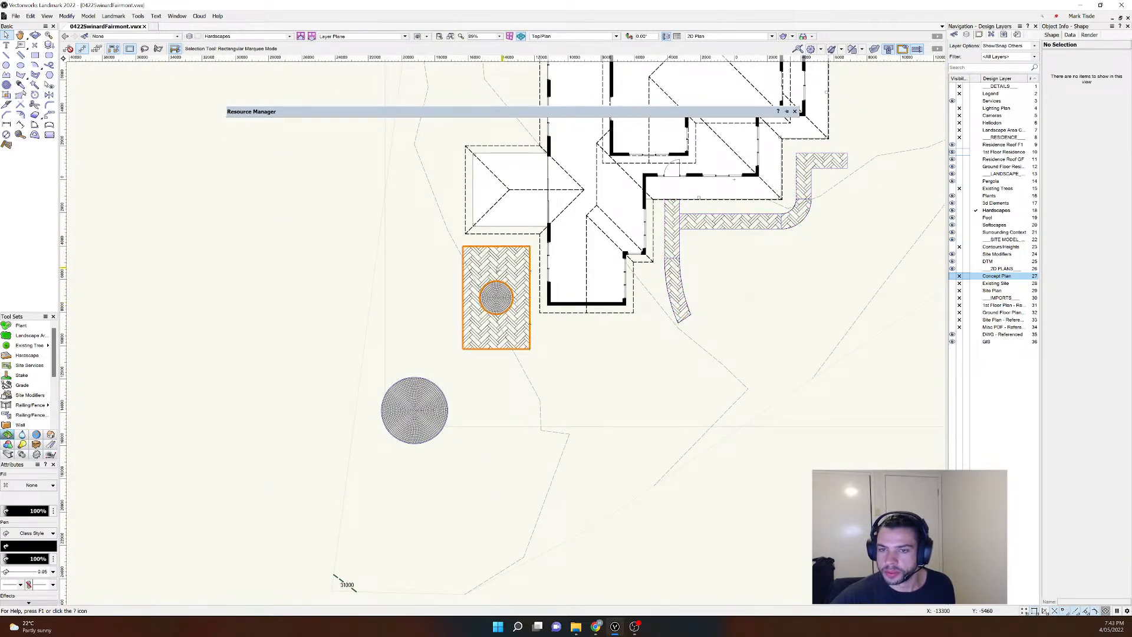
Step: Examine the rectangular herringbone paving with its circular cut-out in a 3D view, along with its available style options
left_click(465, 267)
key("shift+c")
left_click_drag(428, 350, 480, 323)
scroll(510, 328, "down", 3)
scroll(490, 375, "up", 6)
left_click_drag(539, 281, 531, 319)
key("x")
scroll(531, 319, "up", 4)
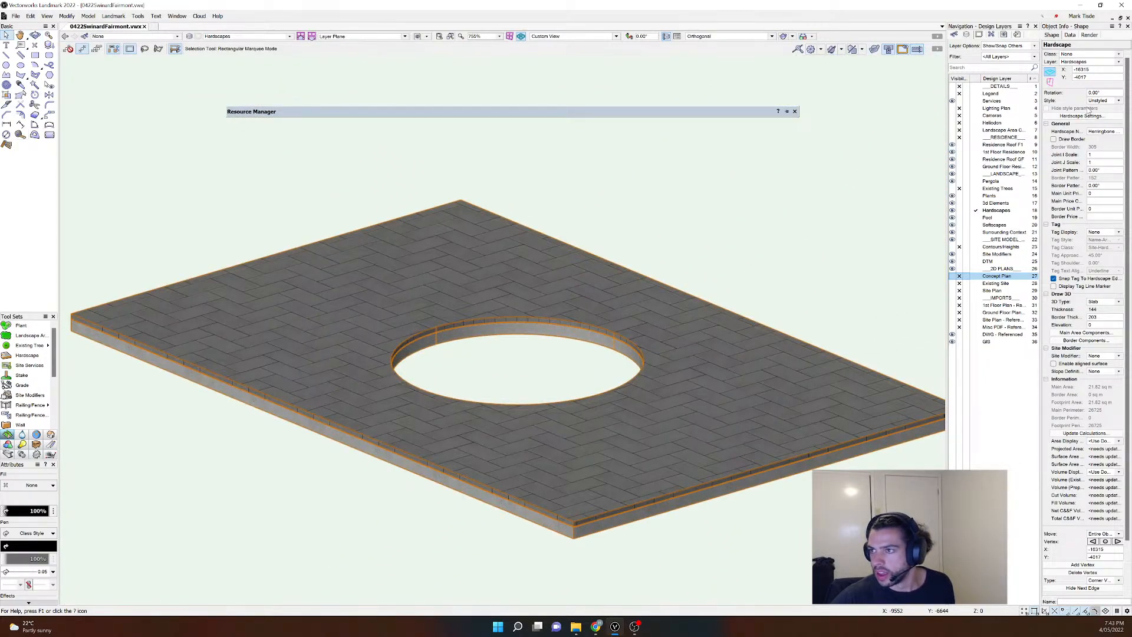
left_click(1103, 101)
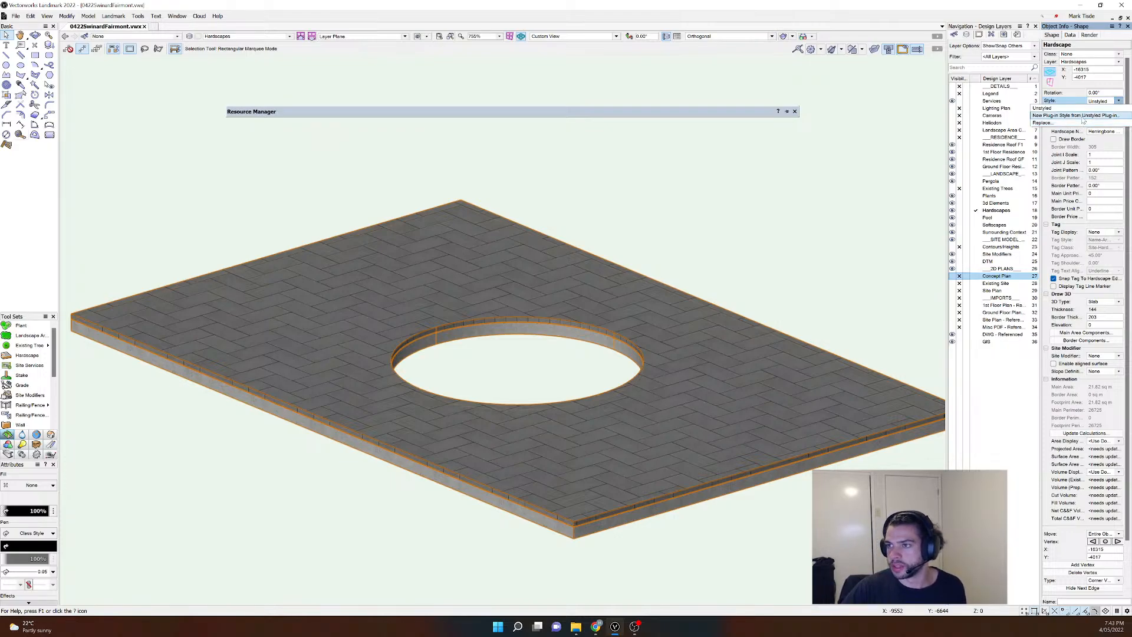
key("Escape")
scroll(734, 317, "down", 2)
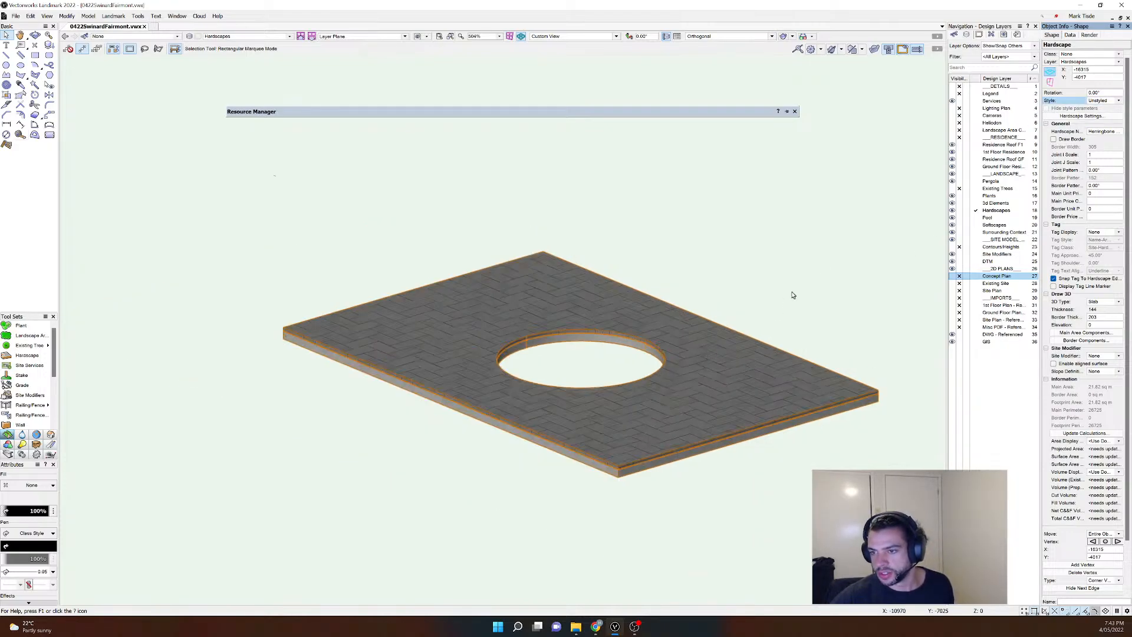
Step: Set the rectangular paving hardscape's elevation to 31200
left_click(791, 295)
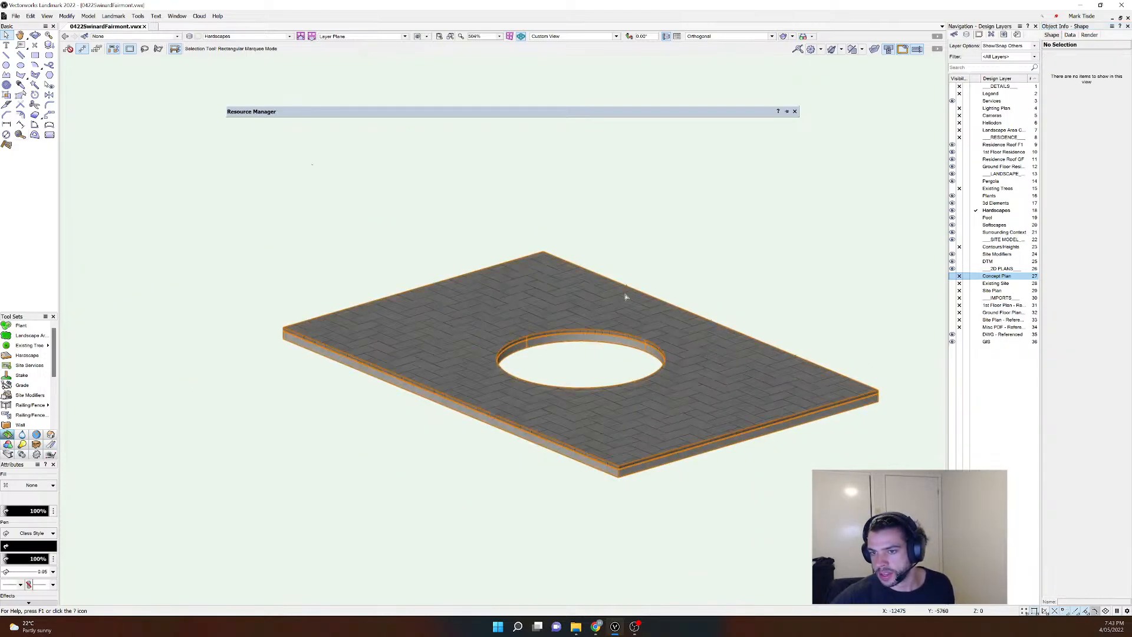
left_click(522, 327)
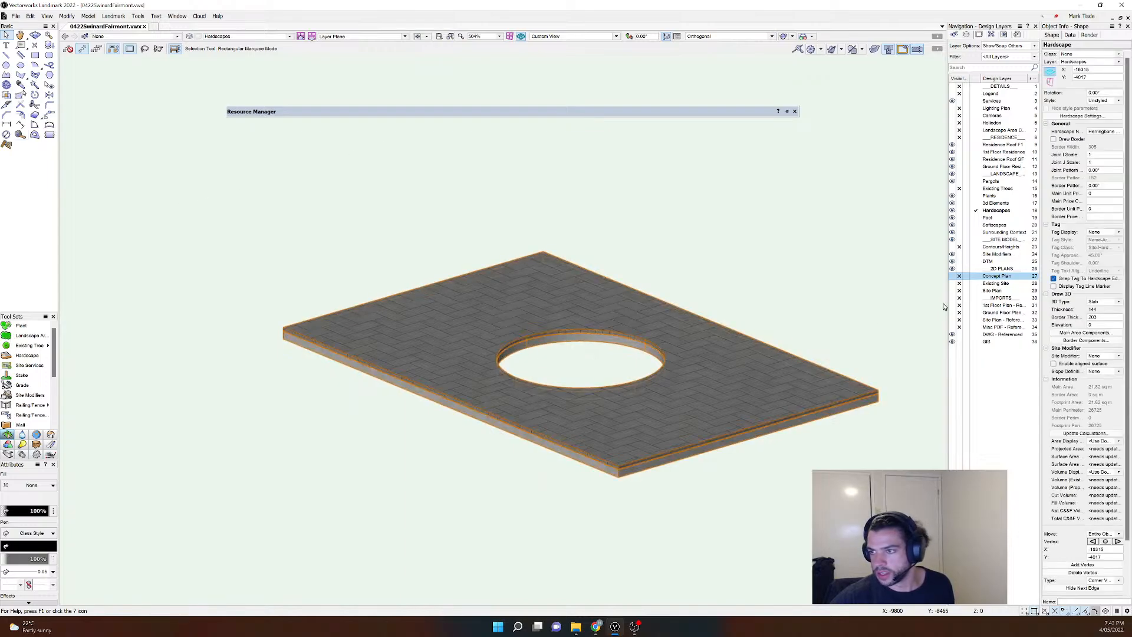
left_click(1101, 324)
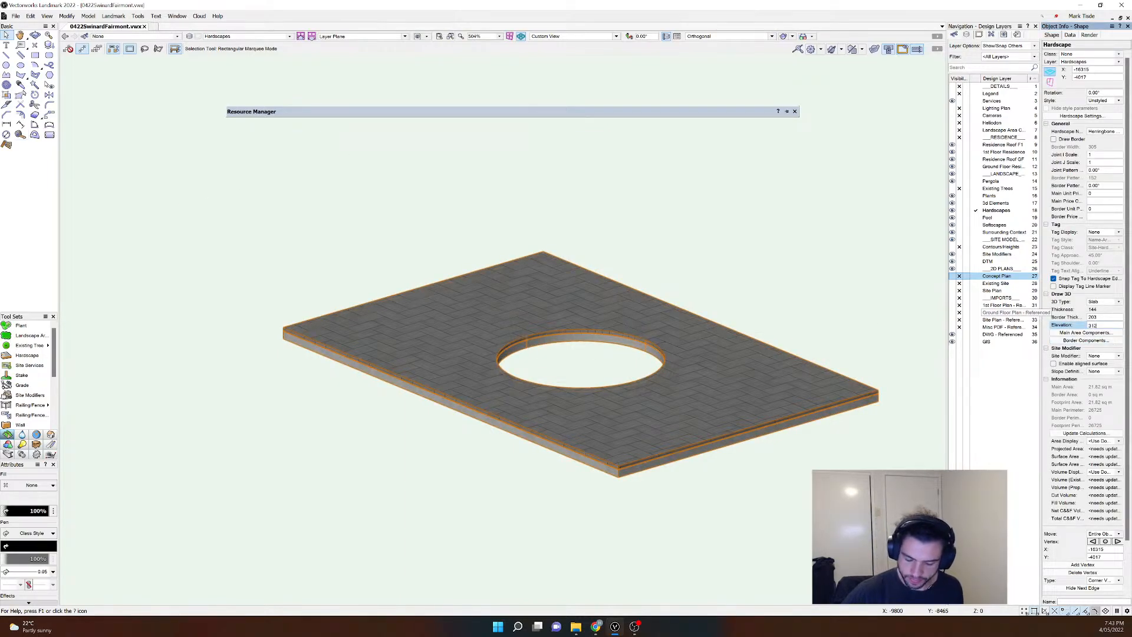
type("31200")
key("Return")
scroll(624, 389, "down", 10)
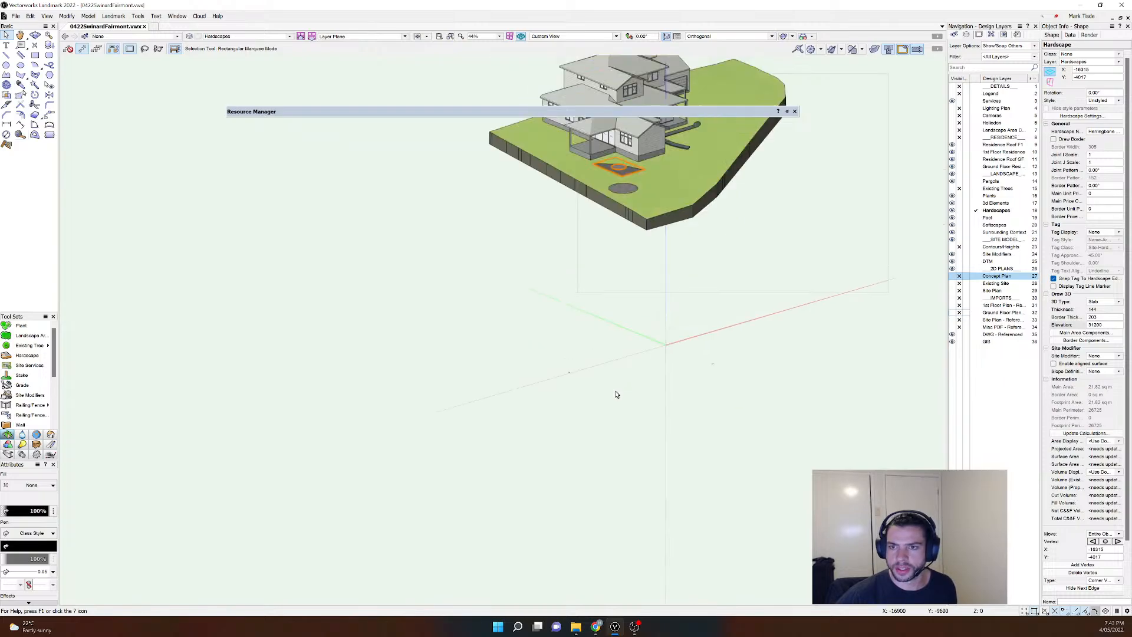
scroll(607, 177, "up", 11)
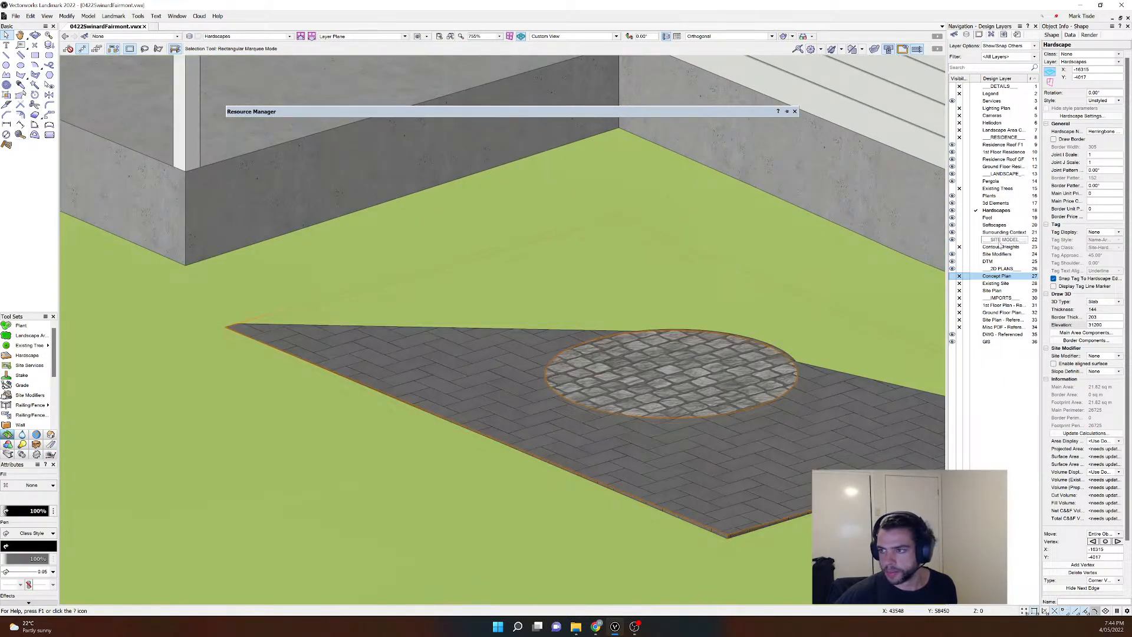
scroll(705, 324, "down", 2)
scroll(556, 324, "up", 4)
scroll(625, 365, "down", 4)
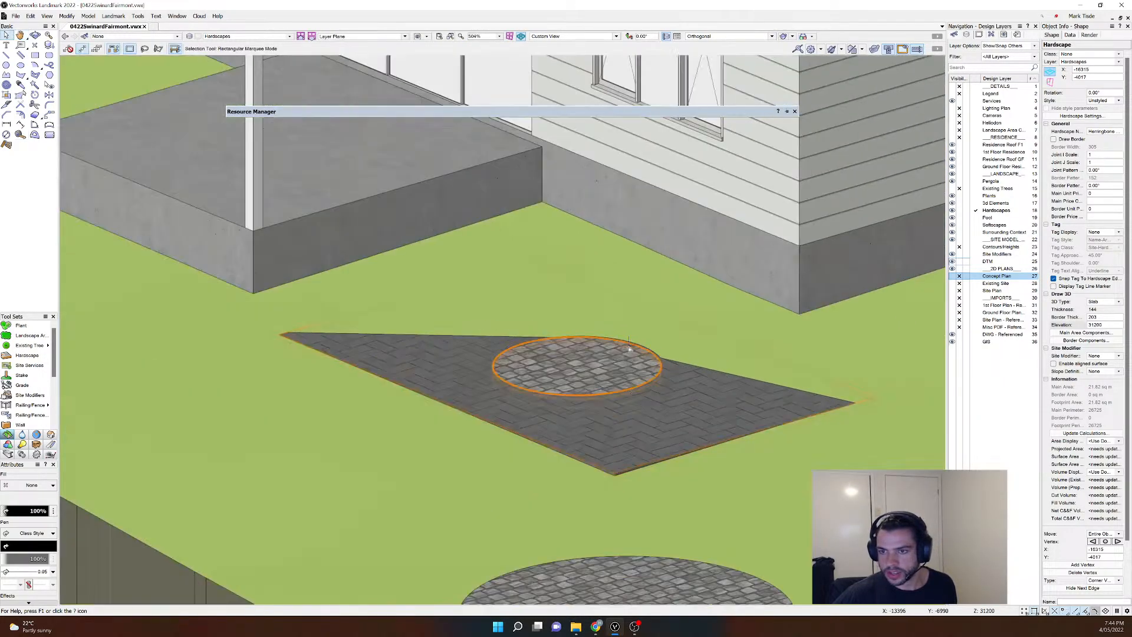
scroll(696, 408, "up", 1)
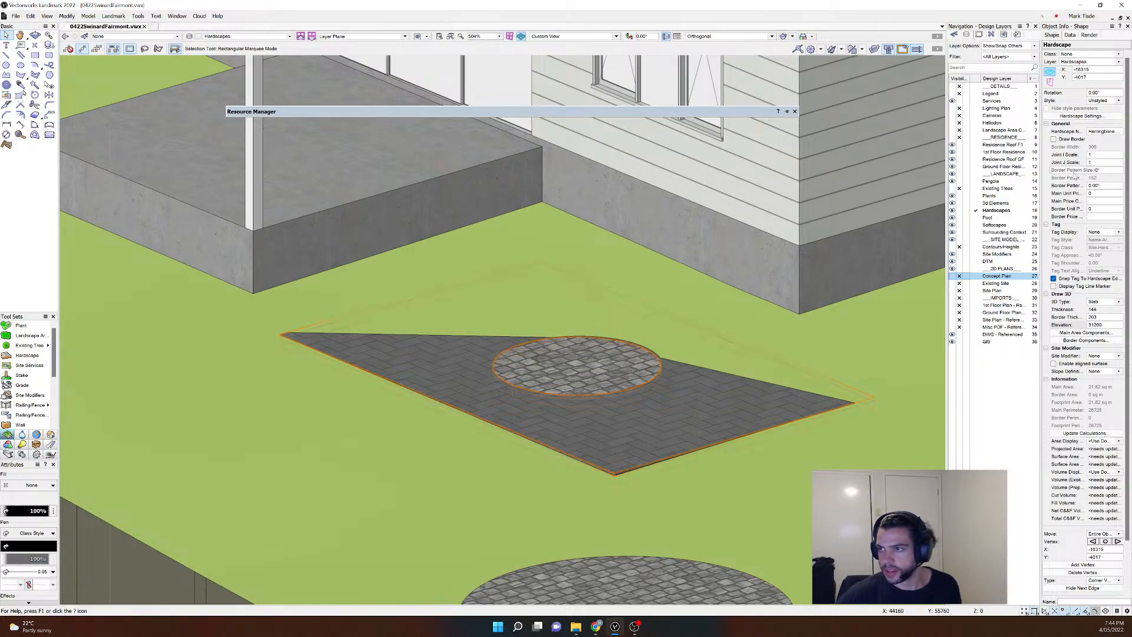
Step: Create a new hardscape style from the unstyled rectangular paving, entering the name Herringbone Bluestone Paving
left_click(1092, 102)
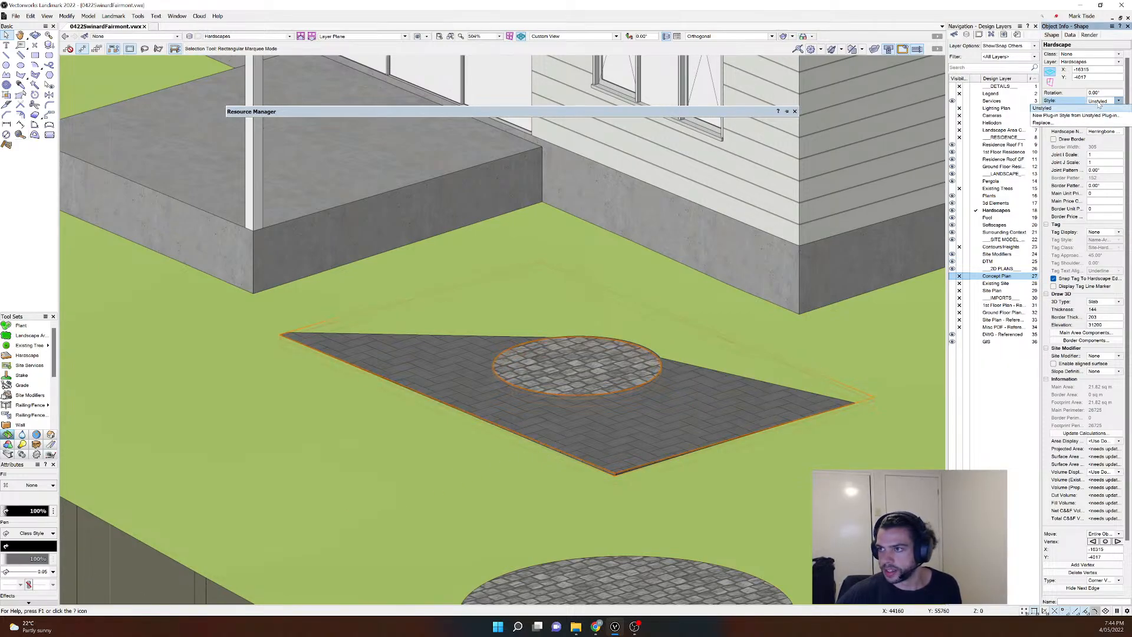
left_click(1090, 117)
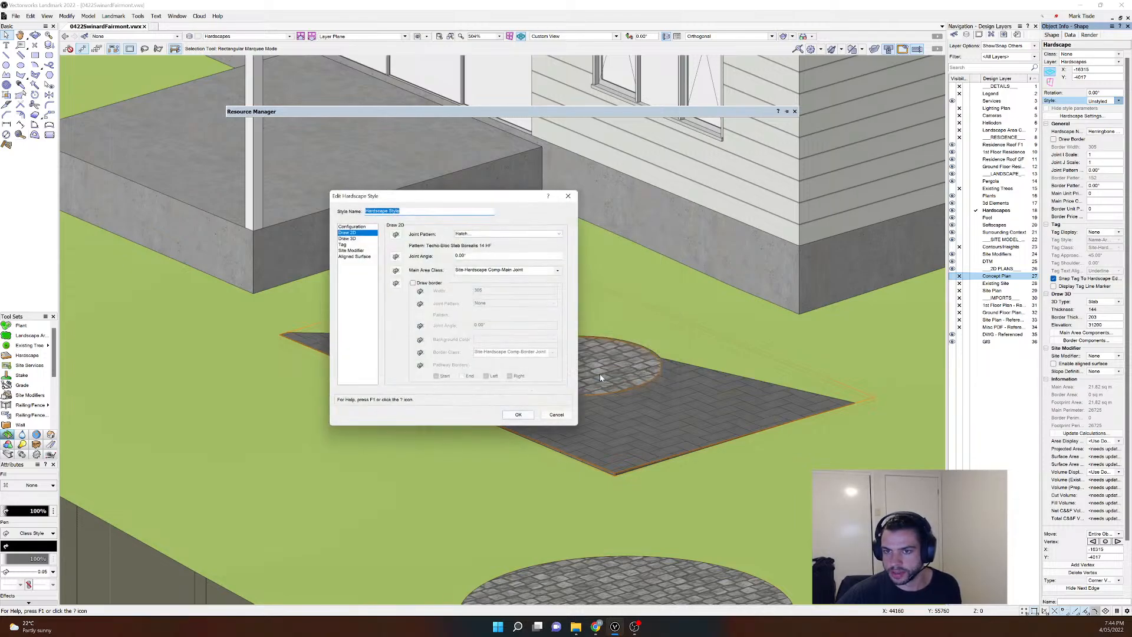
left_click(607, 375)
left_click(409, 208)
key("ctrl+a")
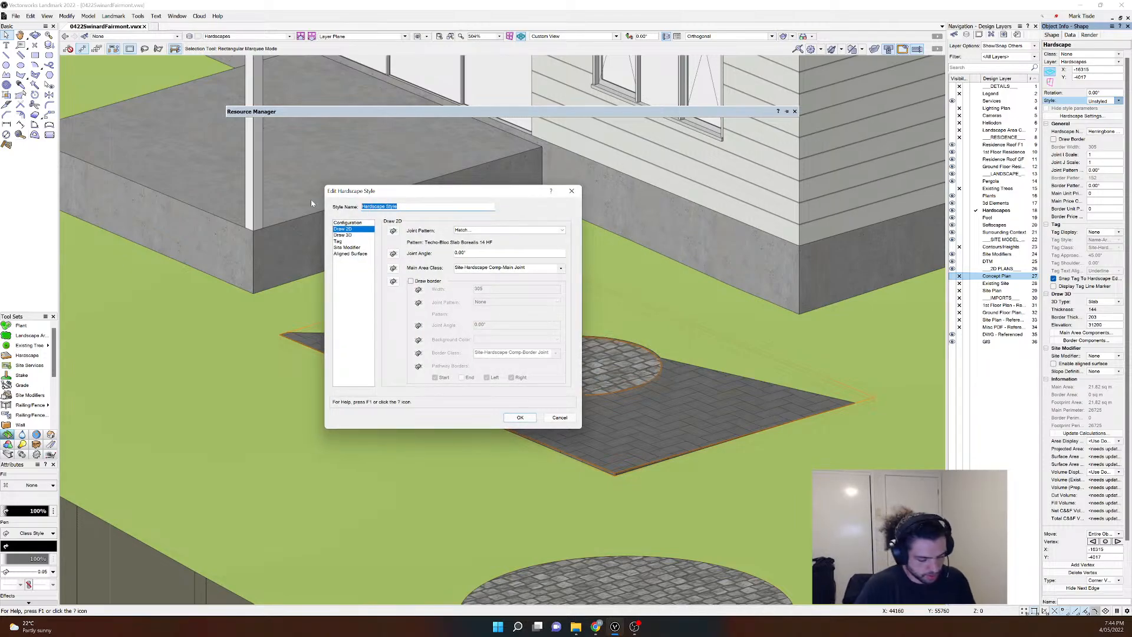
type("Har")
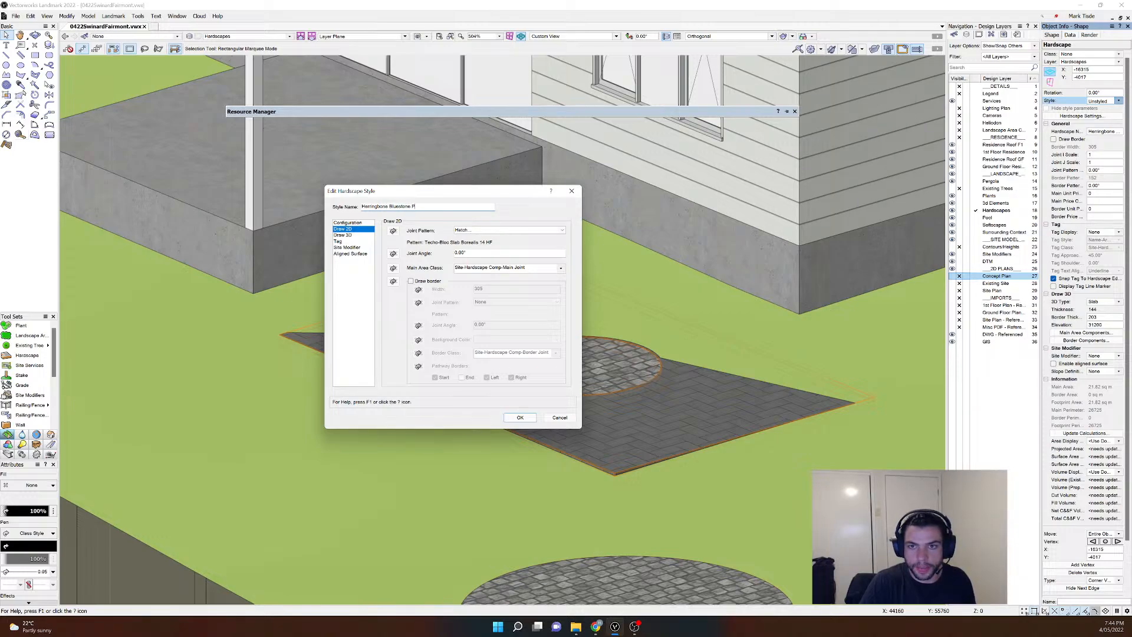
Step: Set the new style's 2D joint pattern to the Anston 45° Herringbone hatch
left_click(475, 231)
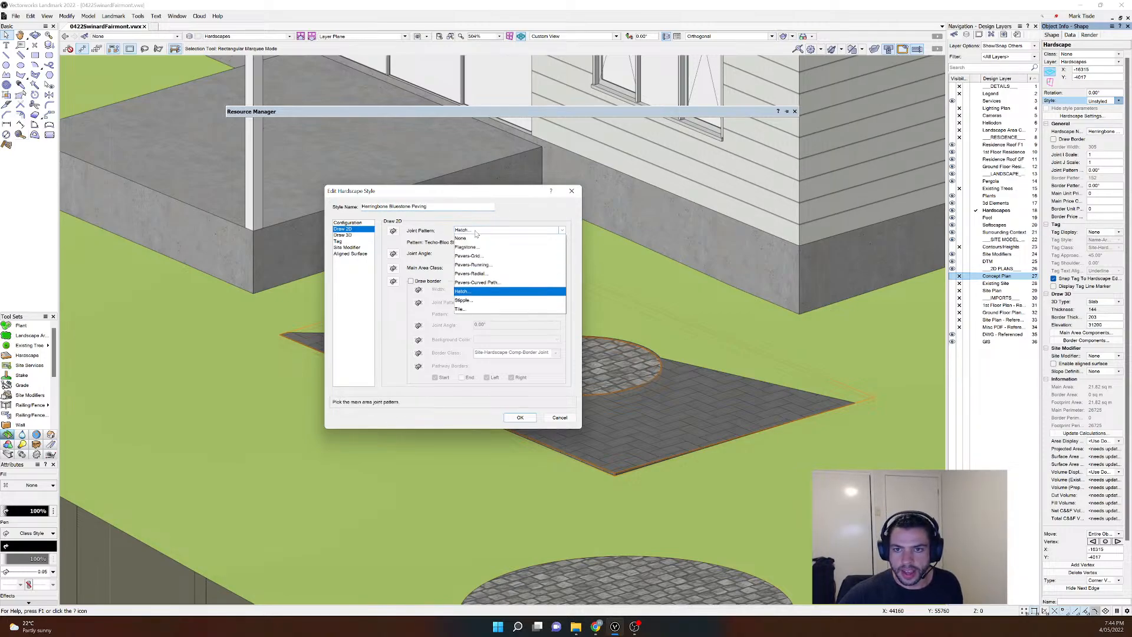
left_click(466, 291)
left_click(446, 297)
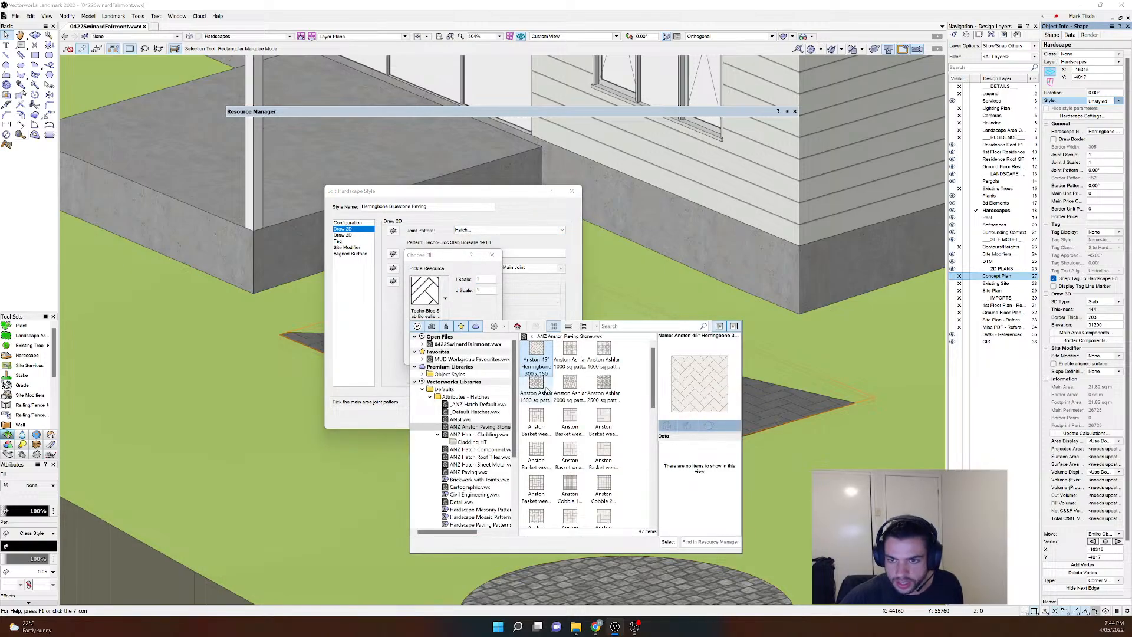
left_click(668, 541)
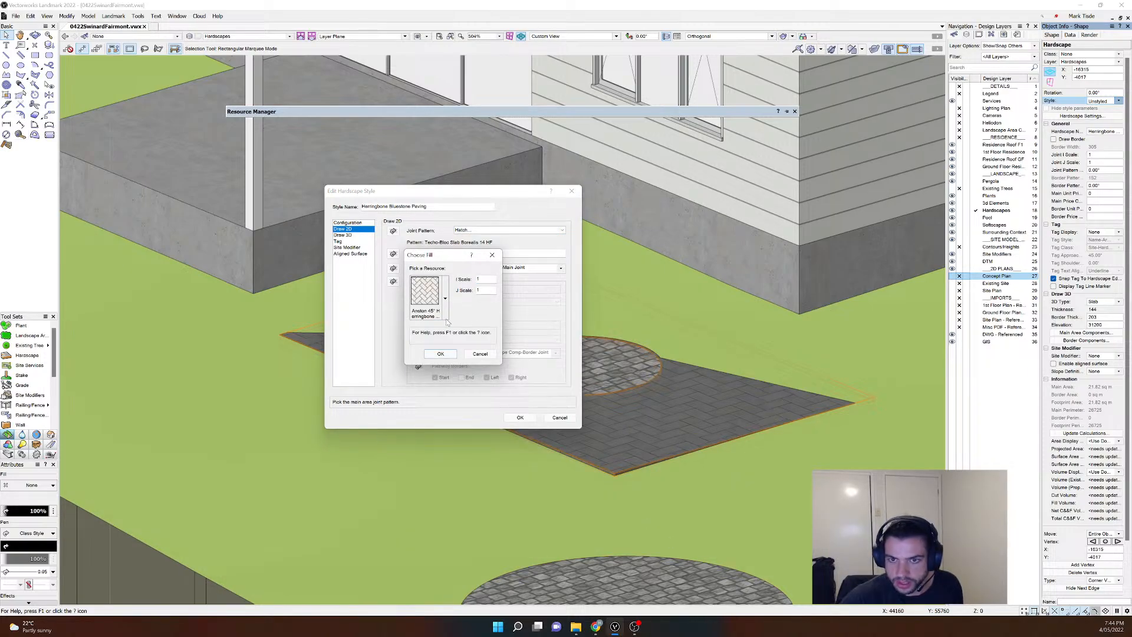
left_click(439, 354)
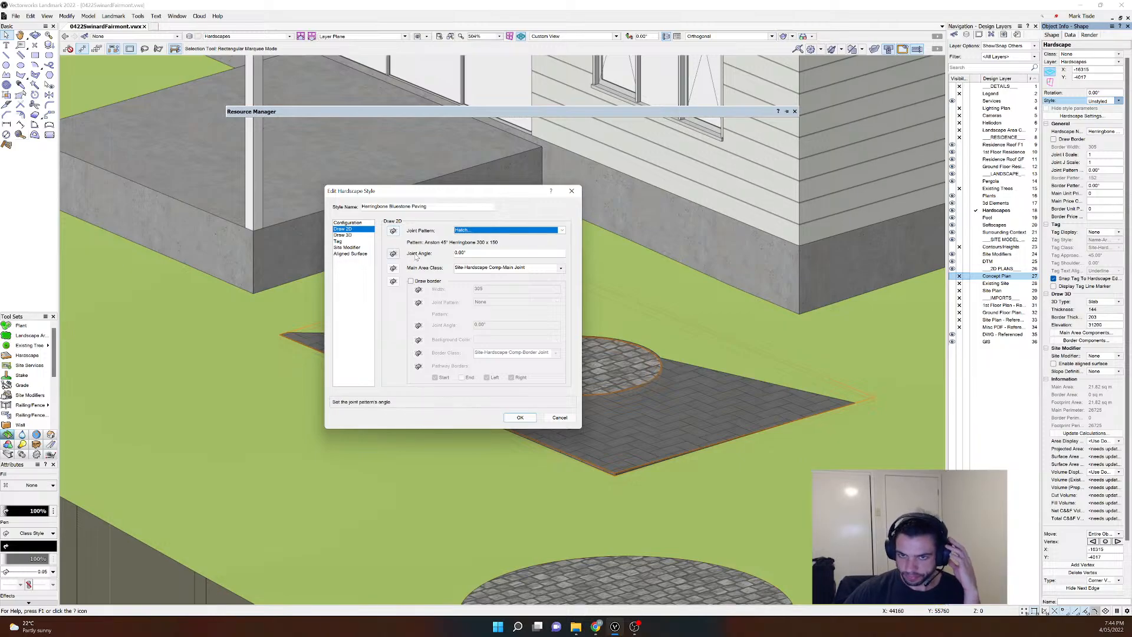
left_click(467, 253)
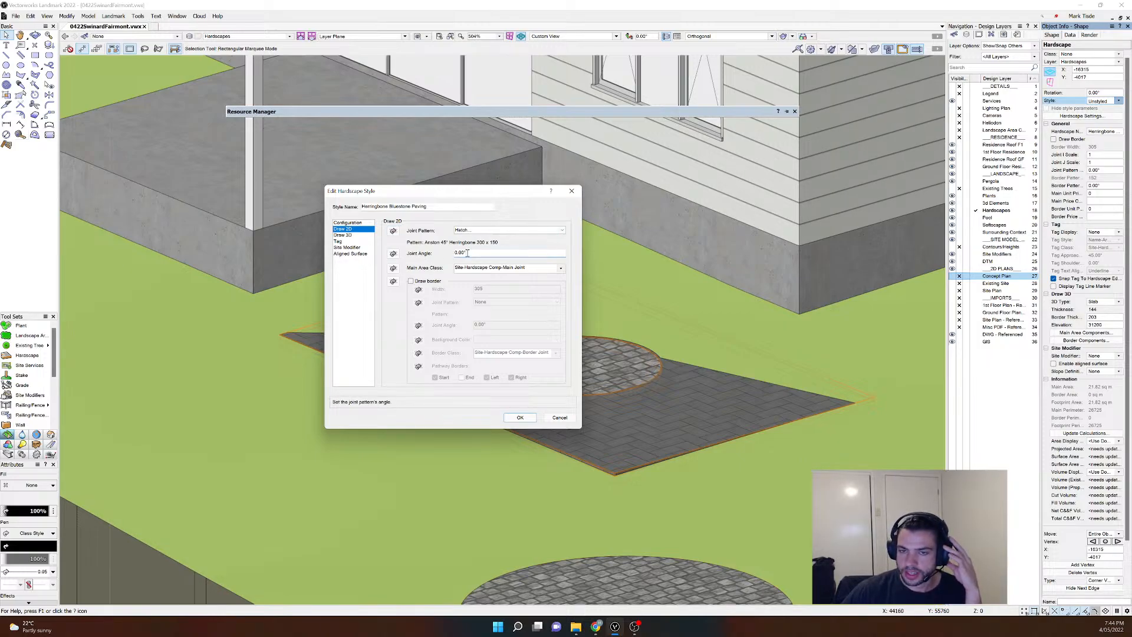
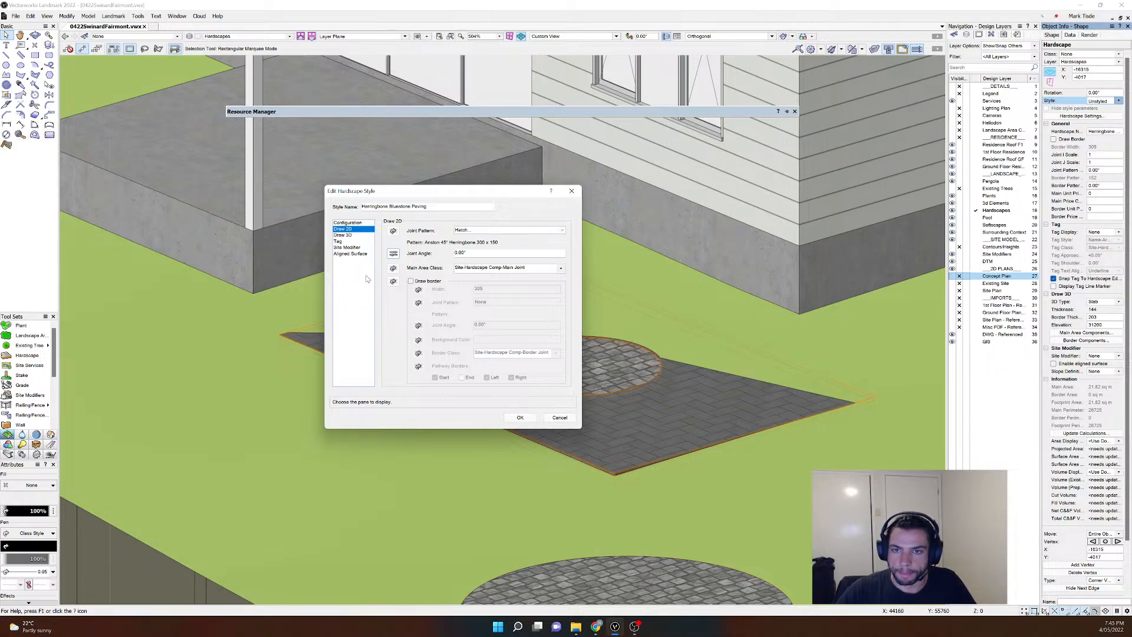
Step: Review the style's 3D, tag, site modifier and aligned surface settings, and save the style
left_click(356, 235)
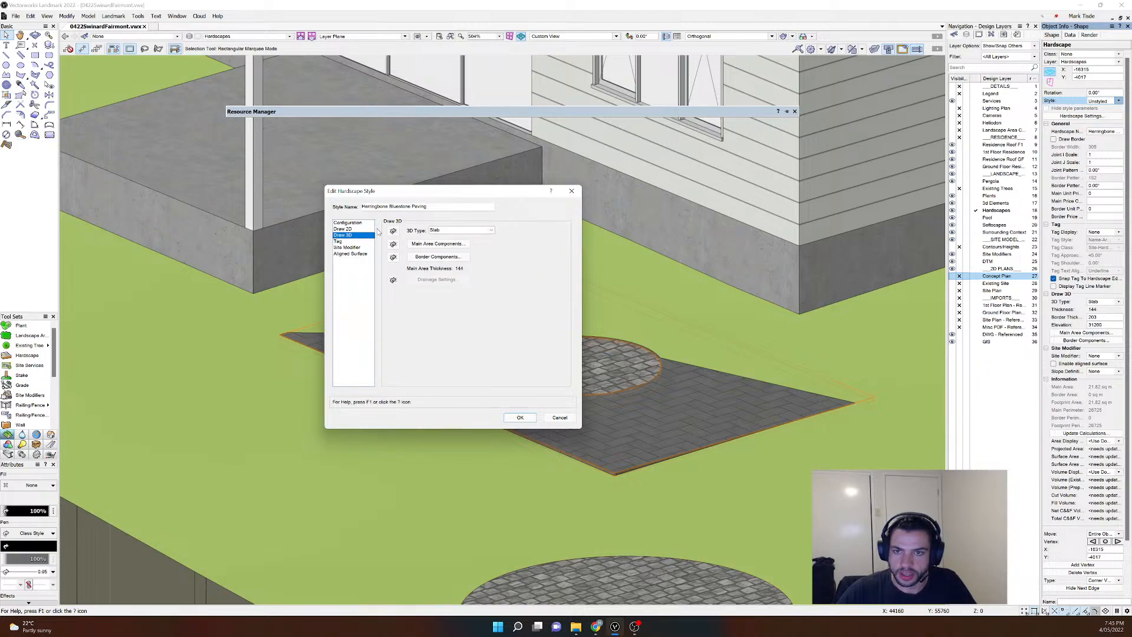
left_click(340, 242)
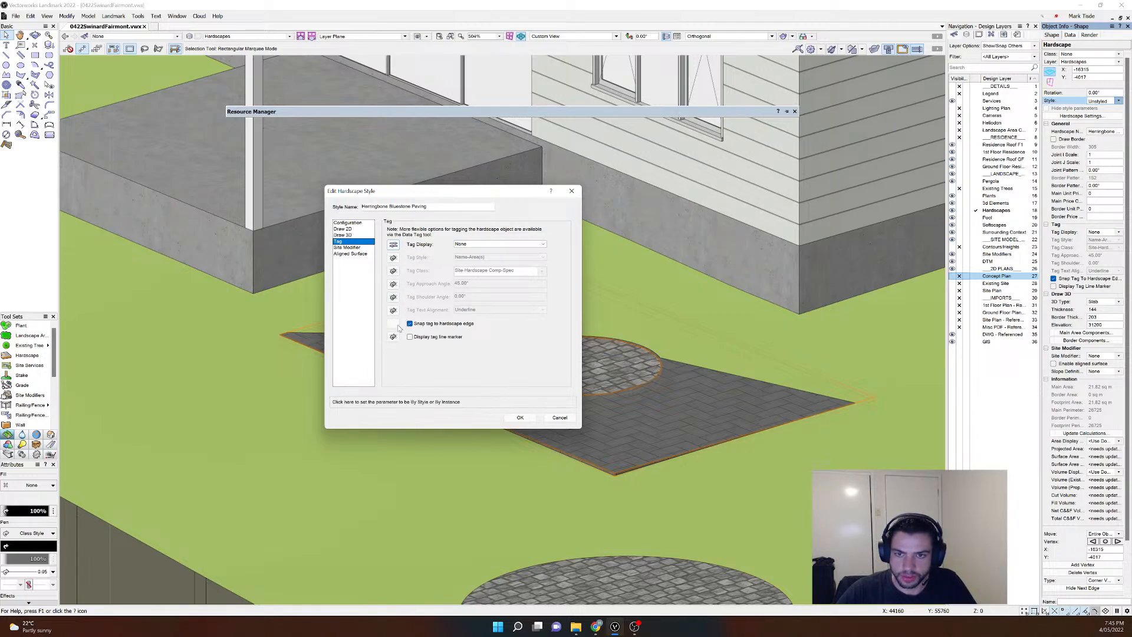
left_click(347, 247)
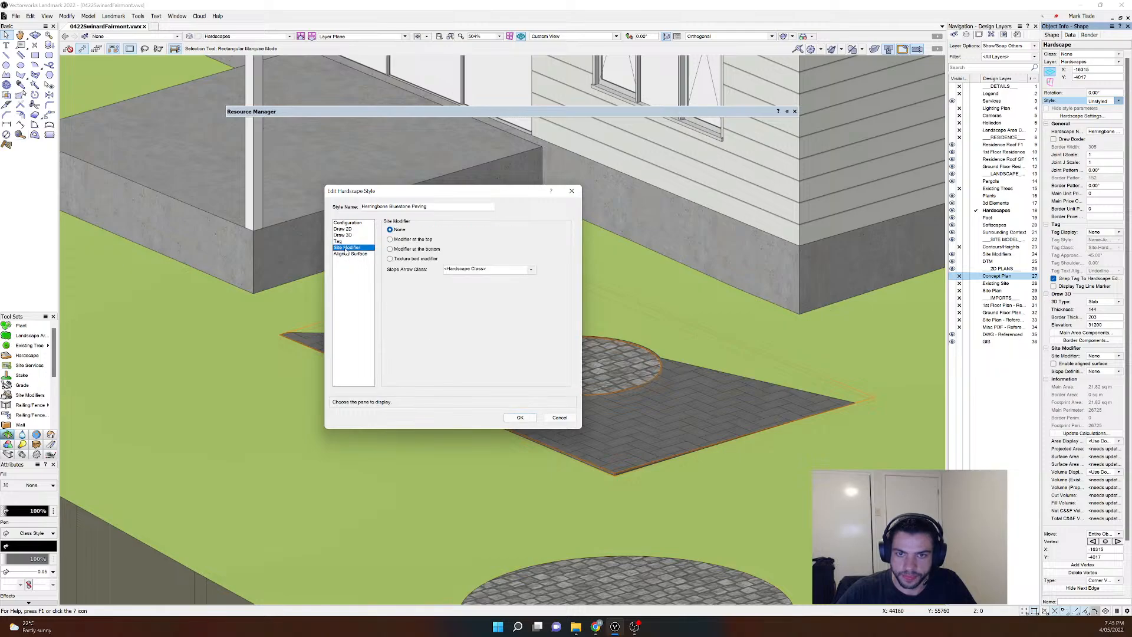
left_click(349, 254)
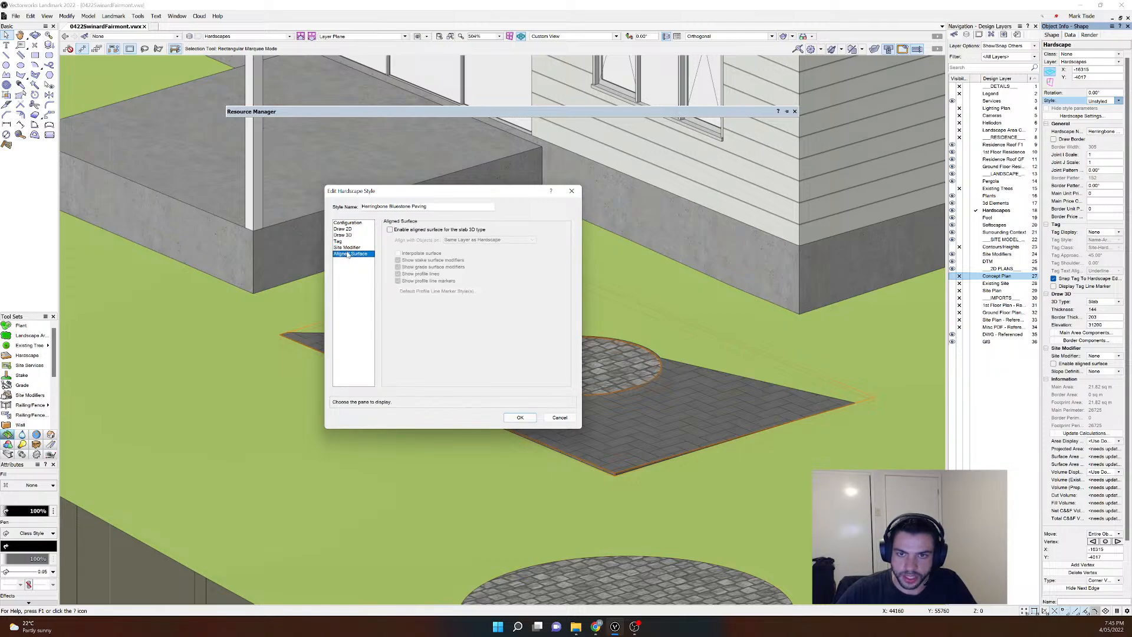
left_click(528, 418)
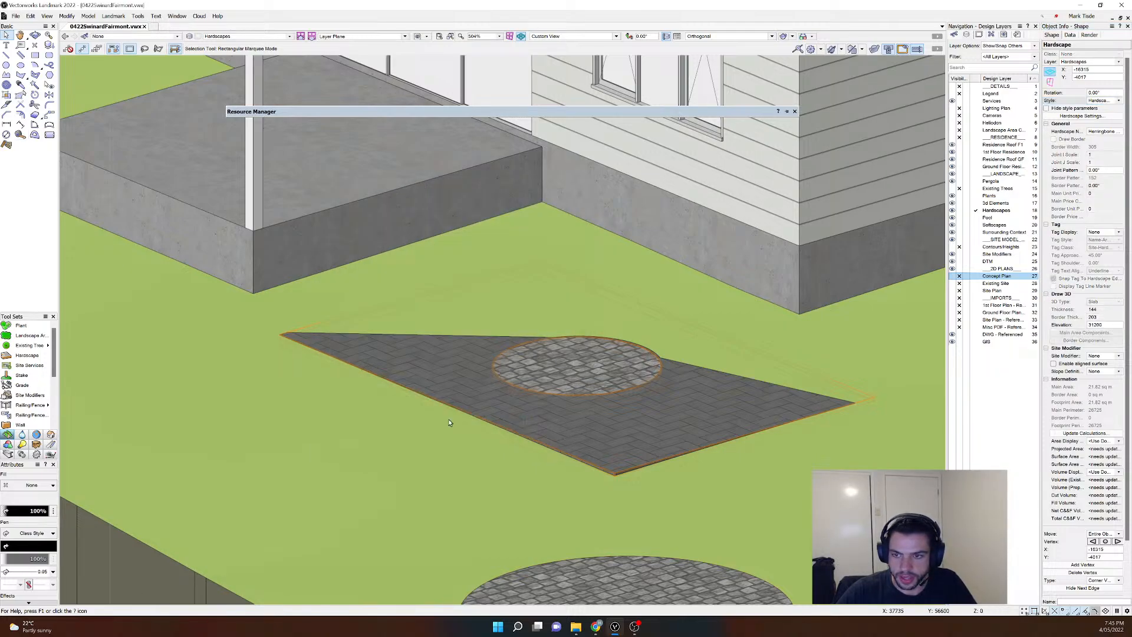
Step: Edit the paving's hardscape style and rename it Herringbone Bluestone Paving
scroll(320, 417, "down", 4)
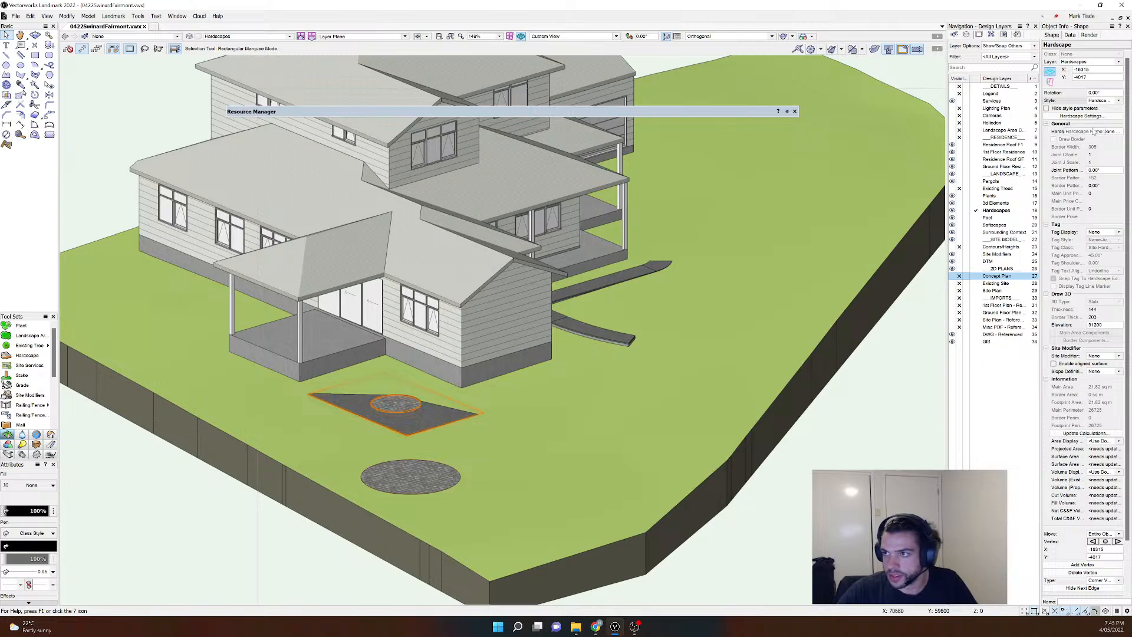
left_click(1117, 102)
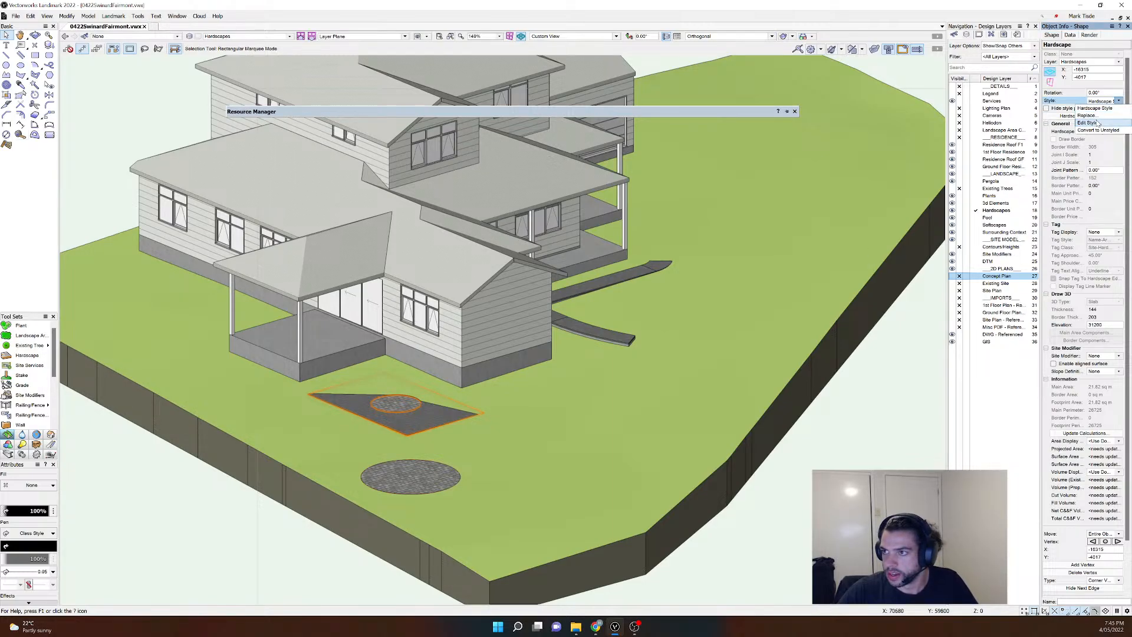
left_click(1098, 122)
left_click(404, 206)
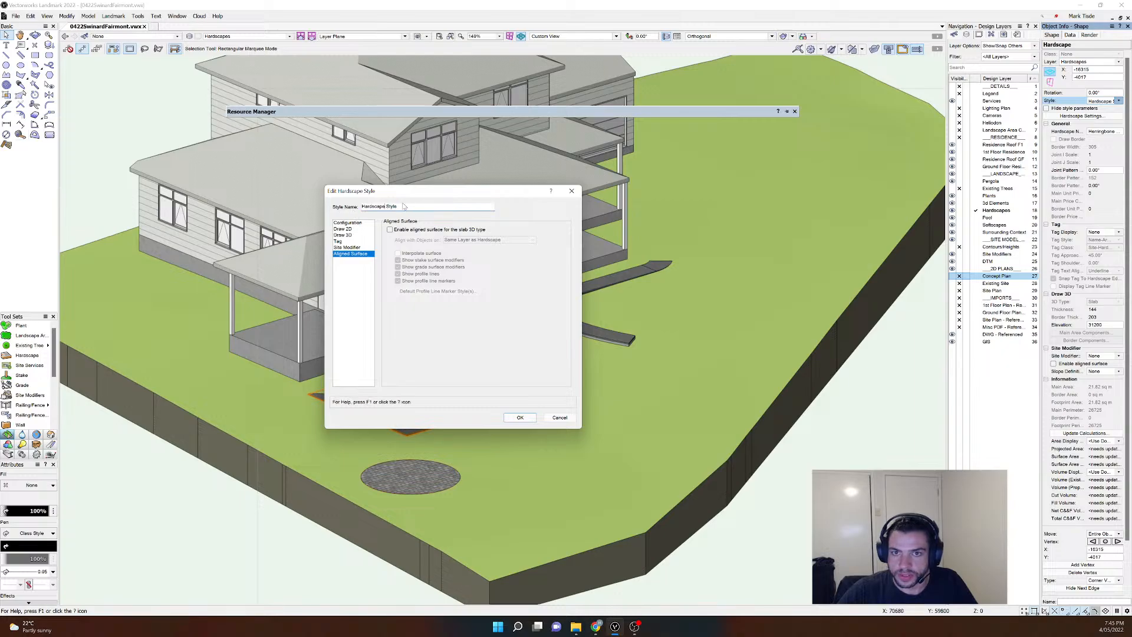
left_click_drag(402, 206, 287, 197)
left_click(345, 222)
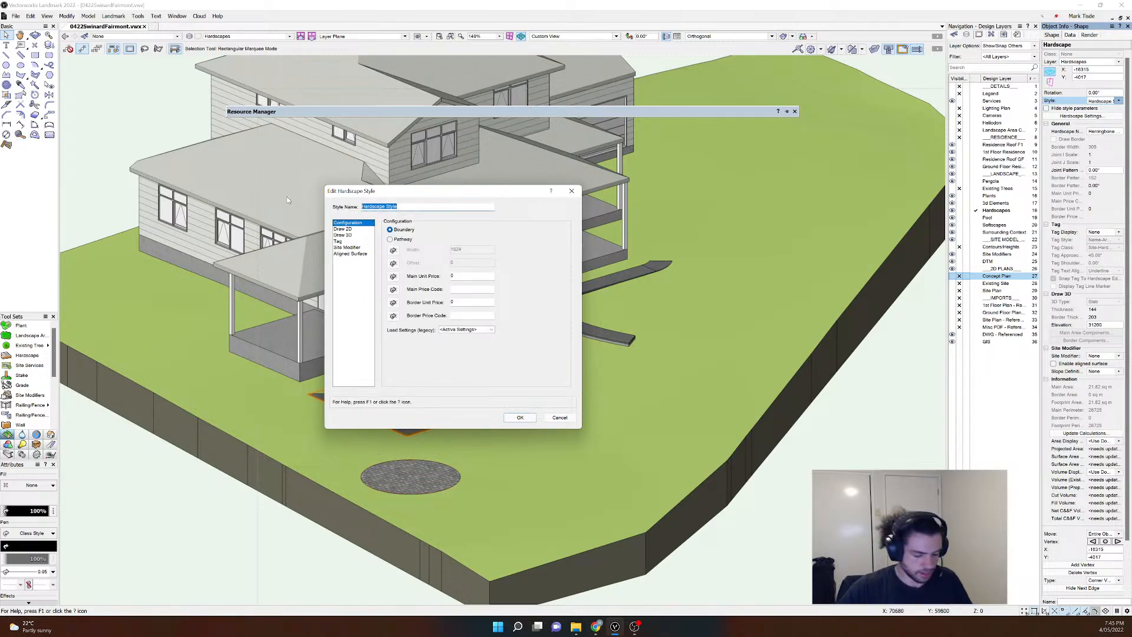
type("Herringbone Bluestone Paving")
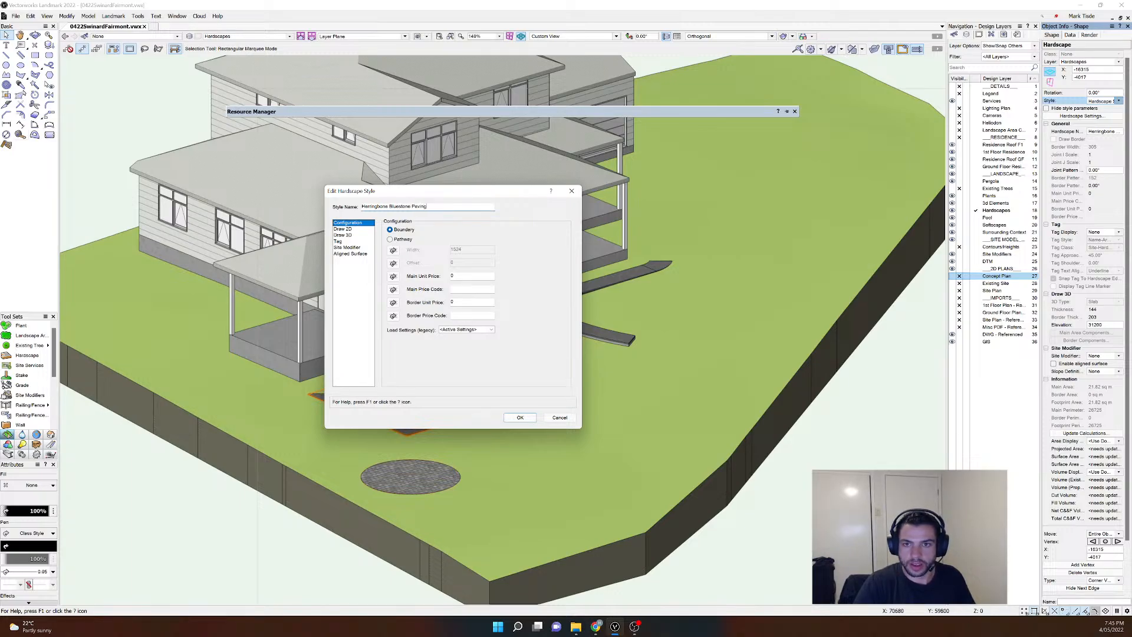
left_click(529, 416)
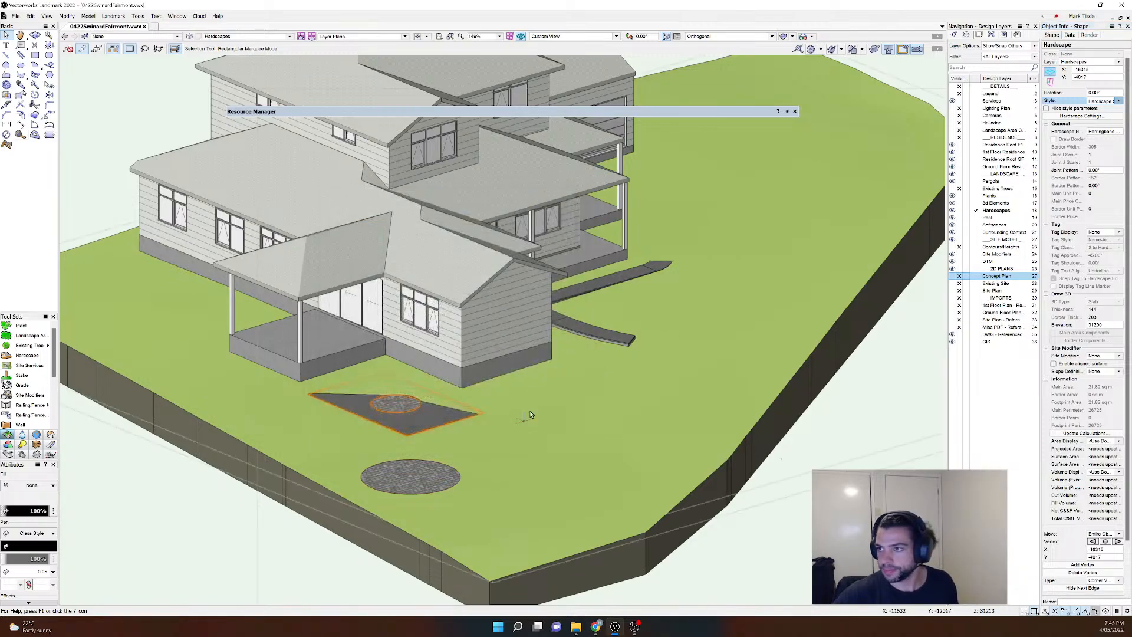
Step: Select all the unstyled path hardscapes beside the house together
scroll(551, 383, "up", 2)
left_click(603, 365)
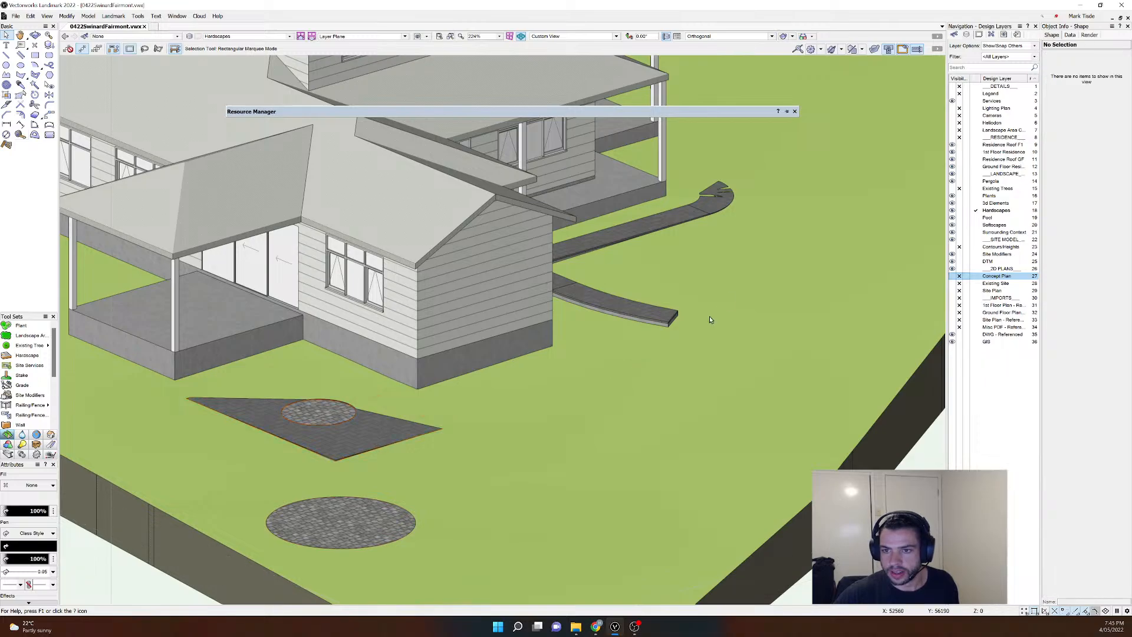
middle_click_drag(710, 319, 530, 404)
left_click(466, 412)
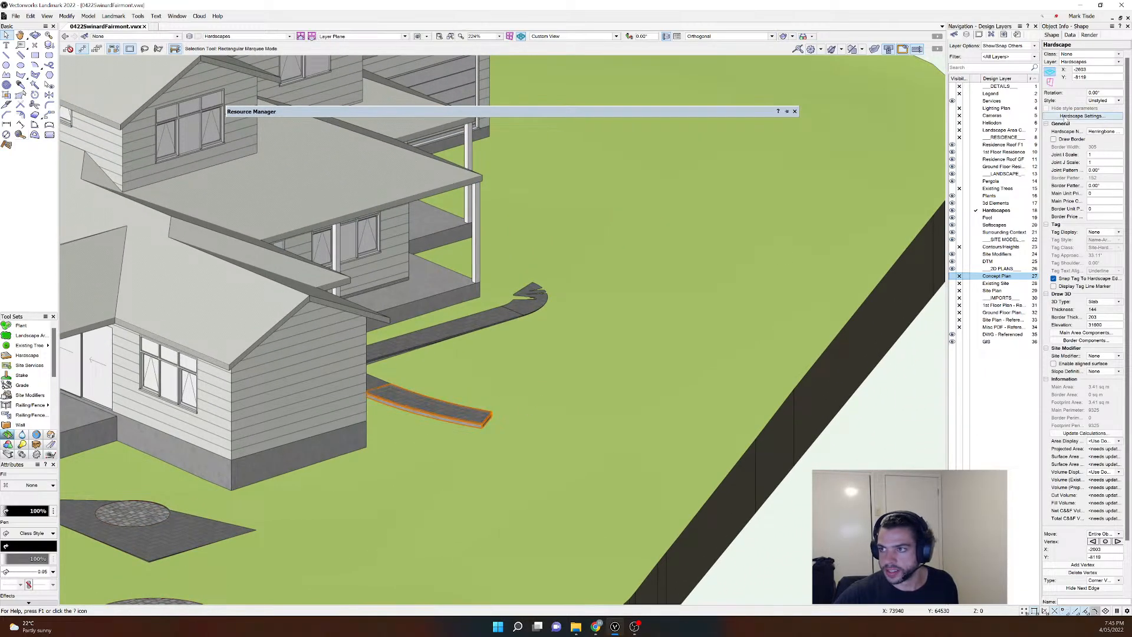
key("ctrl+5")
scroll(702, 336, "down", 2)
middle_click_drag(666, 351, 496, 411)
left_click(631, 286)
mouse_move(736, 149)
left_mouse_down()
mouse_move(624, 303)
mouse_move(350, 460)
mouse_move(370, 455)
left_mouse_up()
mouse_move(372, 449)
middle_mouse_down("ctrl")
mouse_move(371, 480)
mouse_move(488, 399)
mouse_move(470, 393)
middle_mouse_up("ctrl")
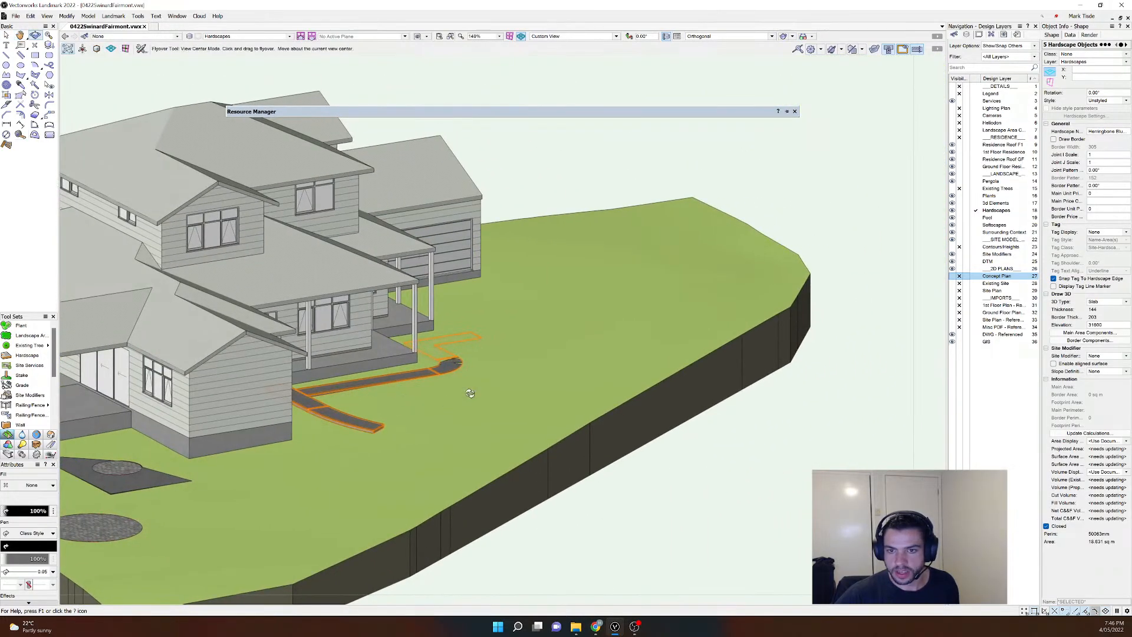
Step: Try to replace the selected paths' style with one of the drawing file's hardscape styles, and clear the selection
left_click(1111, 101)
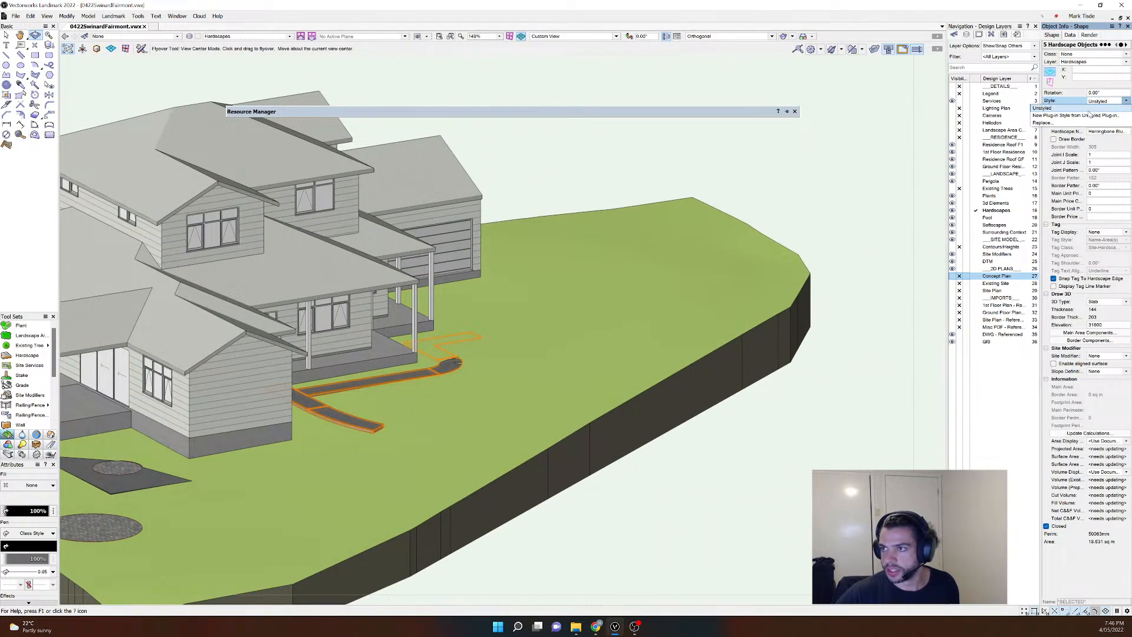
left_click(1088, 123)
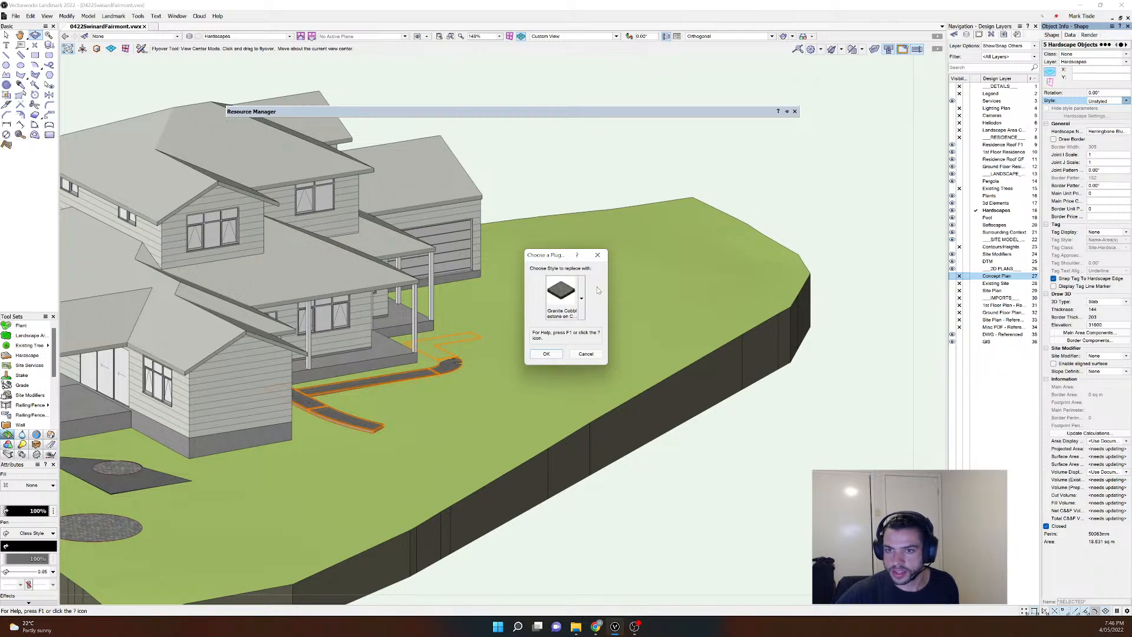
left_click(582, 299)
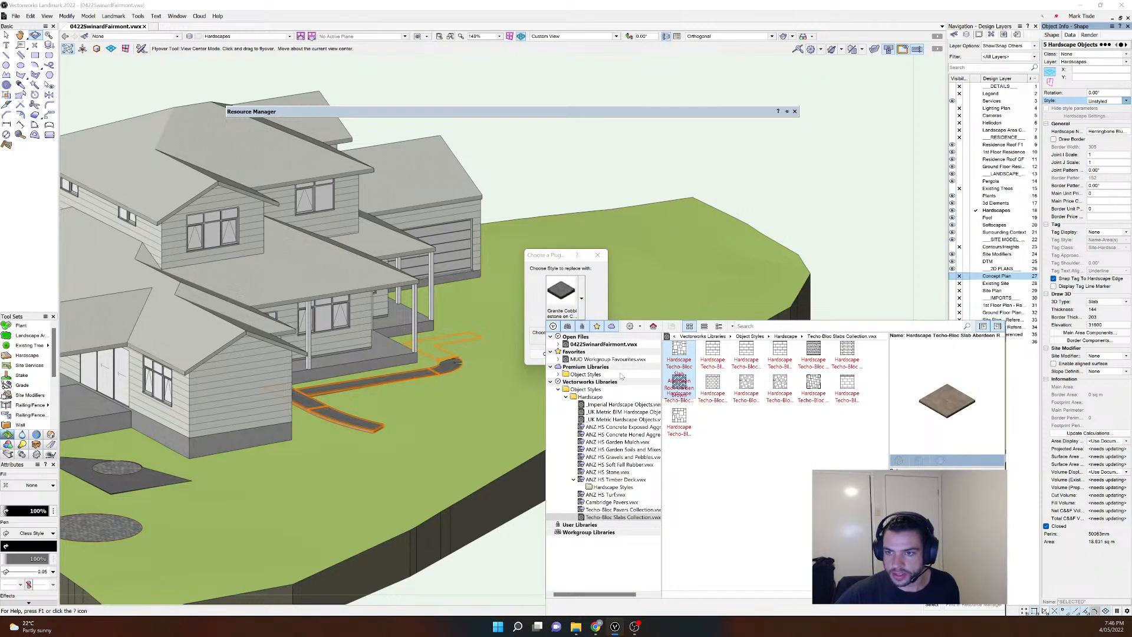
left_click(596, 345)
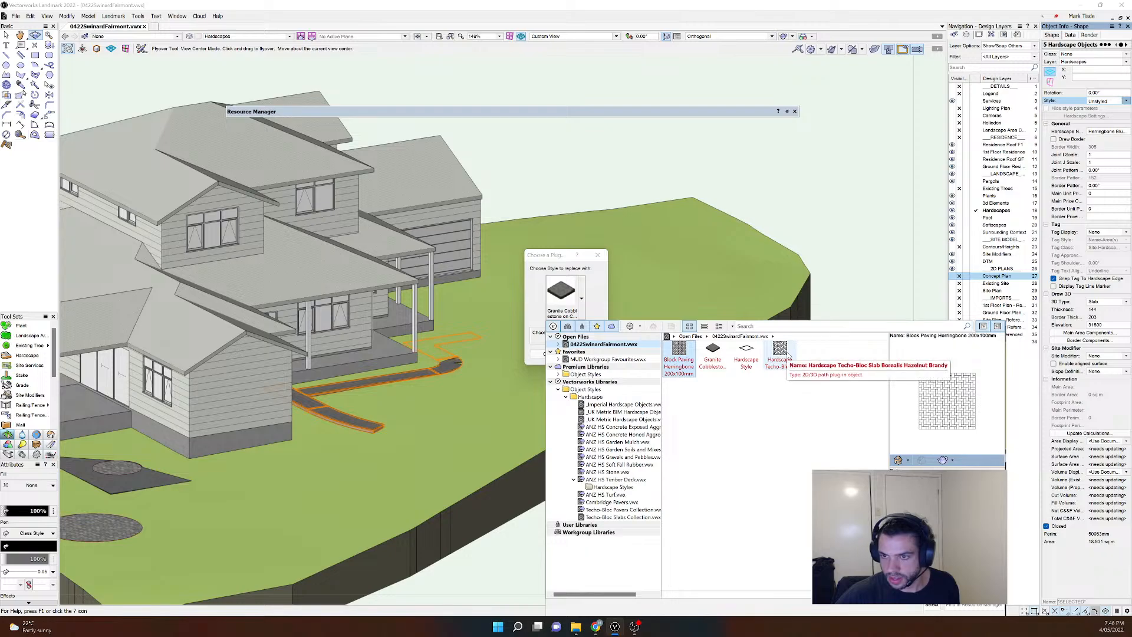
left_click(698, 403)
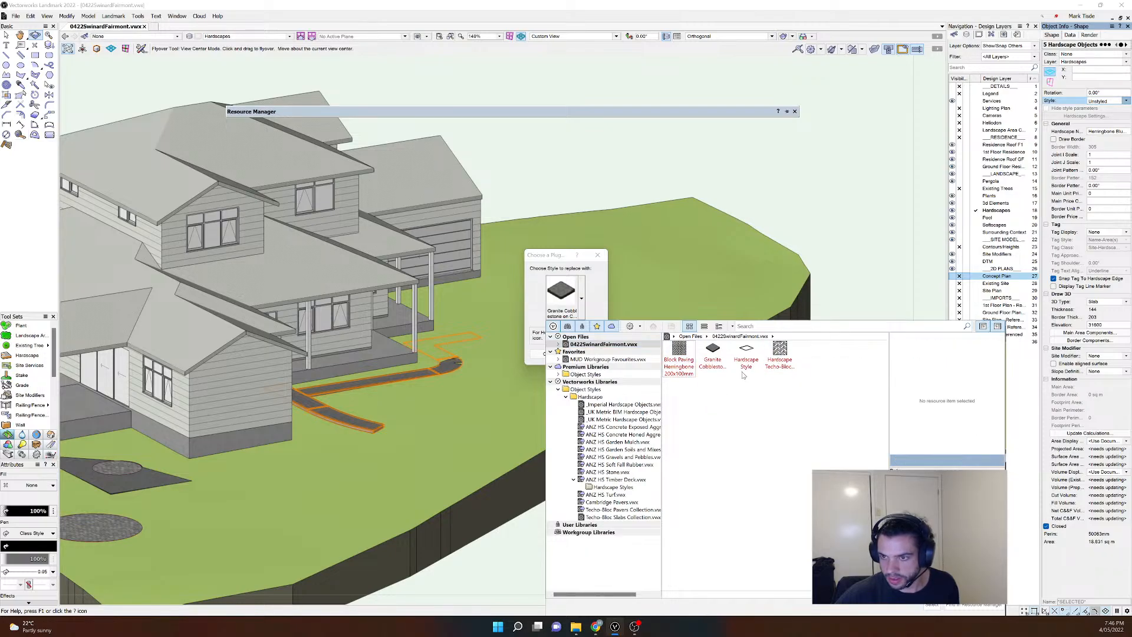
left_click(747, 354)
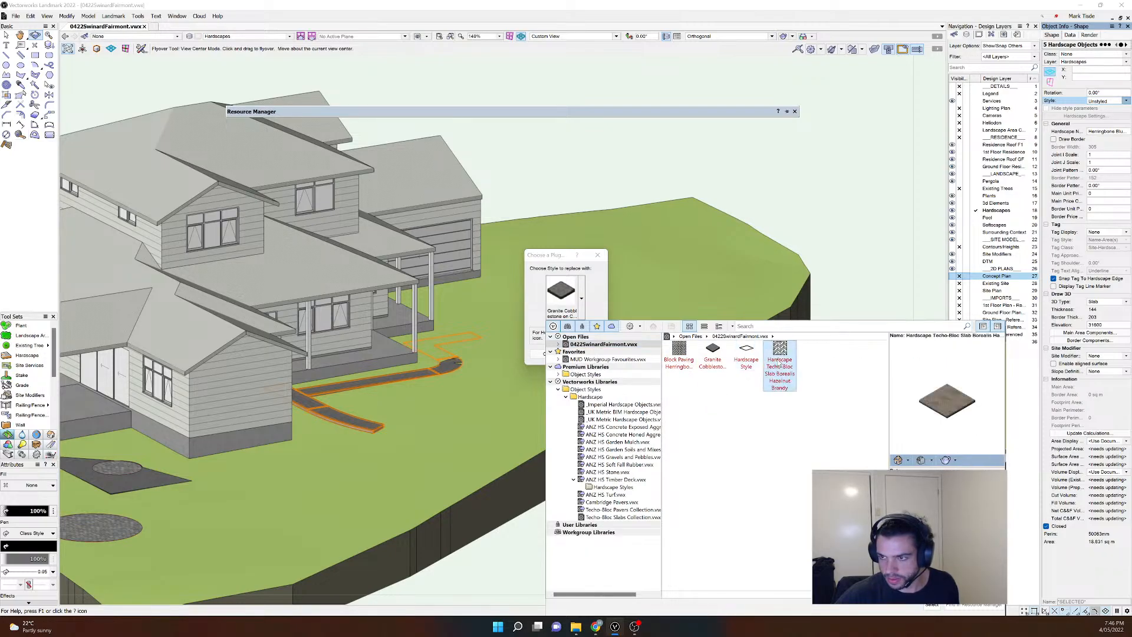
left_click(742, 402)
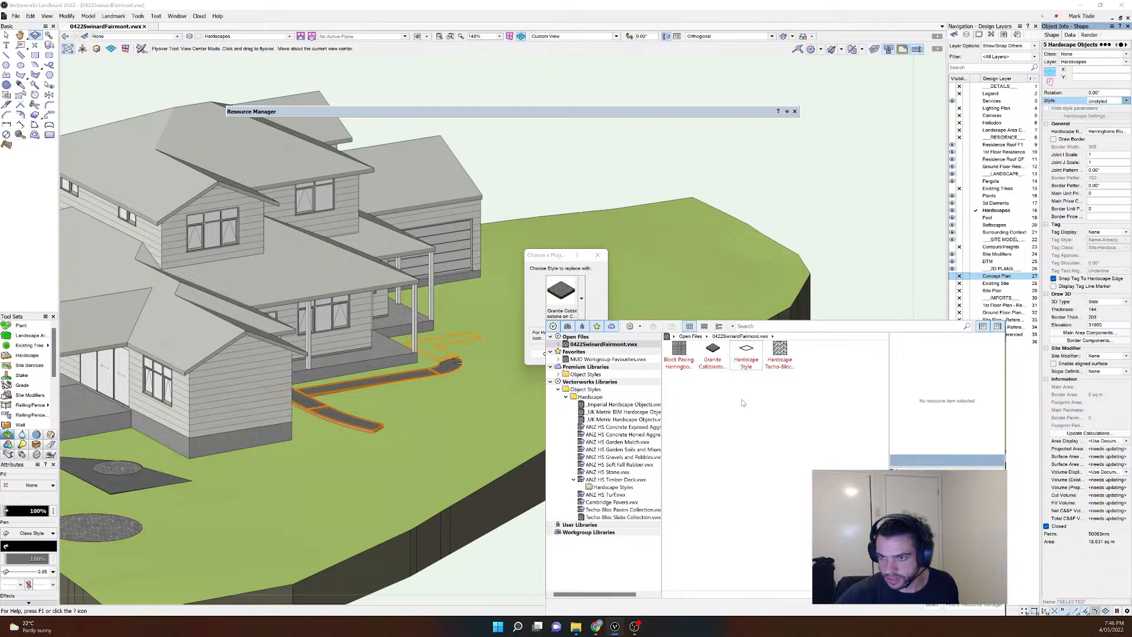
key("Escape")
key("Escape")
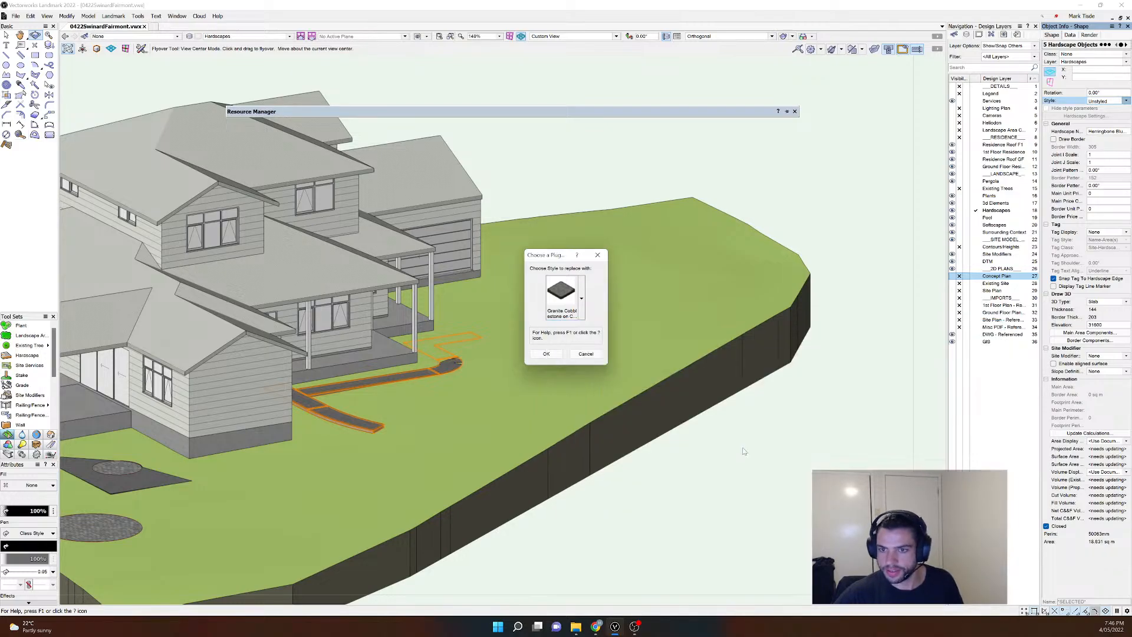
key("x")
key("x")
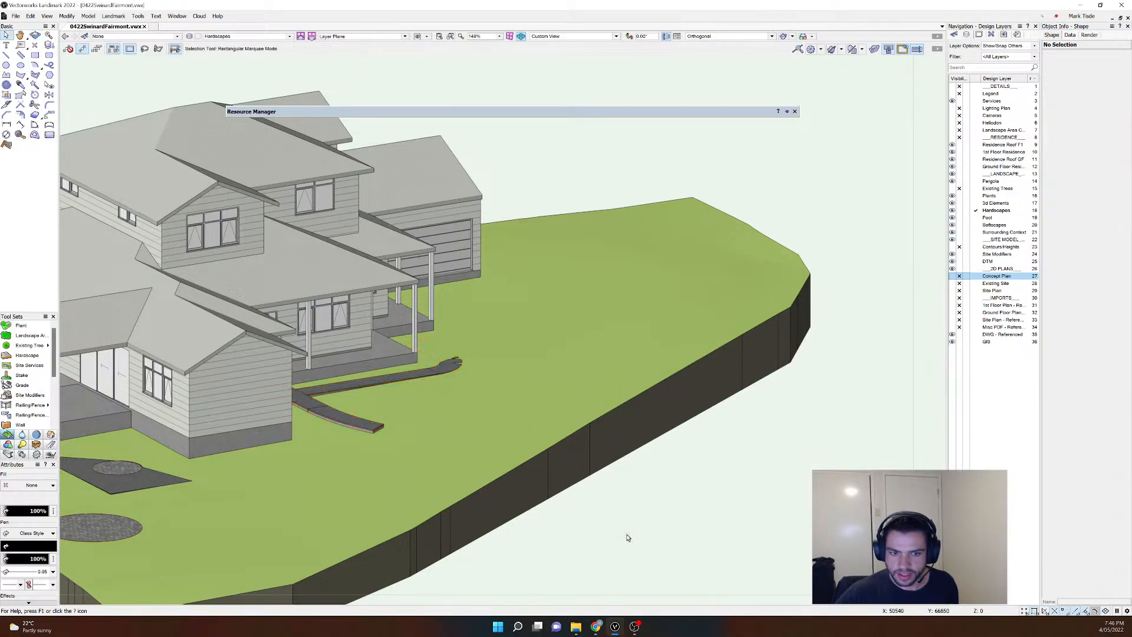
Step: Select the rectangular paving and examine the hardscape style resources stored in the drawing file's Hardscape Styles folder
left_click(142, 491)
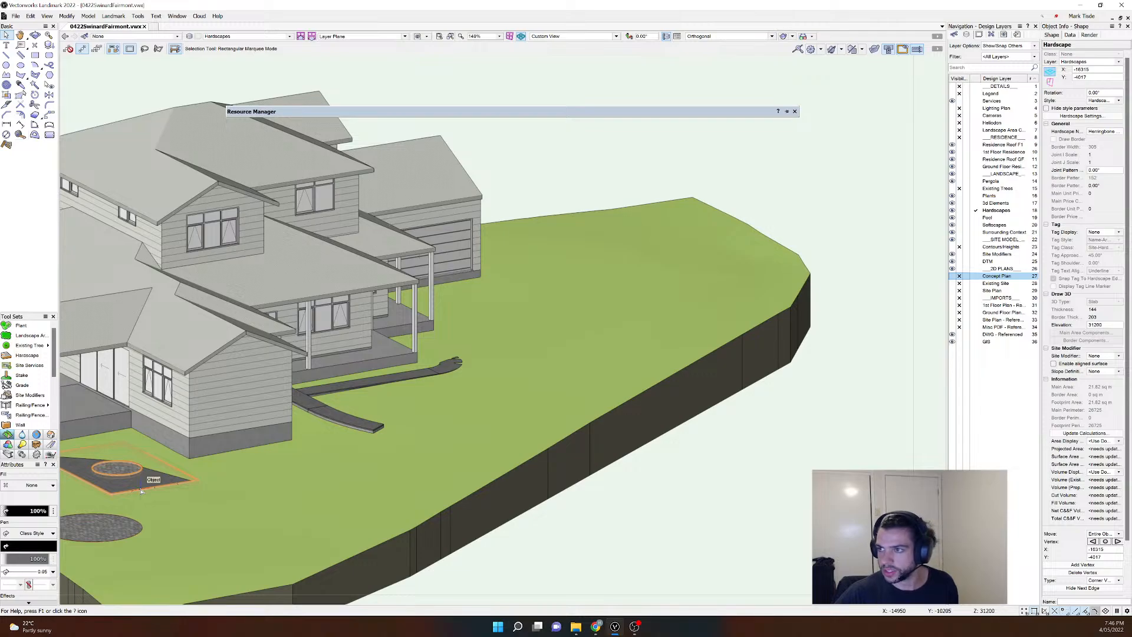
mouse_move(449, 113)
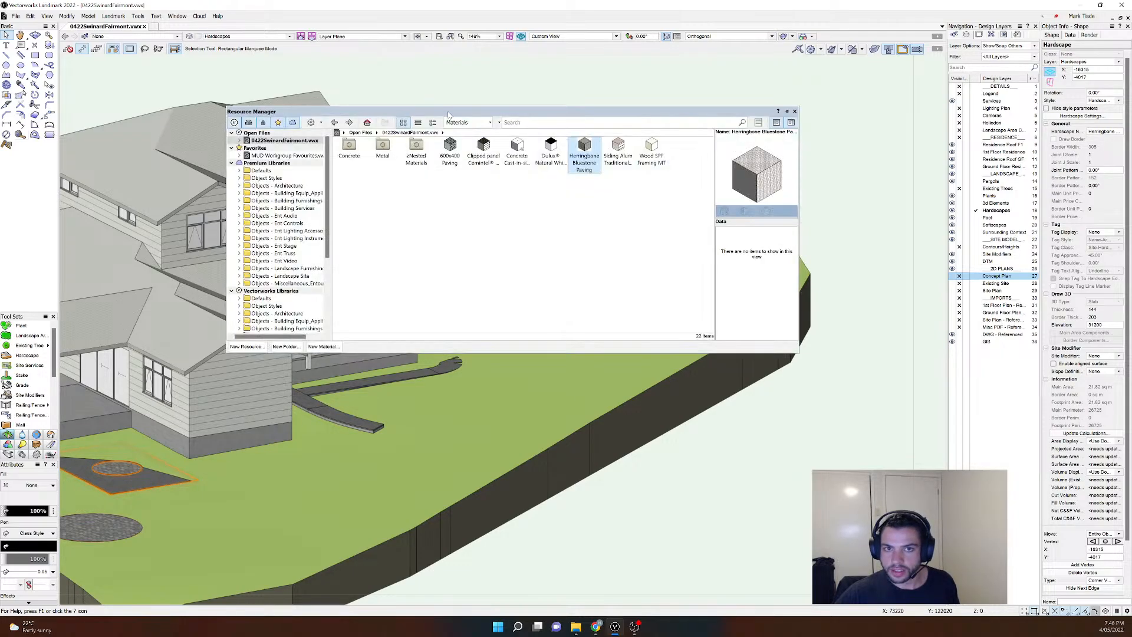
left_click(468, 122)
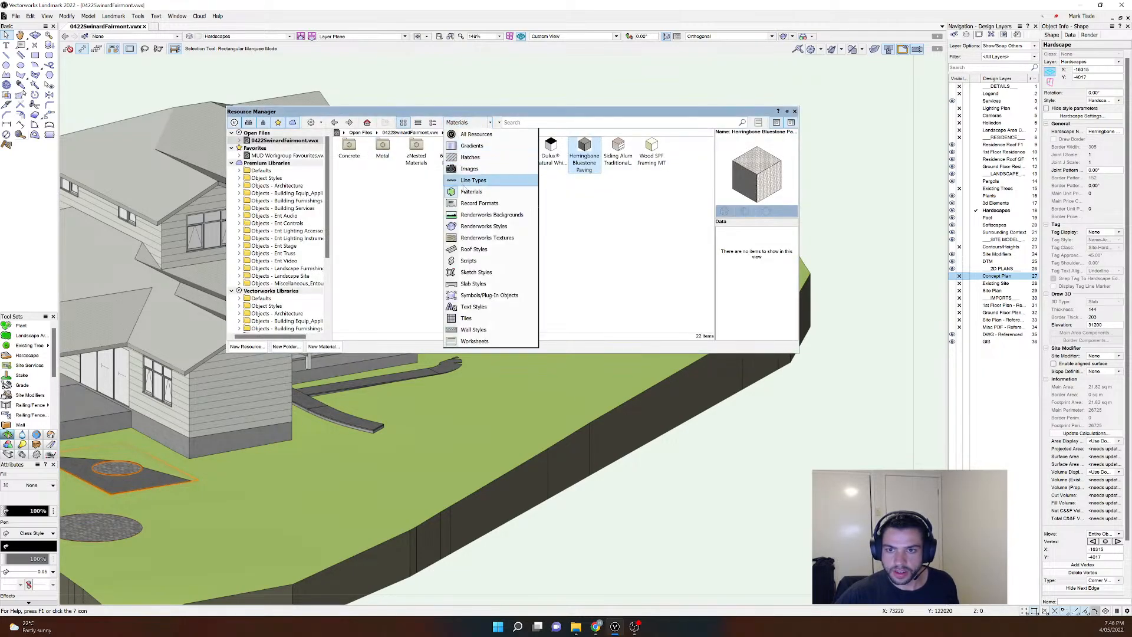
left_click(489, 295)
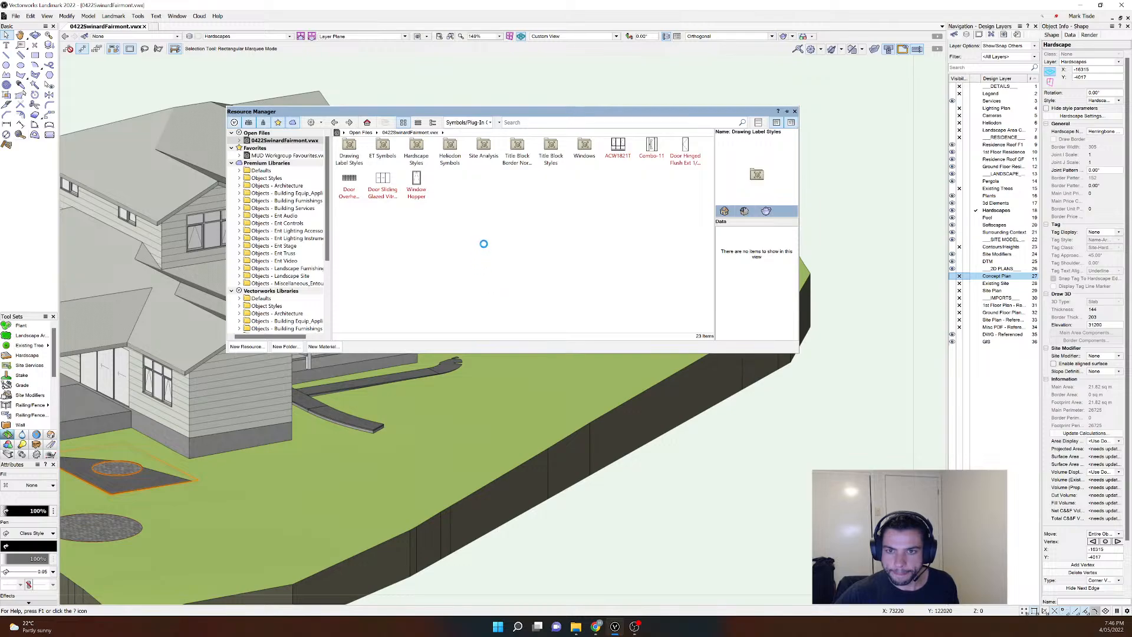
double_click(416, 150)
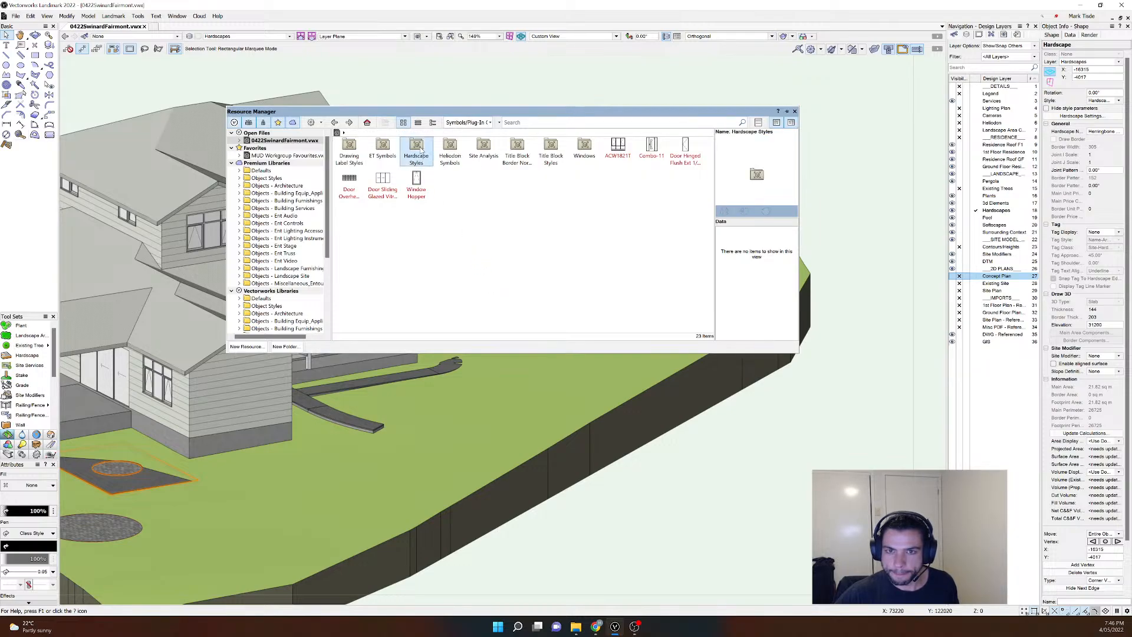
left_click(434, 235)
left_click(356, 170)
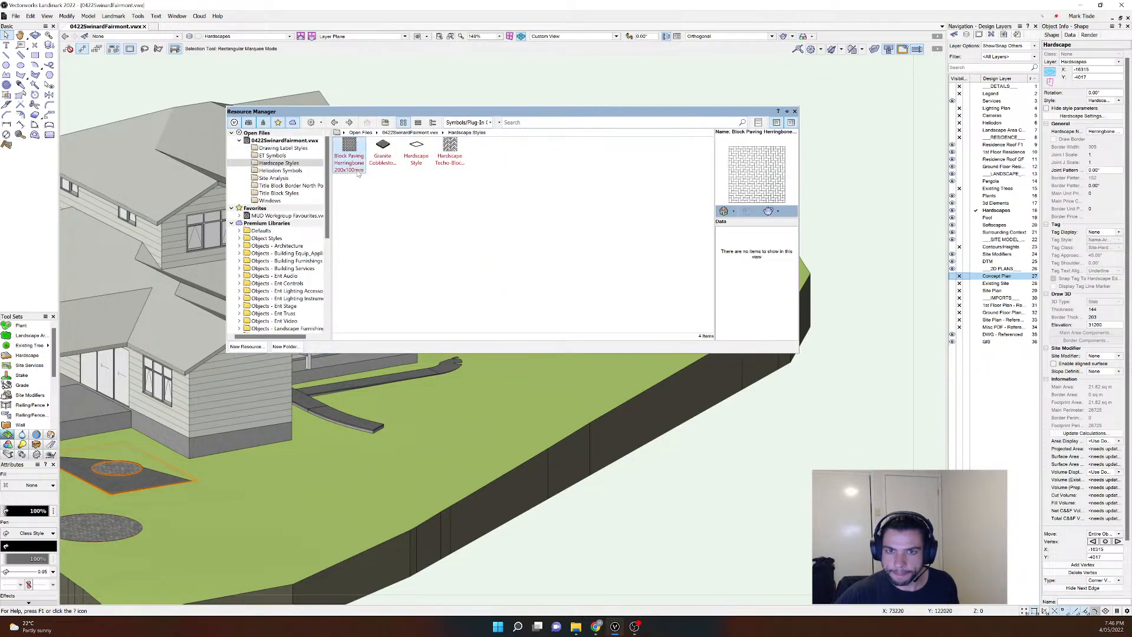
left_click(382, 152)
left_click(414, 159)
left_click(459, 162)
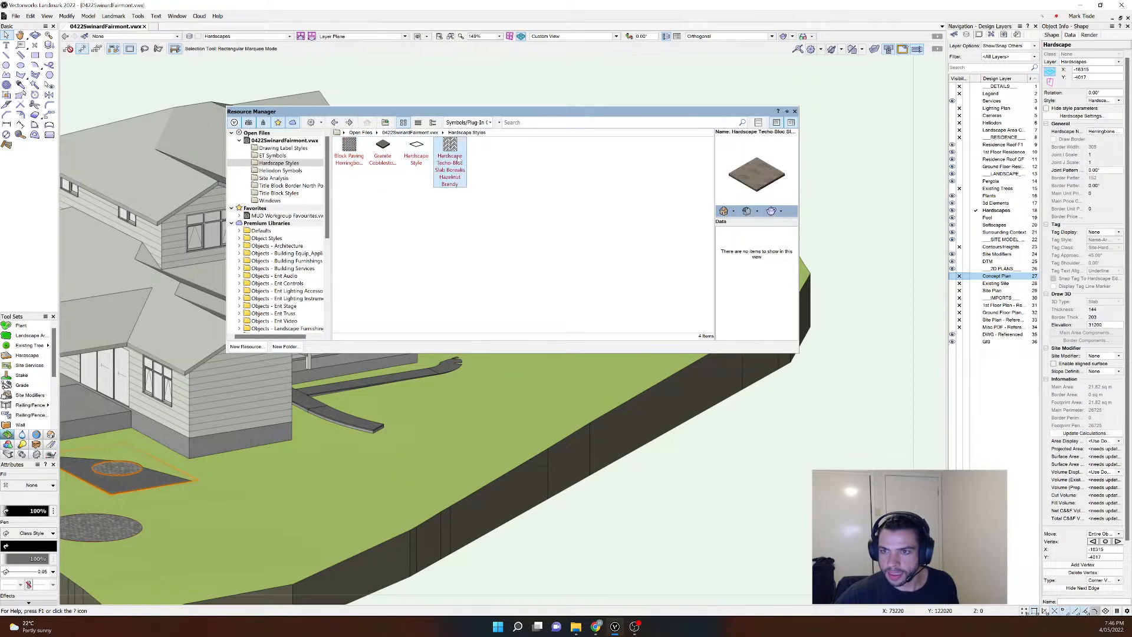
left_click(520, 162)
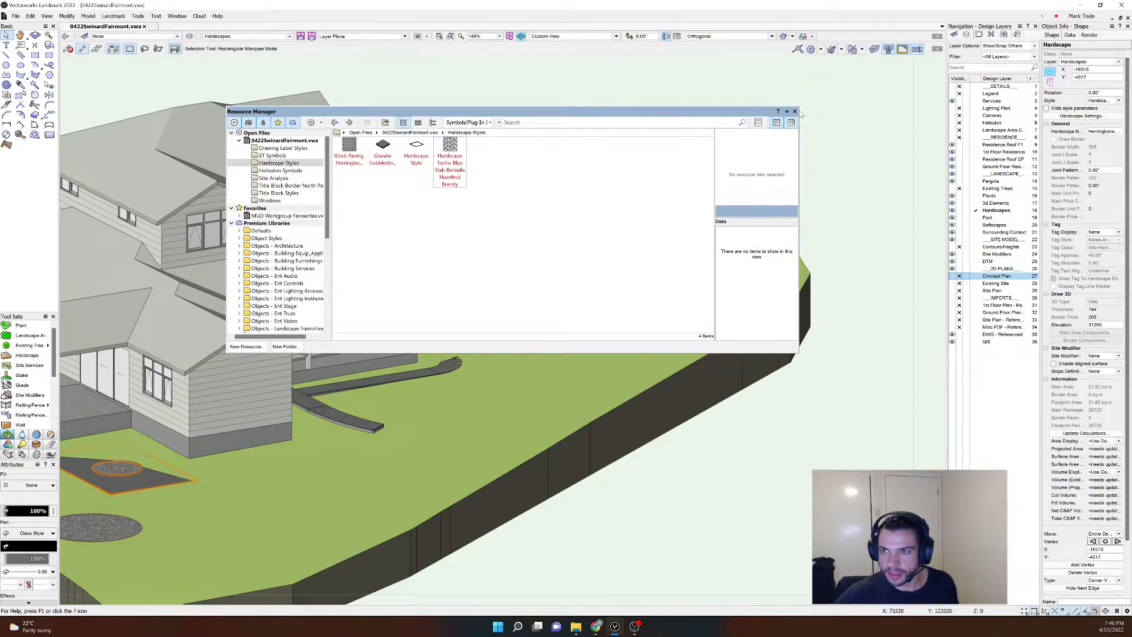
left_click(794, 111)
Step: Look through the drawing file's Hardscape Styles folder for a replacement style for the rectangular paving, and cancel the replacement
middle_click_drag(322, 352, 443, 305)
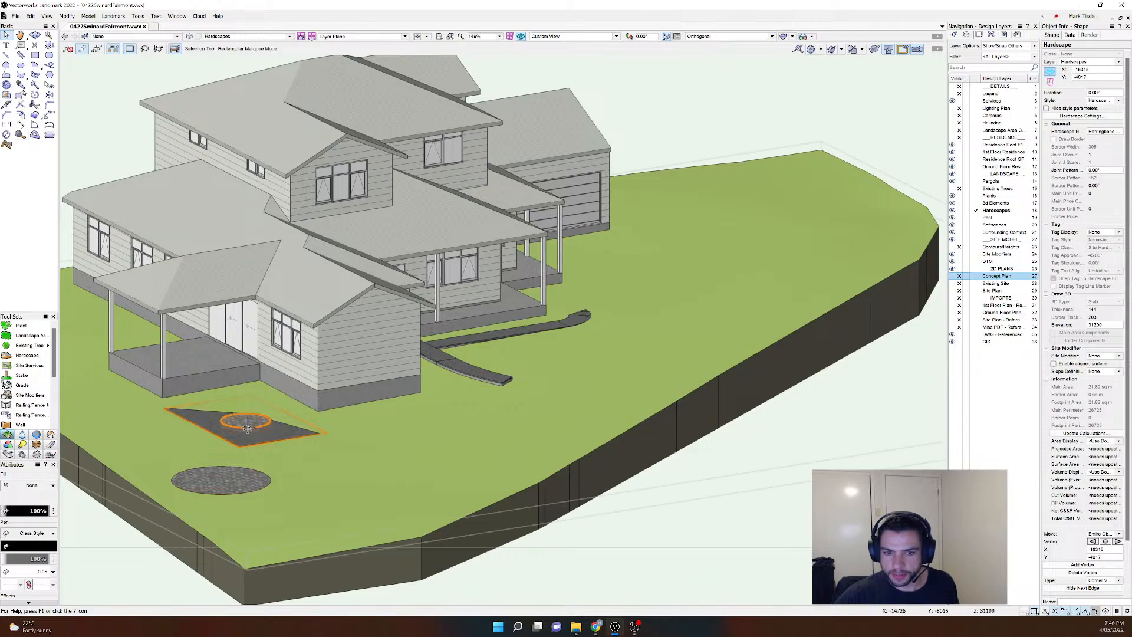
left_click(1101, 101)
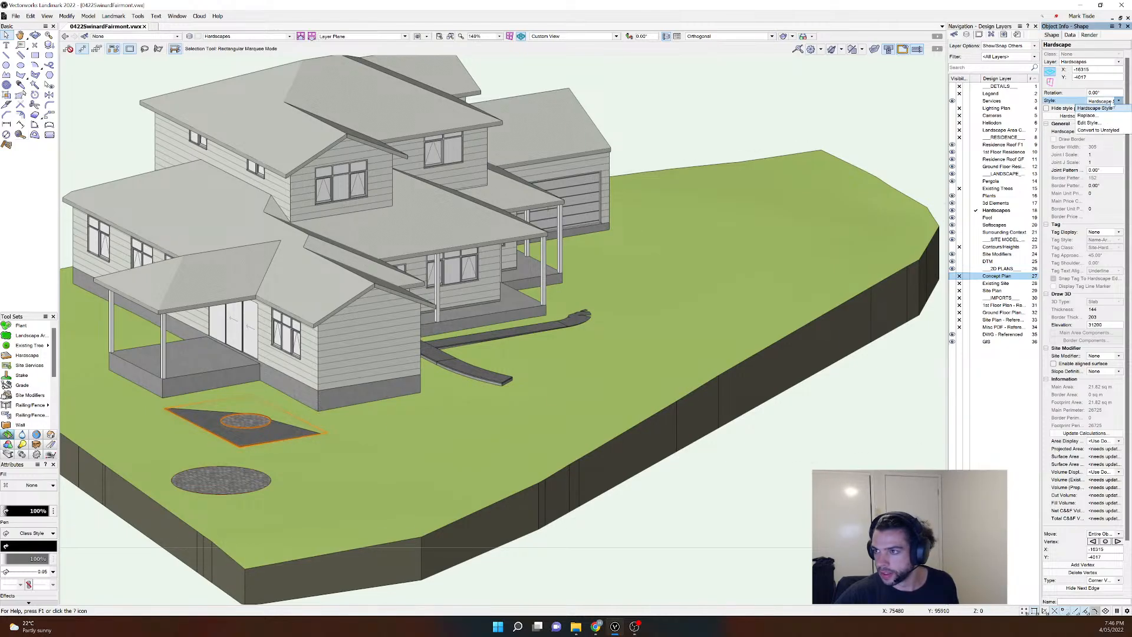
left_click(1102, 120)
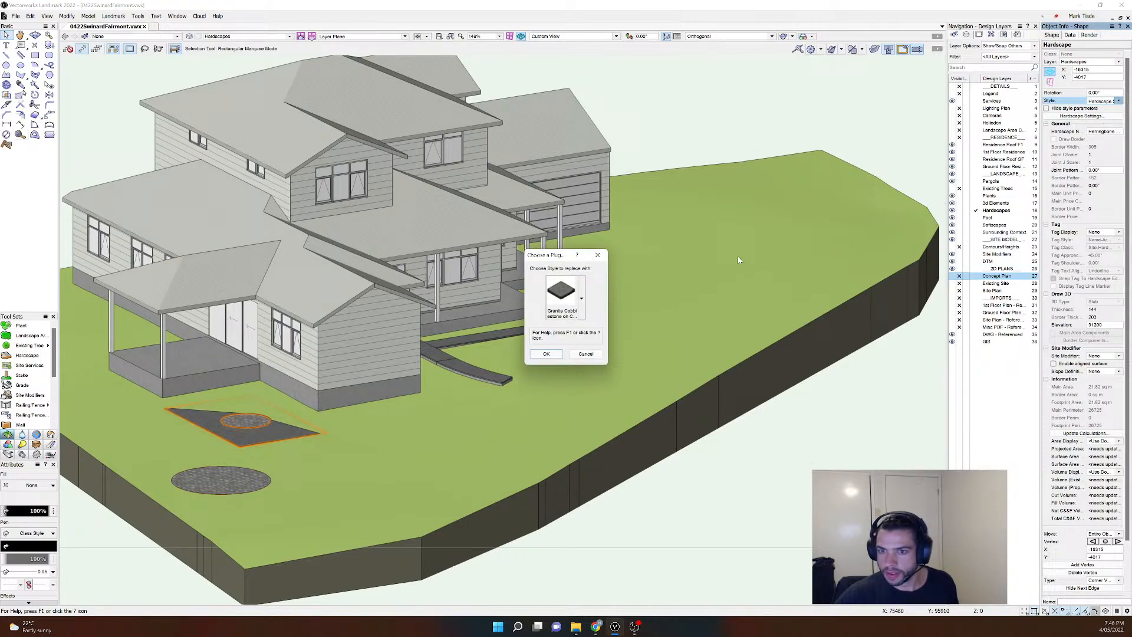
left_click(581, 299)
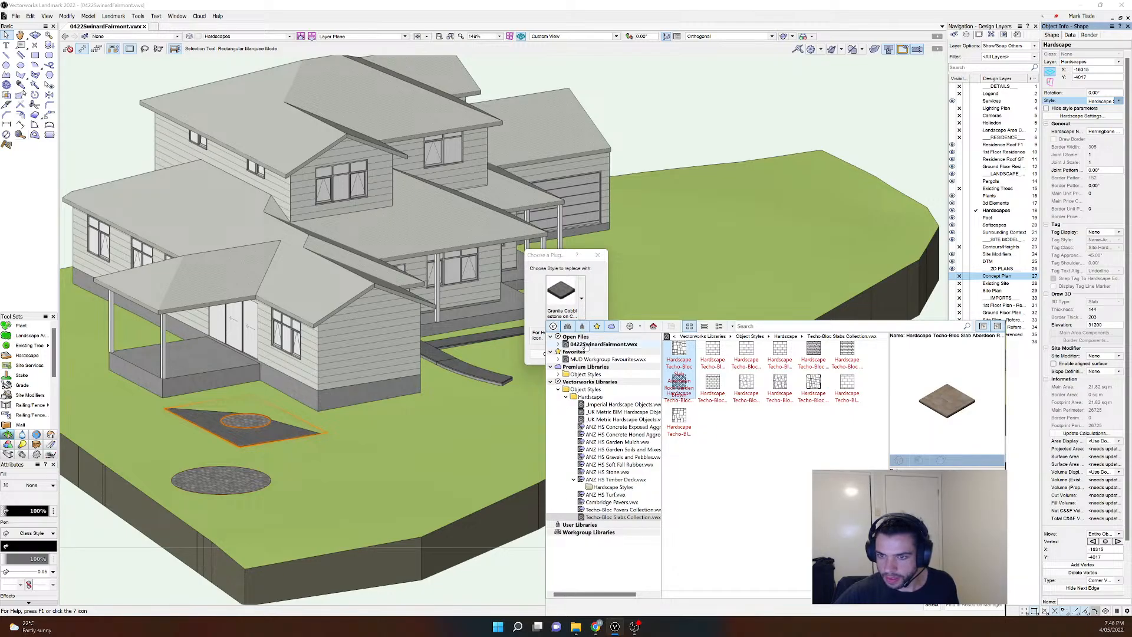
left_click(587, 345)
left_click(558, 345)
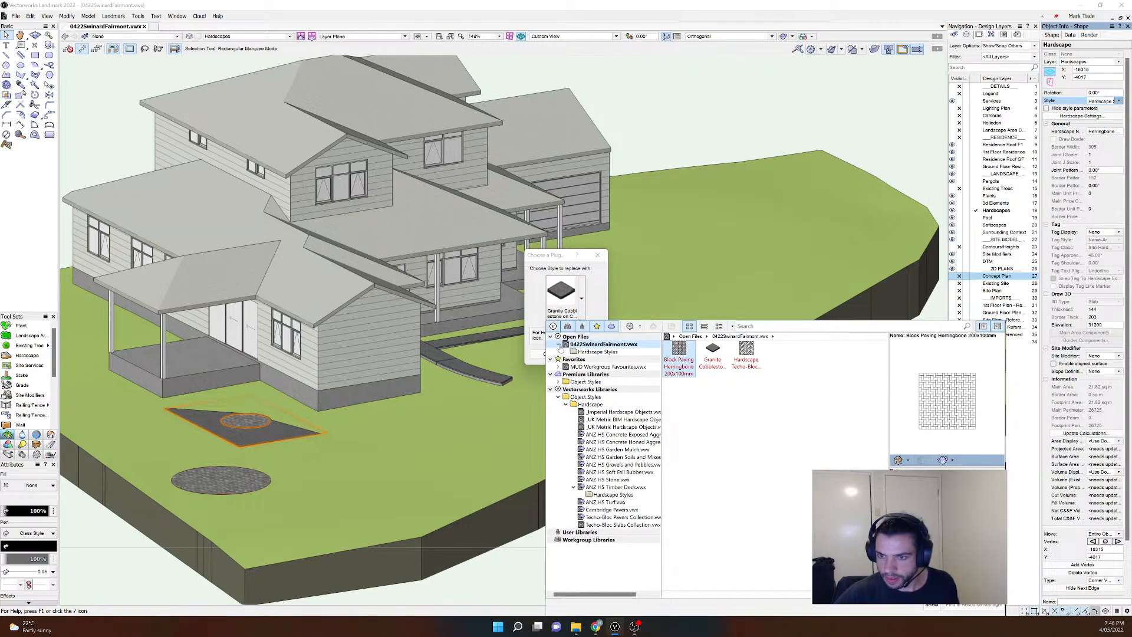
left_click(587, 352)
left_click(755, 487)
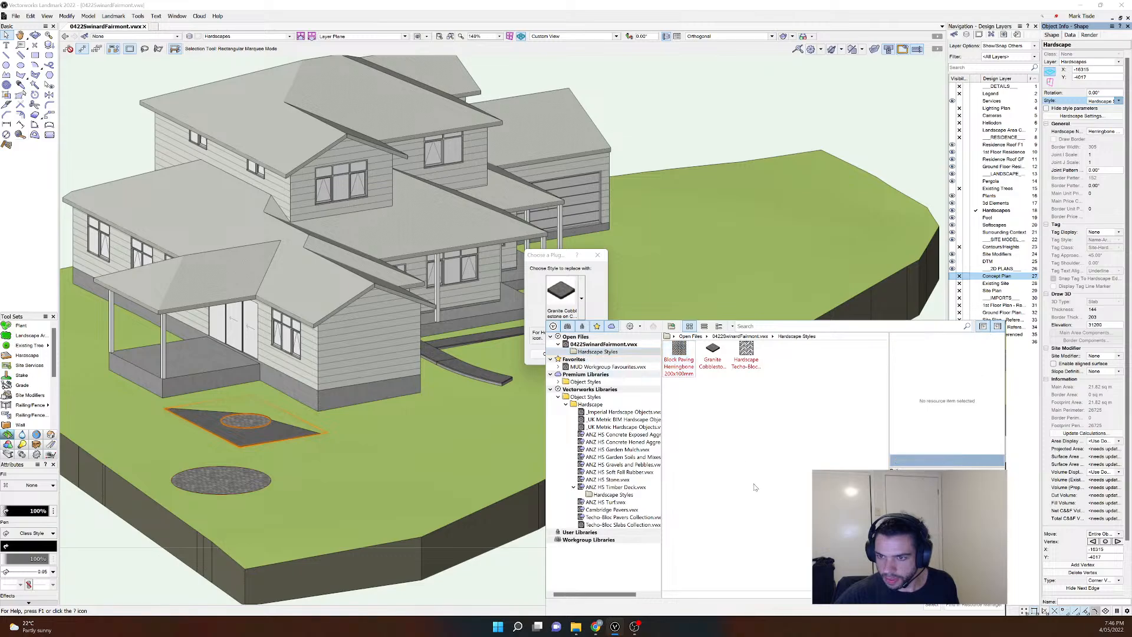
left_click(690, 259)
key("Escape")
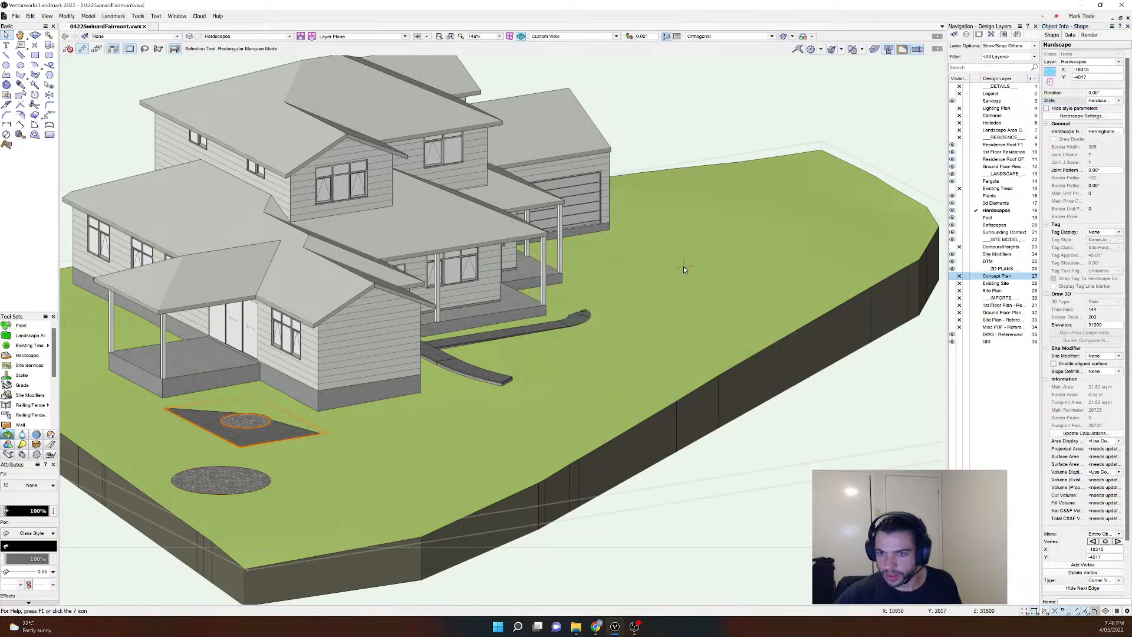
Step: Review the rectangular paving's hardscape settings and available styles, including the 3D, tag, site modifier and aligned surface settings, and cancel
left_click(1081, 115)
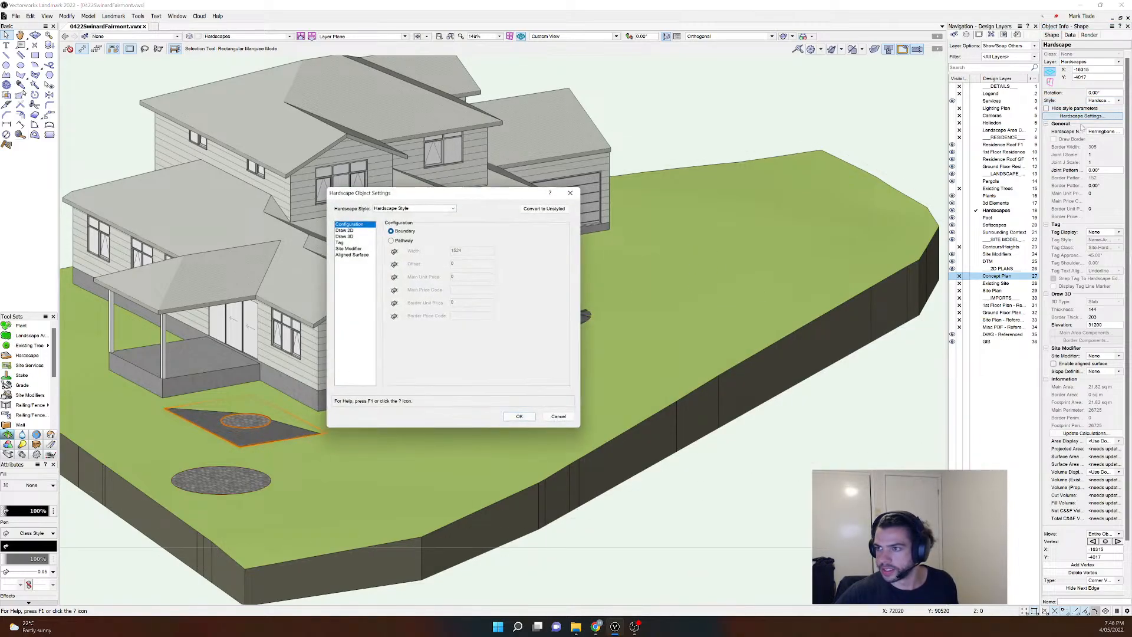
left_click(427, 206)
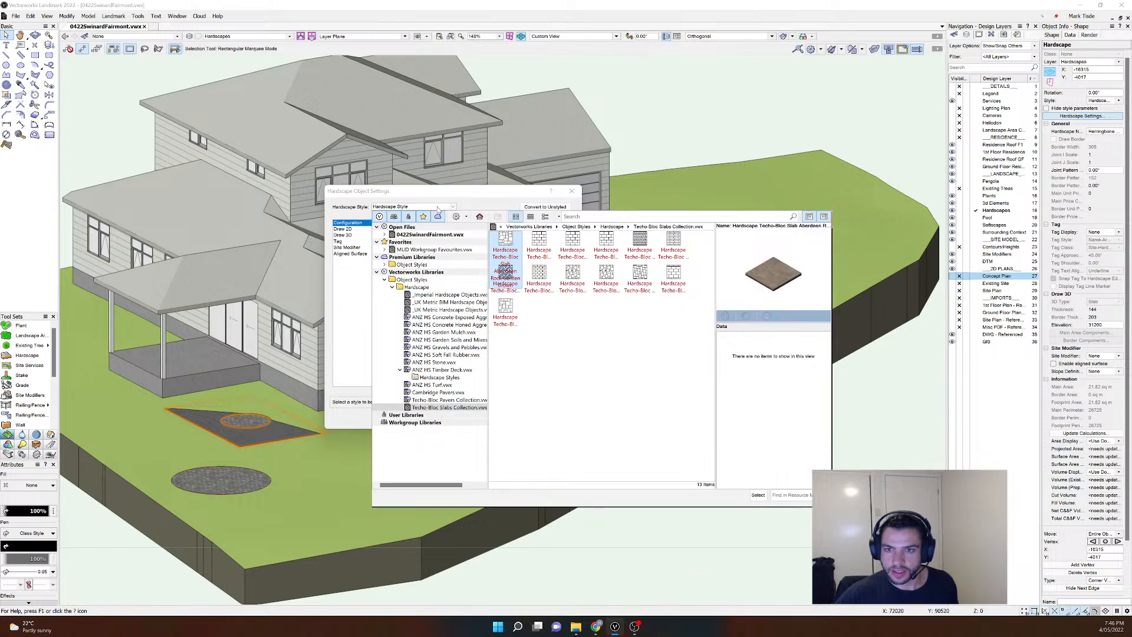
left_click(434, 211)
left_click(343, 228)
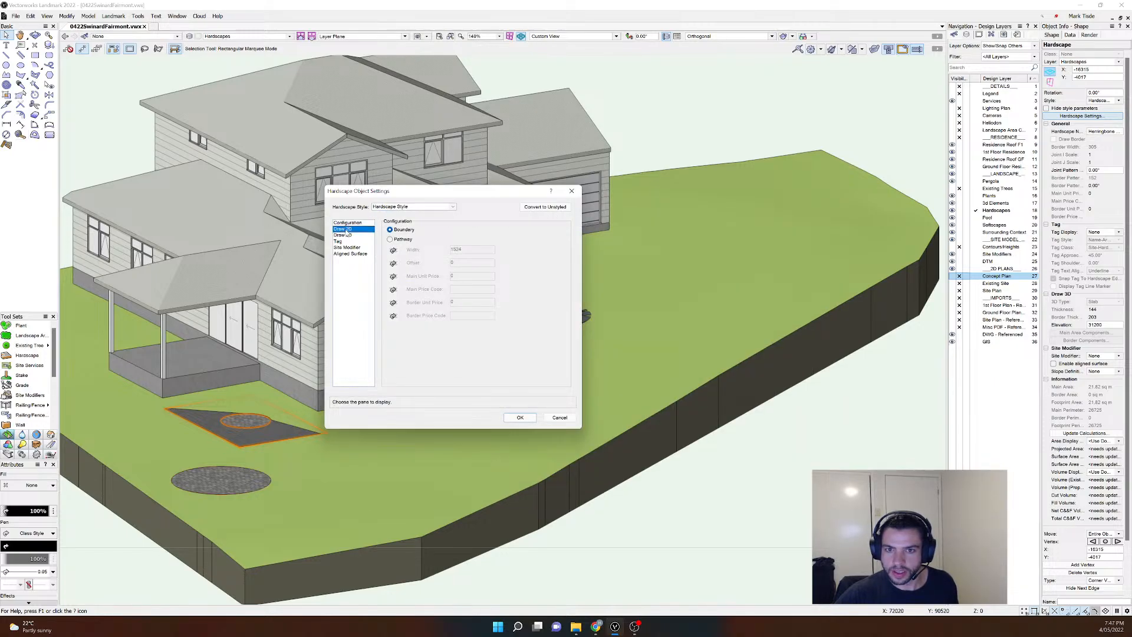
left_click(347, 242)
left_click(347, 247)
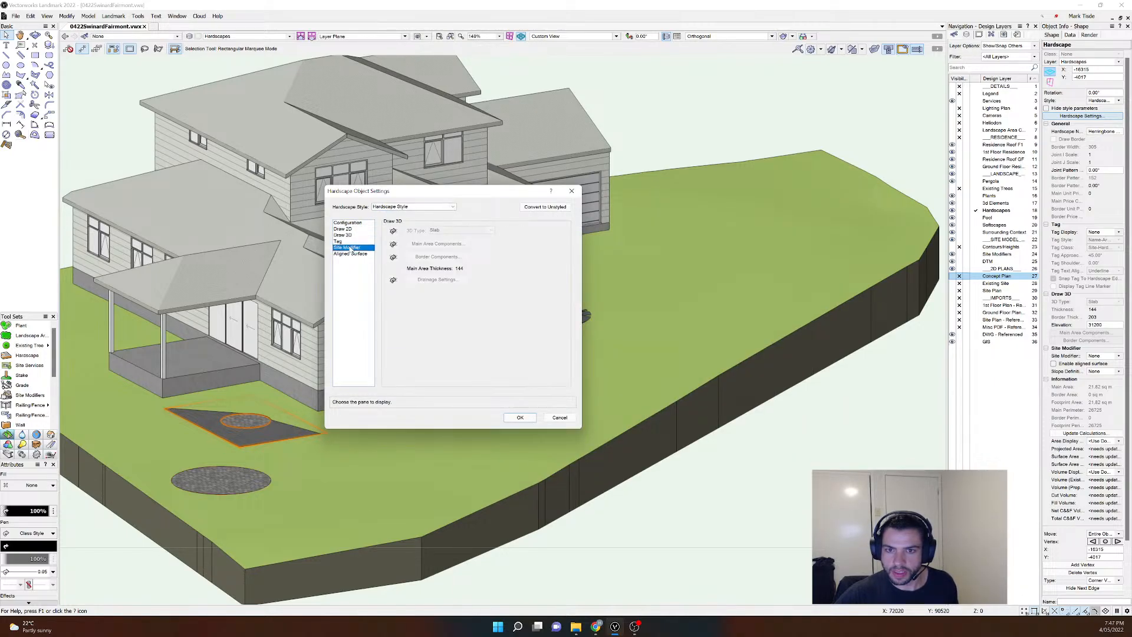
left_click(351, 253)
left_click(348, 242)
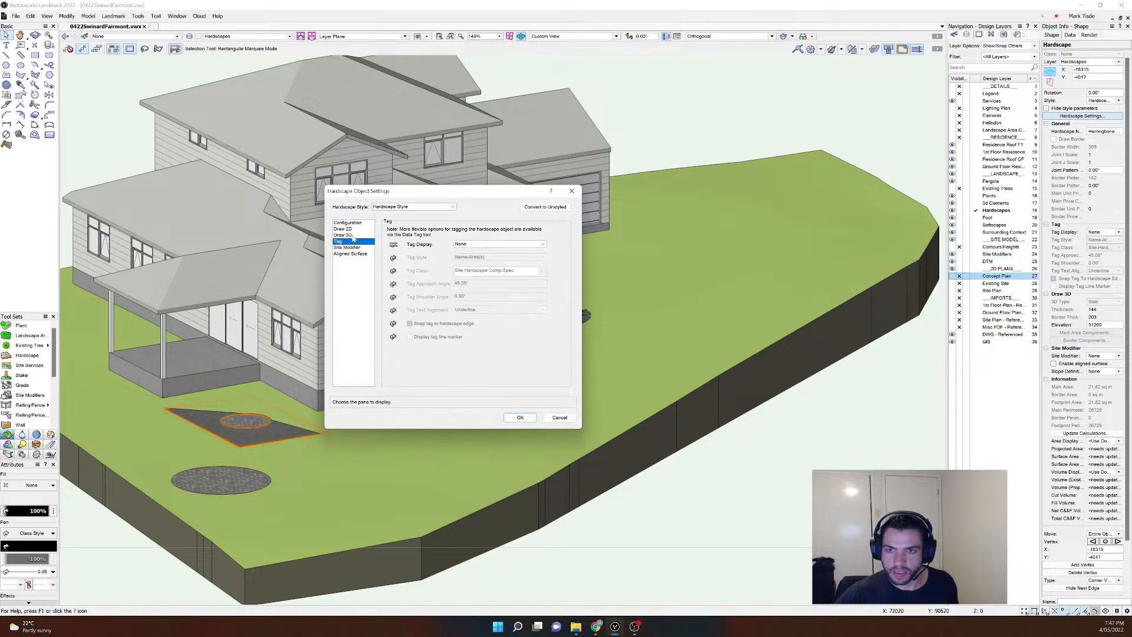
left_click(394, 207)
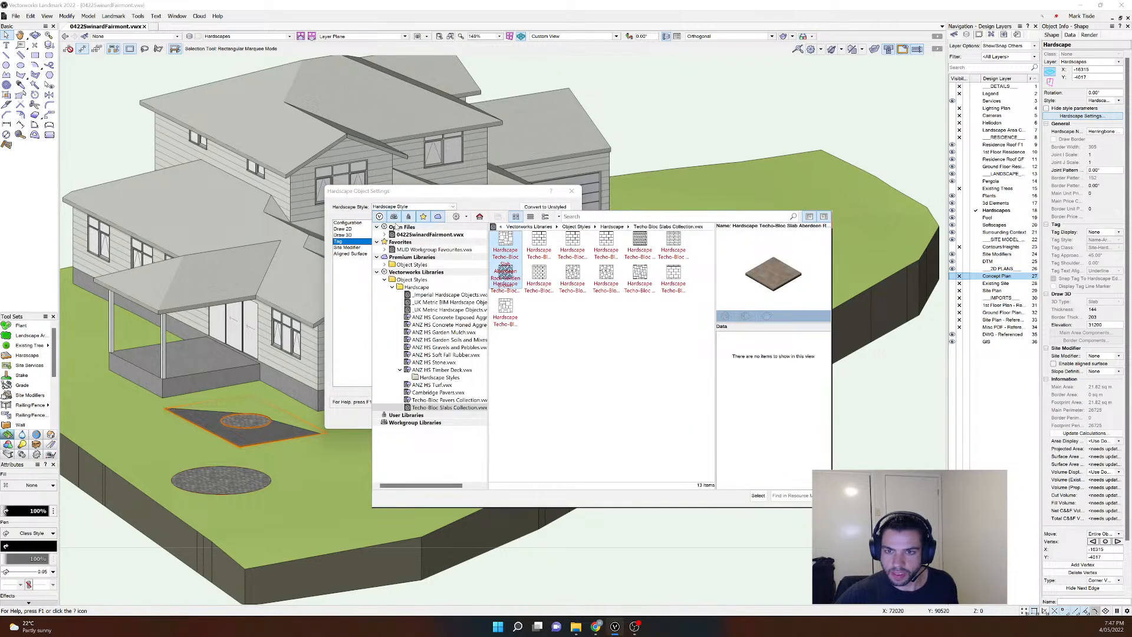
left_click(398, 235)
left_click(447, 199)
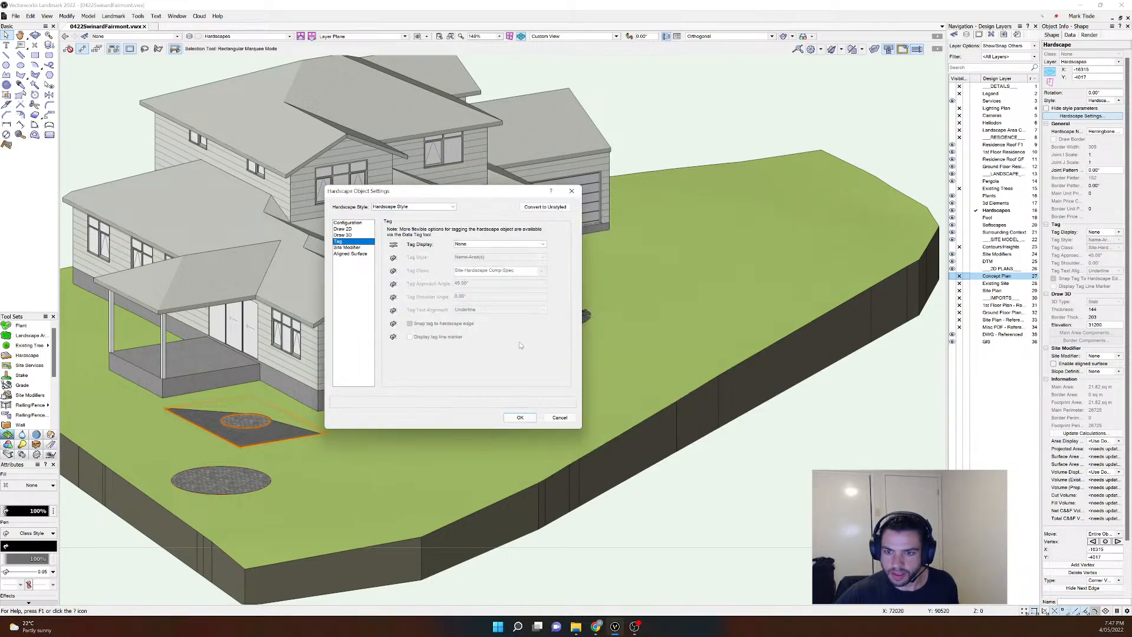
left_click(557, 419)
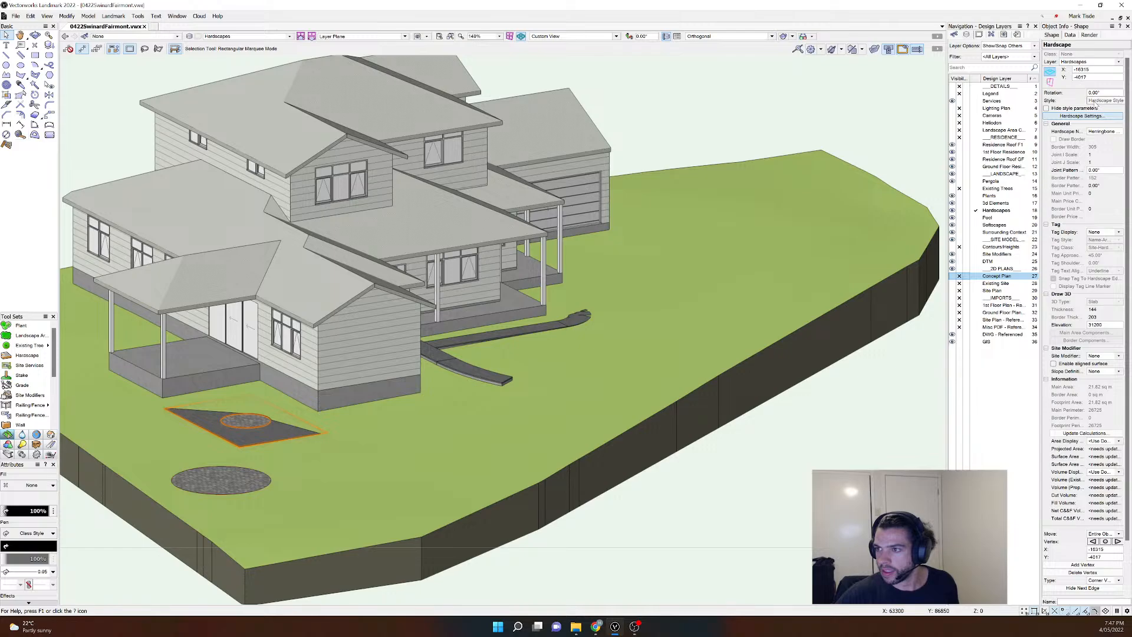
Step: Review the rectangular paving's style settings and try to rename its hardscape style as Herringbone Bluestone Paving, then reassign the file's Hardscape Style
left_click(1118, 100)
left_click(1097, 121)
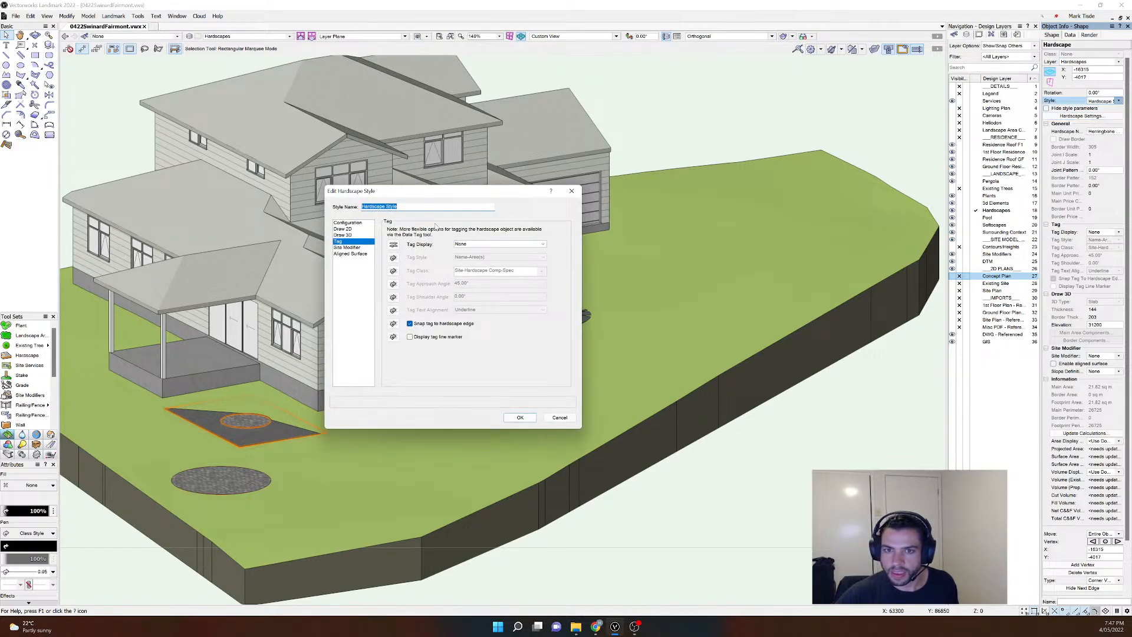
left_click(423, 207)
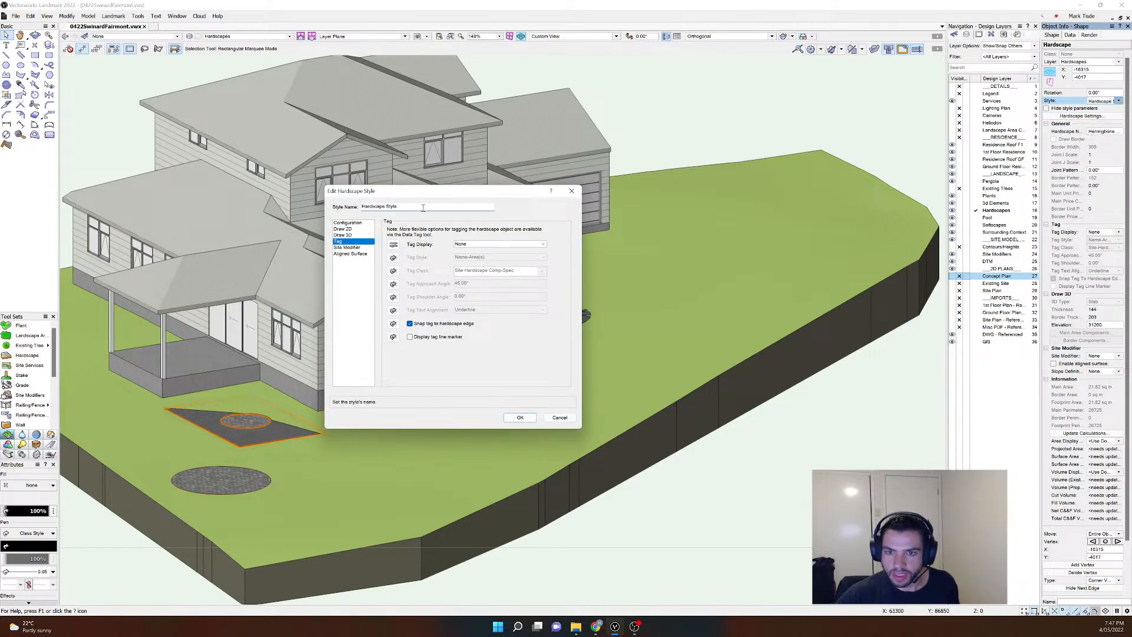
left_click(355, 235)
left_click(355, 228)
left_click(355, 222)
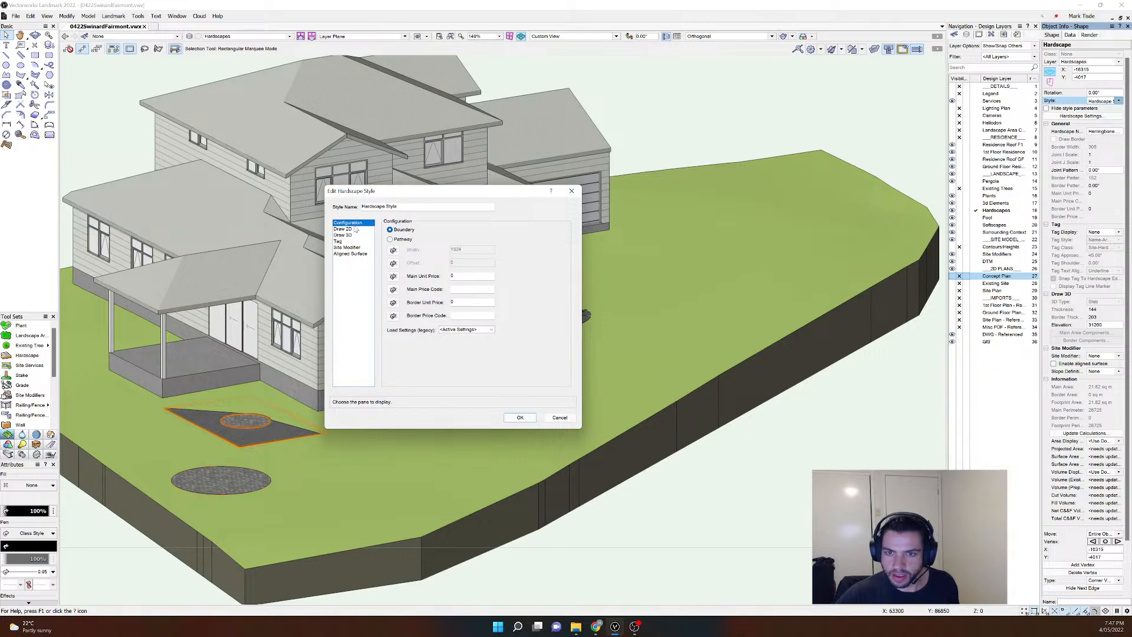
left_click(355, 229)
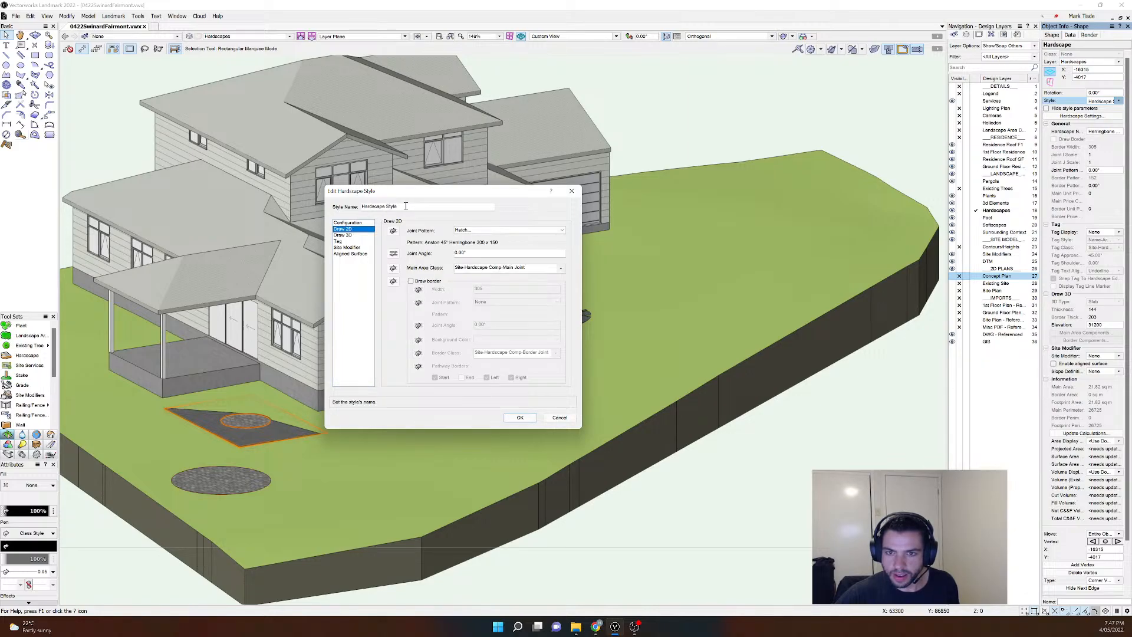
key("shift+Tab")
type("Har")
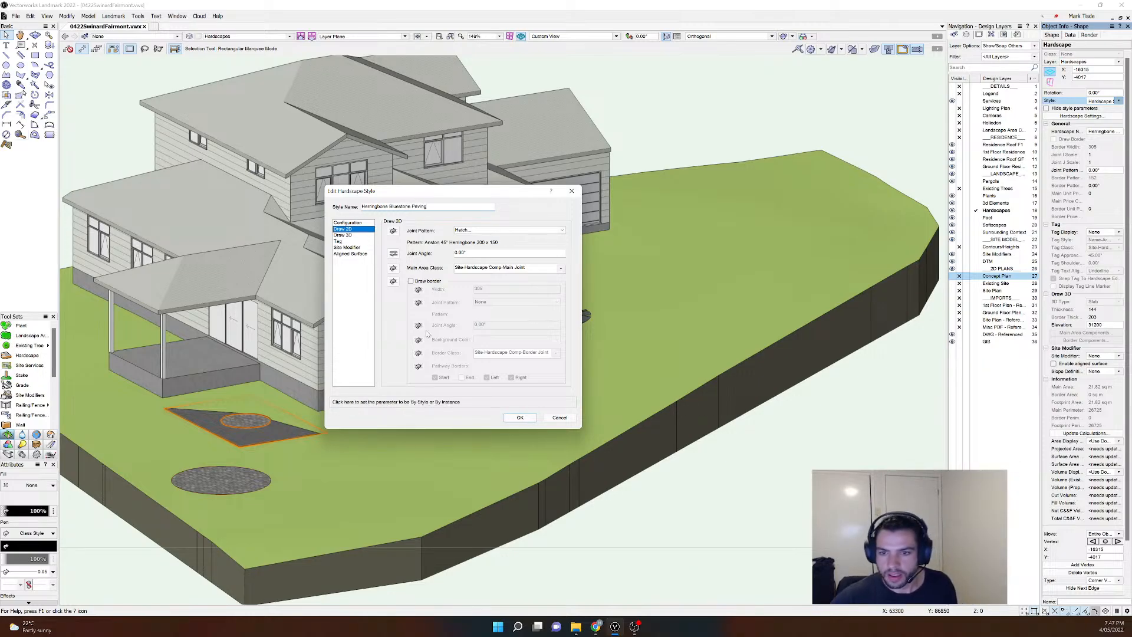
left_click(516, 418)
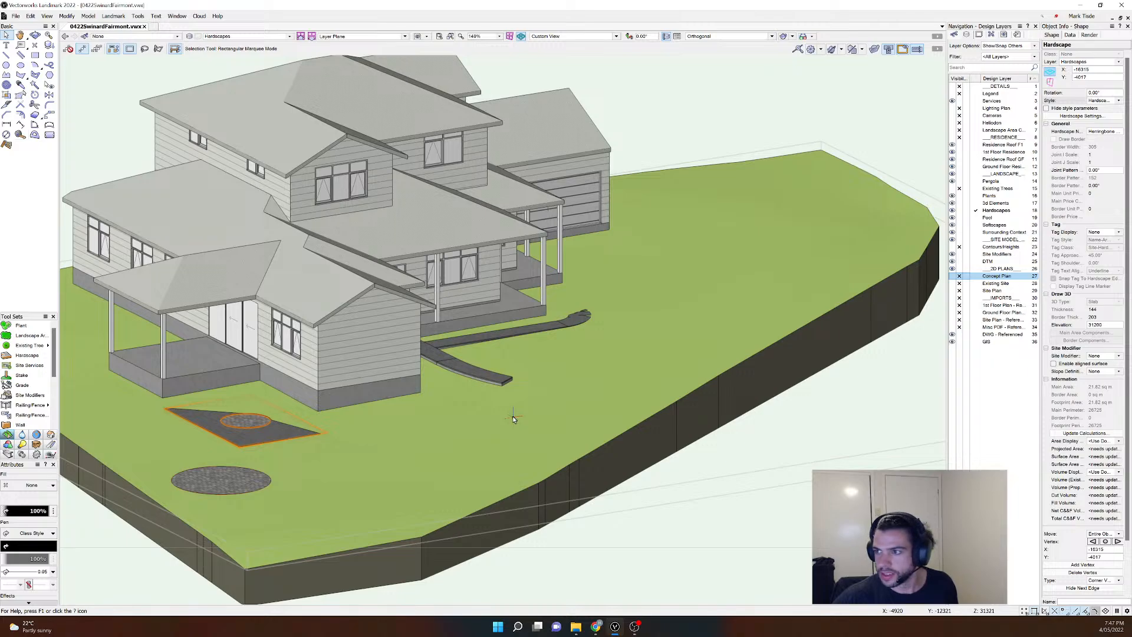
left_click(1101, 101)
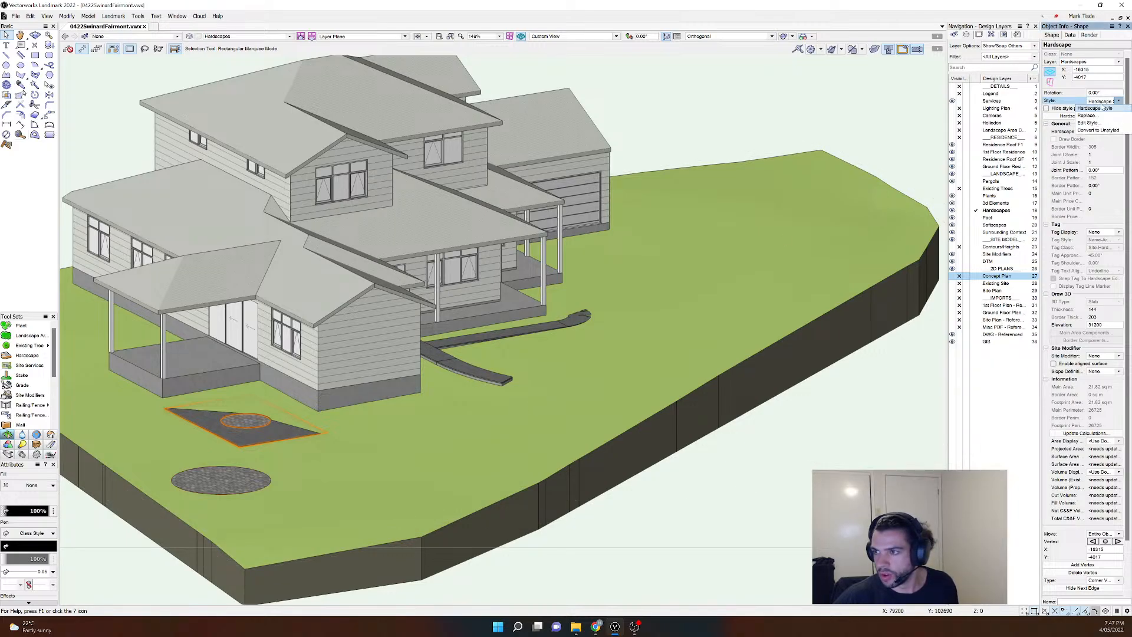
left_click(1099, 107)
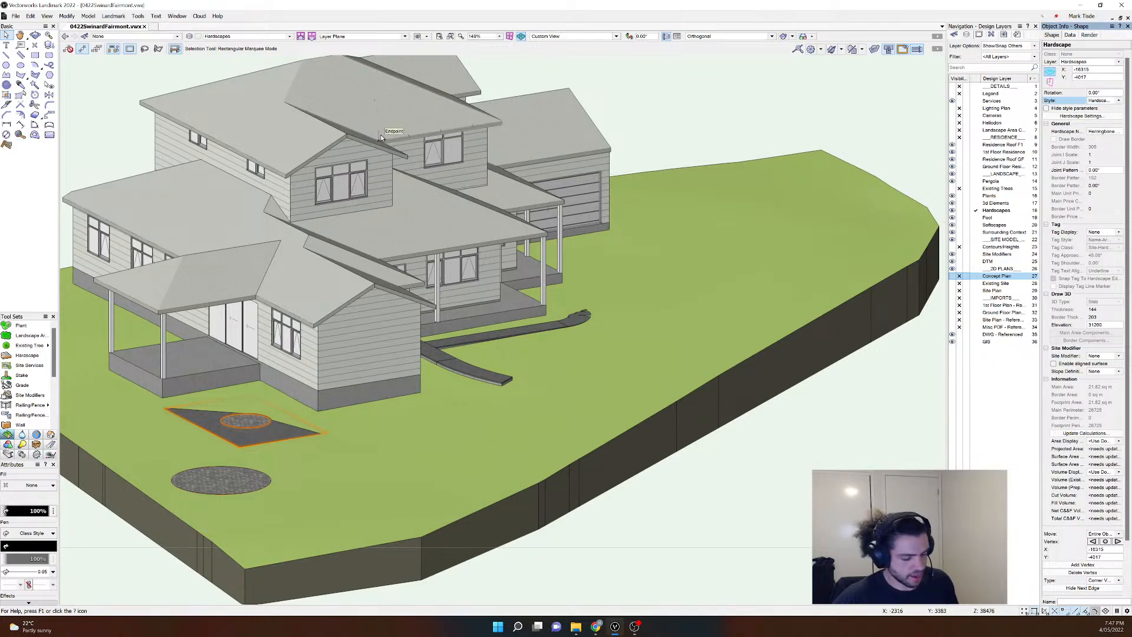
Step: Find the Hardscape Style resource in the drawing file's Hardscape Styles folder and change its thumbnail view
key("ctrl+r")
left_click(413, 147)
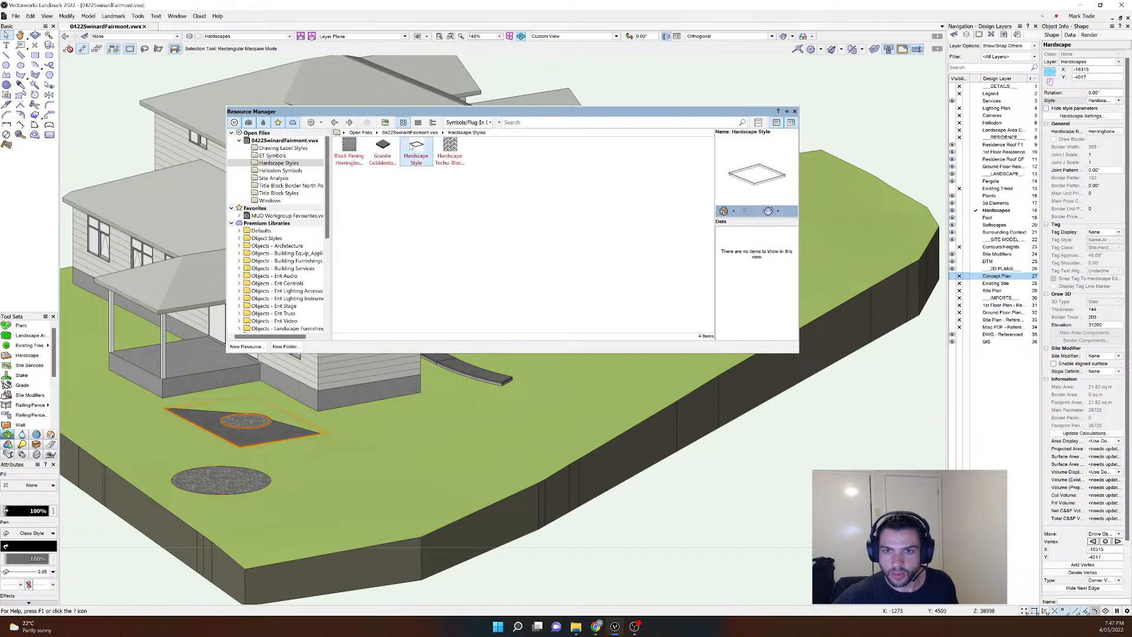
right_click(412, 146)
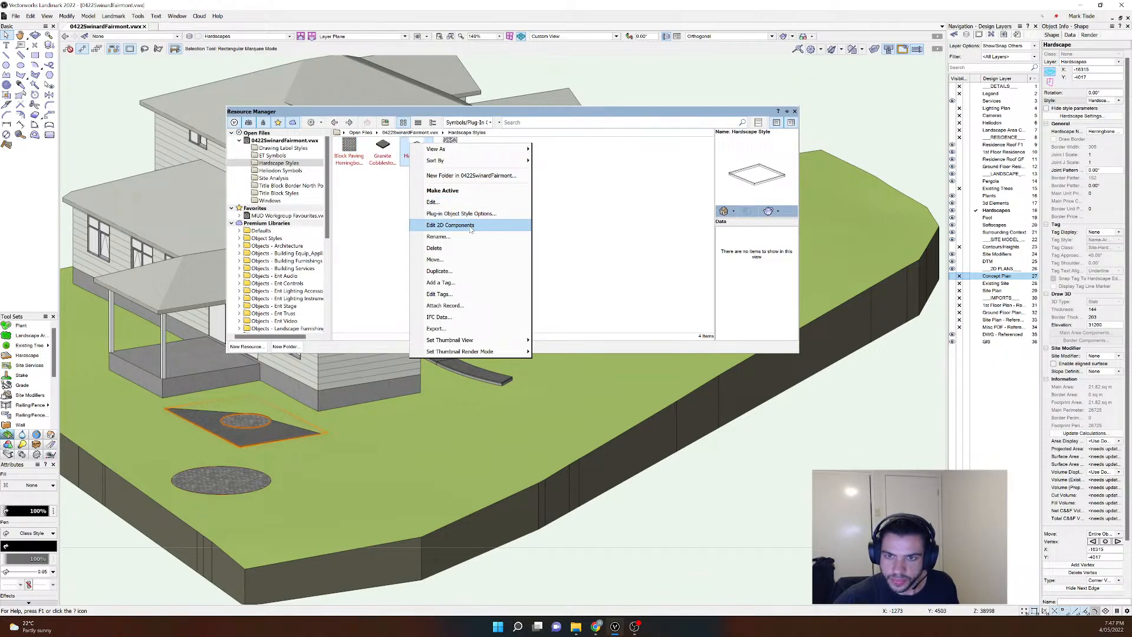
mouse_move(474, 151)
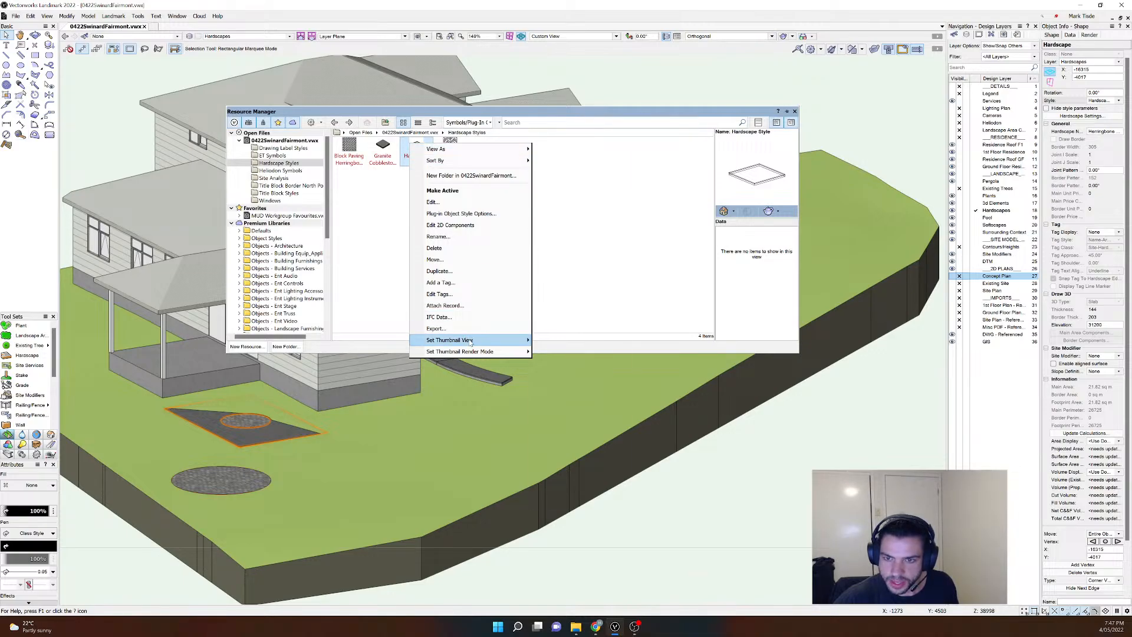
mouse_move(470, 341)
left_click(555, 342)
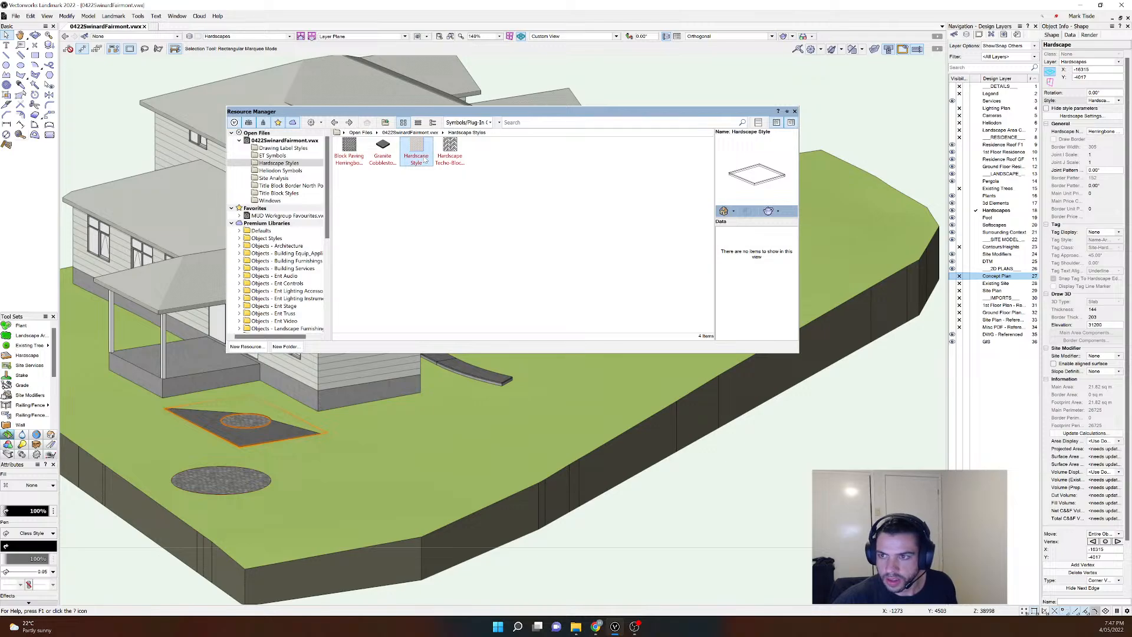
Step: Compare the previews of the block paving, granite cobblestone and Techo-Bloc styles in the Hardscape Styles folder
left_click(450, 149)
left_click(383, 148)
left_click(347, 149)
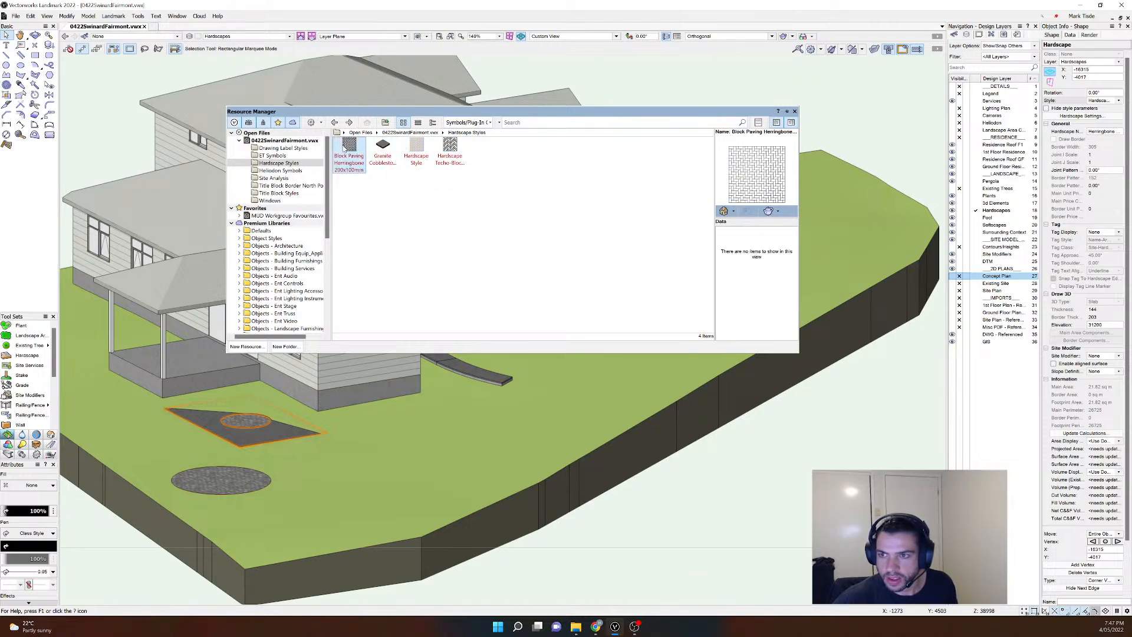
left_click(383, 149)
left_click(439, 151)
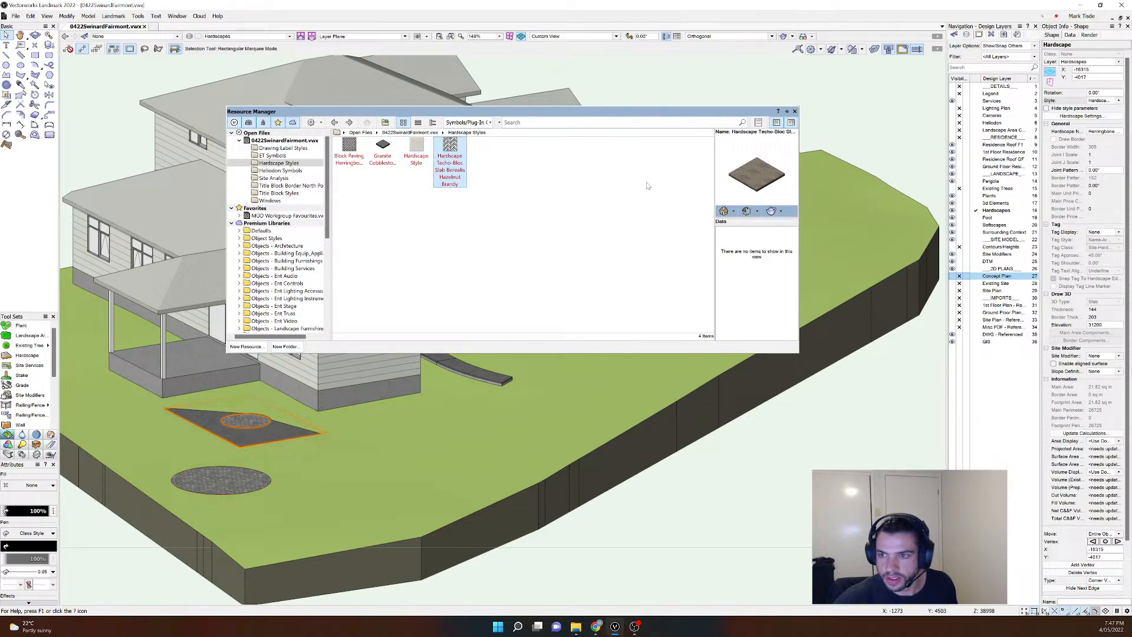
Step: Try to set the Hardscape Style resource's thumbnail render mode to Shaded
left_click(414, 149)
right_click(409, 147)
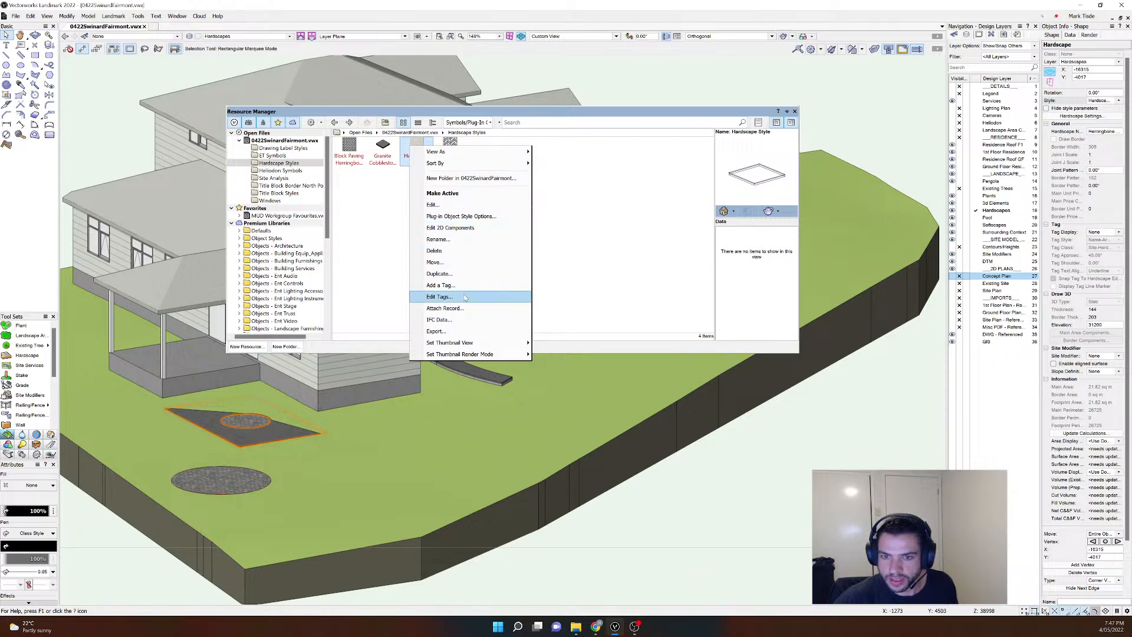
mouse_move(471, 354)
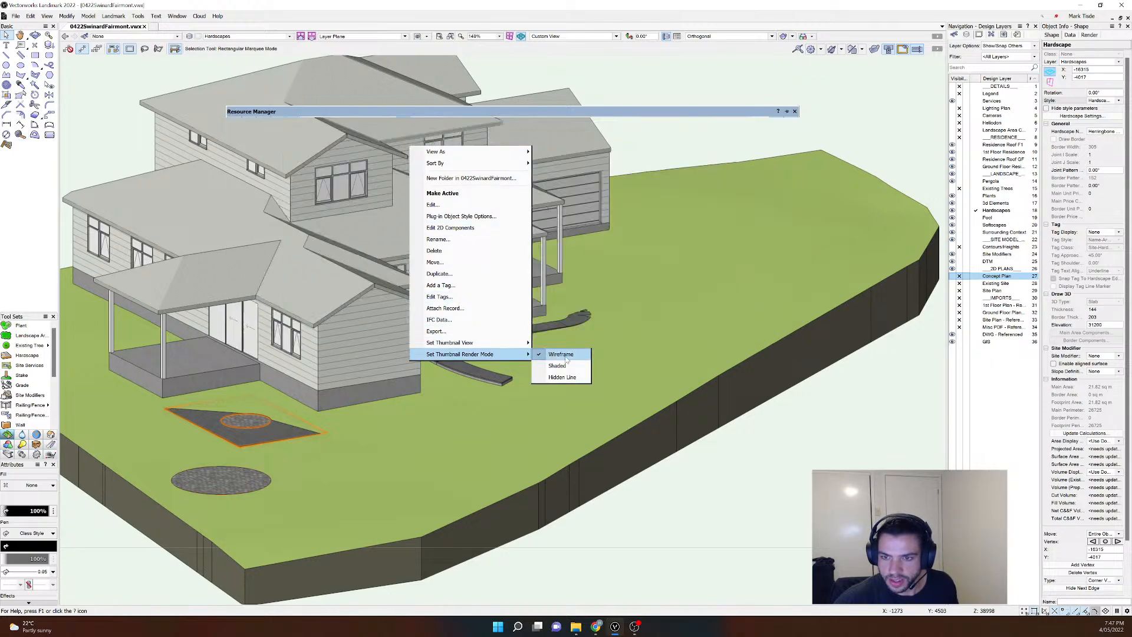
left_click(567, 365)
mouse_move(432, 112)
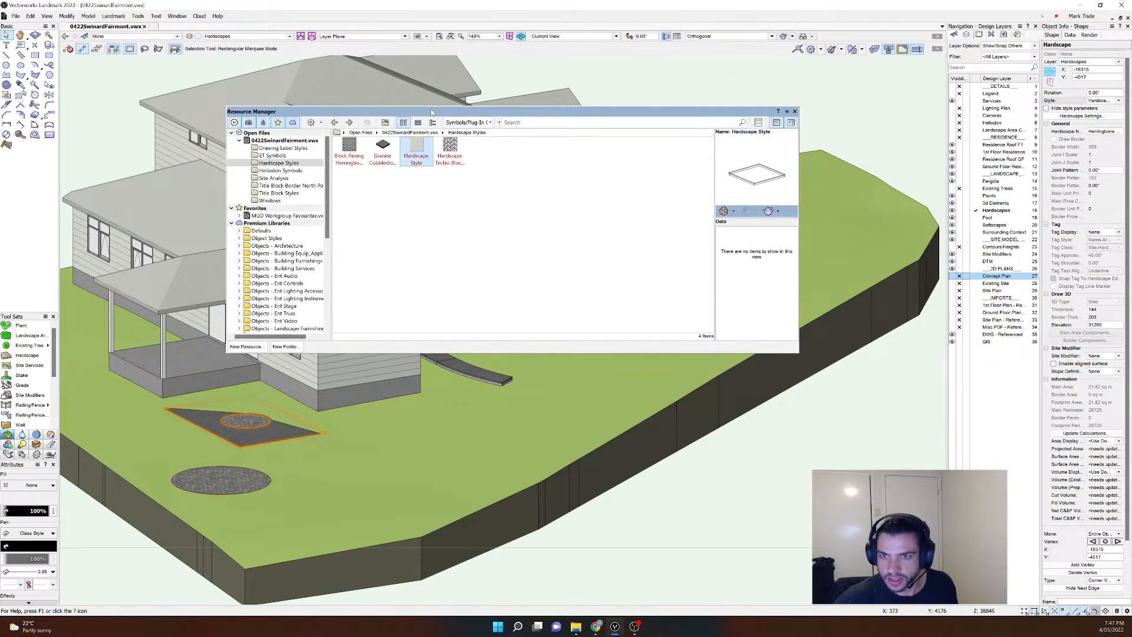
left_click(419, 154)
right_click(418, 154)
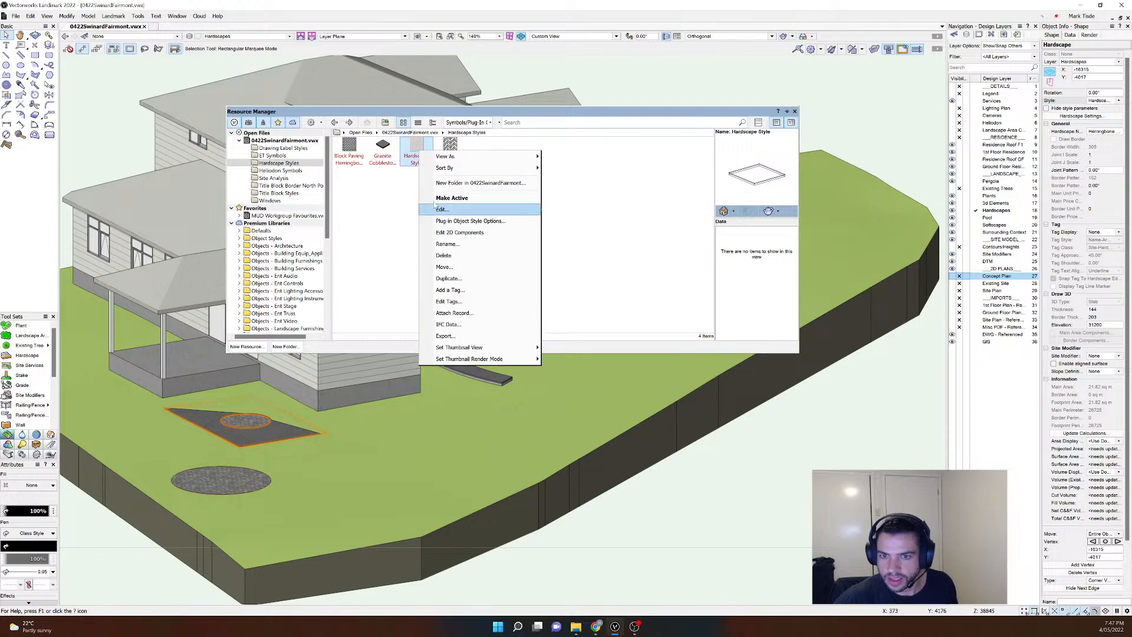
mouse_move(484, 362)
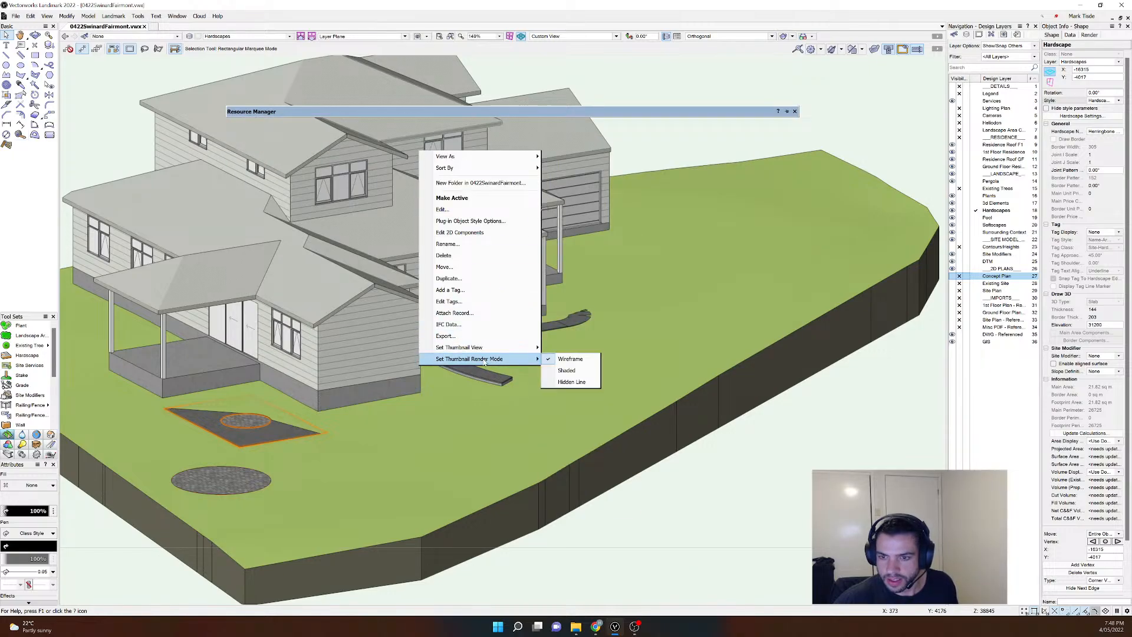
left_click(565, 369)
mouse_move(435, 115)
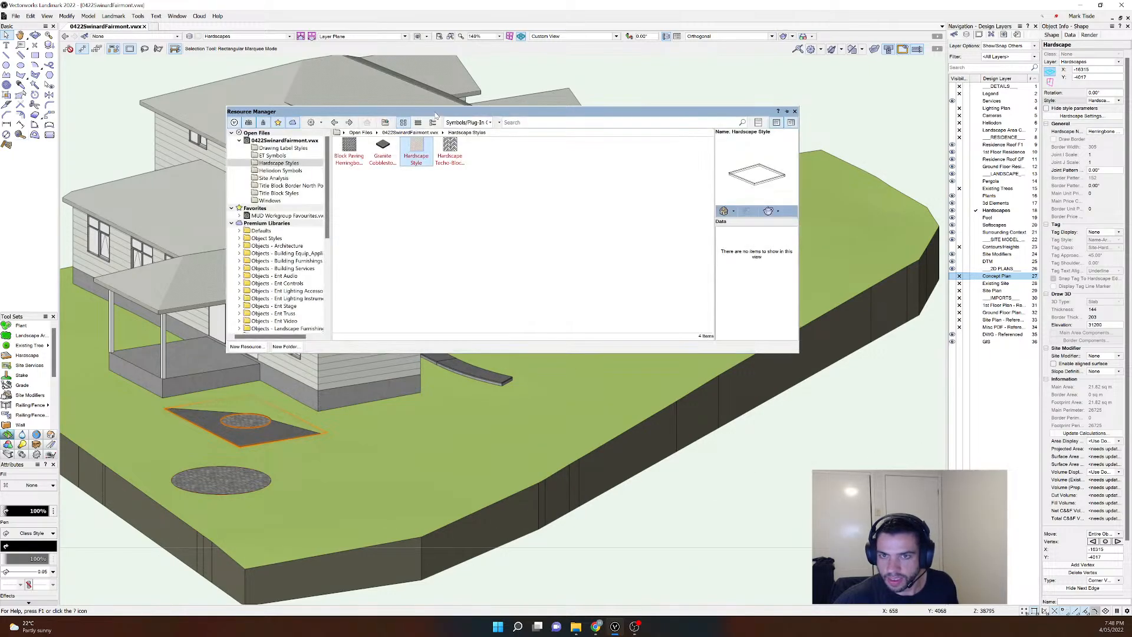
right_click(411, 149)
mouse_move(526, 354)
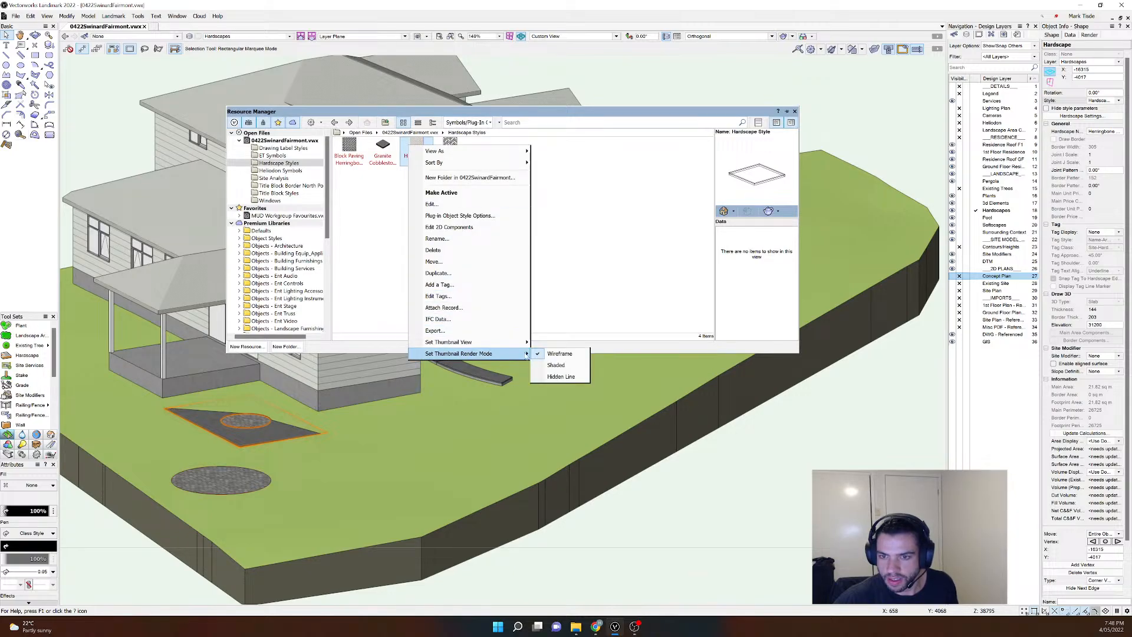
left_click(555, 365)
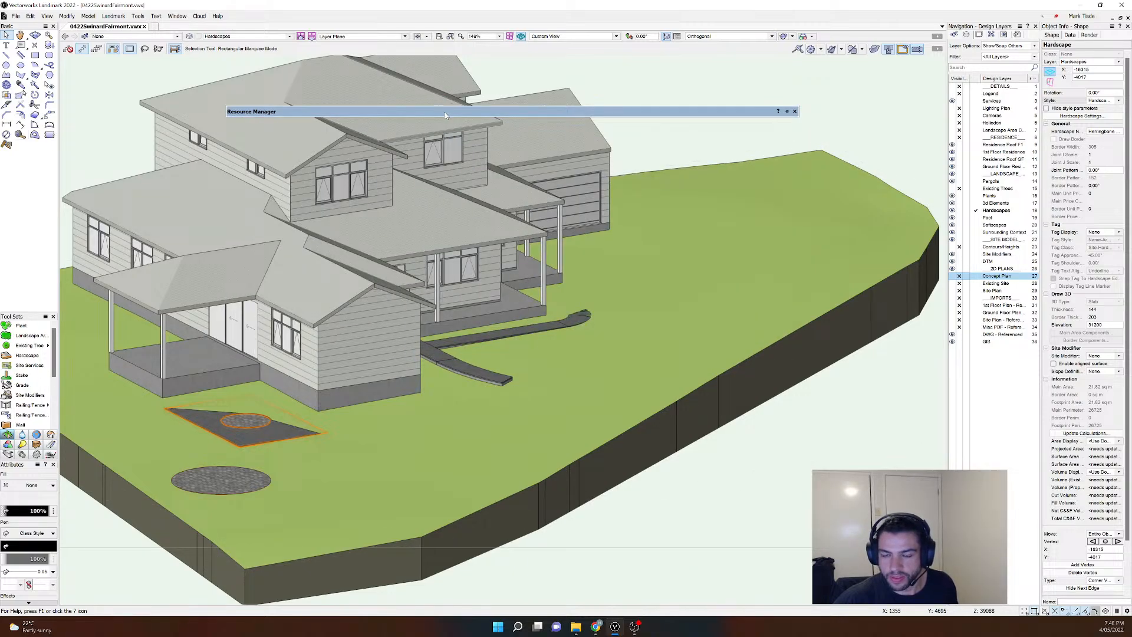
Step: Replace the style of the curved path's end section beside the house with the file's Hardscape Style, and inspect the paving
left_click(470, 386)
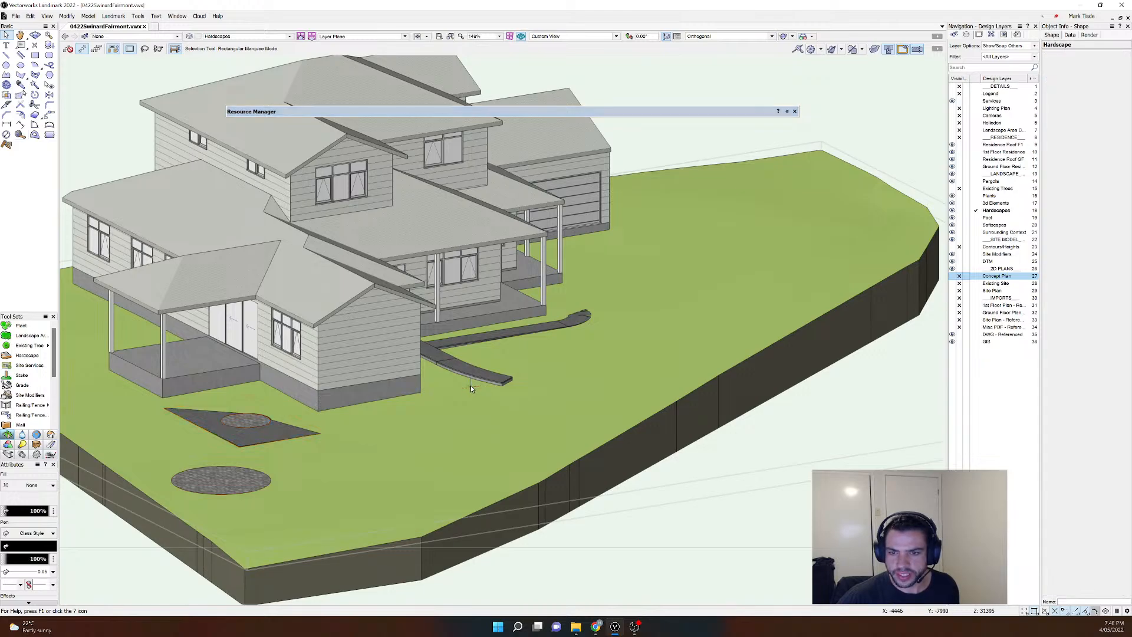
left_click(500, 366)
left_click(1101, 101)
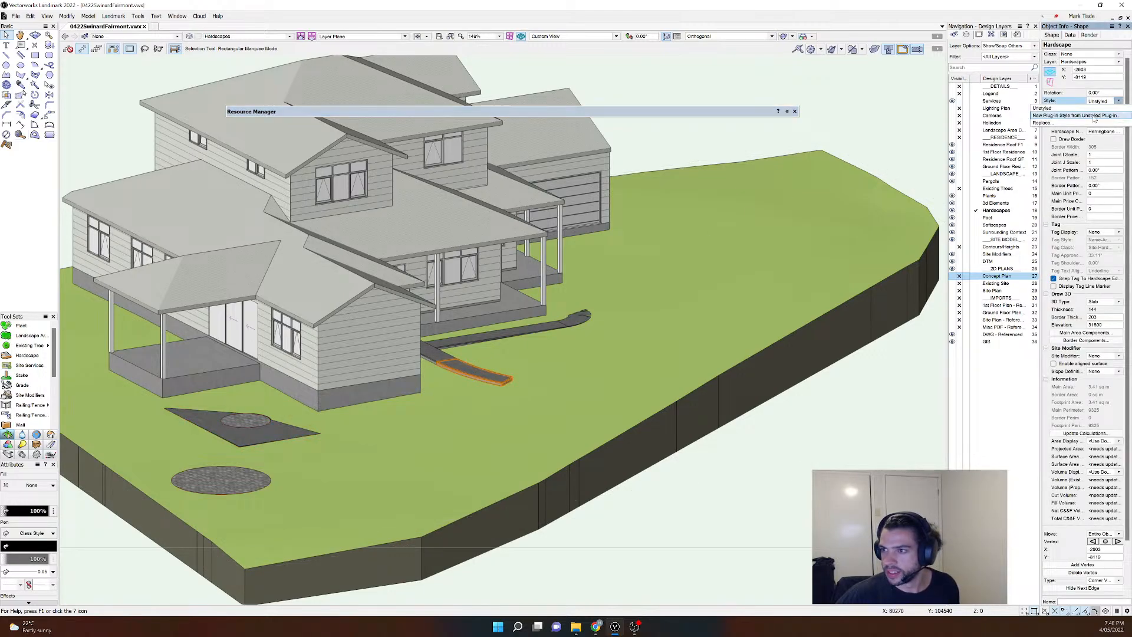
left_click(1074, 122)
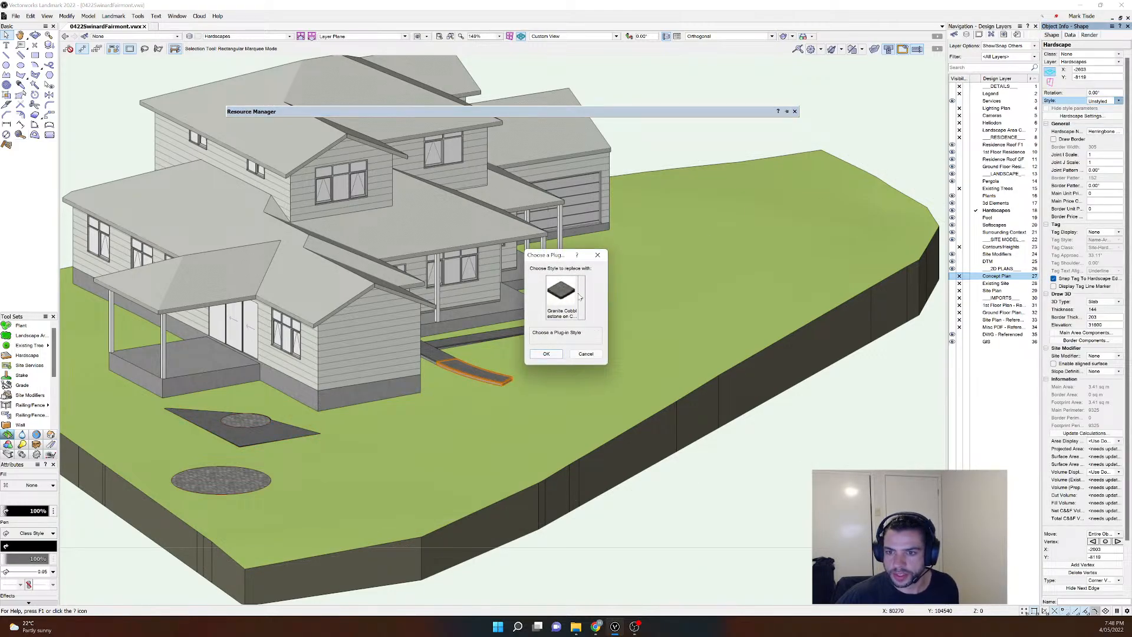
left_click(579, 296)
left_click(602, 345)
left_click(744, 354)
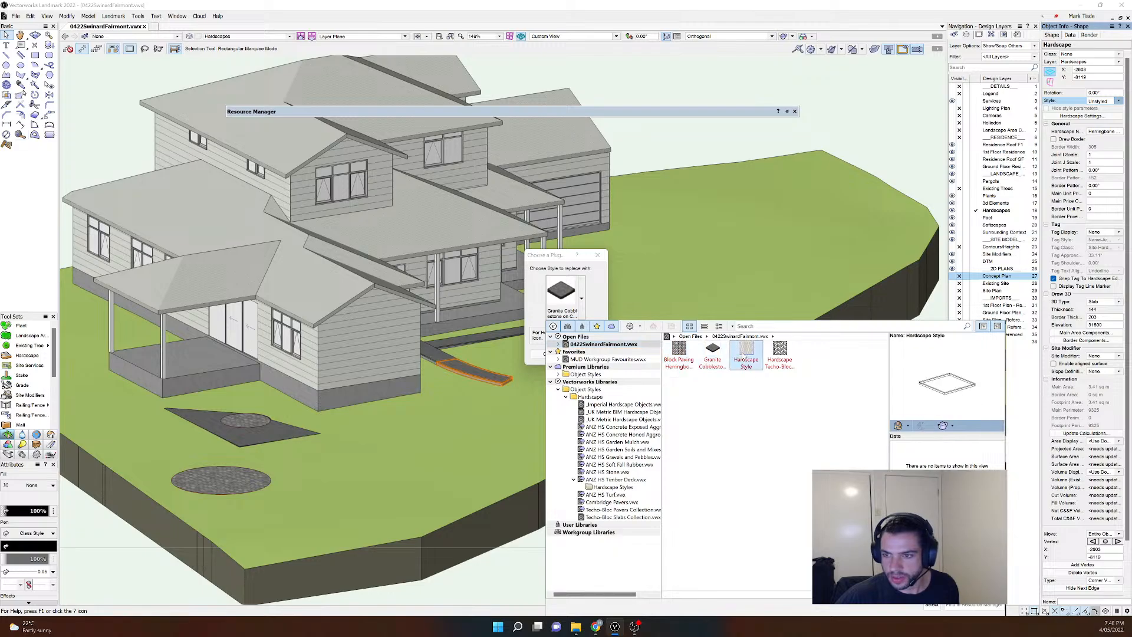
left_click(931, 605)
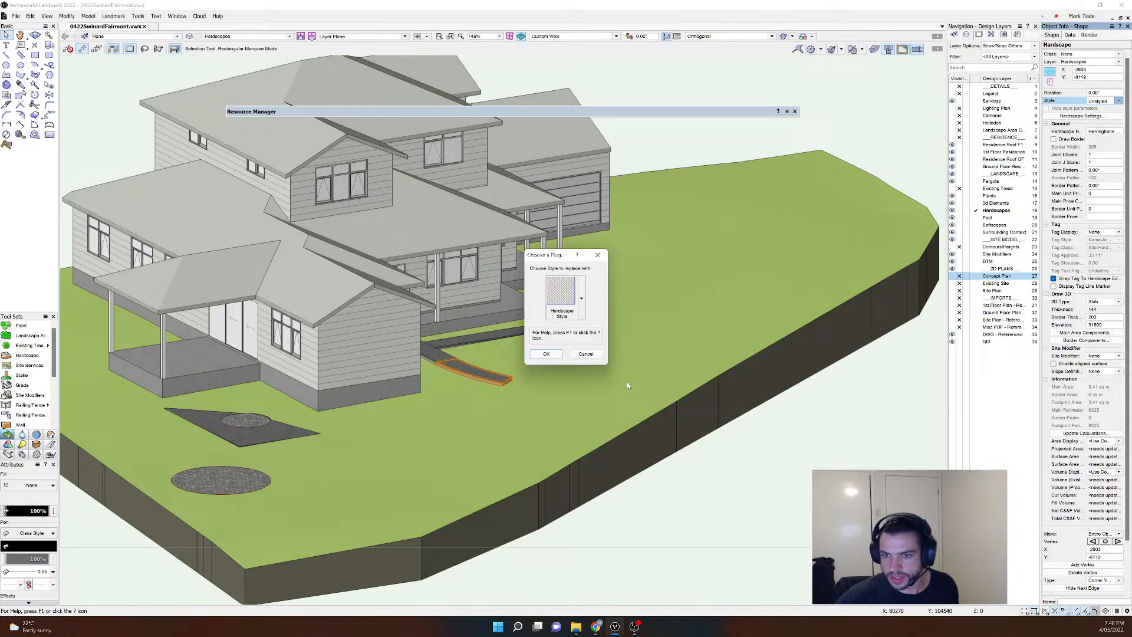
left_click(546, 354)
scroll(482, 374, "up", 6)
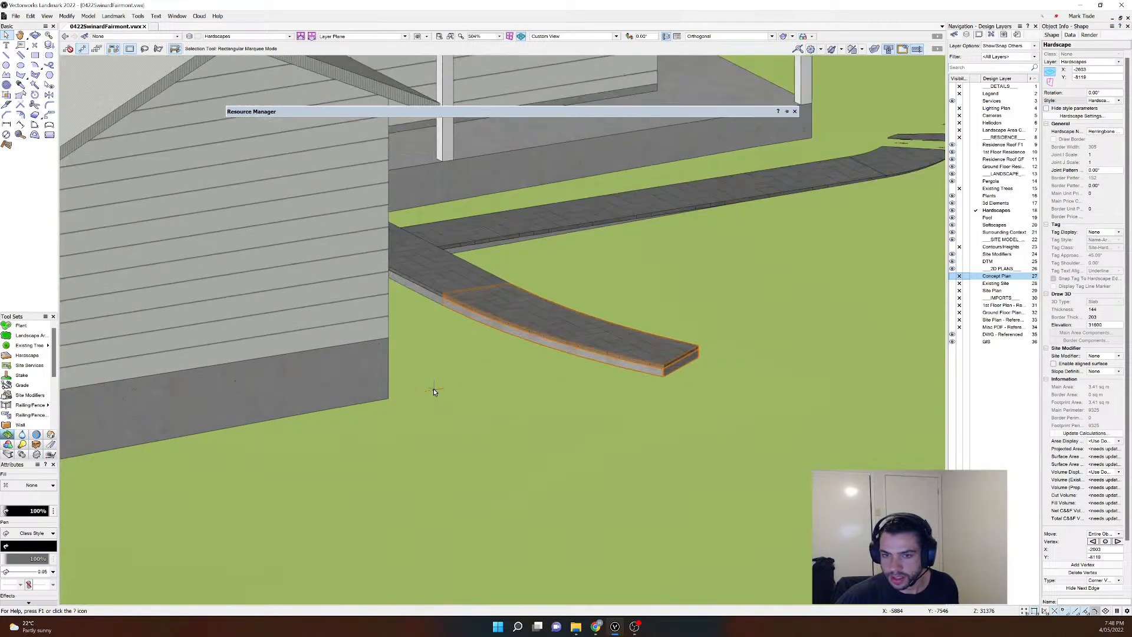
left_click(505, 376)
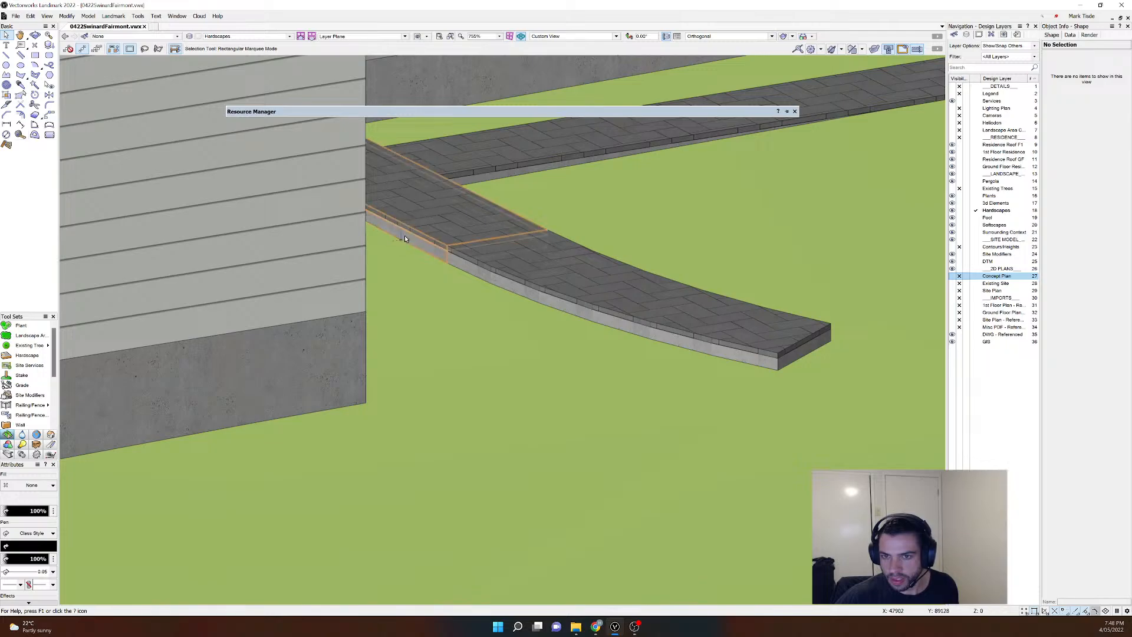
left_click(538, 287)
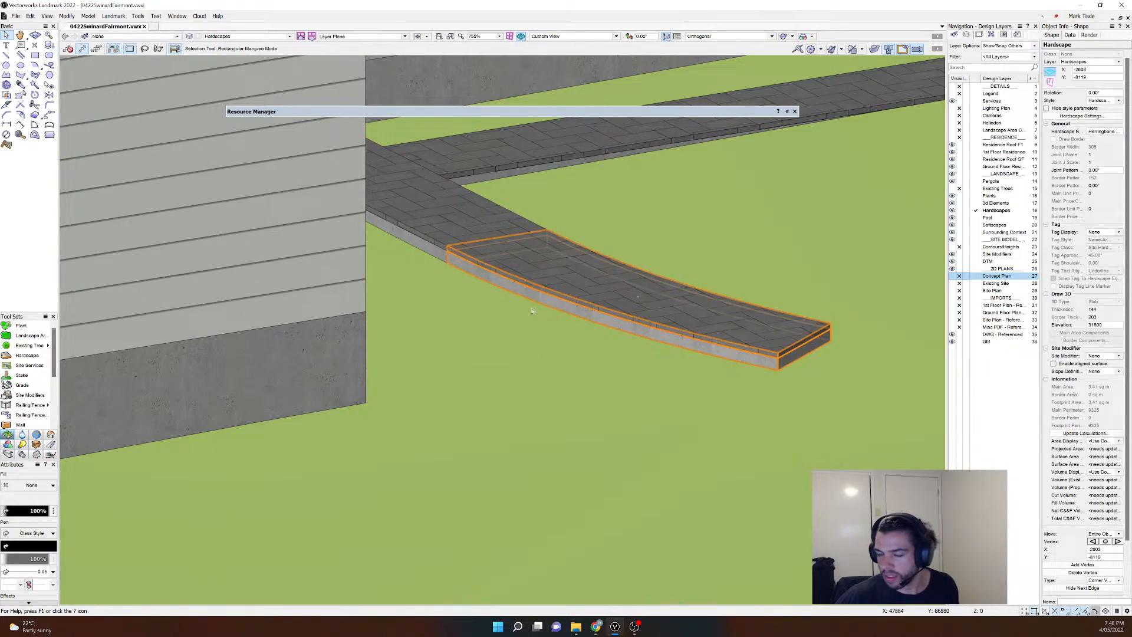
Step: Rename the Hardscape Style resource in the file's Hardscape Styles folder as Herringbone Bluestone Paving on Concrete
mouse_move(367, 111)
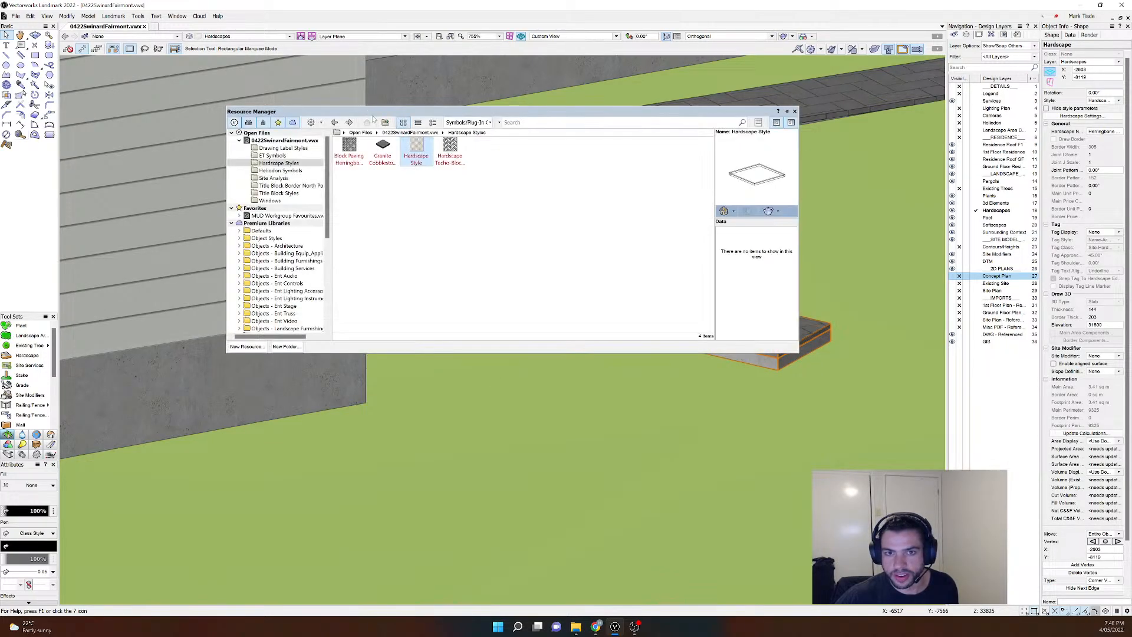
right_click(414, 151)
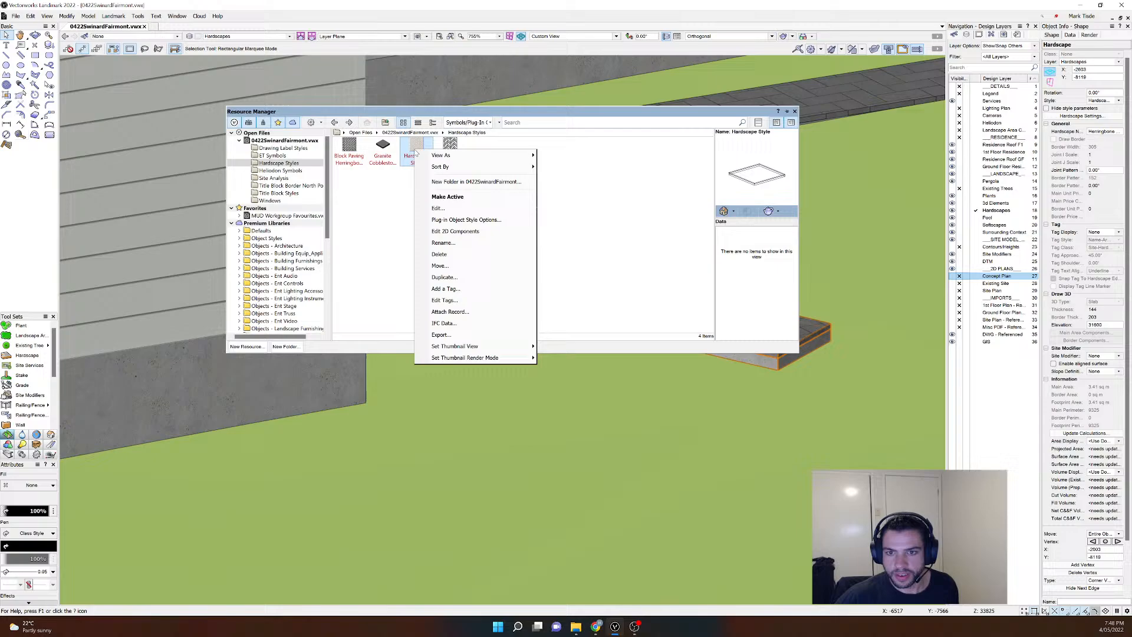
left_click(443, 243)
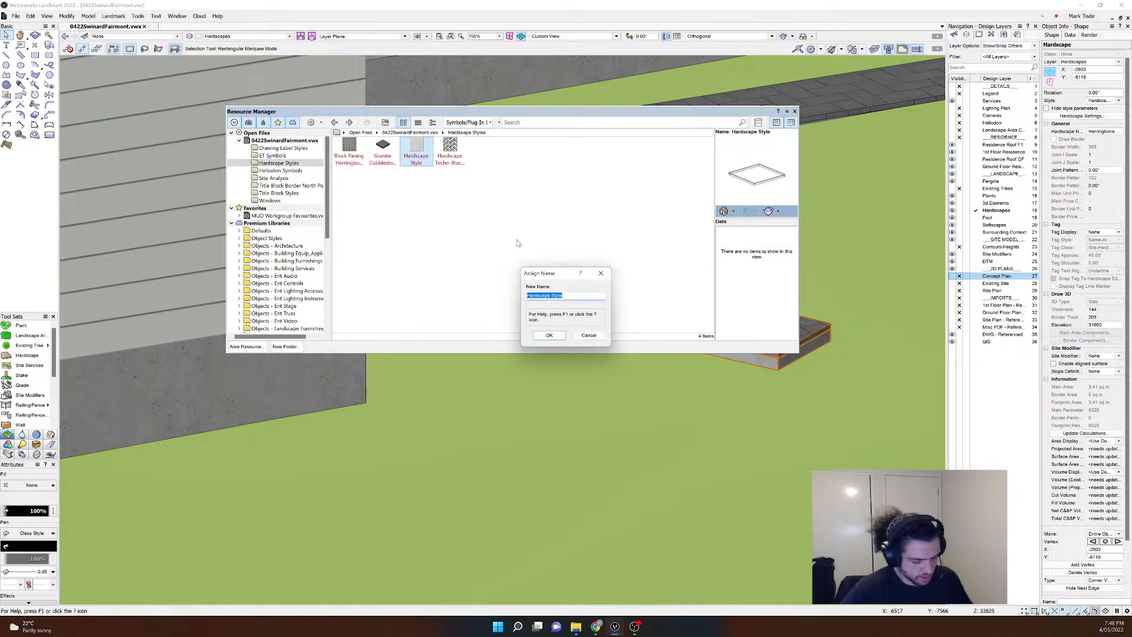
type("Herringbone Bluestone Paving")
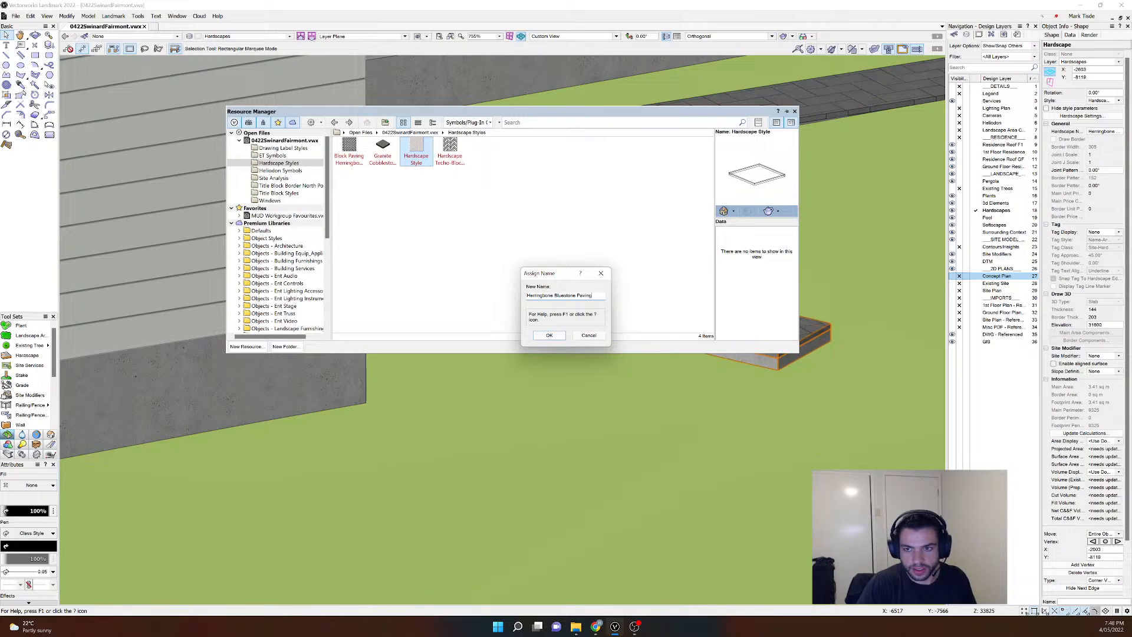
key("Return")
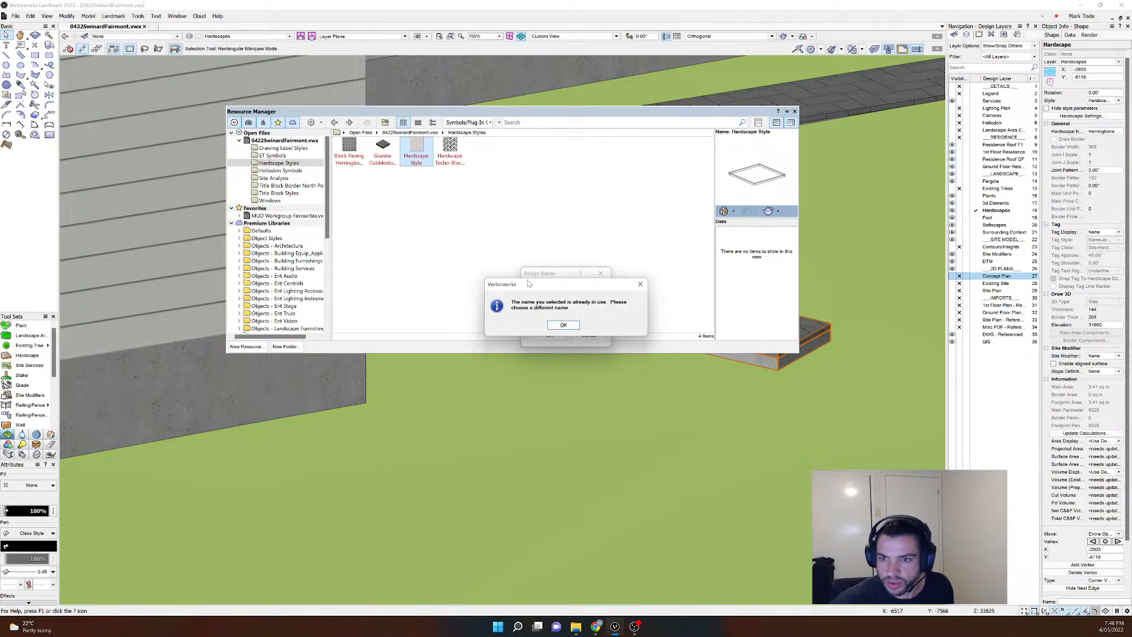
left_click(567, 325)
left_click(538, 297)
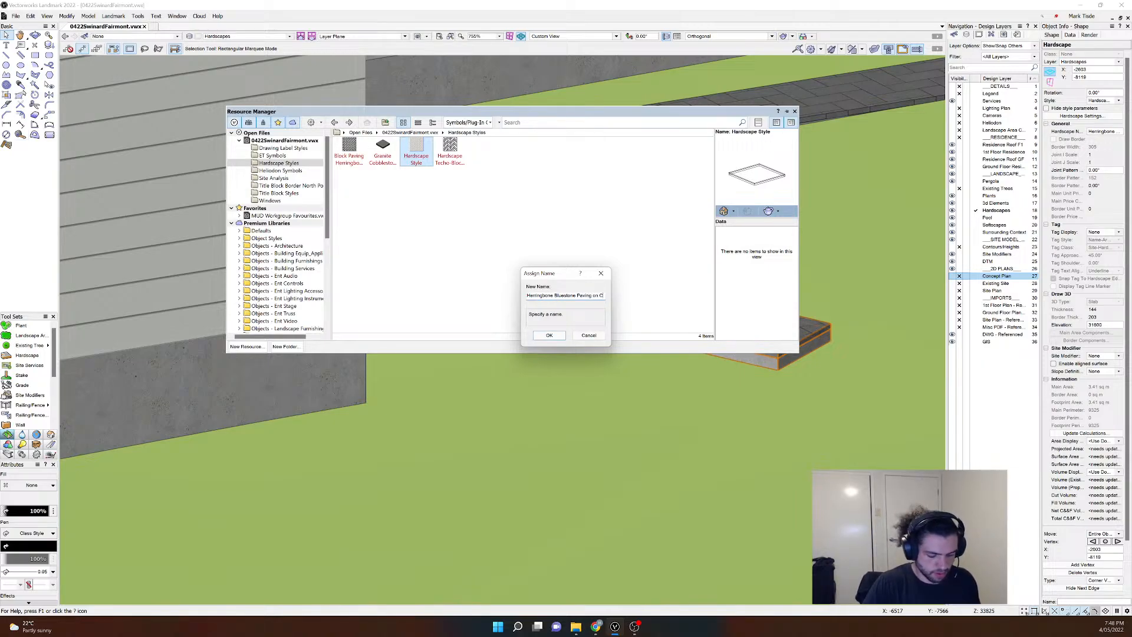
type("oncrete")
key("Return")
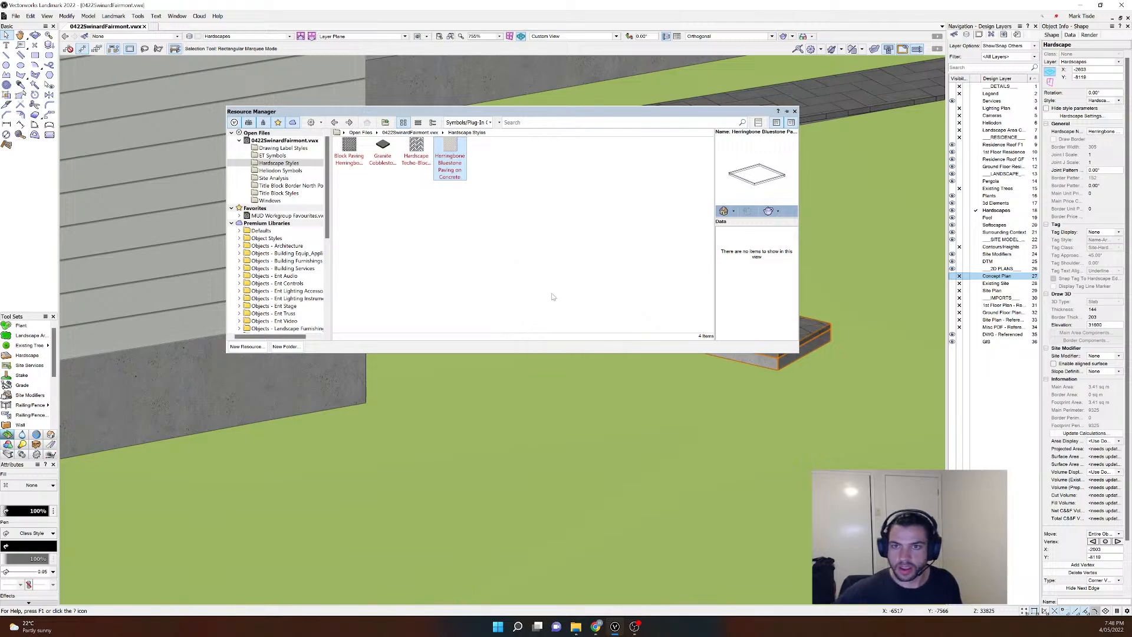
Step: Try to set the herringbone style's thumbnail render mode to Shaded and compare its preview with the Techo-Bloc style
left_click(453, 156)
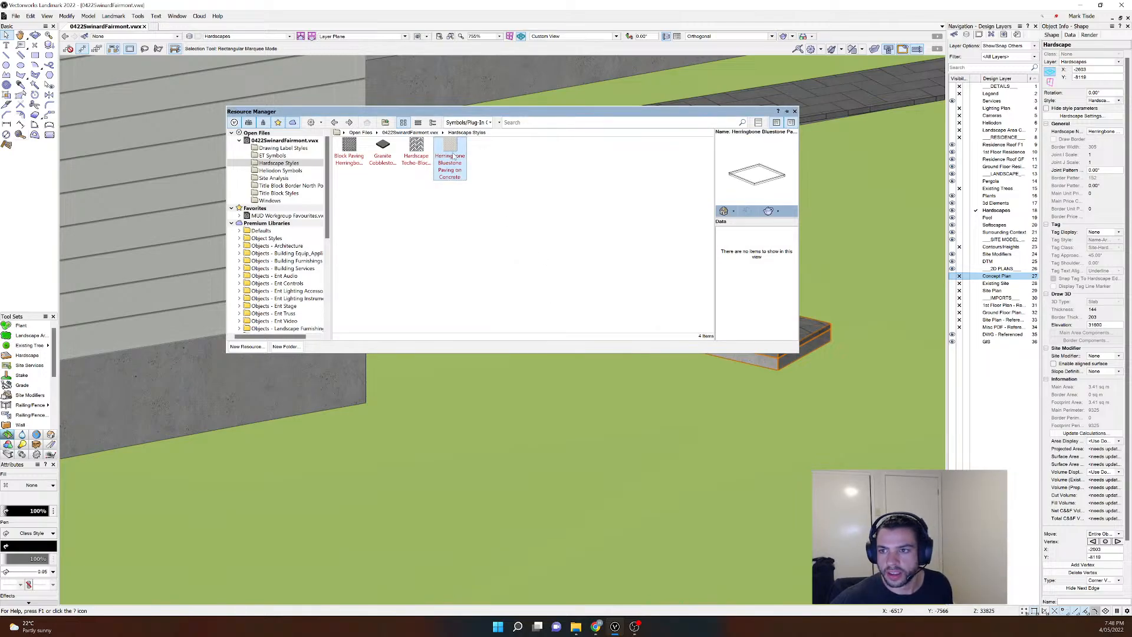
right_click(453, 156)
mouse_move(536, 364)
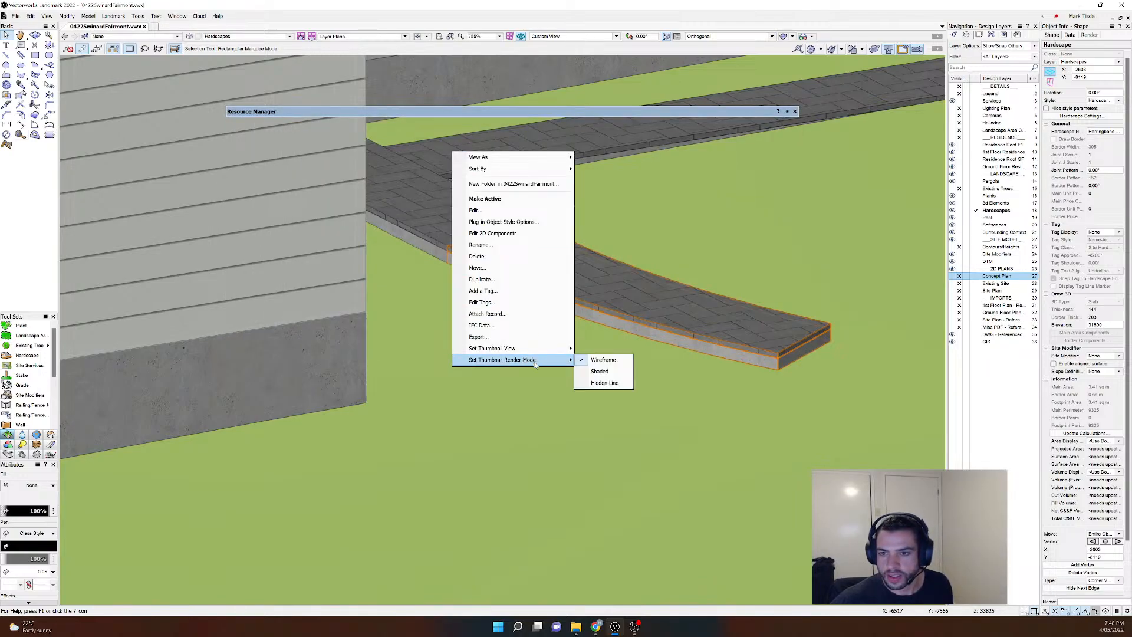
left_click(599, 371)
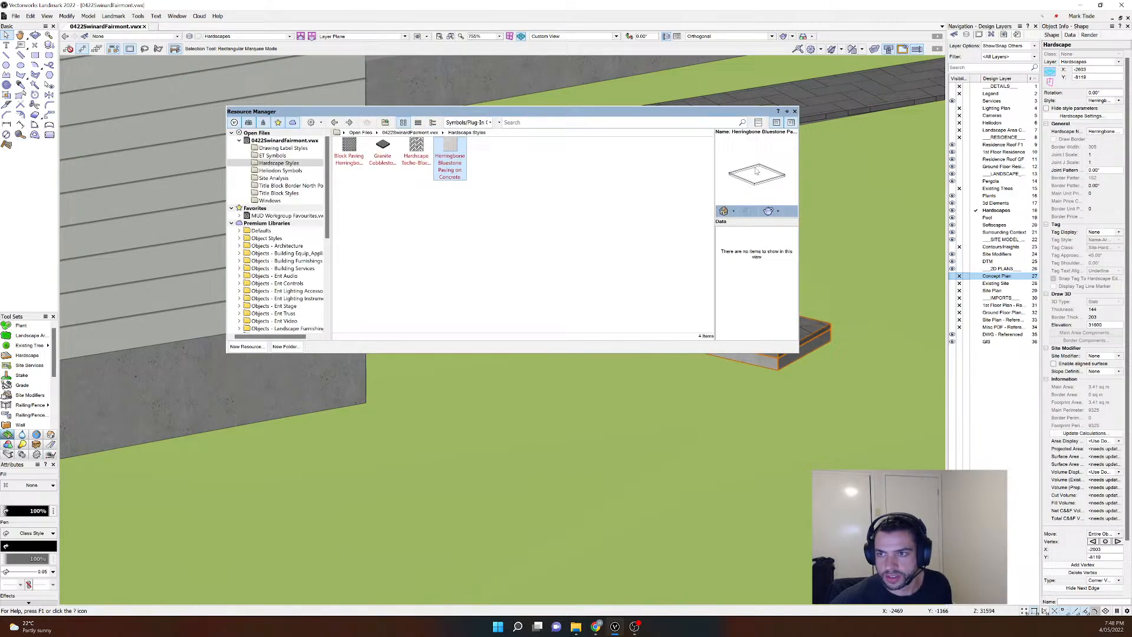
left_click(420, 155)
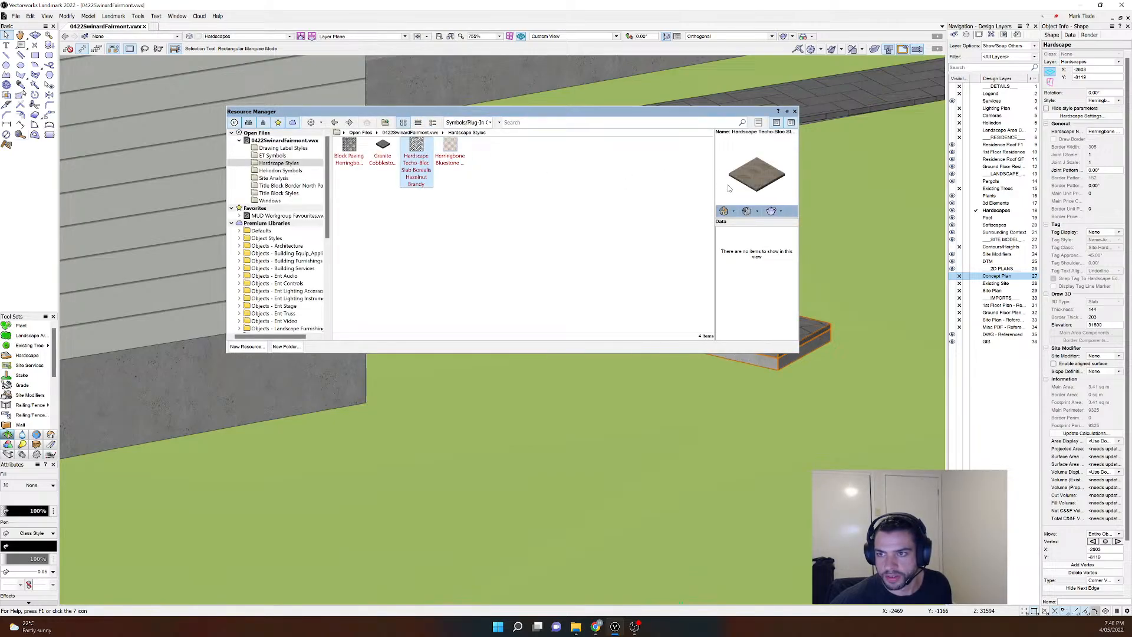
right_click(450, 149)
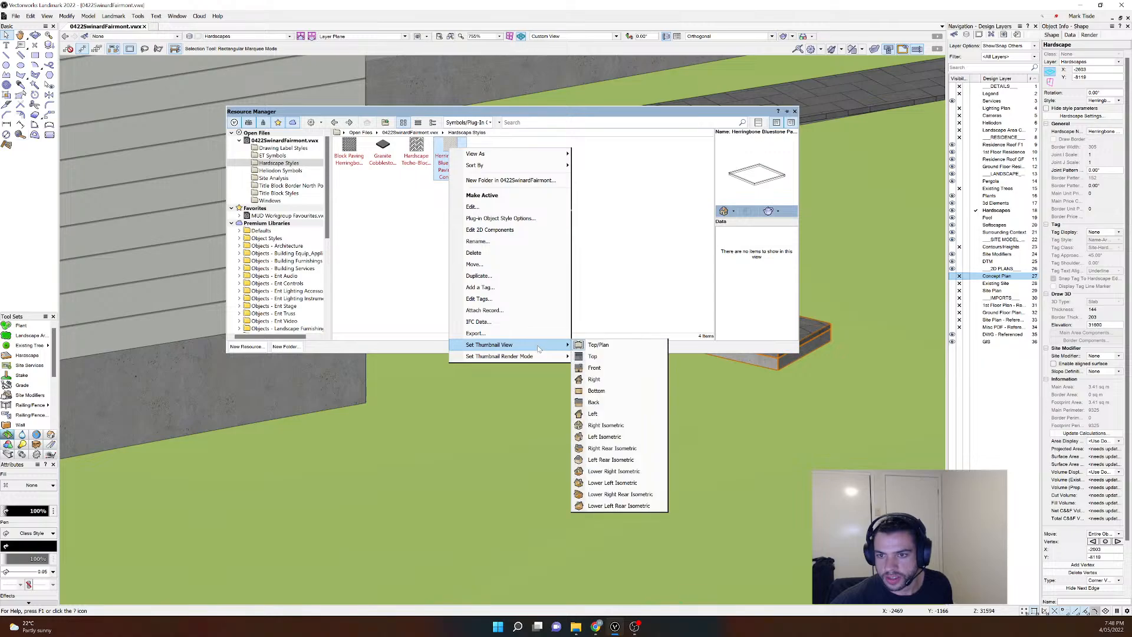
mouse_move(547, 359)
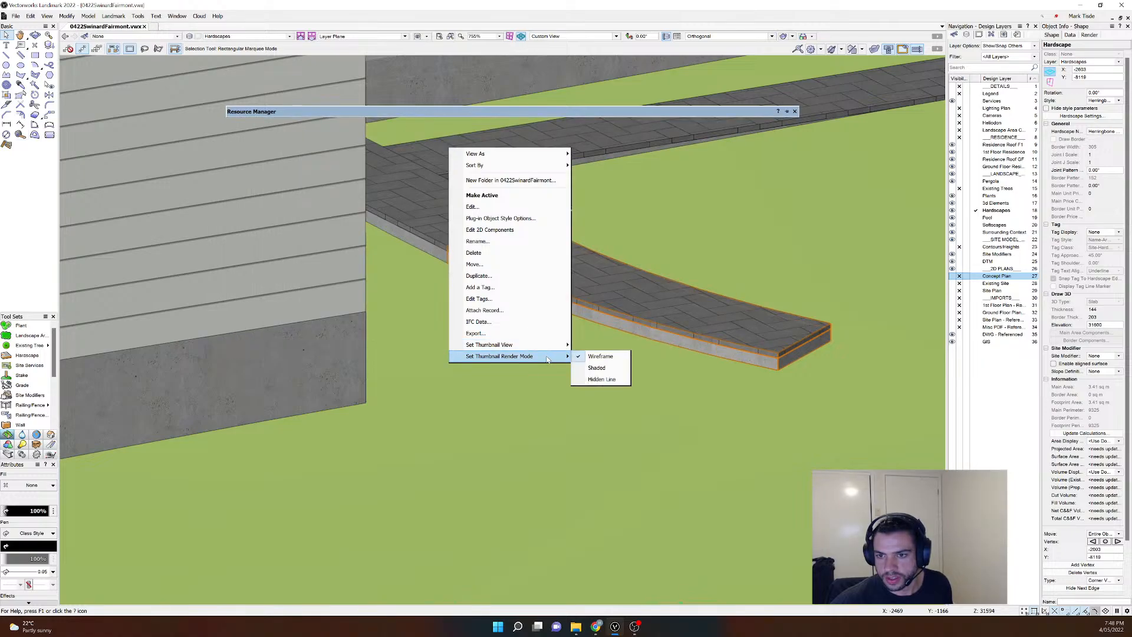
left_click(404, 137)
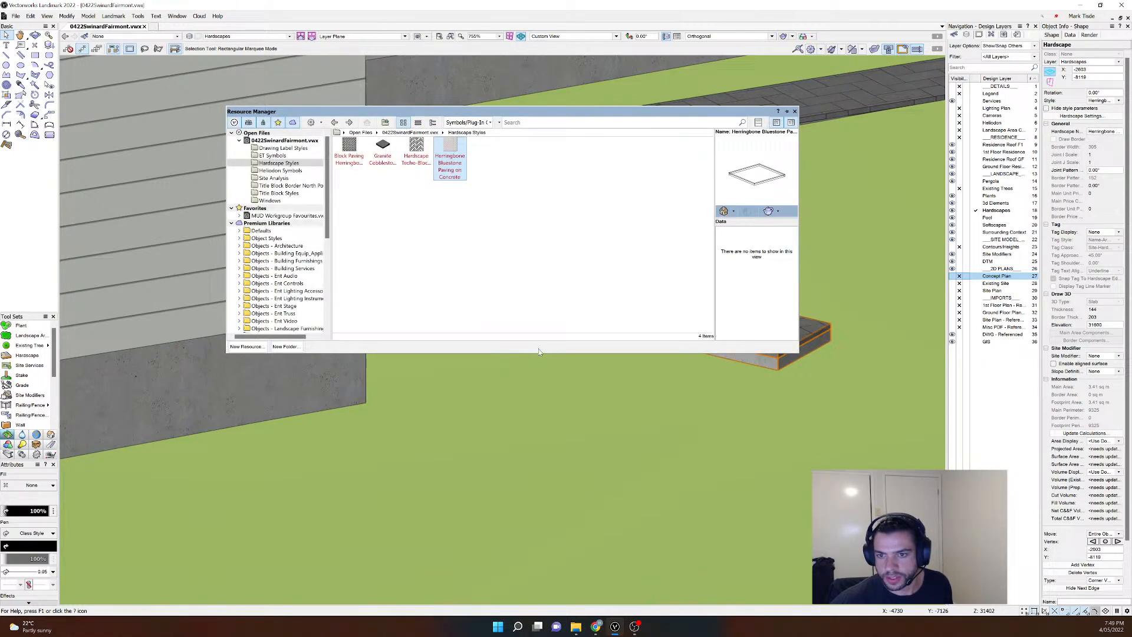
Step: Enlarge the Resource Manager downward and retry the Shaded thumbnail render mode on the herringbone style
left_click(536, 354)
left_click_drag(538, 353, 538, 441)
right_click(453, 156)
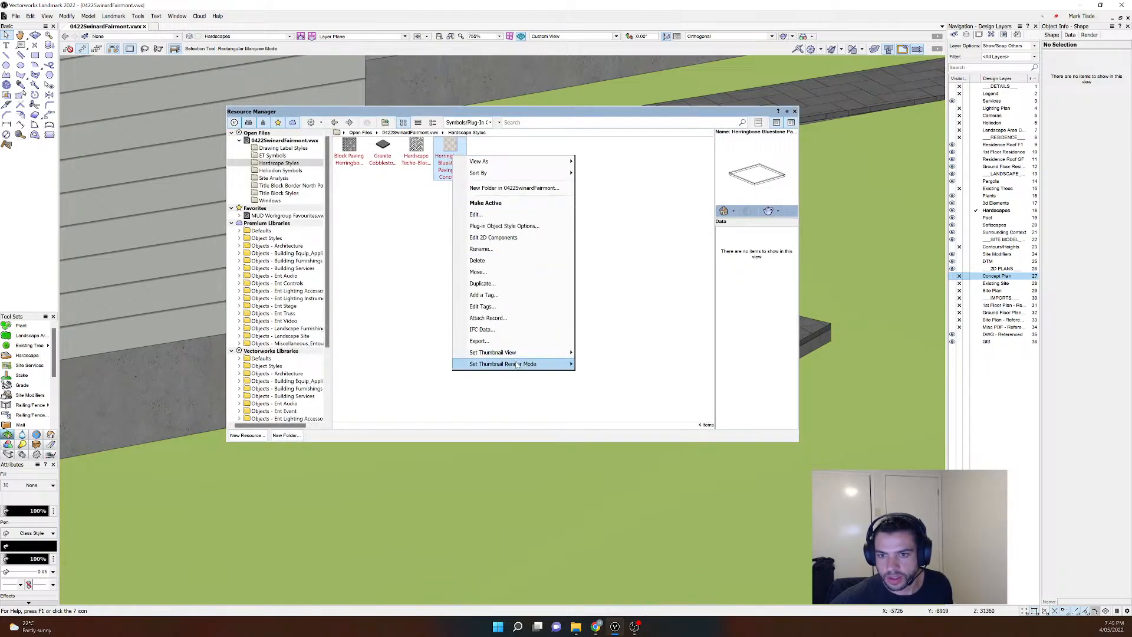
left_click(603, 379)
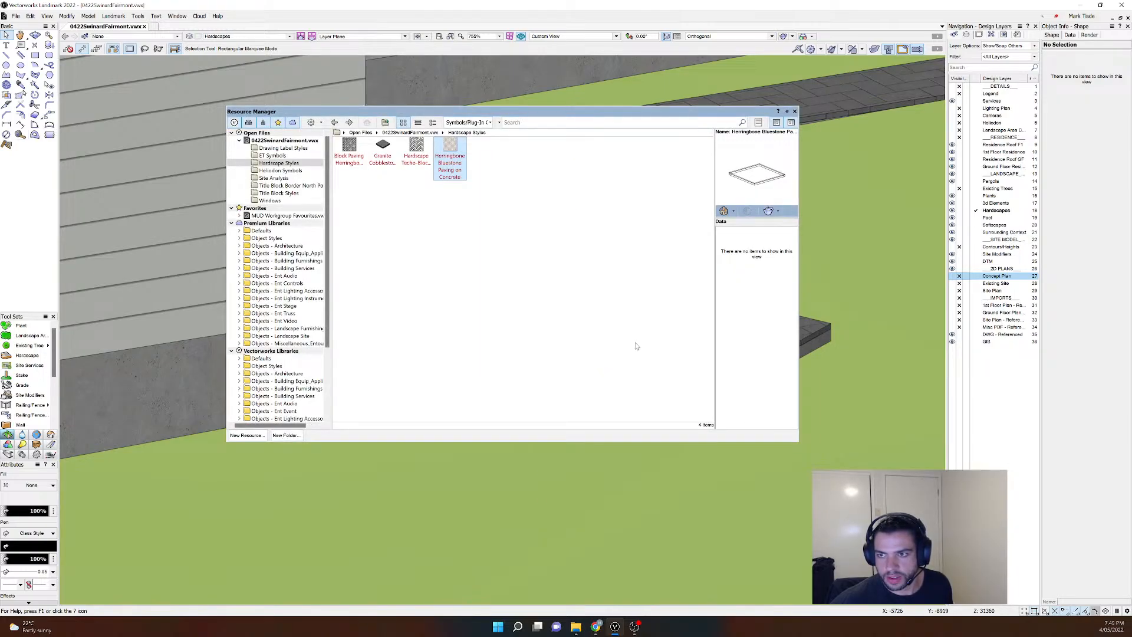
Step: Try switching the herringbone style's preview between the Wireframe and Shaded render modes
left_click(777, 213)
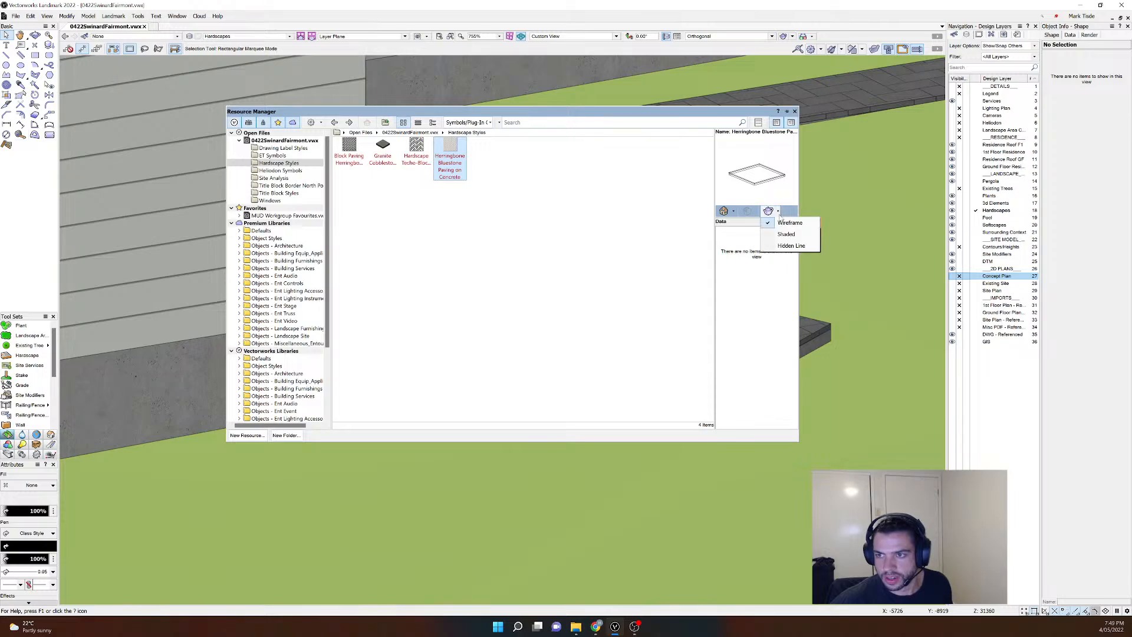
left_click(789, 223)
left_click(777, 212)
left_click(768, 234)
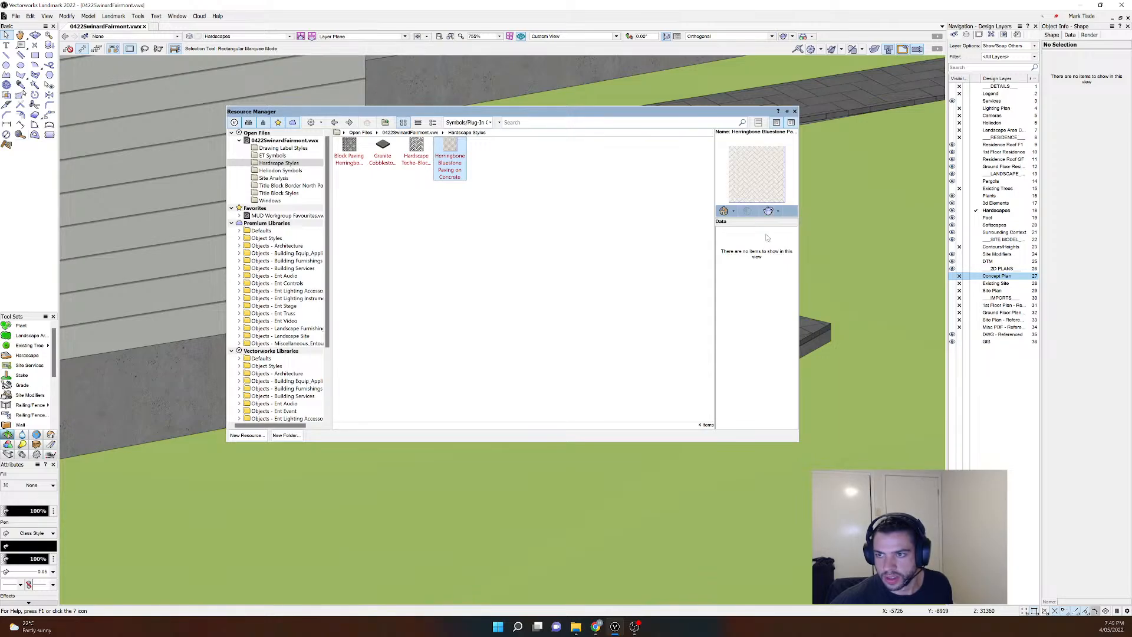
left_click(777, 213)
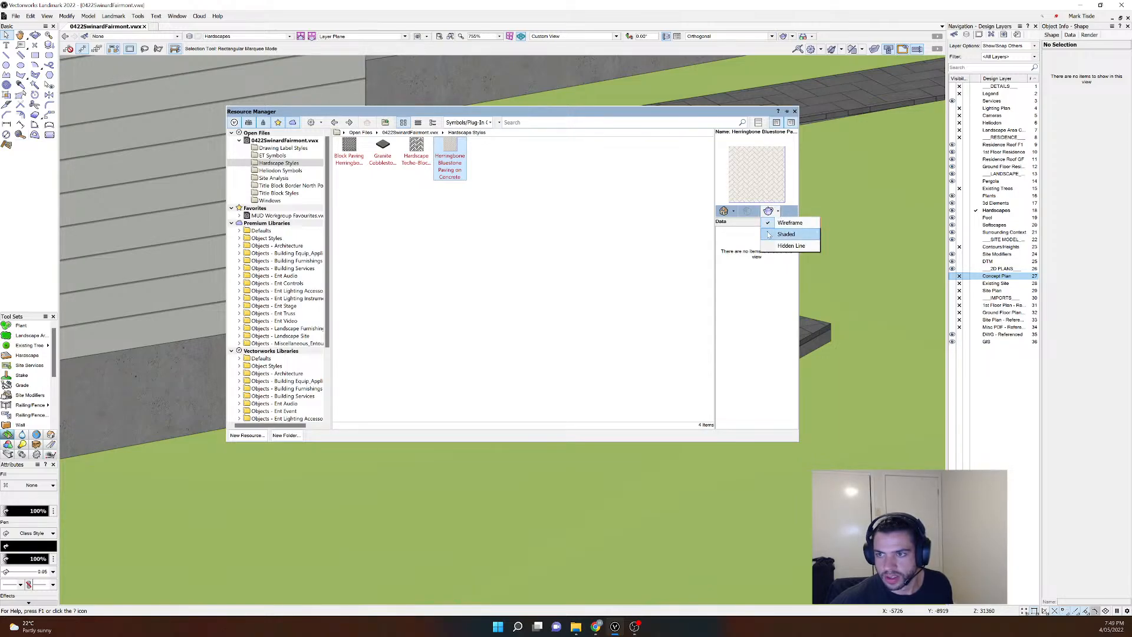
left_click(770, 232)
left_click(778, 212)
left_click(769, 233)
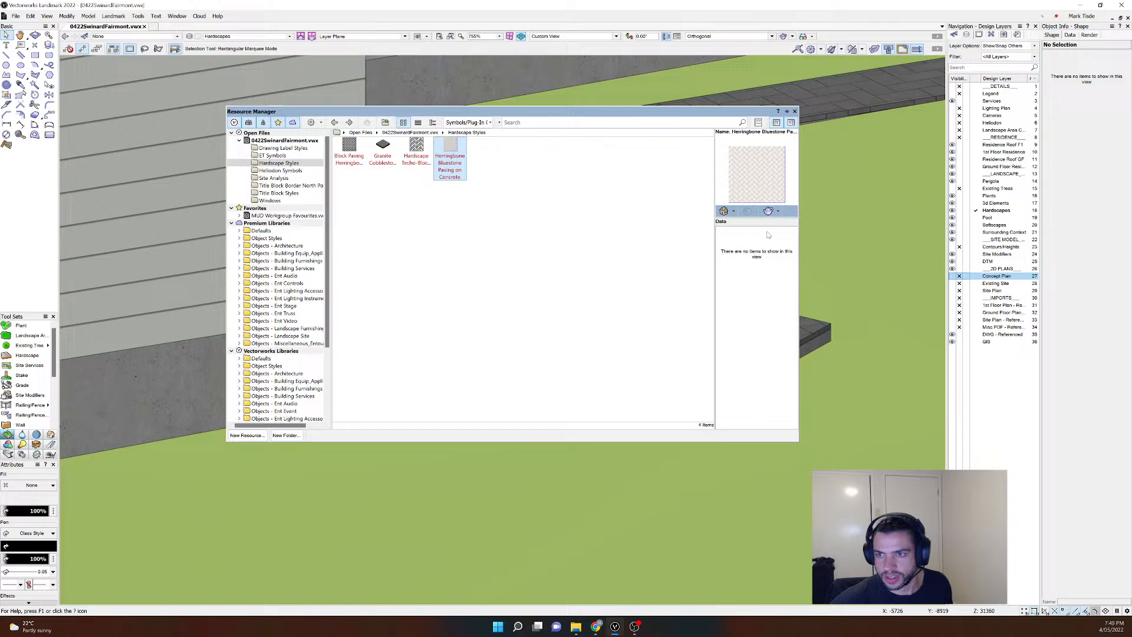
Step: Set the herringbone style's preview to an isometric view with Shaded rendering
left_click(734, 211)
left_click(735, 314)
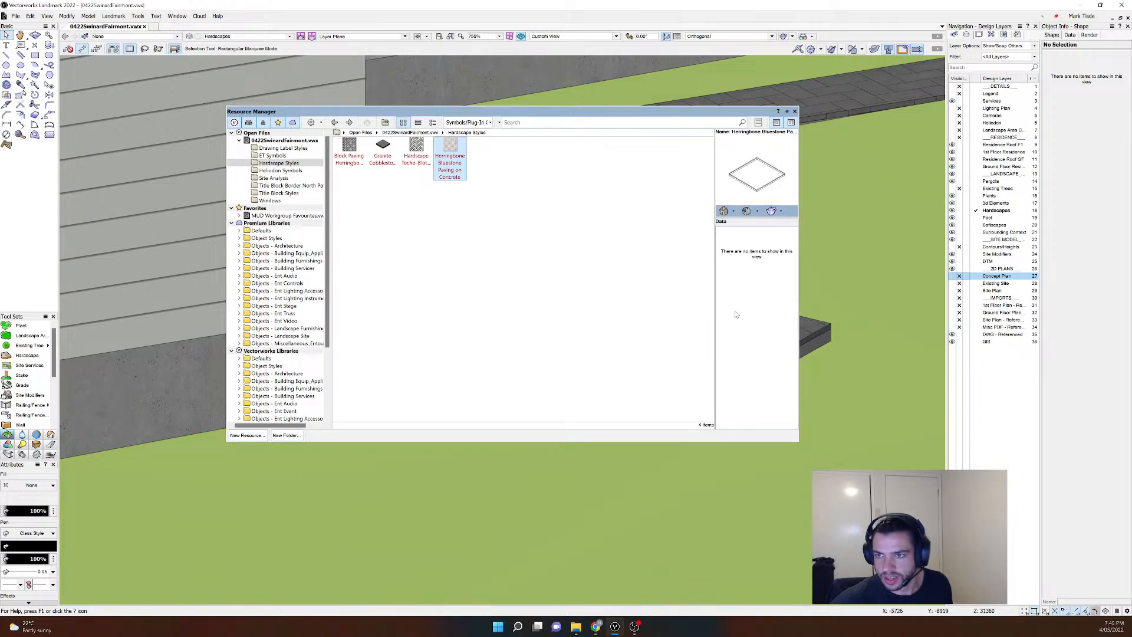
left_click(776, 215)
left_click(781, 244)
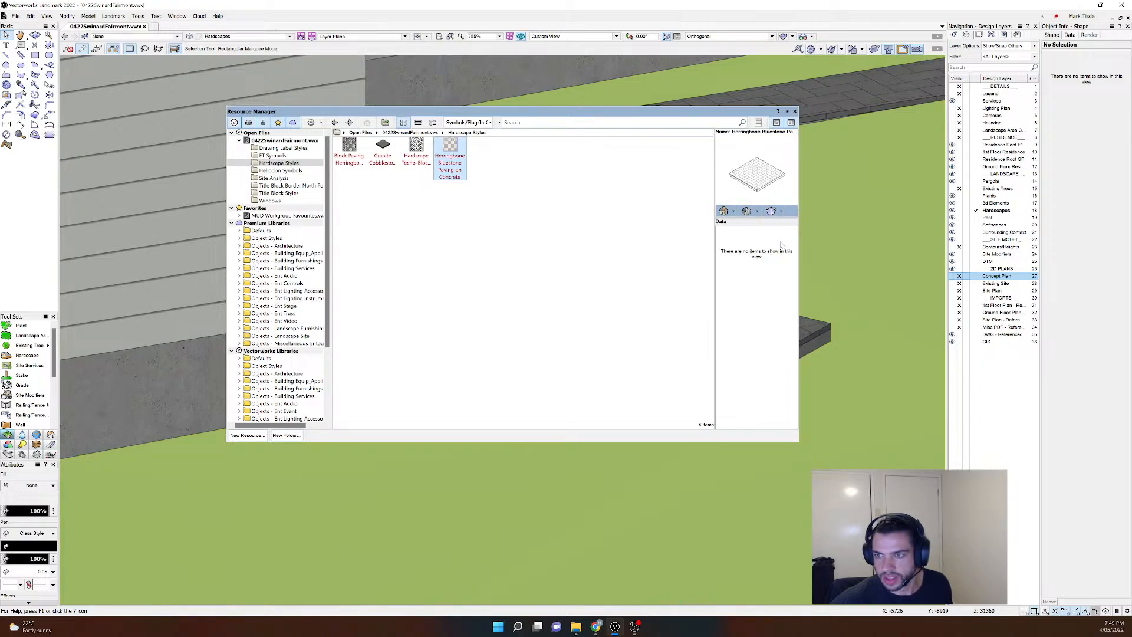
left_click(781, 213)
left_click(783, 234)
left_click(589, 186)
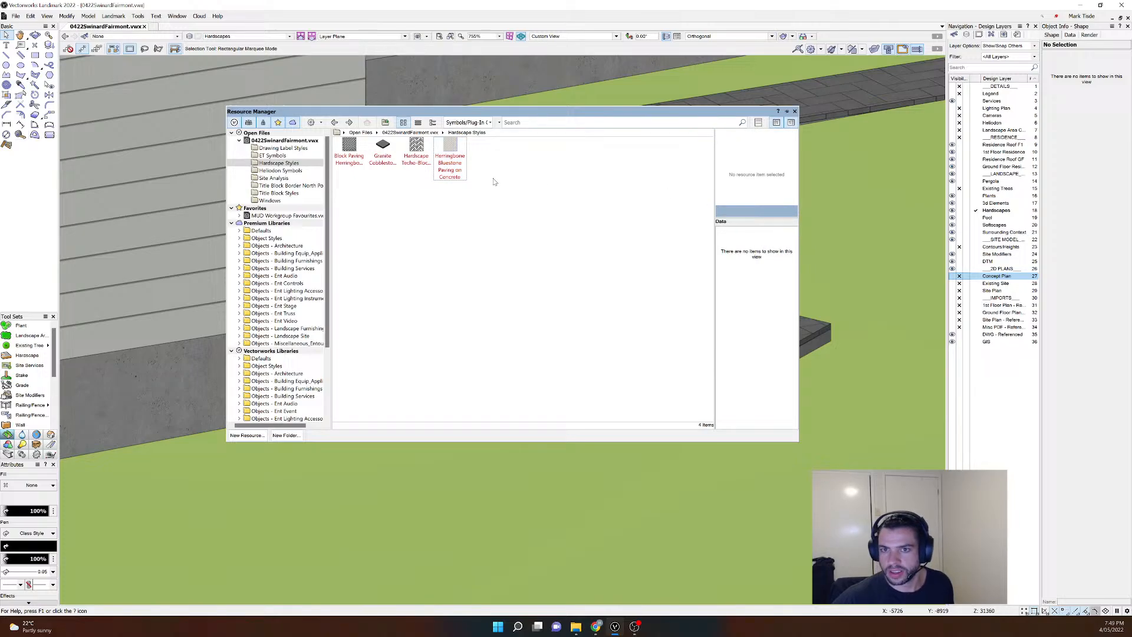
Step: Compare the previews of the herringbone bluestone and granite cobblestone styles
left_click(455, 152)
left_click(378, 152)
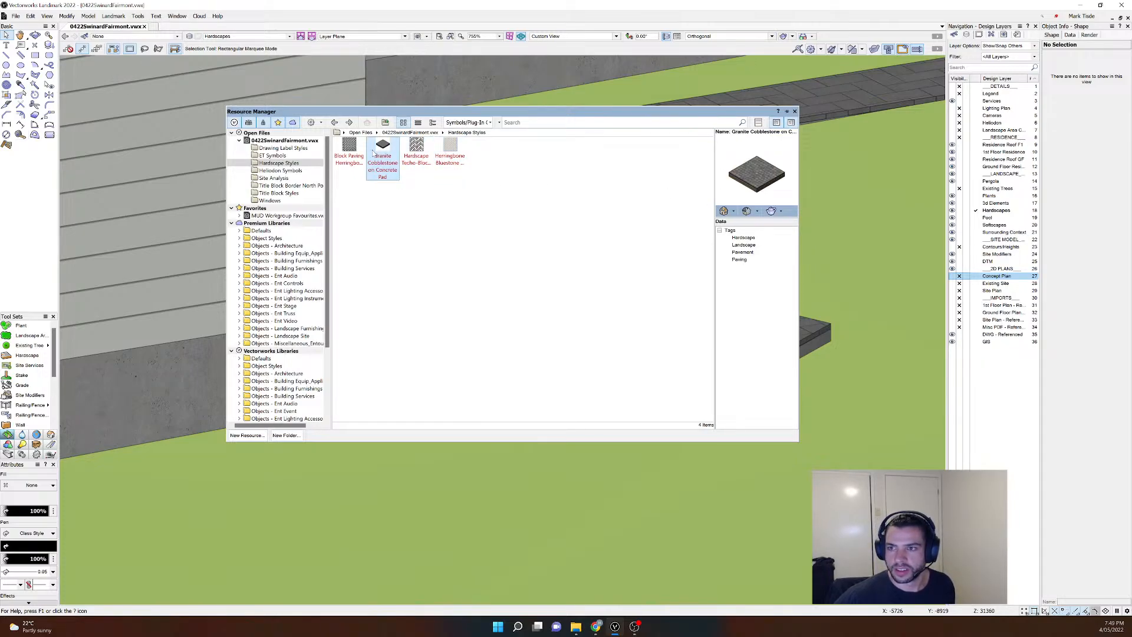
left_click(476, 210)
left_click(450, 152)
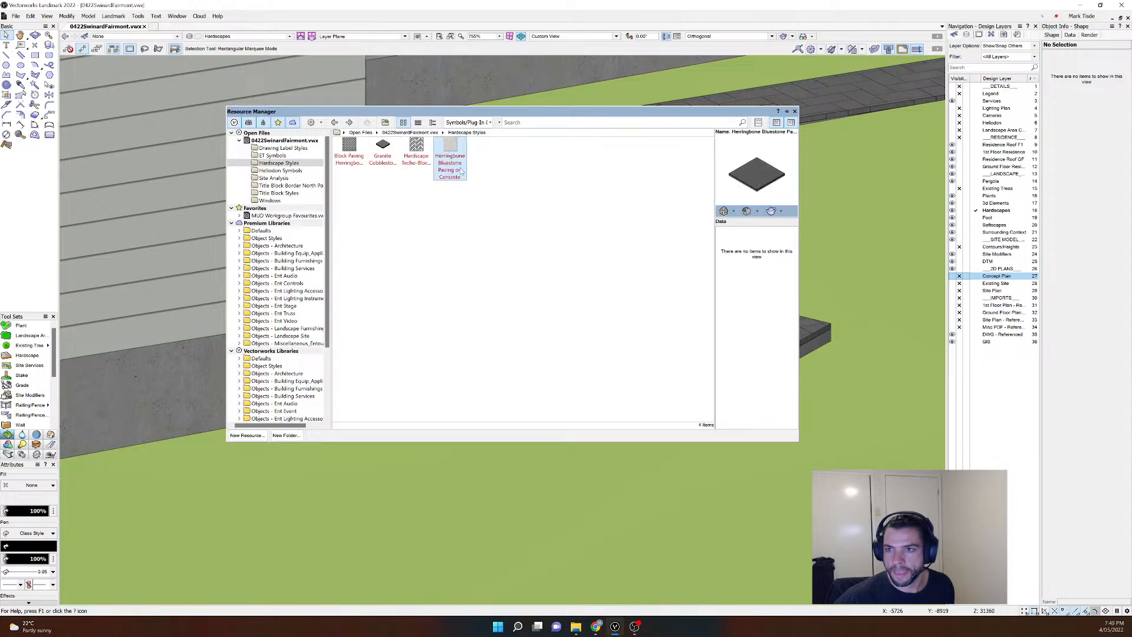
Step: Replace the style of the four unstyled path sections beside the house with Herringbone Bluestone Paving on Concrete
scroll(589, 348, "down", 10)
scroll(575, 345, "up", 10)
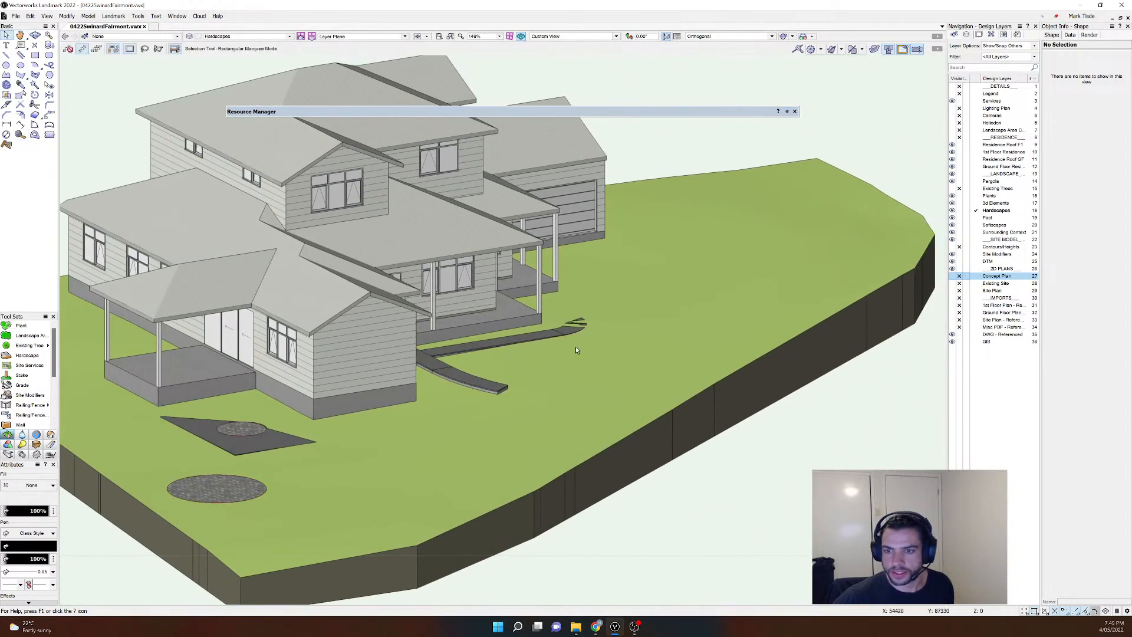
left_click(571, 337)
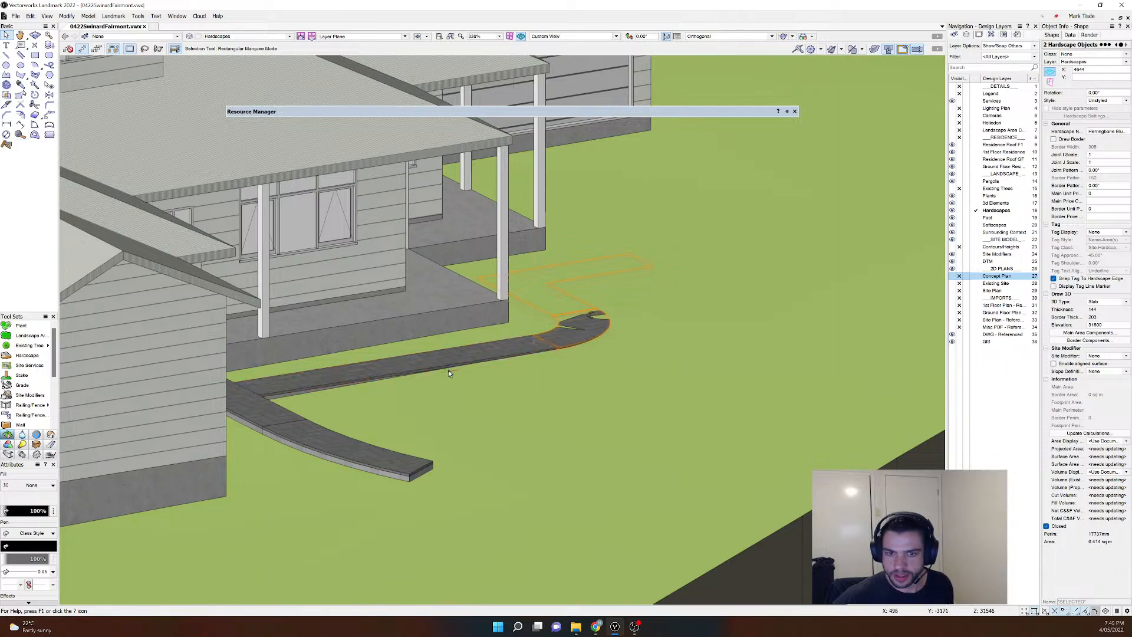
left_click(266, 441, "shift")
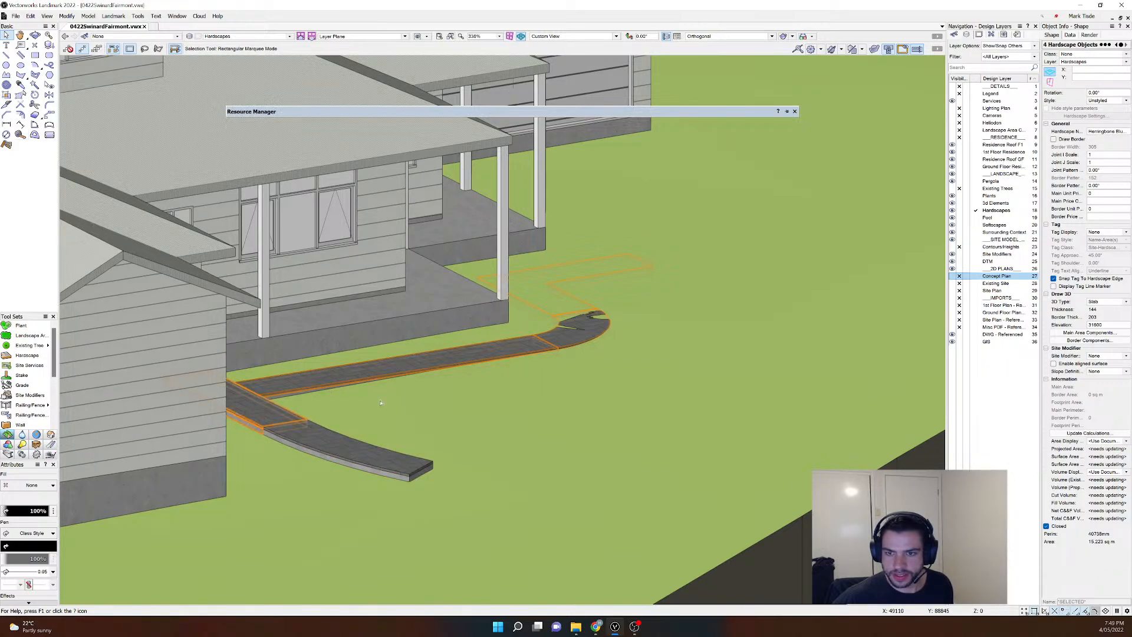
left_click(253, 412, "shift")
left_click(1107, 101)
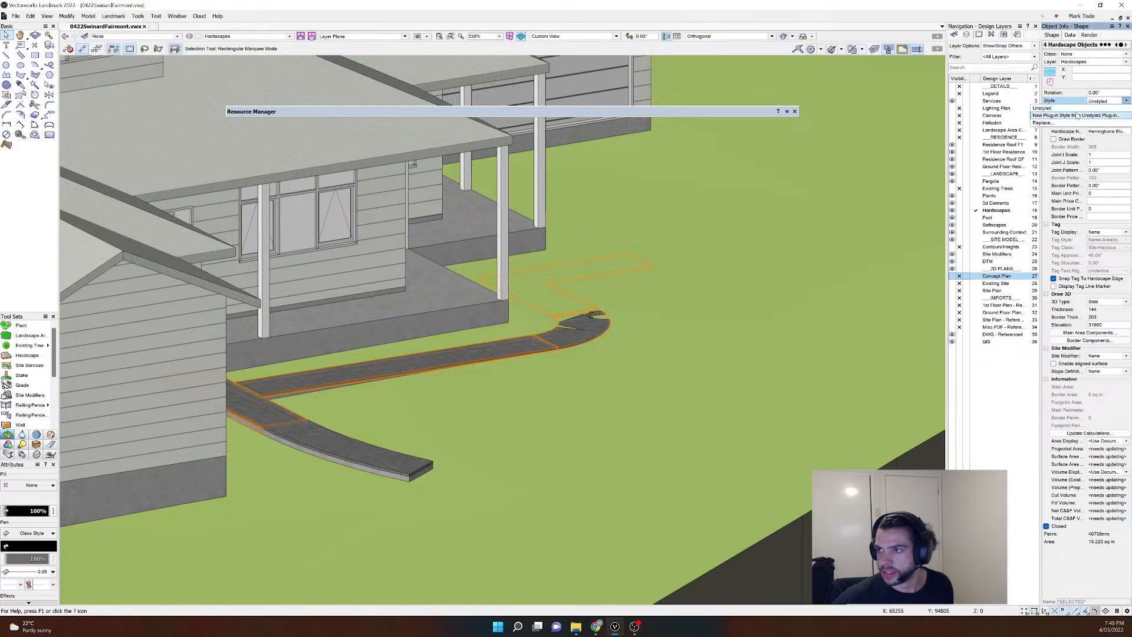
left_click(1057, 124)
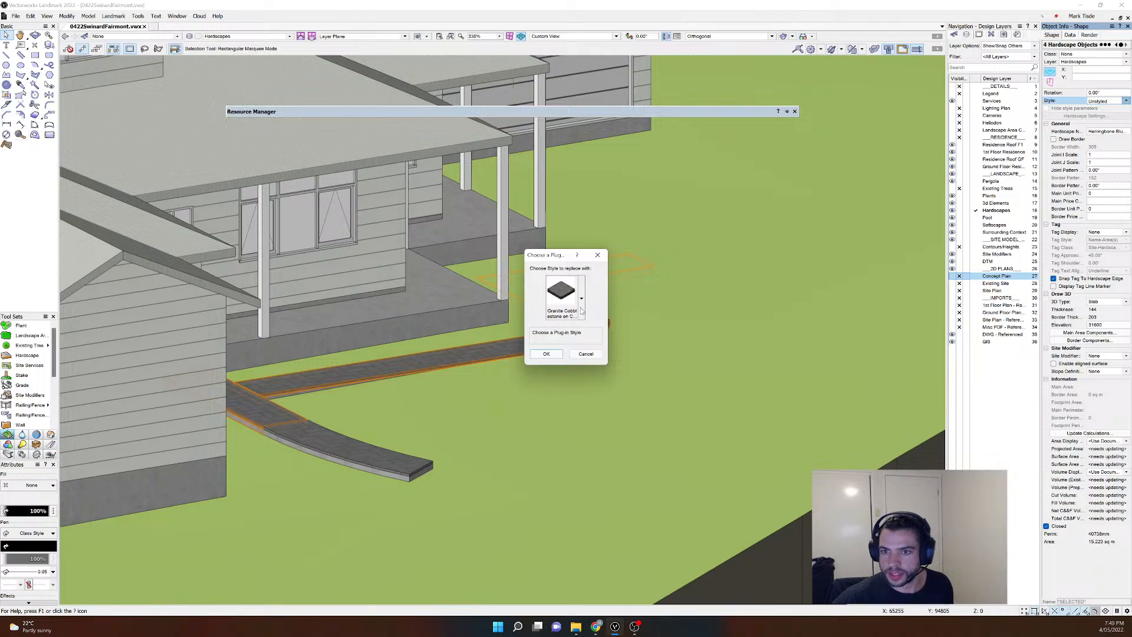
left_click(563, 293)
left_click(780, 353)
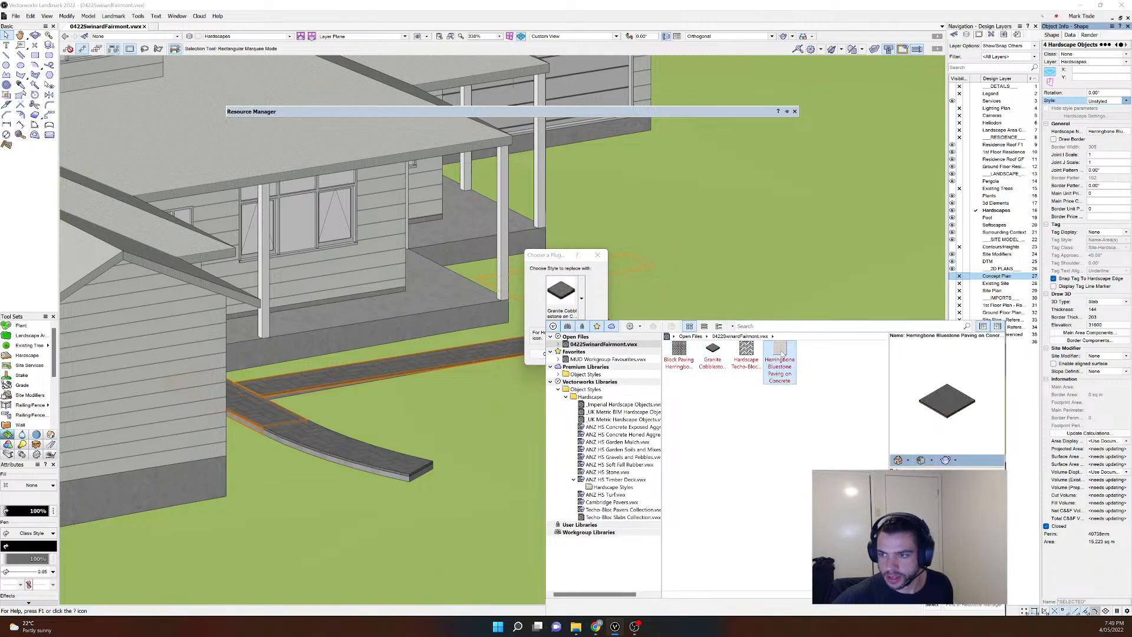
left_click(933, 605)
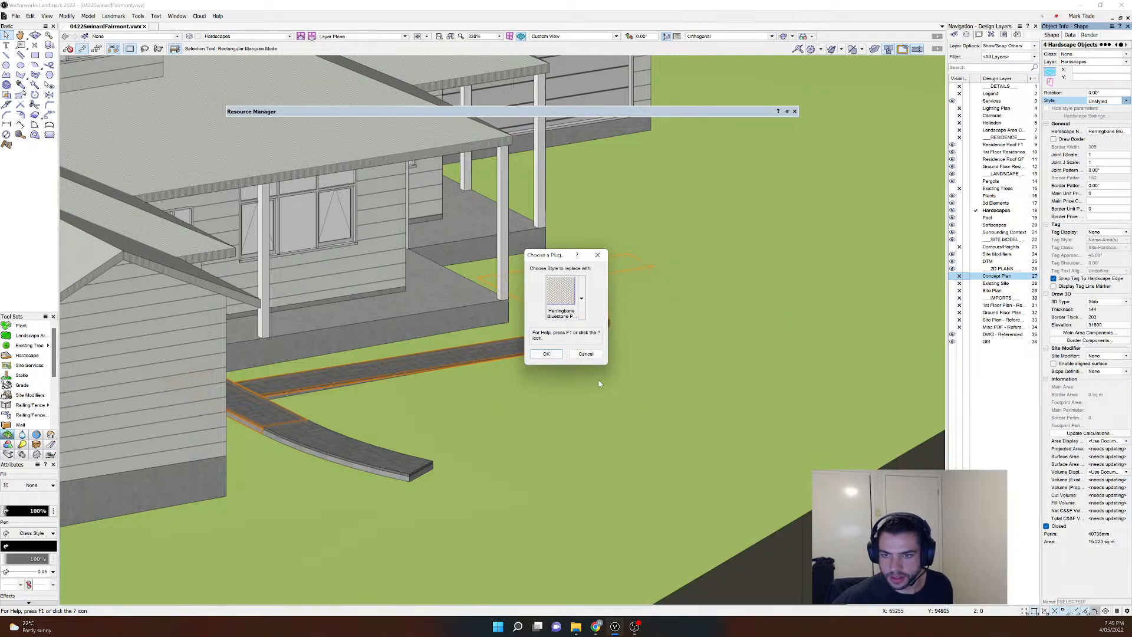
left_click(546, 354)
scroll(566, 353, "down", 3)
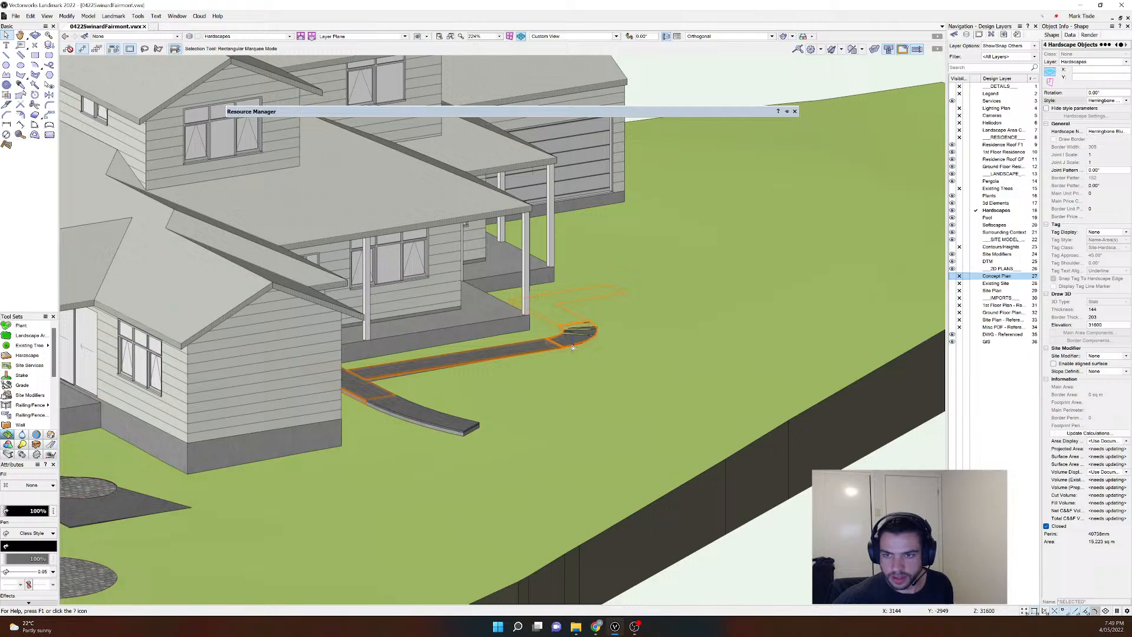
left_click(652, 383)
Step: Switch the drawing to the Top/Plan view and show the house with all paving areas
scroll(654, 353, "down", 3)
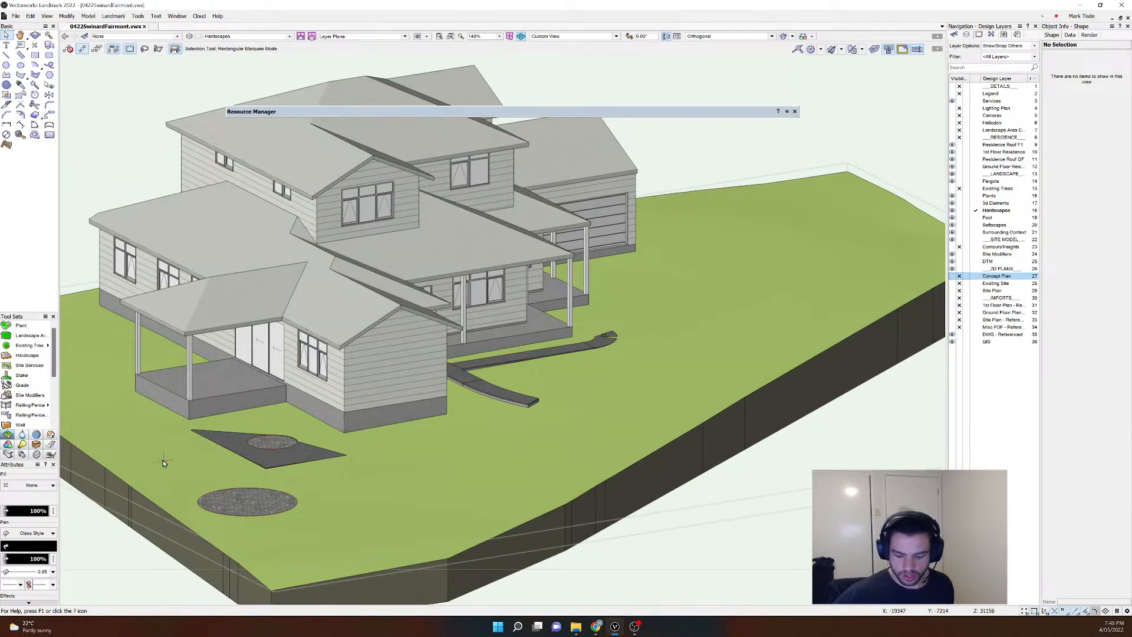
key("ctrl+5")
scroll(301, 436, "down", 2)
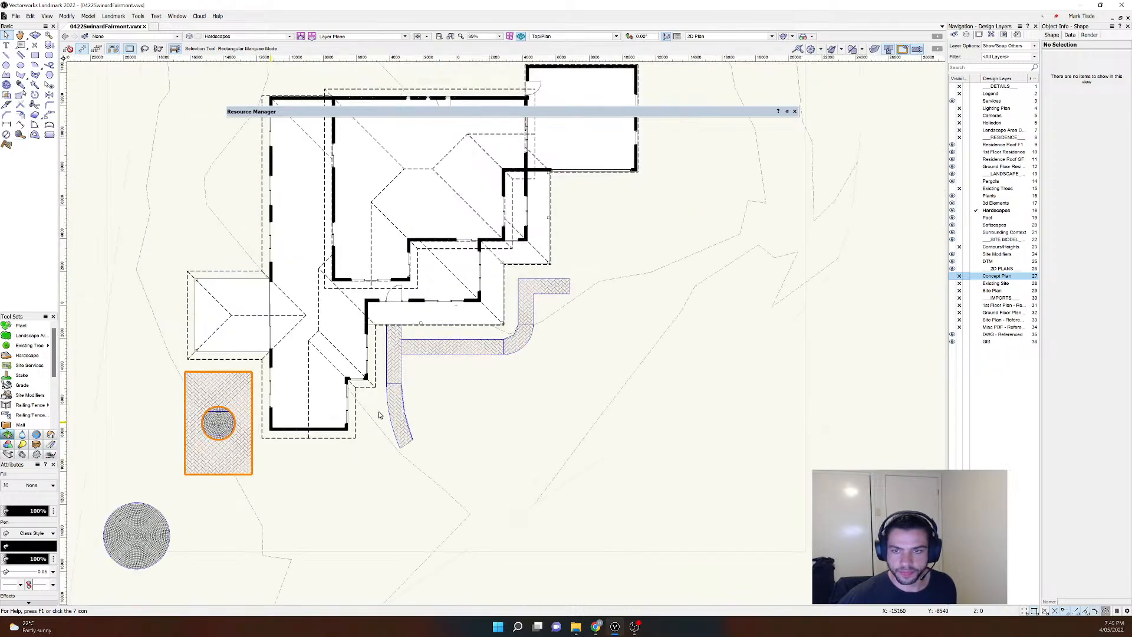
Step: Examine the herringbone pattern on the path sections beside the house, including the junction between the straight runs
middle_click_drag(372, 447, 475, 409)
left_click(318, 429)
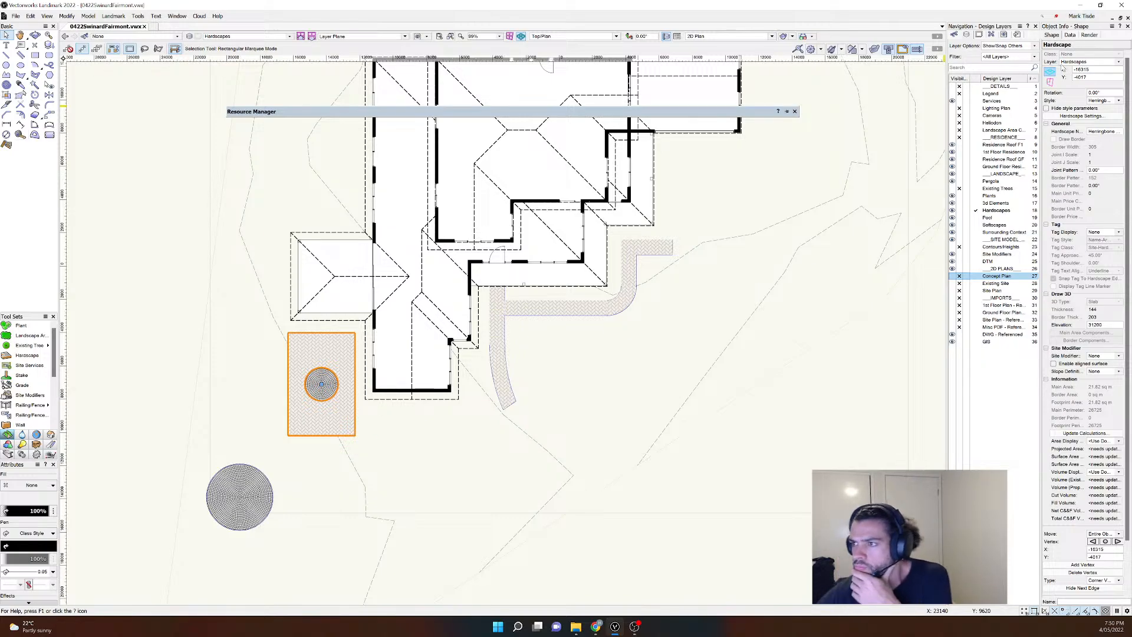
left_click(496, 442)
scroll(509, 342, "up", 2)
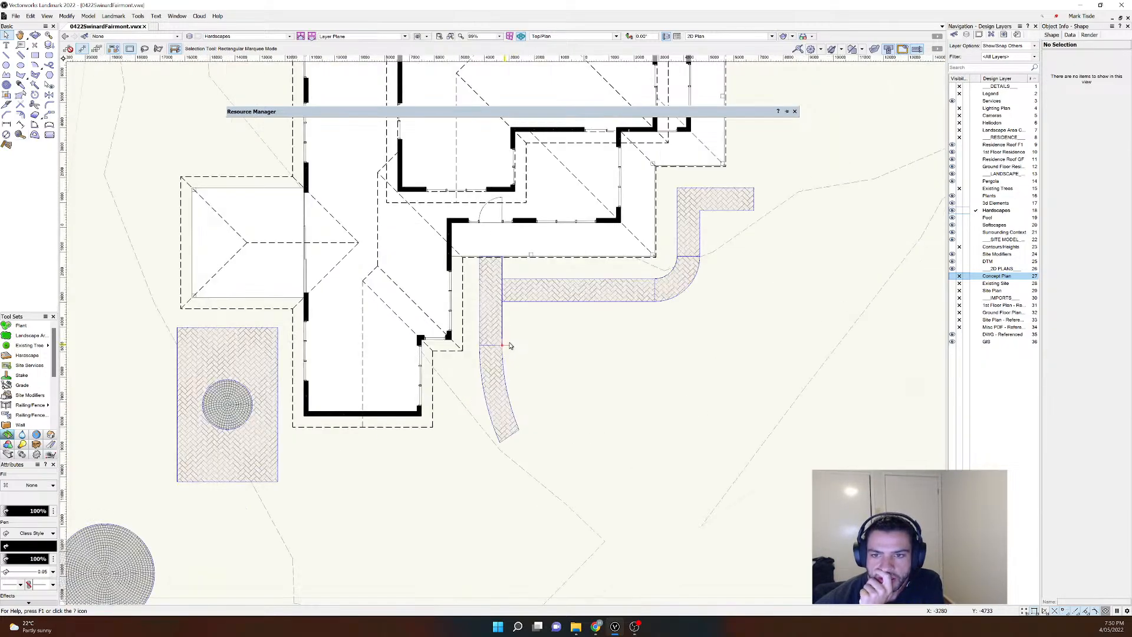
scroll(533, 307, "up", 5)
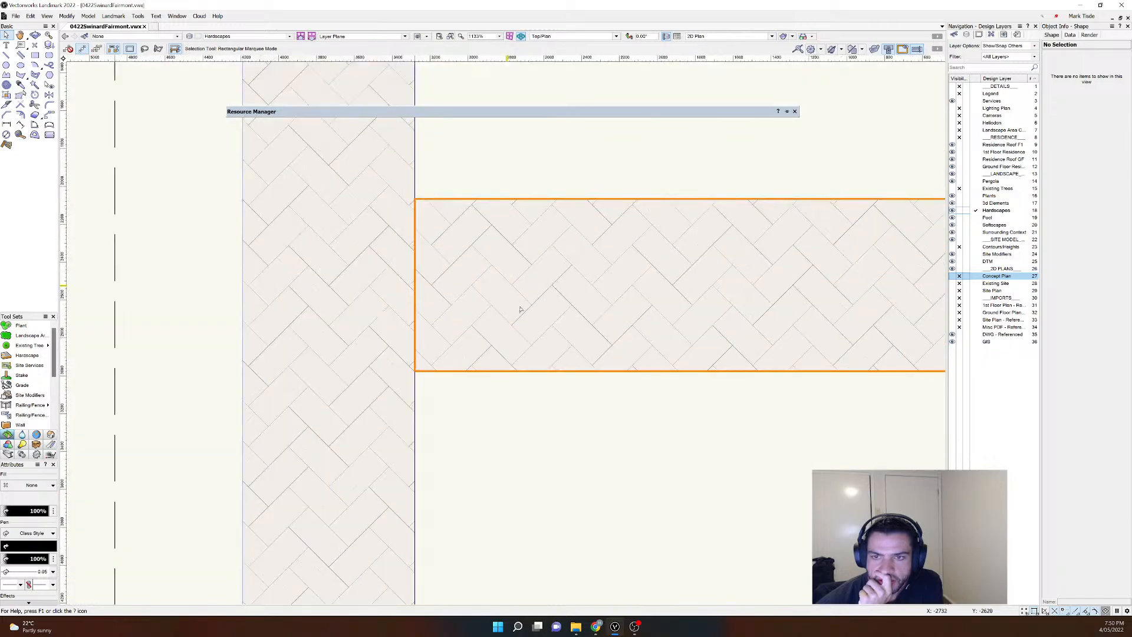
left_click(244, 231)
left_click(533, 432)
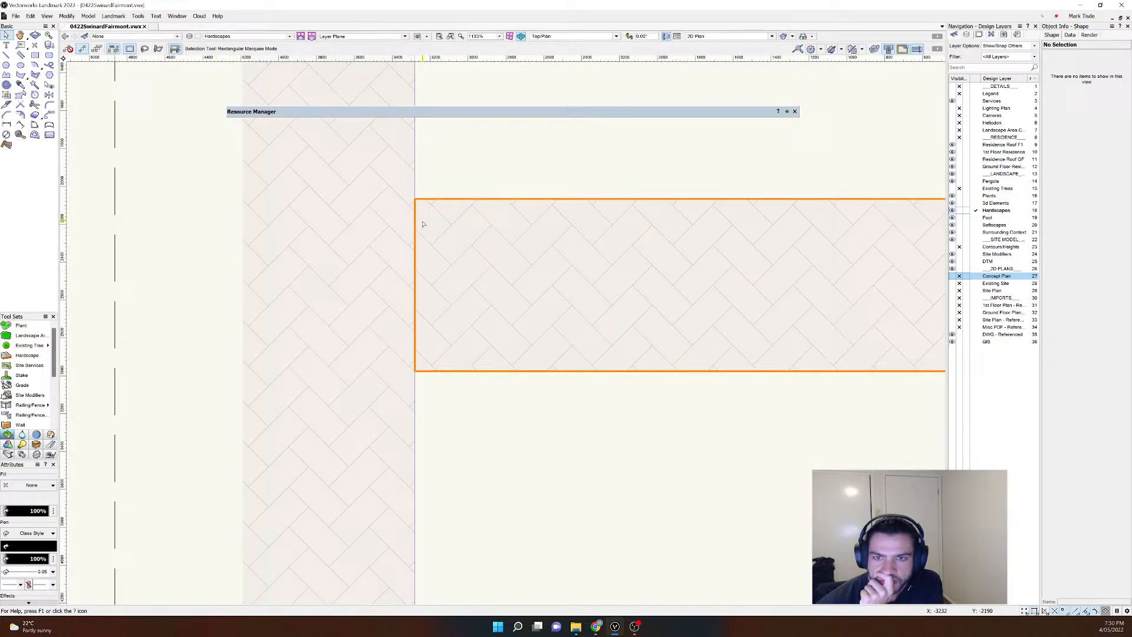
left_click(326, 366)
scroll(538, 308, "down", 4)
left_click(687, 418)
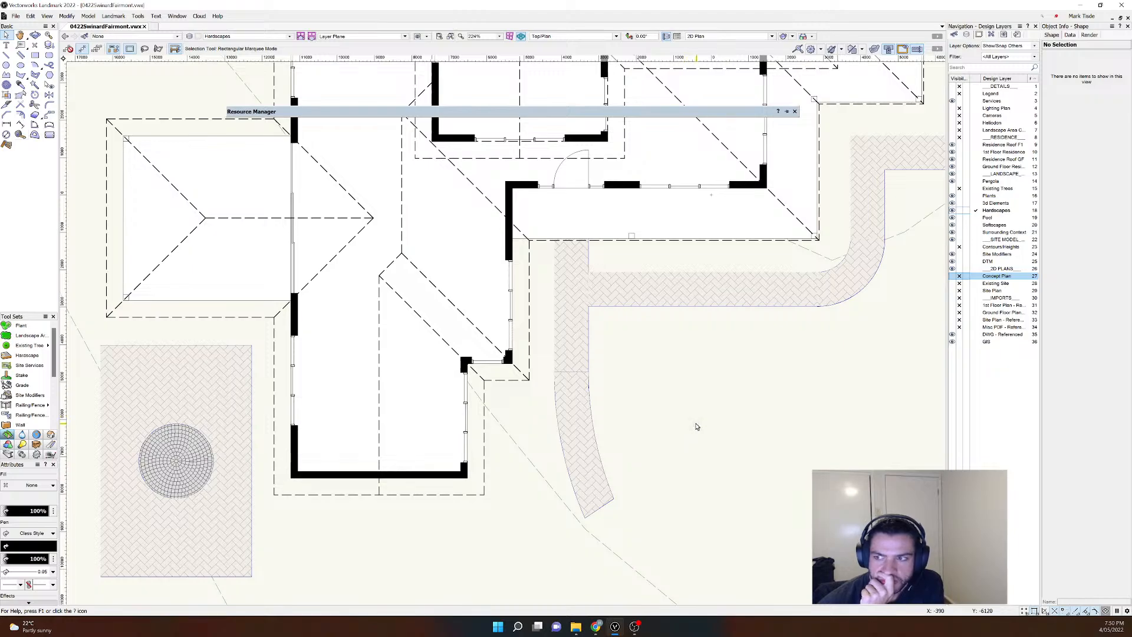
scroll(672, 401, "down", 2)
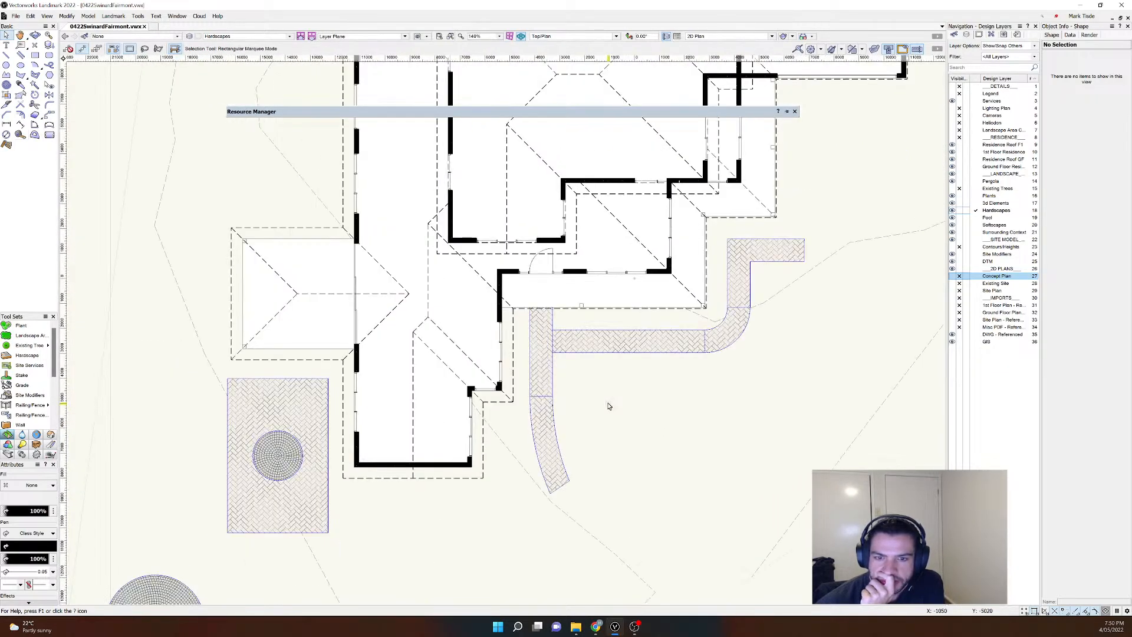
mouse_move(659, 432)
middle_mouse_down("ctrl")
mouse_move(640, 501)
mouse_move(530, 475)
middle_mouse_up("ctrl")
scroll(550, 387, "up", 3)
mouse_move(550, 387)
middle_mouse_down("ctrl")
mouse_move(538, 369)
mouse_move(354, 330)
middle_mouse_up("ctrl")
middle_click_drag(353, 330, 480, 432)
scroll(480, 432, "down", 2)
scroll(492, 434, "up", 1)
middle_click_drag(168, 532, 538, 415)
key("F5")
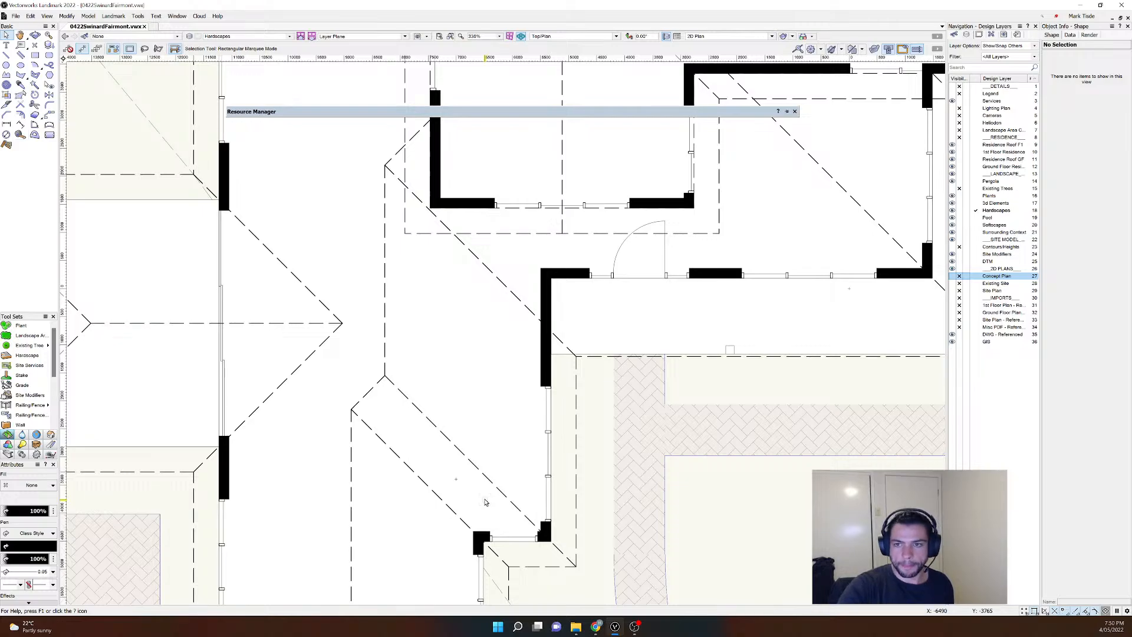
scroll(485, 501, "down", 5)
scroll(570, 463, "up", 2)
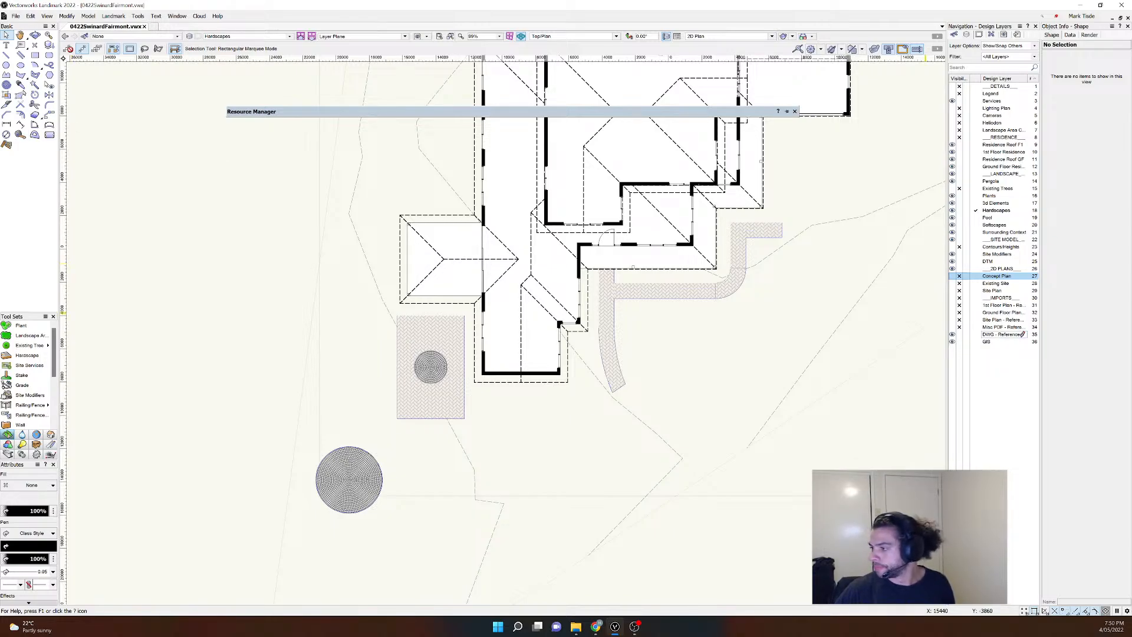
key("alt+Tab")
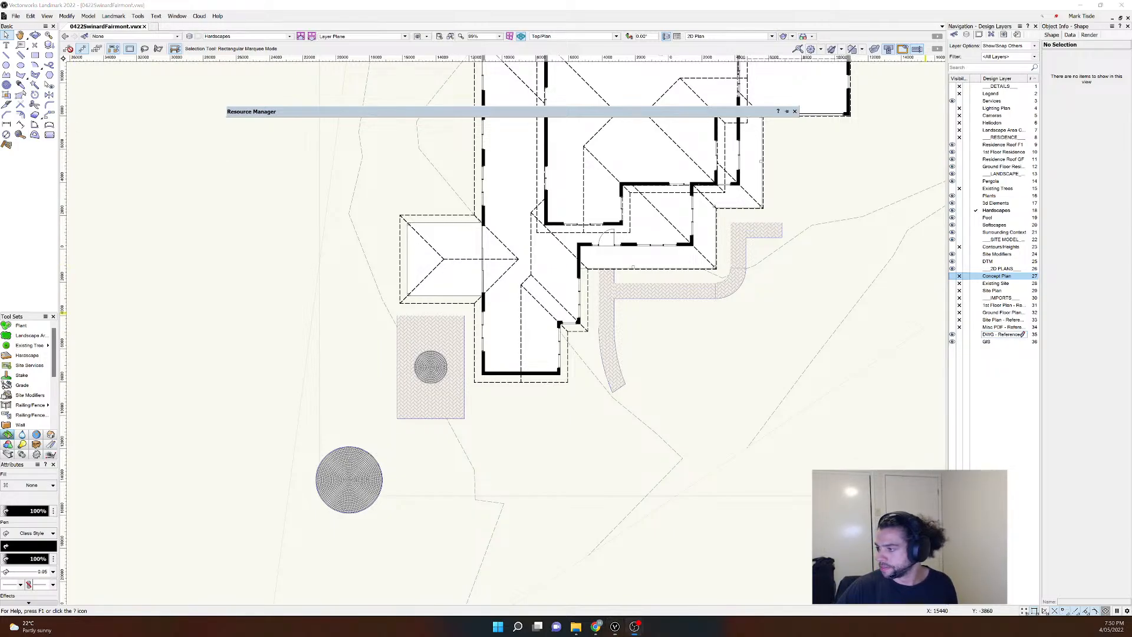